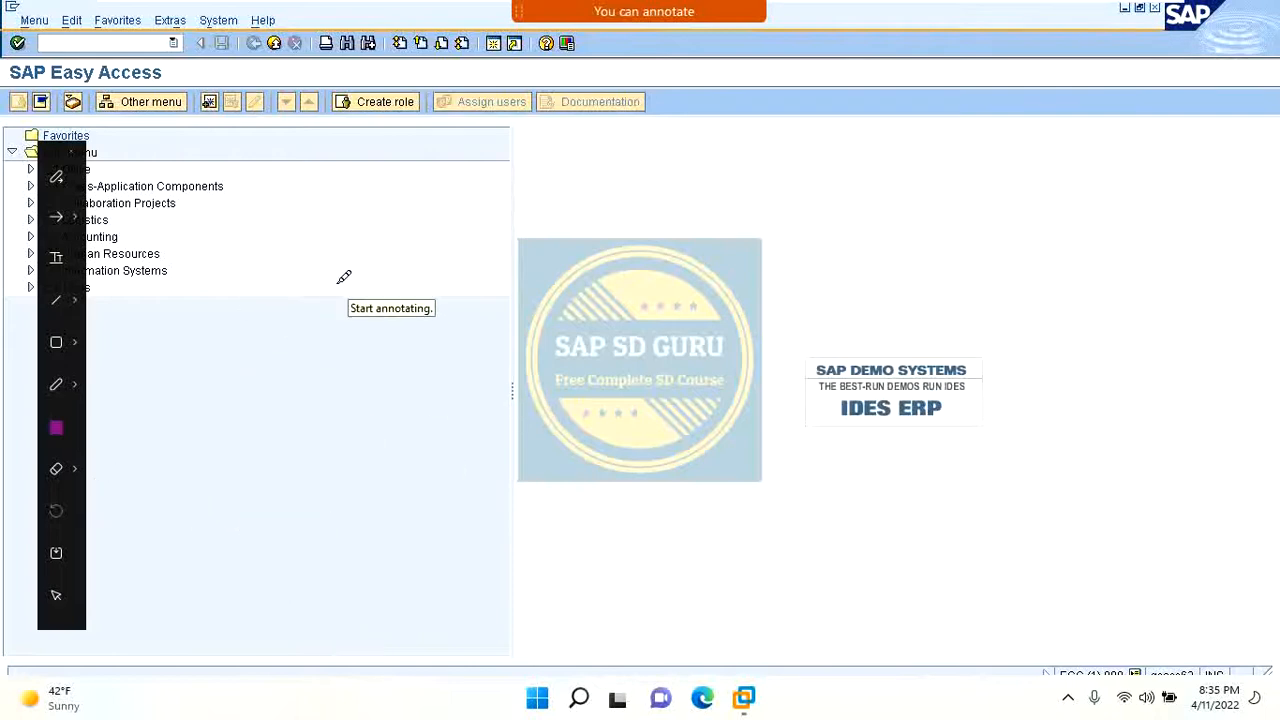
mouse_move(307, 292)
mouse_down()
mouse_move(290, 356)
mouse_move(300, 335)
mouse_move(410, 292)
mouse_move(488, 294)
mouse_move(570, 240)
mouse_move(763, 172)
mouse_up()
mouse_move(845, 120)
mouse_down()
mouse_move(848, 170)
mouse_move(884, 106)
mouse_up()
mouse_move(922, 66)
mouse_down()
mouse_move(968, 103)
mouse_move(955, 136)
mouse_up()
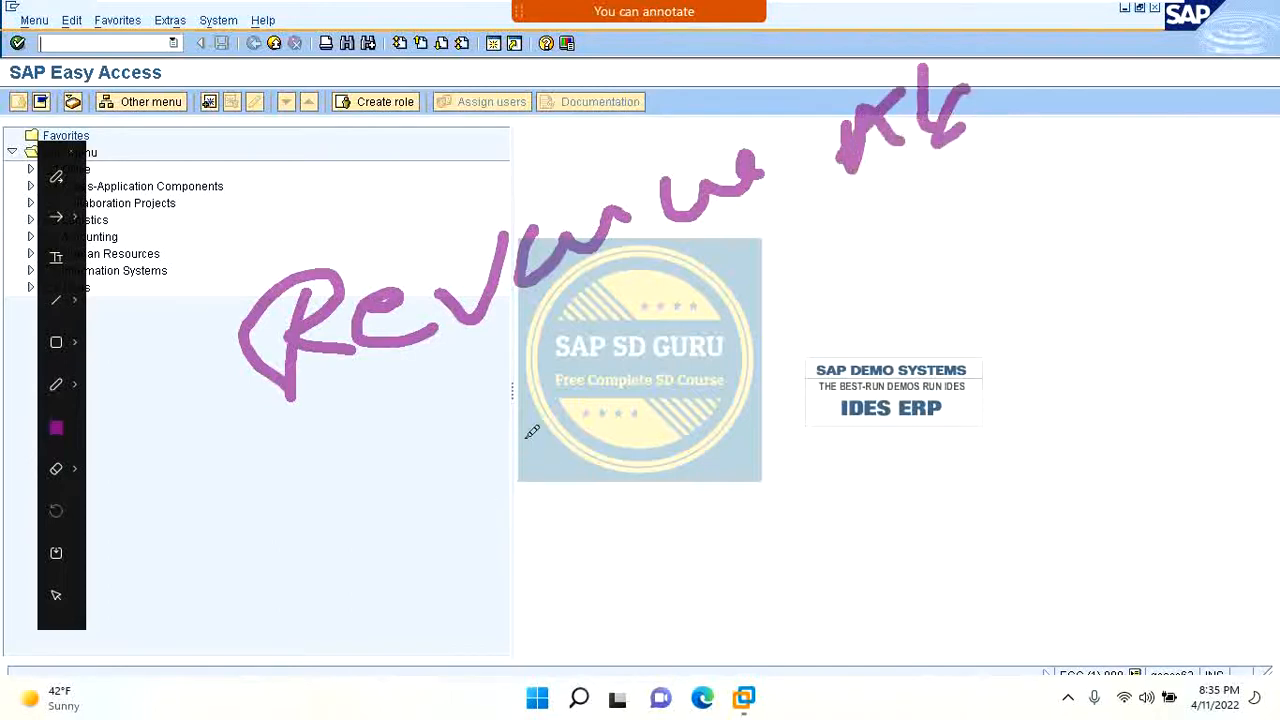
drag(548, 422, 566, 476)
drag(448, 452, 548, 520)
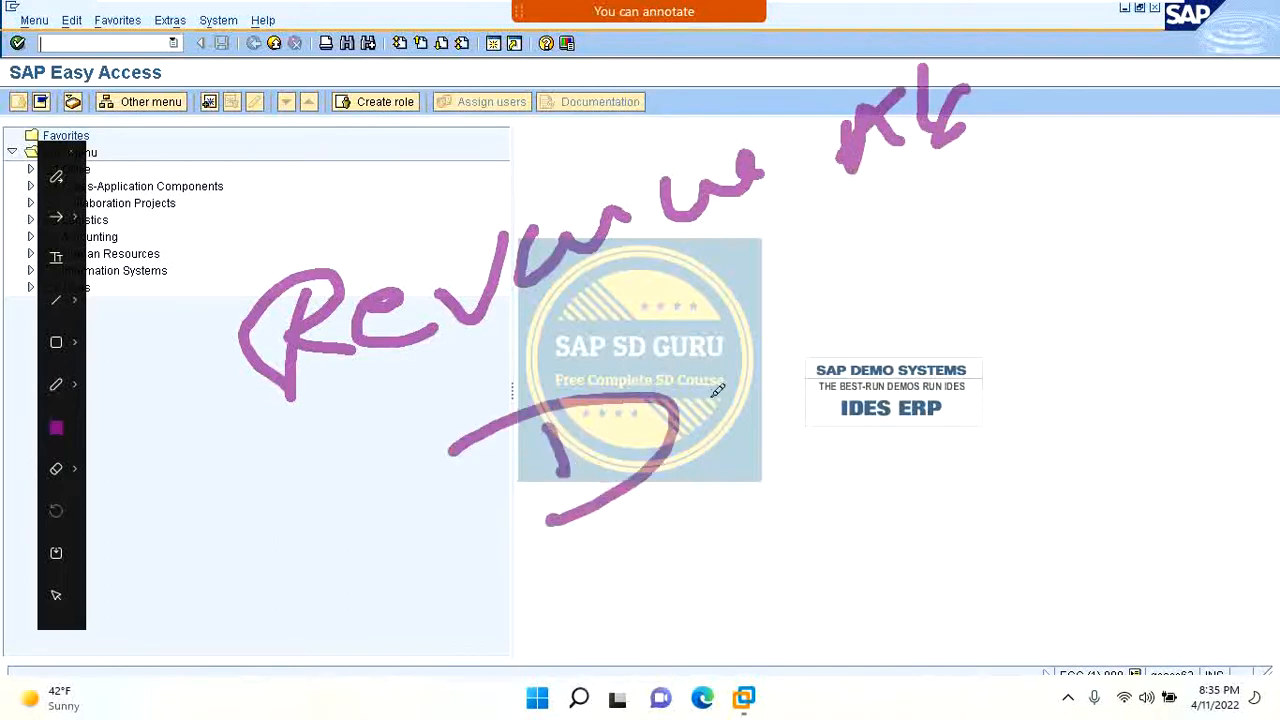
mouse_move(716, 392)
mouse_down()
mouse_move(815, 318)
mouse_move(876, 326)
mouse_move(929, 294)
mouse_move(960, 270)
mouse_move(974, 212)
mouse_move(1036, 226)
mouse_move(1150, 130)
mouse_move(1214, 112)
mouse_move(1222, 152)
mouse_move(1209, 114)
mouse_move(1278, 98)
mouse_up()
click(1215, 99)
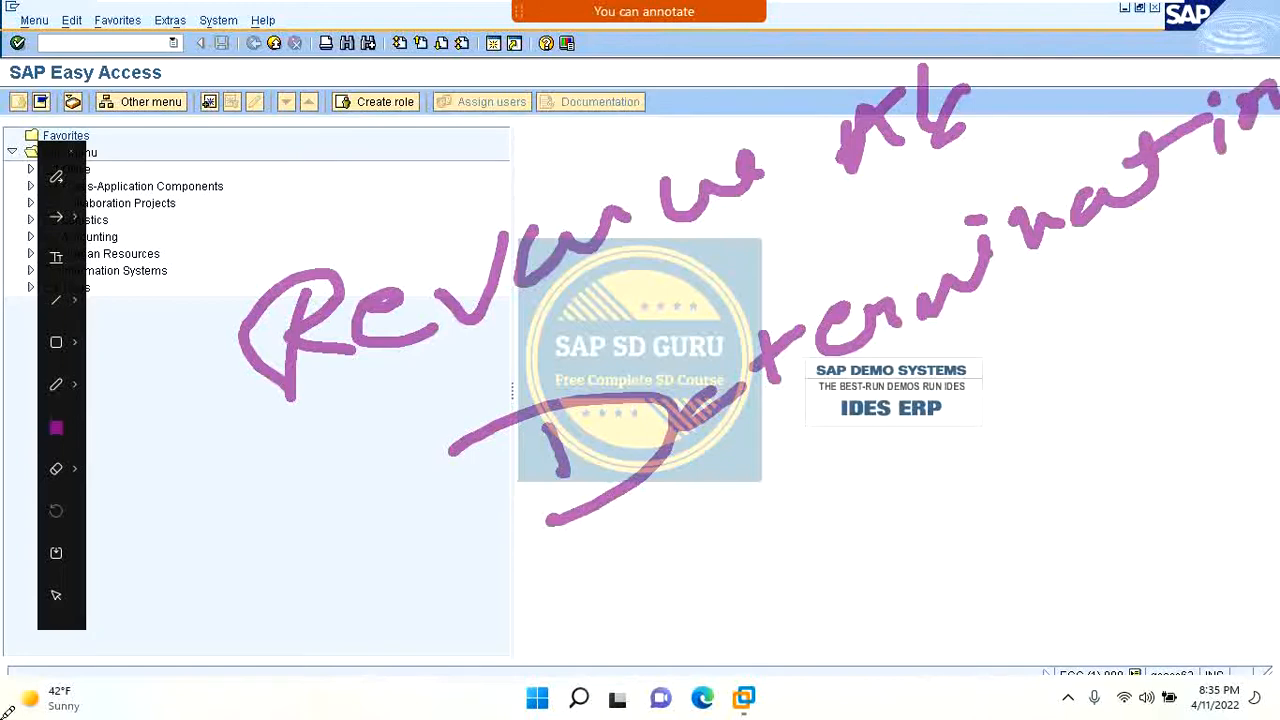
drag(262, 165, 282, 235)
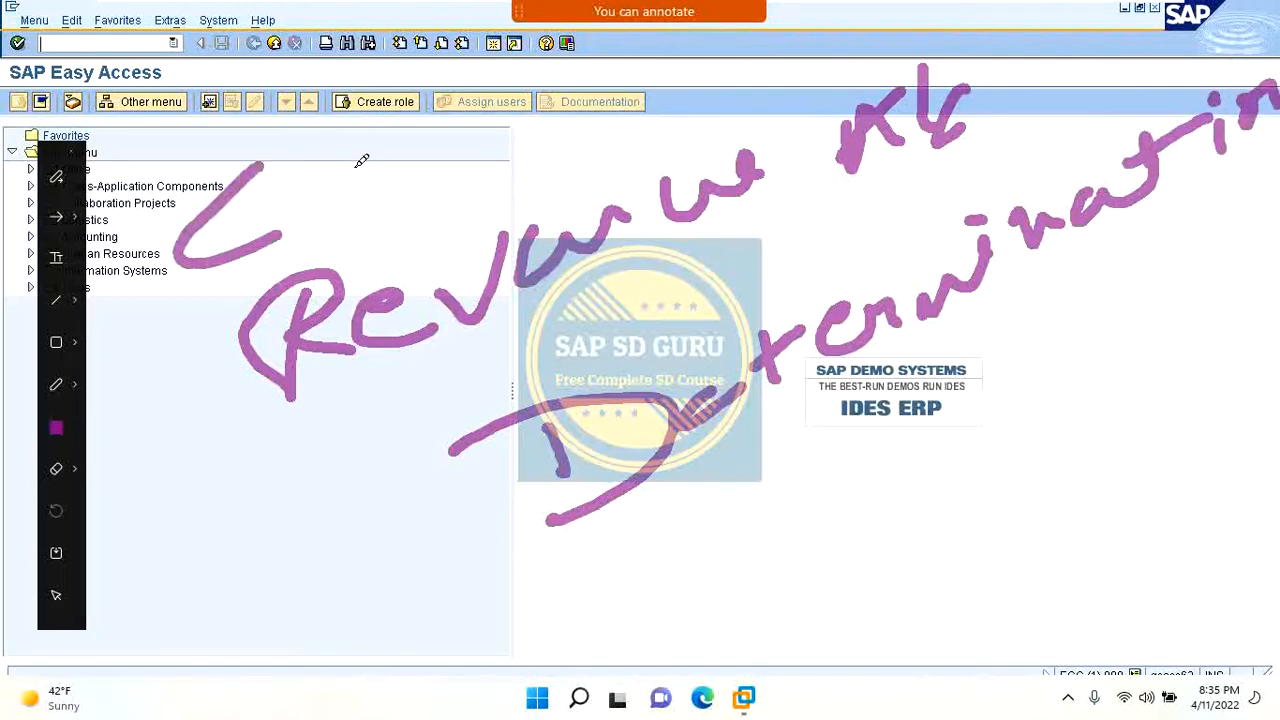
drag(365, 160, 438, 110)
mouse_move(500, 45)
mouse_down()
mouse_move(537, 85)
mouse_move(543, 115)
mouse_up()
click(541, 72)
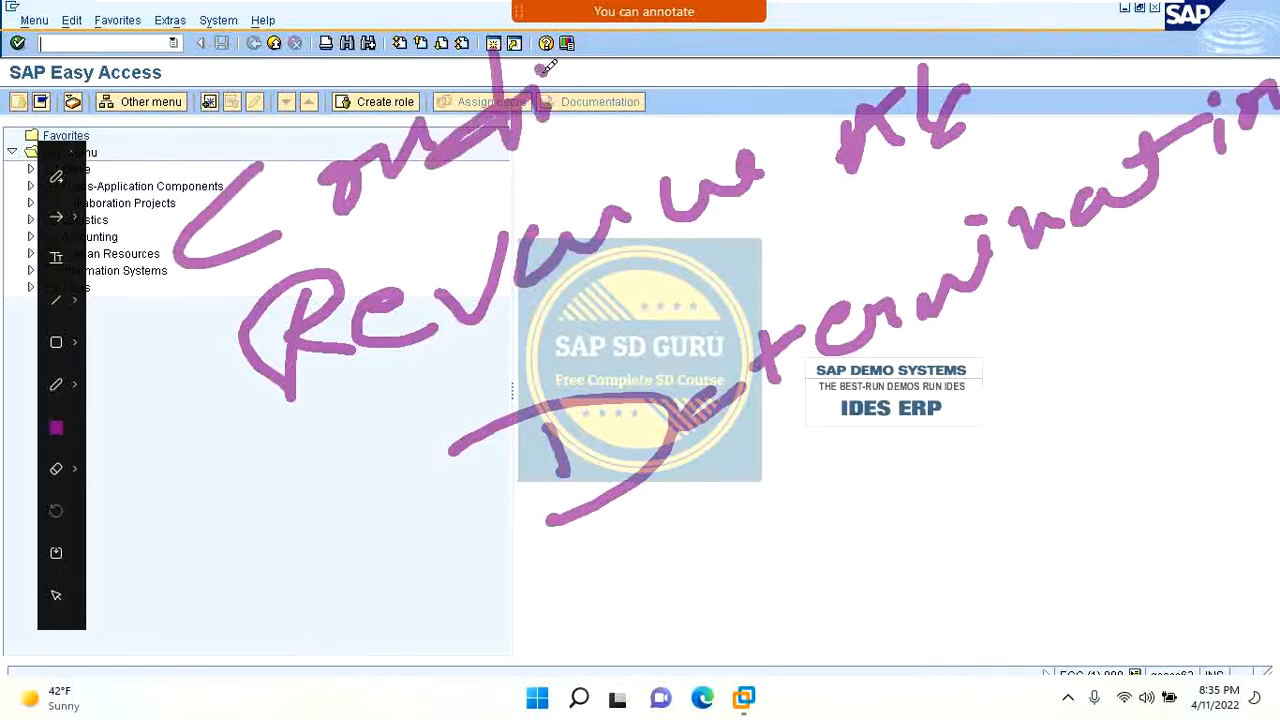
mouse_move(569, 66)
mouse_down()
mouse_move(592, 65)
mouse_move(595, 91)
mouse_move(625, 62)
mouse_move(705, 35)
mouse_move(806, 70)
mouse_up()
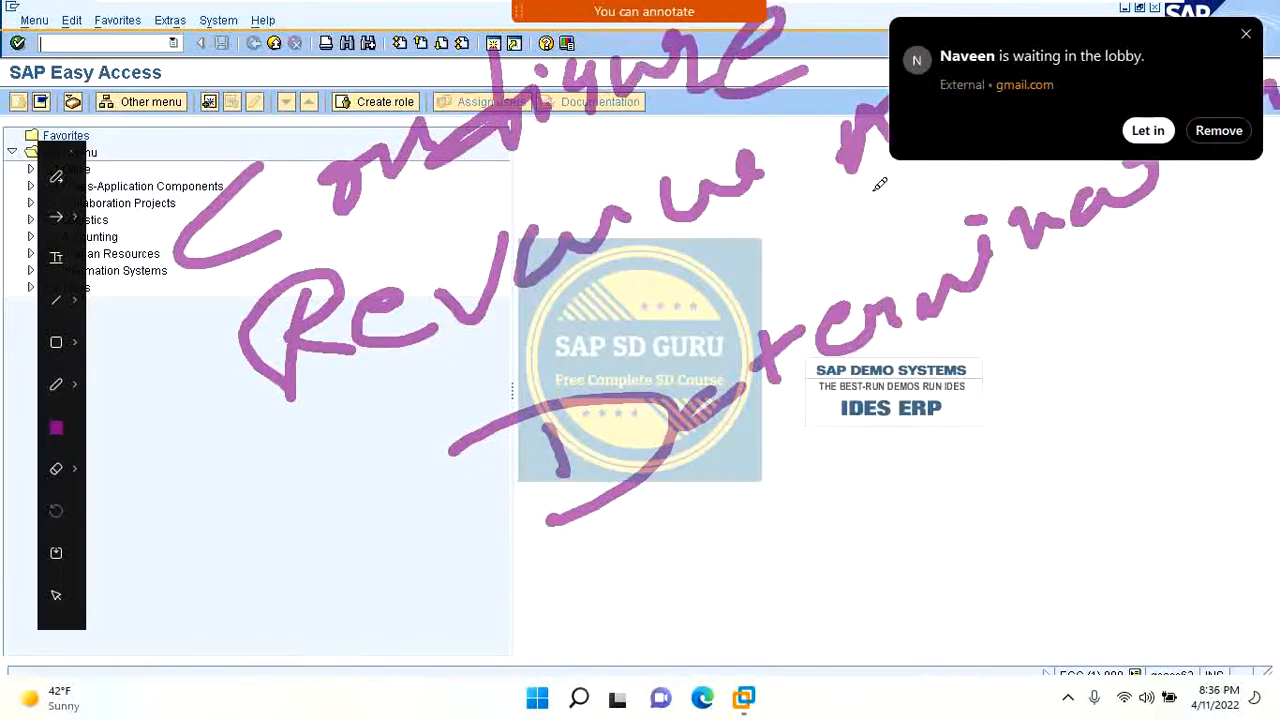
key(Escape)
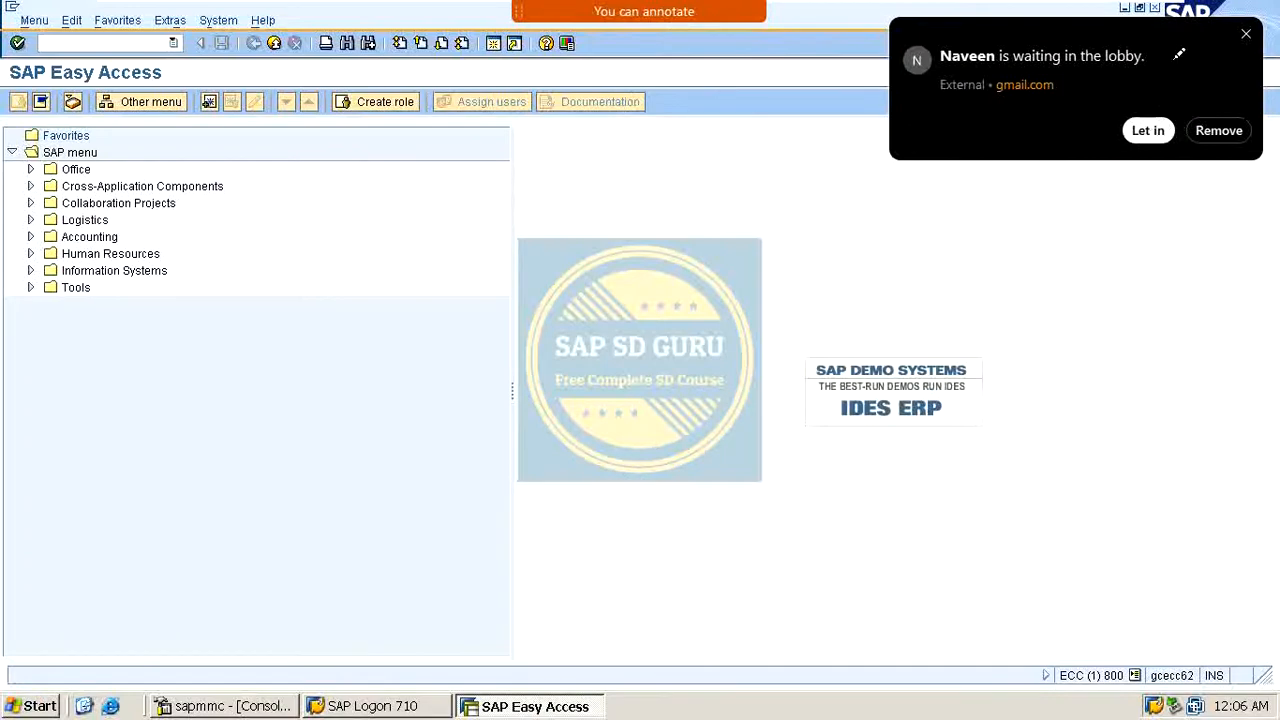
click(1148, 130)
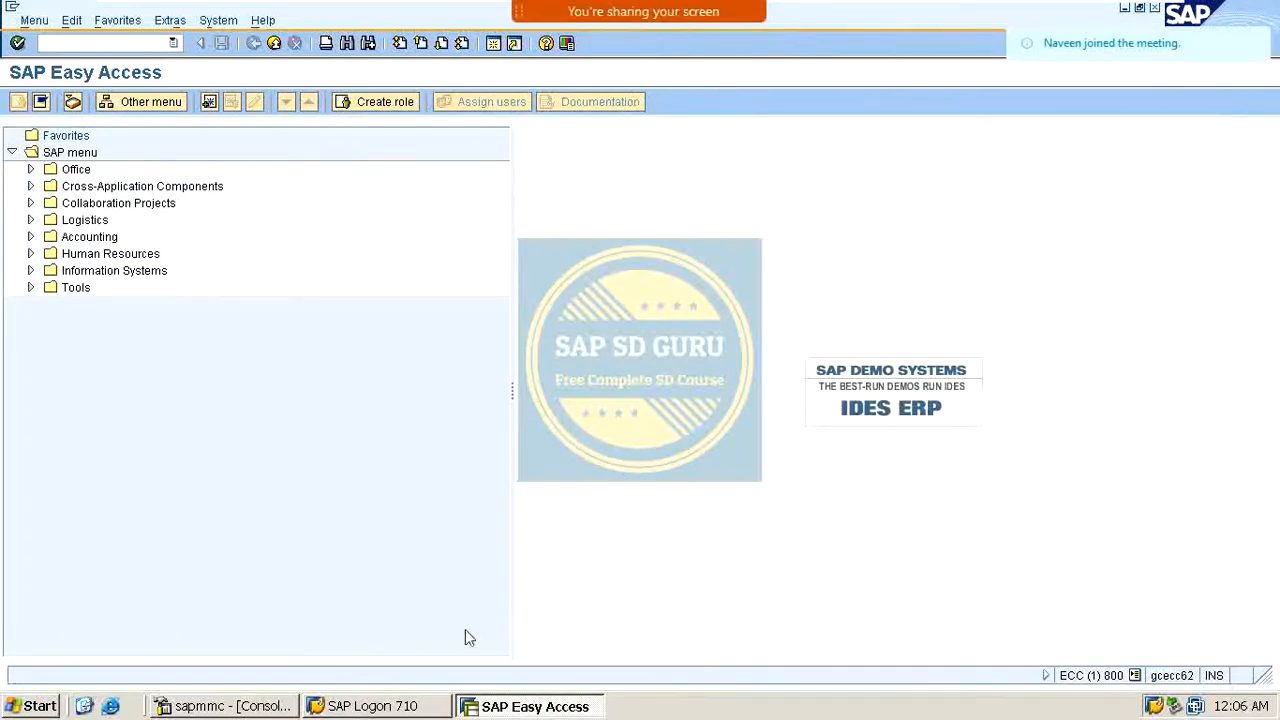
mouse_move(1063, 20)
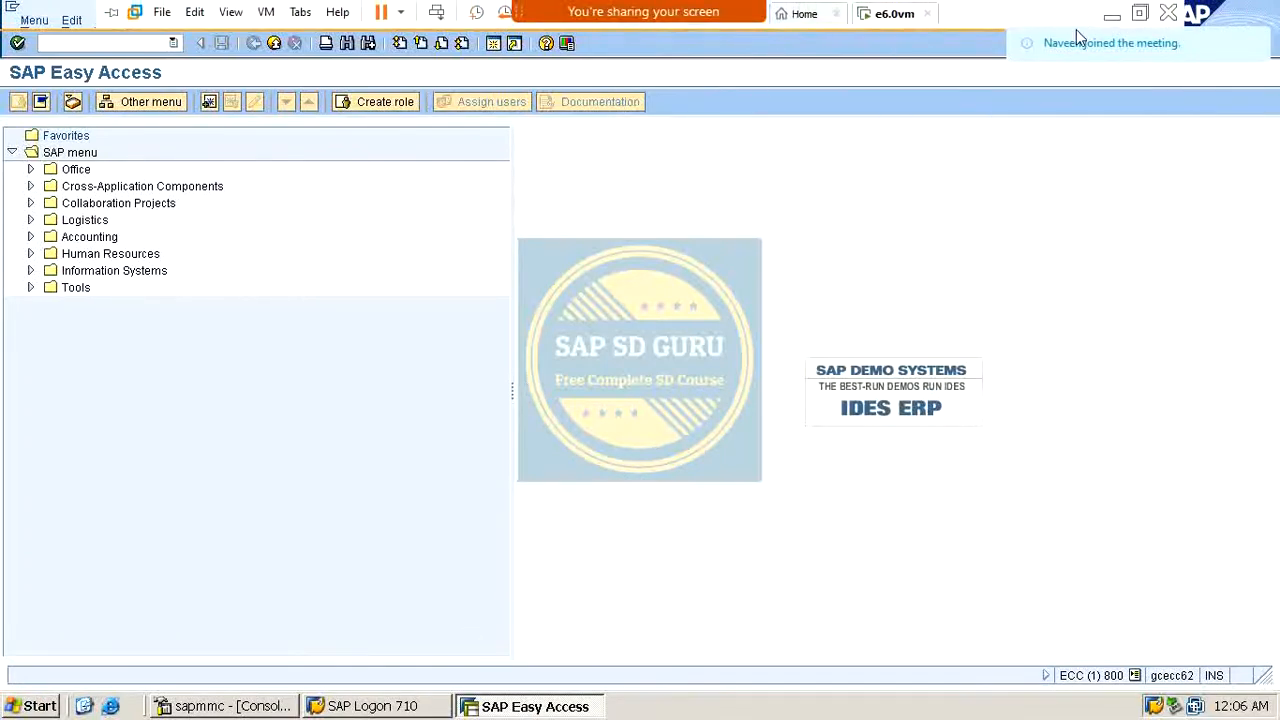
click(970, 28)
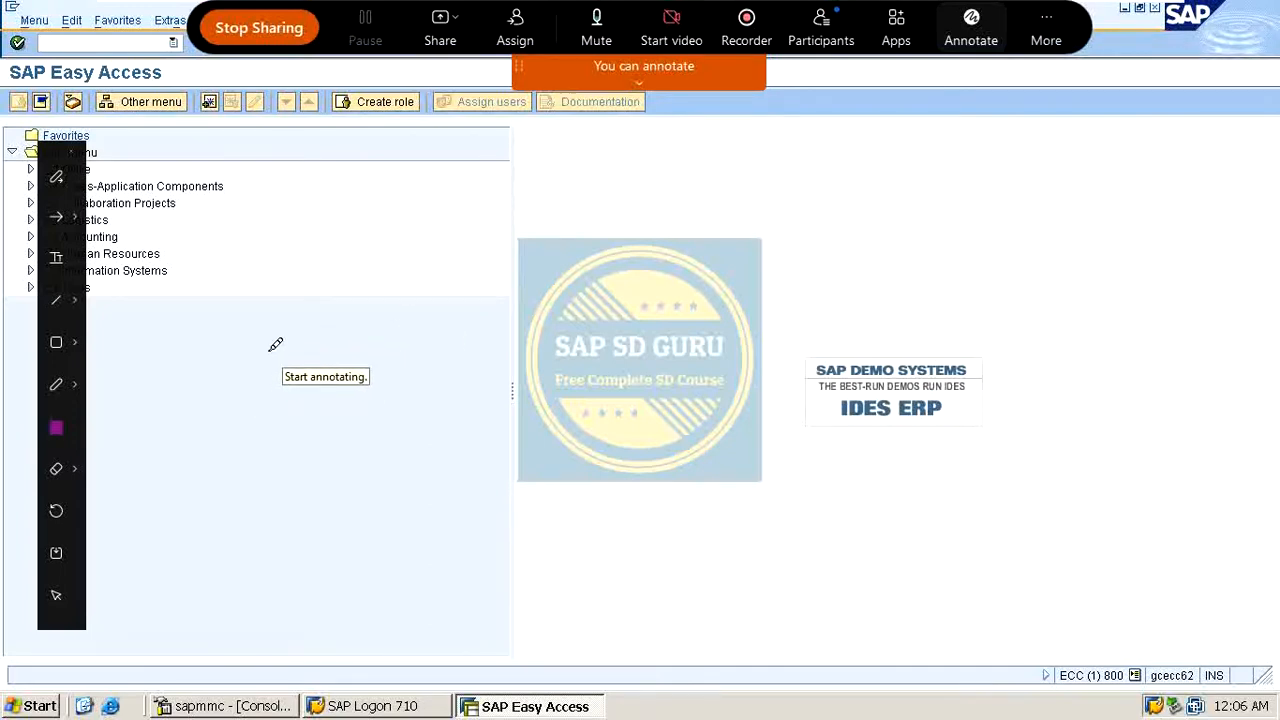
drag(272, 352, 206, 432)
click(320, 372)
mouse_move(368, 345)
mouse_down()
mouse_move(340, 322)
mouse_move(418, 365)
mouse_move(485, 300)
mouse_move(489, 356)
mouse_up()
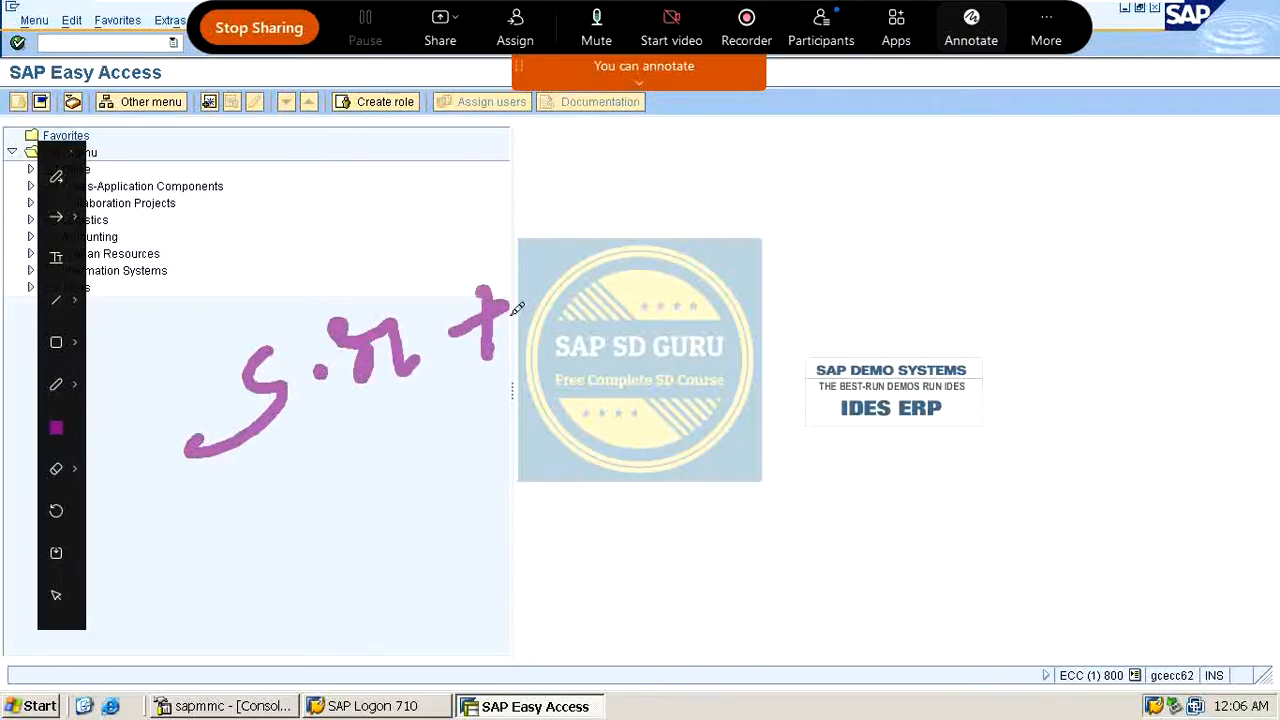
mouse_move(548, 298)
mouse_down()
mouse_move(594, 266)
mouse_move(602, 300)
mouse_up()
drag(548, 290, 600, 296)
click(639, 258)
mouse_move(682, 224)
mouse_down()
mouse_move(686, 248)
mouse_move(714, 256)
mouse_move(722, 228)
mouse_up()
drag(662, 262, 690, 250)
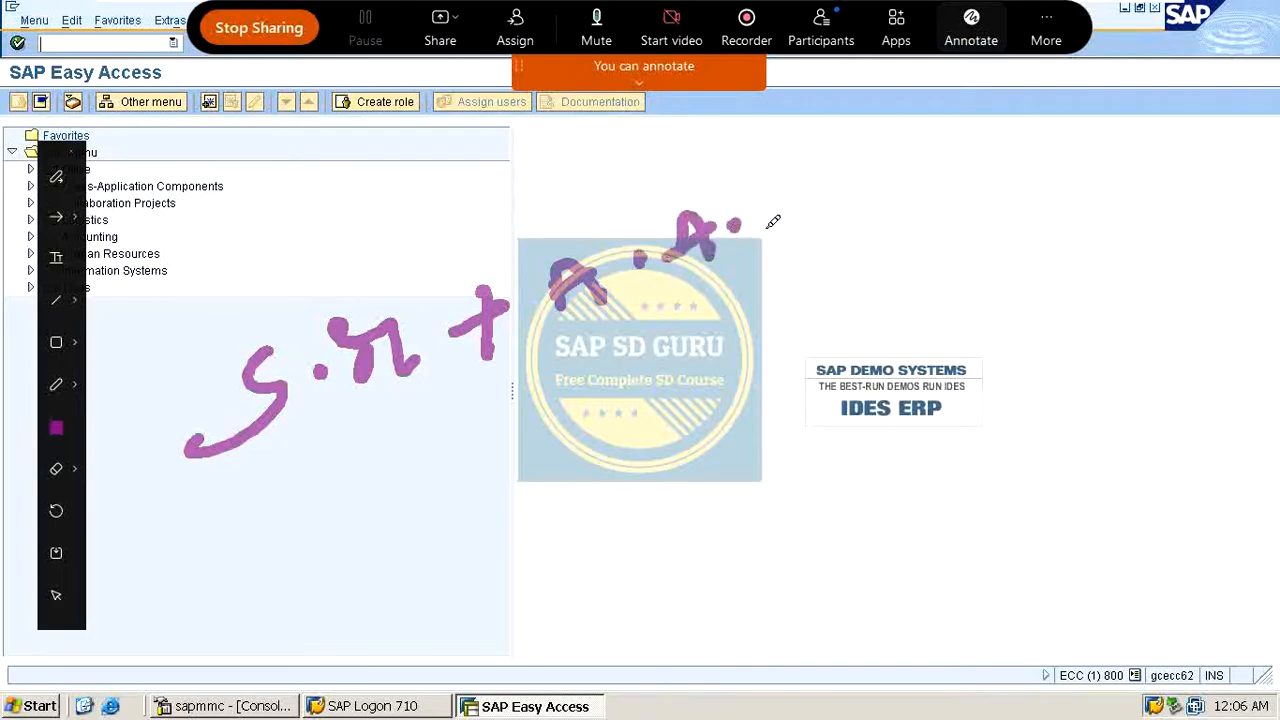
mouse_move(688, 348)
mouse_down()
mouse_move(662, 388)
mouse_move(760, 302)
mouse_move(768, 348)
mouse_up()
mouse_move(789, 293)
mouse_down()
mouse_move(790, 334)
mouse_move(810, 300)
mouse_up()
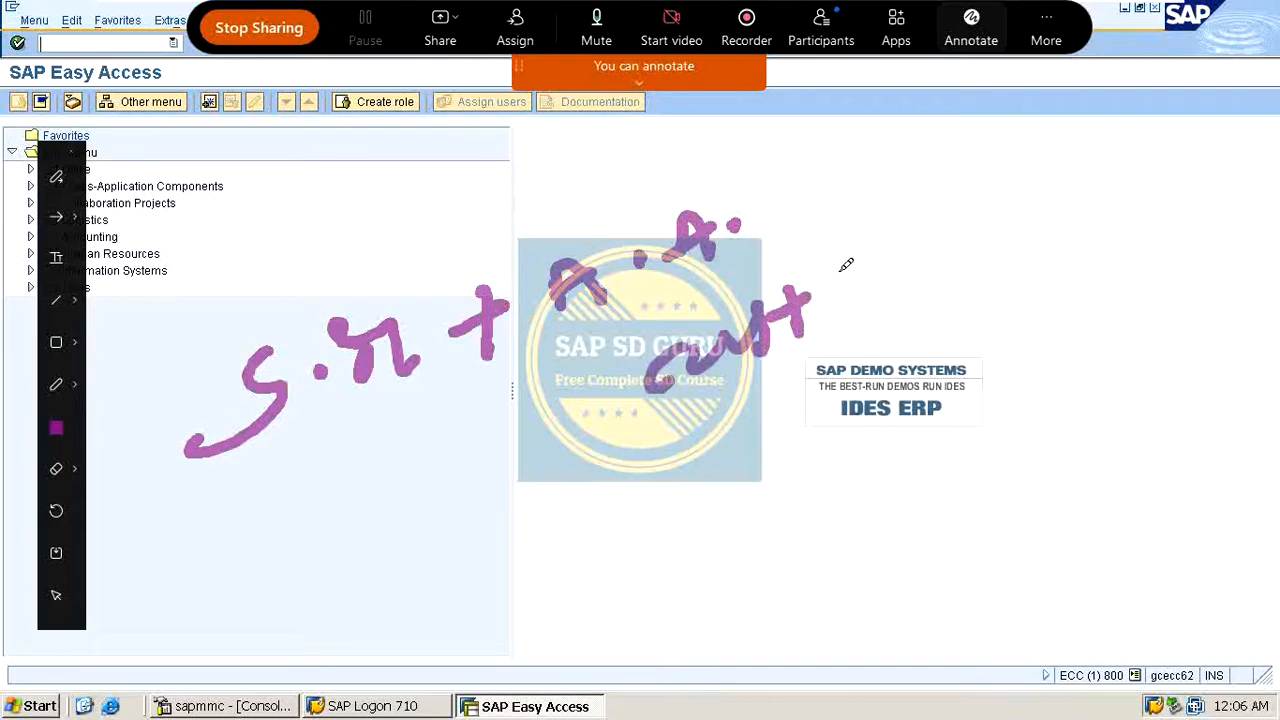
mouse_move(827, 219)
mouse_down()
mouse_move(860, 195)
mouse_move(858, 232)
mouse_up()
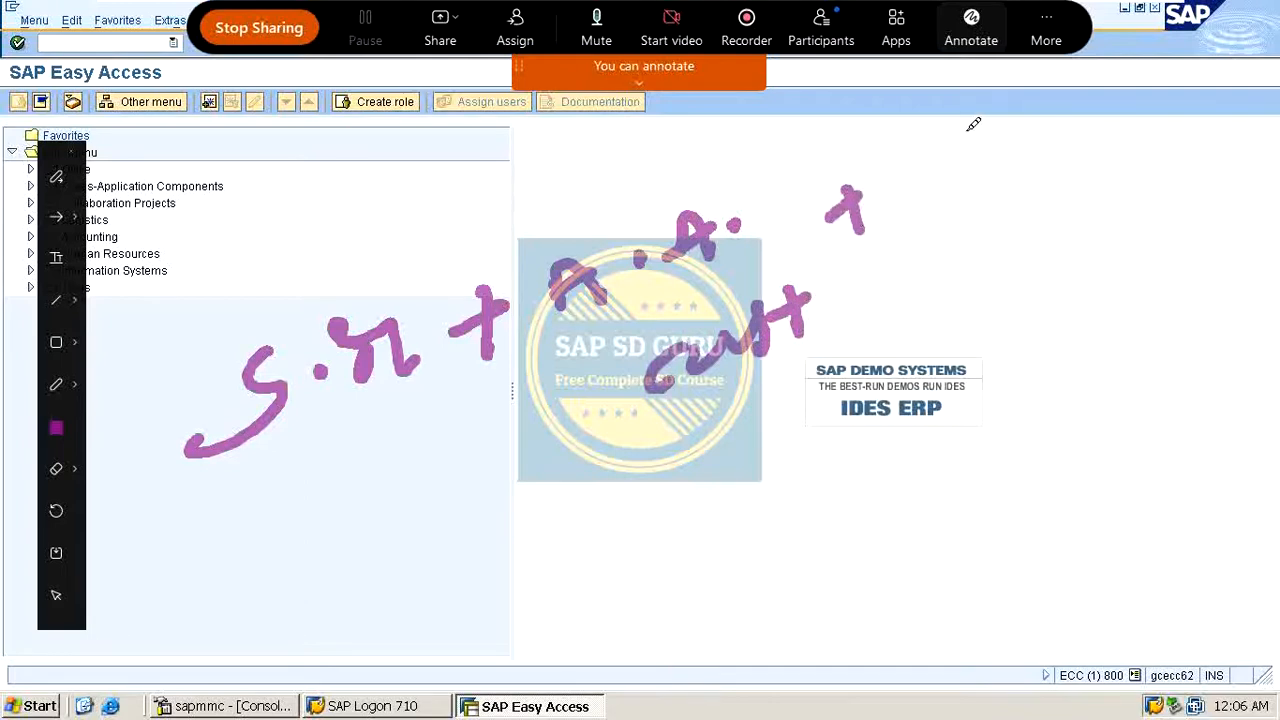
mouse_move(936, 148)
mouse_down()
mouse_move(915, 172)
mouse_move(962, 166)
mouse_move(898, 190)
mouse_up()
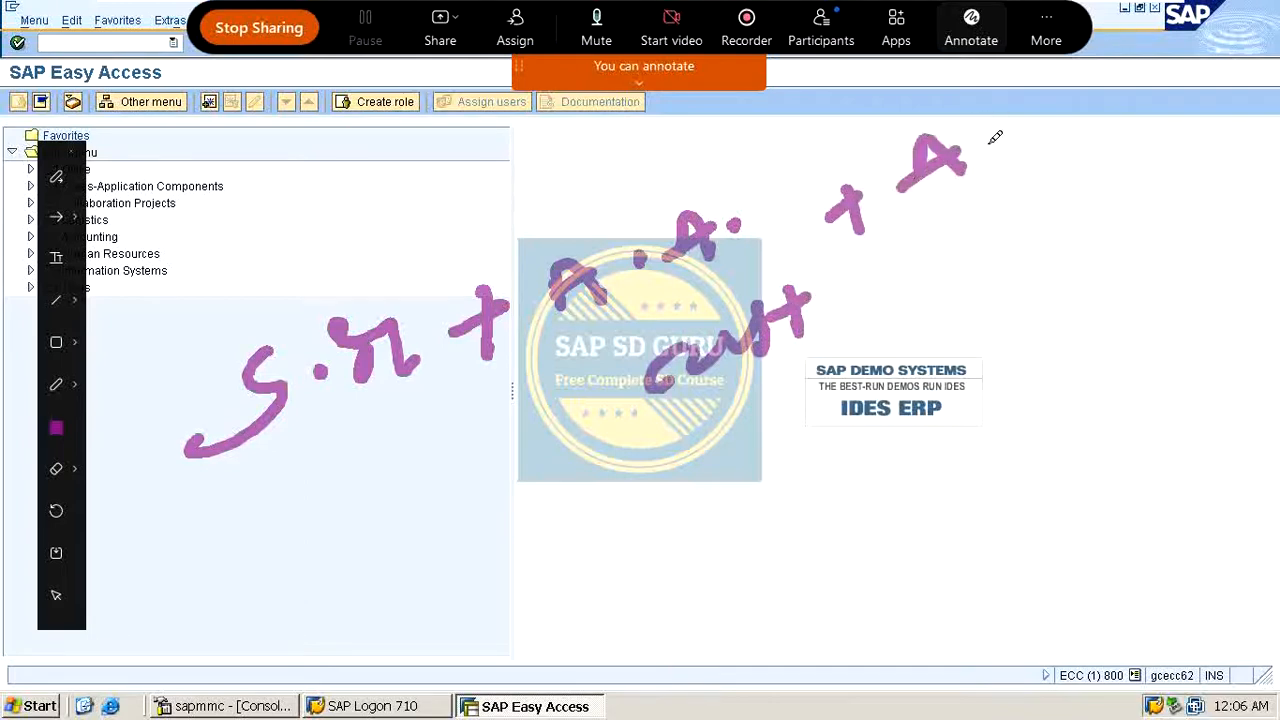
click(985, 150)
mouse_move(1016, 156)
mouse_down()
mouse_move(1024, 110)
mouse_move(1065, 140)
mouse_up()
mouse_move(976, 256)
mouse_down()
mouse_move(980, 240)
mouse_move(1080, 212)
mouse_move(1088, 182)
mouse_move(1100, 183)
mouse_up()
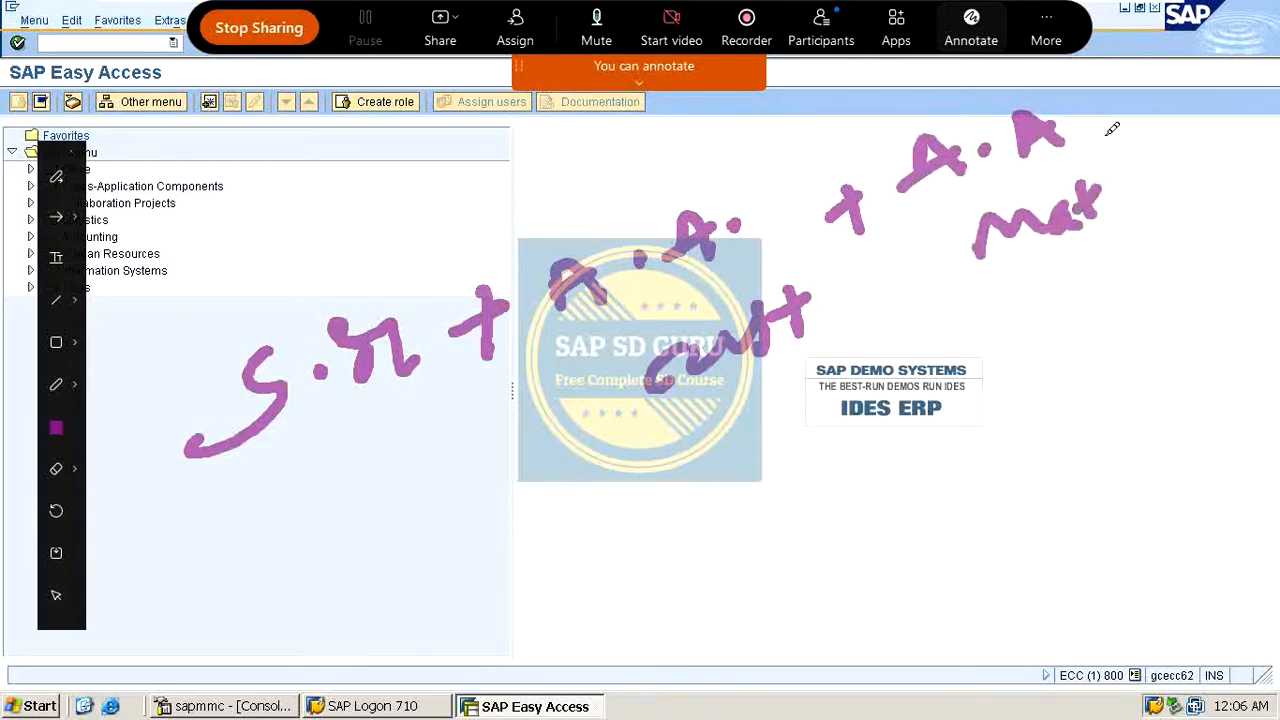
drag(1105, 135, 1162, 98)
drag(1130, 102, 1127, 138)
mouse_move(814, 497)
mouse_down()
mouse_move(838, 458)
mouse_move(971, 429)
mouse_move(1050, 383)
mouse_move(1092, 408)
mouse_move(1136, 334)
mouse_move(1070, 398)
mouse_up()
drag(1008, 503, 1006, 552)
mouse_move(1036, 502)
mouse_down()
mouse_move(1043, 527)
mouse_move(1140, 445)
mouse_move(1068, 578)
mouse_up()
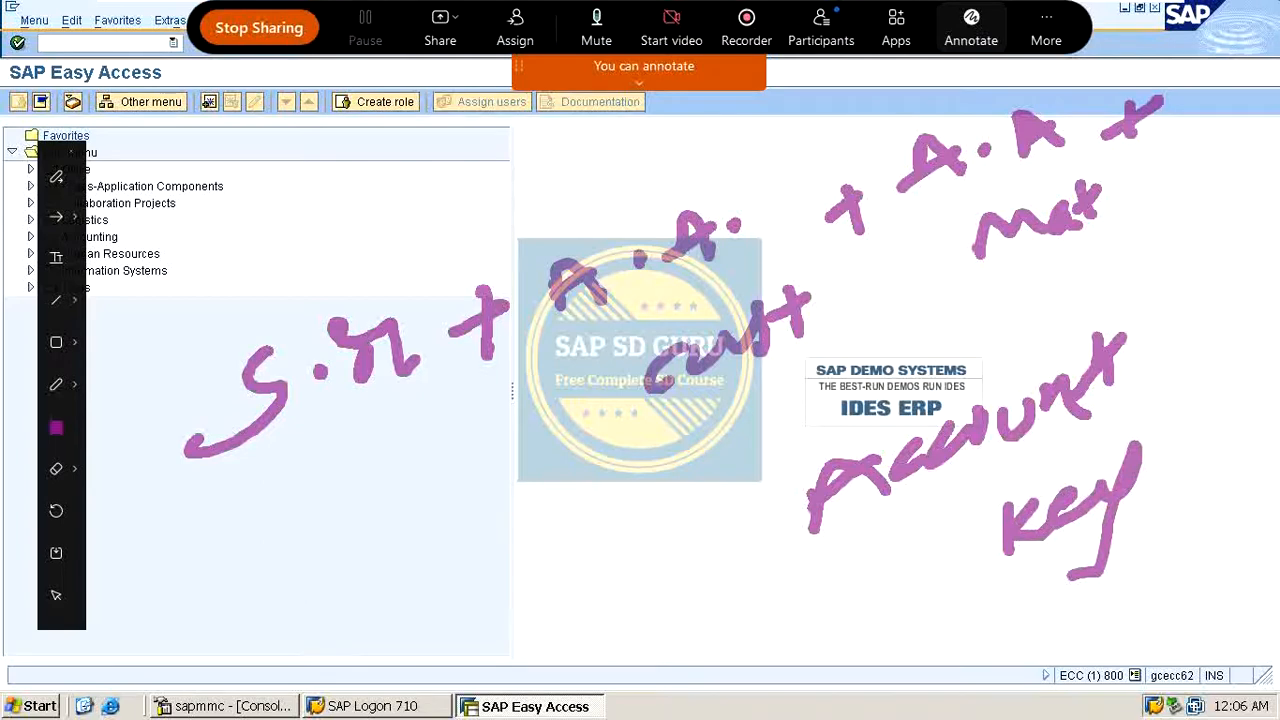
click(66, 429)
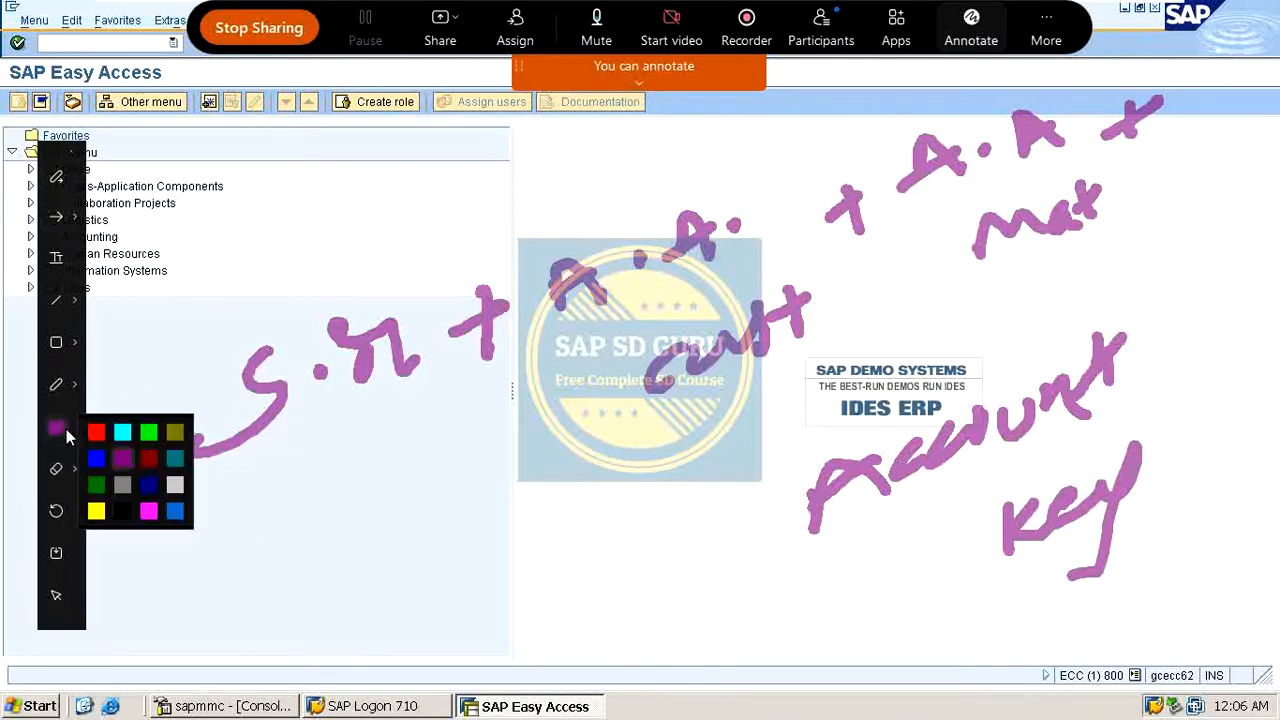
click(128, 425)
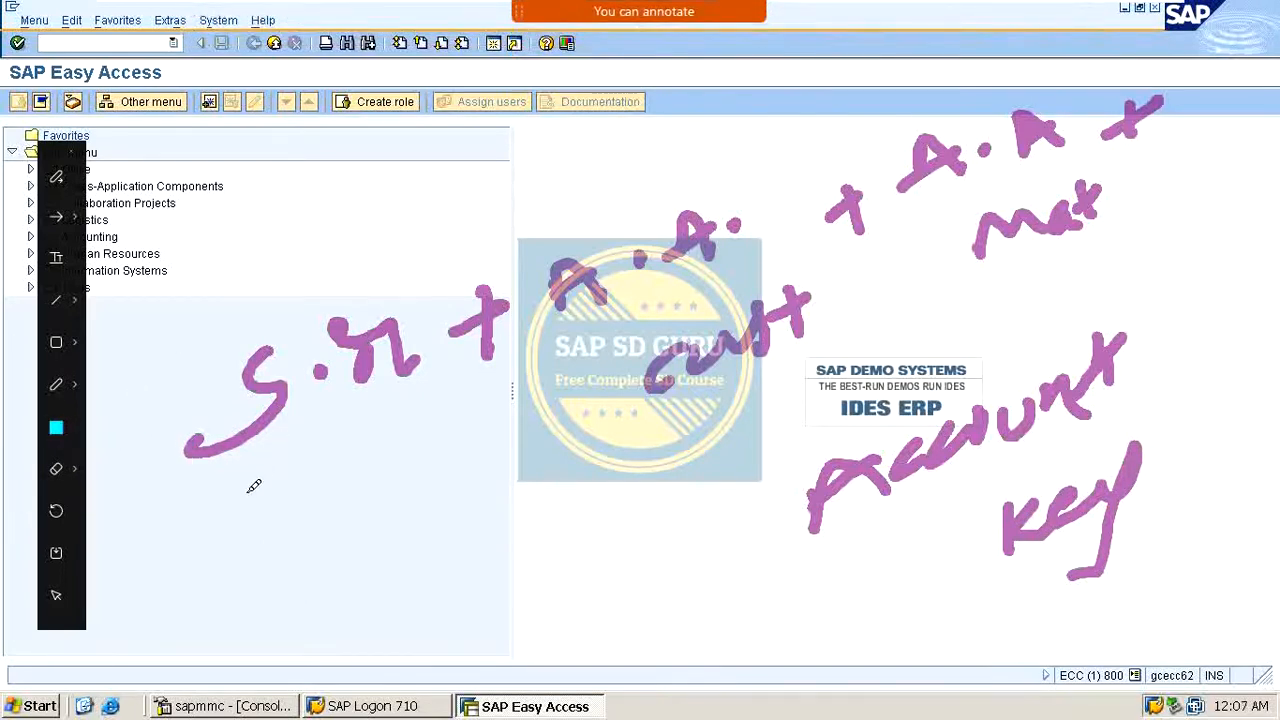
drag(238, 490, 388, 416)
drag(249, 509, 431, 392)
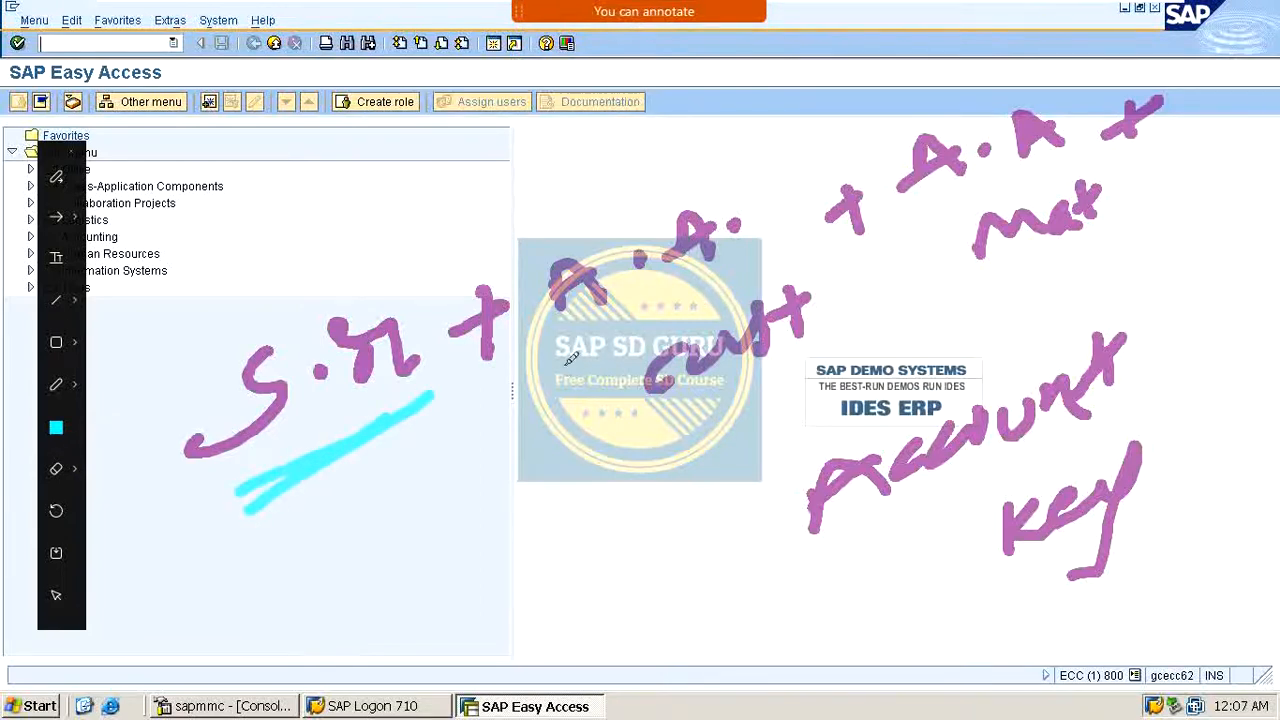
mouse_move(583, 210)
mouse_down()
mouse_move(530, 272)
mouse_move(586, 400)
mouse_move(714, 395)
mouse_move(835, 302)
mouse_move(772, 188)
mouse_move(583, 214)
mouse_up()
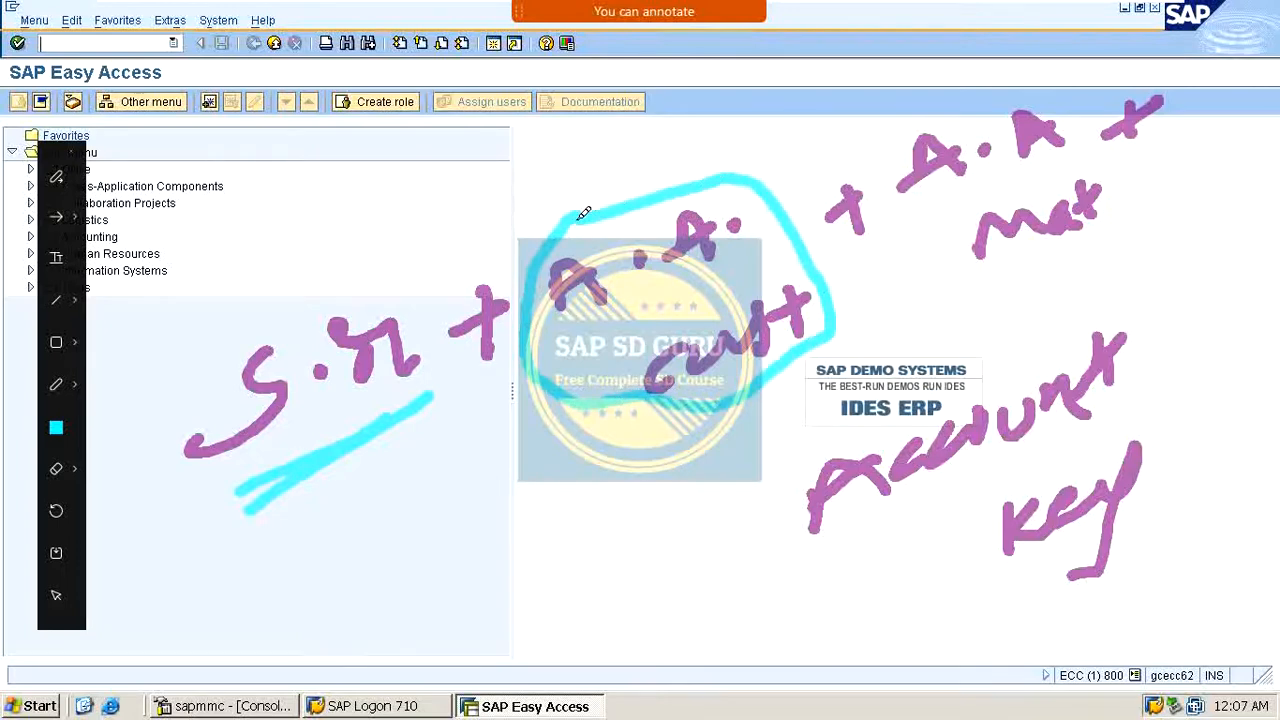
mouse_move(981, 78)
mouse_down()
mouse_move(902, 118)
mouse_move(884, 172)
mouse_move(922, 258)
mouse_move(1021, 272)
mouse_move(1128, 200)
mouse_move(1114, 109)
mouse_move(998, 104)
mouse_up()
mouse_move(782, 478)
mouse_down()
mouse_move(905, 388)
mouse_move(1131, 286)
mouse_move(1157, 434)
mouse_move(1015, 603)
mouse_move(798, 532)
mouse_move(808, 446)
mouse_up()
mouse_move(352, 278)
mouse_down()
mouse_move(270, 284)
mouse_move(284, 533)
mouse_move(449, 366)
mouse_move(356, 266)
mouse_up()
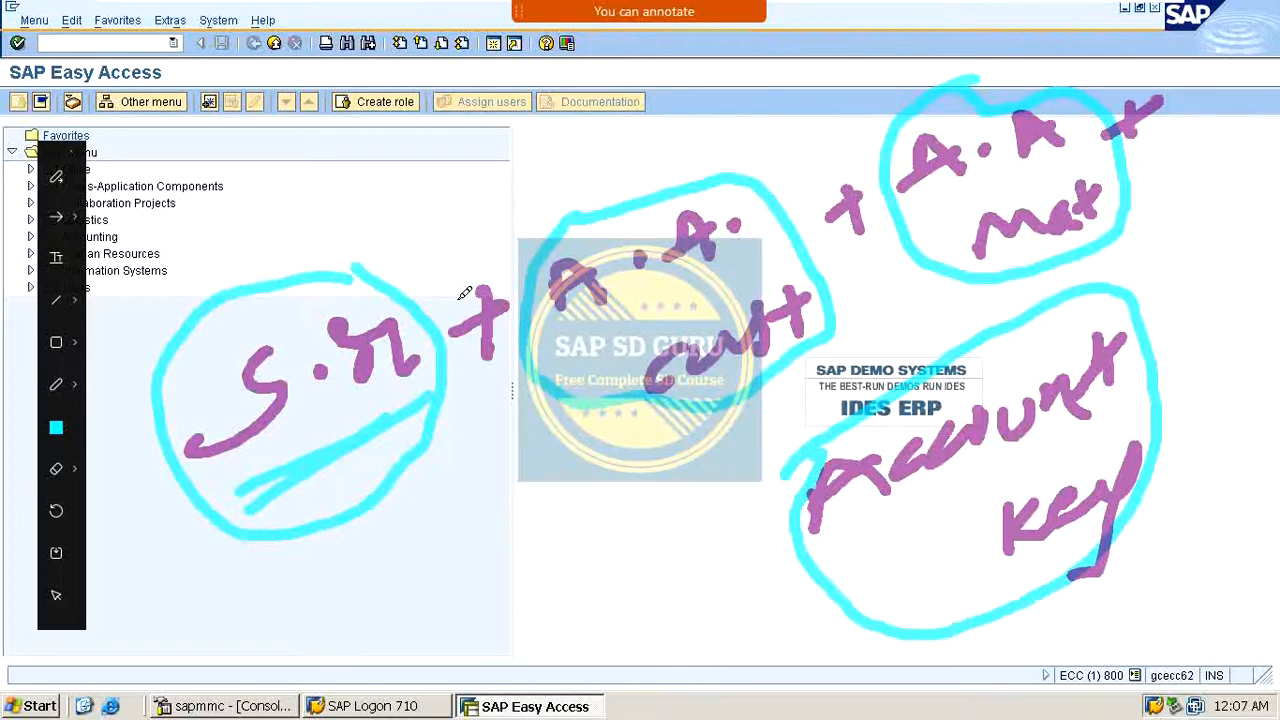
drag(354, 561, 415, 503)
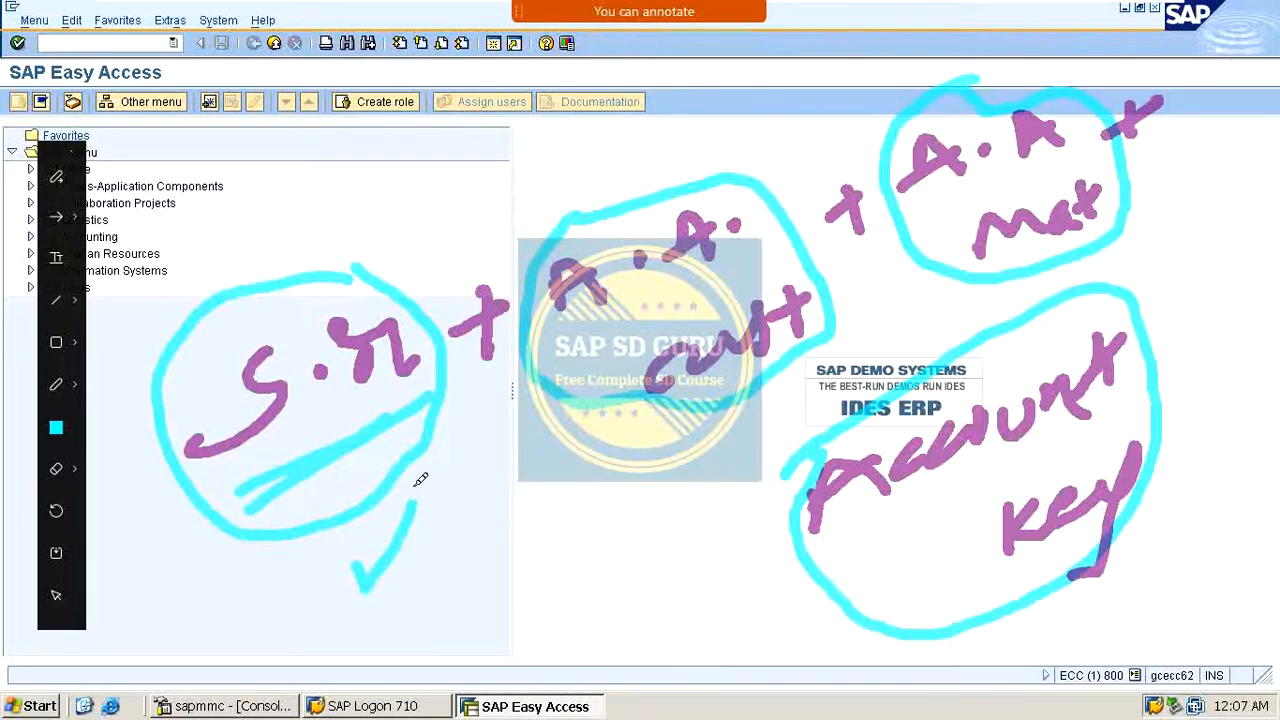
drag(601, 477, 657, 419)
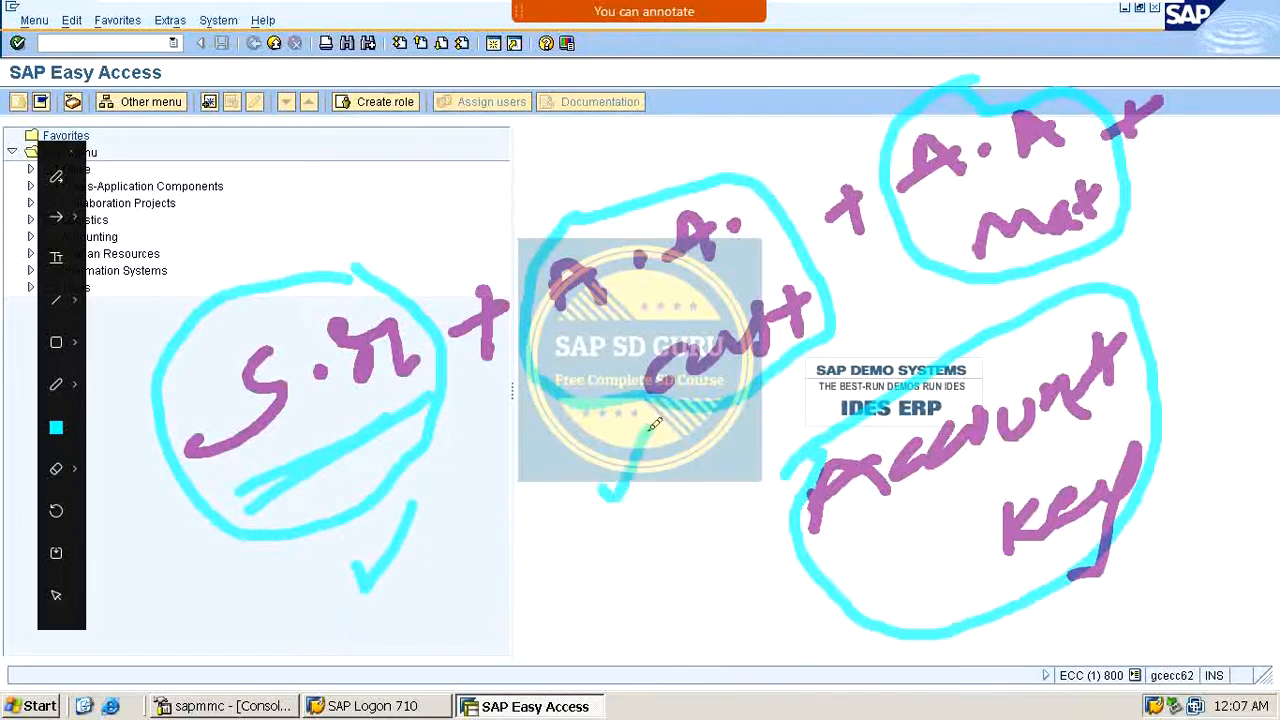
drag(558, 558, 636, 518)
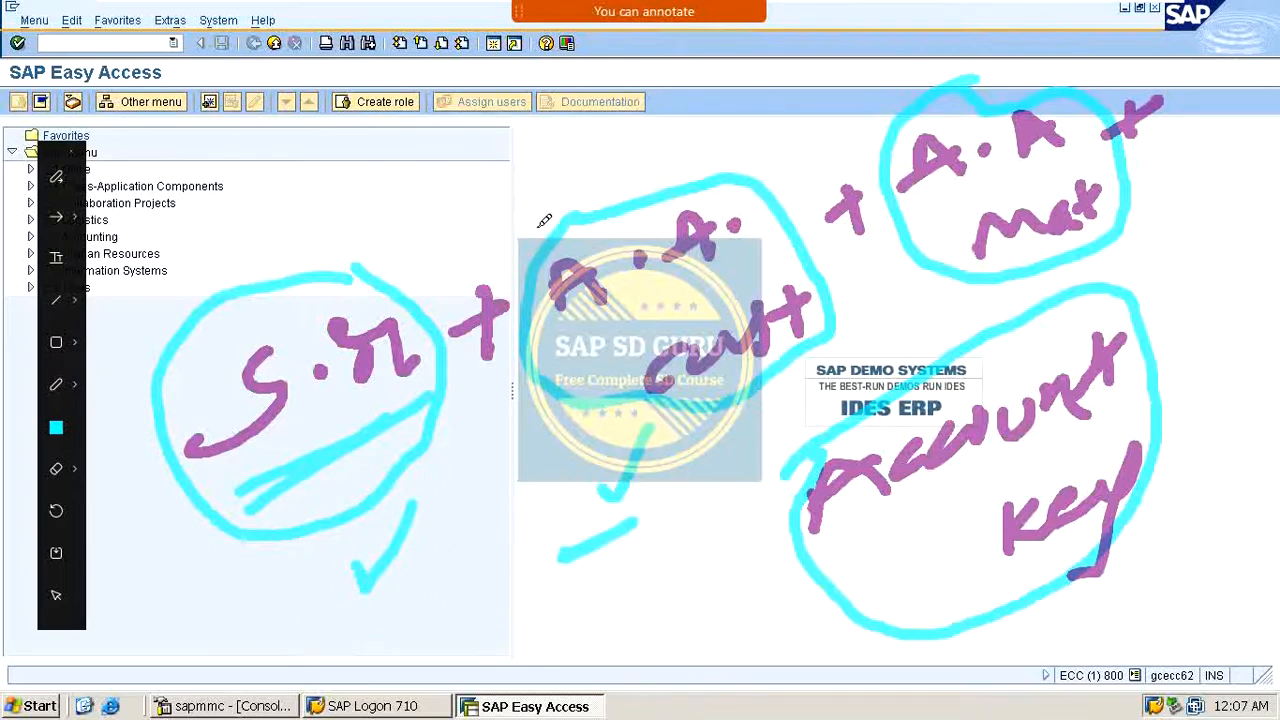
drag(518, 206, 616, 100)
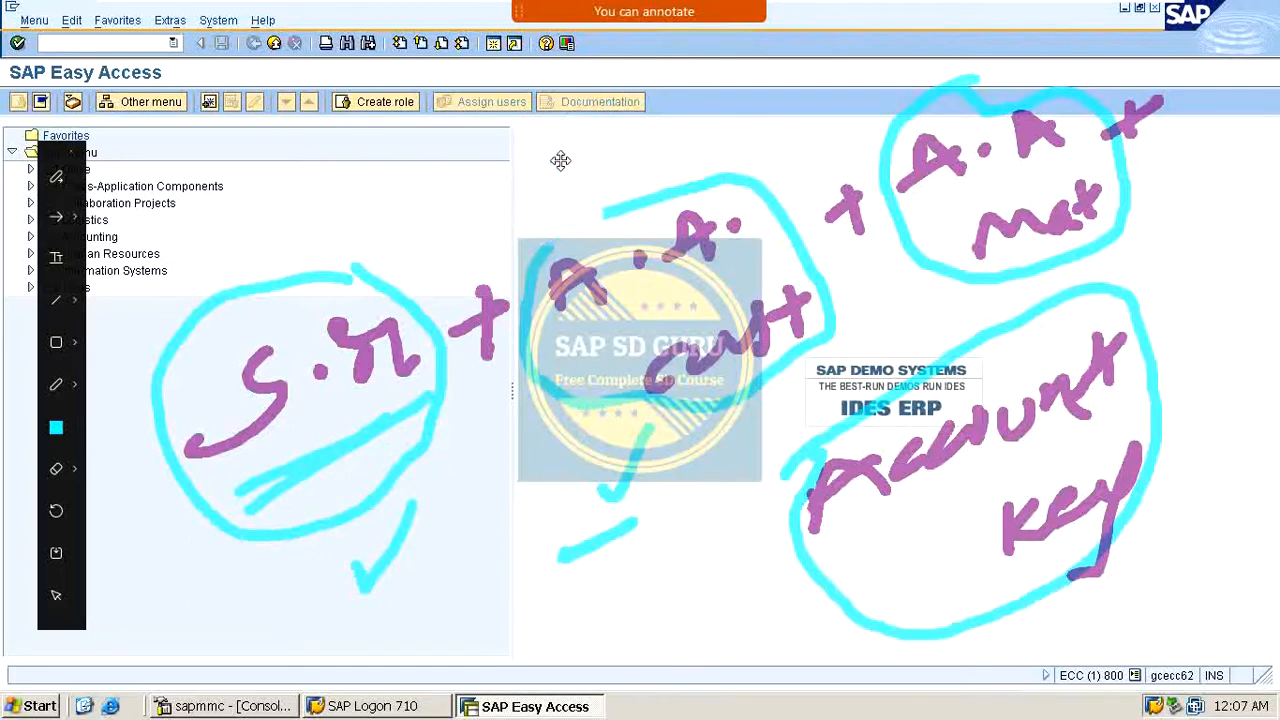
drag(498, 200, 583, 100)
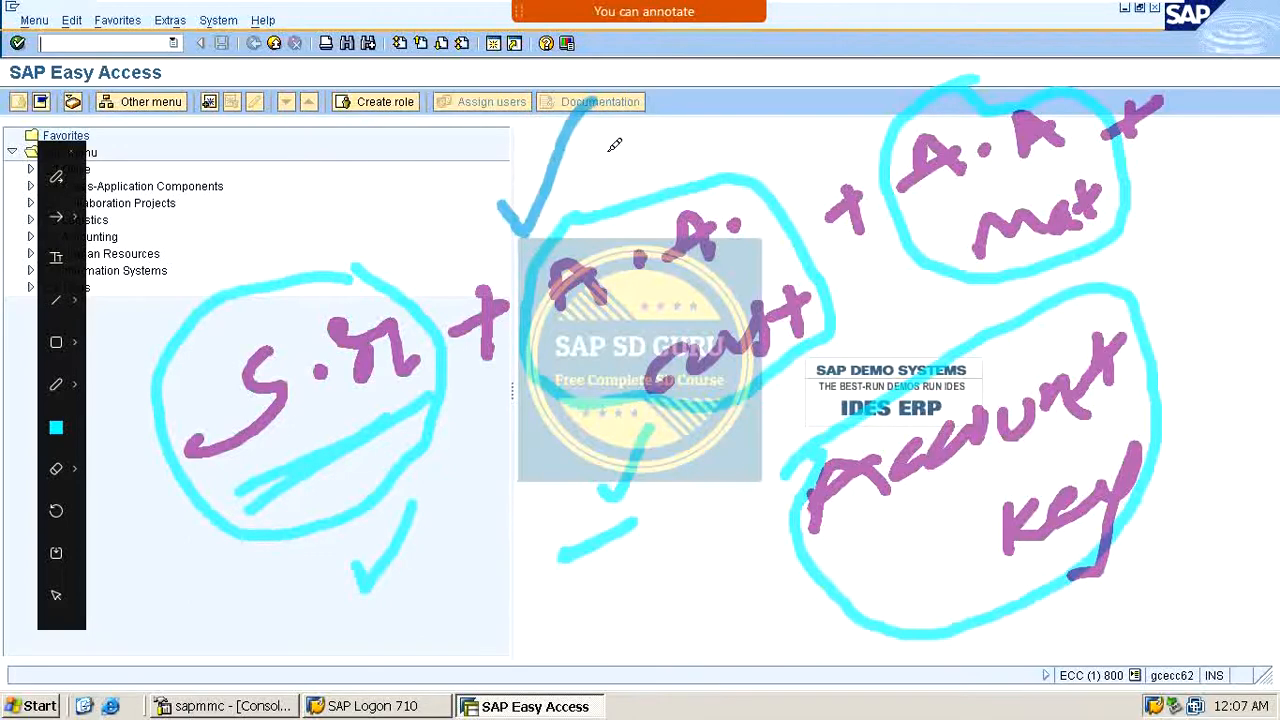
click(56, 428)
click(148, 431)
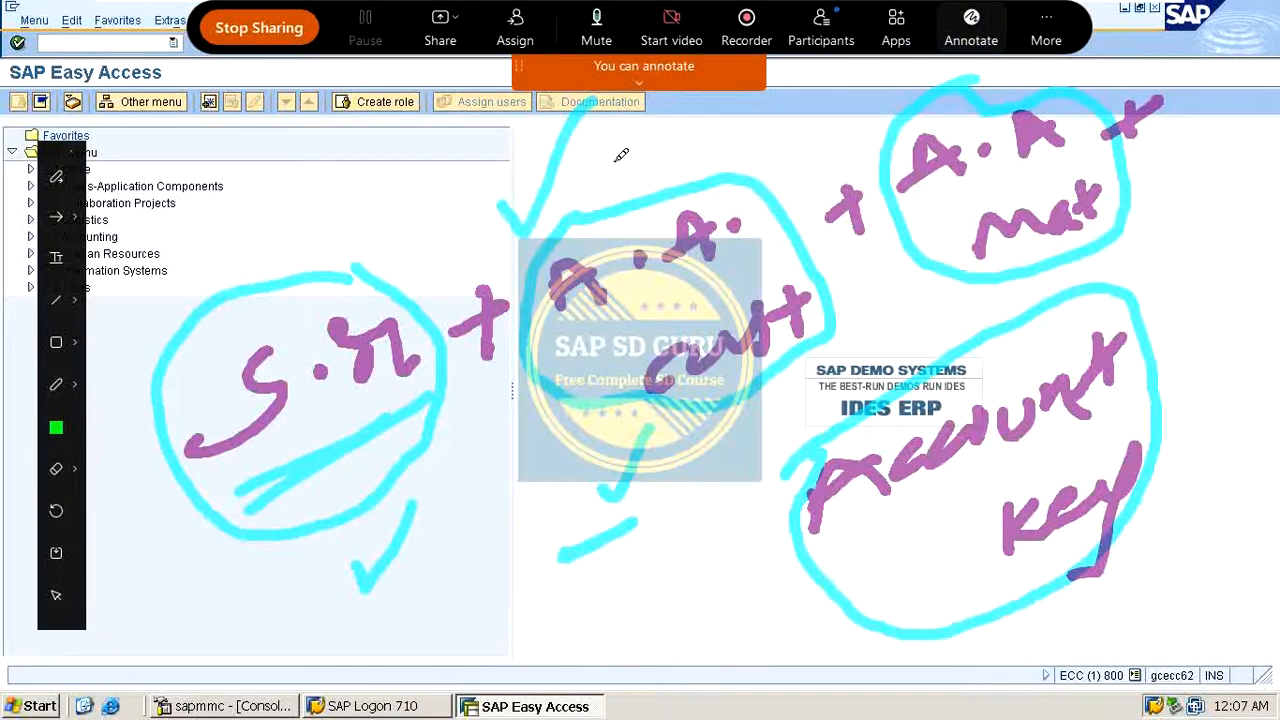
mouse_move(623, 149)
mouse_down()
mouse_move(648, 140)
mouse_move(642, 125)
mouse_move(682, 180)
mouse_move(738, 118)
mouse_move(760, 140)
mouse_move(800, 110)
mouse_move(775, 180)
mouse_move(795, 125)
mouse_up()
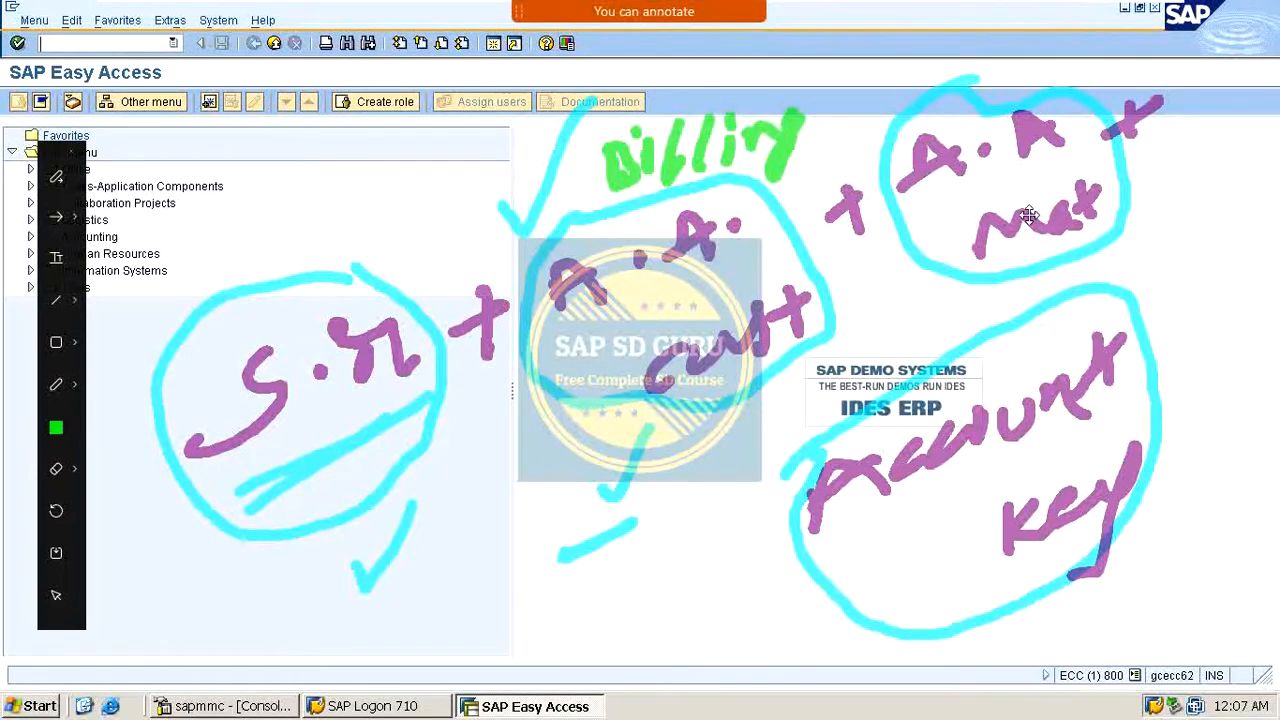
drag(958, 208, 1057, 138)
drag(992, 266, 1183, 202)
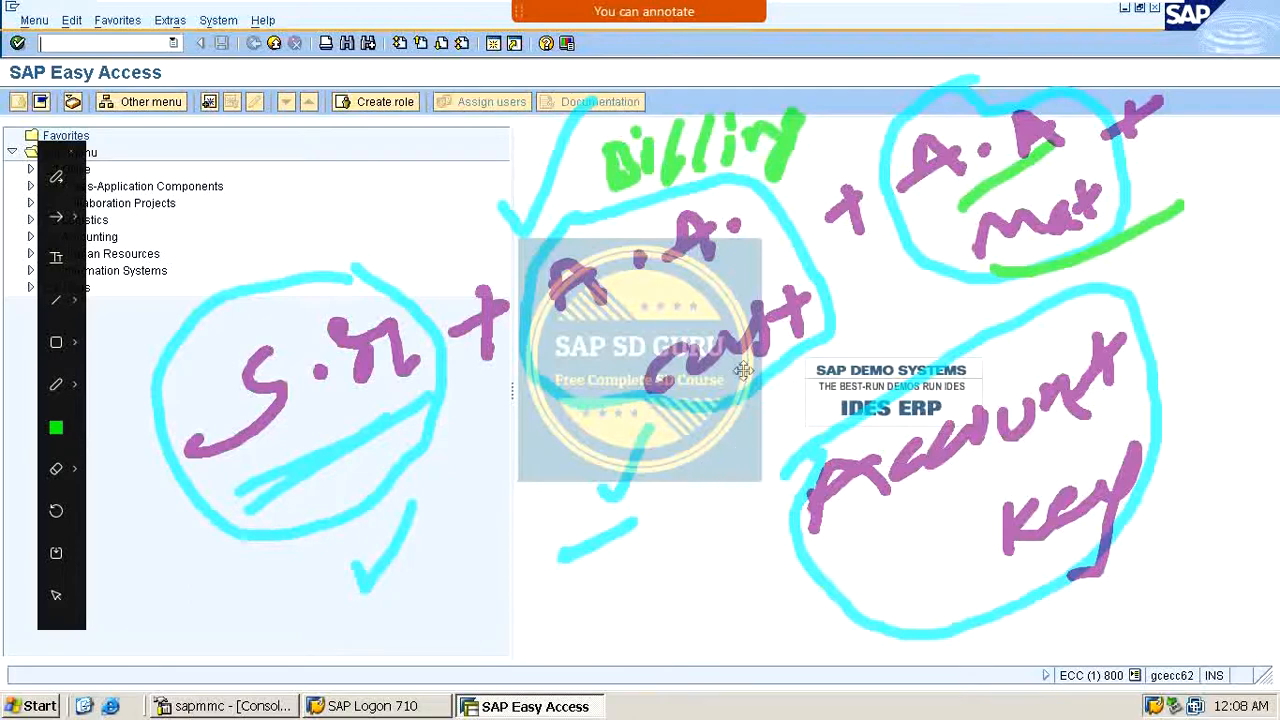
drag(1068, 68, 1170, 2)
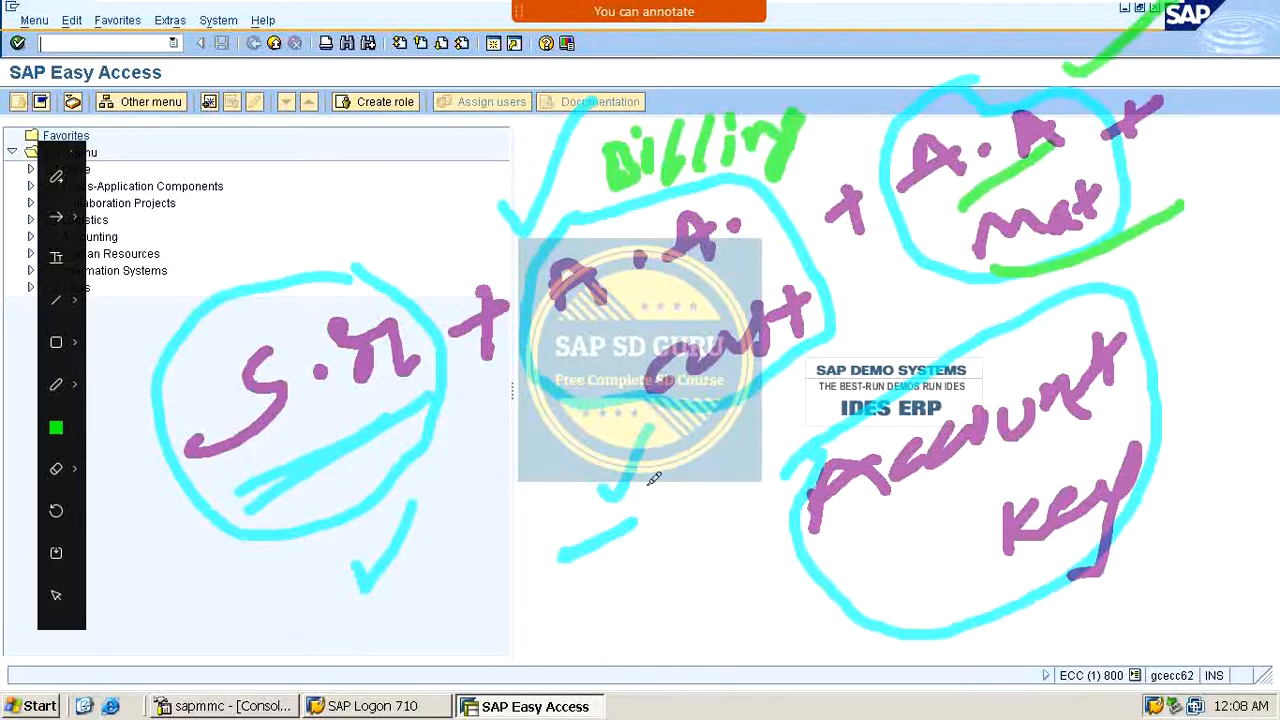
mouse_move(498, 555)
mouse_down()
mouse_move(620, 490)
mouse_move(692, 480)
mouse_up()
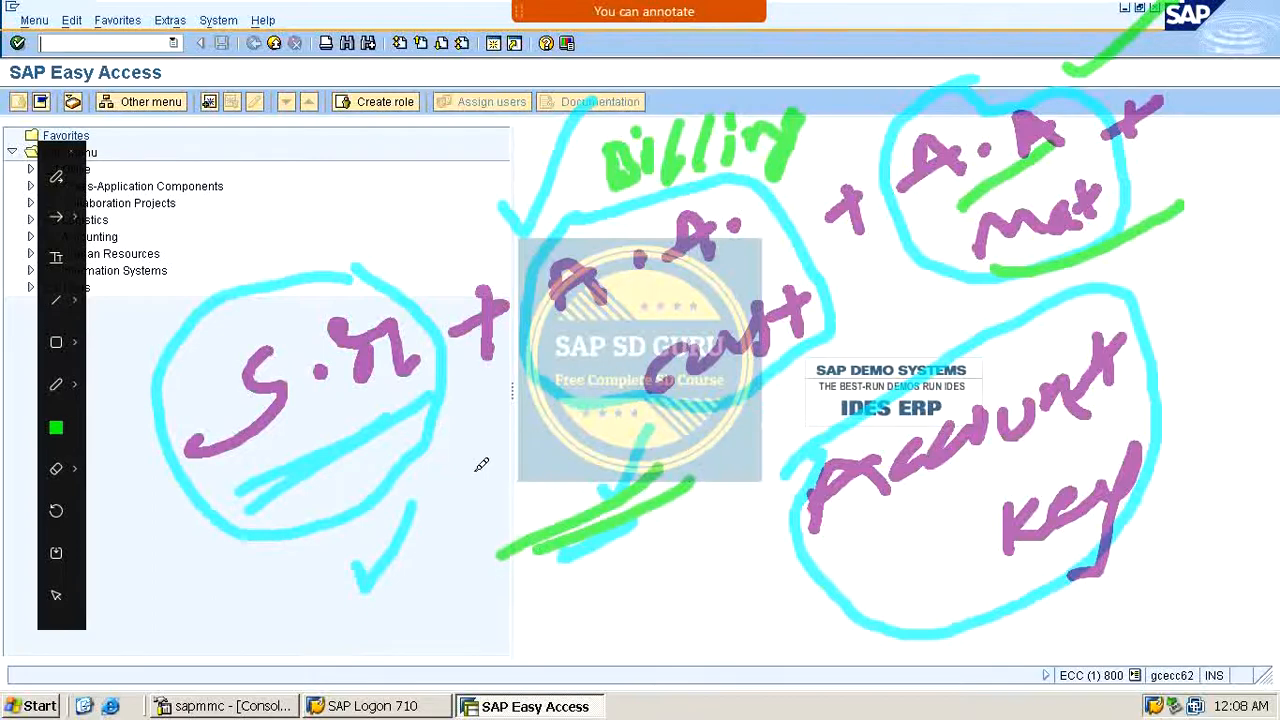
drag(475, 468, 619, 347)
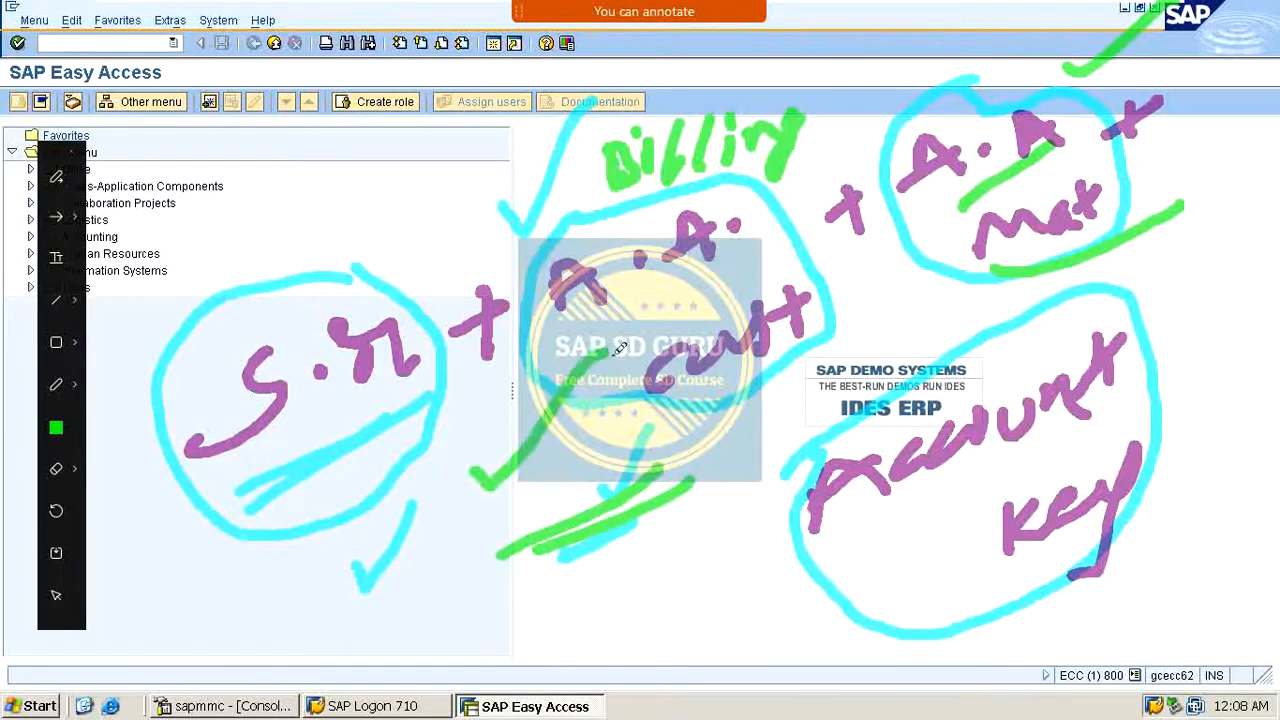
click(355, 162)
key(Escape)
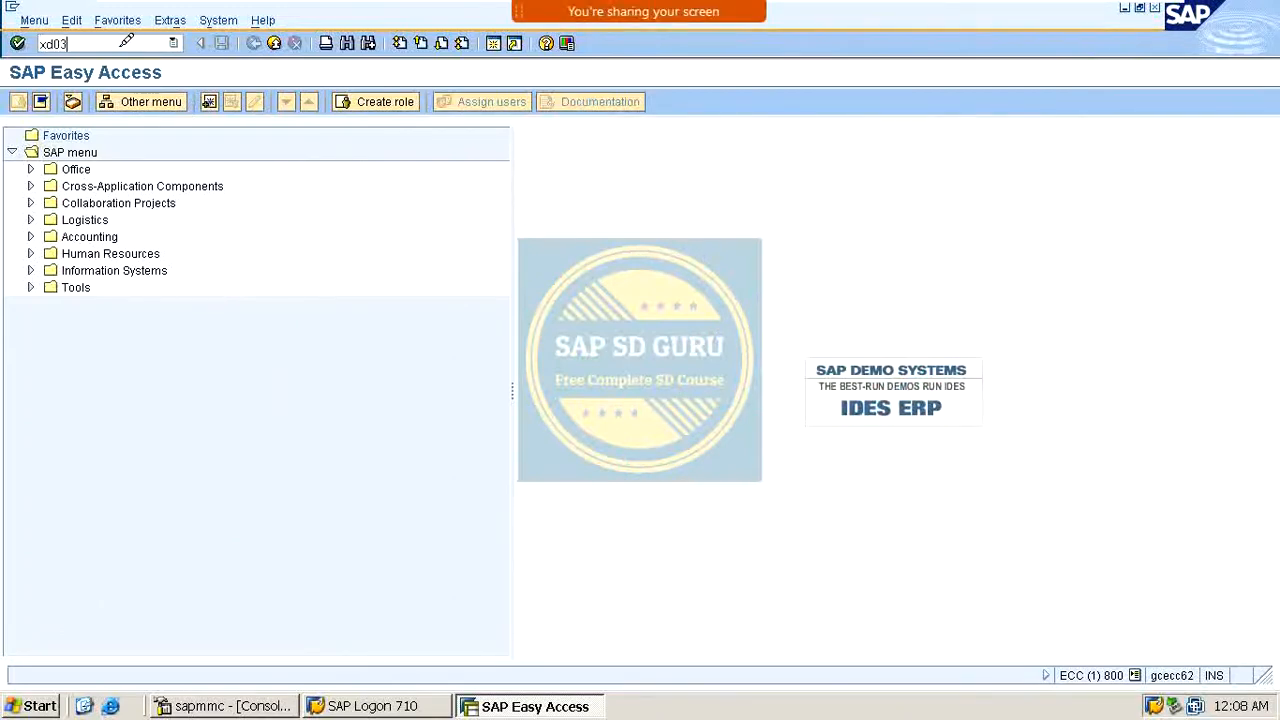
Step: Open transaction xd03 to display a customer master record
click(126, 43)
text(xd03)
key(Return)
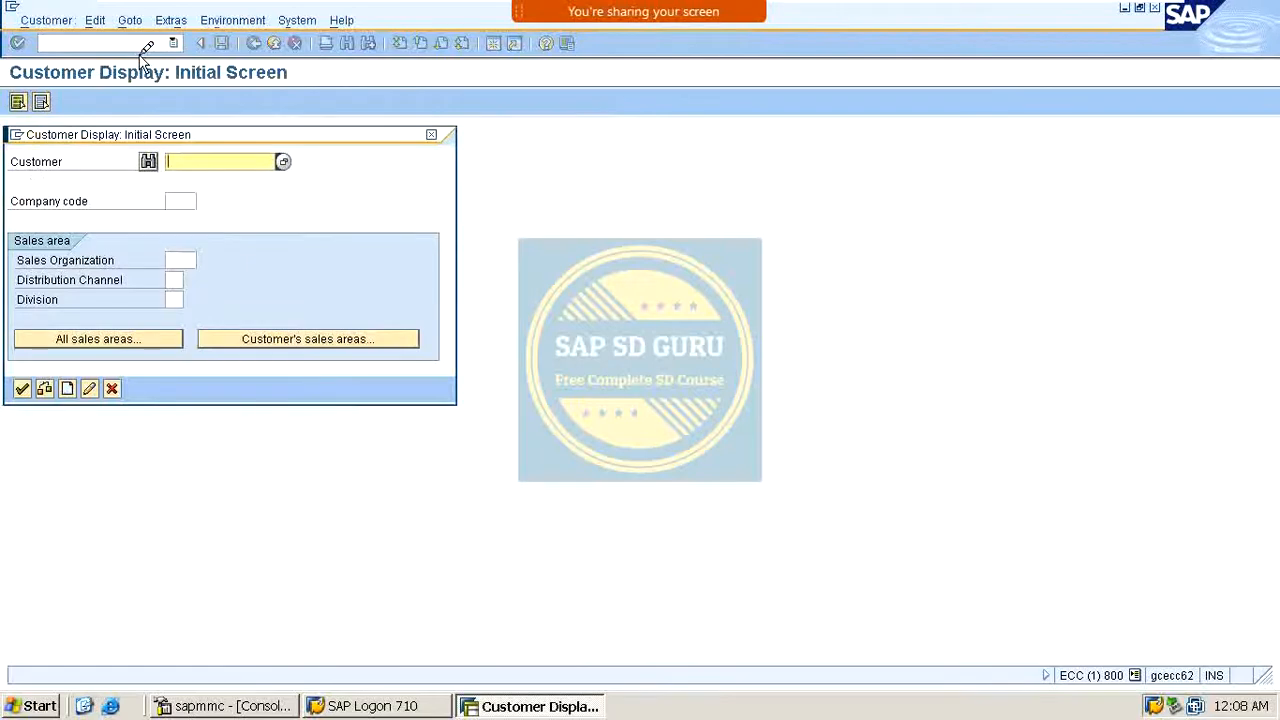
Step: Display customer 66666 by picking it from the customer number history
key(Down)
key(Down)
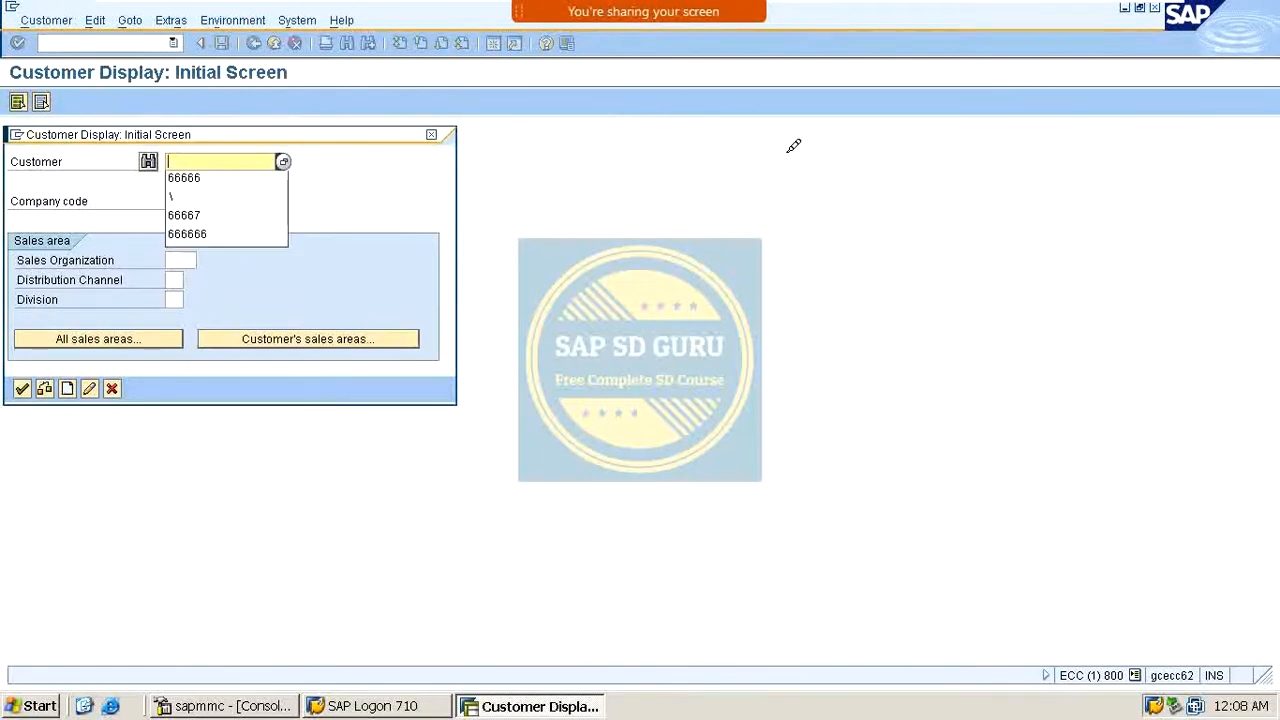
key(Return)
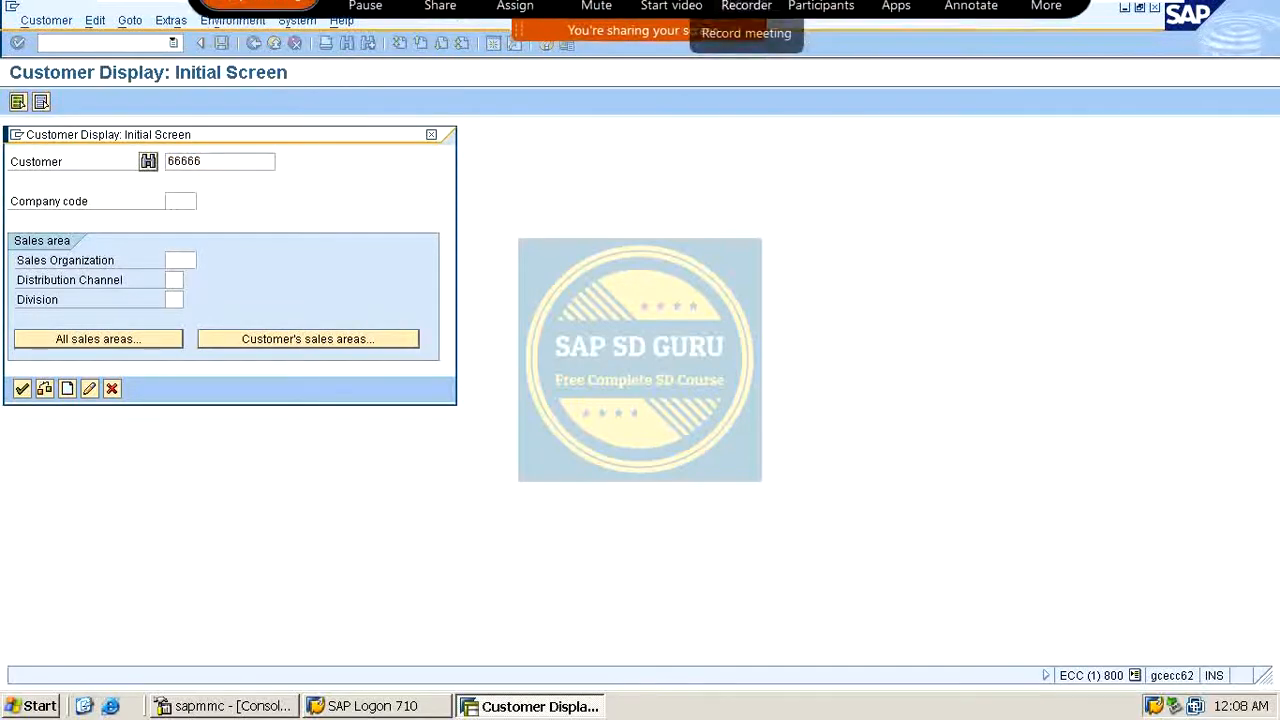
key(Return)
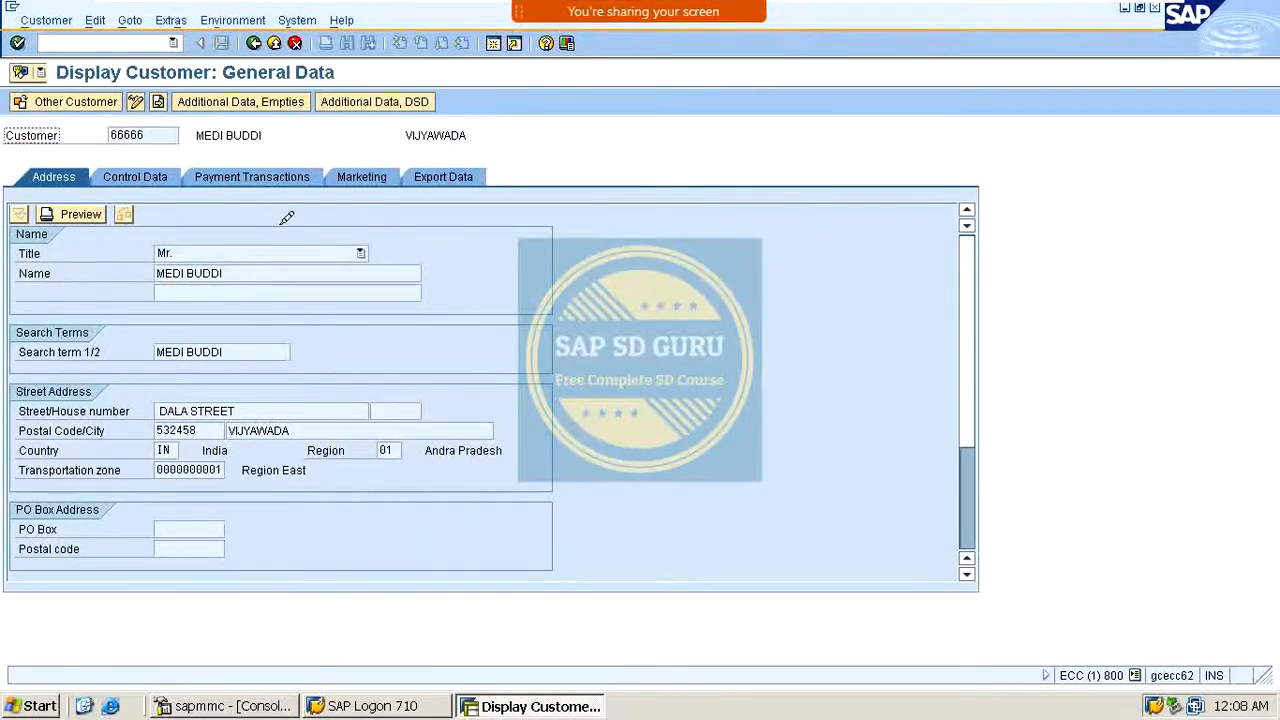
Step: Redisplay customer 66666 for sales area M100 / M1 / M1 and open its billing documents sales area data
click(253, 43)
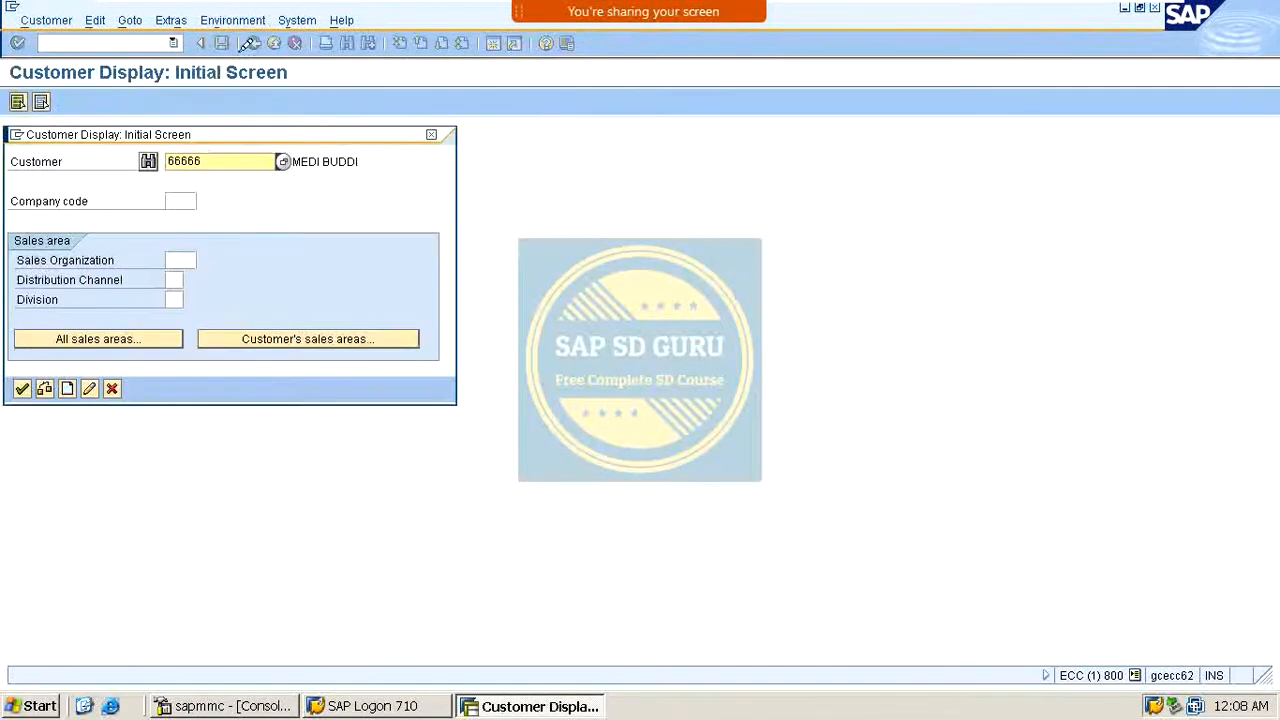
click(245, 330)
double_click(161, 259)
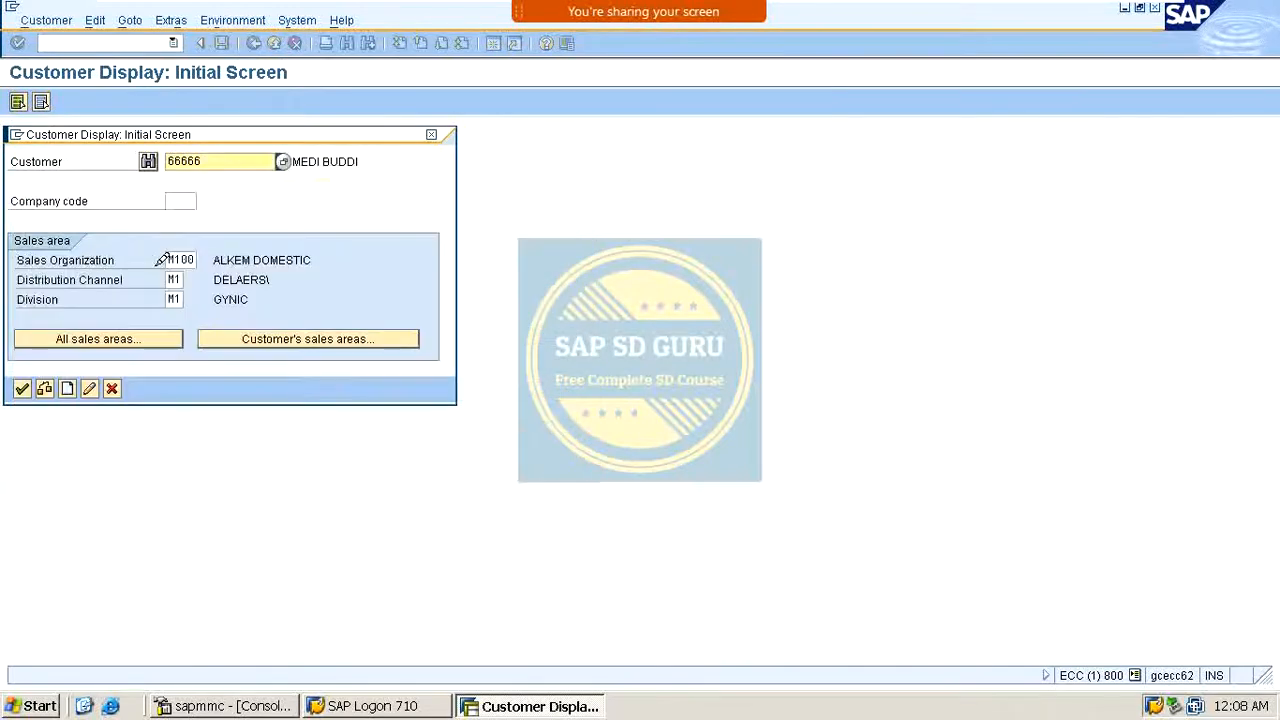
key(Return)
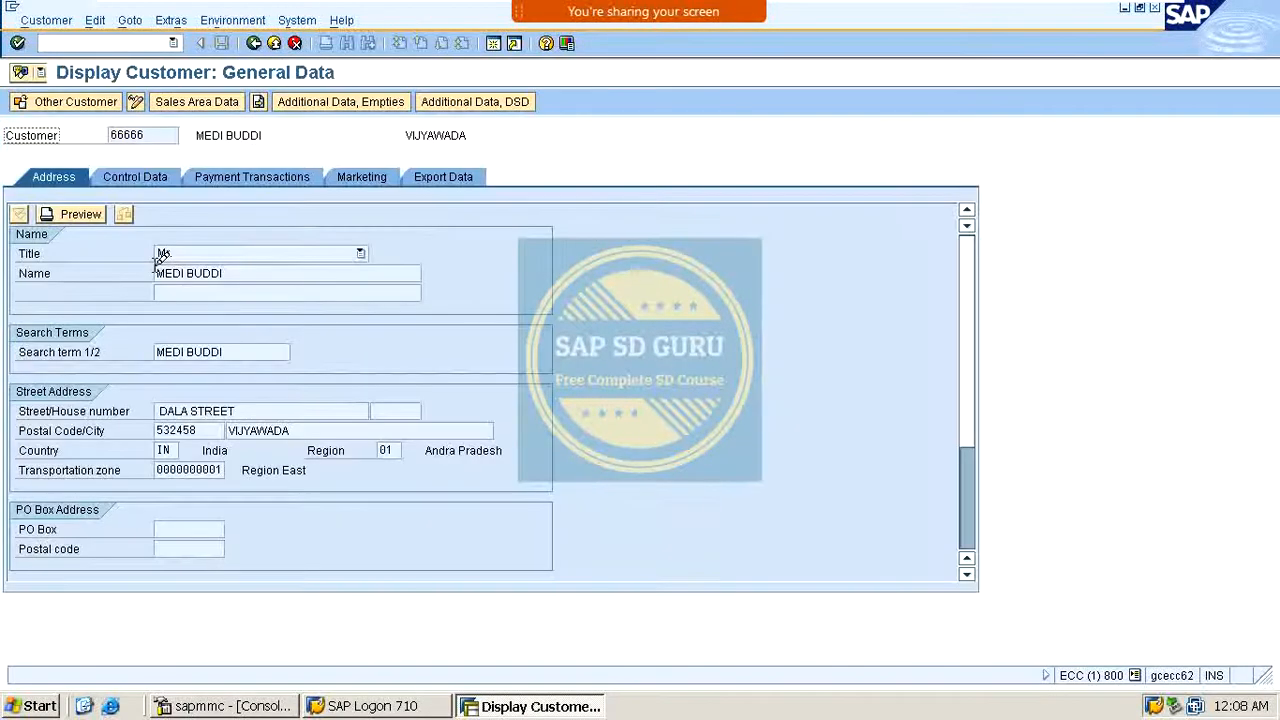
click(226, 102)
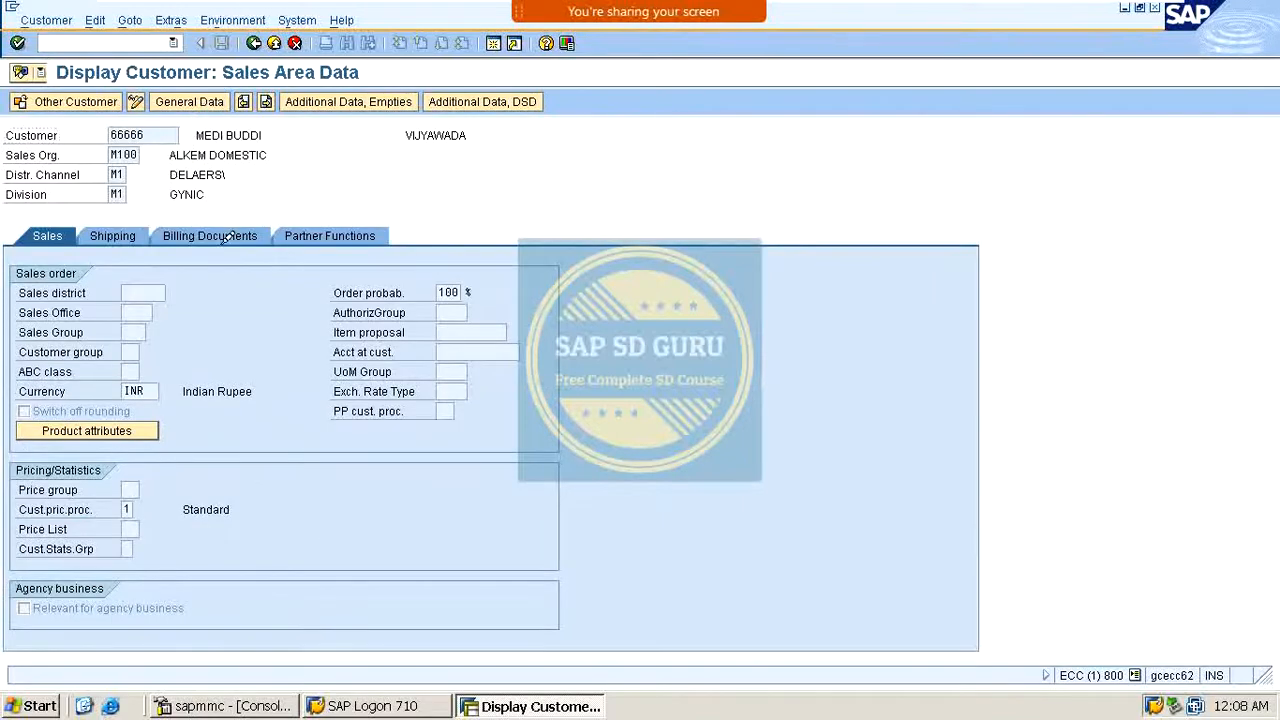
click(232, 236)
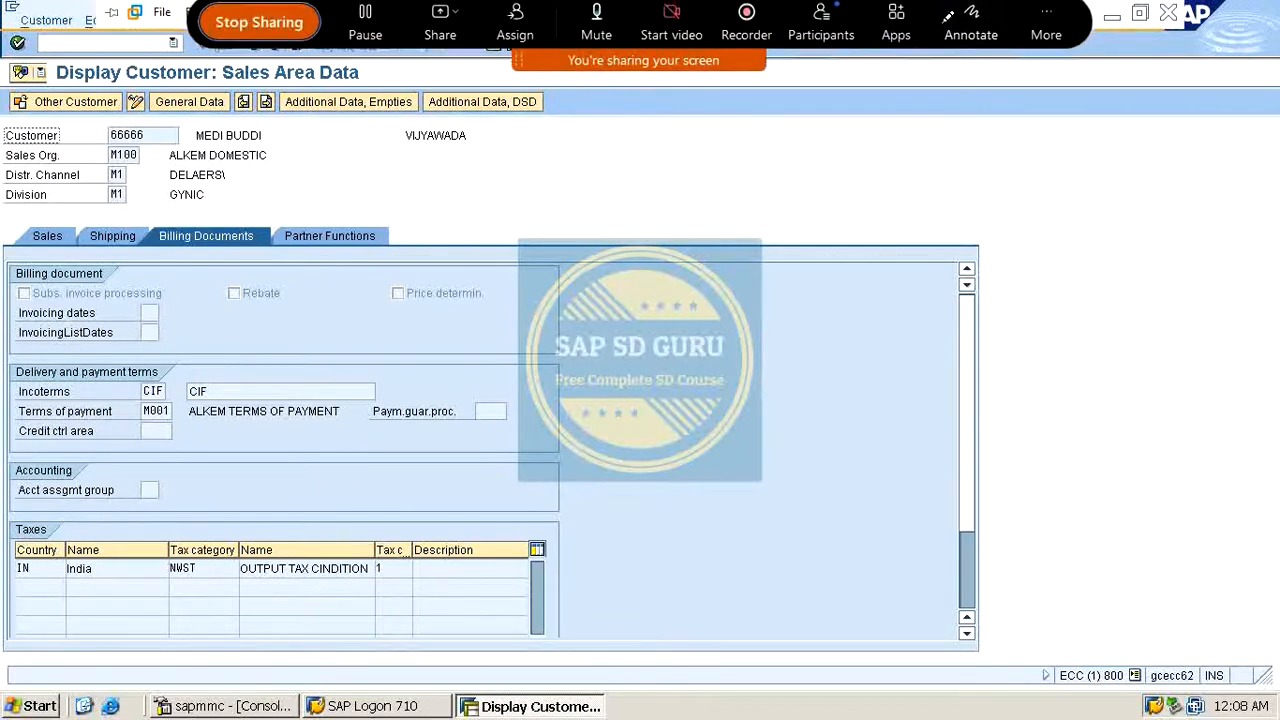
click(971, 28)
mouse_move(180, 484)
mouse_down()
mouse_move(250, 433)
mouse_move(330, 410)
mouse_up()
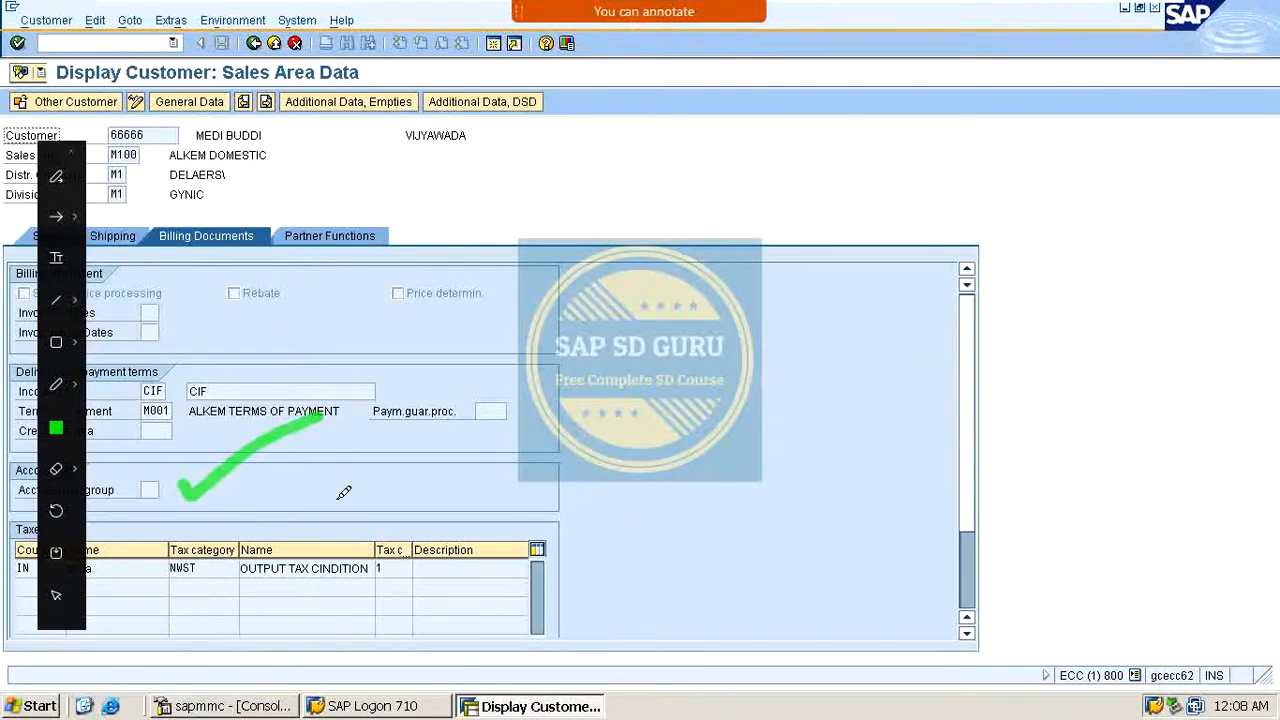
key(Escape)
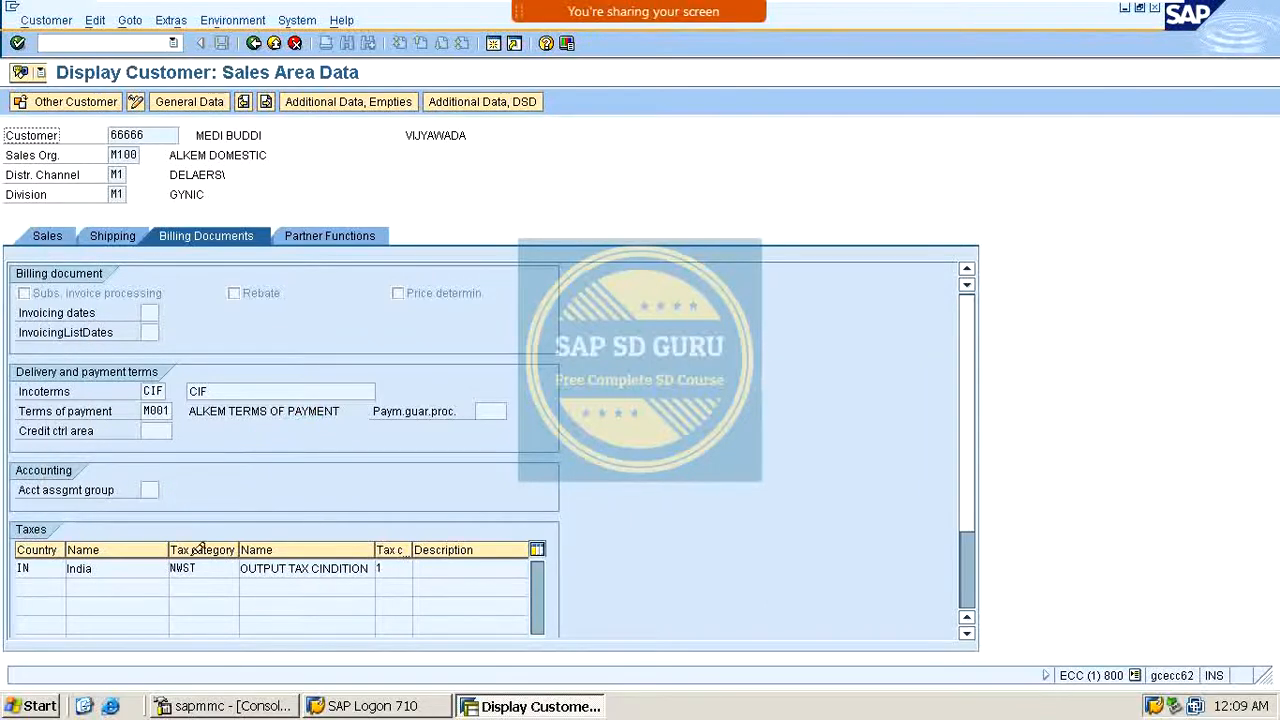
Step: Review the available account assignment groups for the customer field, then close the list
click(156, 490)
click(167, 490)
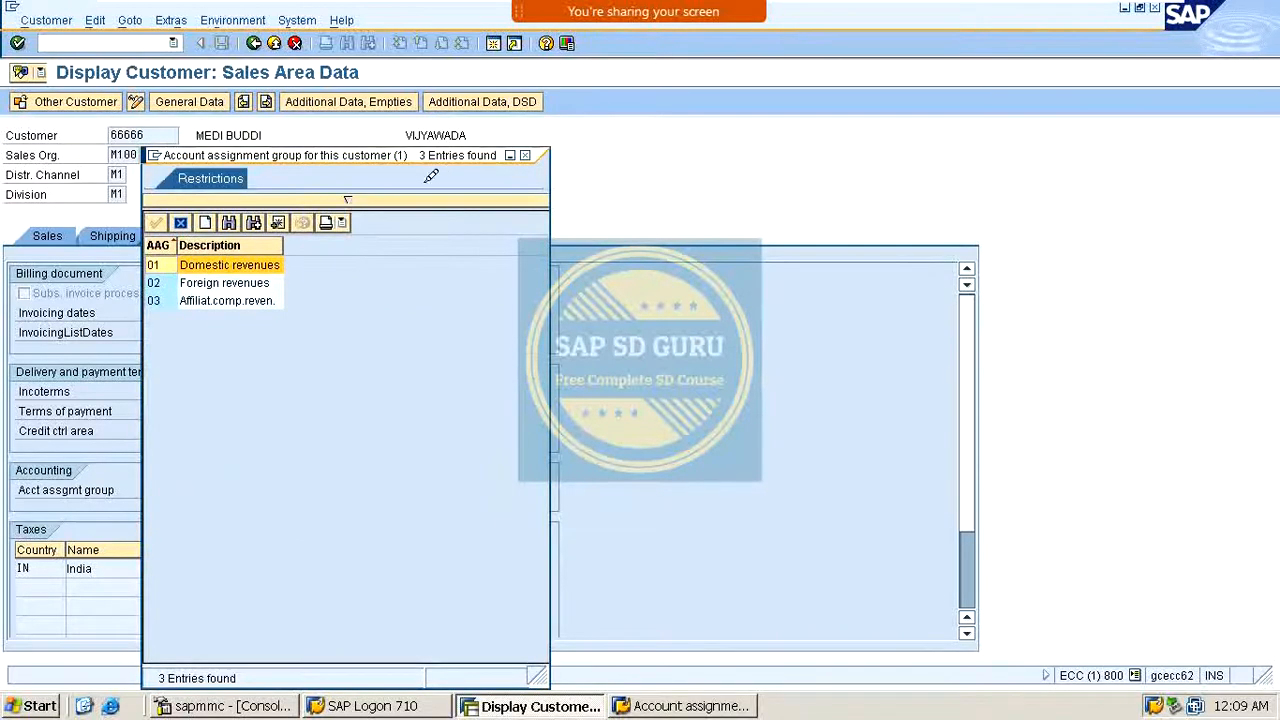
drag(372, 150, 727, 133)
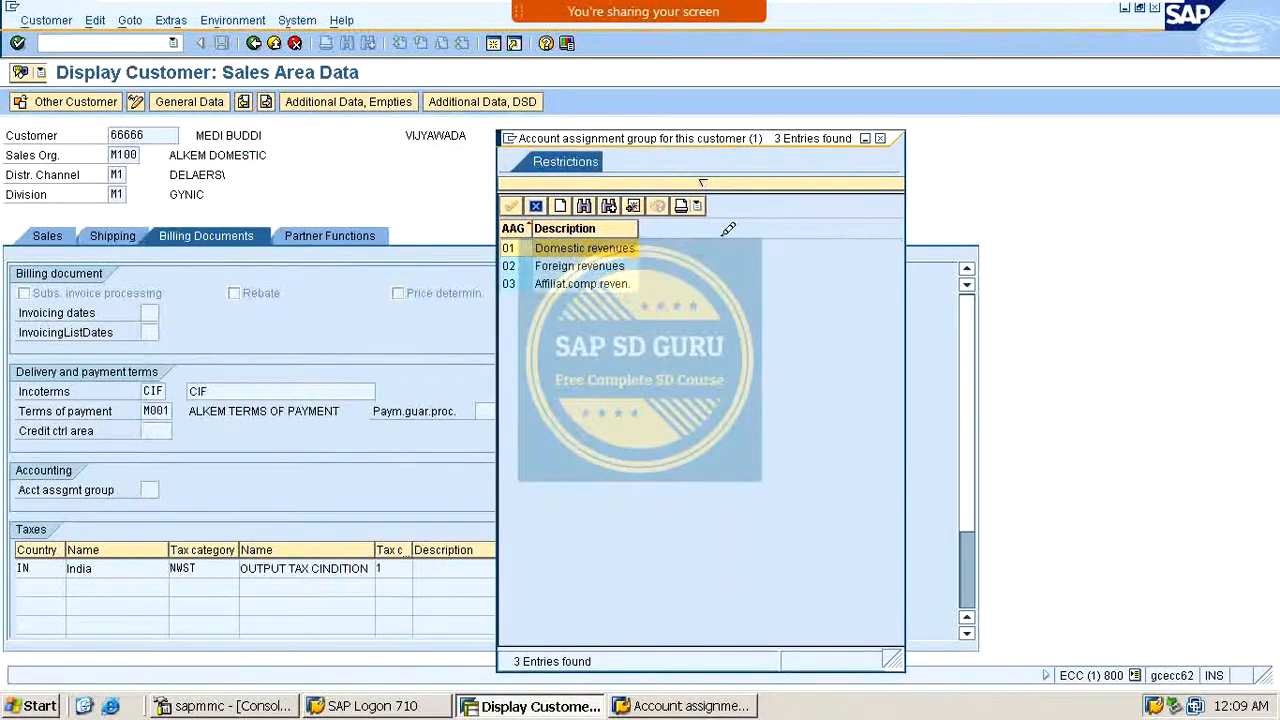
click(604, 264)
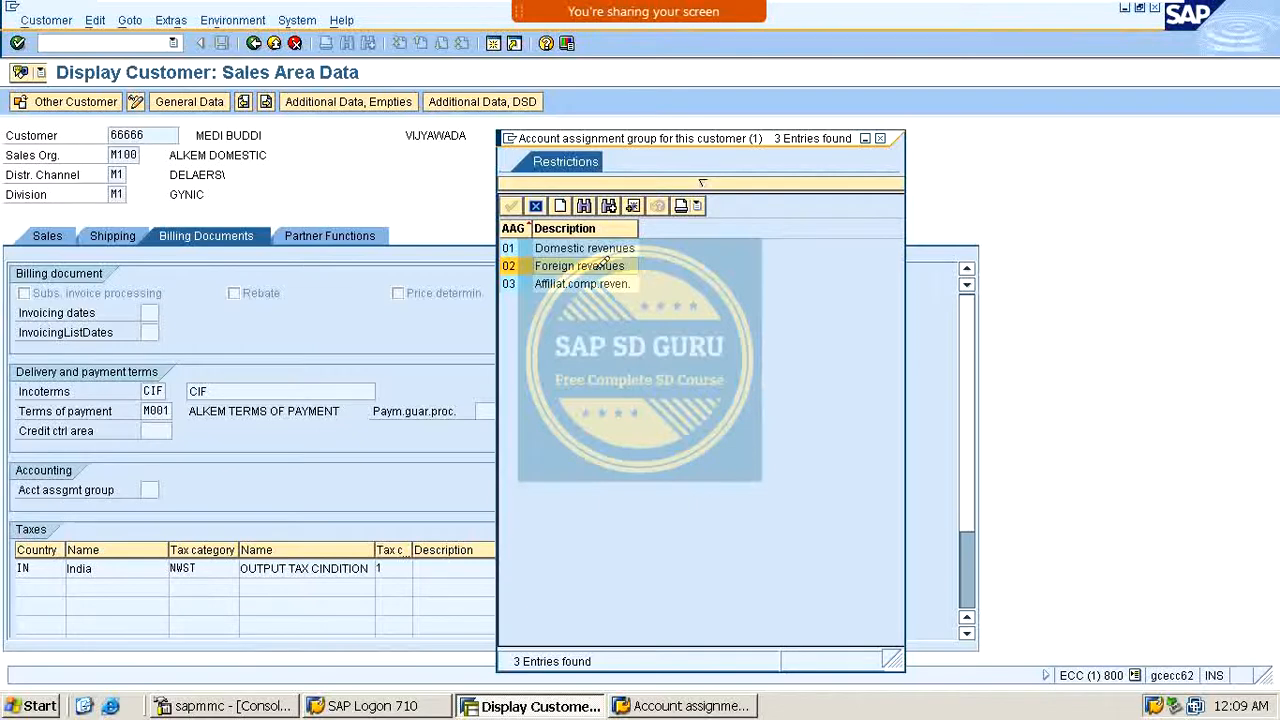
click(881, 138)
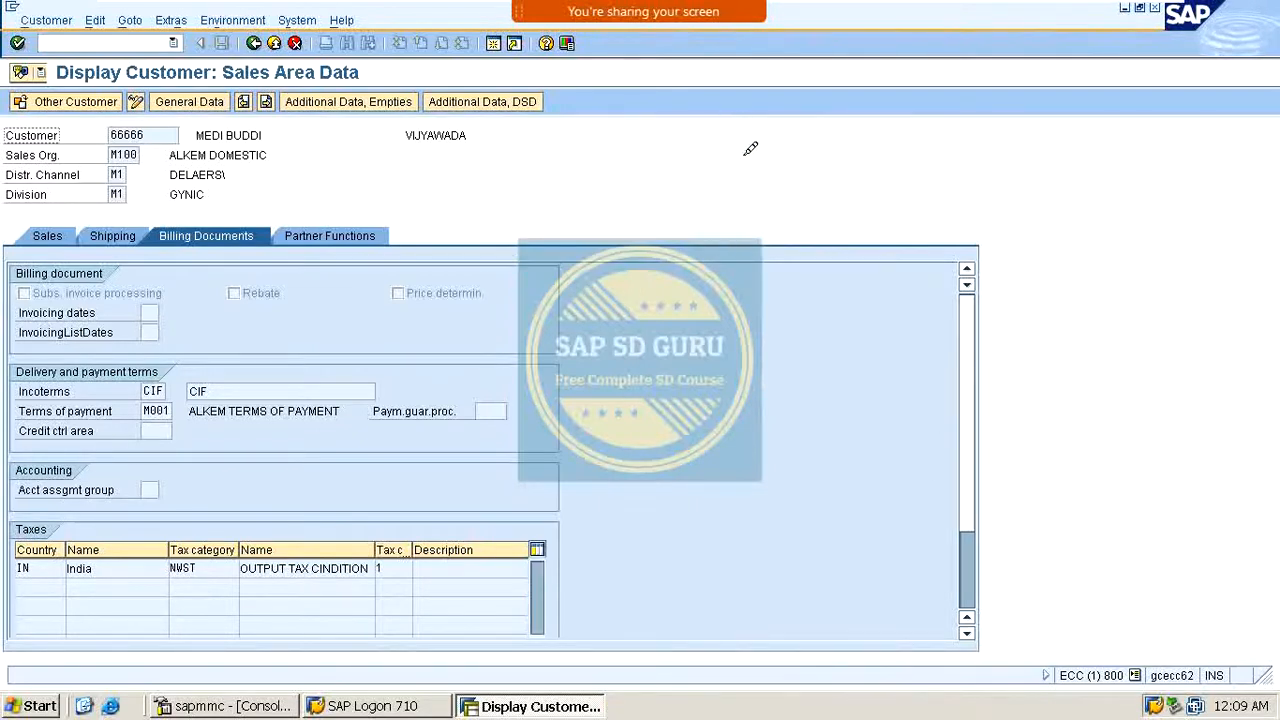
Step: Open material VAXINE-150 via transaction /nmm with its default views and organizational levels
click(98, 42)
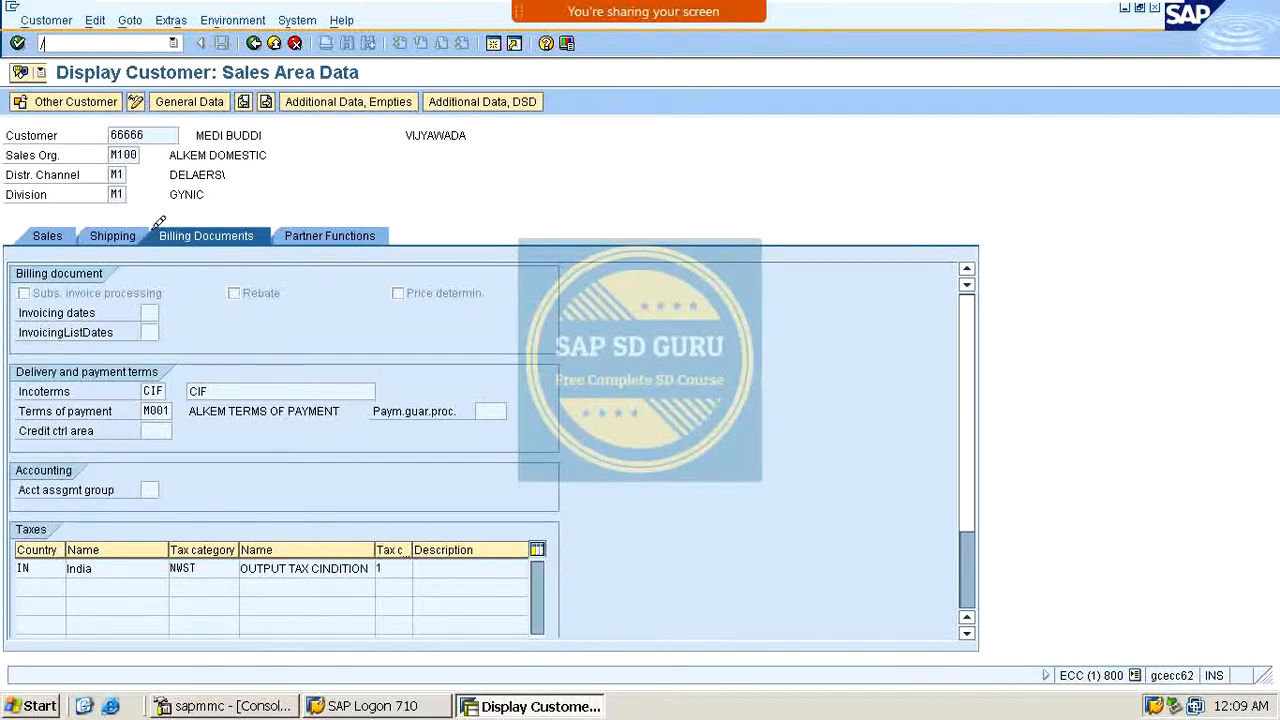
text(/nmm)
key(Return)
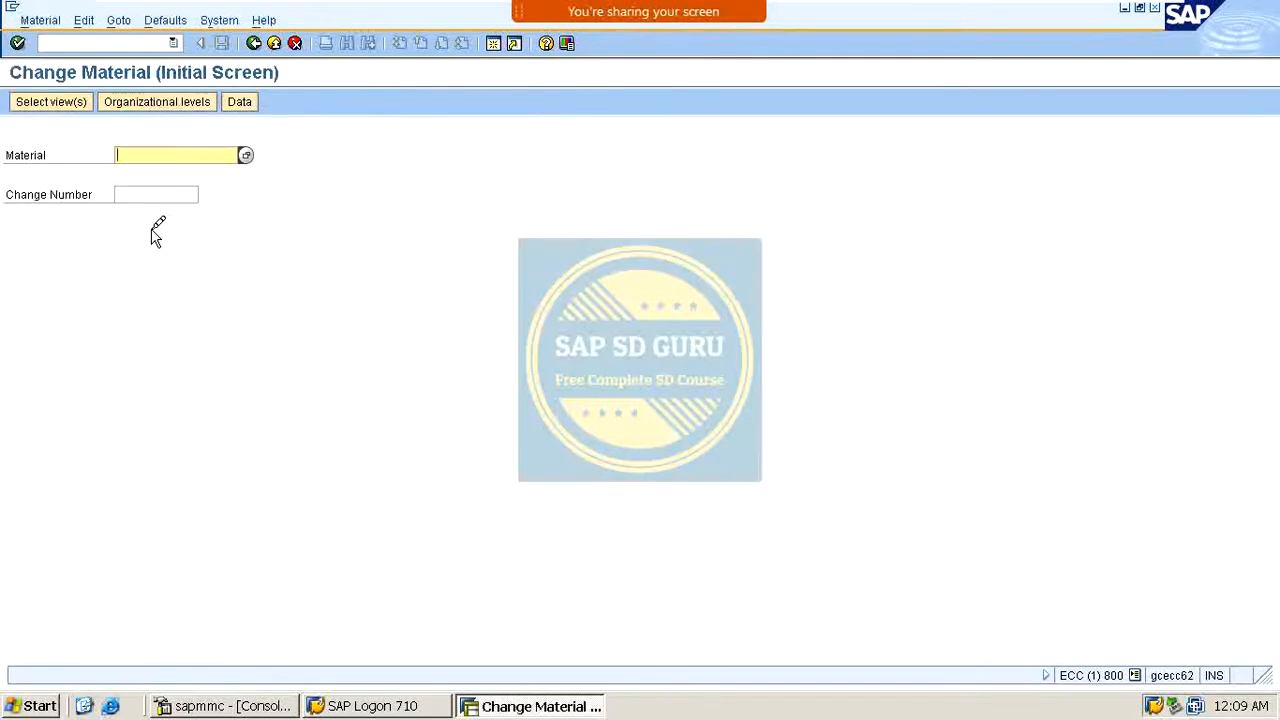
key(BackSpace)
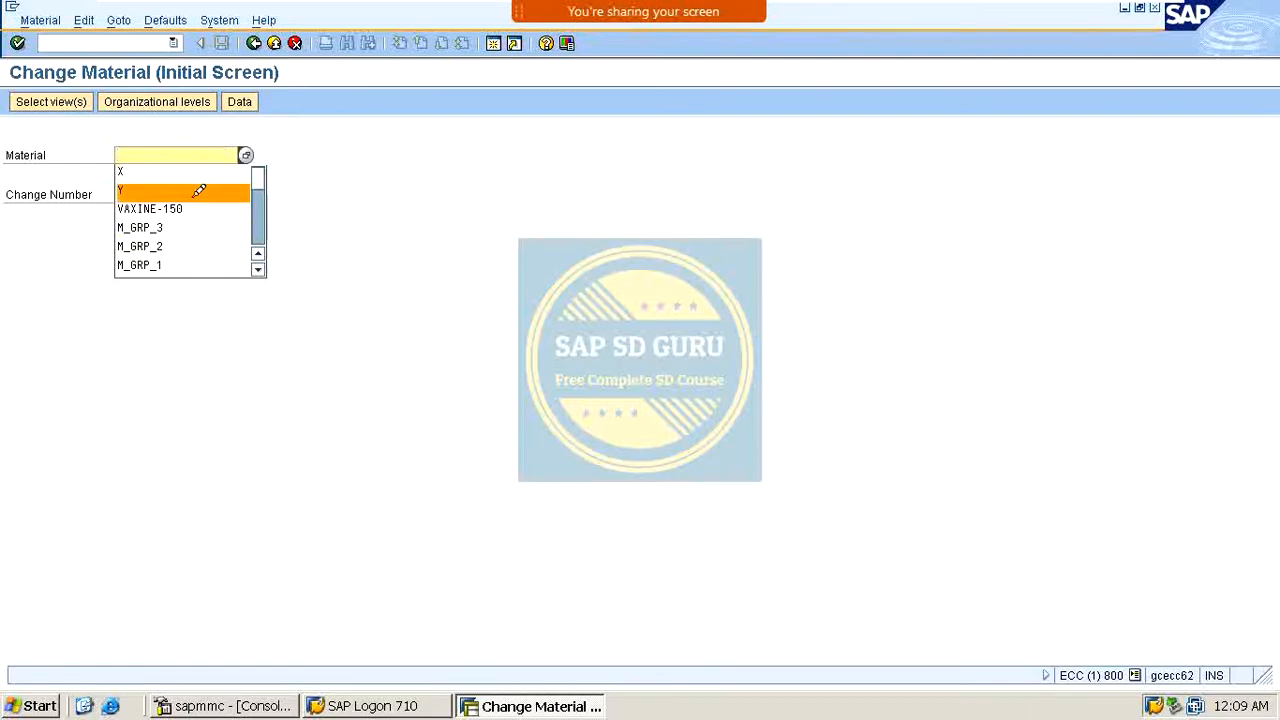
click(192, 207)
key(Return)
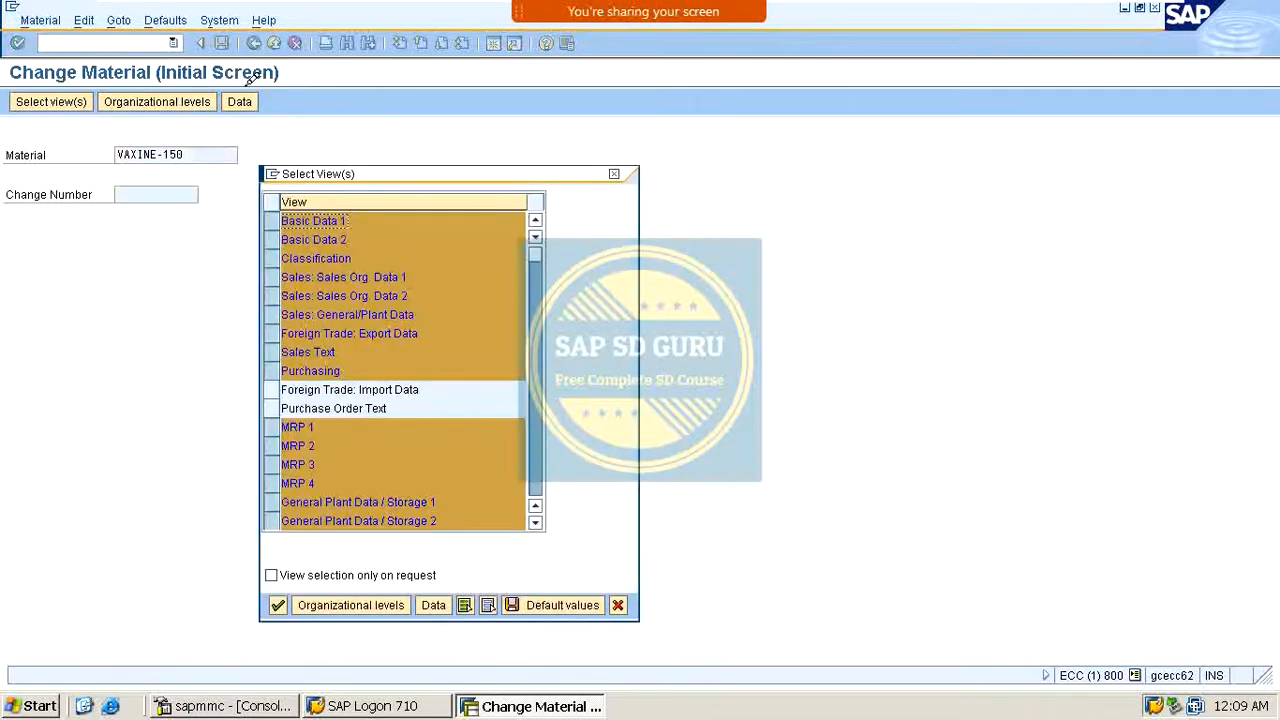
key(Return)
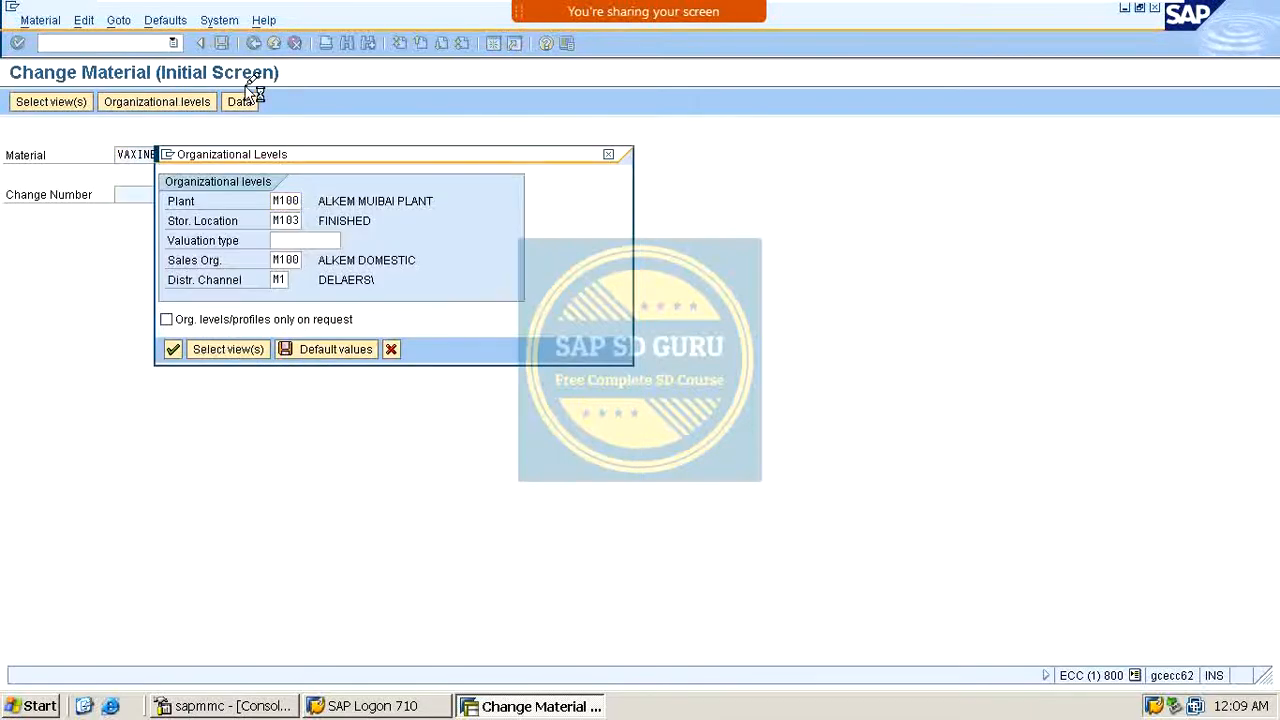
key(Return)
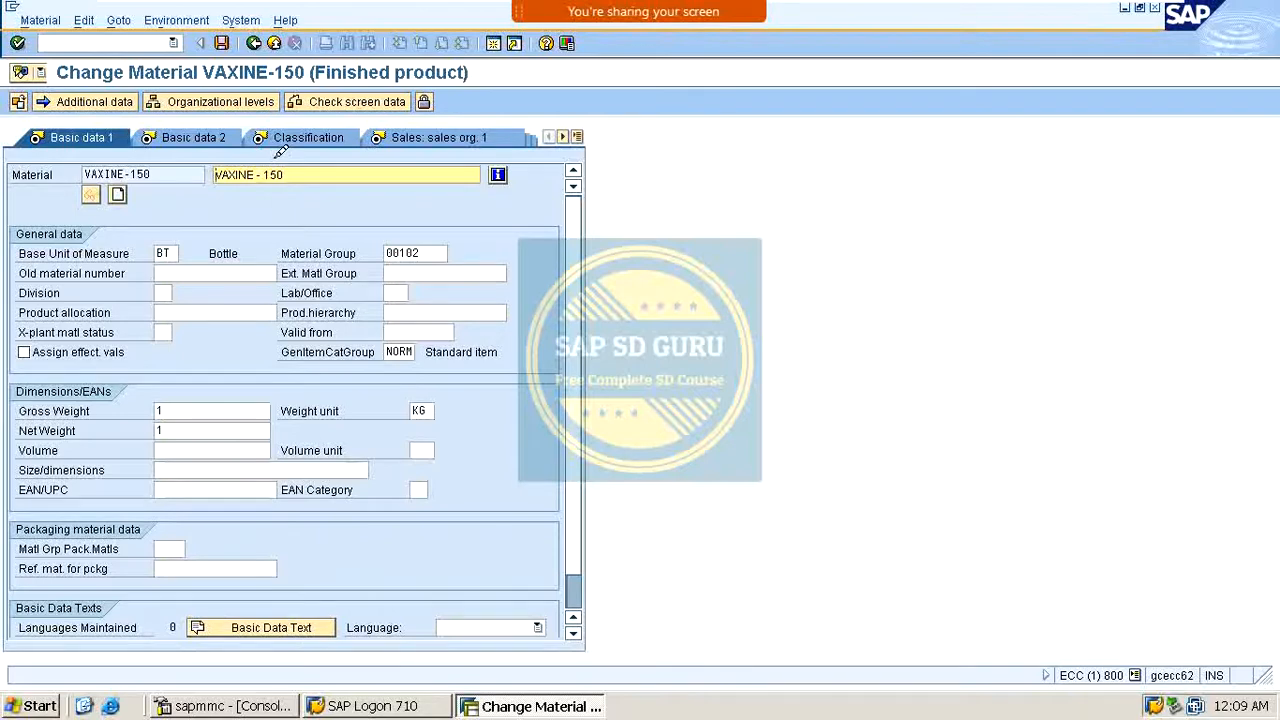
Step: Switch to the material's Sales: sales org. 2 view
click(495, 135)
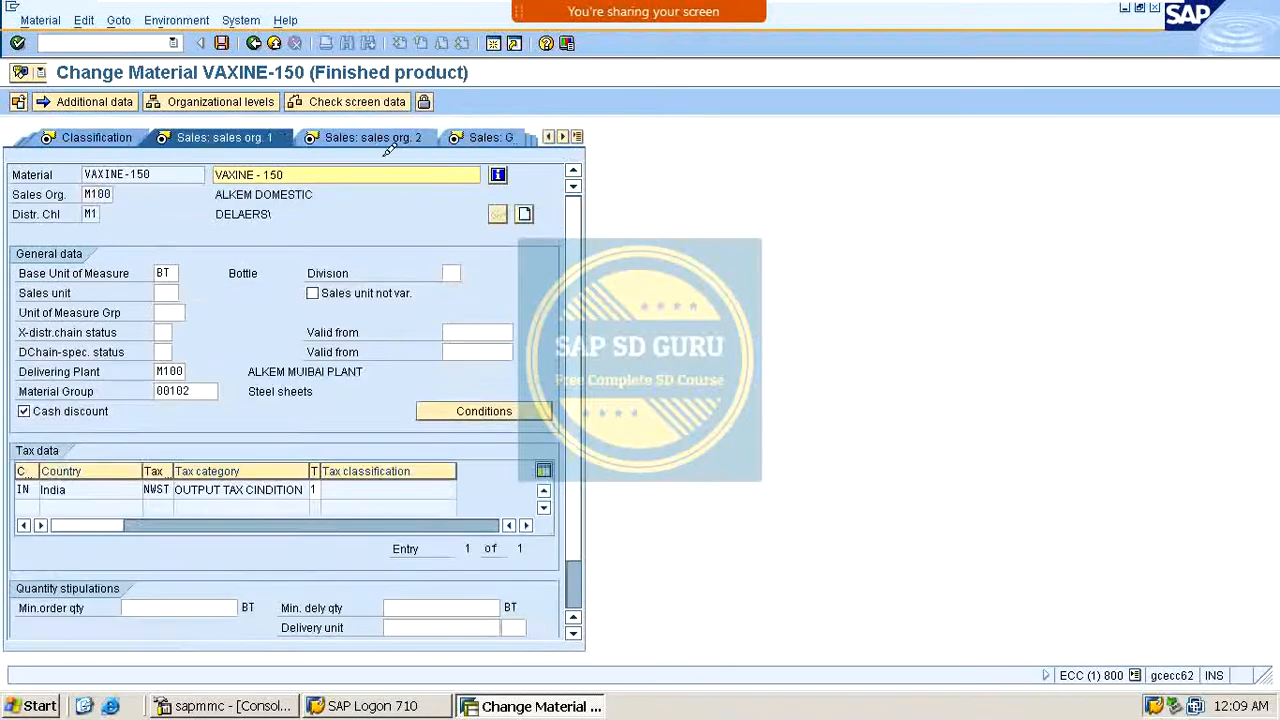
click(383, 132)
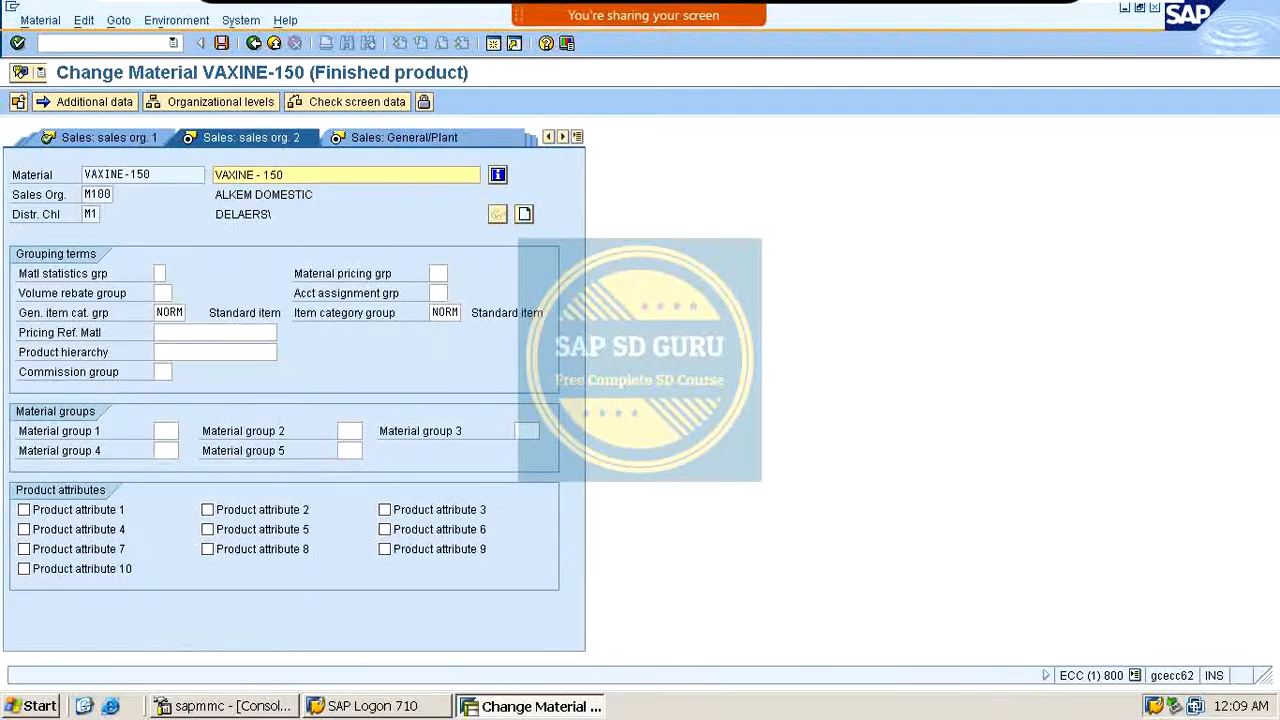
click(971, 28)
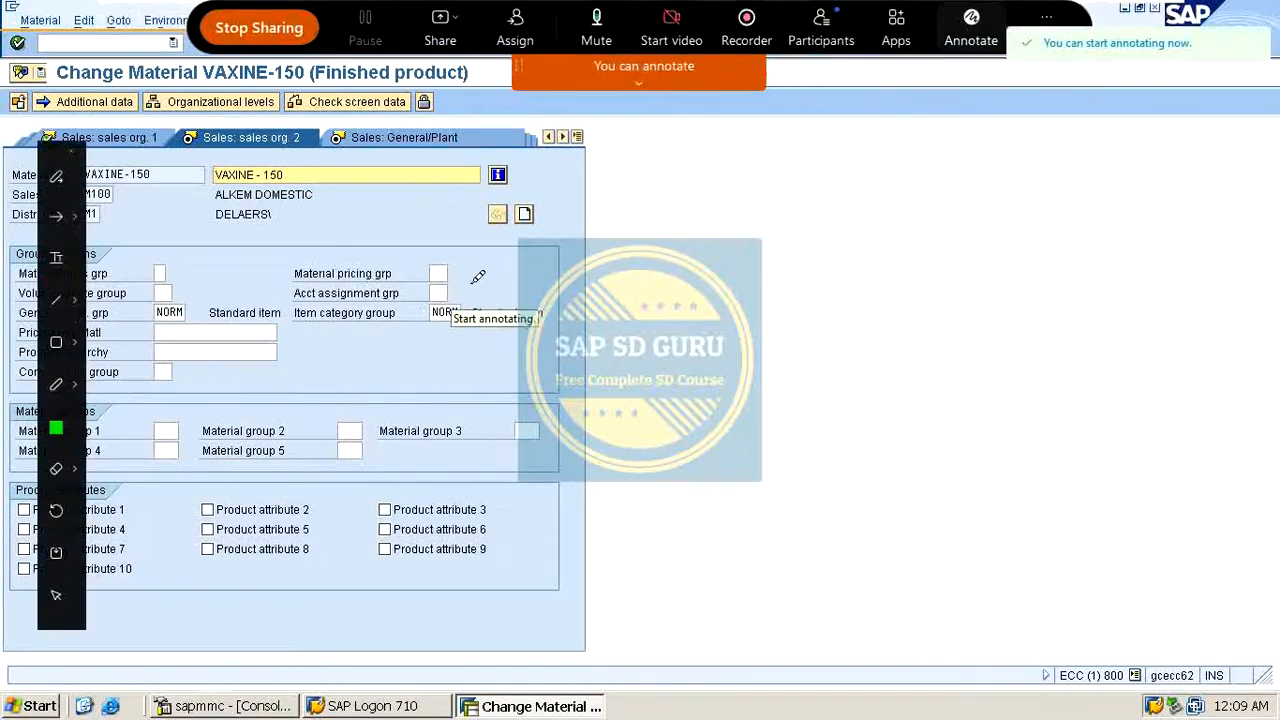
mouse_move(465, 292)
mouse_down()
mouse_move(717, 166)
mouse_move(806, 153)
mouse_up()
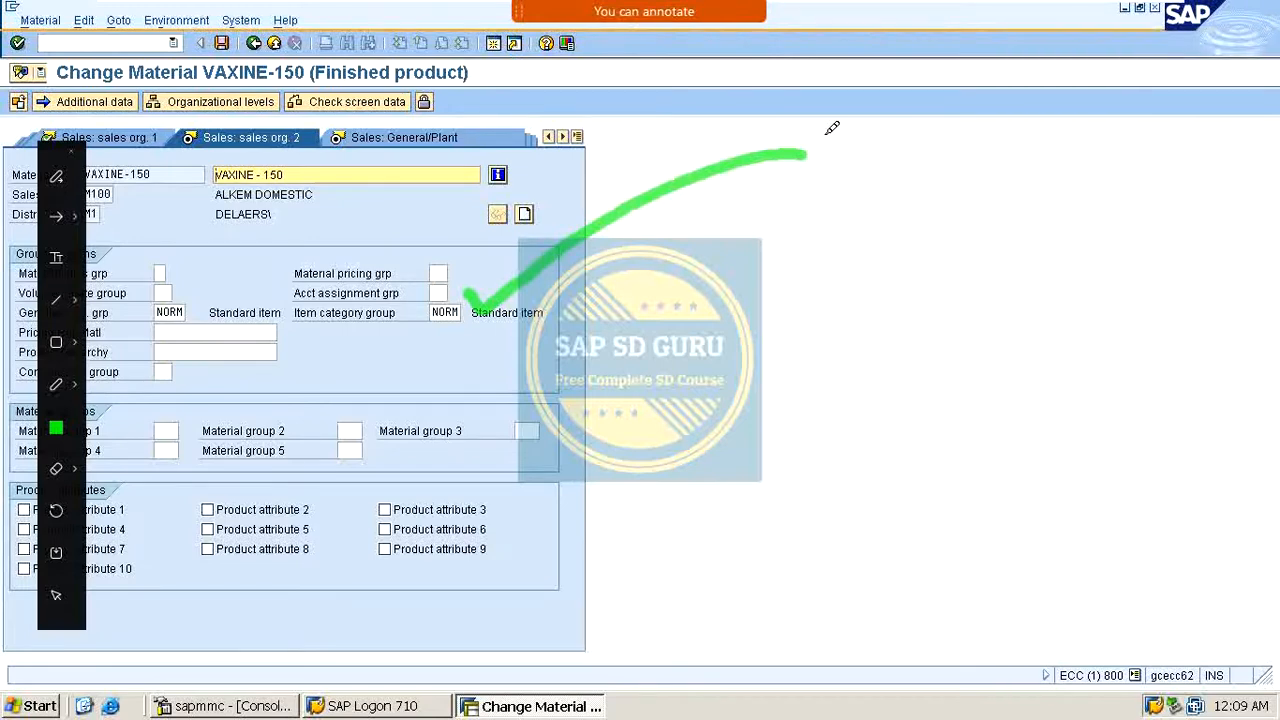
Step: Review the available account assignment groups for the material, then close the list
double_click(440, 287)
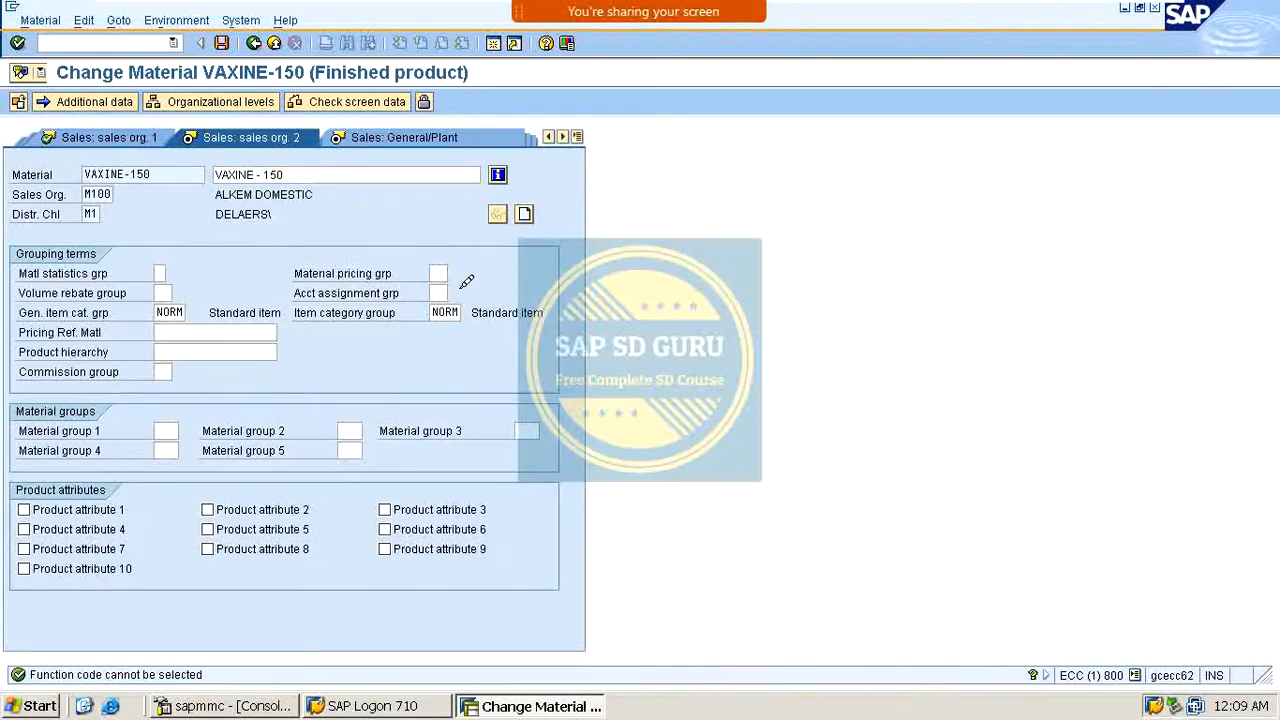
key(F4)
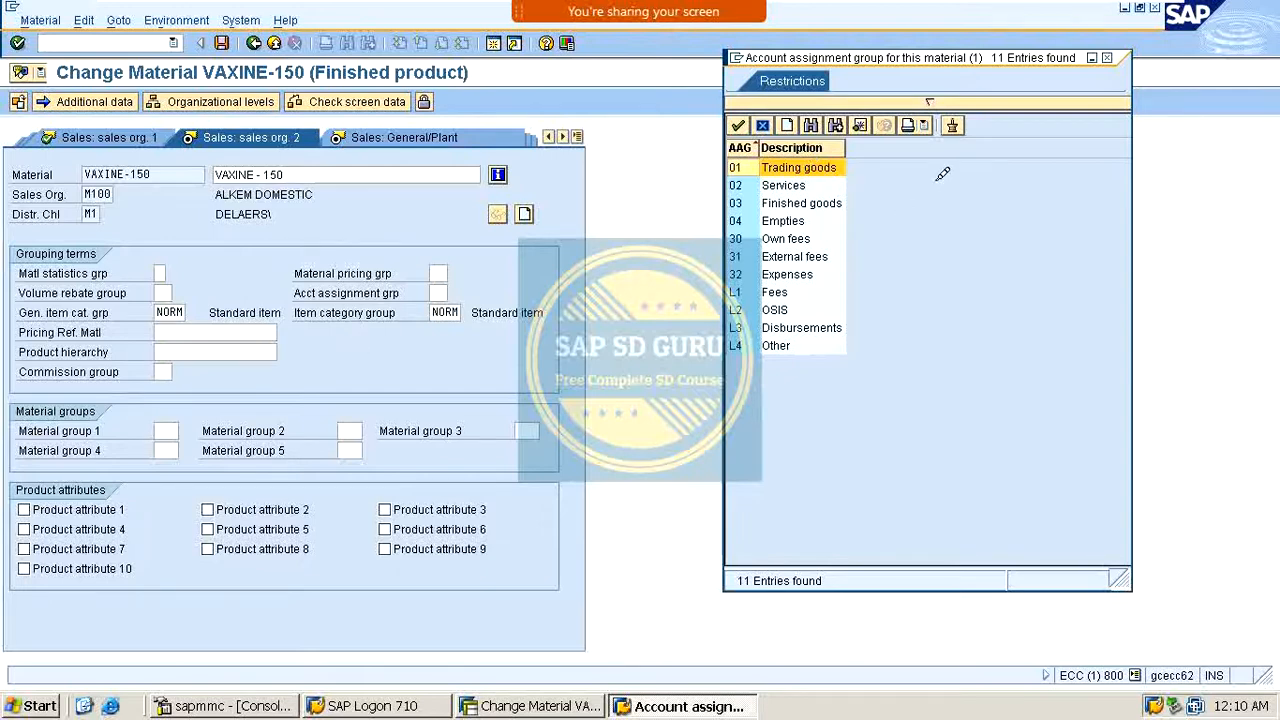
click(843, 204)
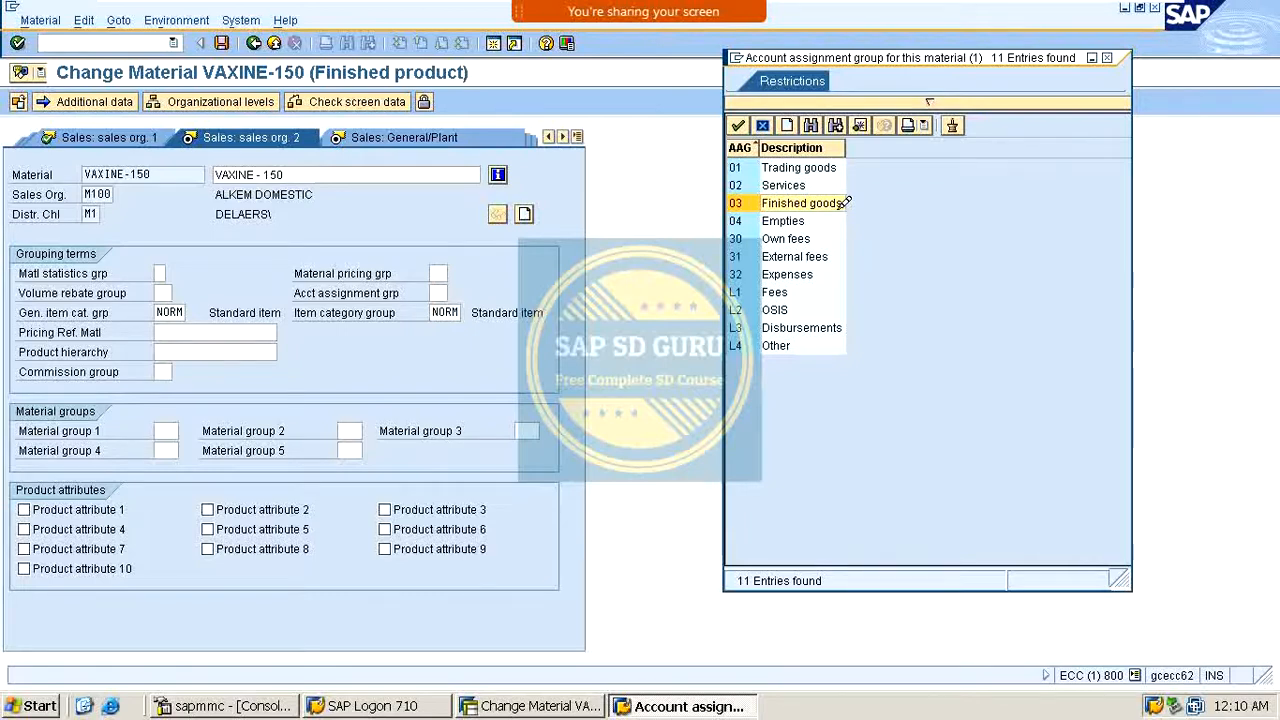
click(1117, 52)
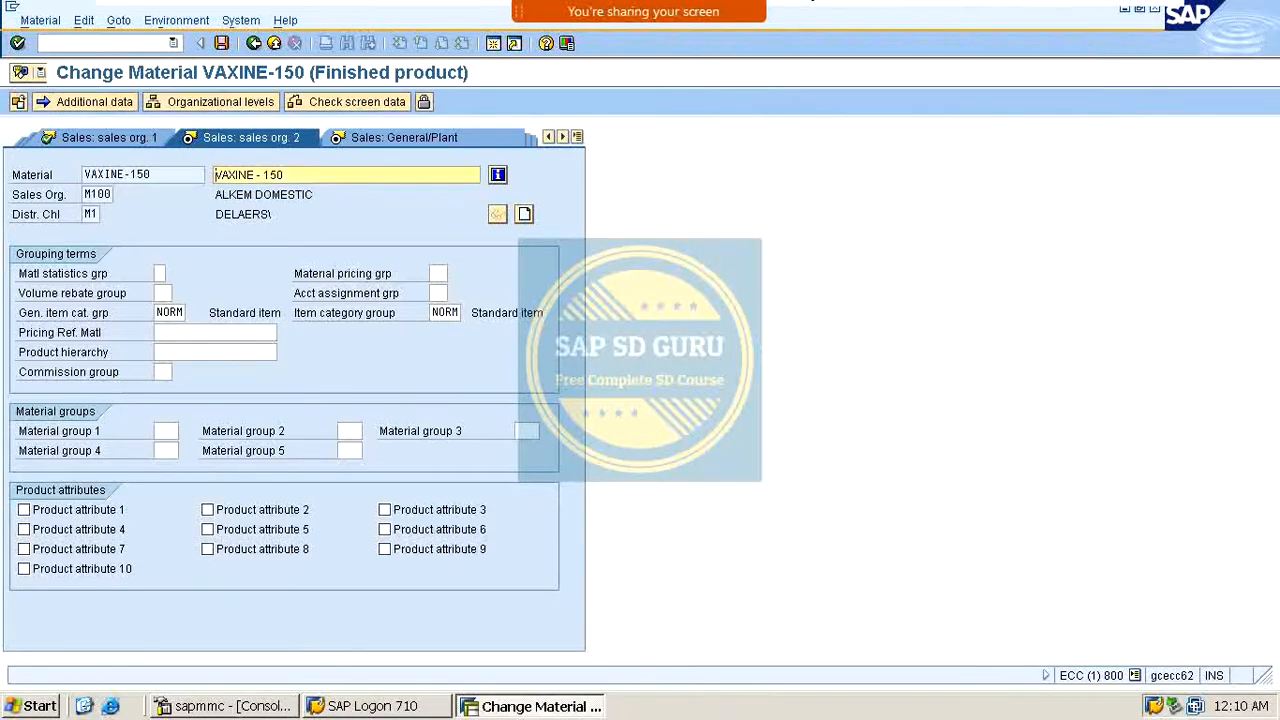
click(975, 30)
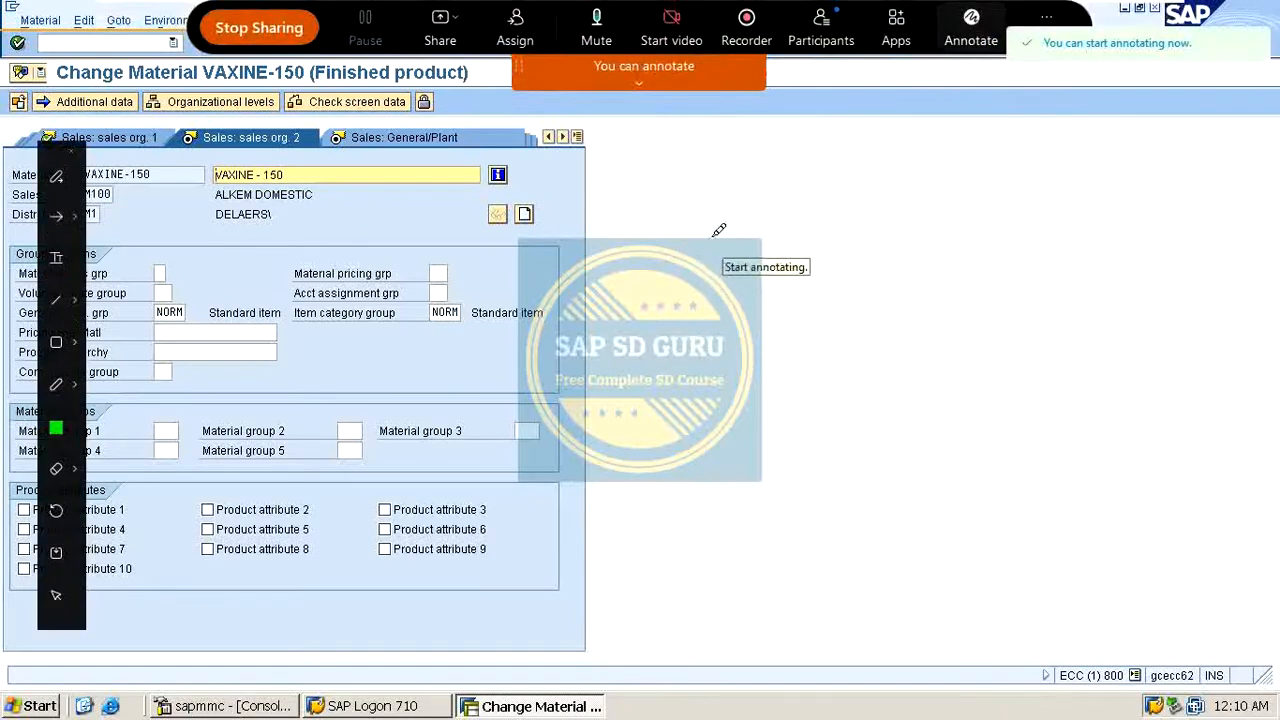
drag(714, 232, 705, 270)
click(752, 234)
mouse_move(786, 198)
mouse_down()
mouse_move(800, 222)
mouse_move(836, 232)
mouse_up()
mouse_move(767, 338)
mouse_down()
mouse_move(780, 336)
mouse_move(770, 380)
mouse_up()
click(816, 348)
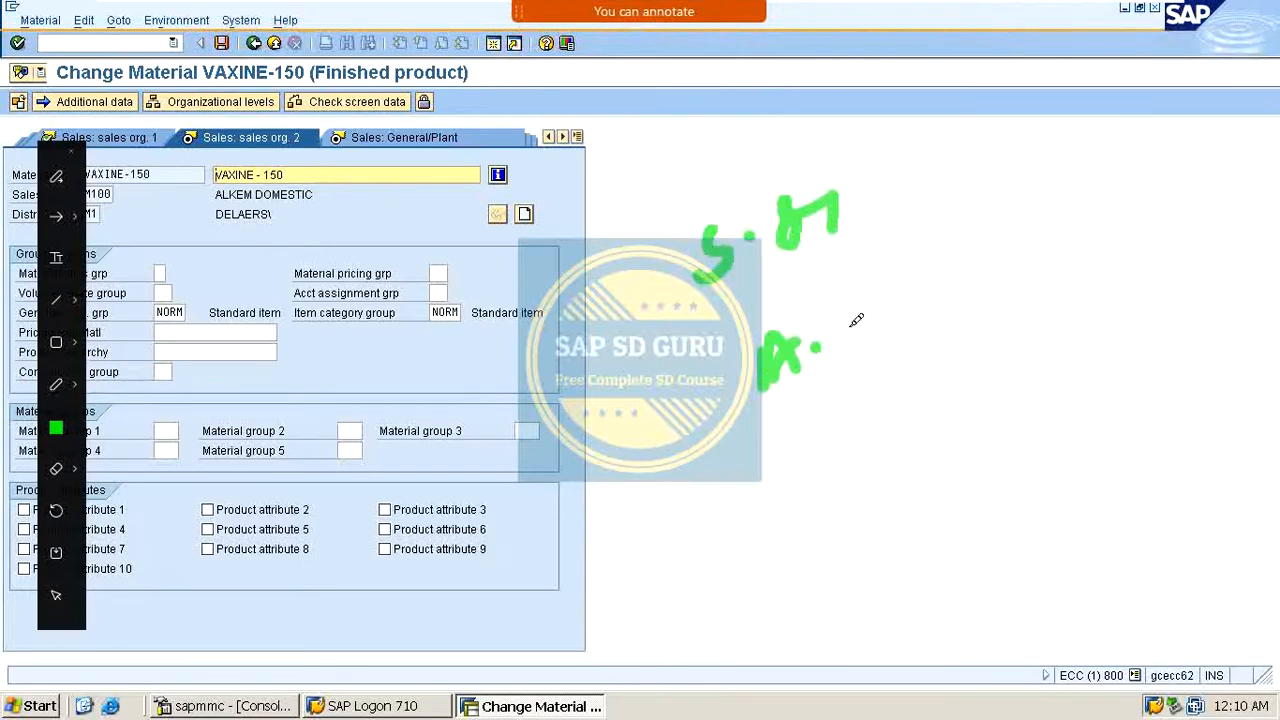
drag(842, 354, 892, 330)
mouse_move(950, 288)
mouse_down()
mouse_move(925, 315)
mouse_move(975, 292)
mouse_up()
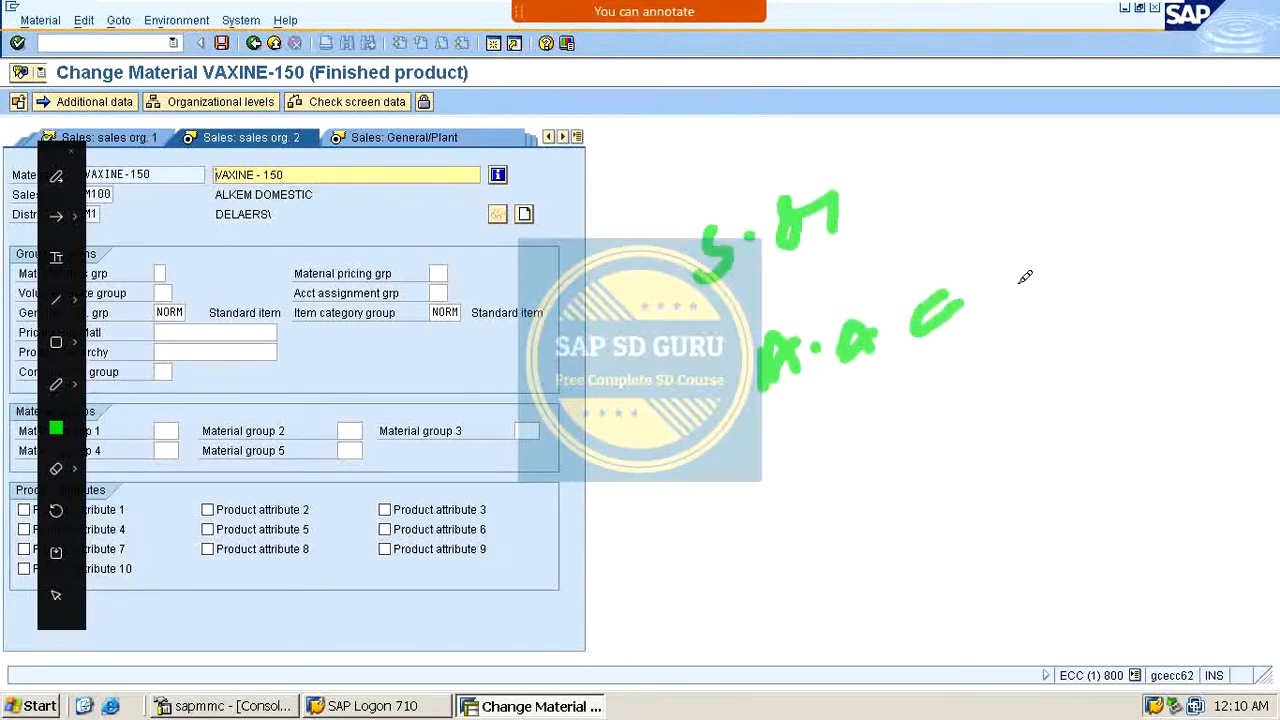
click(1008, 288)
mouse_move(1047, 258)
mouse_down()
mouse_move(1035, 272)
mouse_move(1098, 252)
mouse_move(1118, 282)
mouse_up()
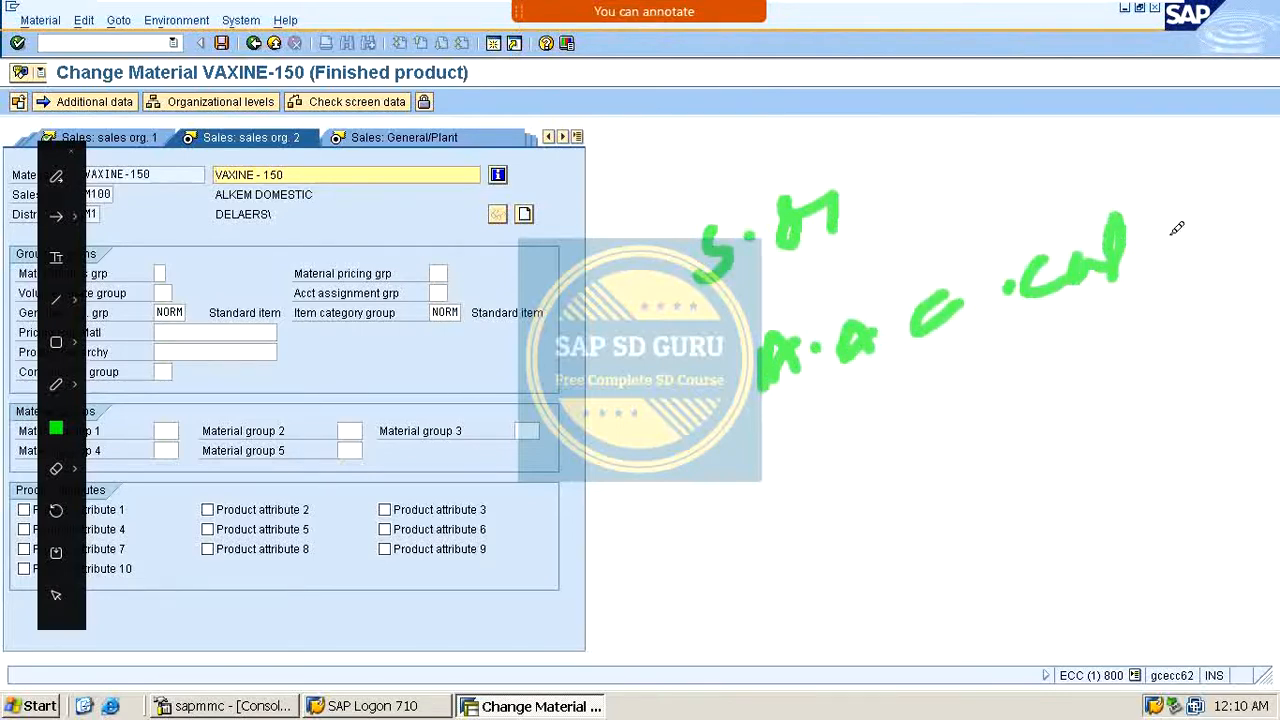
mouse_move(813, 490)
mouse_down()
mouse_move(851, 443)
mouse_move(862, 510)
mouse_move(931, 463)
mouse_move(952, 467)
mouse_move(948, 452)
mouse_up()
click(894, 472)
click(975, 447)
drag(1030, 418, 1045, 430)
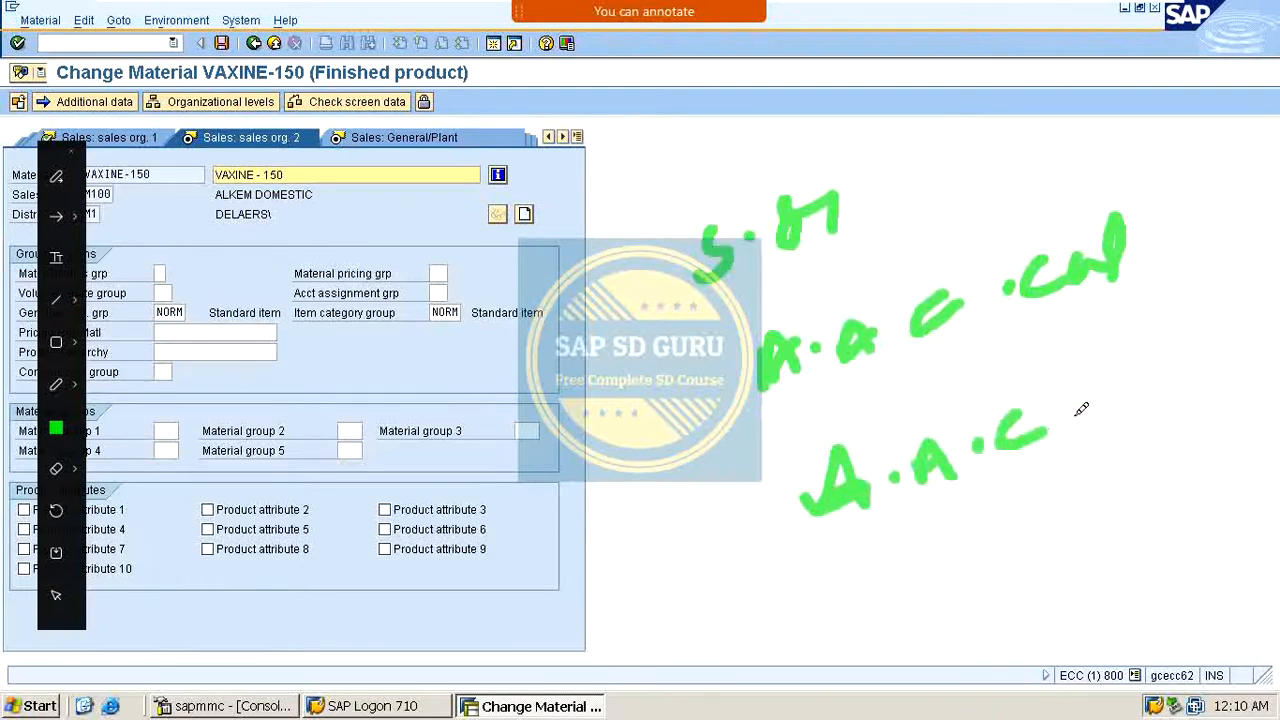
click(1076, 414)
mouse_move(1110, 398)
mouse_down()
mouse_move(1113, 408)
mouse_move(1205, 372)
mouse_move(1235, 376)
mouse_up()
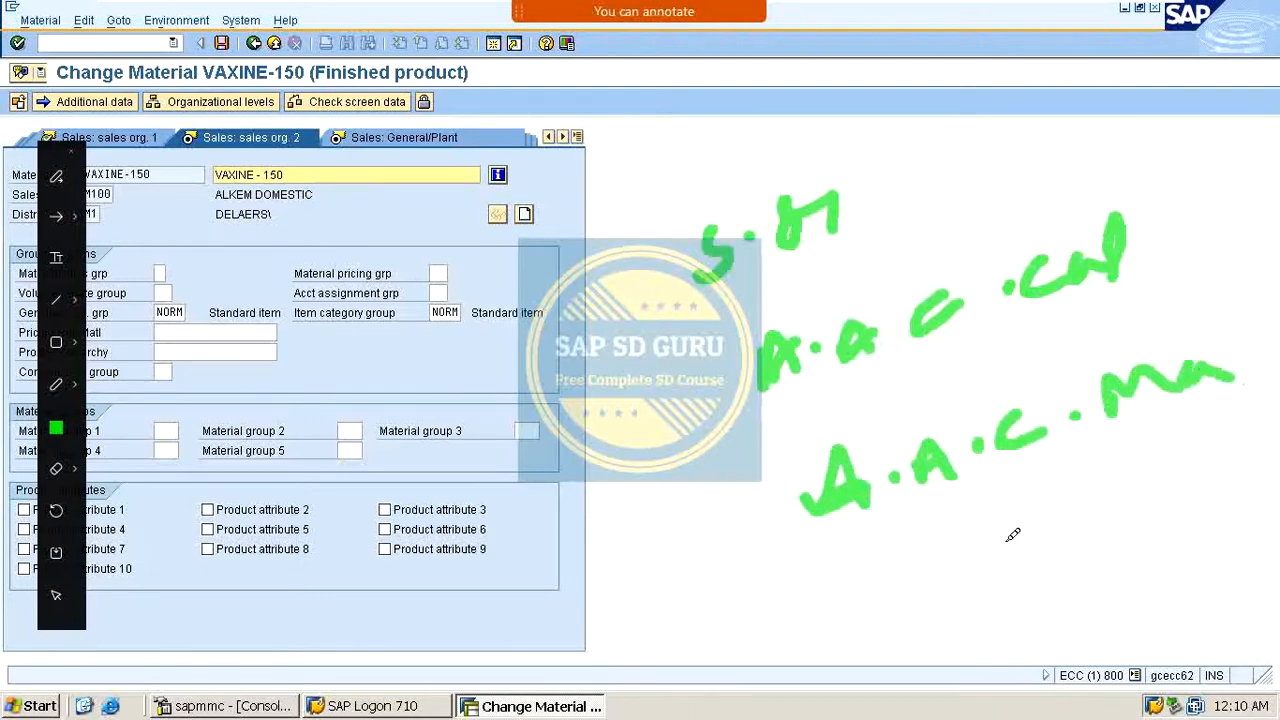
mouse_move(903, 625)
mouse_down()
mouse_move(971, 586)
mouse_move(1052, 566)
mouse_up()
mouse_move(1104, 523)
mouse_down()
mouse_move(1122, 540)
mouse_move(1216, 500)
mouse_move(1178, 560)
mouse_up()
drag(665, 328, 745, 375)
mouse_move(690, 412)
mouse_down()
mouse_move(715, 505)
mouse_move(750, 495)
mouse_move(820, 607)
mouse_up()
drag(646, 216, 712, 268)
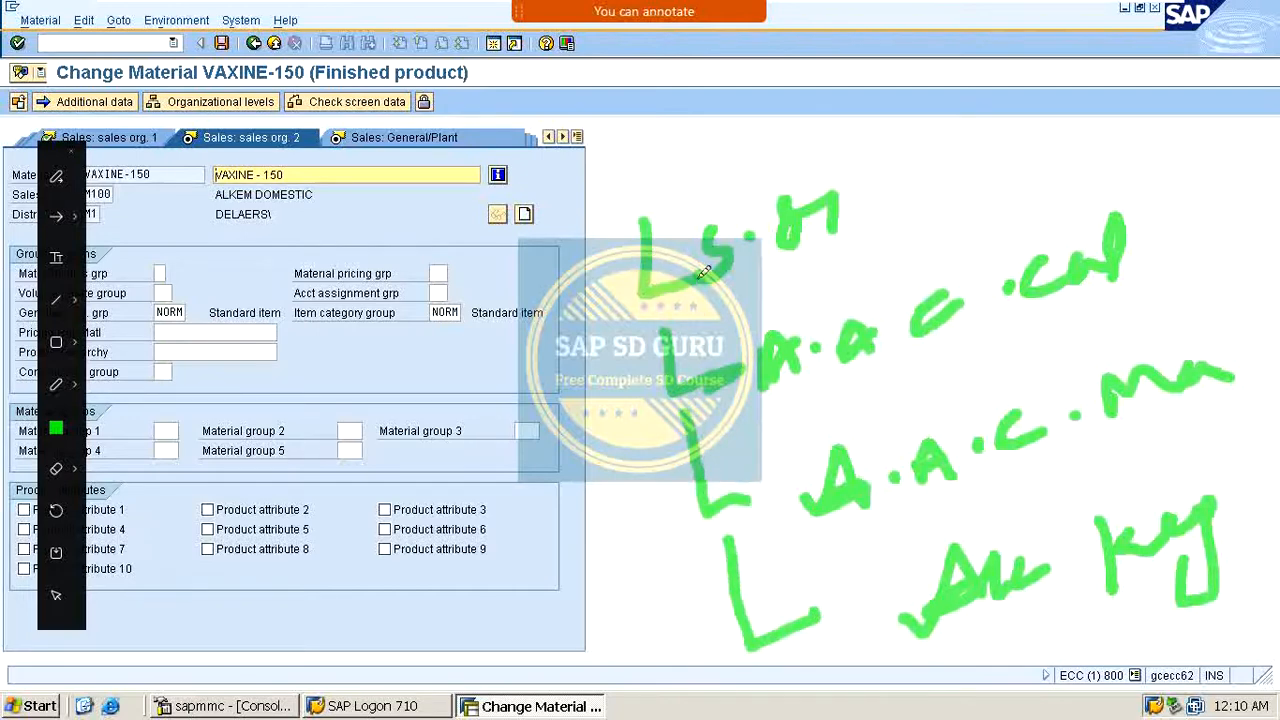
mouse_move(625, 244)
mouse_down()
mouse_move(600, 372)
mouse_move(645, 630)
mouse_up()
drag(576, 503, 414, 542)
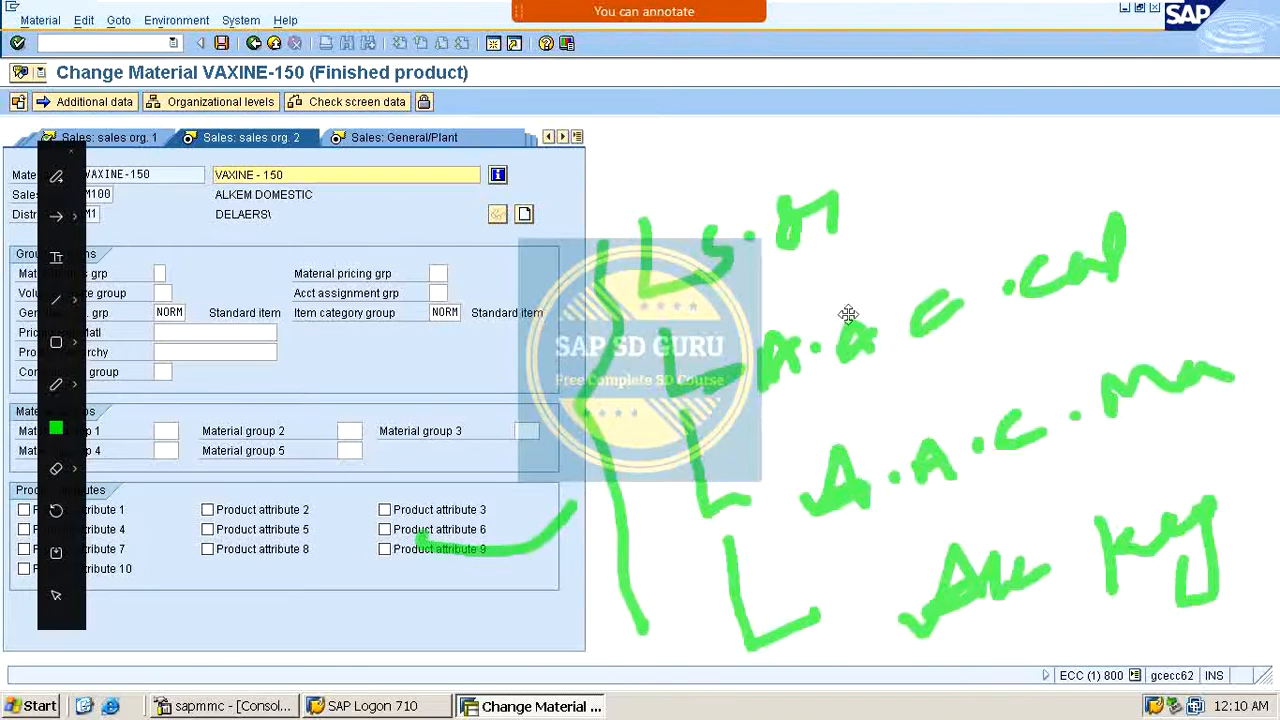
drag(888, 218, 1266, 2)
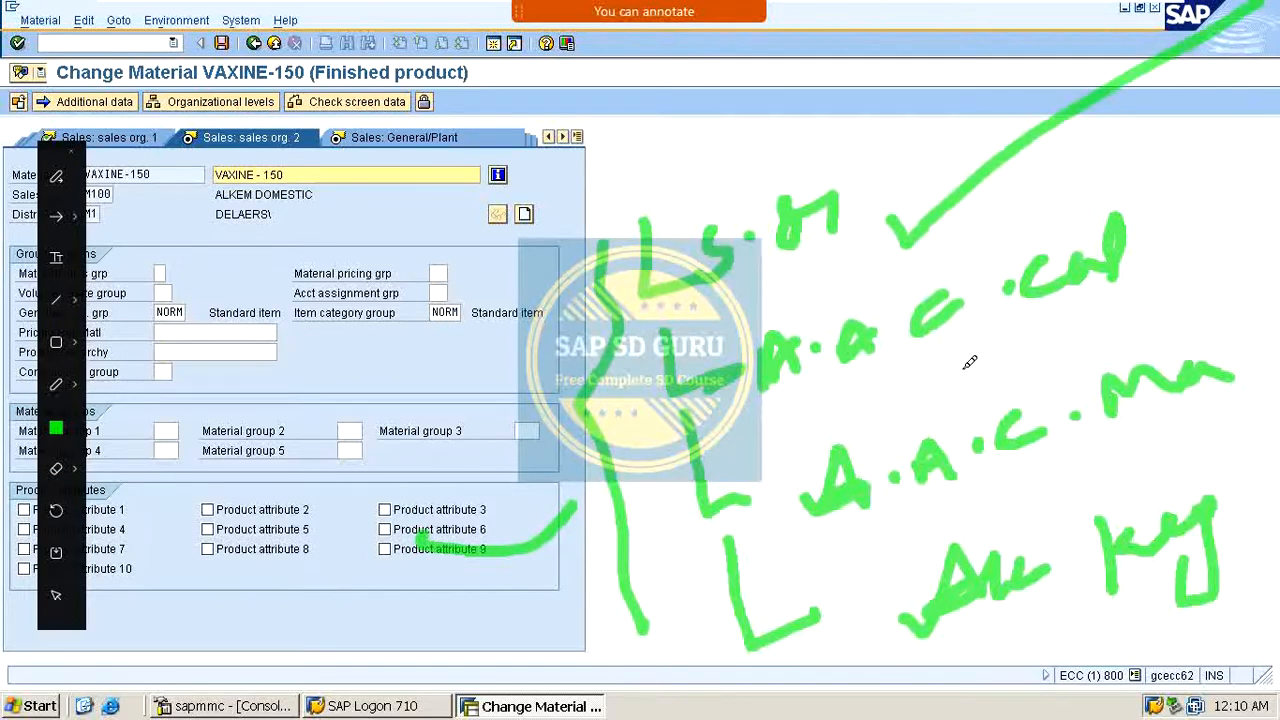
drag(962, 365, 1175, 157)
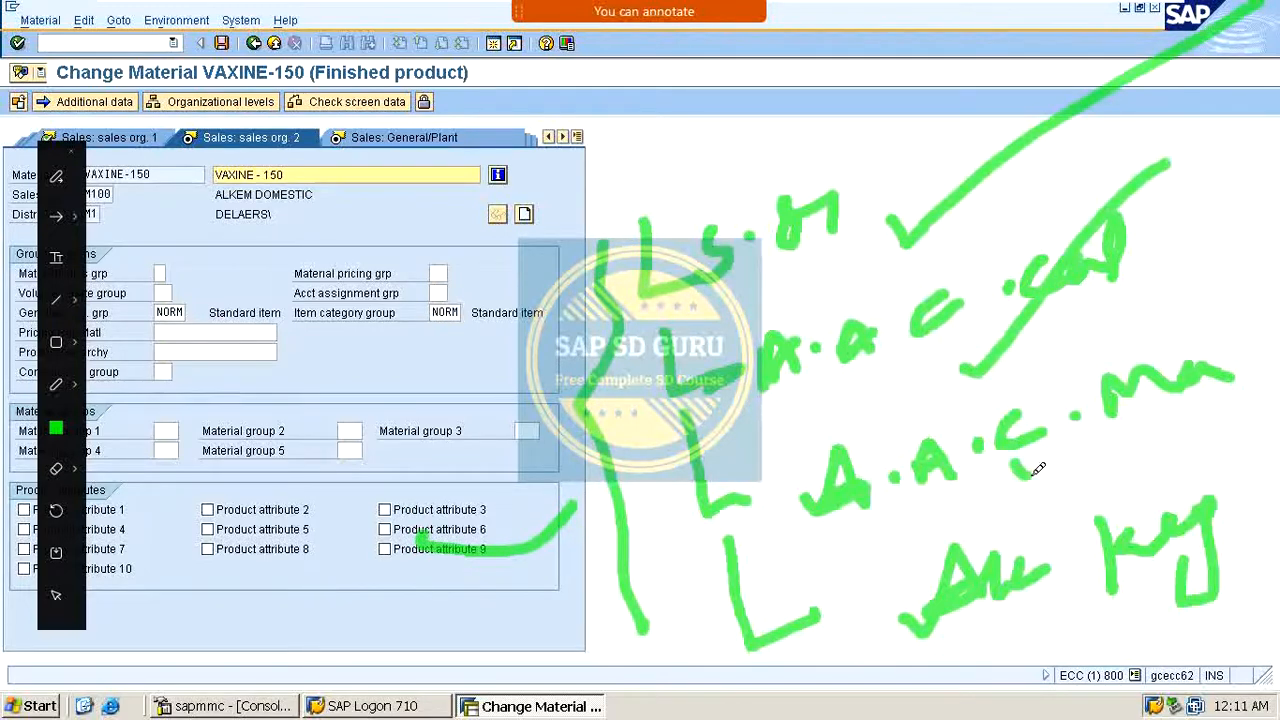
drag(1013, 464, 1278, 251)
mouse_move(1142, 590)
mouse_down()
mouse_move(1090, 645)
mouse_move(1190, 605)
mouse_up()
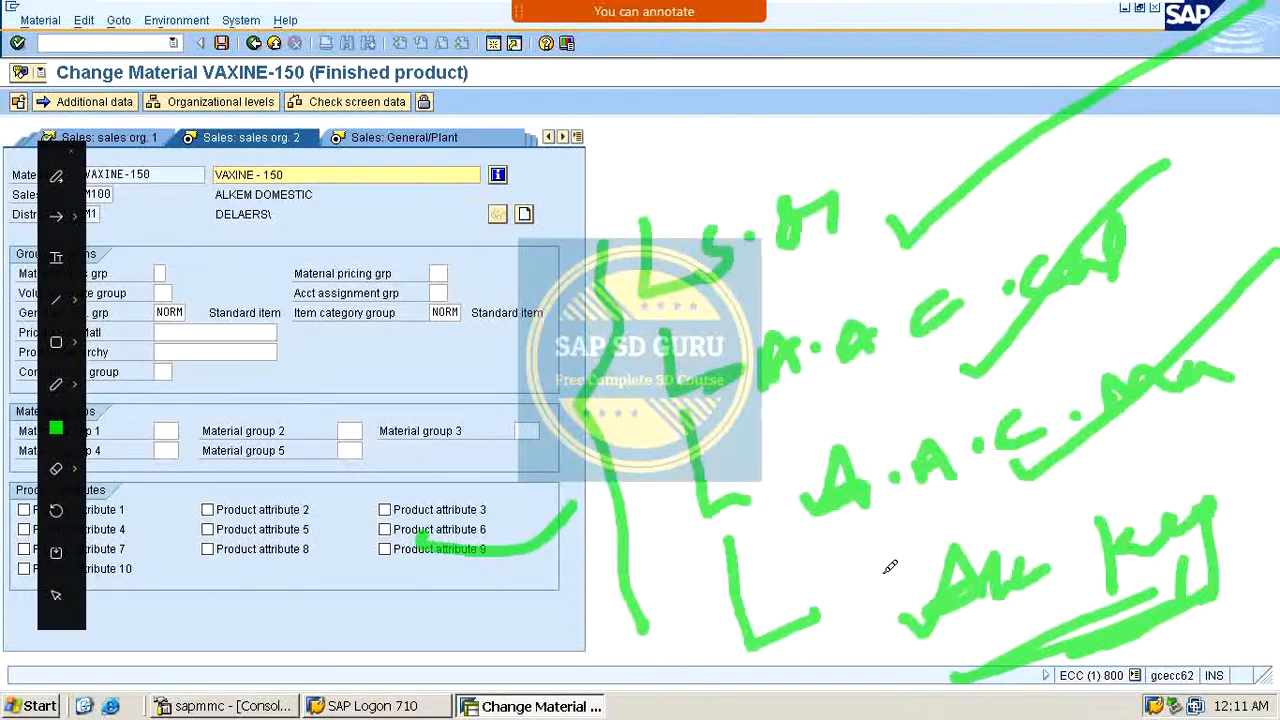
key(Escape)
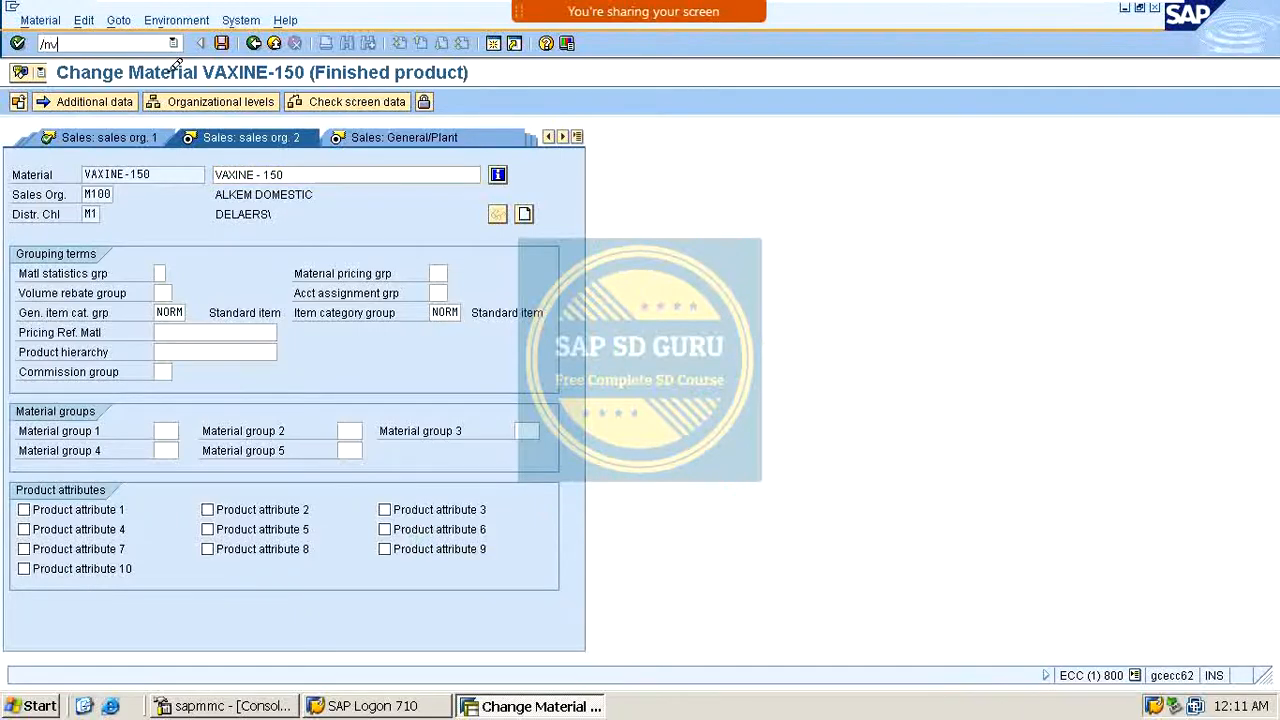
Step: Open the pricing procedures overview via transaction /nv/08 and position the list on procedure MR0000
key(Return)
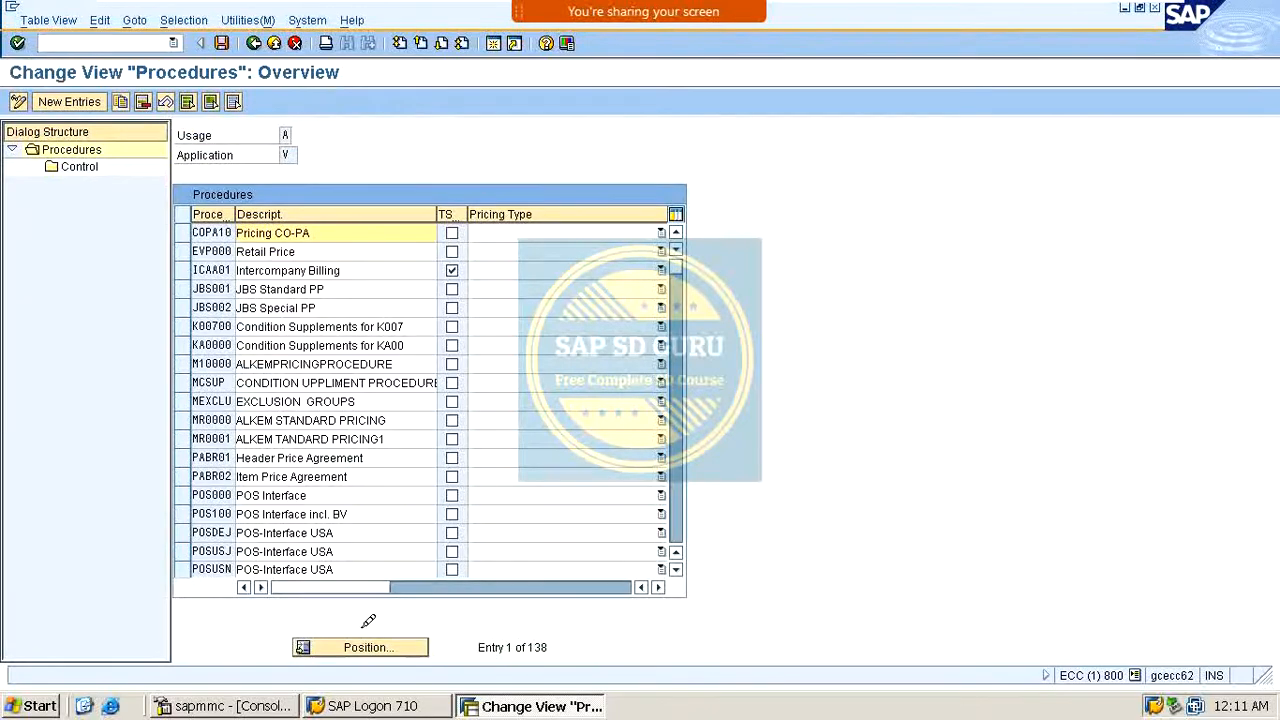
click(366, 645)
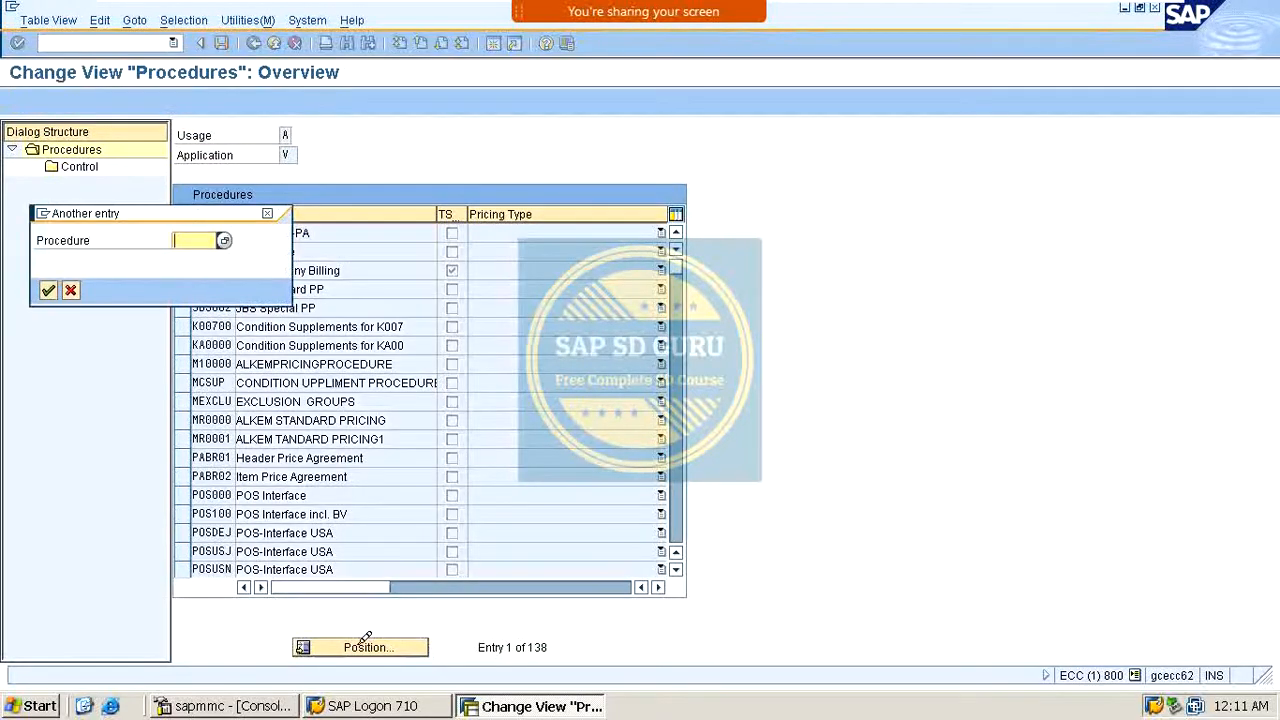
key(BackSpace)
key(Down)
key(Down)
key(Down)
key(Down)
key(Down)
key(Down)
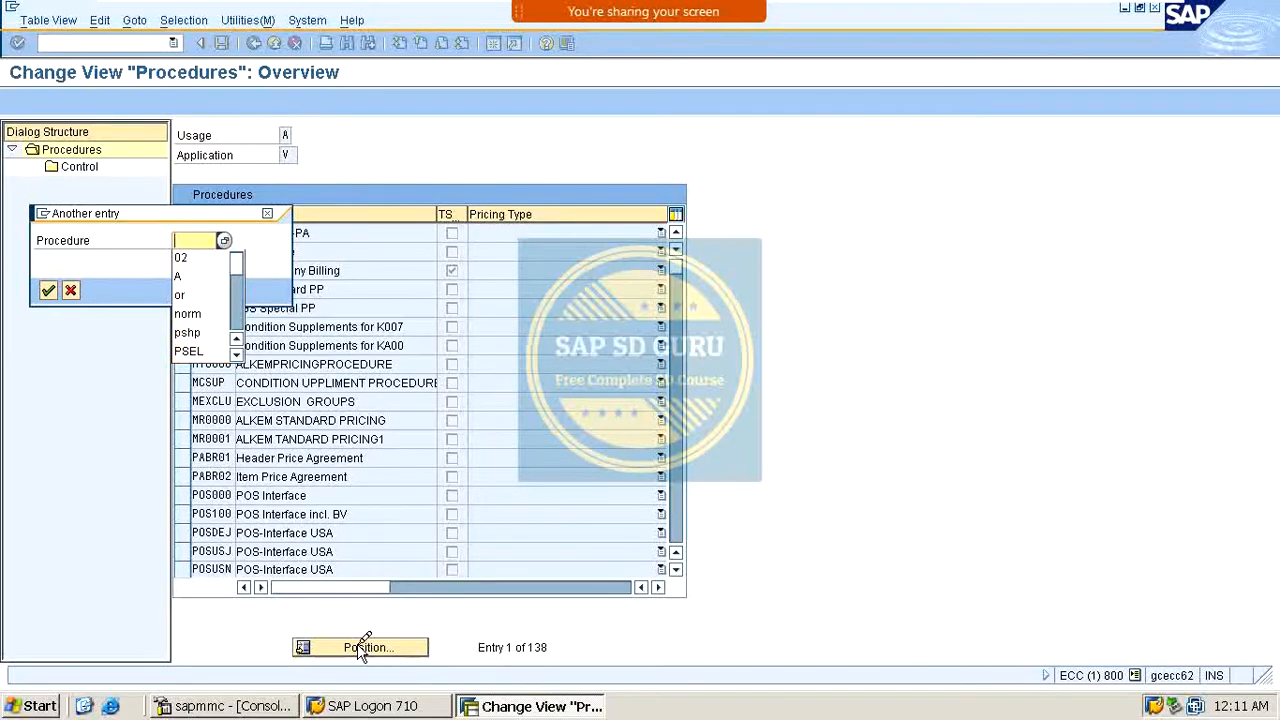
text(mr)
key(Down)
key(Down)
key(Down)
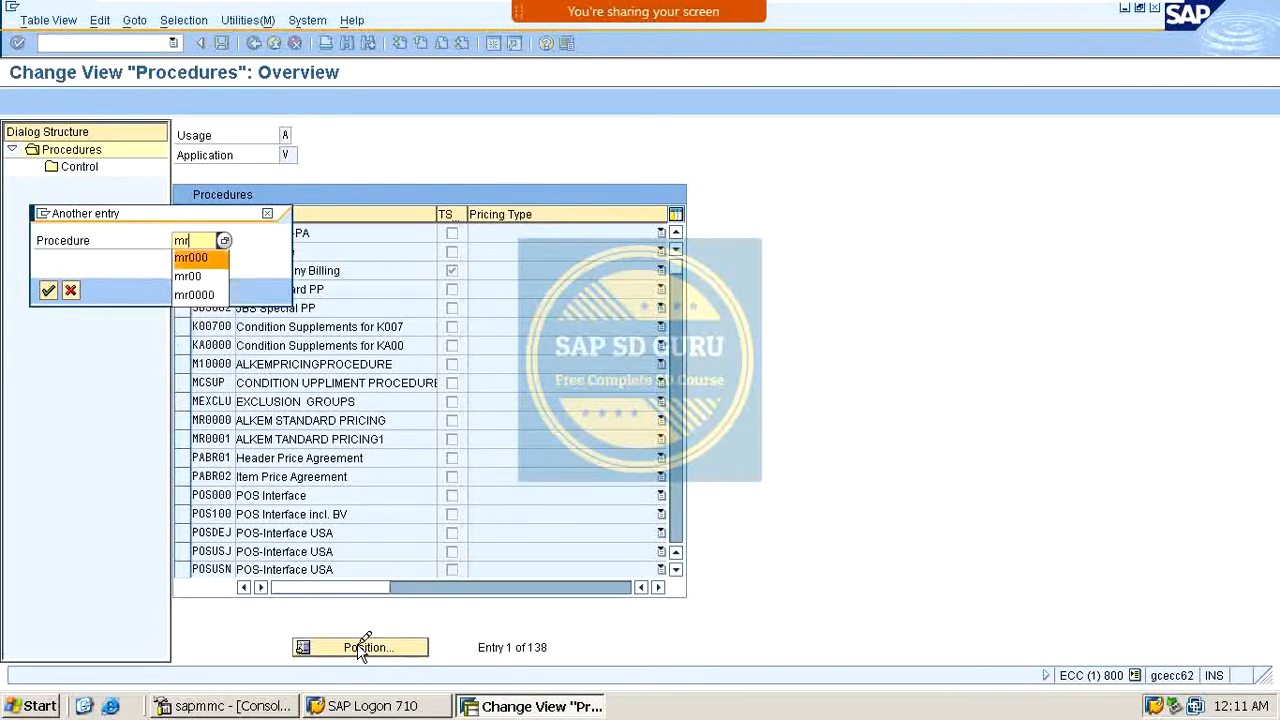
key(Return)
key(Return)
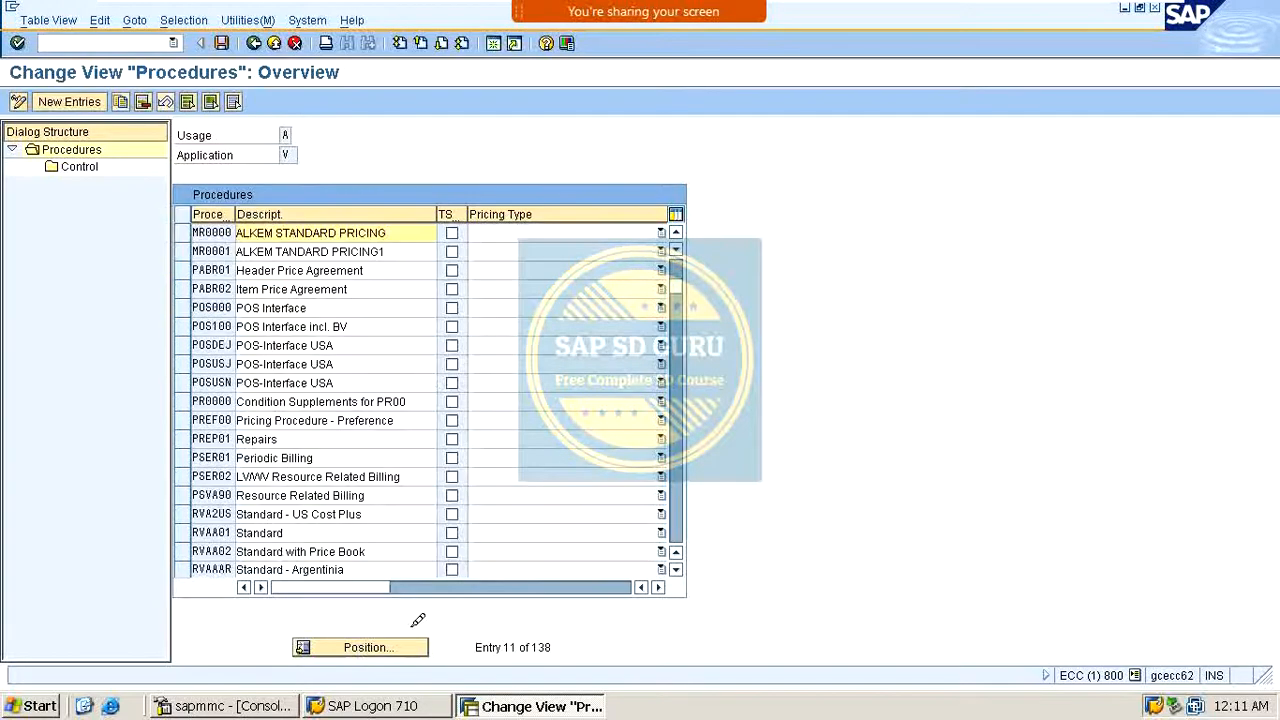
Step: Open the control steps of procedure MR0000 ALKEM STANDARD PRICING and review its account key column
click(184, 232)
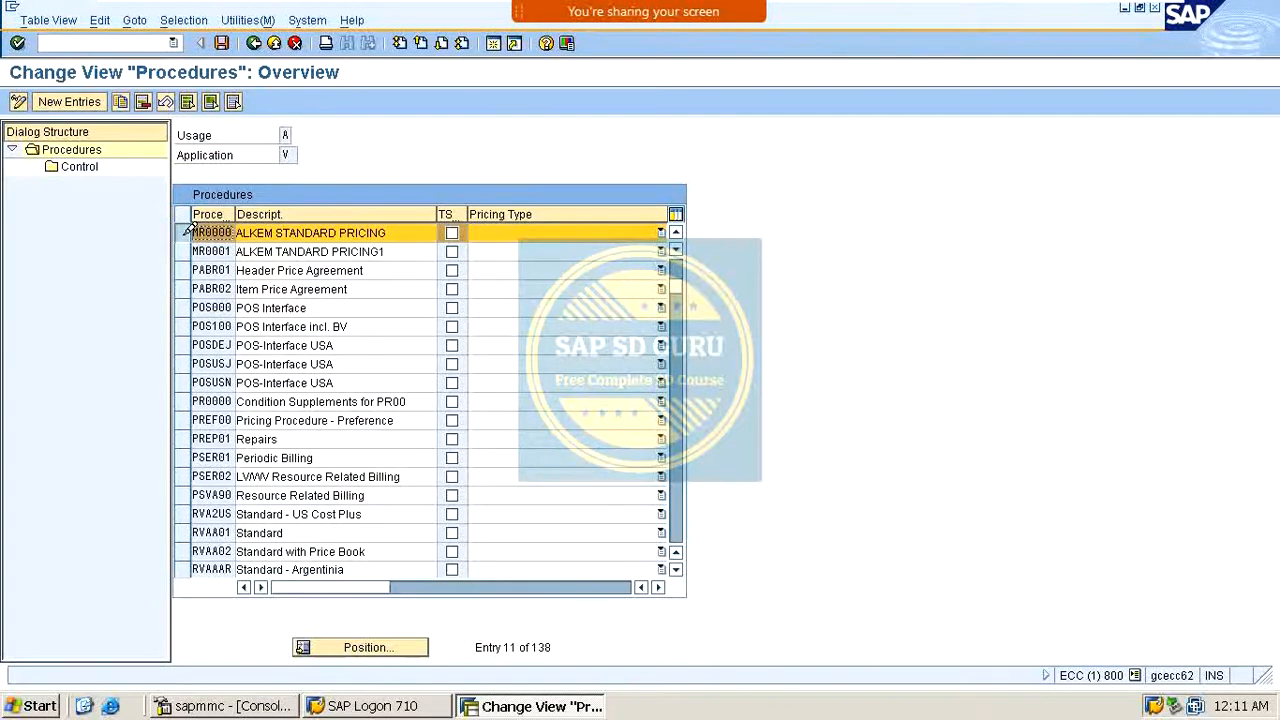
double_click(76, 166)
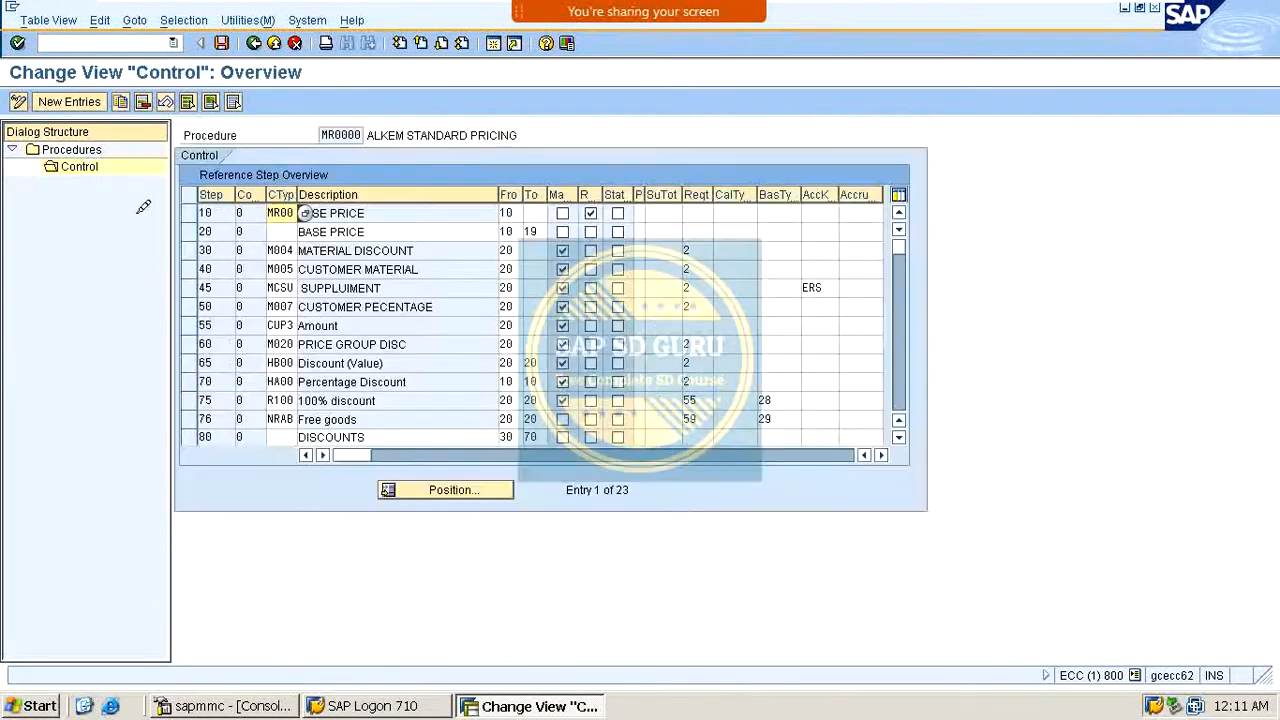
click(848, 455)
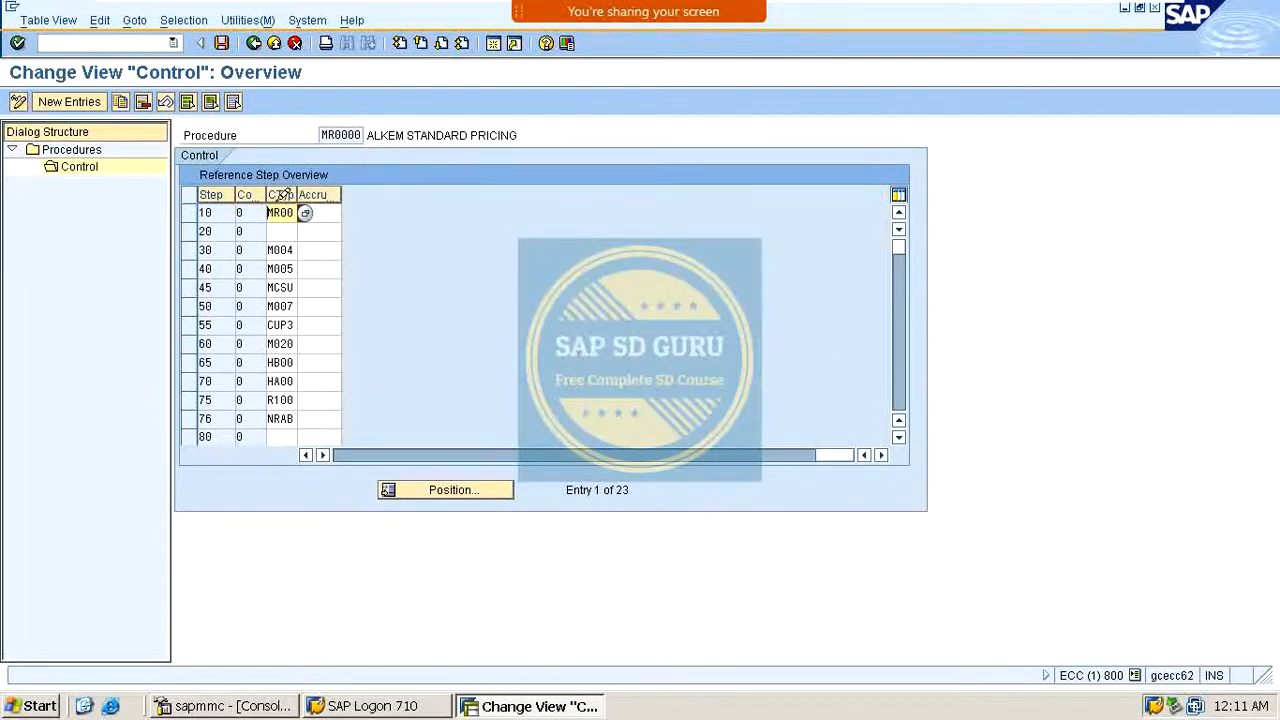
drag(841, 446, 677, 449)
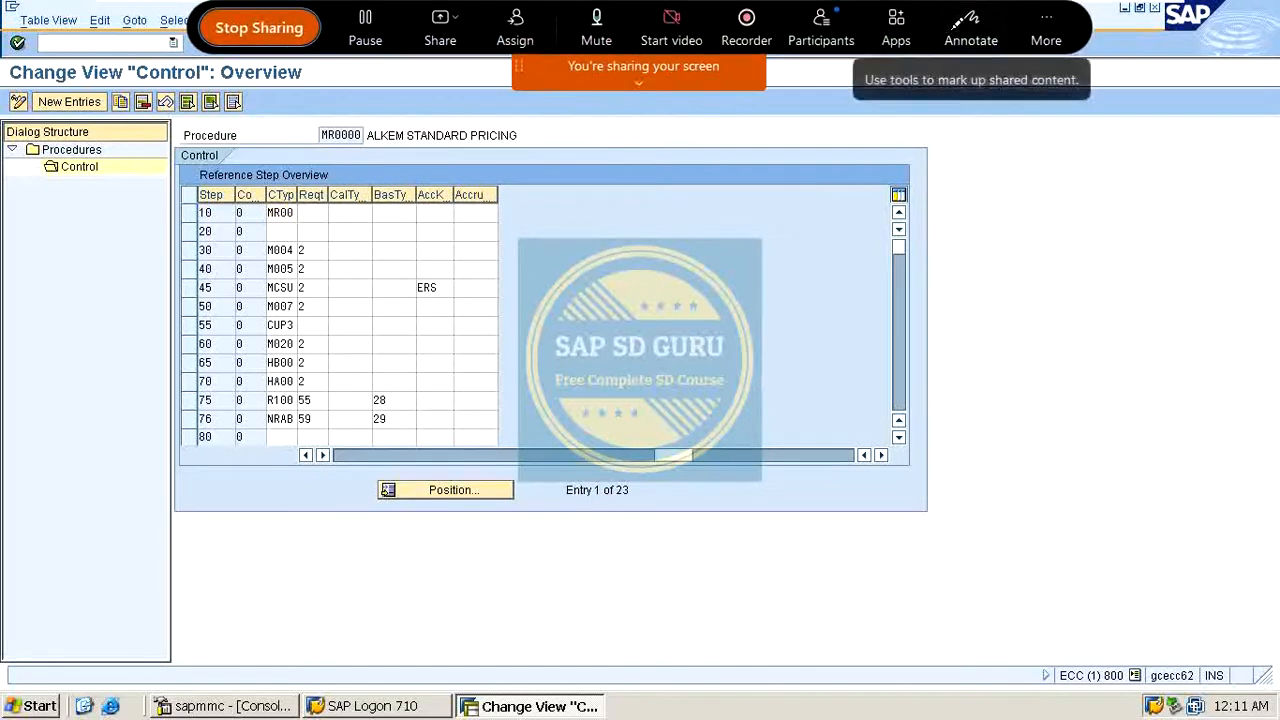
drag(423, 174, 490, 112)
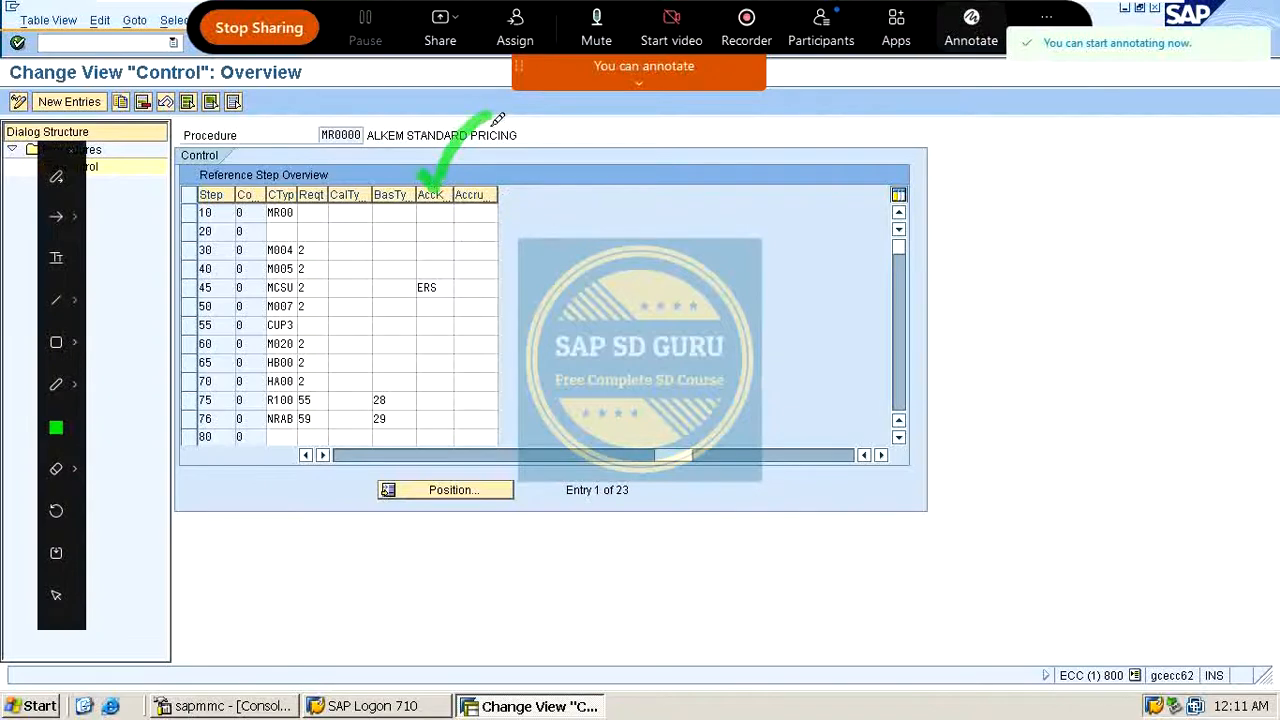
click(433, 218)
mouse_move(437, 220)
mouse_down()
mouse_move(414, 334)
mouse_move(425, 458)
mouse_up()
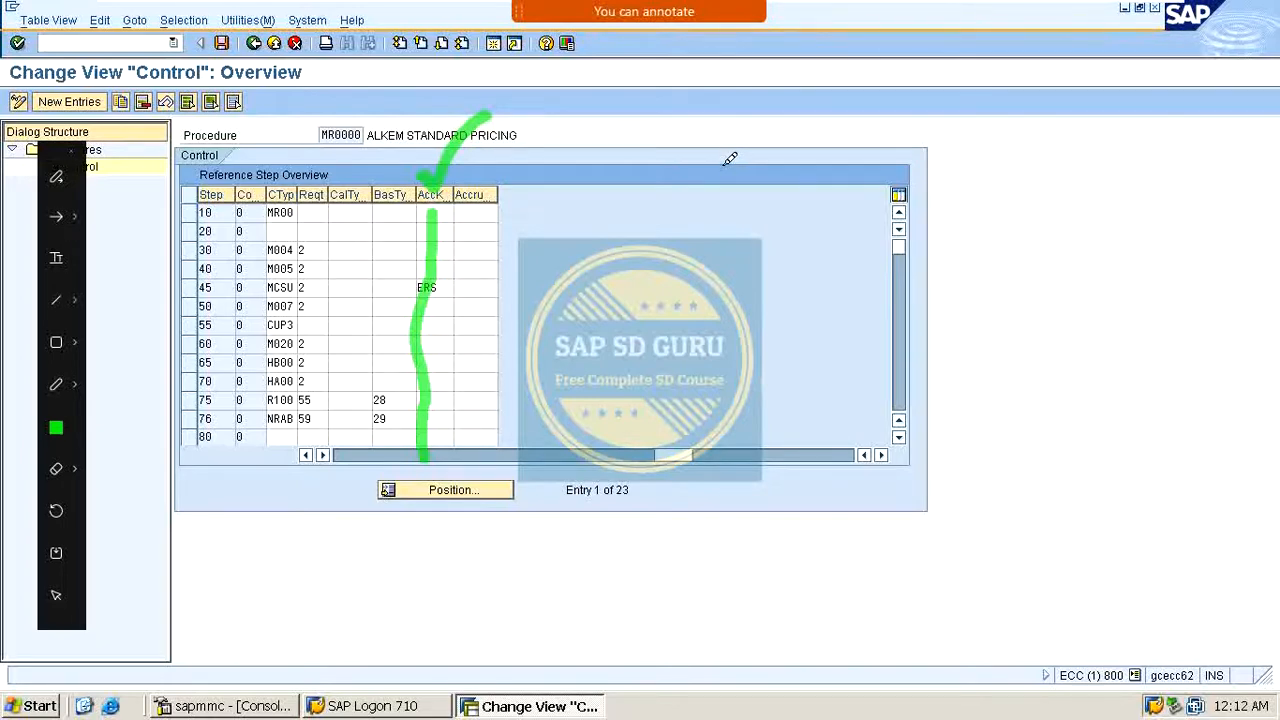
click(576, 226)
drag(578, 227, 684, 169)
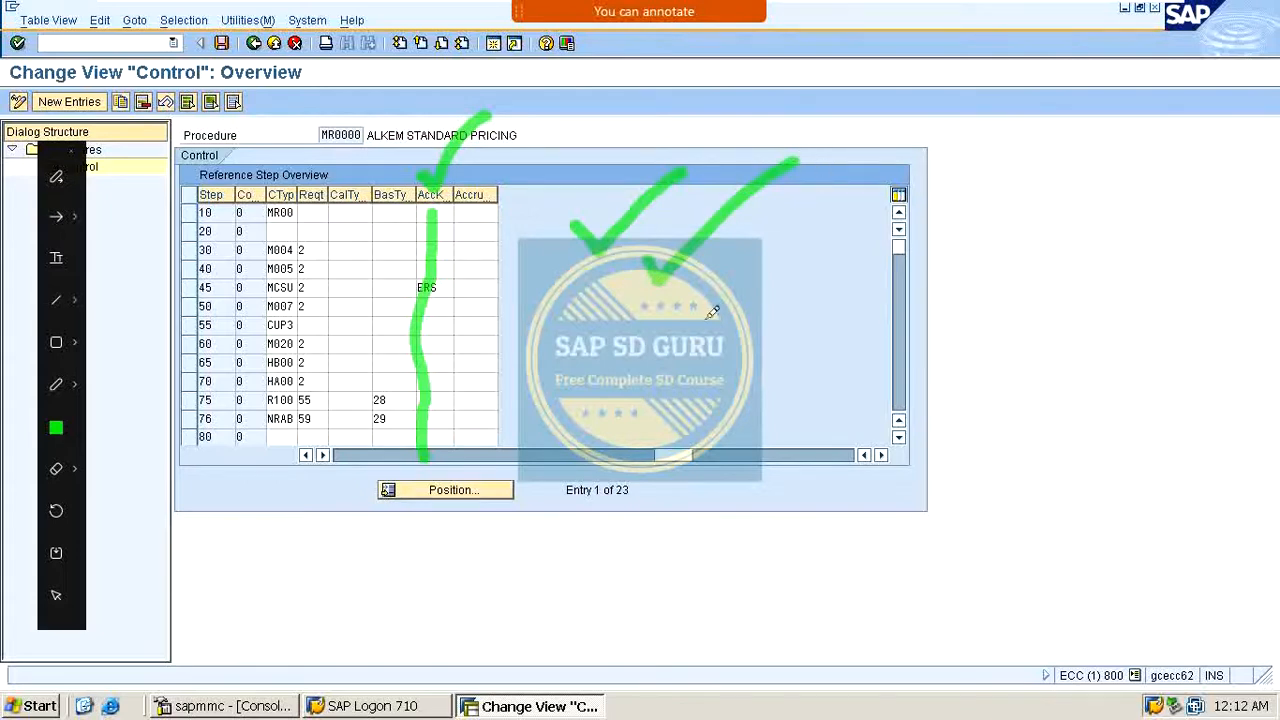
mouse_move(695, 300)
mouse_down()
mouse_move(722, 318)
mouse_move(1033, 92)
mouse_up()
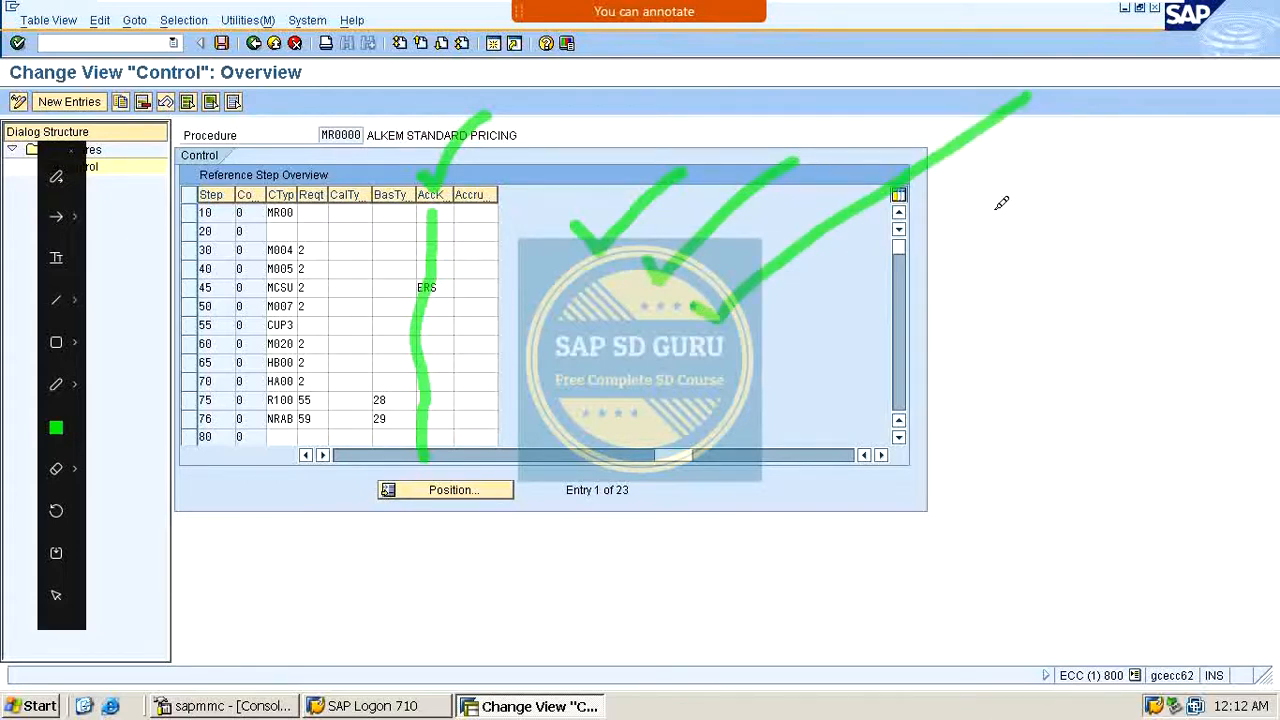
mouse_move(790, 320)
mouse_down()
mouse_move(1040, 182)
mouse_move(1151, 89)
mouse_up()
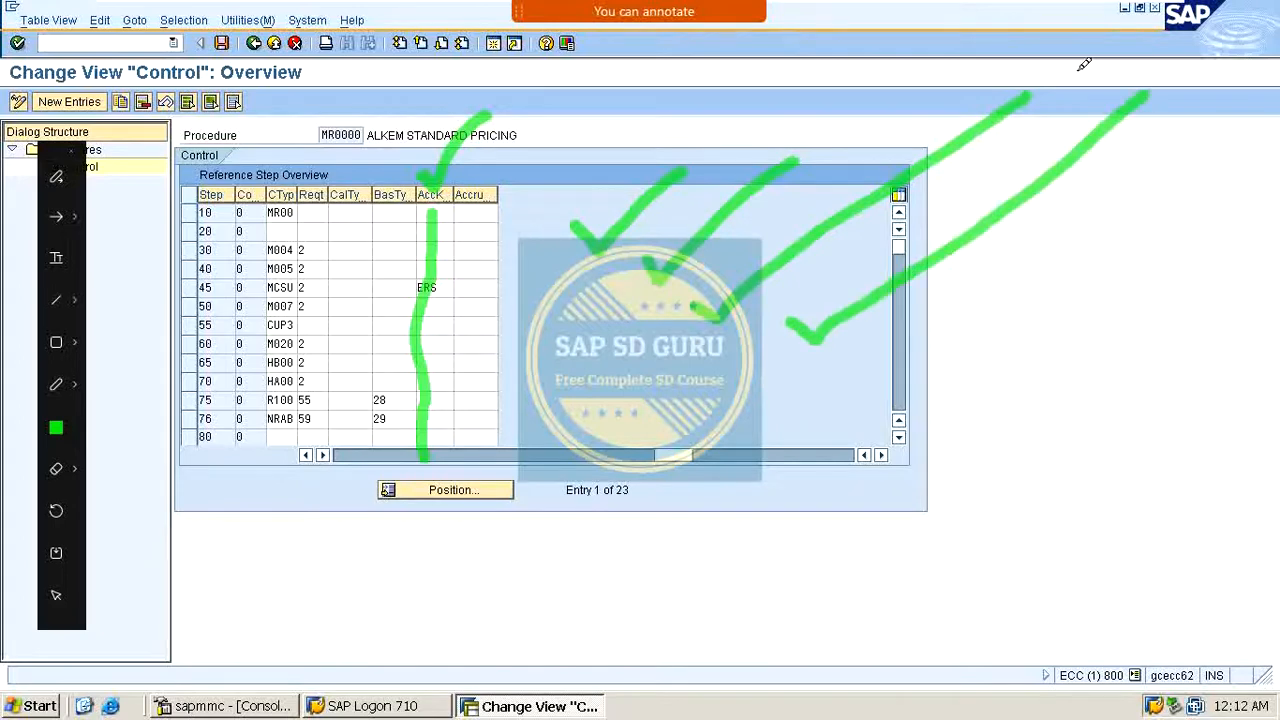
mouse_move(621, 162)
mouse_down()
mouse_move(538, 240)
mouse_move(680, 335)
mouse_move(808, 358)
mouse_move(950, 290)
mouse_move(1195, 72)
mouse_move(608, 128)
mouse_up()
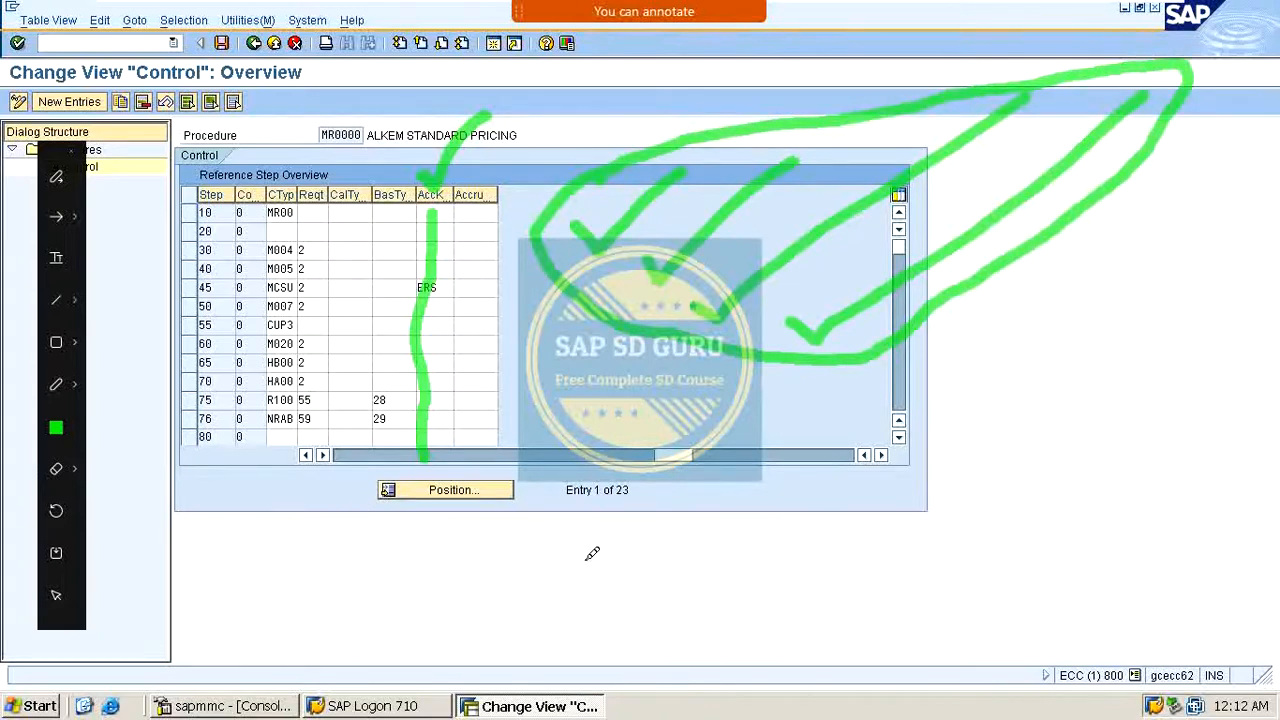
key(Escape)
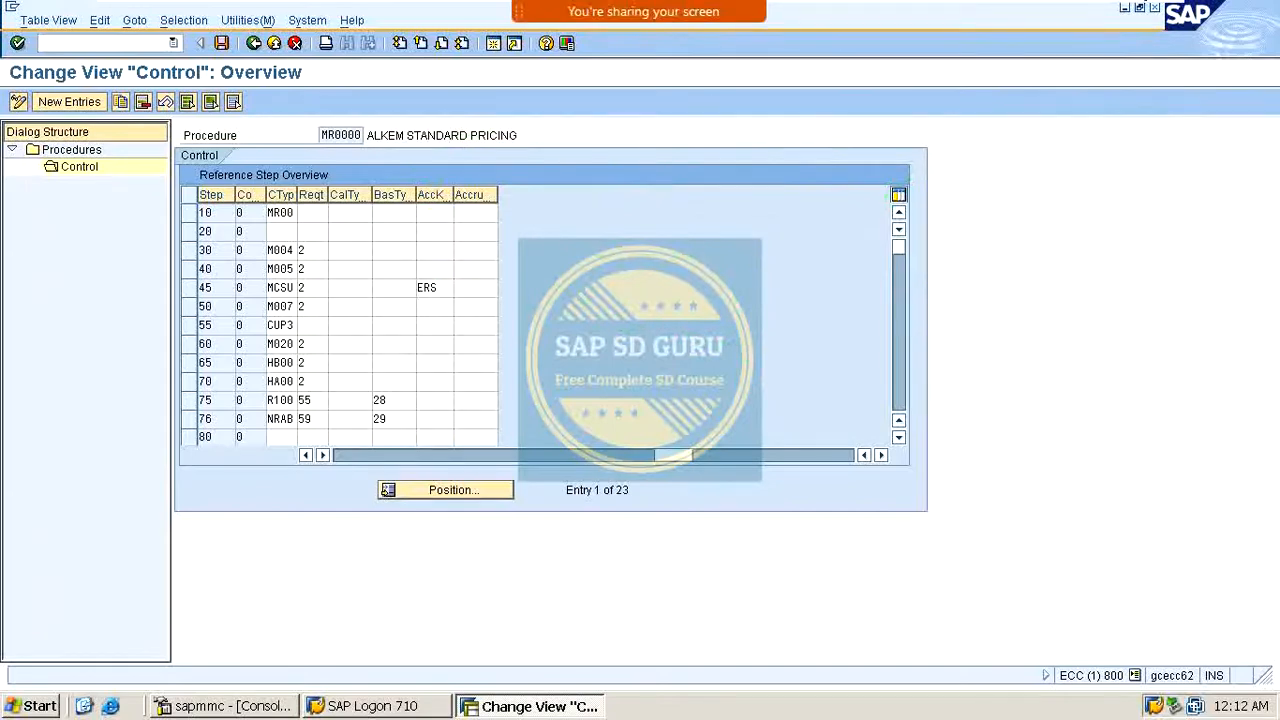
click(971, 30)
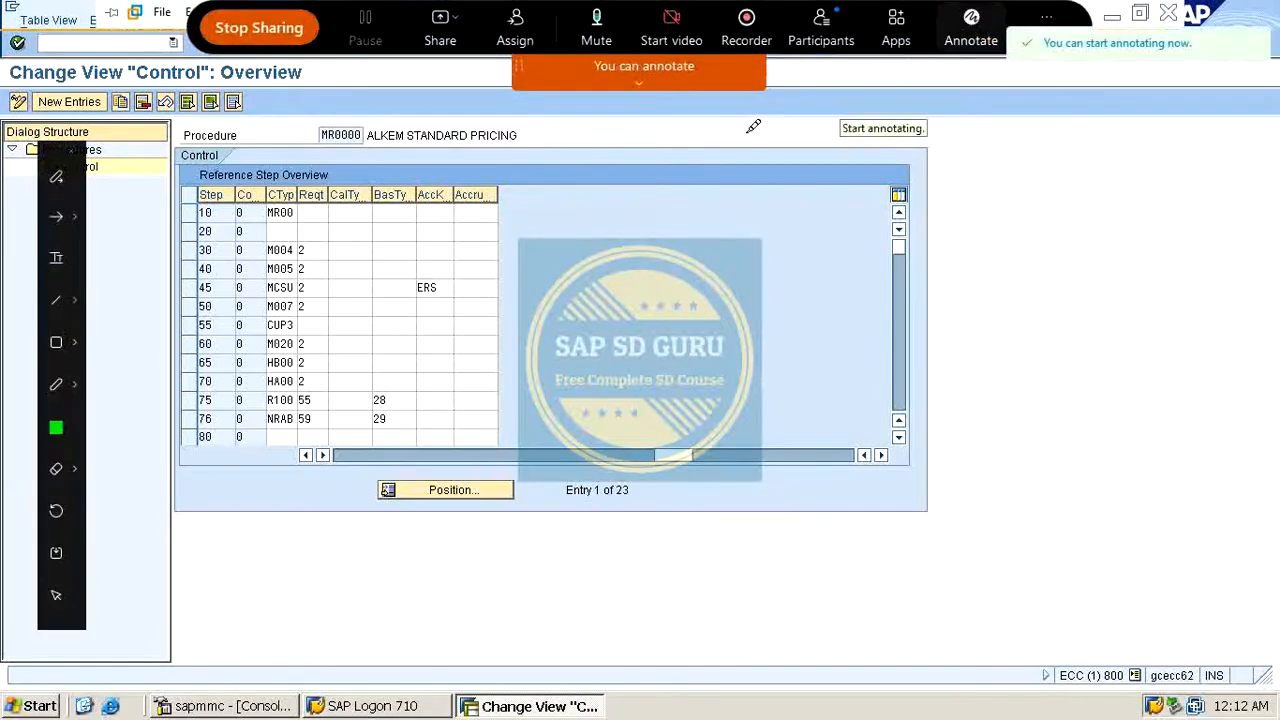
mouse_move(611, 162)
mouse_down()
mouse_move(578, 164)
mouse_move(625, 226)
mouse_move(578, 194)
mouse_up()
click(663, 178)
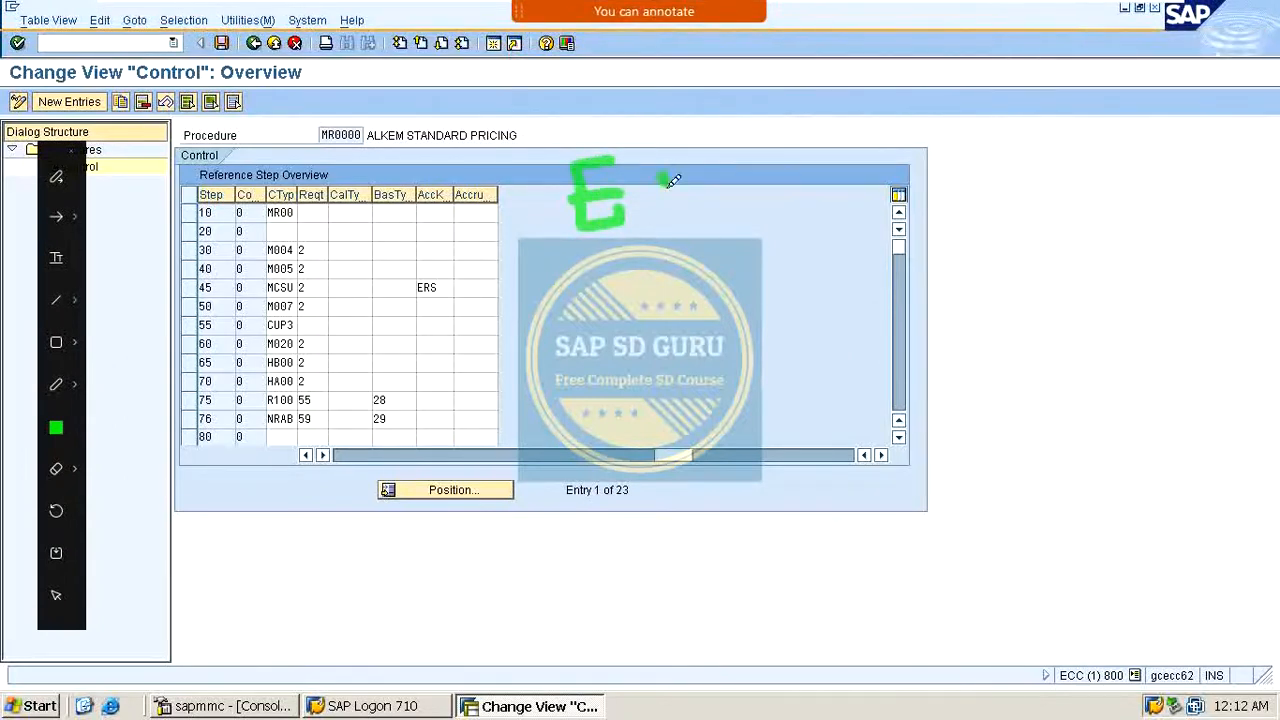
mouse_move(663, 158)
mouse_down()
mouse_move(688, 160)
mouse_move(723, 134)
mouse_move(778, 153)
mouse_move(875, 100)
mouse_move(856, 160)
mouse_up()
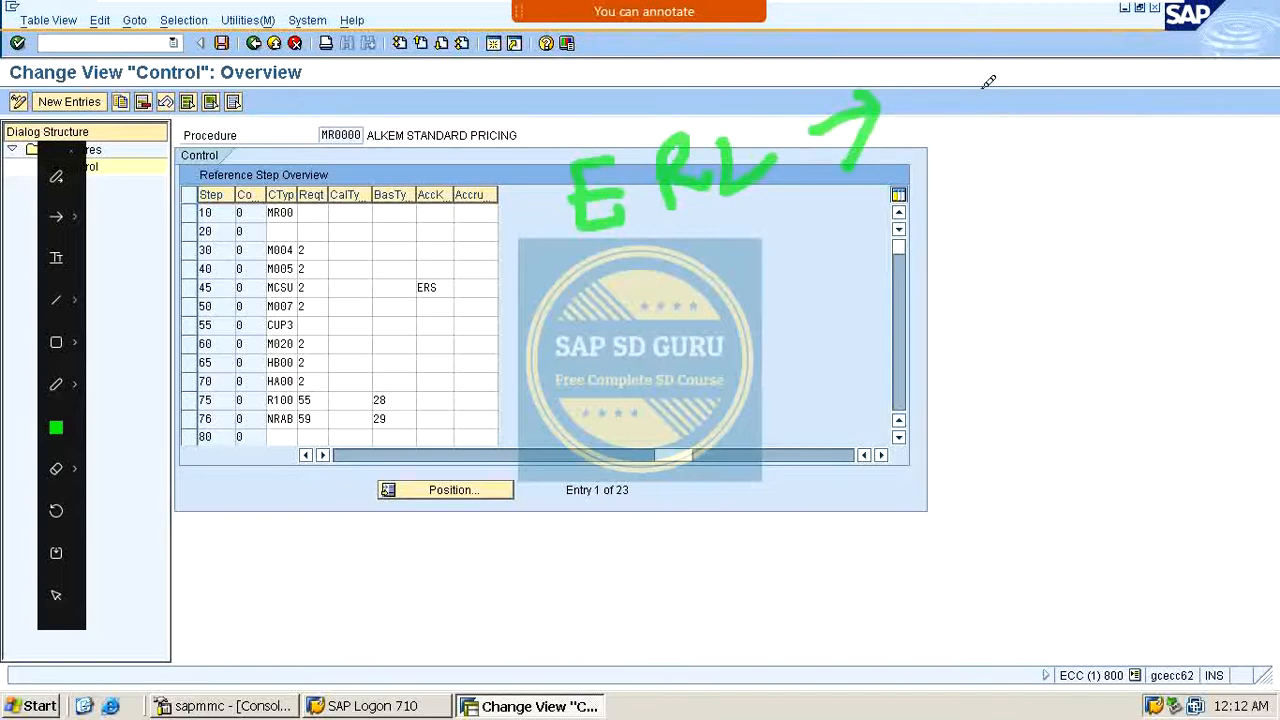
mouse_move(944, 92)
mouse_down()
mouse_move(930, 152)
mouse_move(1165, 68)
mouse_move(1276, 56)
mouse_up()
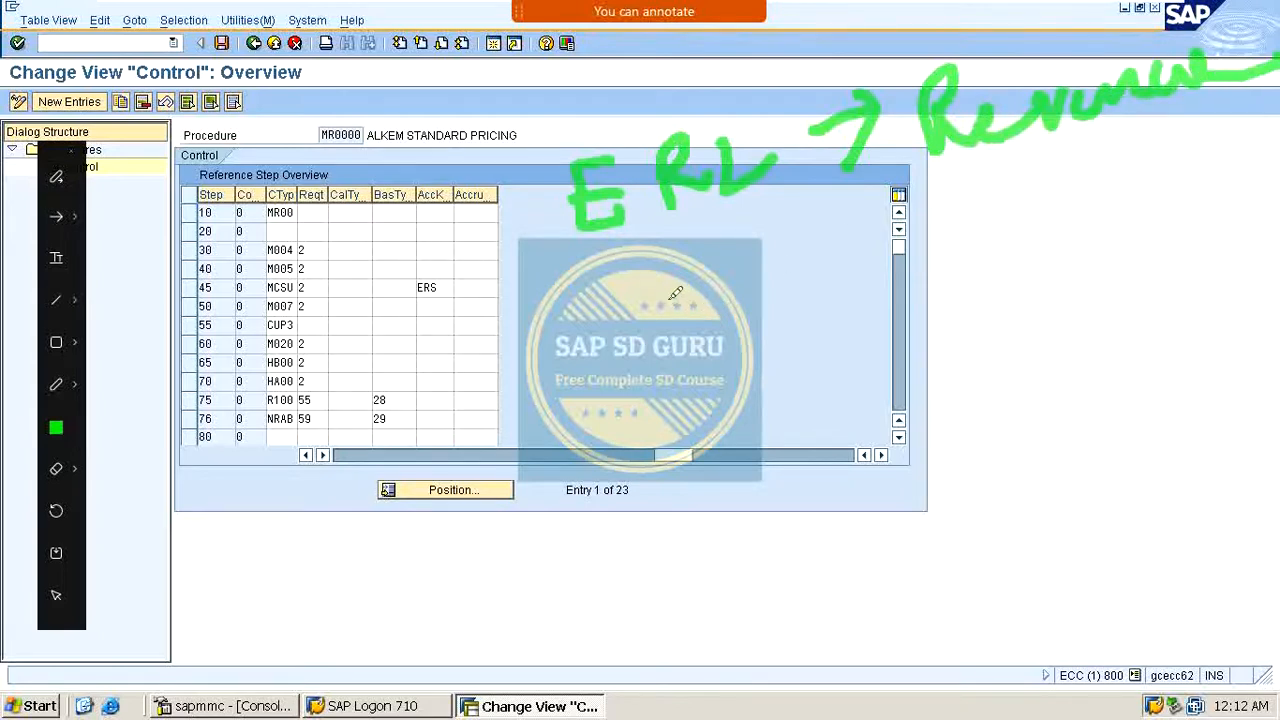
mouse_move(663, 263)
mouse_down()
mouse_move(695, 322)
mouse_move(694, 280)
mouse_move(737, 251)
mouse_move(766, 280)
mouse_up()
drag(790, 226, 776, 285)
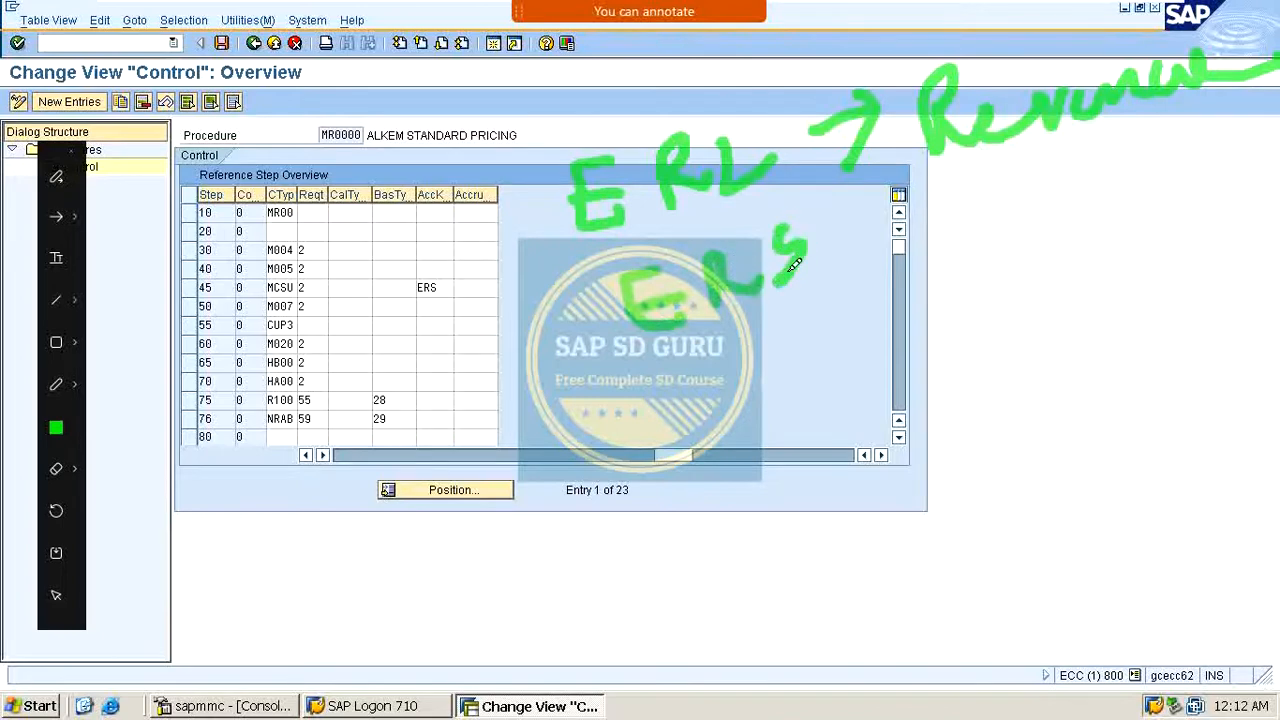
mouse_move(875, 245)
mouse_down()
mouse_move(925, 226)
mouse_move(902, 265)
mouse_up()
mouse_move(980, 200)
mouse_down()
mouse_move(985, 218)
mouse_move(1000, 195)
mouse_up()
drag(1022, 175, 1024, 208)
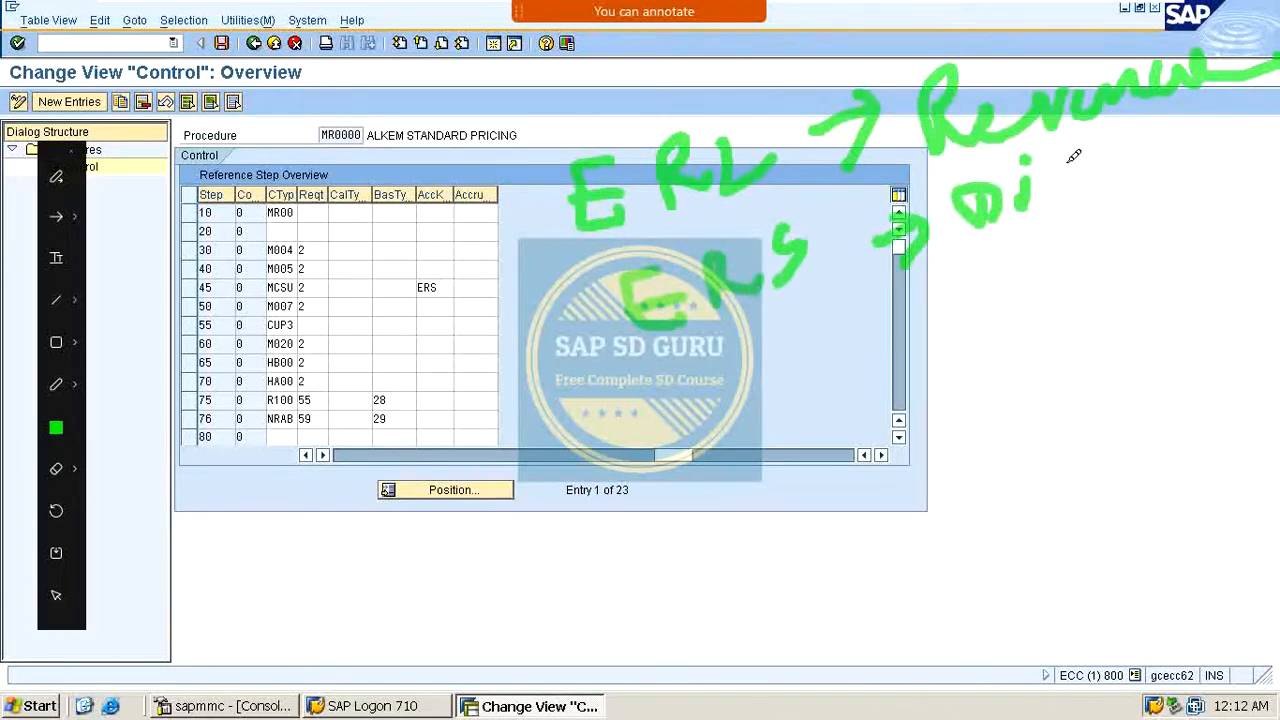
drag(1068, 160, 1035, 225)
mouse_move(1115, 150)
mouse_down()
mouse_move(1110, 195)
mouse_move(1140, 170)
mouse_up()
mouse_move(1140, 170)
mouse_down()
mouse_move(1230, 125)
mouse_move(1258, 175)
mouse_up()
drag(1246, 98, 1205, 128)
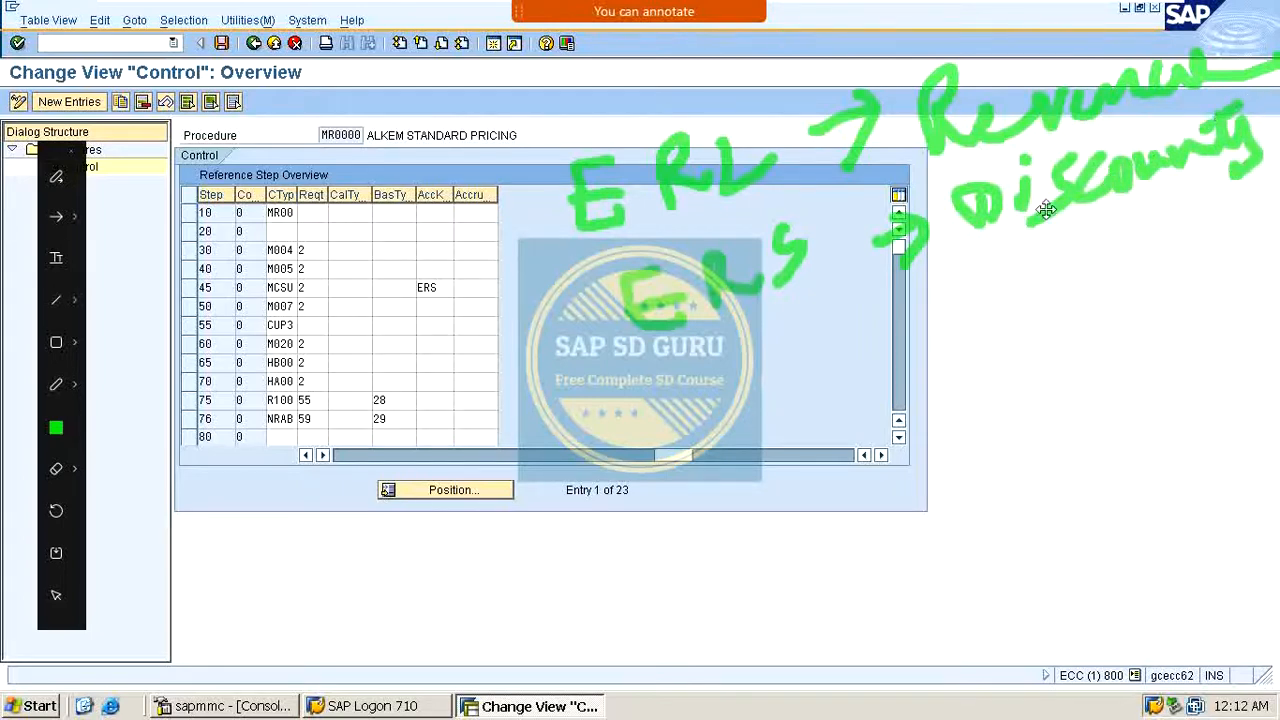
mouse_move(680, 380)
mouse_down()
mouse_move(680, 432)
mouse_move(710, 390)
mouse_move(712, 410)
mouse_up()
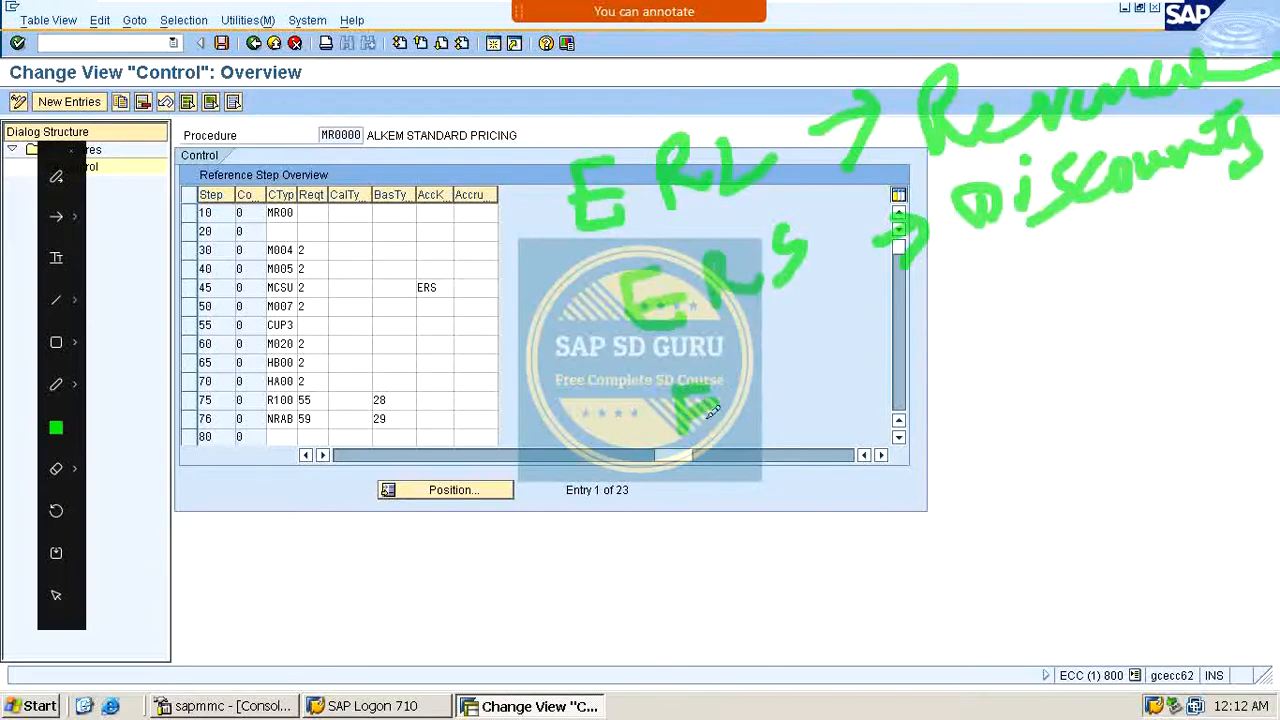
drag(768, 352, 762, 410)
drag(770, 350, 815, 388)
mouse_move(855, 325)
mouse_down()
mouse_move(842, 365)
mouse_move(880, 310)
mouse_up()
mouse_move(850, 345)
mouse_down()
mouse_move(868, 340)
mouse_move(853, 341)
mouse_up()
drag(962, 322, 1010, 300)
drag(998, 278, 1012, 355)
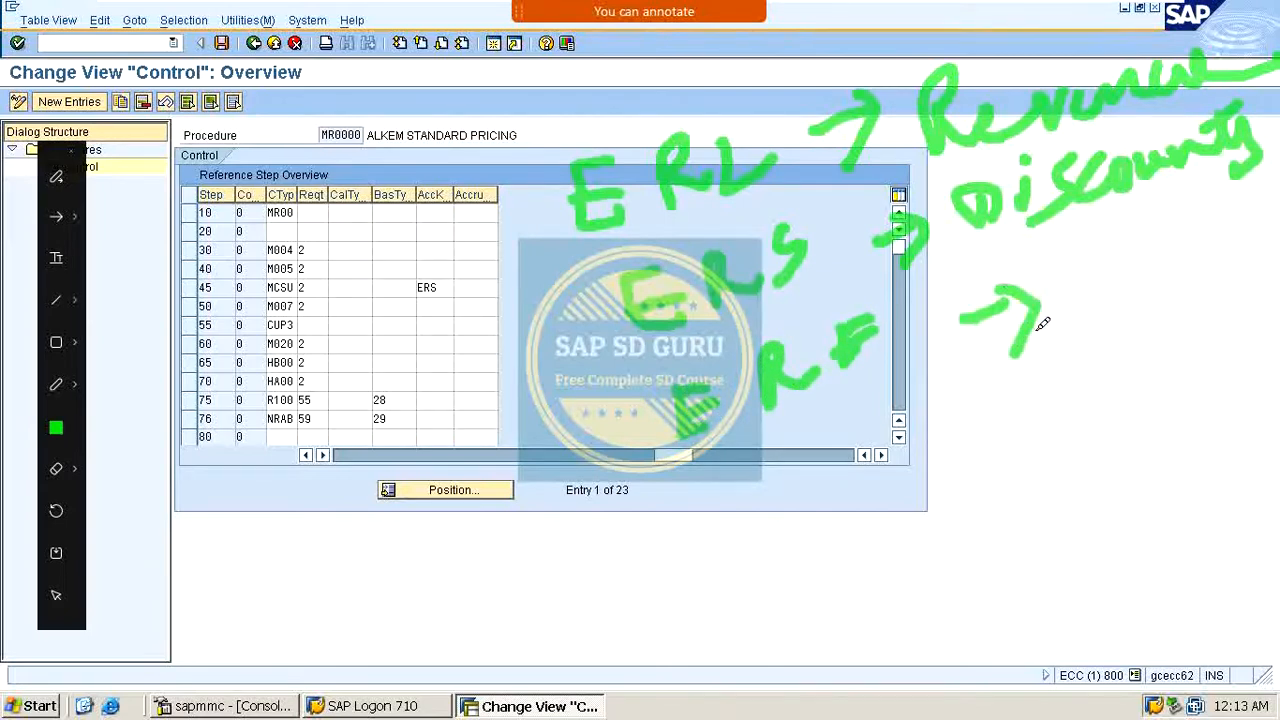
mouse_move(1098, 272)
mouse_down()
mouse_move(1090, 320)
mouse_move(1084, 292)
mouse_move(1154, 266)
mouse_move(1163, 243)
mouse_move(1182, 248)
mouse_move(1229, 214)
mouse_move(1257, 214)
mouse_move(1271, 190)
mouse_up()
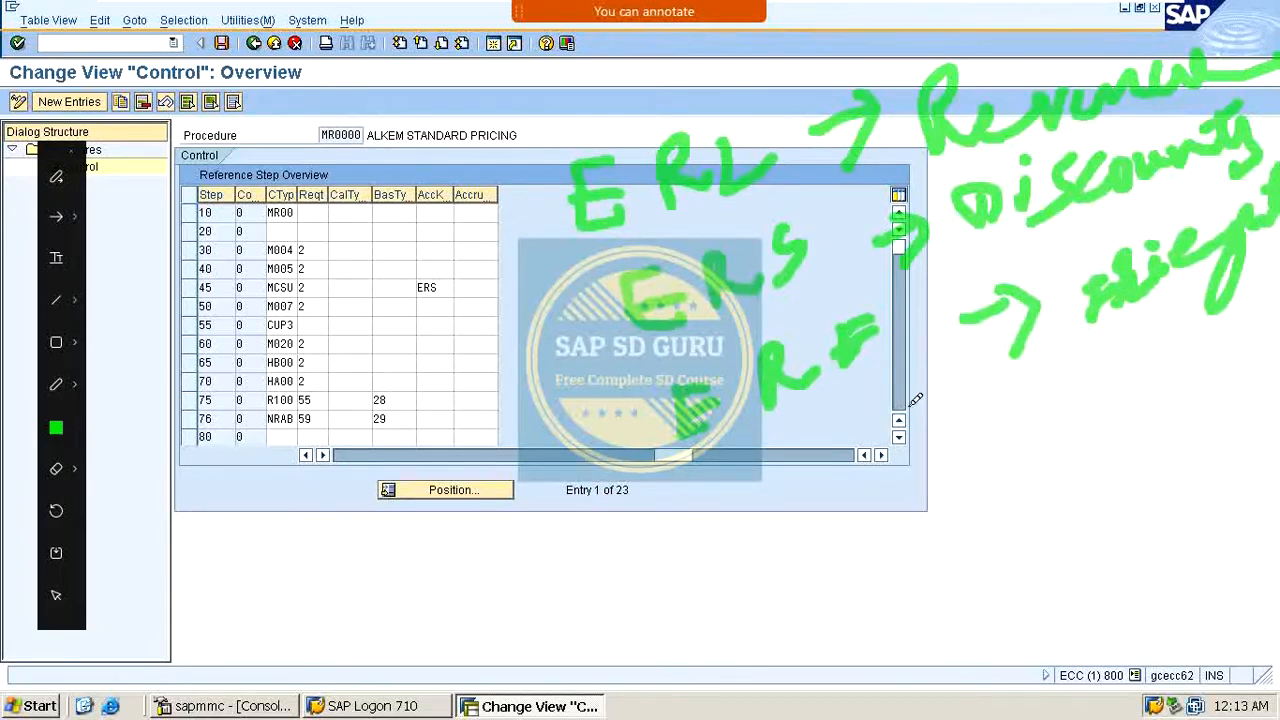
mouse_move(788, 453)
mouse_down()
mouse_move(726, 520)
mouse_move(824, 516)
mouse_move(835, 500)
mouse_move(885, 510)
mouse_move(925, 460)
mouse_move(1003, 426)
mouse_move(990, 498)
mouse_up()
mouse_move(1060, 372)
mouse_down()
mouse_move(1066, 456)
mouse_move(1158, 383)
mouse_move(1194, 372)
mouse_move(1255, 305)
mouse_up()
drag(1182, 388, 1262, 322)
drag(1176, 353, 1244, 300)
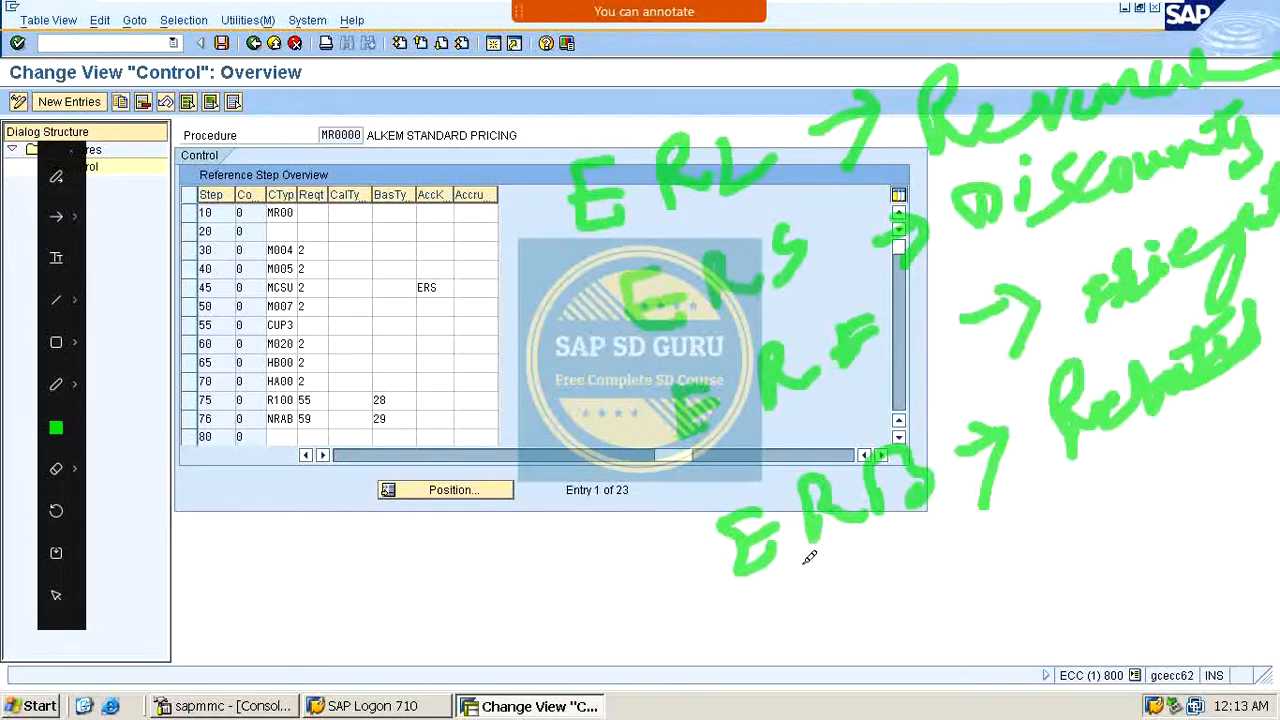
mouse_move(820, 594)
mouse_down()
mouse_move(849, 606)
mouse_move(886, 586)
mouse_move(906, 548)
mouse_move(935, 568)
mouse_move(986, 537)
mouse_up()
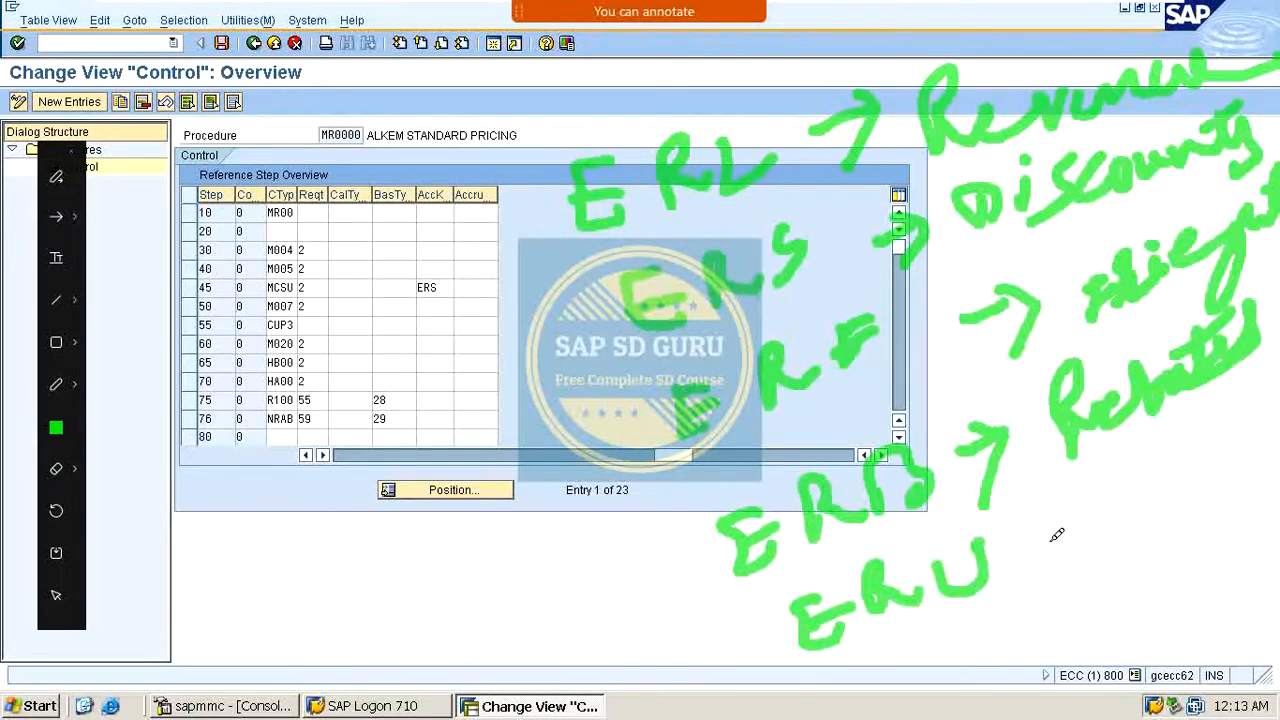
mouse_move(1042, 568)
mouse_down()
mouse_move(1126, 530)
mouse_move(1152, 560)
mouse_move(1140, 530)
mouse_move(1268, 467)
mouse_move(1279, 398)
mouse_up()
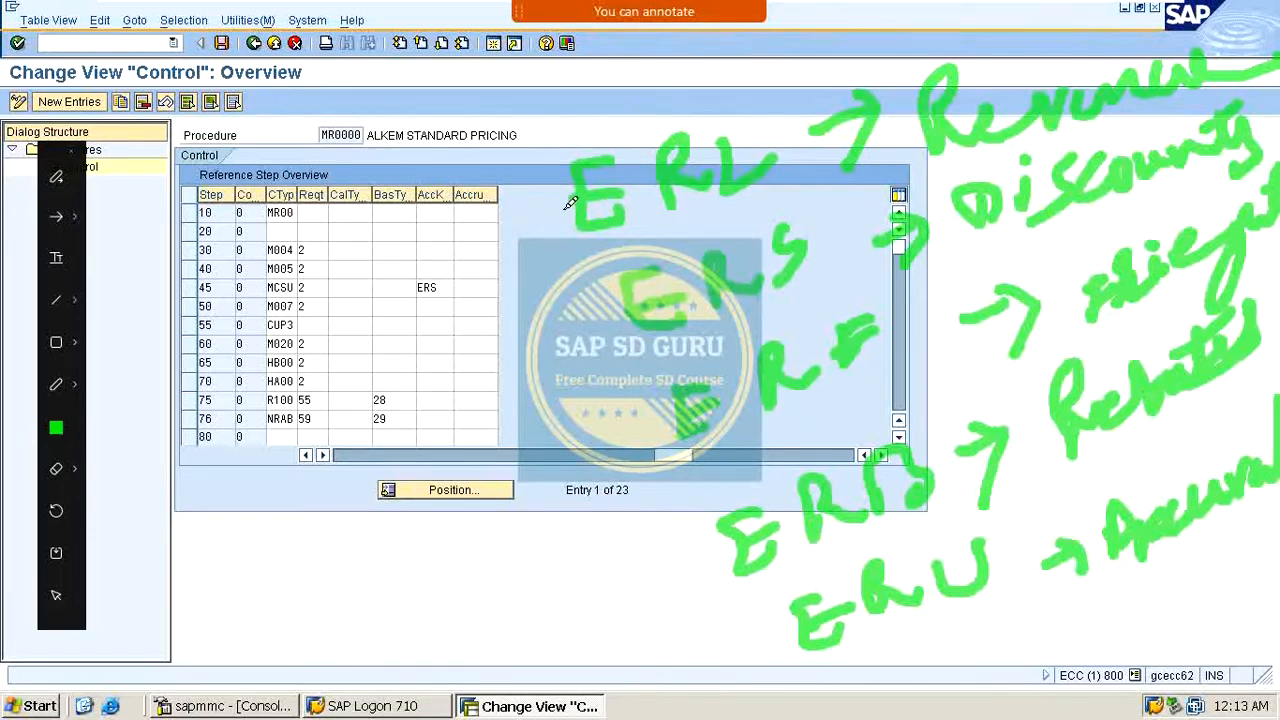
mouse_move(562, 180)
mouse_down()
mouse_move(556, 330)
mouse_move(710, 658)
mouse_up()
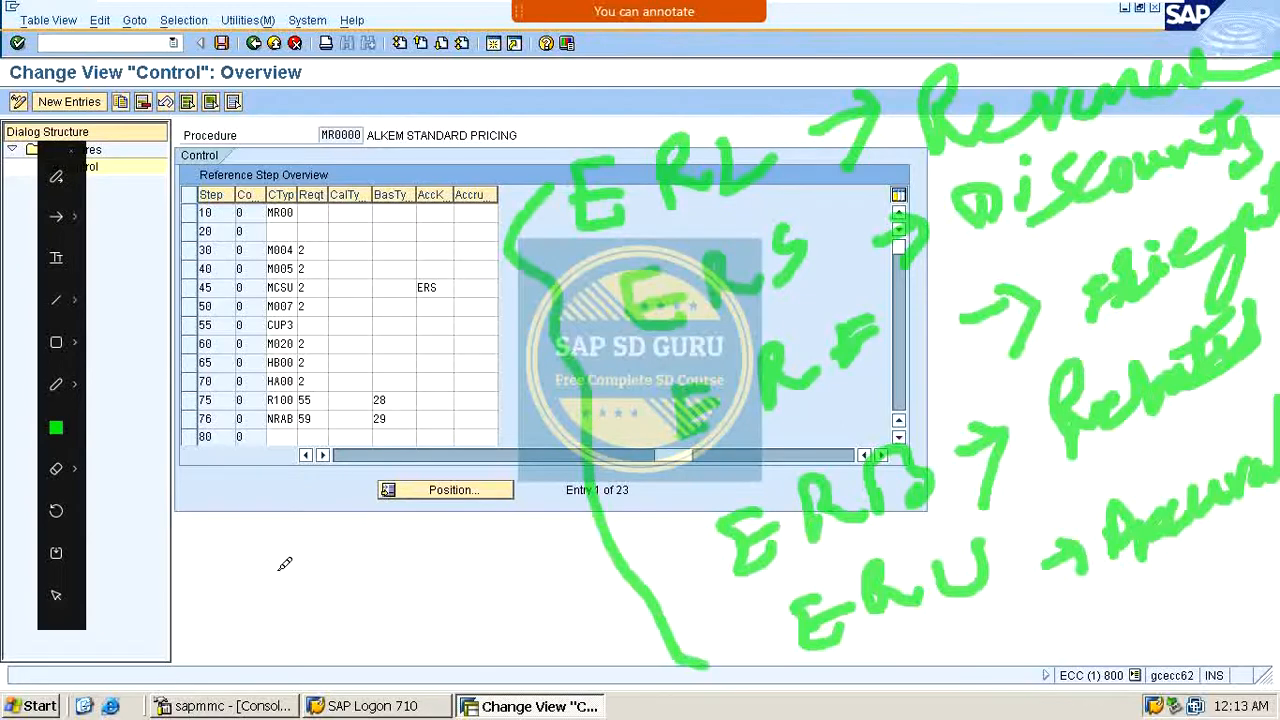
mouse_move(222, 532)
mouse_down()
mouse_move(226, 562)
mouse_move(212, 560)
mouse_move(206, 598)
mouse_move(320, 552)
mouse_up()
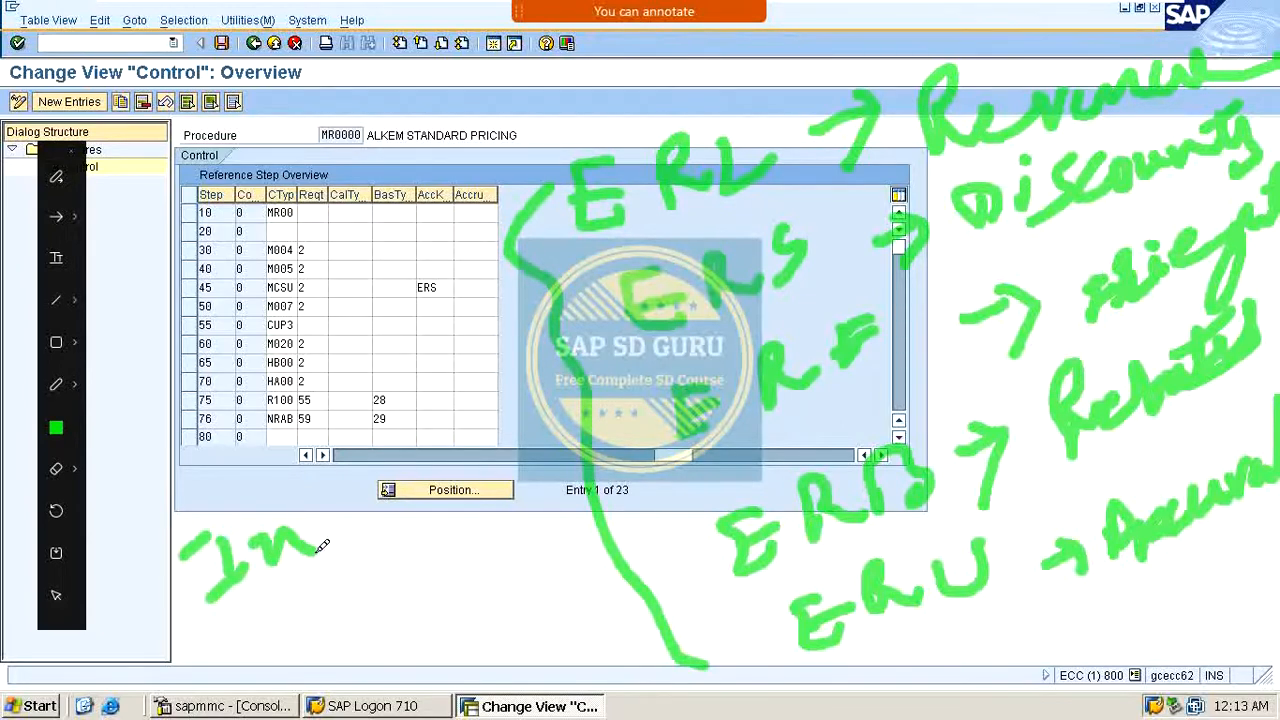
drag(334, 494, 332, 556)
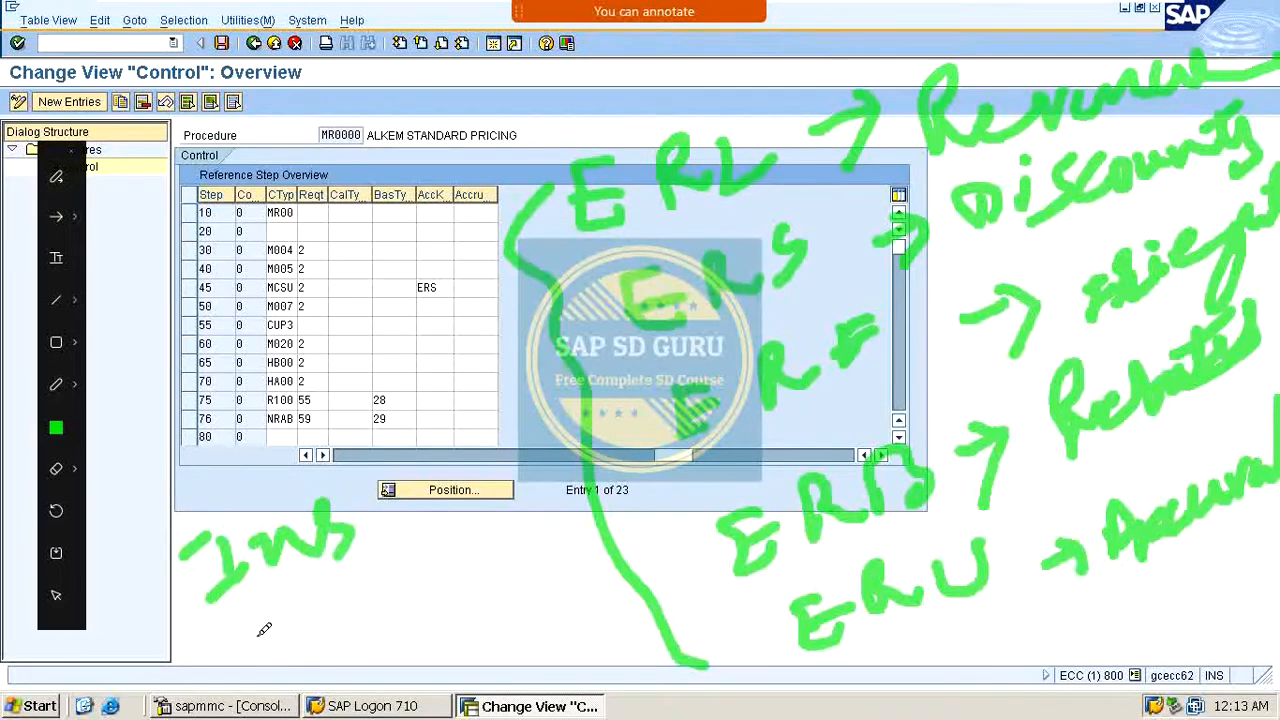
mouse_move(258, 618)
mouse_down()
mouse_move(436, 573)
mouse_move(516, 571)
mouse_move(437, 546)
mouse_up()
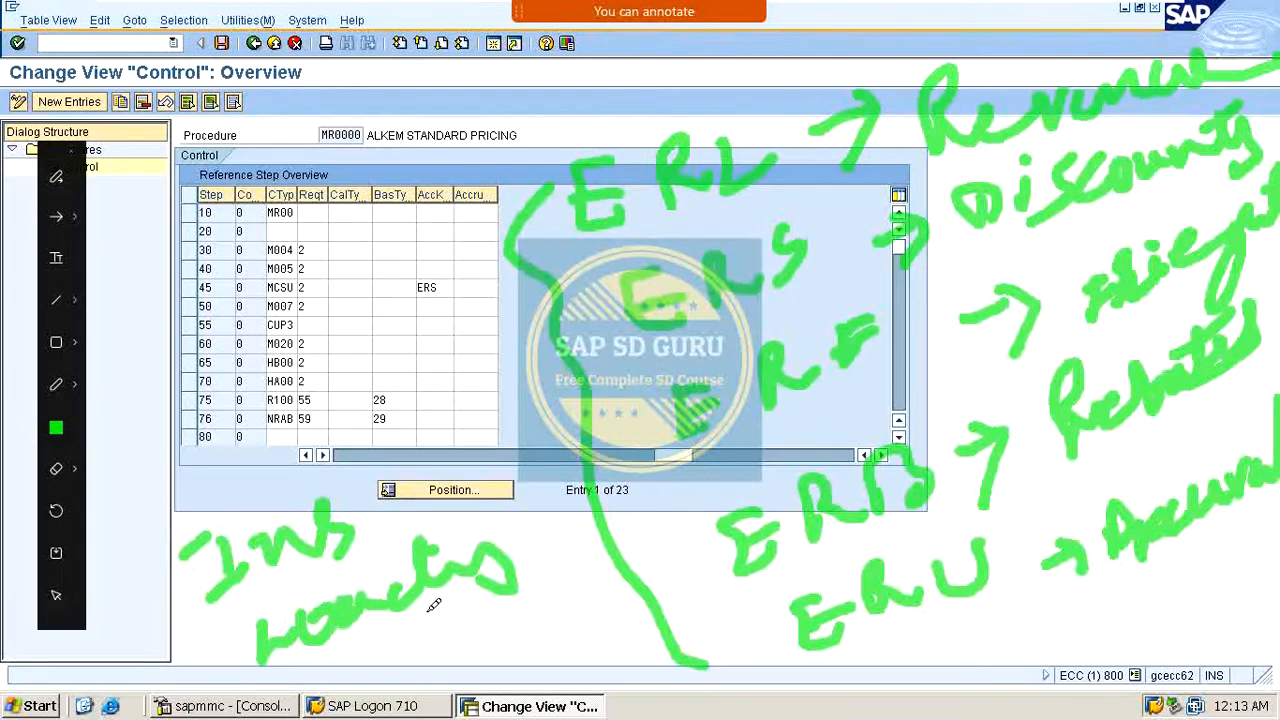
mouse_move(414, 675)
mouse_down()
mouse_move(405, 648)
mouse_move(440, 620)
mouse_move(486, 638)
mouse_move(622, 542)
mouse_up()
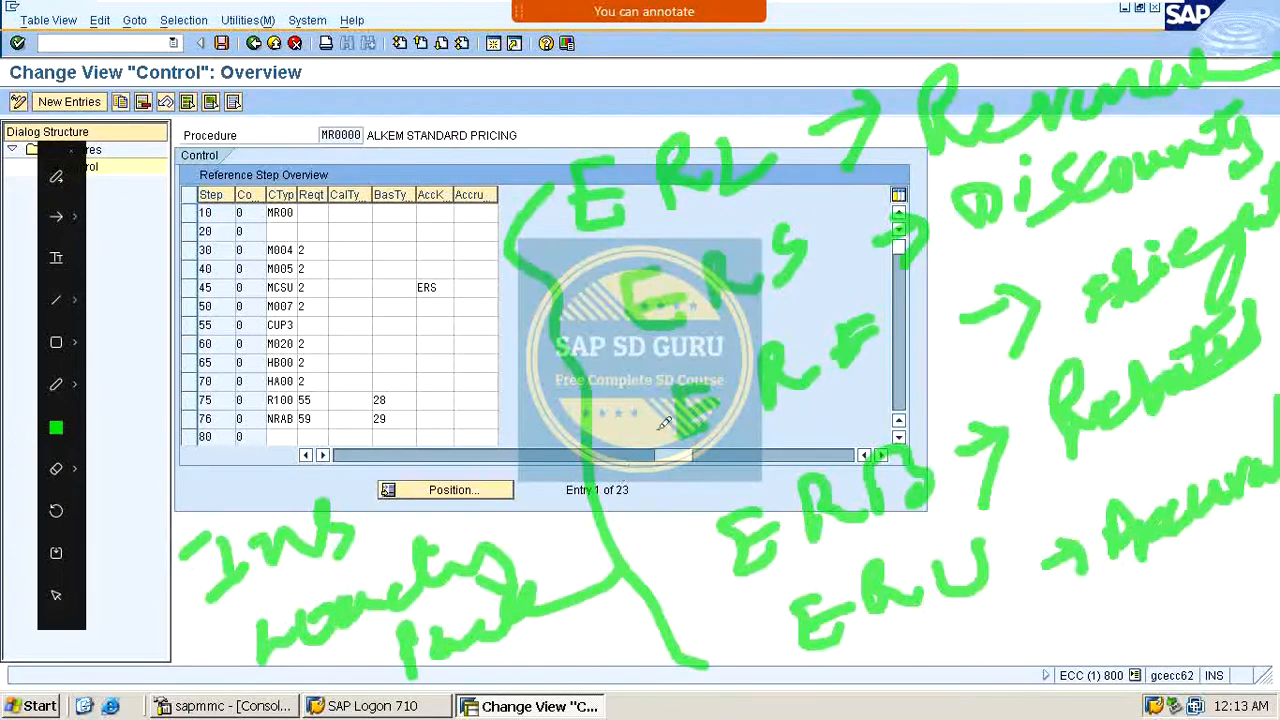
mouse_move(358, 508)
mouse_down()
mouse_move(478, 412)
mouse_move(518, 432)
mouse_move(518, 398)
mouse_move(515, 447)
mouse_move(563, 393)
mouse_up()
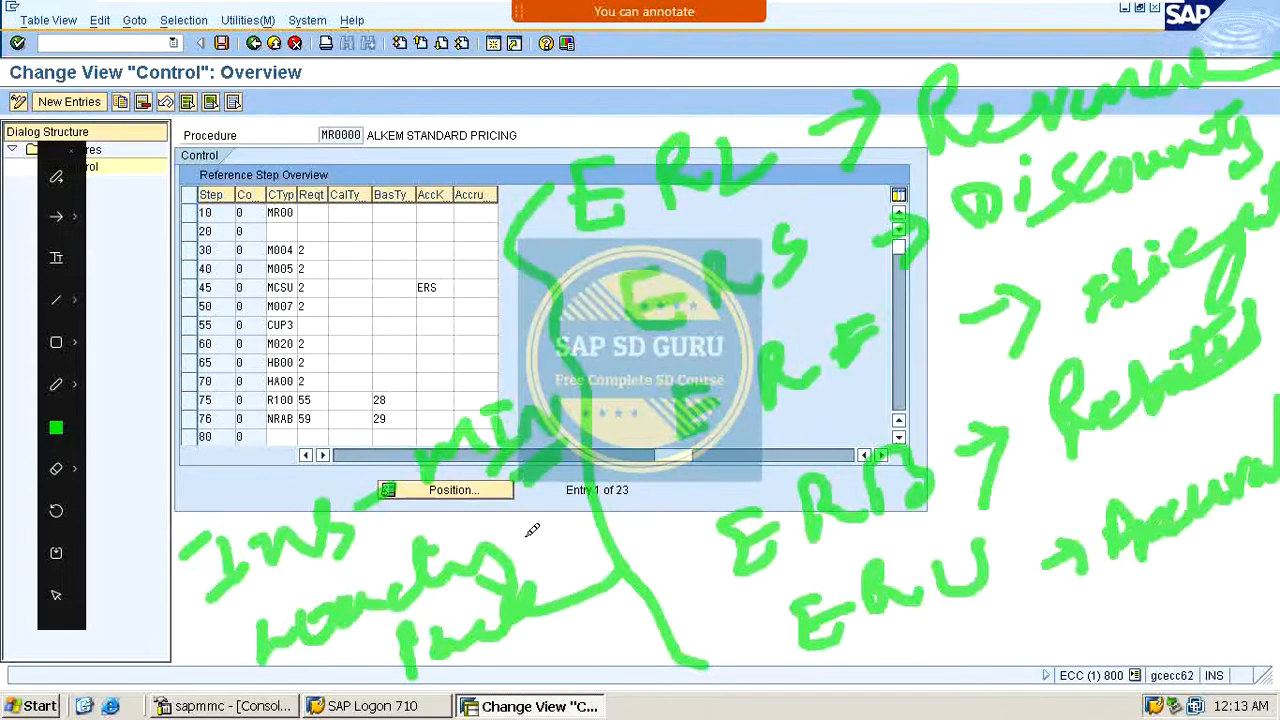
mouse_move(526, 516)
mouse_down()
mouse_move(522, 528)
mouse_move(604, 466)
mouse_up()
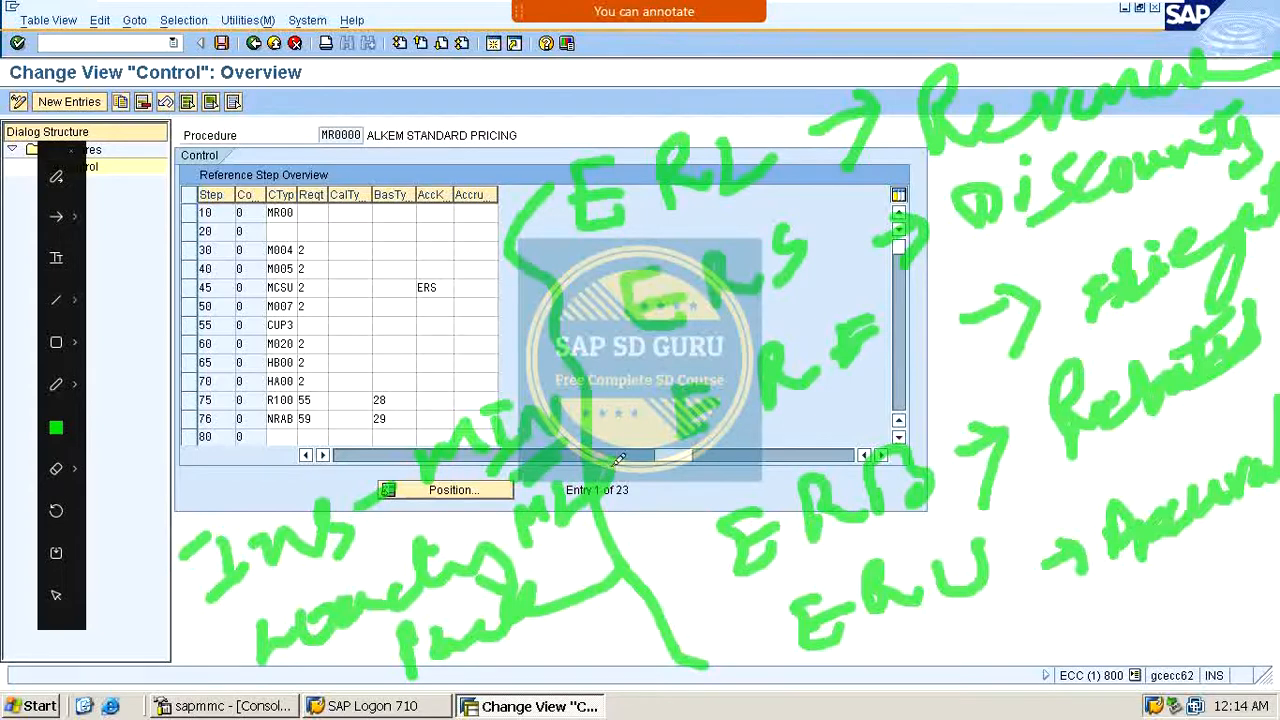
mouse_move(551, 636)
mouse_down()
mouse_move(545, 648)
mouse_move(589, 653)
mouse_move(610, 612)
mouse_move(665, 622)
mouse_up()
drag(580, 690, 635, 657)
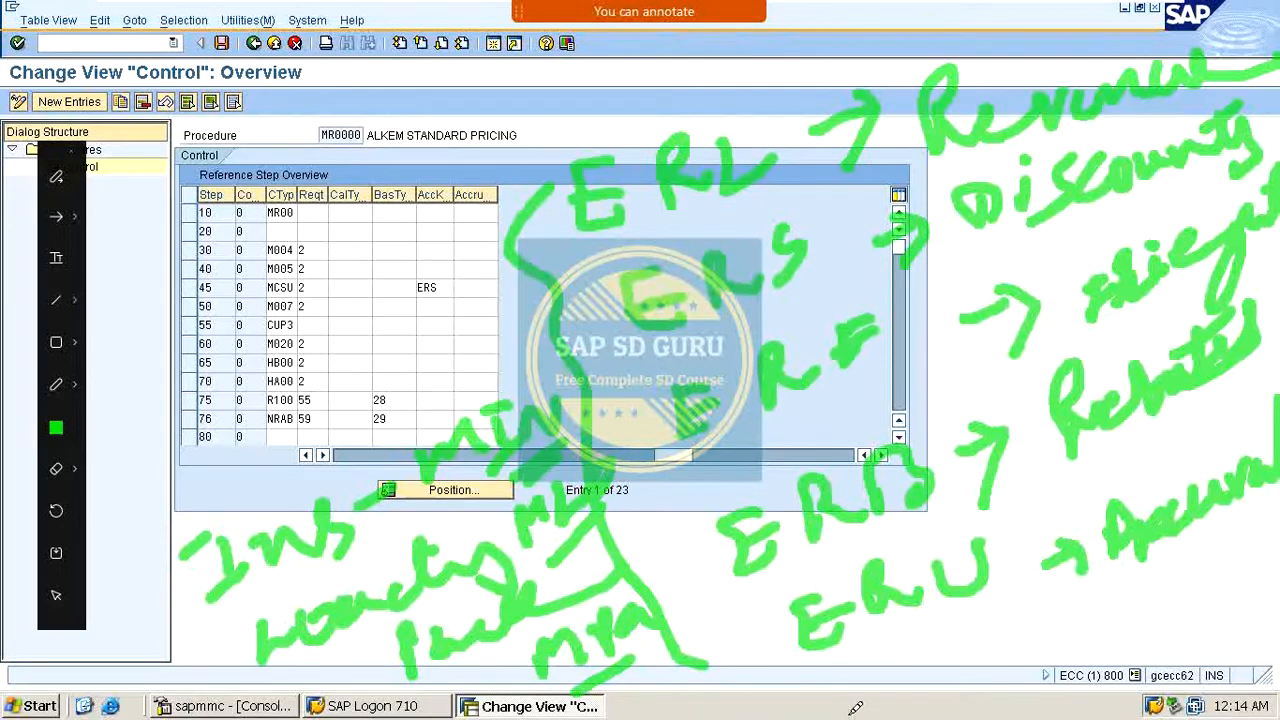
mouse_move(866, 681)
mouse_down()
mouse_move(906, 658)
mouse_move(995, 668)
mouse_move(1028, 606)
mouse_move(1062, 632)
mouse_move(1042, 670)
mouse_up()
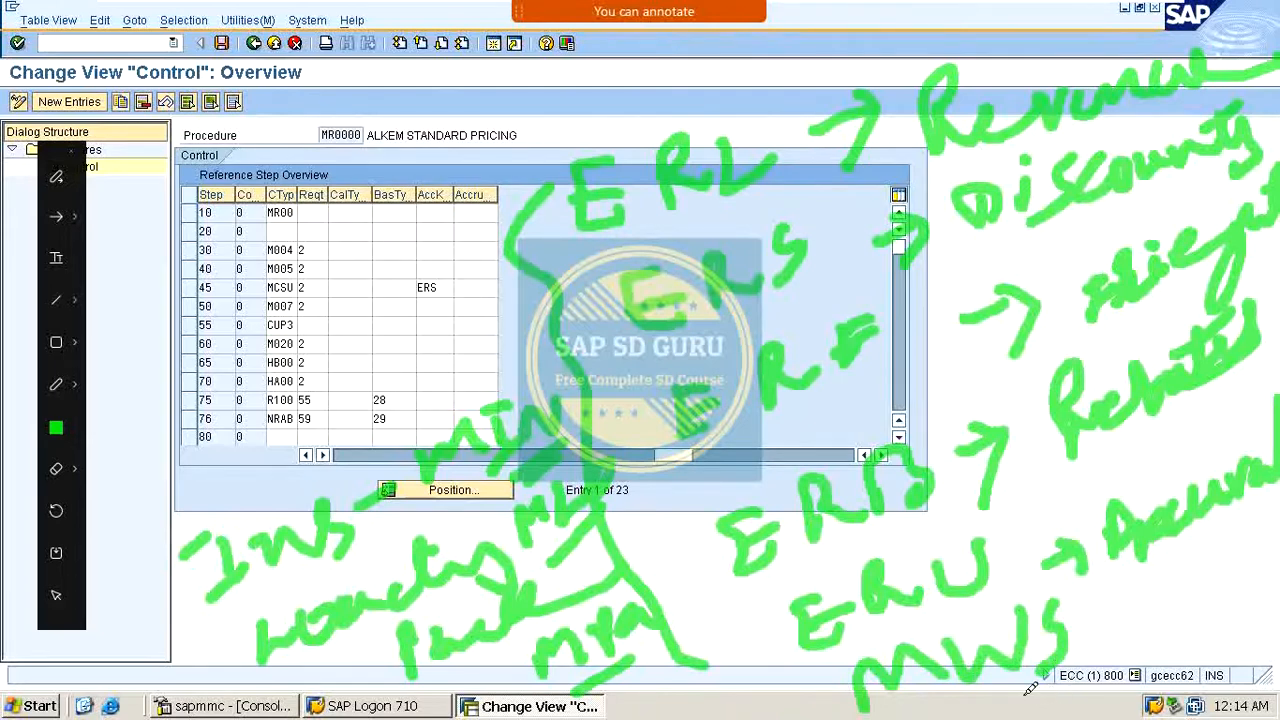
mouse_move(918, 716)
mouse_down()
mouse_move(1150, 610)
mouse_move(1142, 600)
mouse_move(1125, 622)
mouse_up()
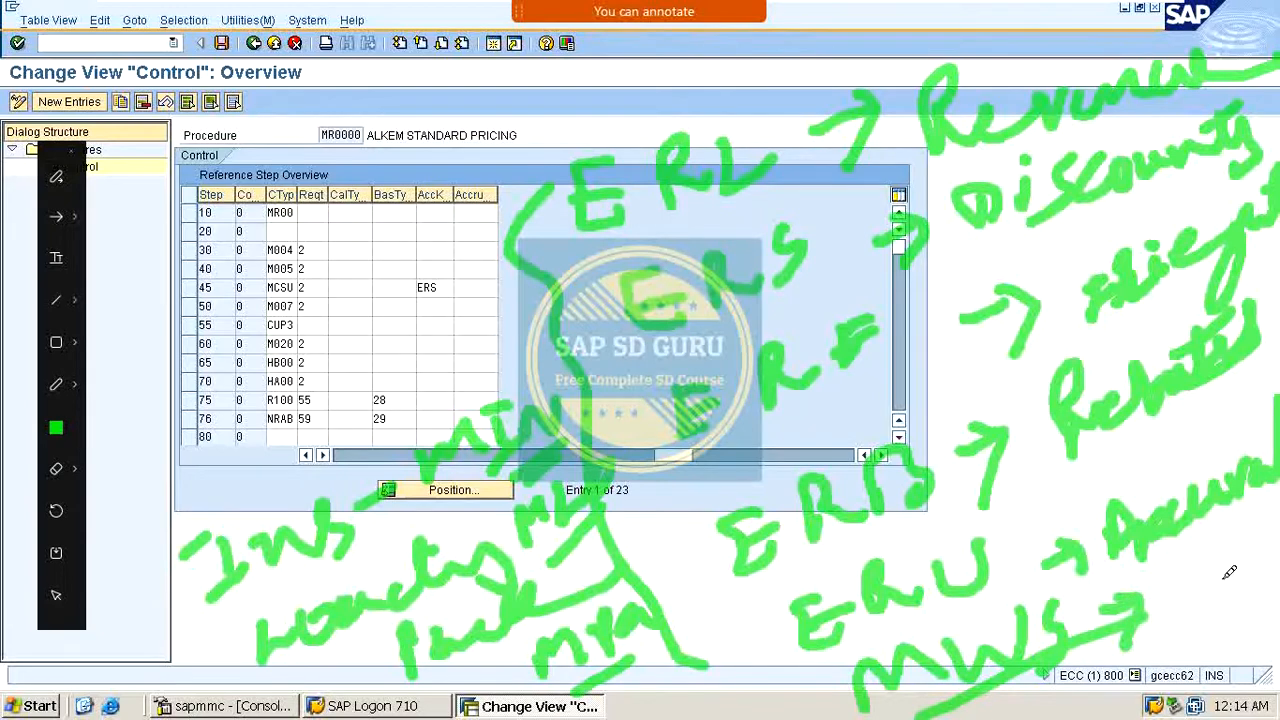
mouse_move(1222, 576)
mouse_down()
mouse_move(1232, 600)
mouse_move(1253, 596)
mouse_up()
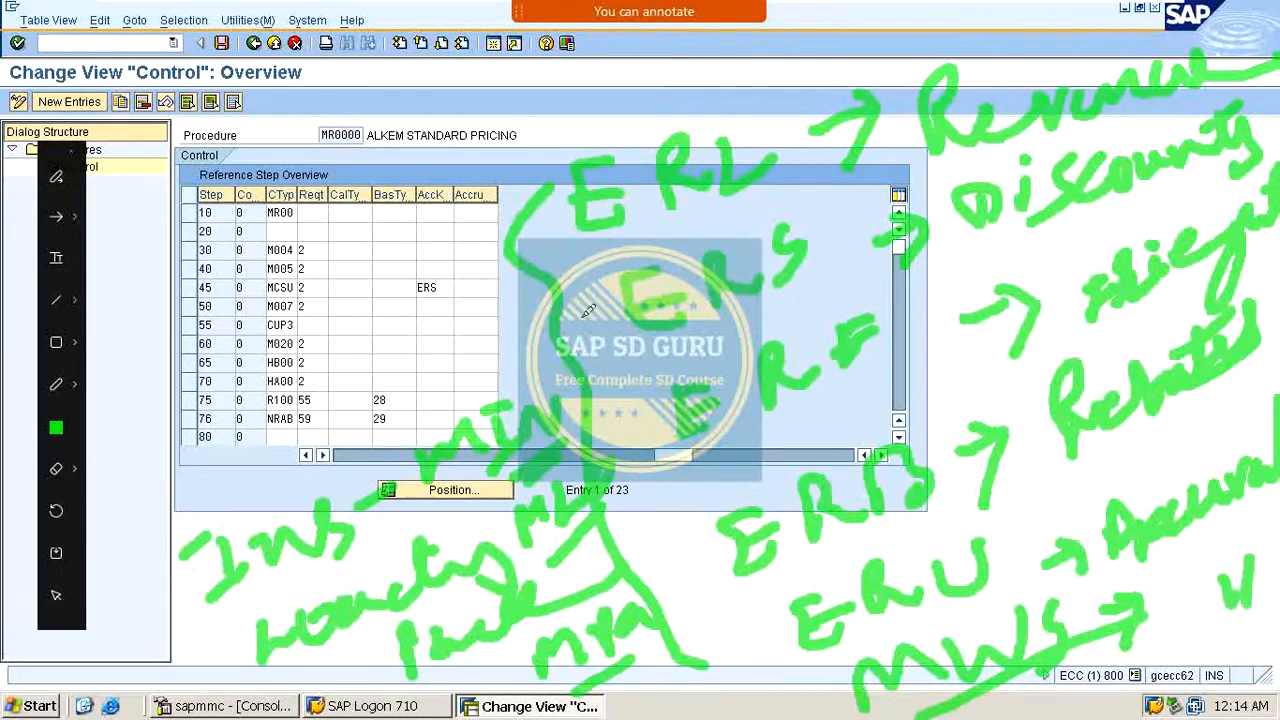
drag(437, 172, 474, 142)
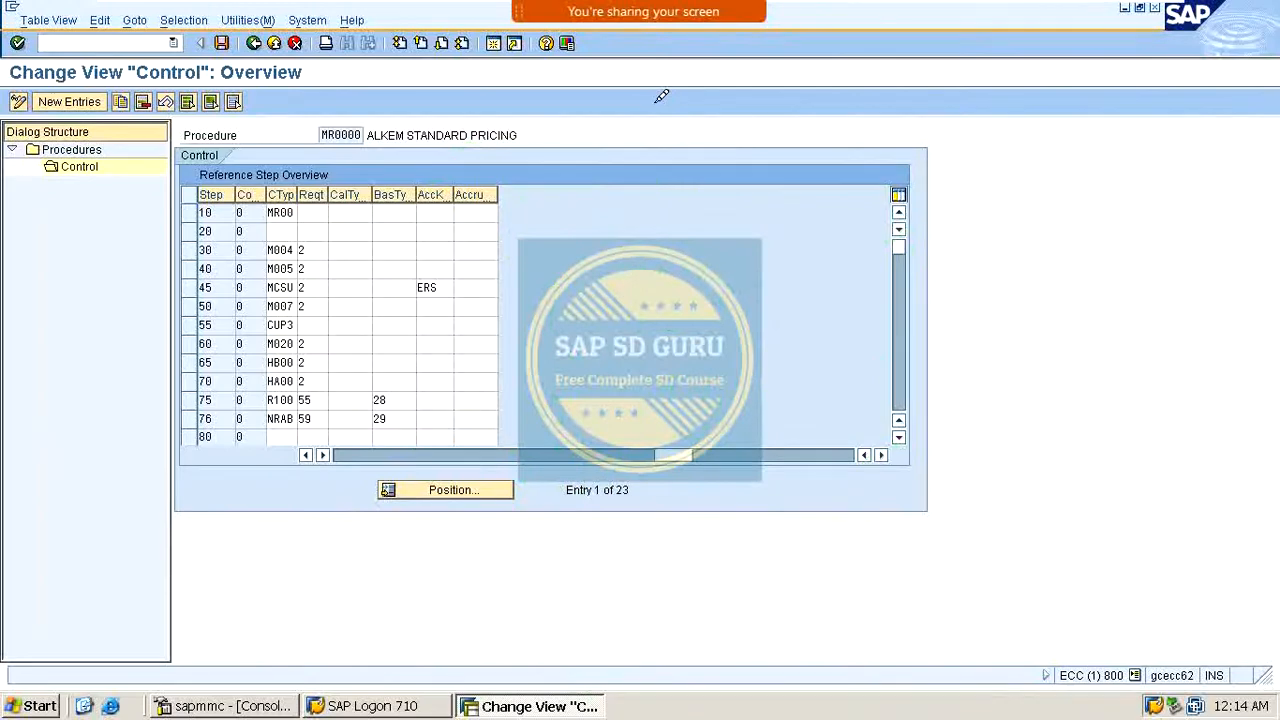
Step: Leave the pricing procedure control view and return to the SAP Easy Access menu
mouse_move(660, 66)
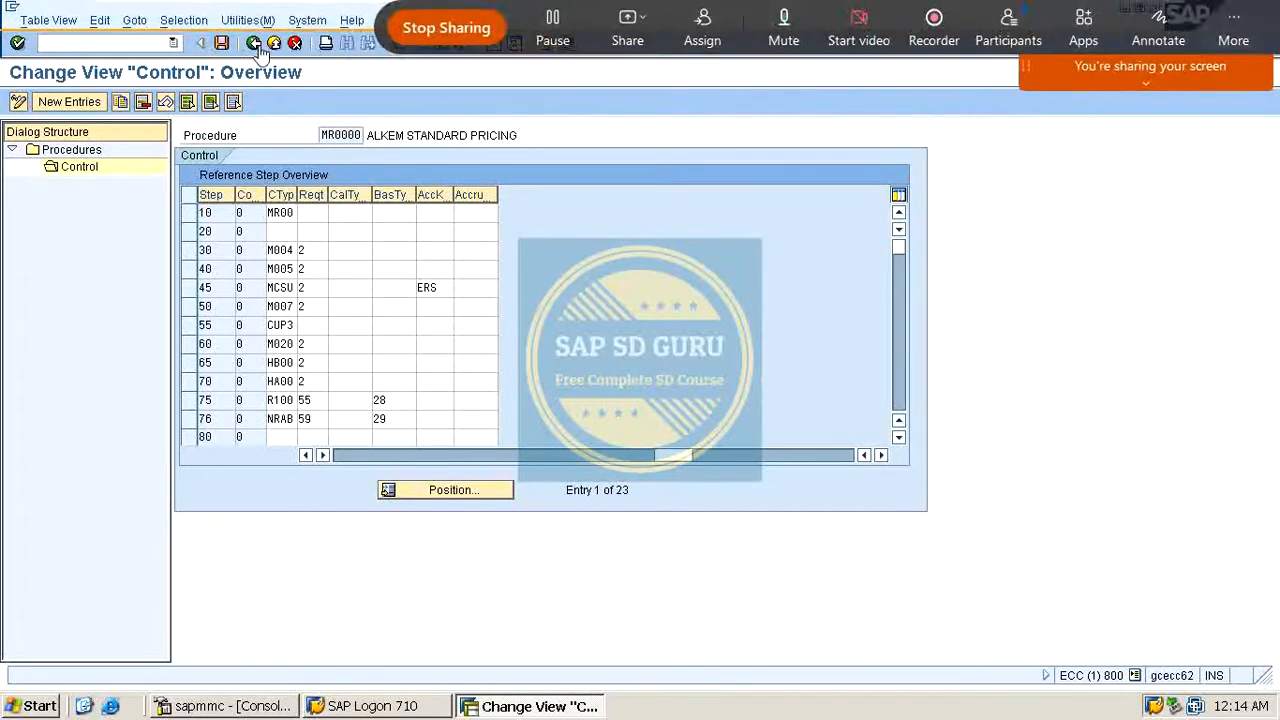
click(255, 44)
click(255, 44)
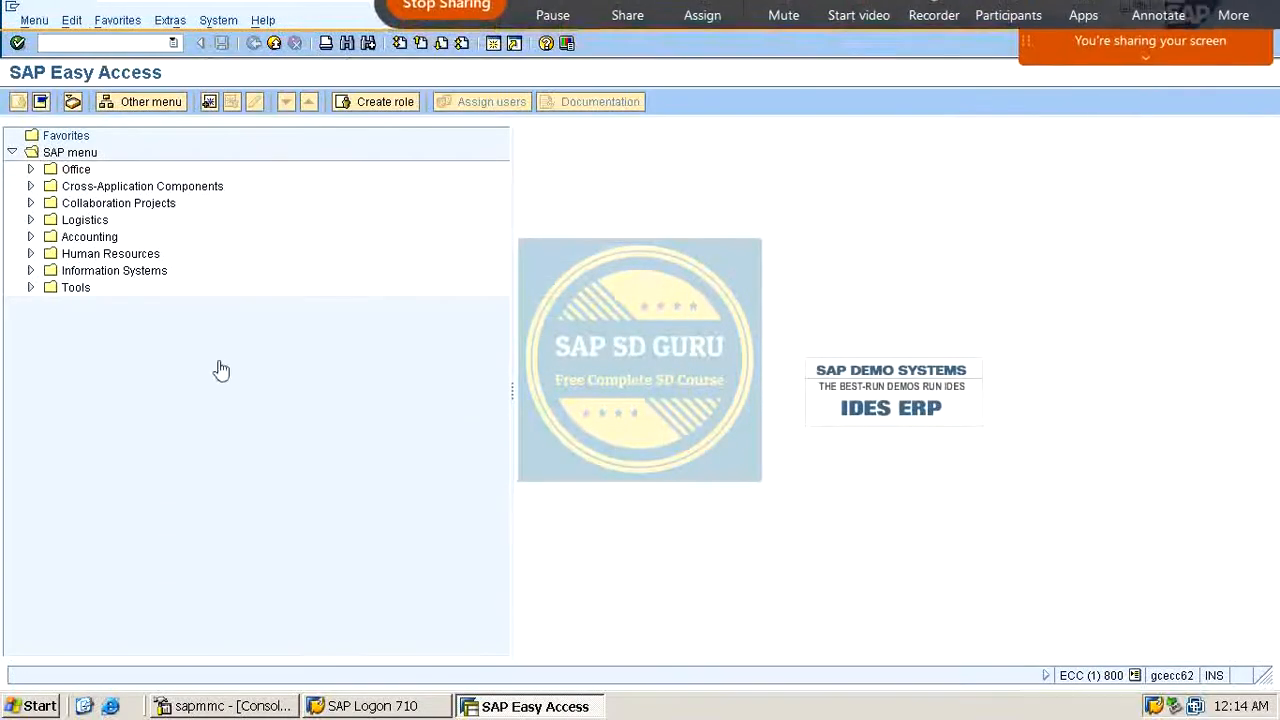
click(1160, 34)
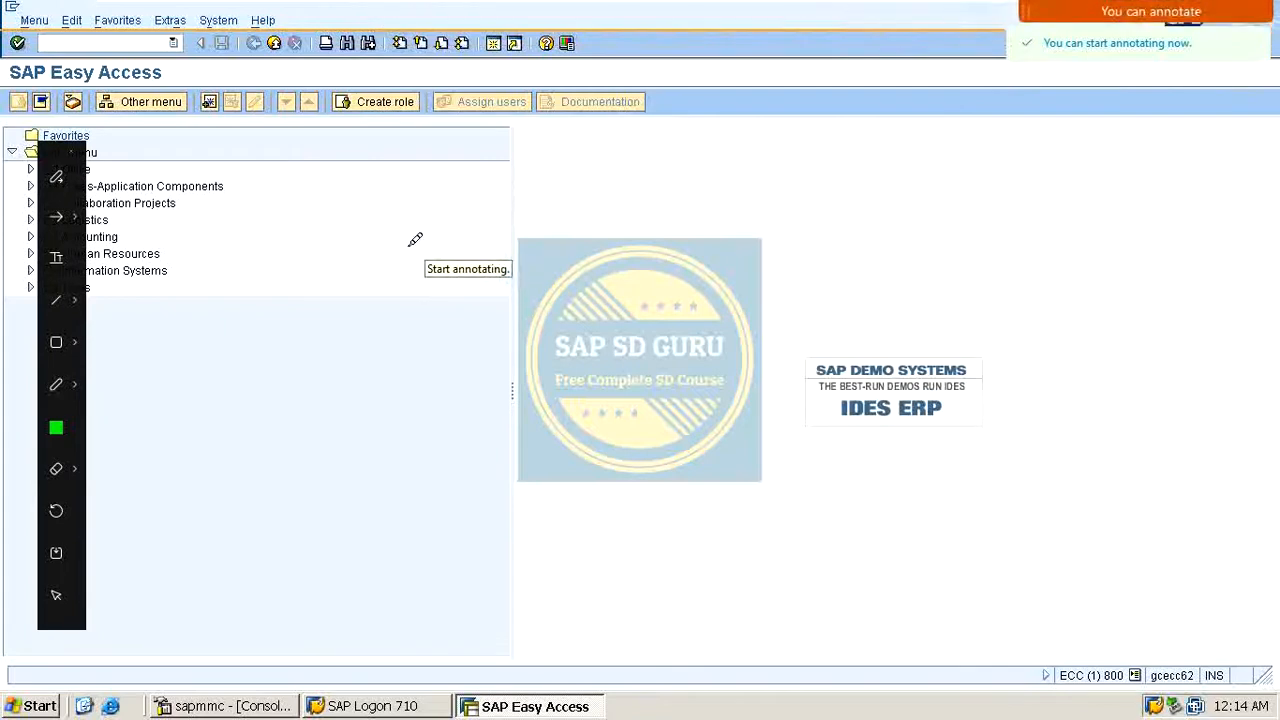
drag(405, 210, 392, 248)
mouse_move(490, 236)
mouse_down()
mouse_move(486, 157)
mouse_move(557, 190)
mouse_move(600, 145)
mouse_move(600, 185)
mouse_up()
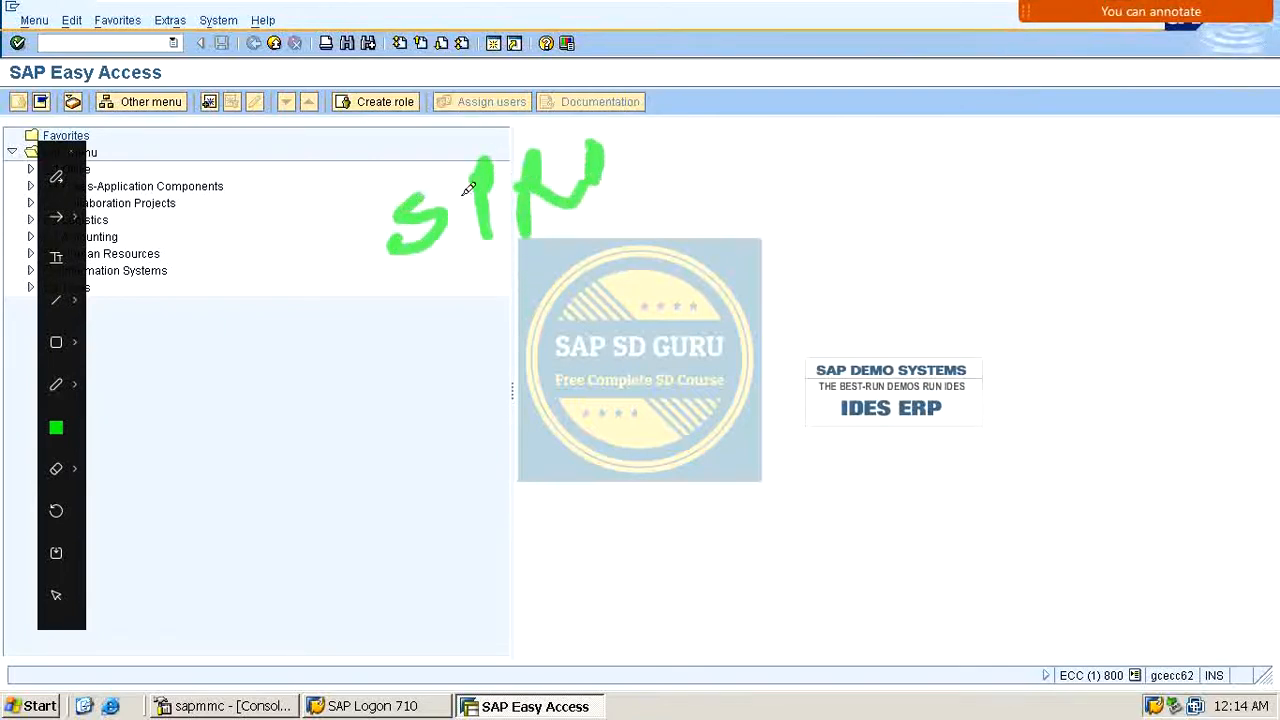
mouse_move(476, 300)
mouse_down()
mouse_move(506, 294)
mouse_move(457, 314)
mouse_up()
mouse_move(510, 375)
mouse_down()
mouse_move(490, 400)
mouse_move(510, 372)
mouse_up()
mouse_move(532, 345)
mouse_down()
mouse_move(534, 380)
mouse_move(575, 345)
mouse_move(635, 330)
mouse_move(644, 350)
mouse_up()
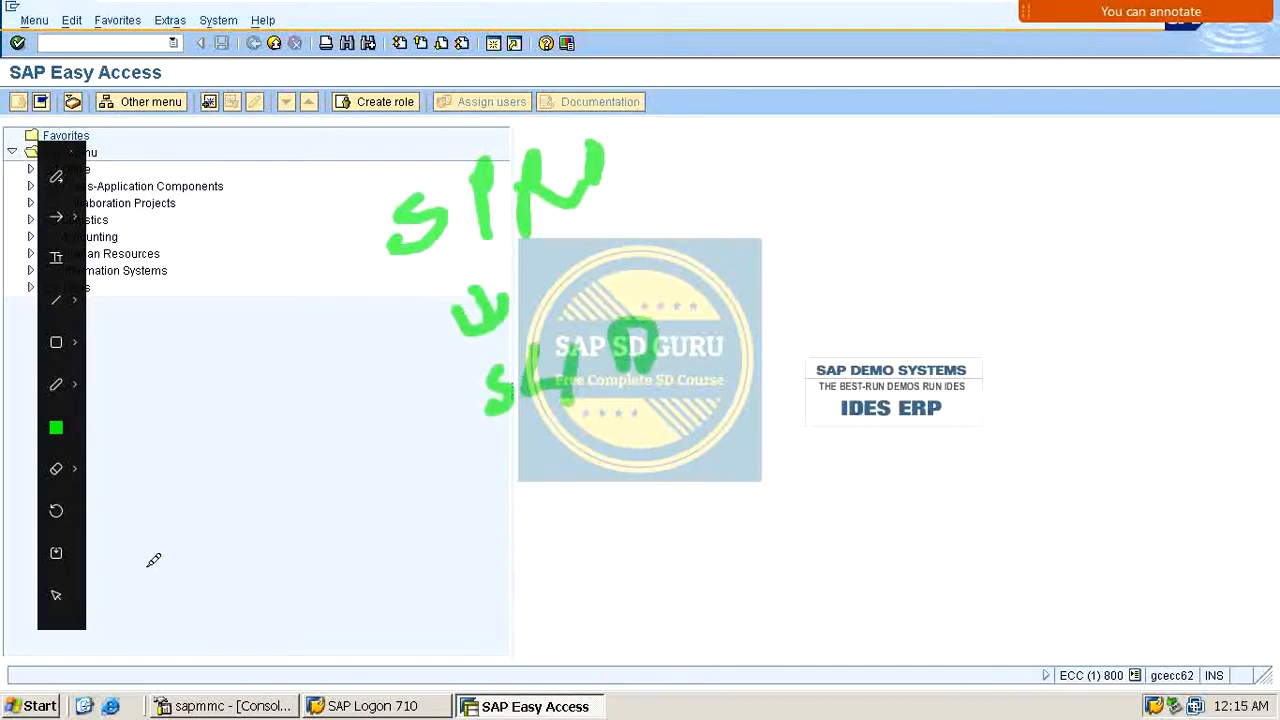
mouse_move(510, 441)
mouse_down()
mouse_move(557, 457)
mouse_move(514, 480)
mouse_move(557, 534)
mouse_move(609, 506)
mouse_move(623, 517)
mouse_move(660, 503)
mouse_move(682, 466)
mouse_move(716, 492)
mouse_up()
drag(758, 440, 766, 434)
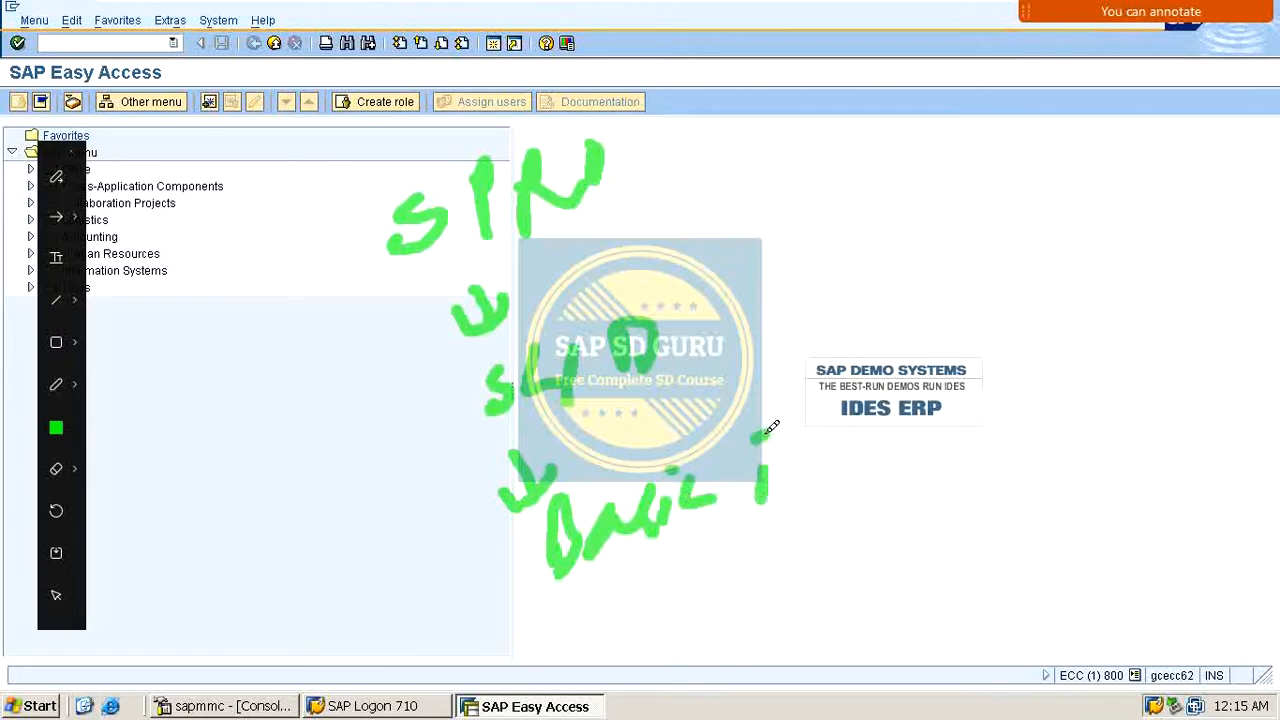
mouse_move(745, 494)
mouse_down()
mouse_move(806, 449)
mouse_move(899, 433)
mouse_up()
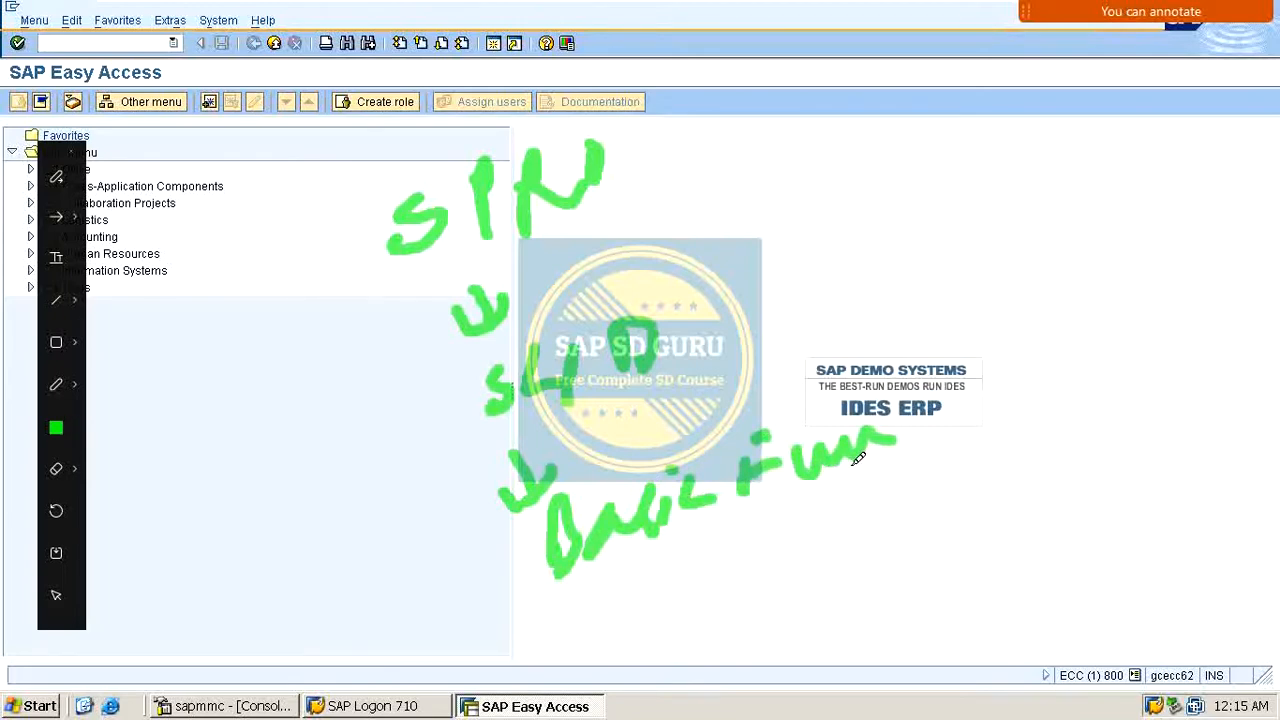
drag(662, 558, 682, 614)
drag(648, 594, 716, 574)
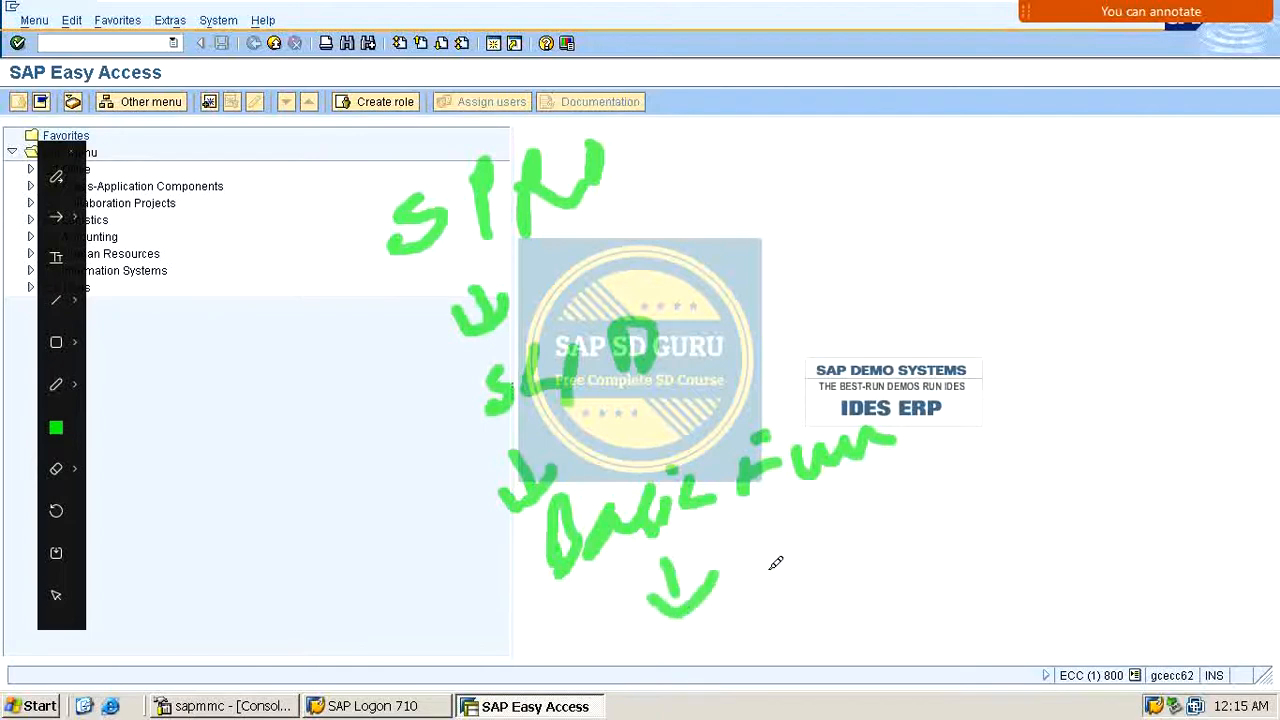
mouse_move(783, 608)
mouse_down()
mouse_move(809, 534)
mouse_move(845, 565)
mouse_up()
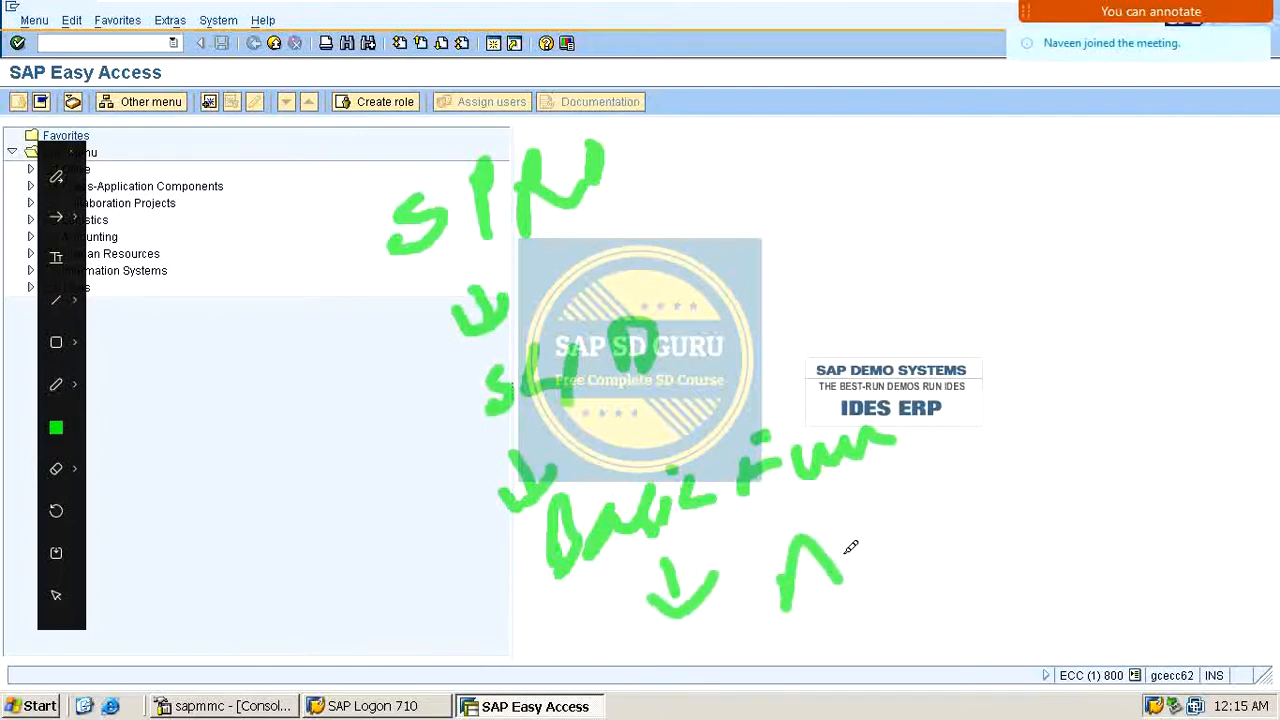
mouse_move(796, 576)
mouse_down()
mouse_move(851, 537)
mouse_move(874, 543)
mouse_move(1035, 483)
mouse_move(1158, 410)
mouse_up()
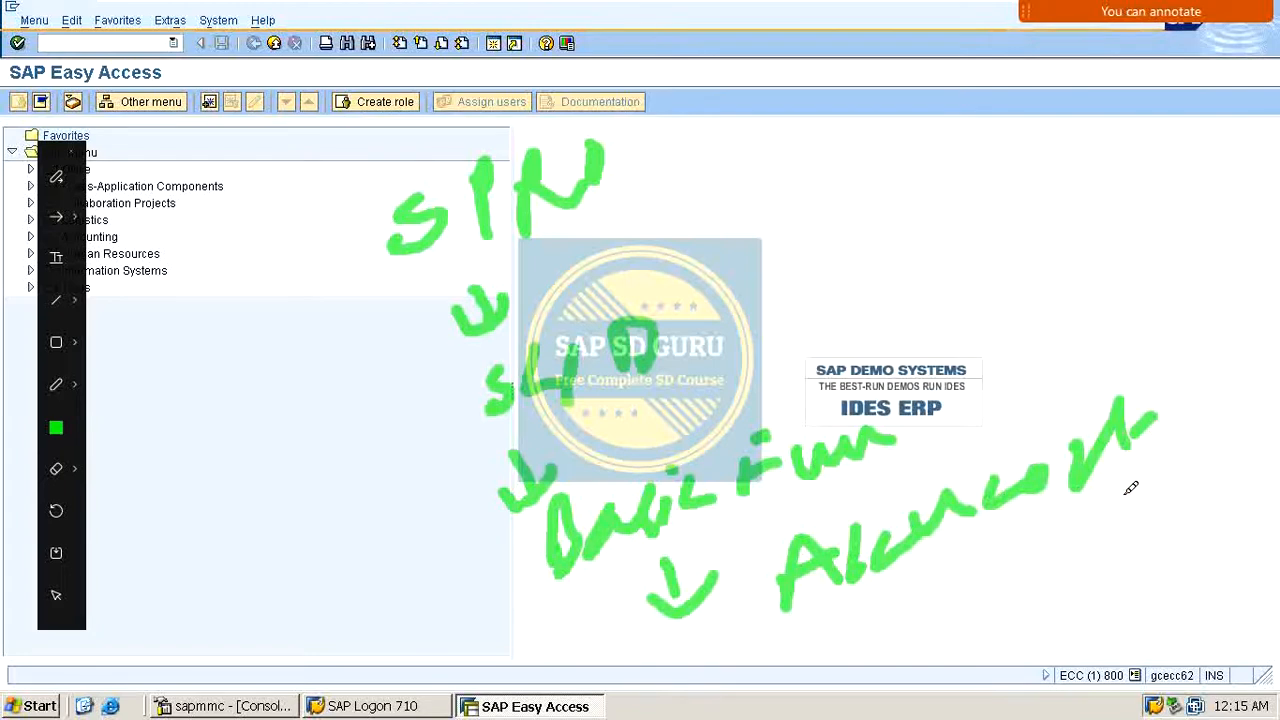
mouse_move(1062, 553)
mouse_down()
mouse_move(1090, 558)
mouse_move(1045, 668)
mouse_move(1152, 606)
mouse_move(1216, 598)
mouse_move(1266, 568)
mouse_up()
mouse_move(294, 177)
mouse_down()
mouse_move(332, 352)
mouse_move(452, 580)
mouse_move(600, 632)
mouse_up()
drag(688, 627, 830, 643)
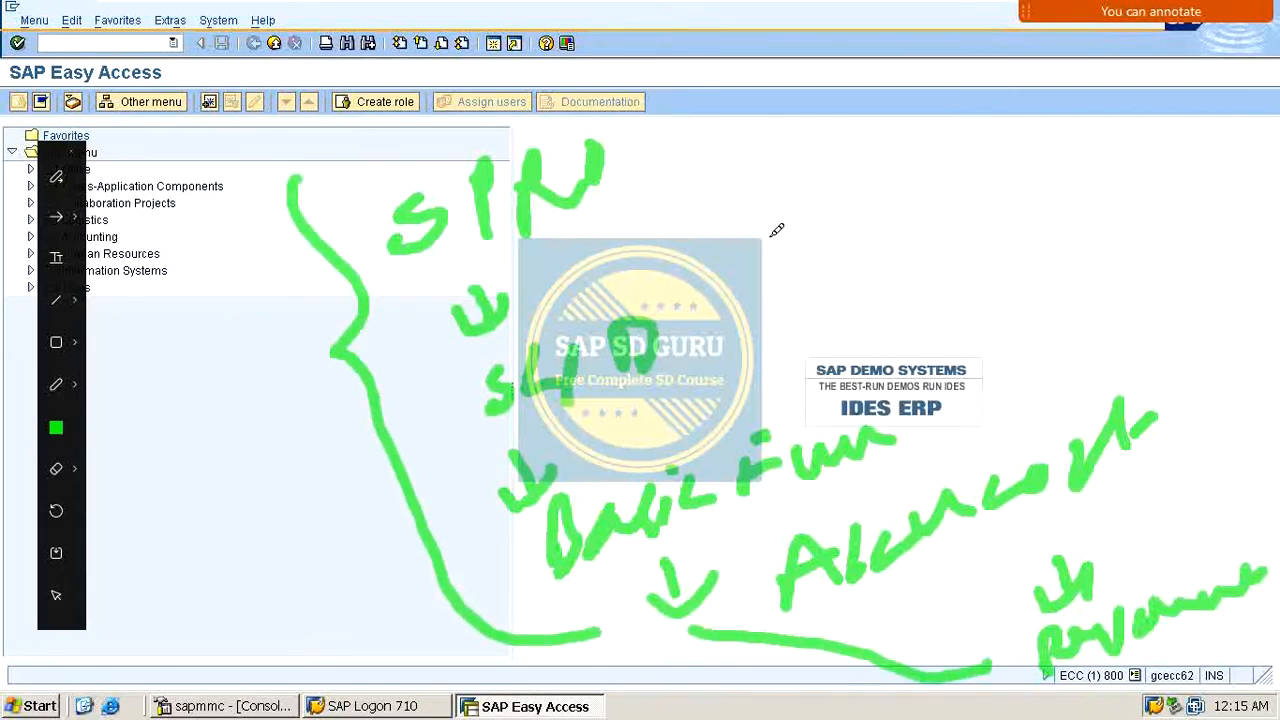
key(Escape)
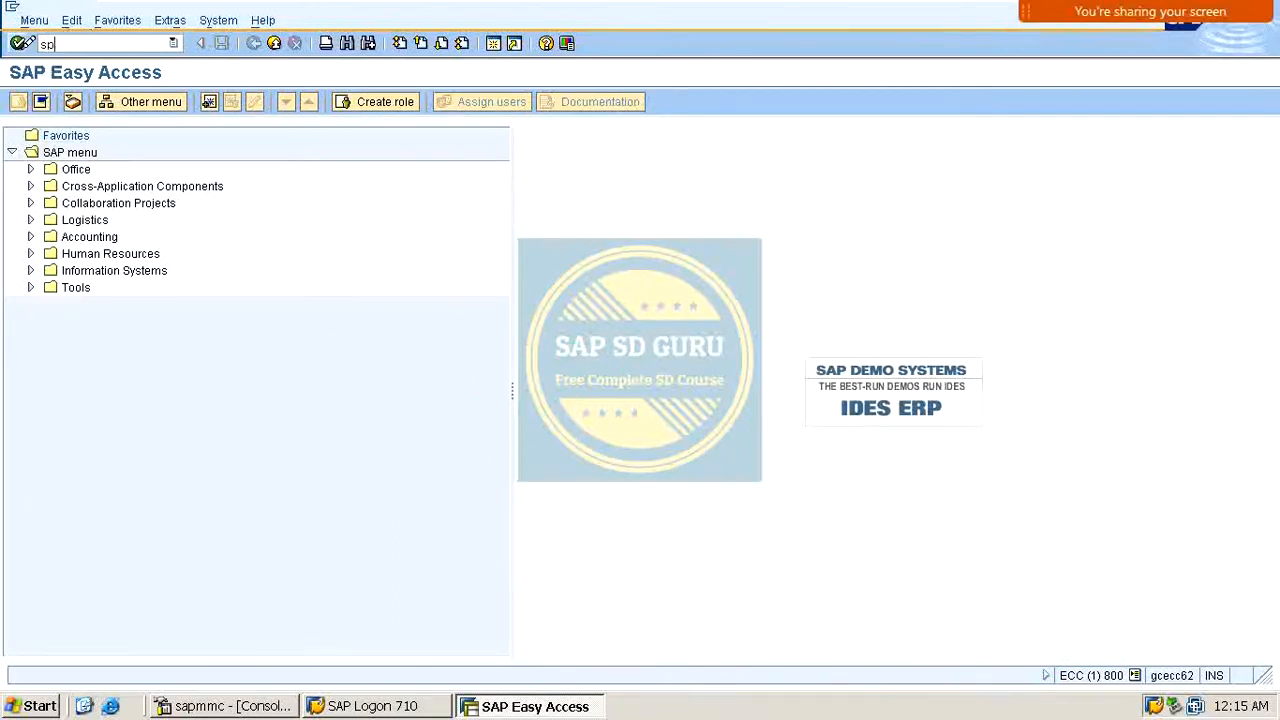
Step: Run the customizing transaction SPRO and open the SAP Reference IMG
click(20, 43)
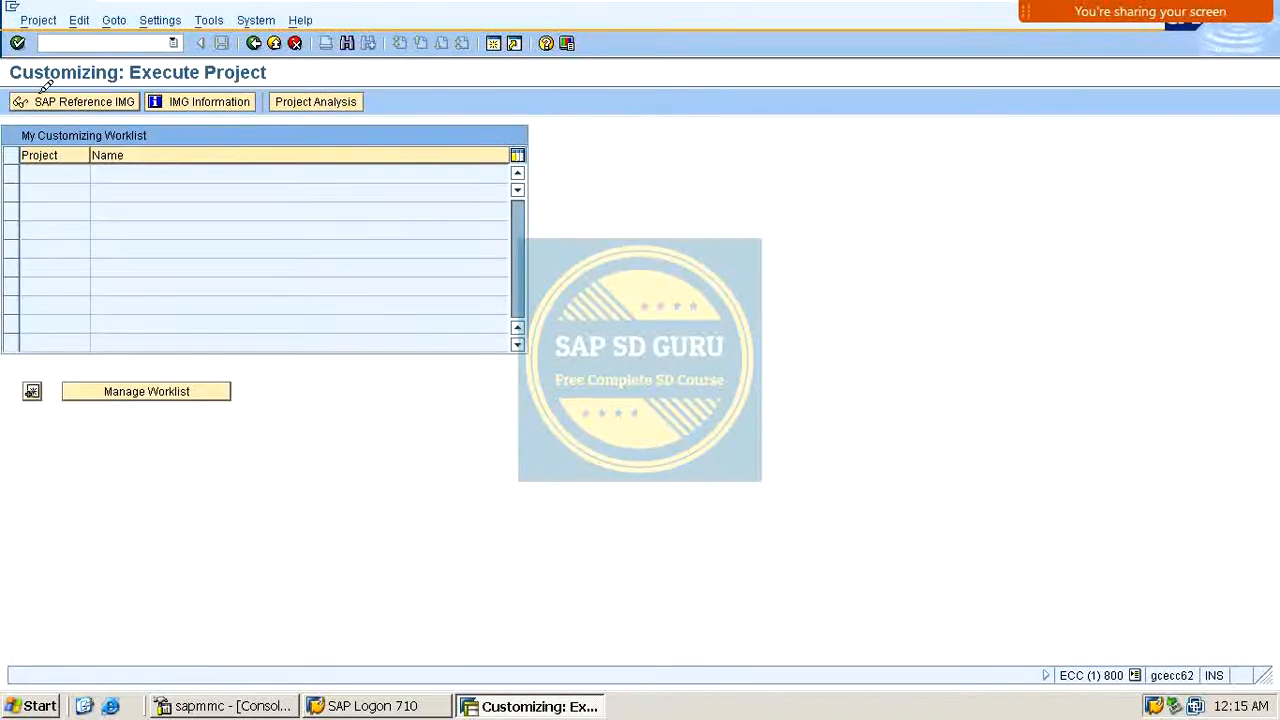
click(45, 90)
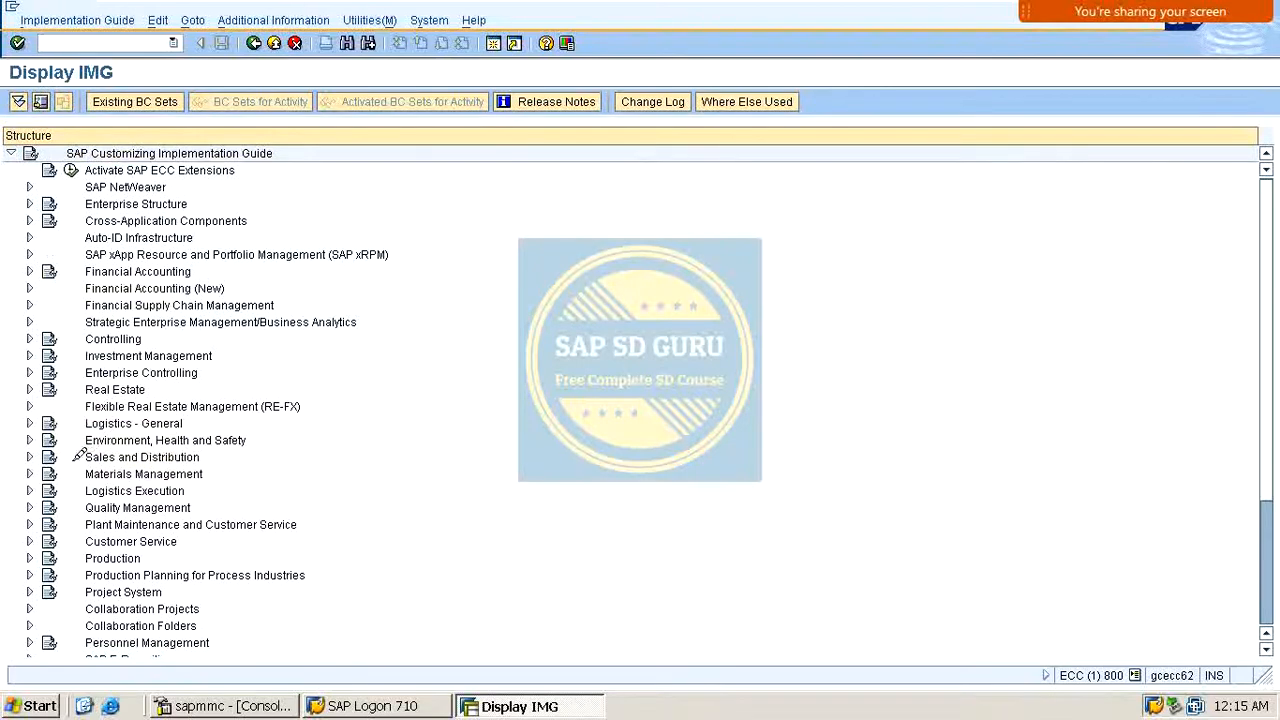
Step: Expand Sales and Distribution, Basic Functions and Account Assignment/Costing in the IMG structure
click(29, 457)
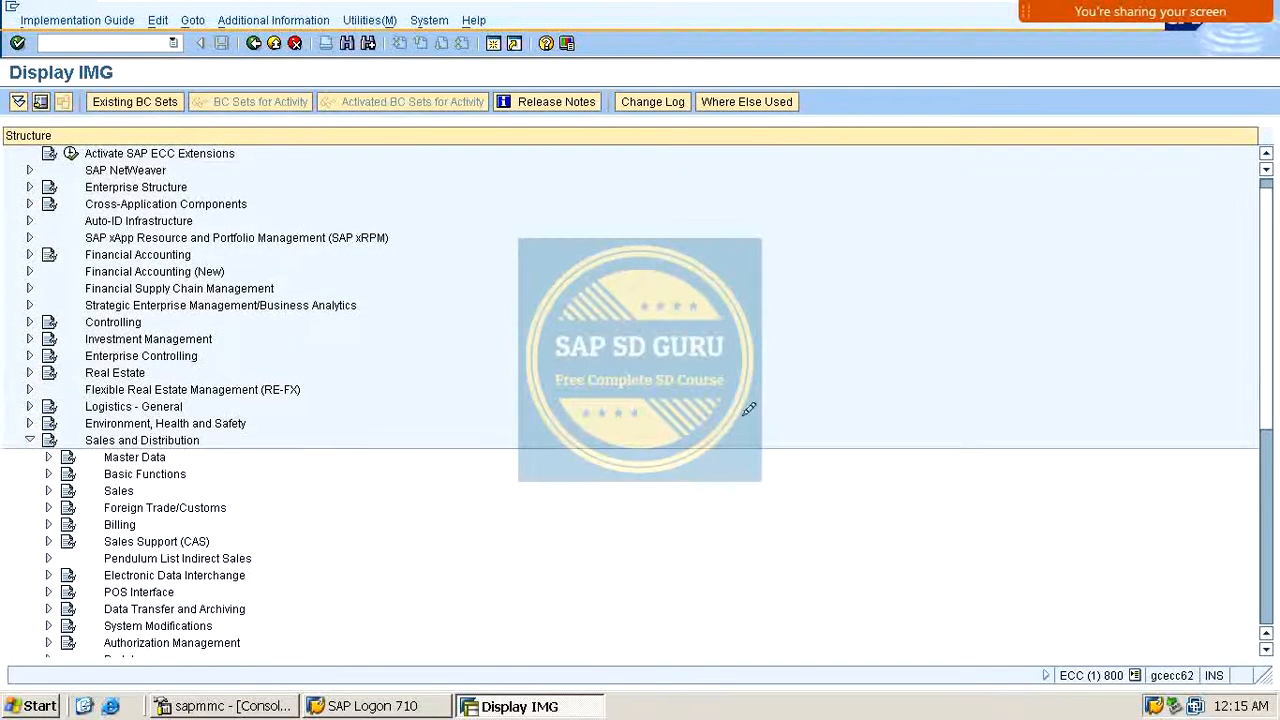
scroll(497, 369, down, 3)
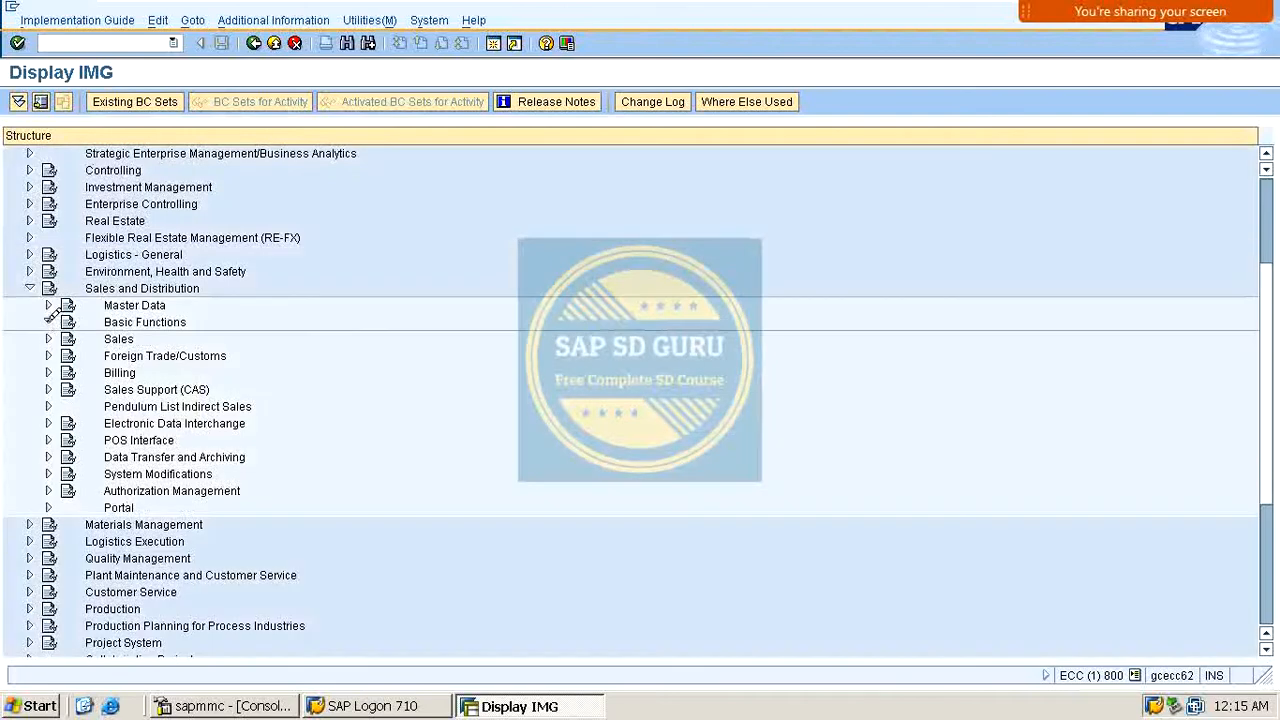
click(48, 322)
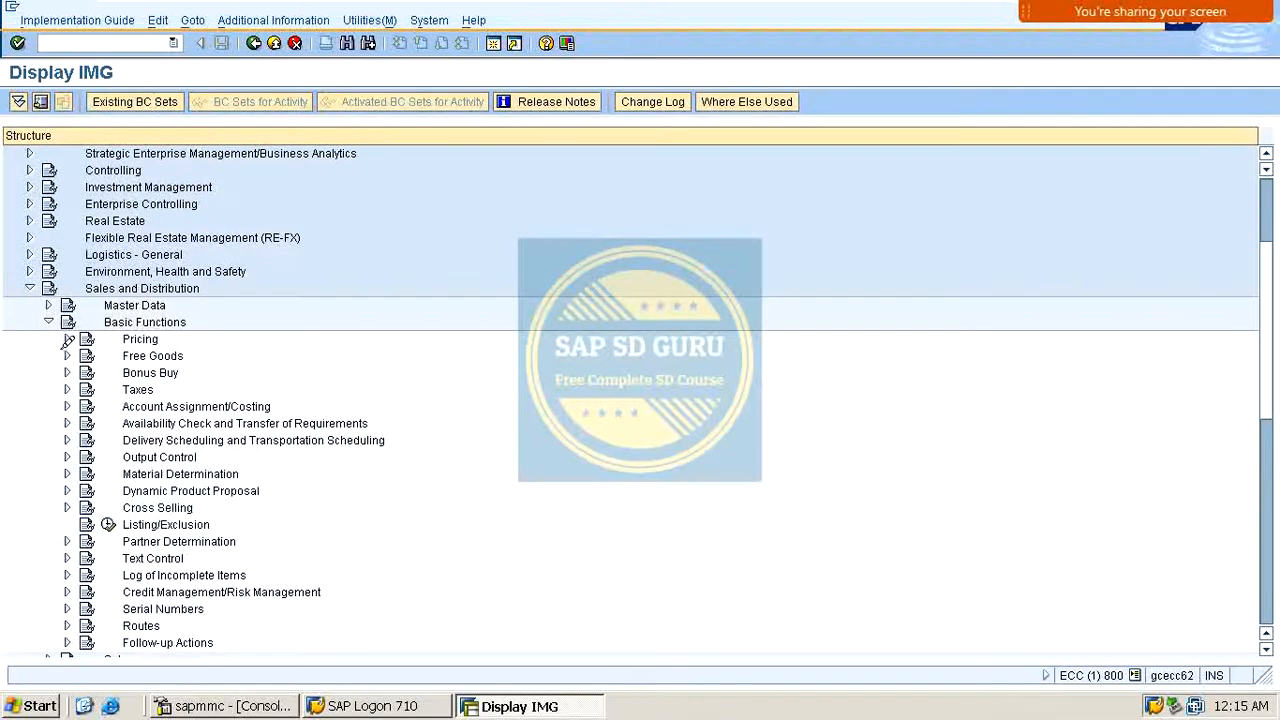
scroll(88, 396, down, 1)
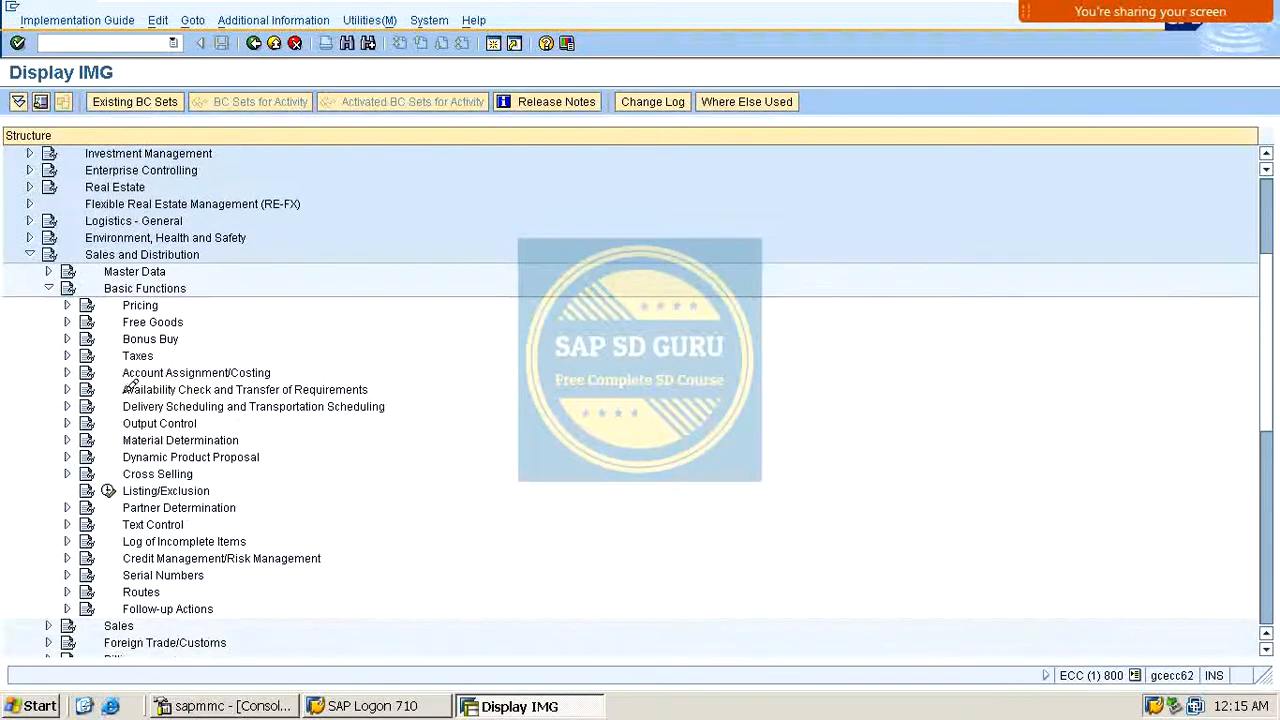
scroll(130, 385, down, 1)
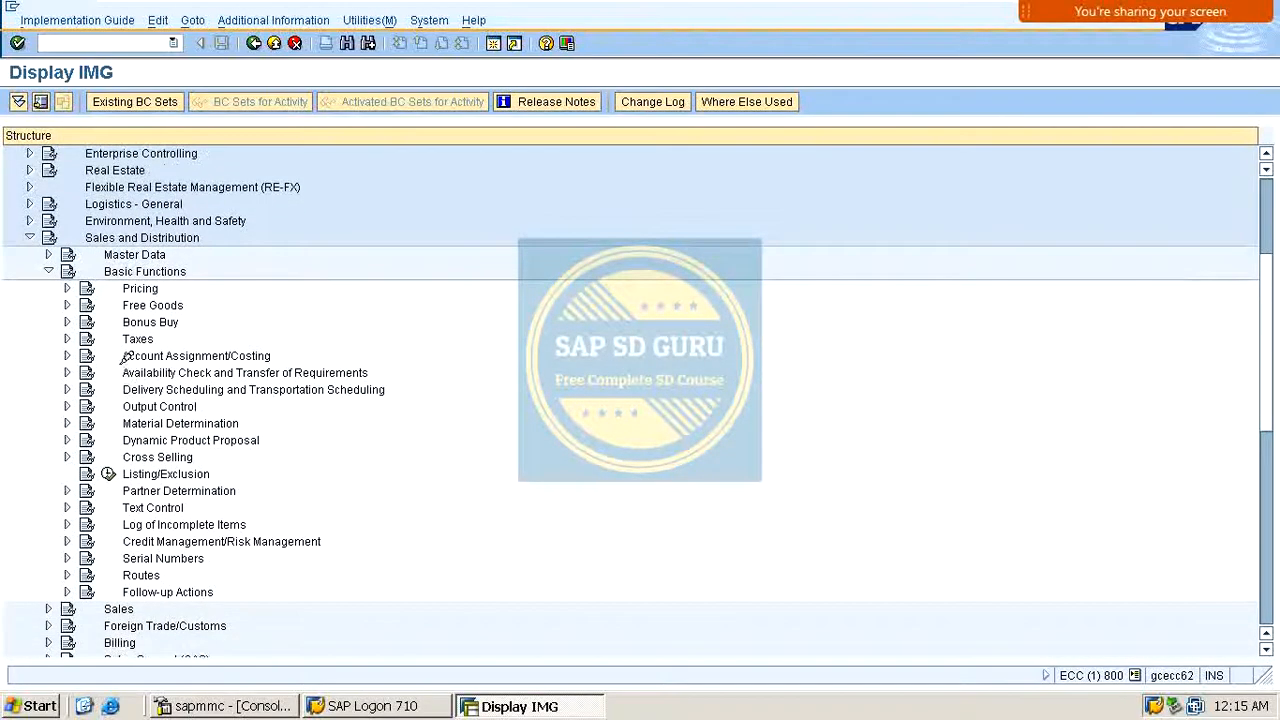
click(67, 356)
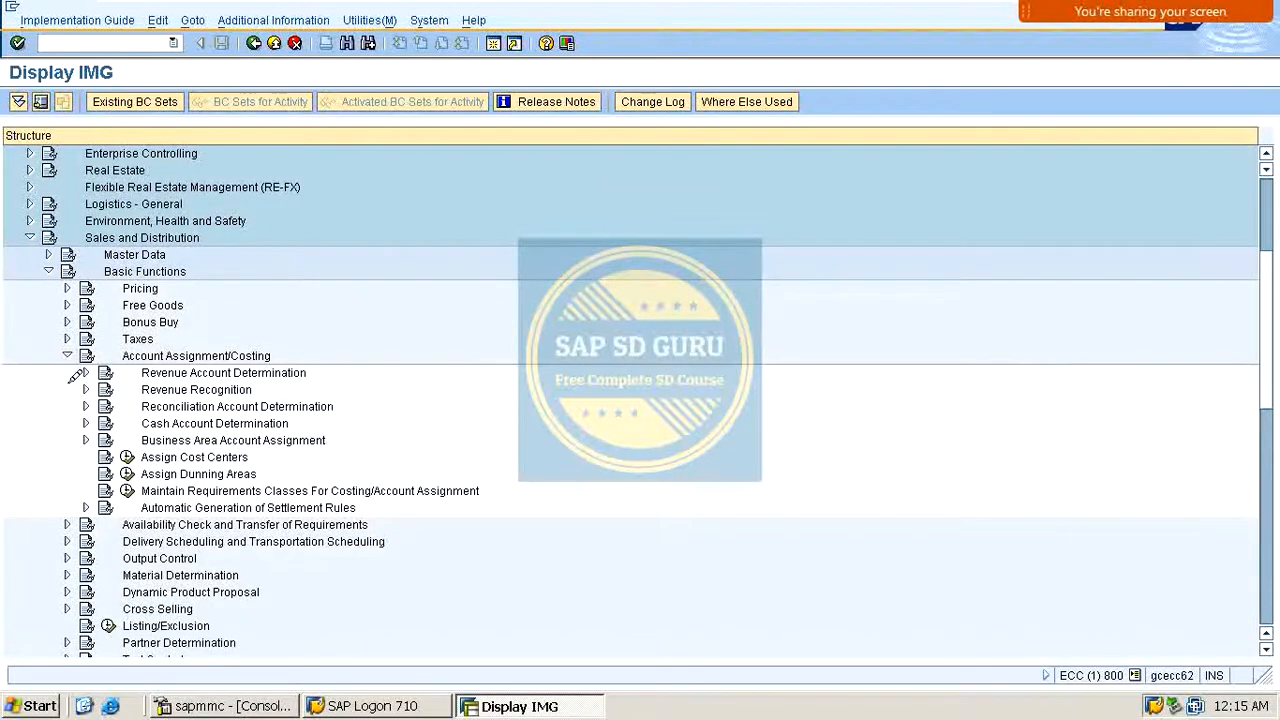
scroll(75, 375, down, 2)
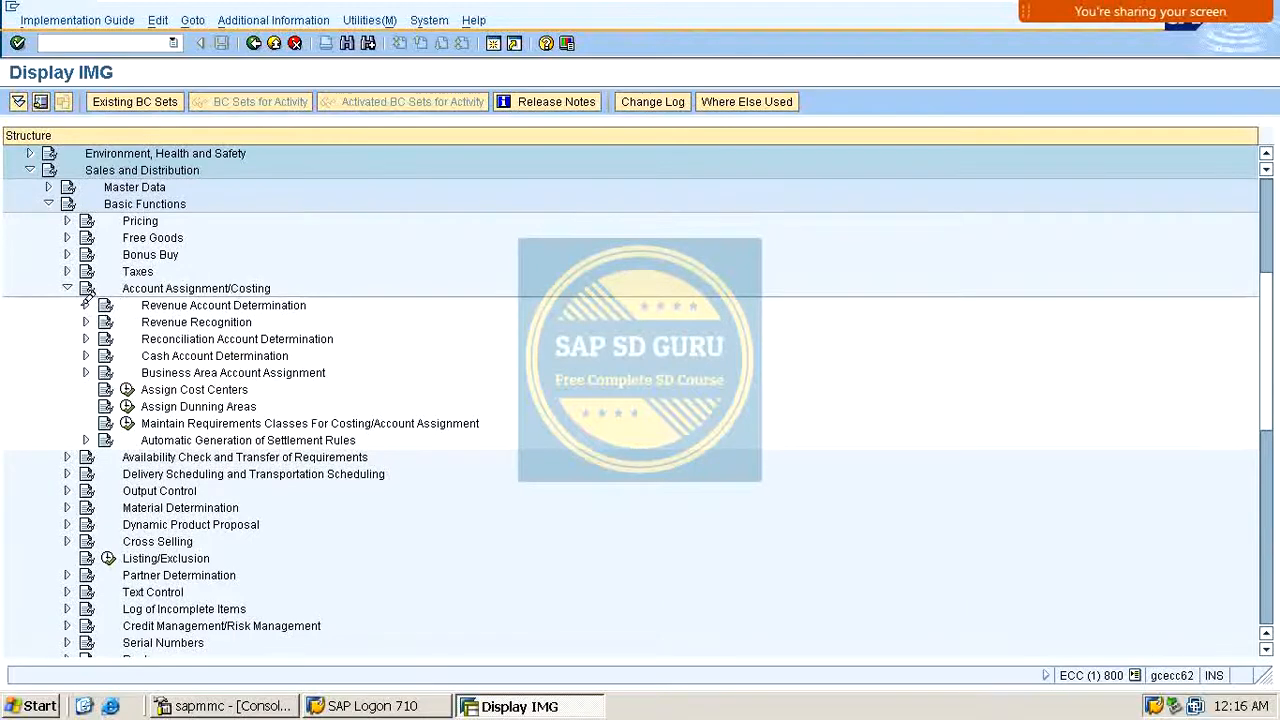
Step: Expand Revenue Account Determination and execute the activity Check Master Data Relevant For Account Assignment
click(86, 305)
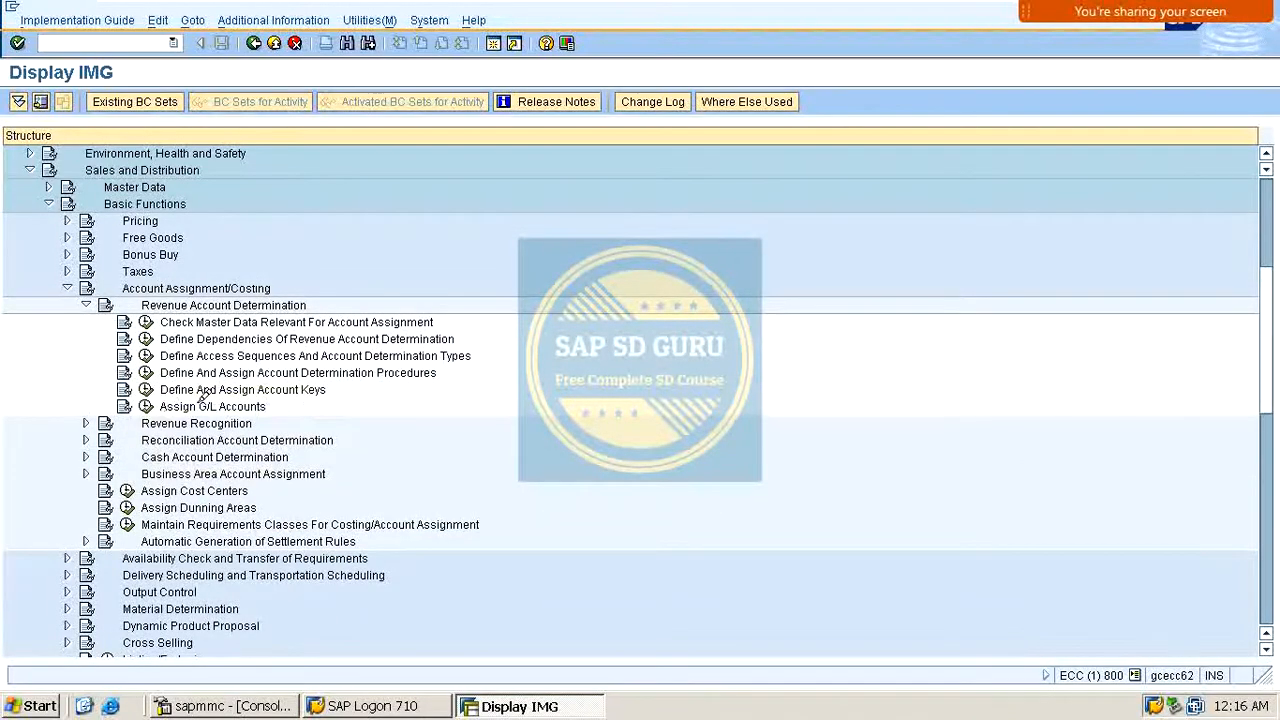
scroll(330, 406, down, 2)
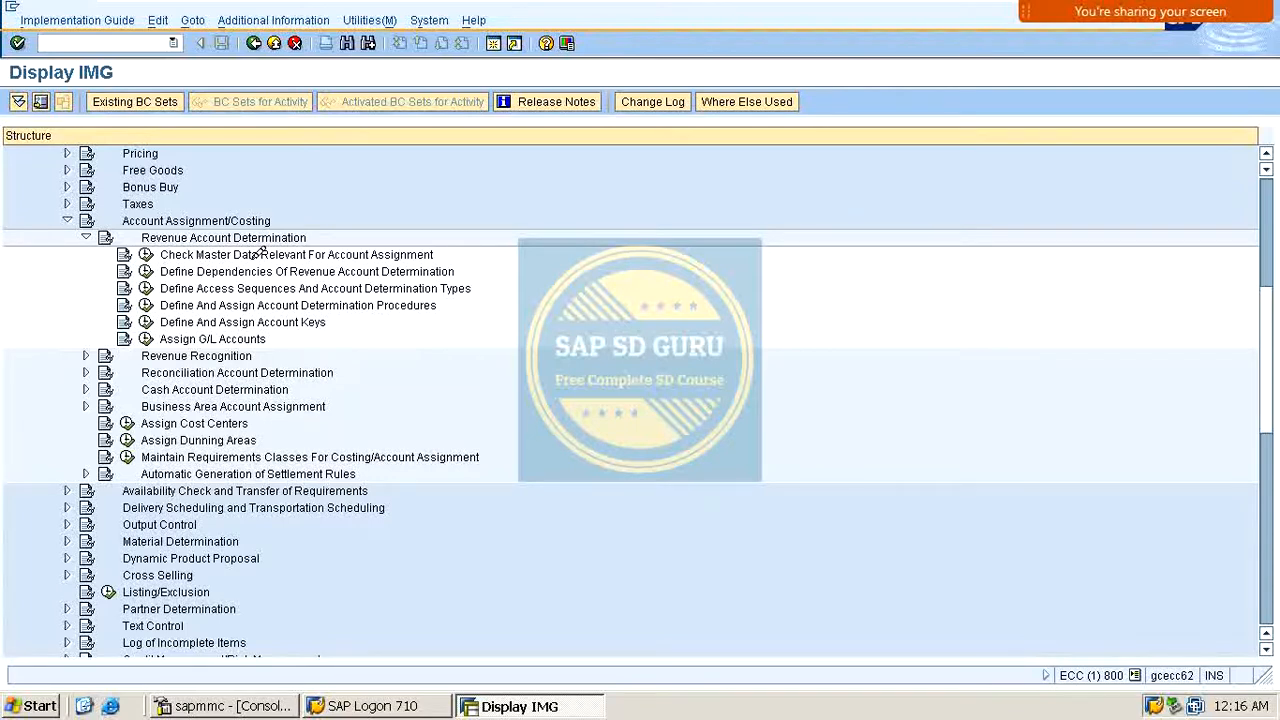
click(146, 254)
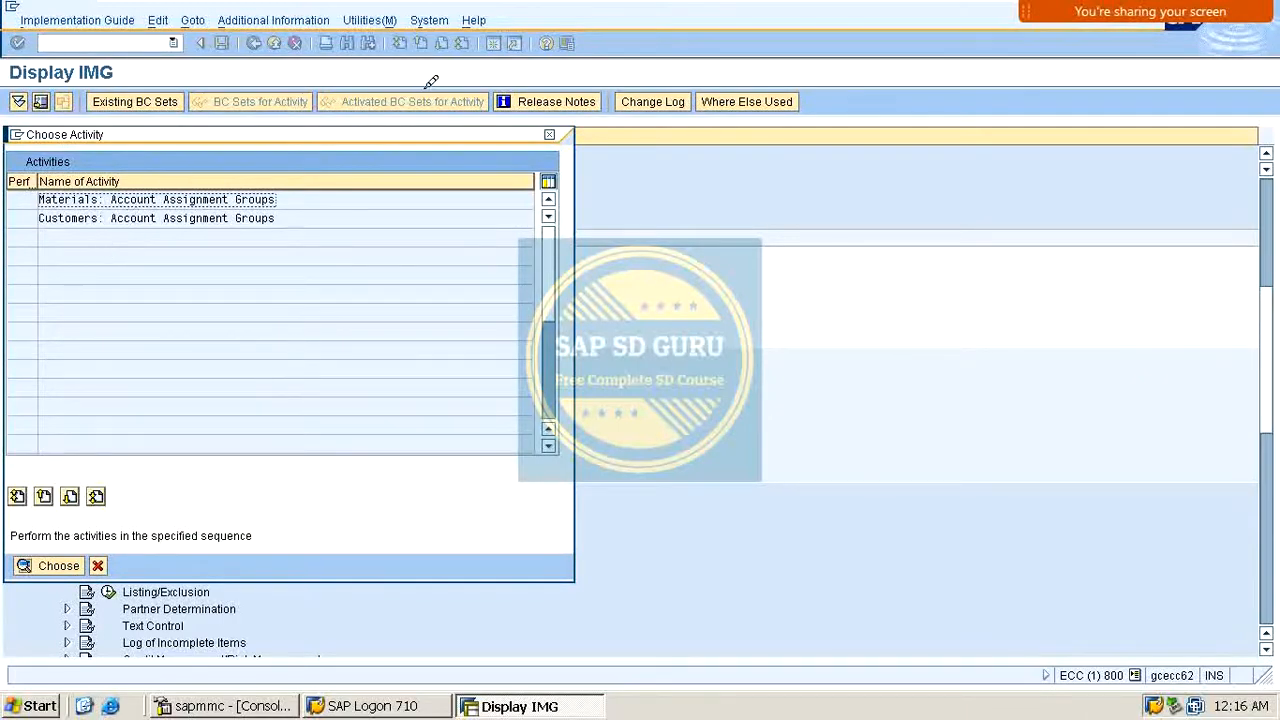
Step: Open the Materials: Account Assignment Groups activity from the Choose Activity dialog
drag(372, 134, 772, 113)
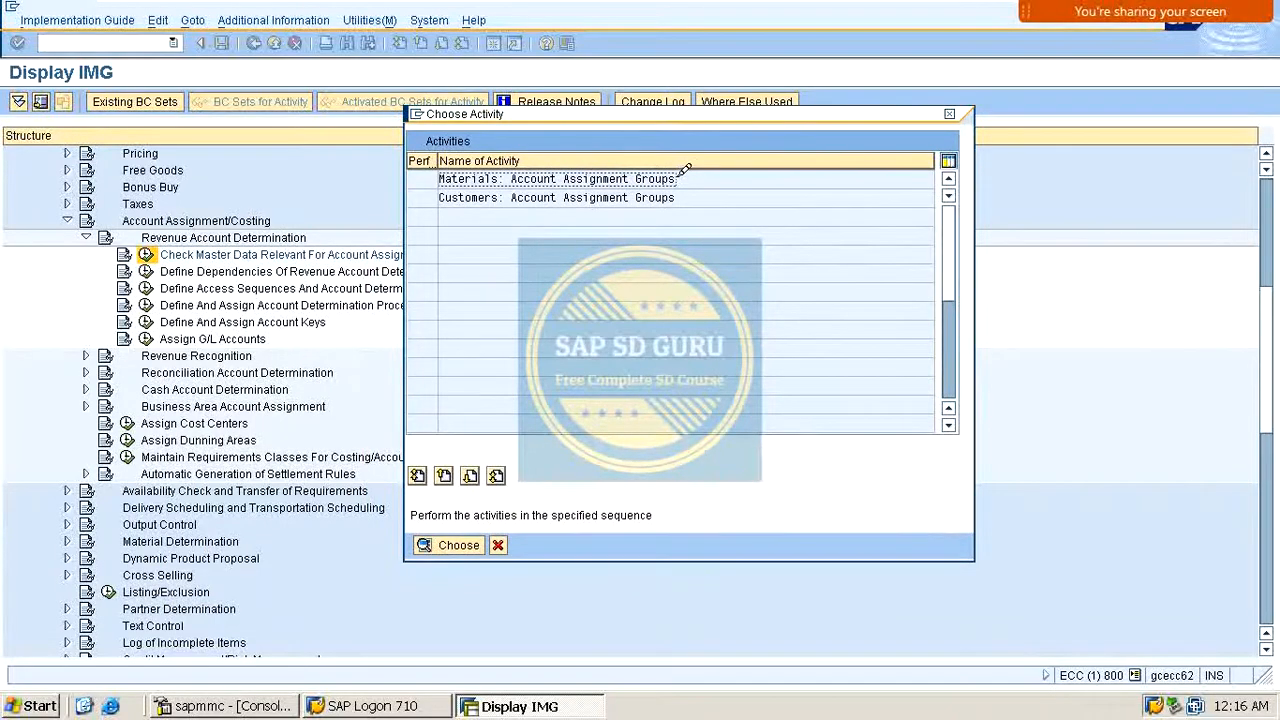
drag(498, 180, 268, 180)
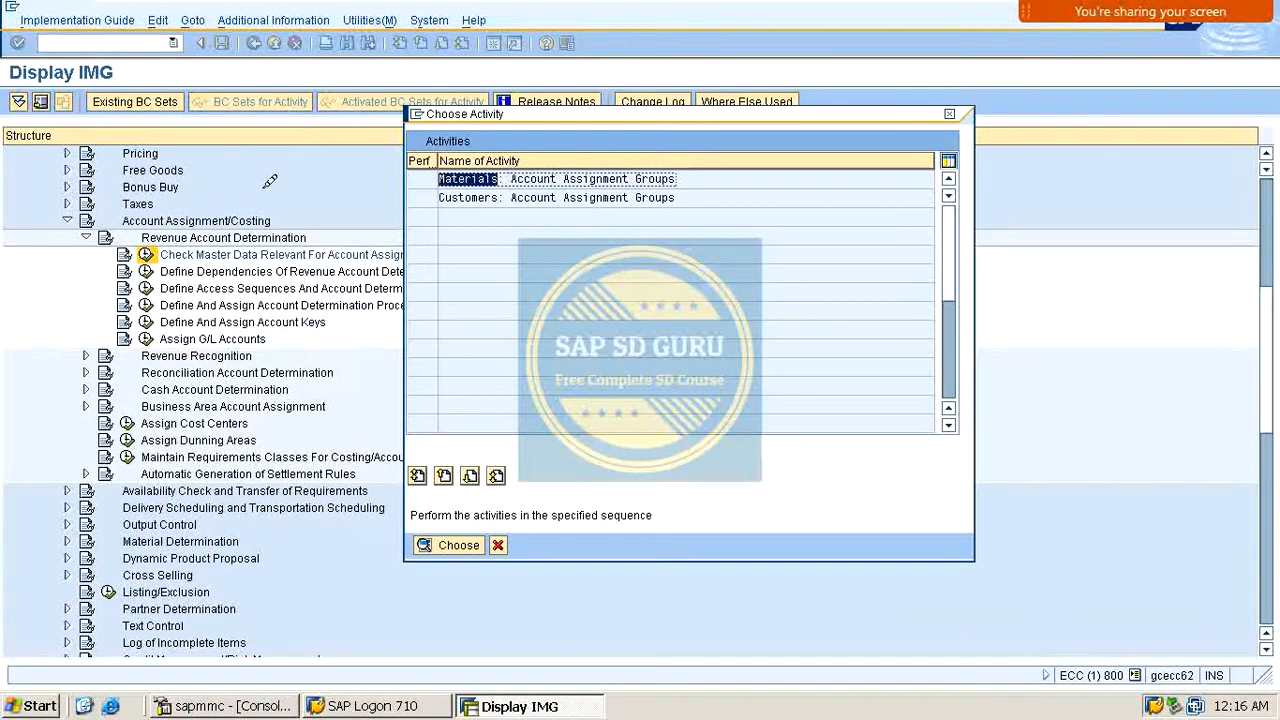
click(650, 195)
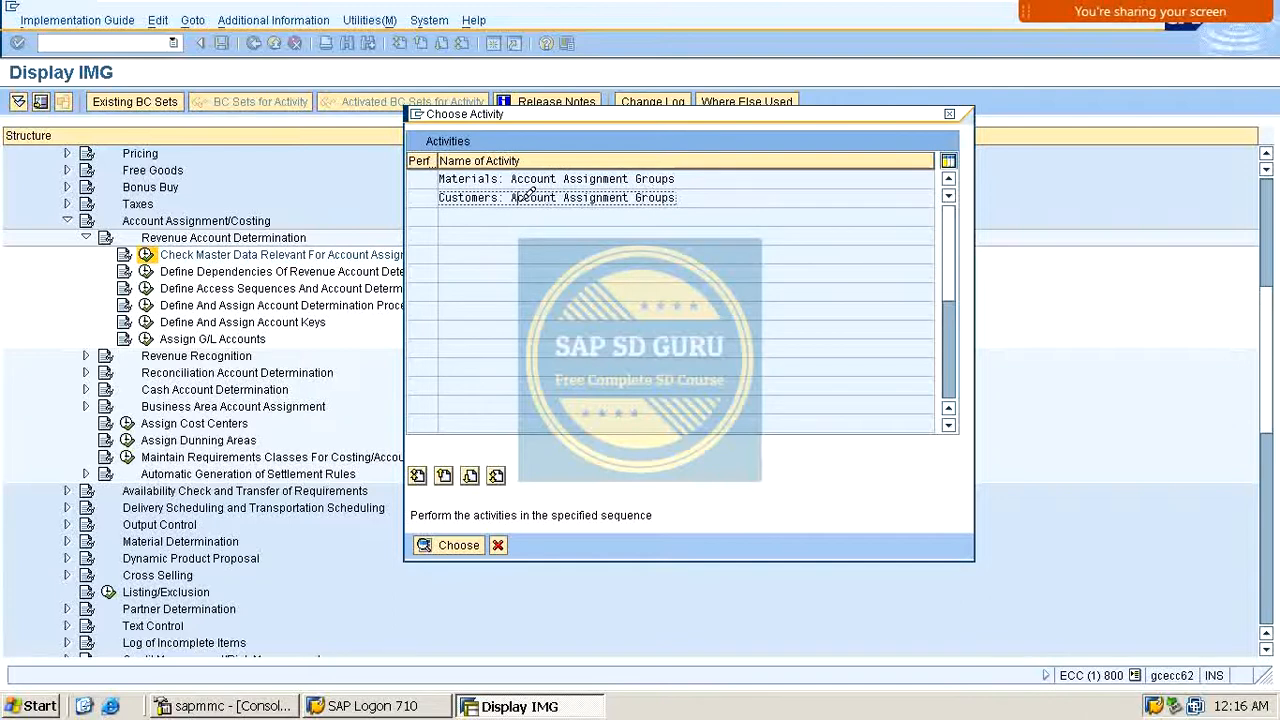
drag(514, 196, 714, 178)
drag(498, 197, 372, 188)
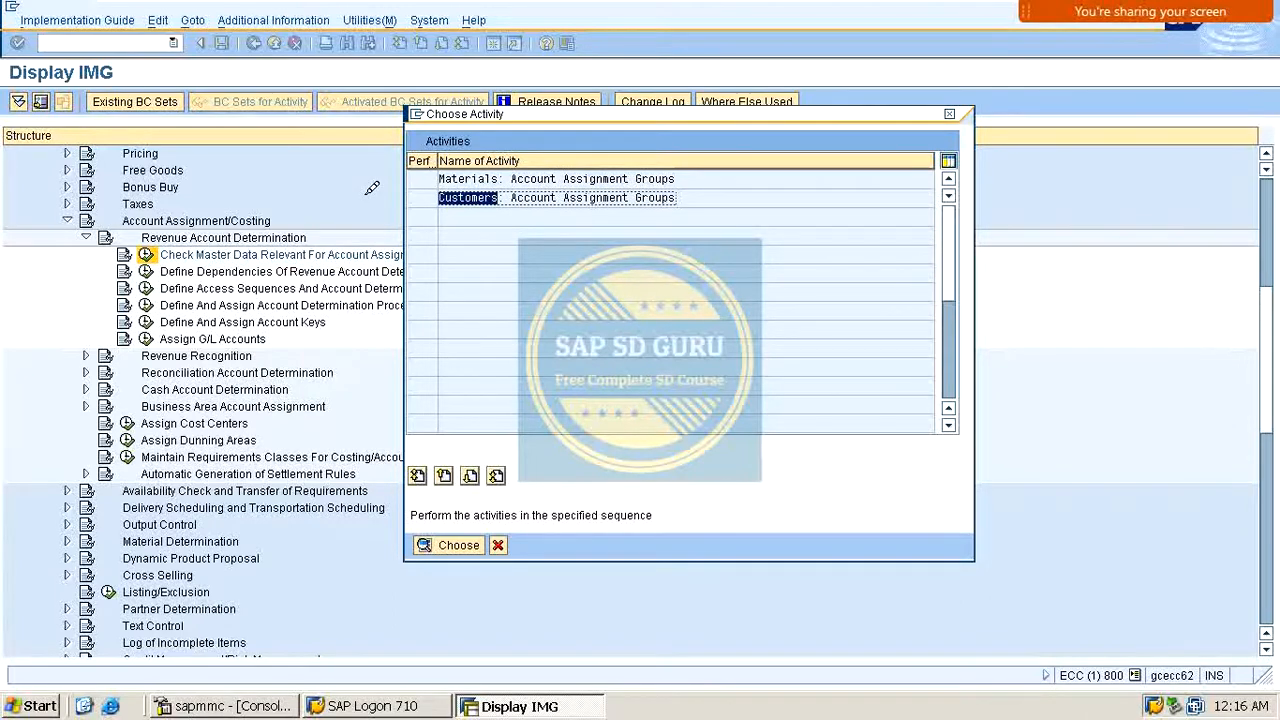
mouse_move(112, 12)
key(Return)
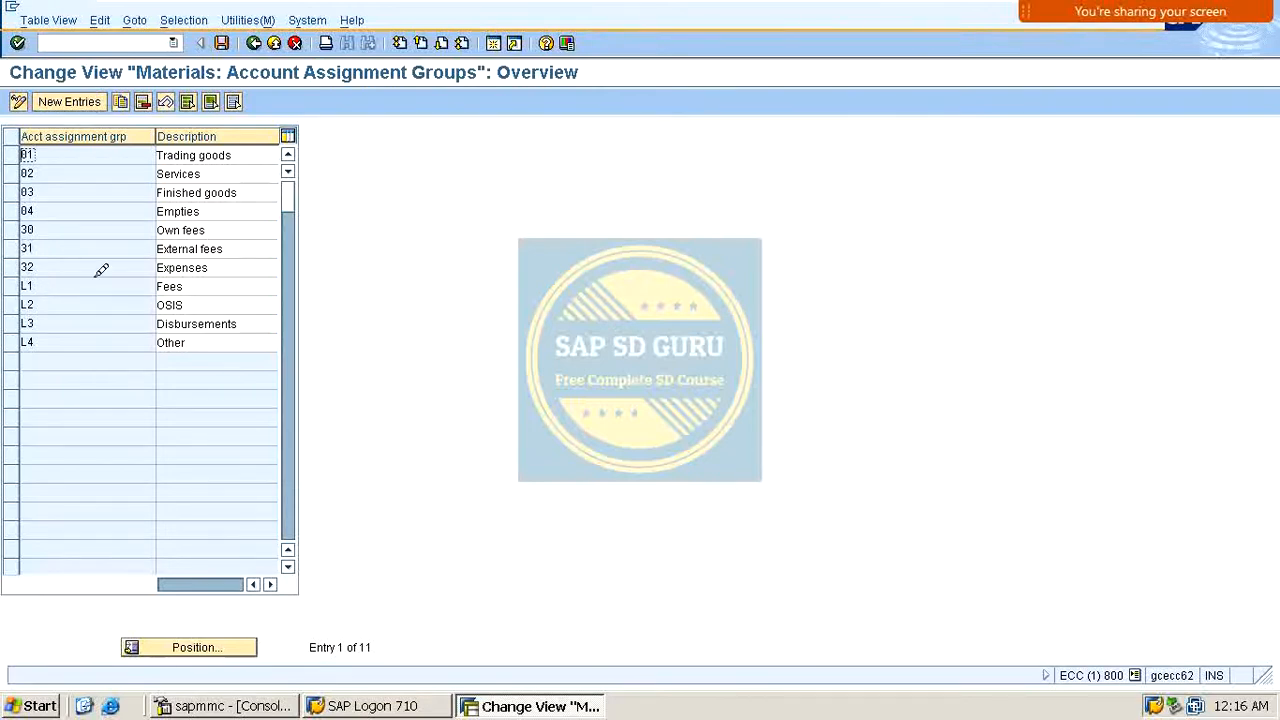
Step: Create a new material account assignment group M2 with description TRADING GOODS
click(69, 101)
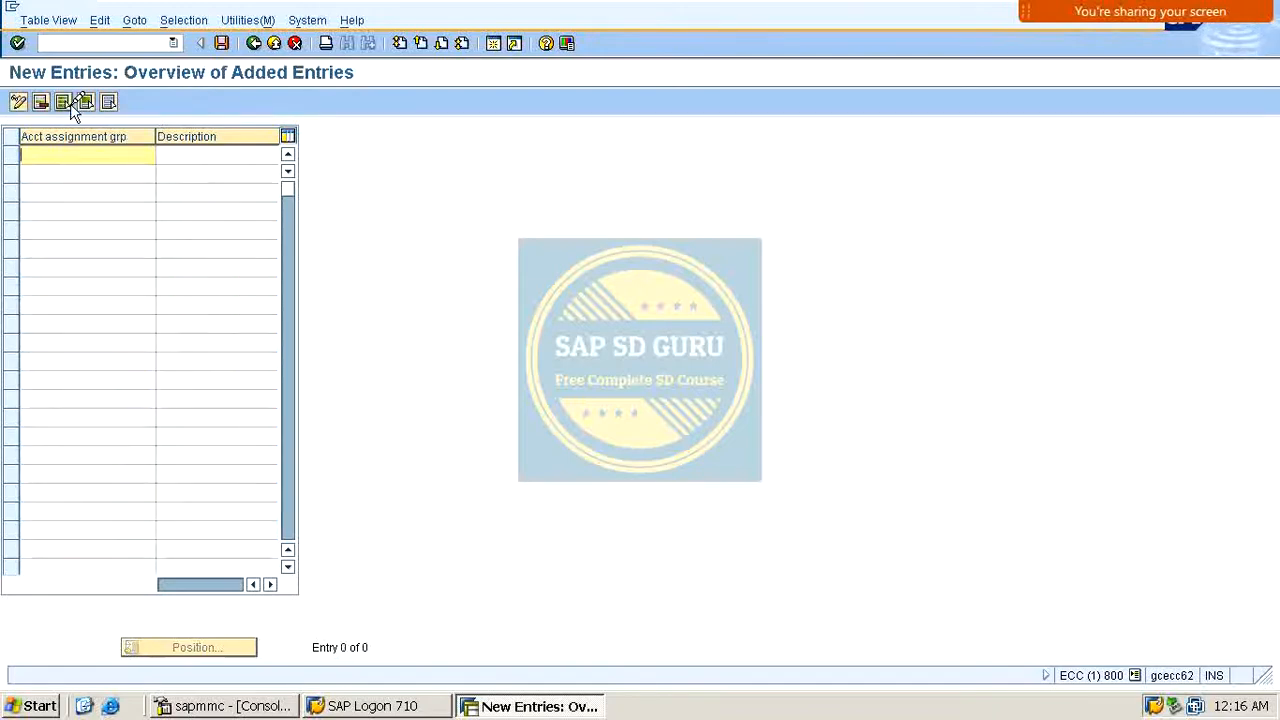
text(M1)
key(Tab)
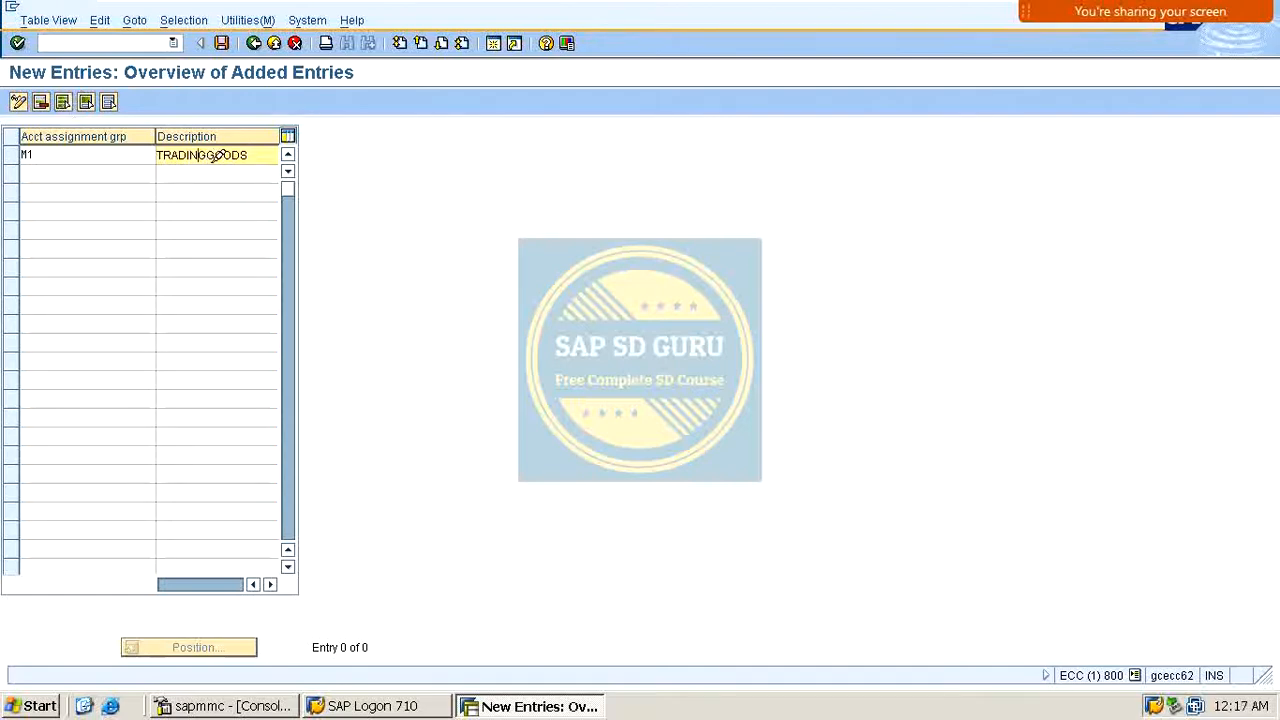
click(108, 158)
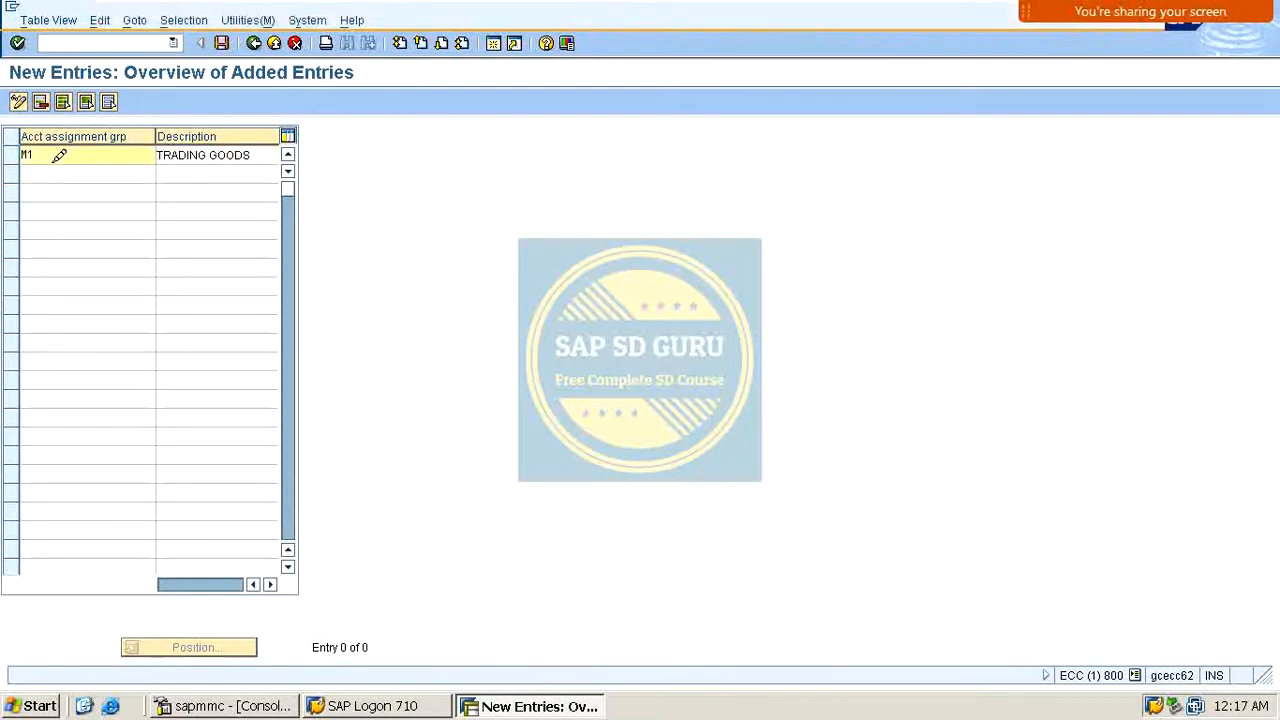
click(77, 186)
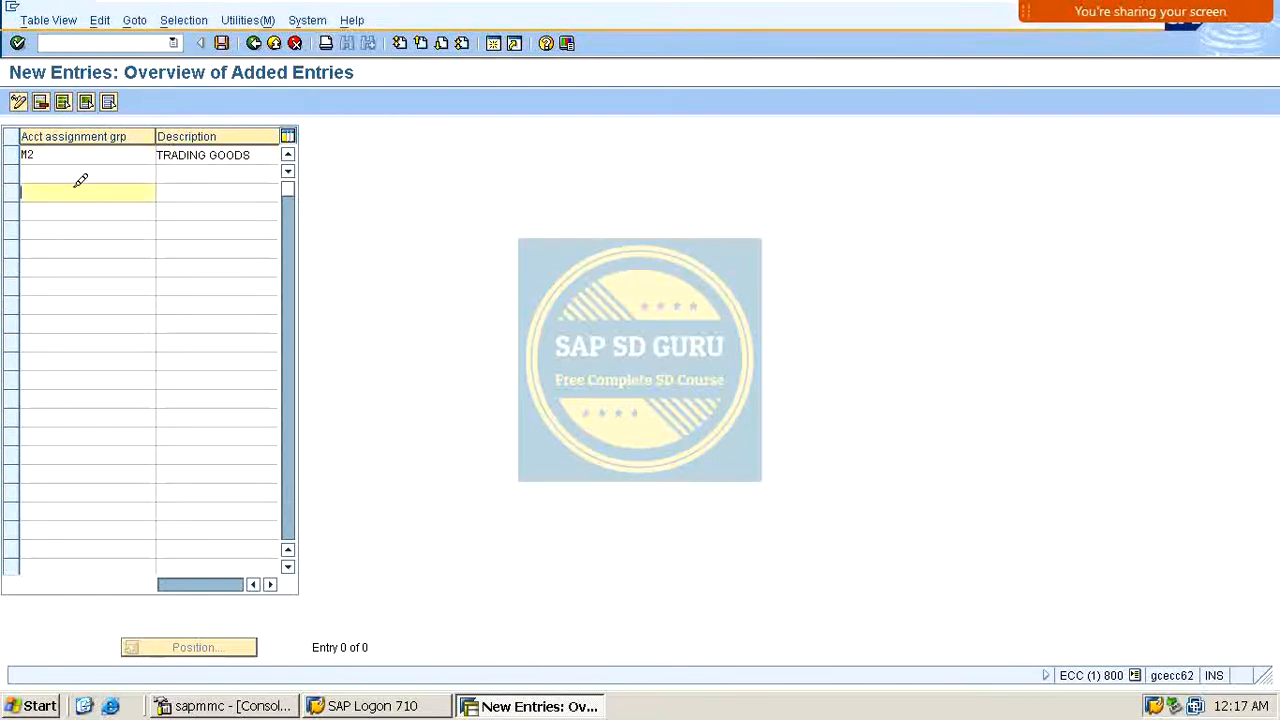
Step: Add material account assignment group M1 described as MANUFACTURING, save the entries and return to the overview
click(121, 172)
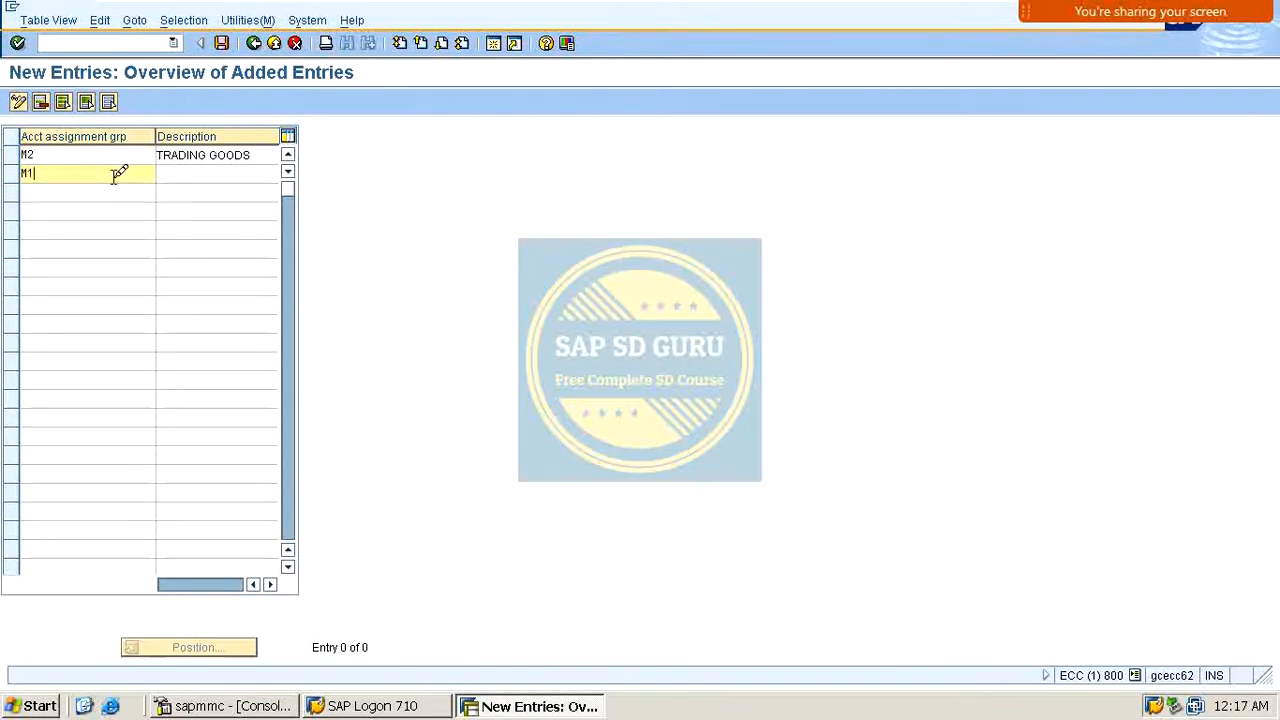
key(Tab)
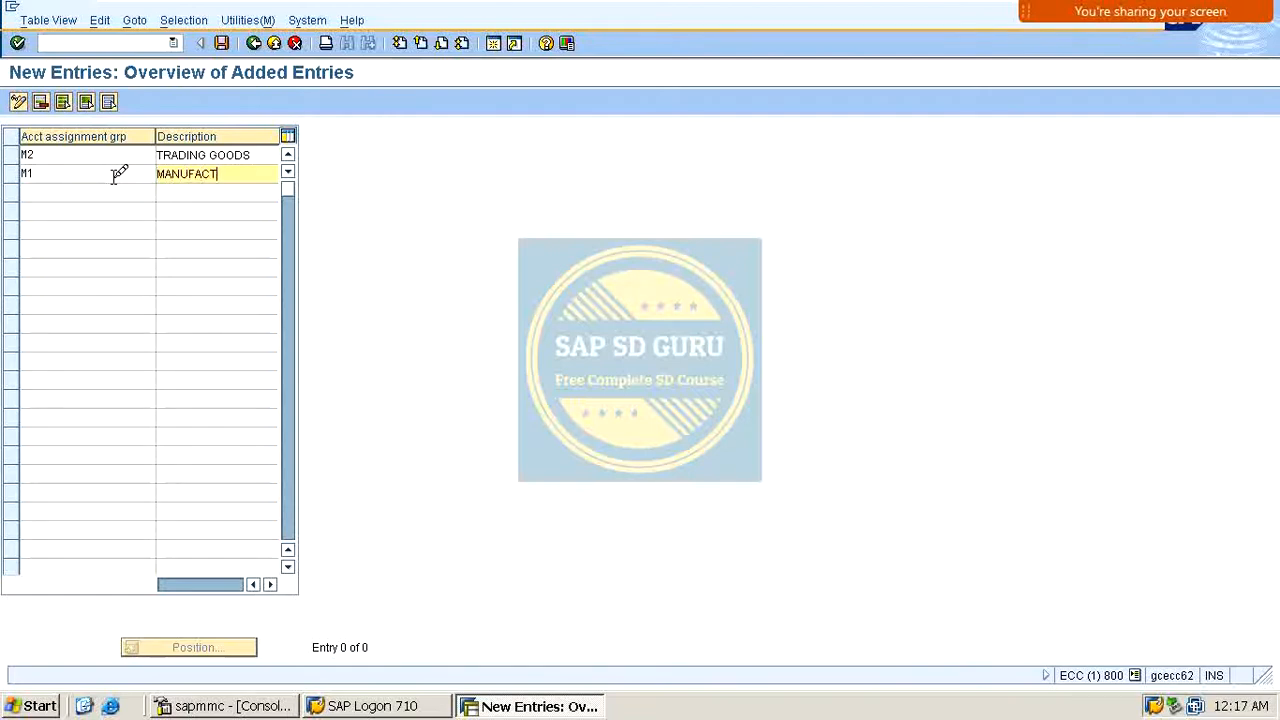
text(MANUFACTURING)
key(Return)
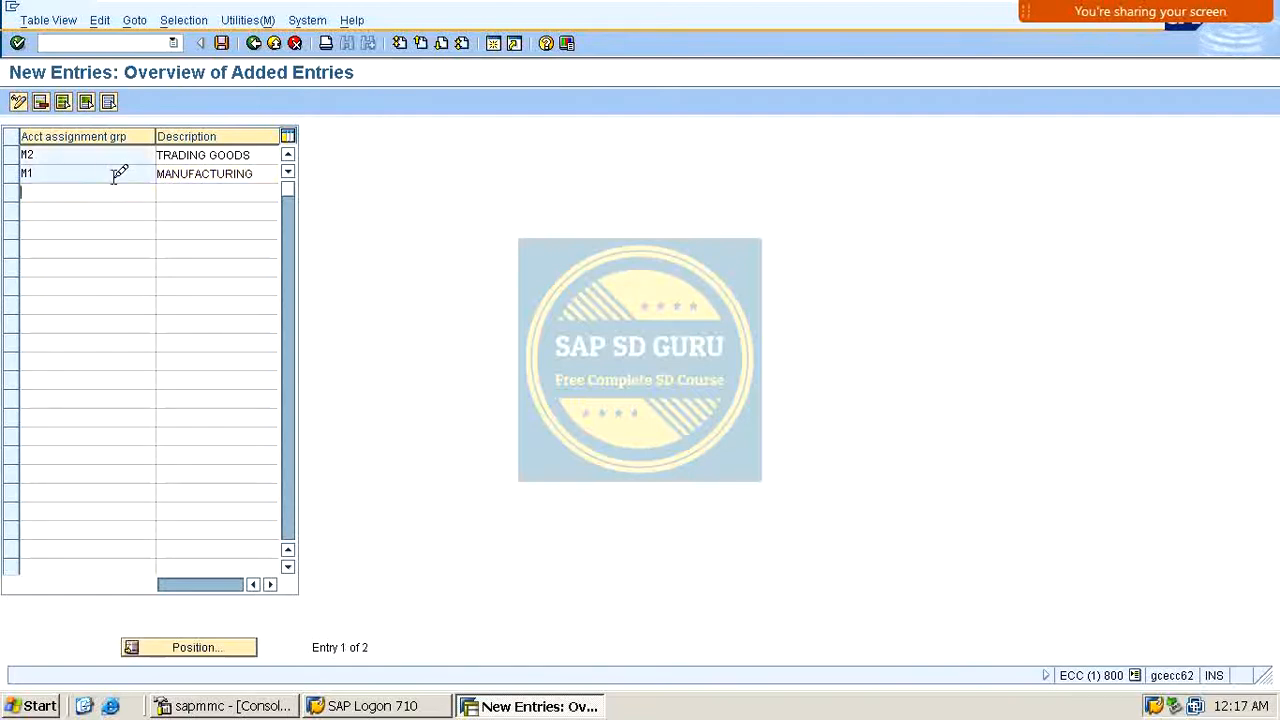
click(222, 43)
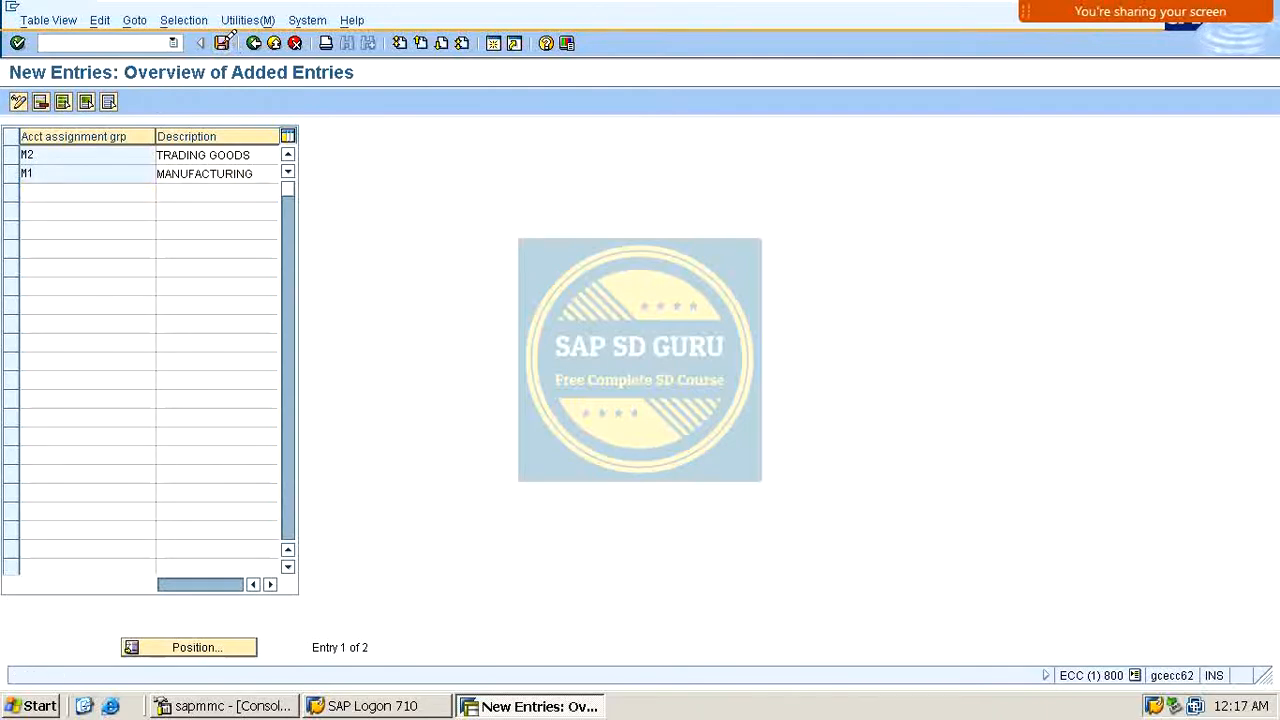
key(Return)
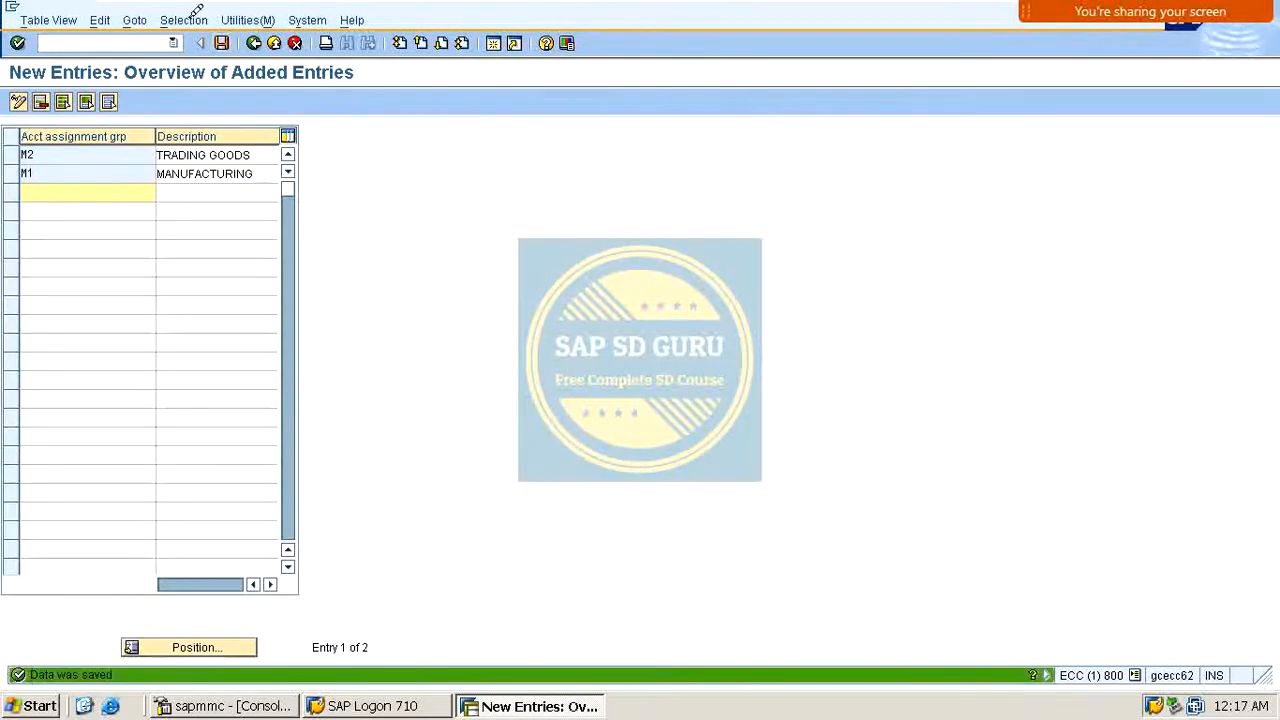
key(F3)
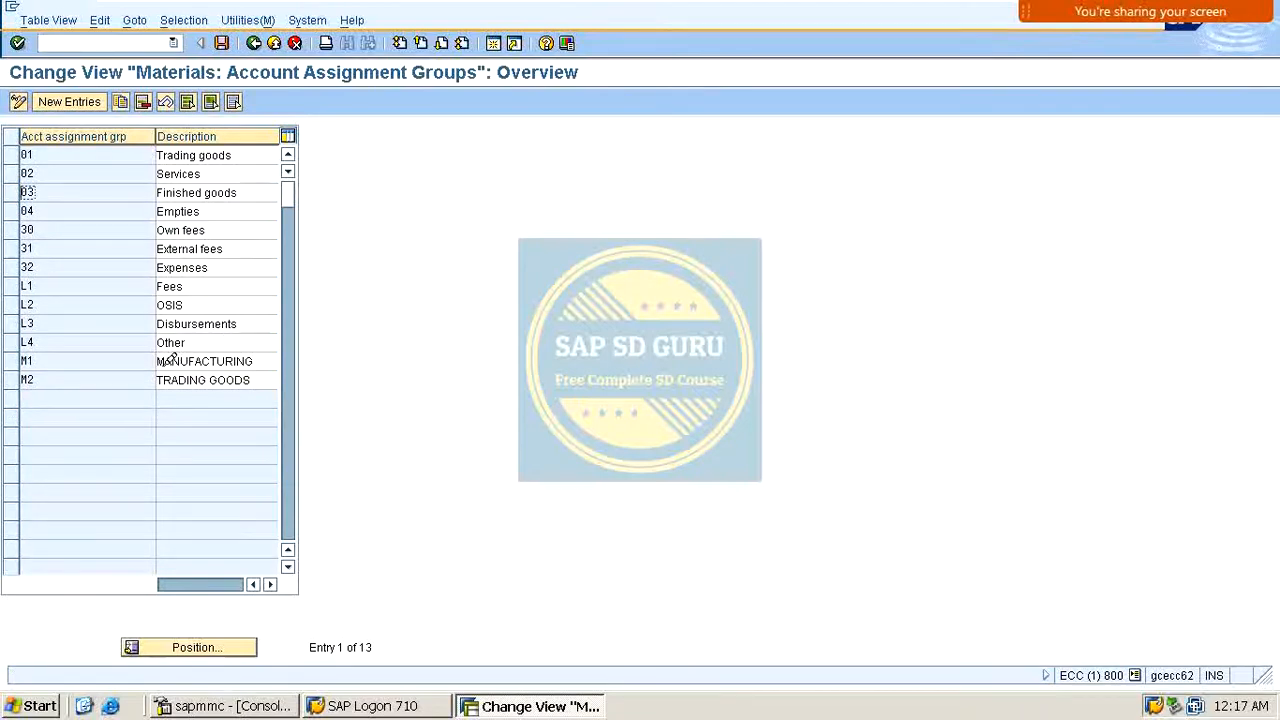
Step: Review the new M1 and M2 material groups and go back to the activity dialog
click(60, 364)
click(205, 362)
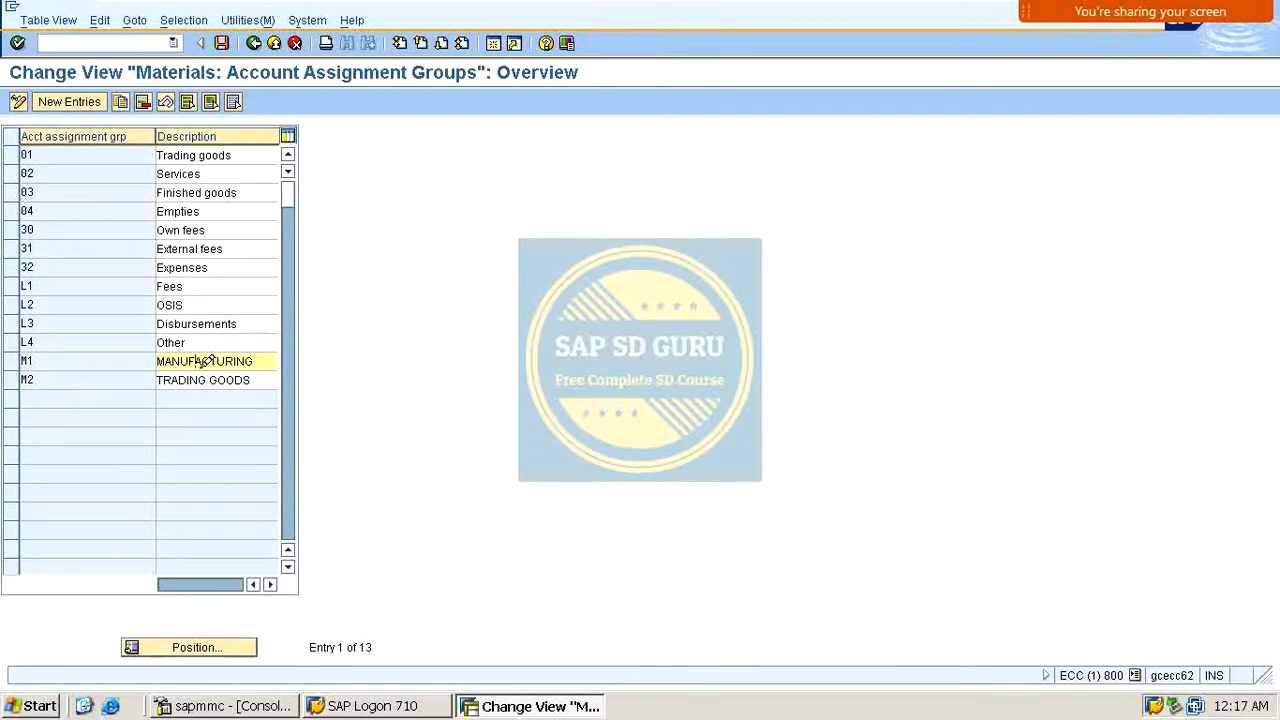
click(54, 381)
click(234, 377)
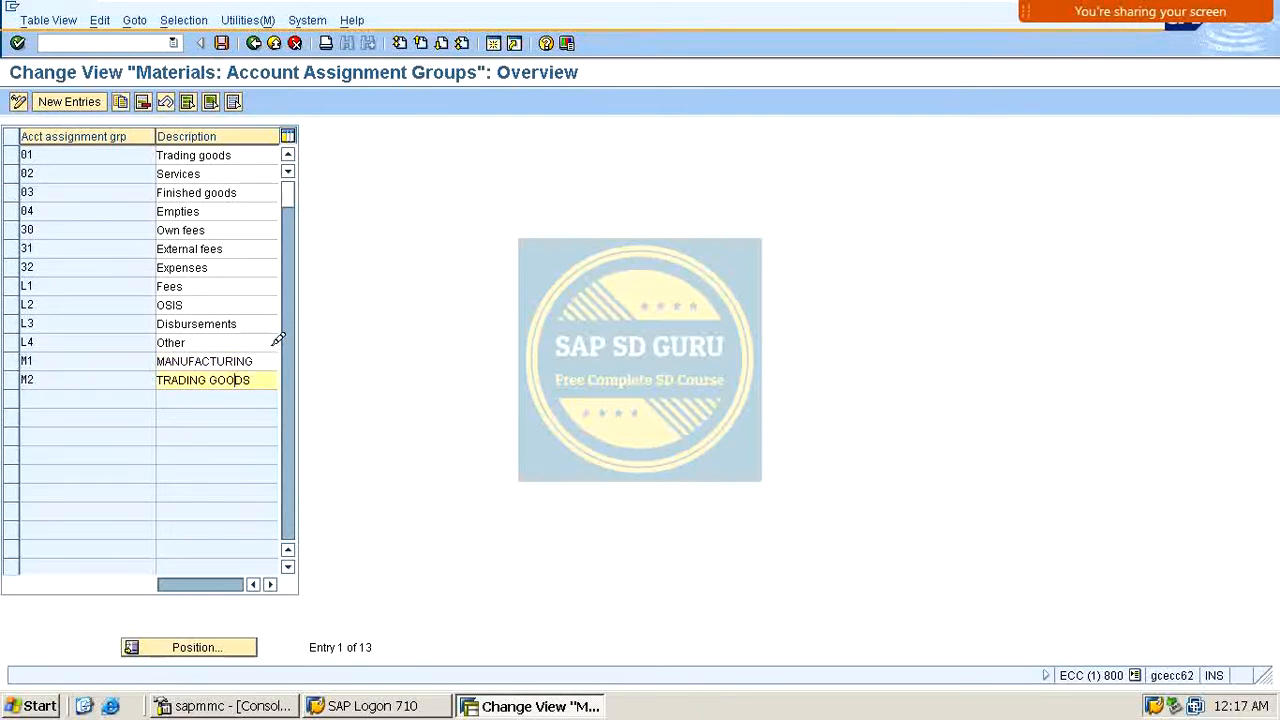
click(221, 42)
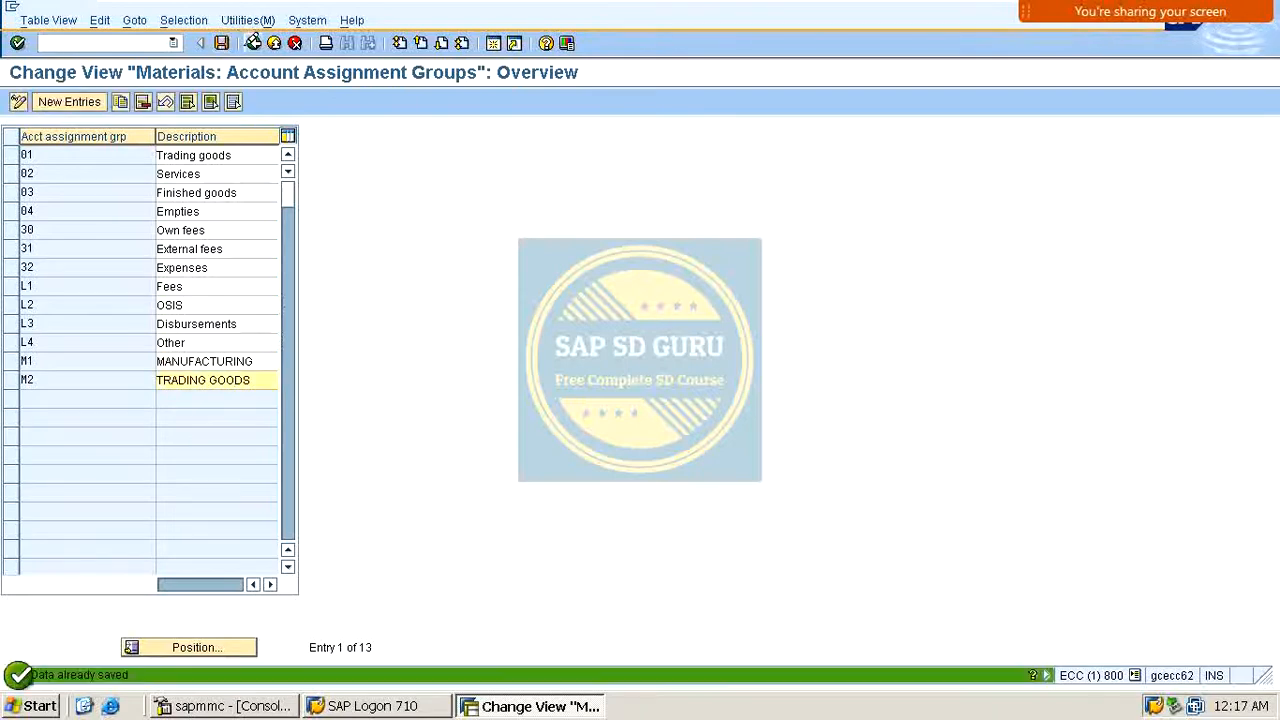
click(253, 42)
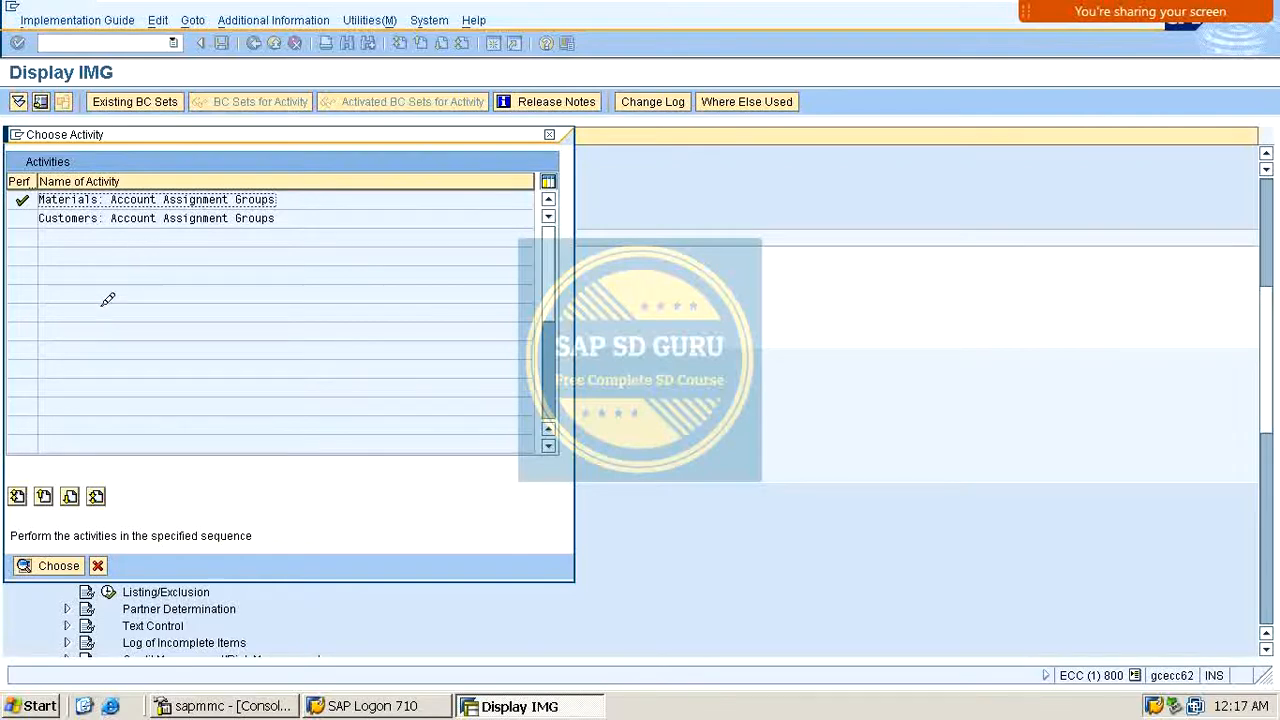
Step: Open Customers: Account Assignment Groups and add new group M1 described as TRADING
double_click(92, 201)
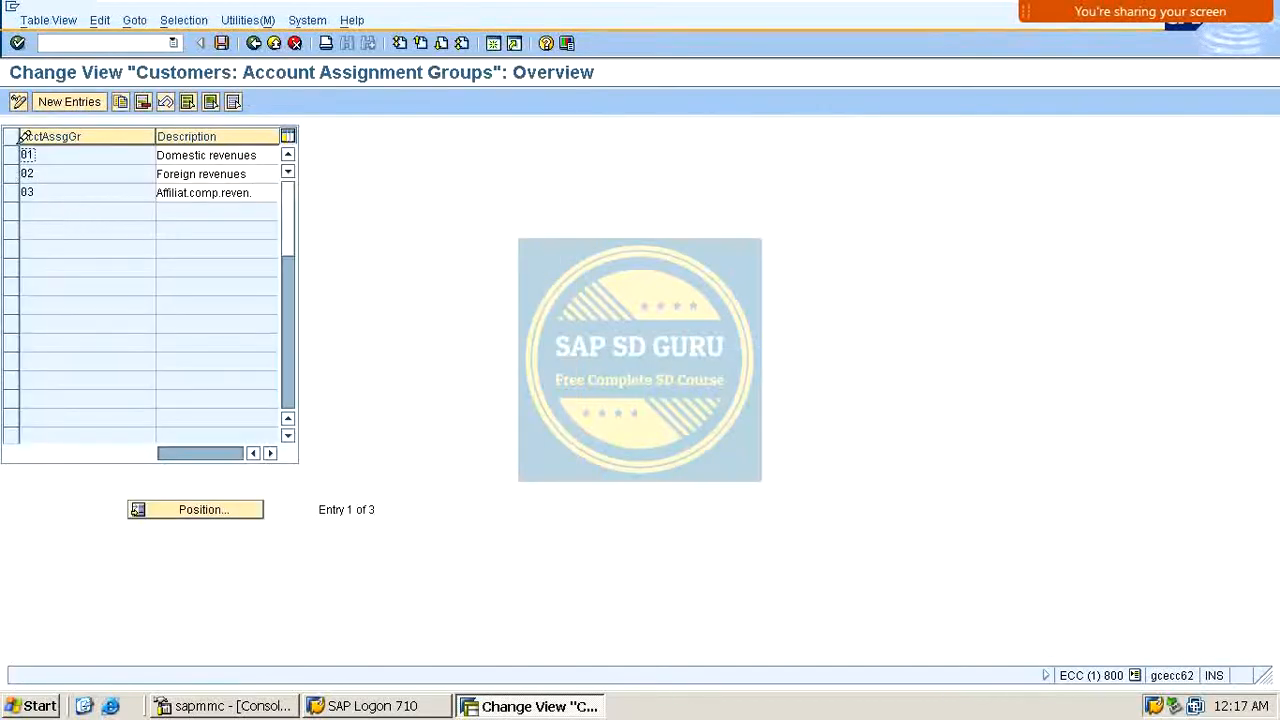
click(69, 102)
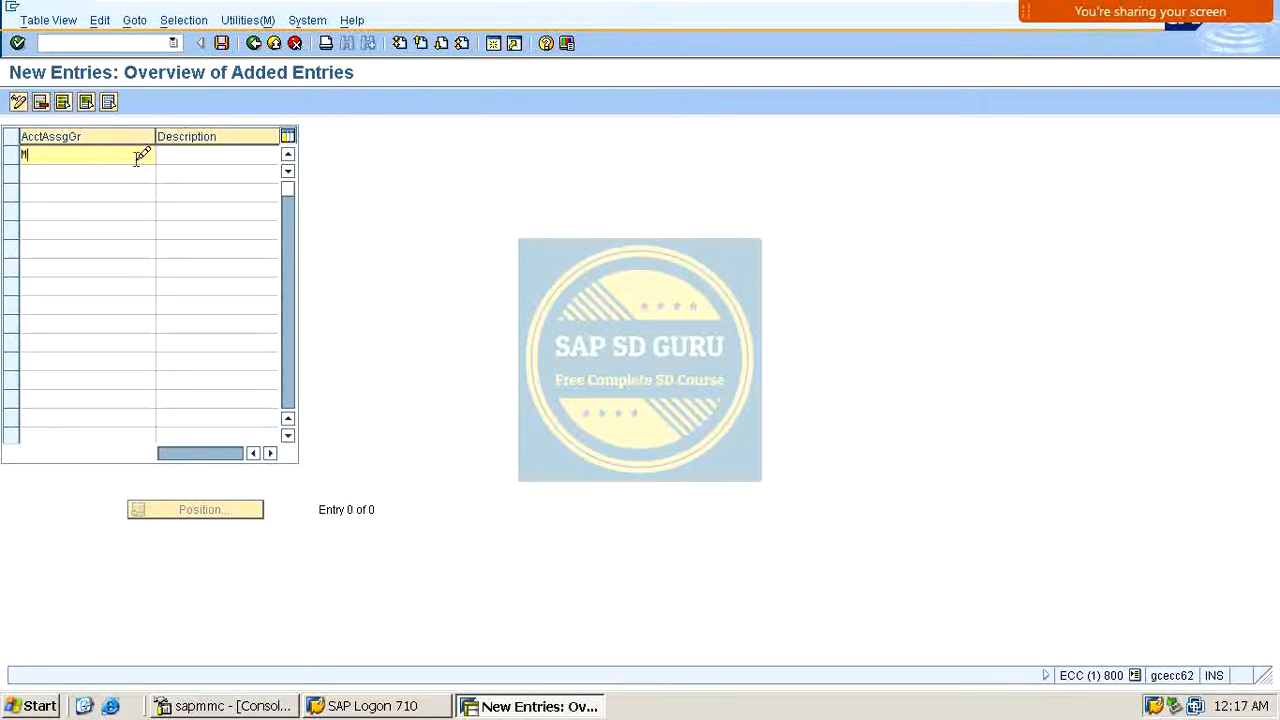
text(M1)
key(Tab)
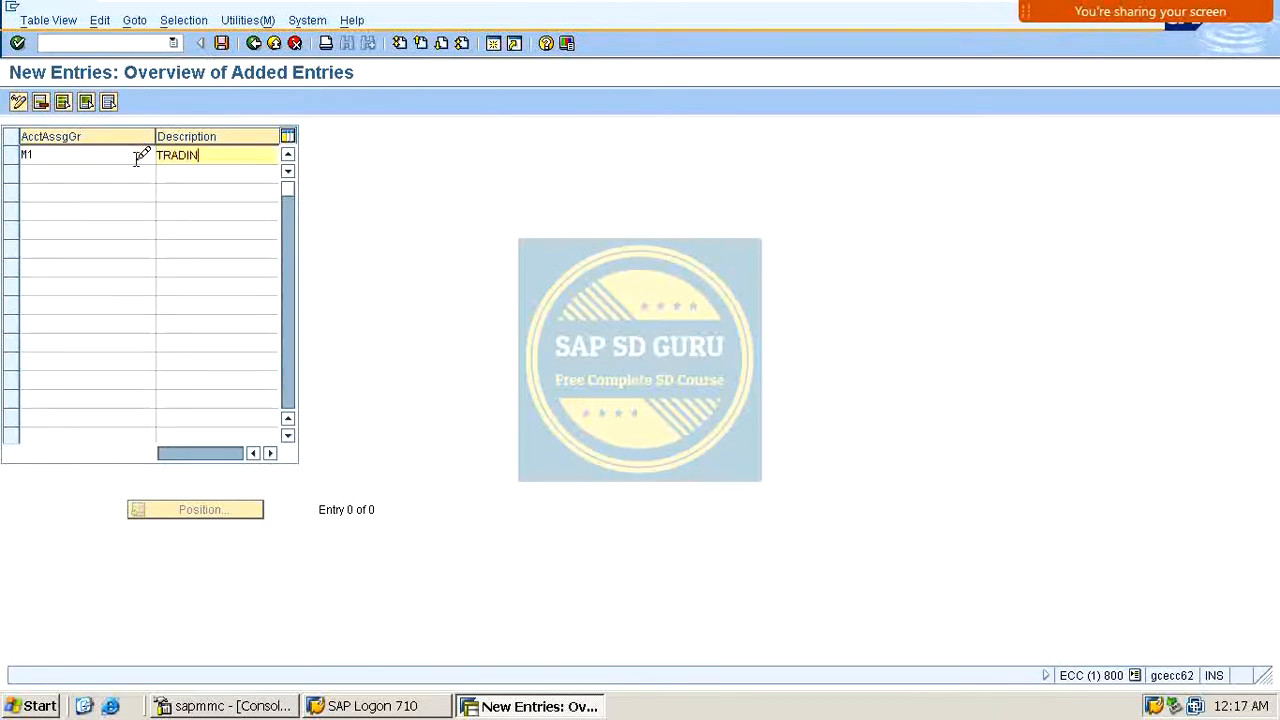
key(Return)
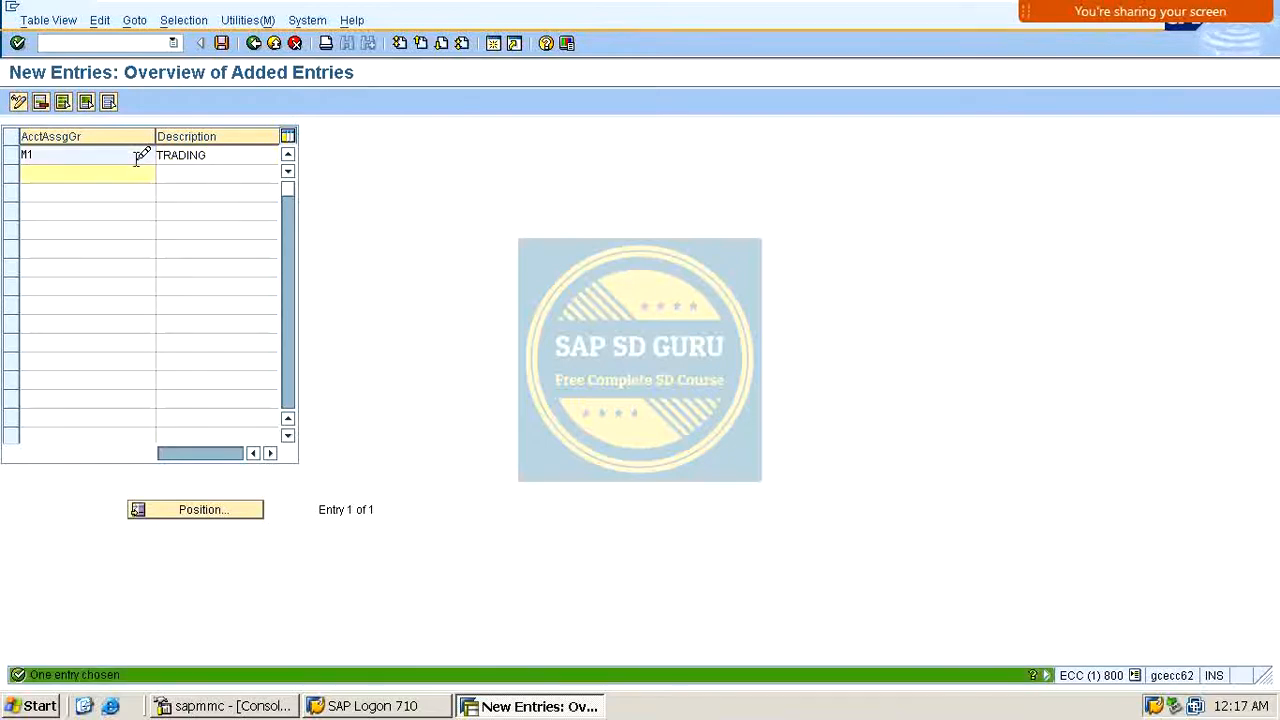
click(250, 43)
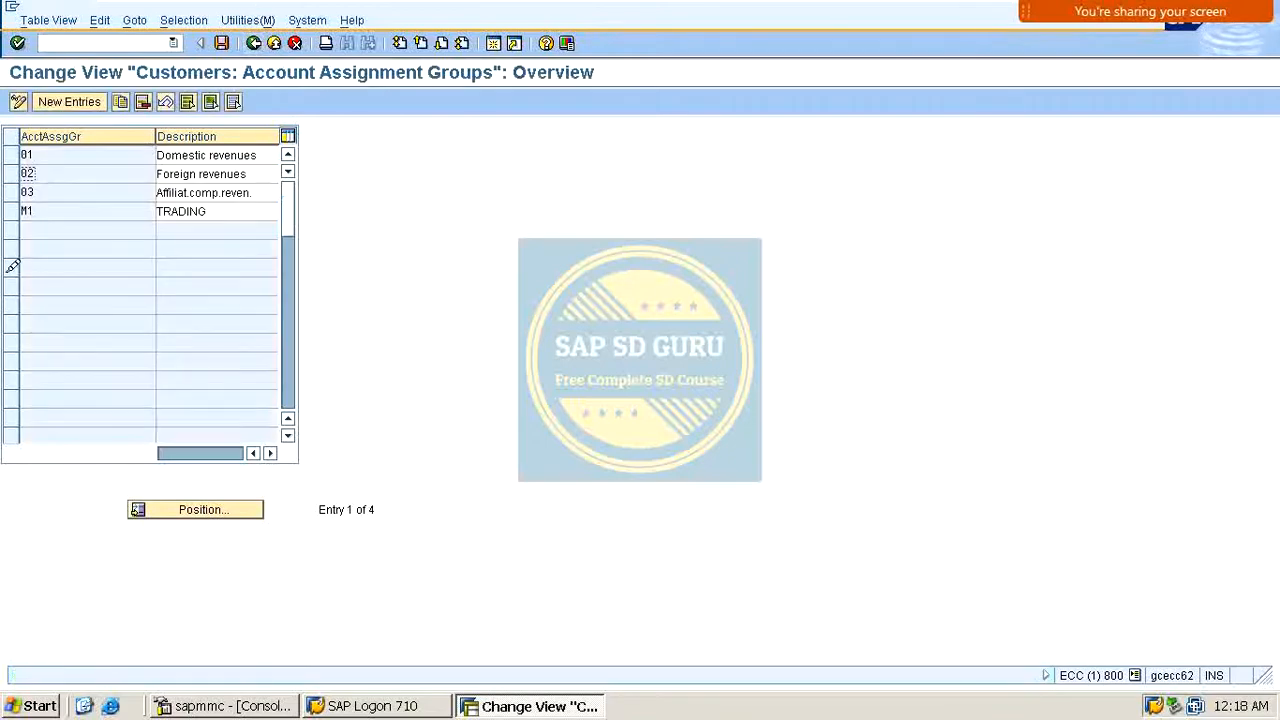
Step: Change the description of customer group M1 to DOMESTIC CUSTOMERS
drag(241, 206, 28, 233)
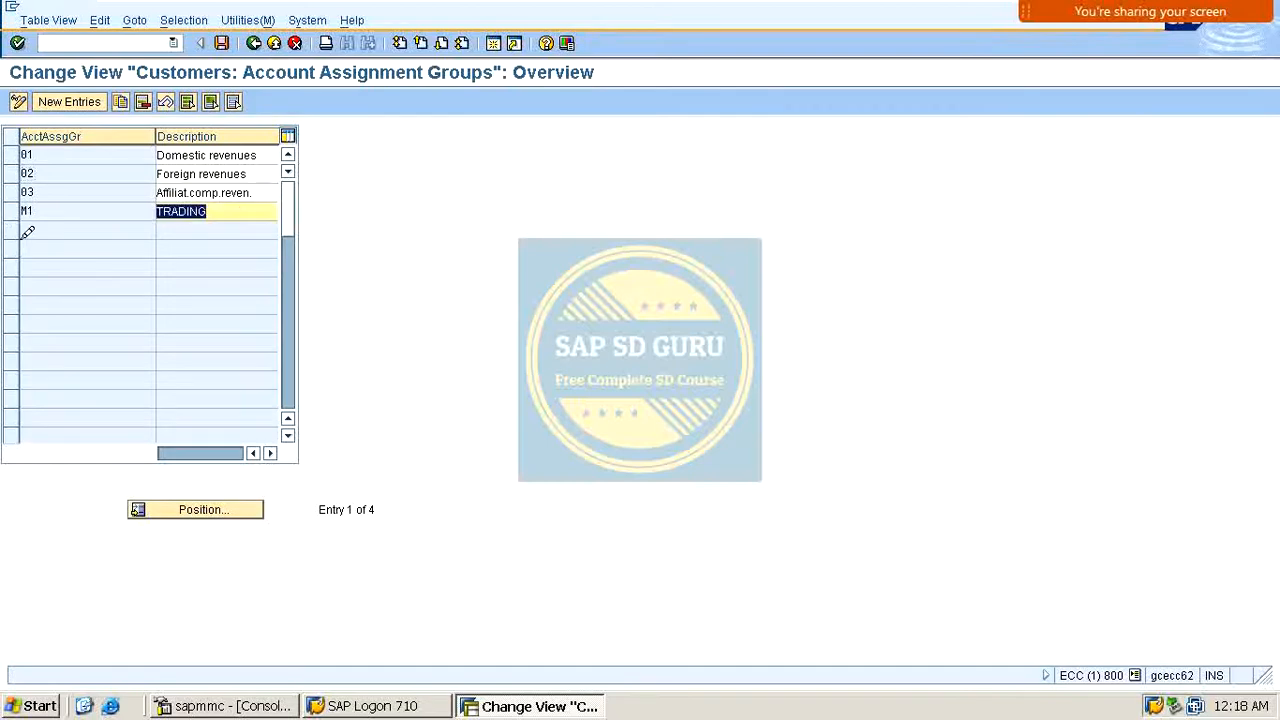
text(DOMESTIC)
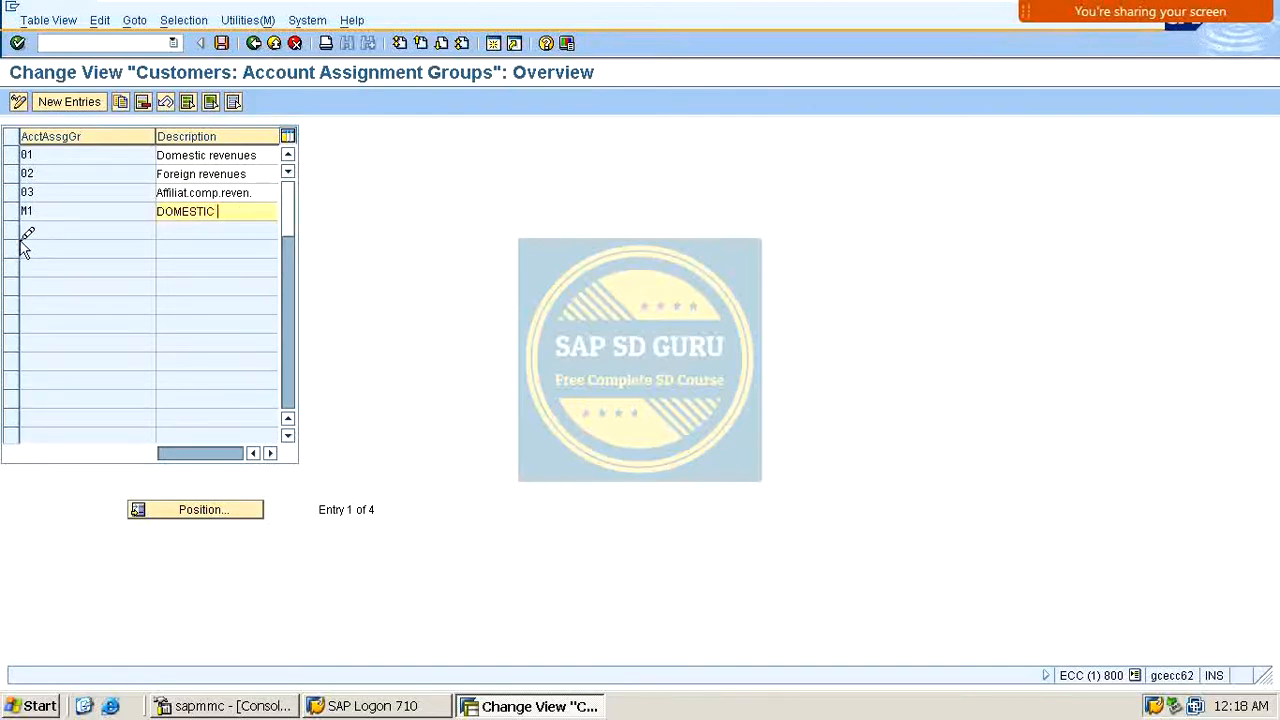
text( CUSTOMERS)
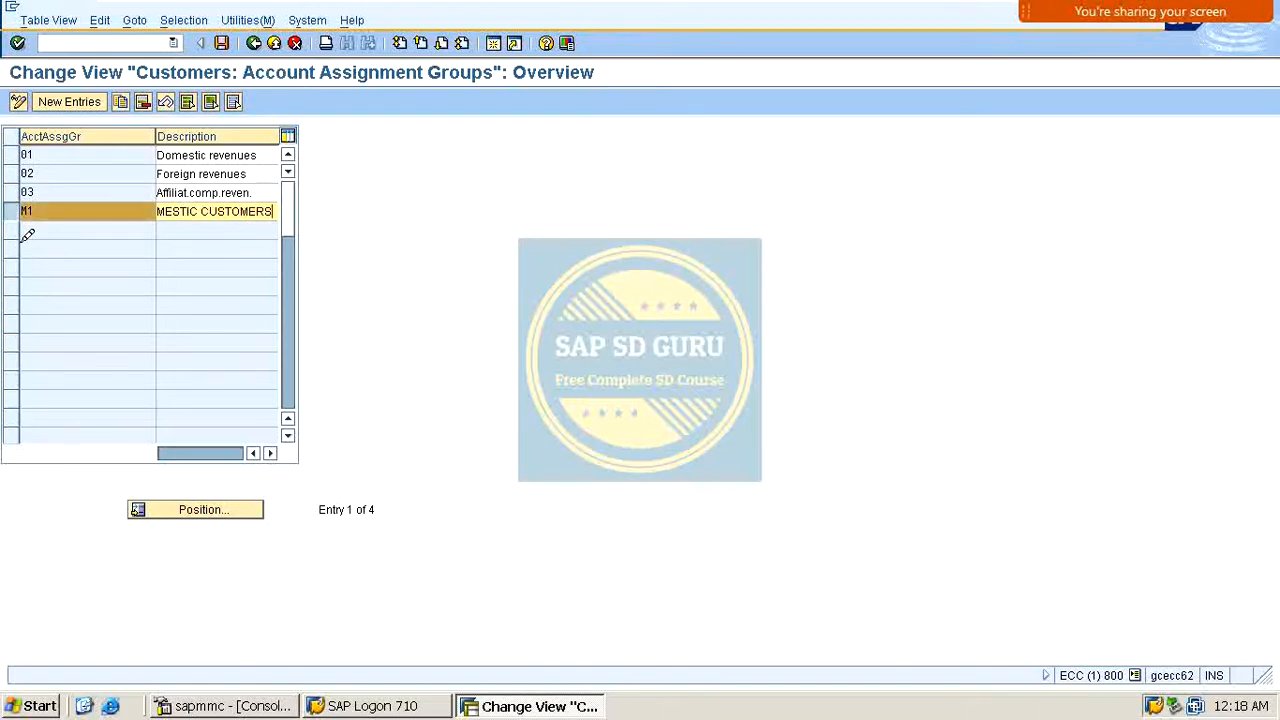
Step: Add customer account assignment group M2 with description FOREIGN CUSTOMERS
click(84, 101)
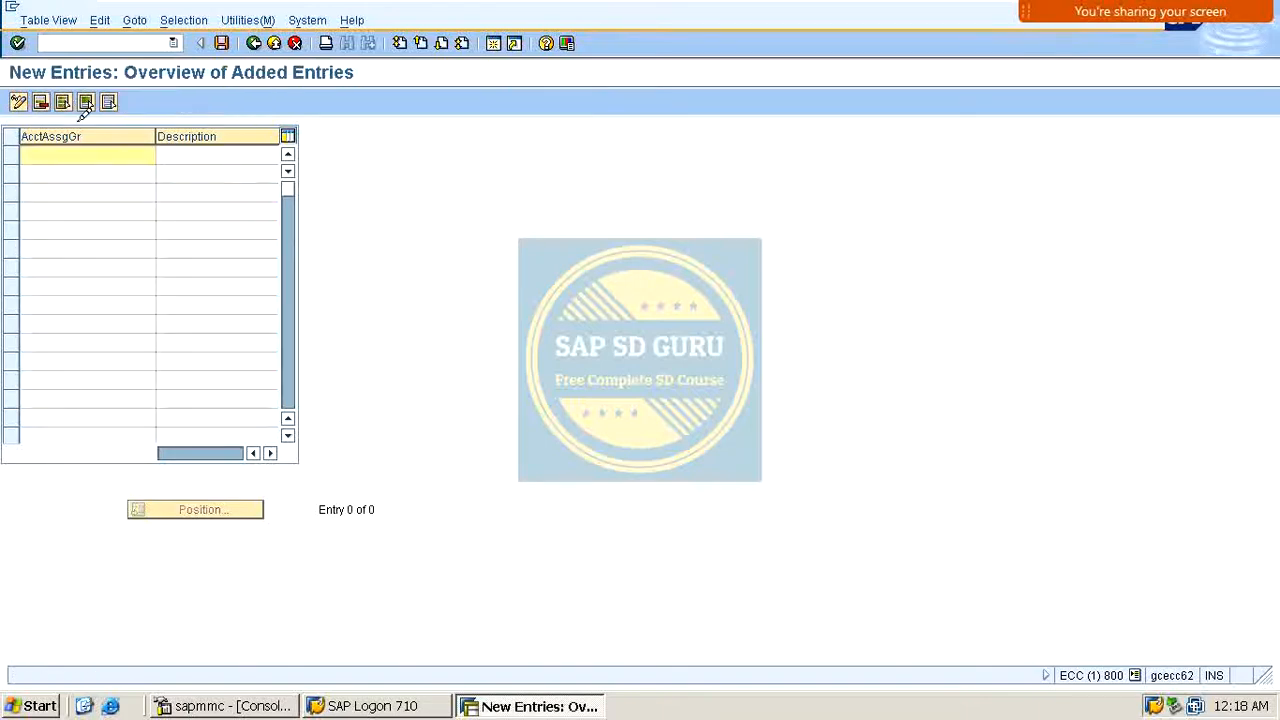
text(m2)
key(Tab)
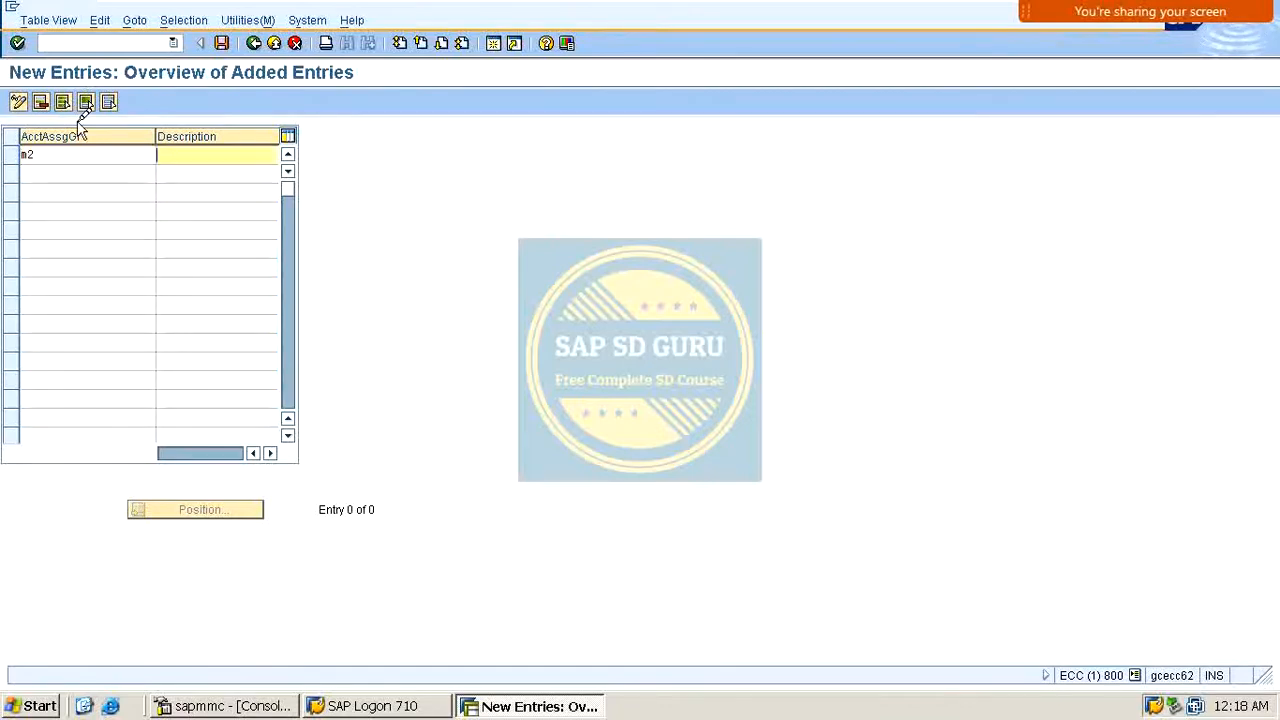
key(shift+Tab)
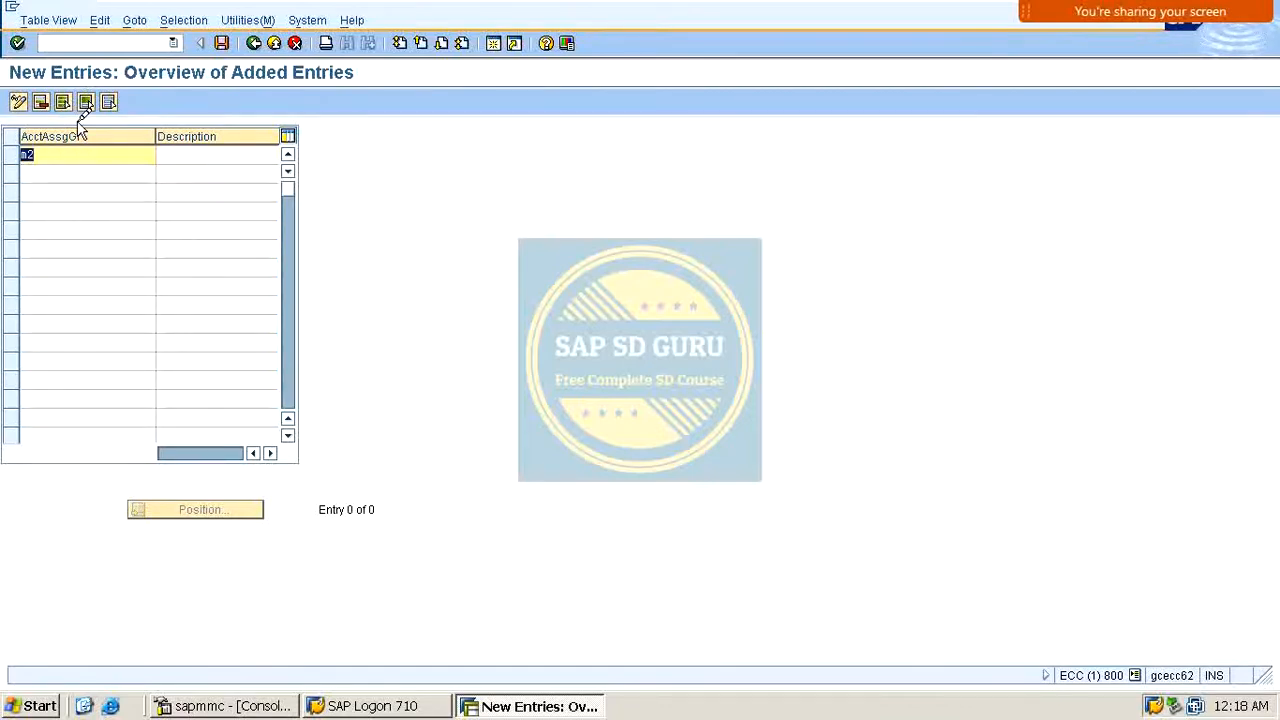
text(M2)
key(Tab)
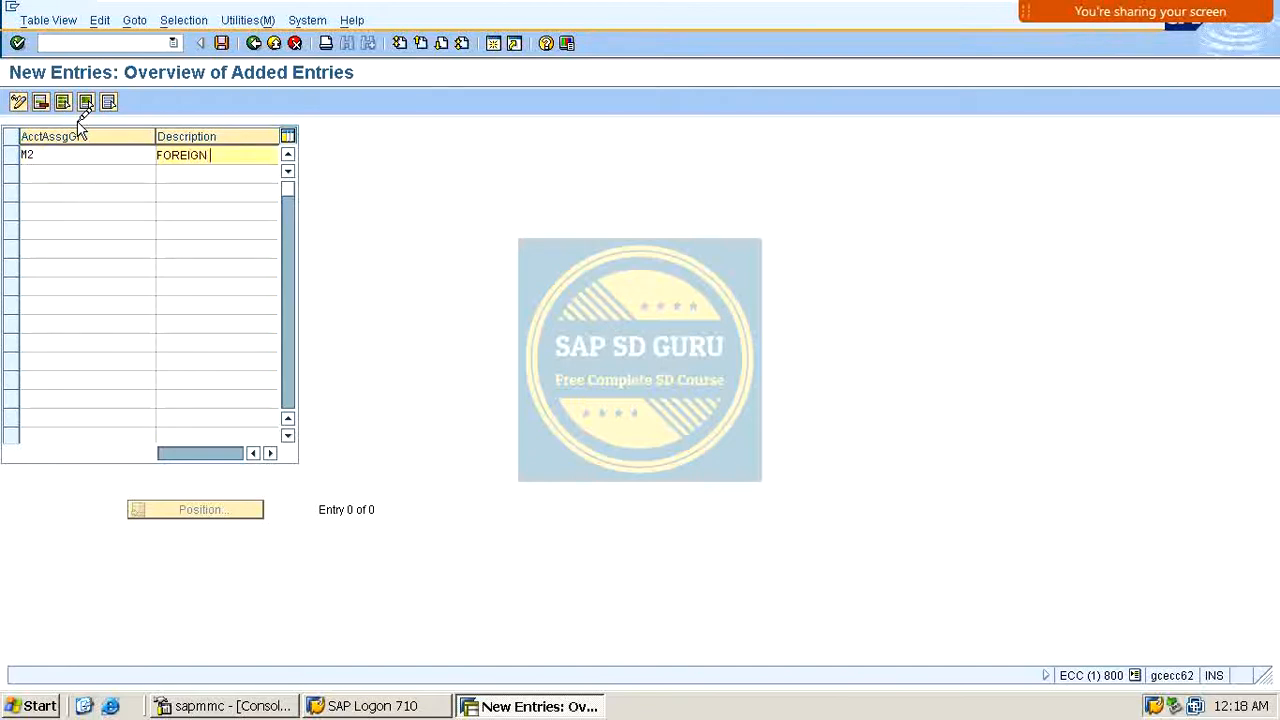
text(FOREIGN CUSTOMERS)
key(Return)
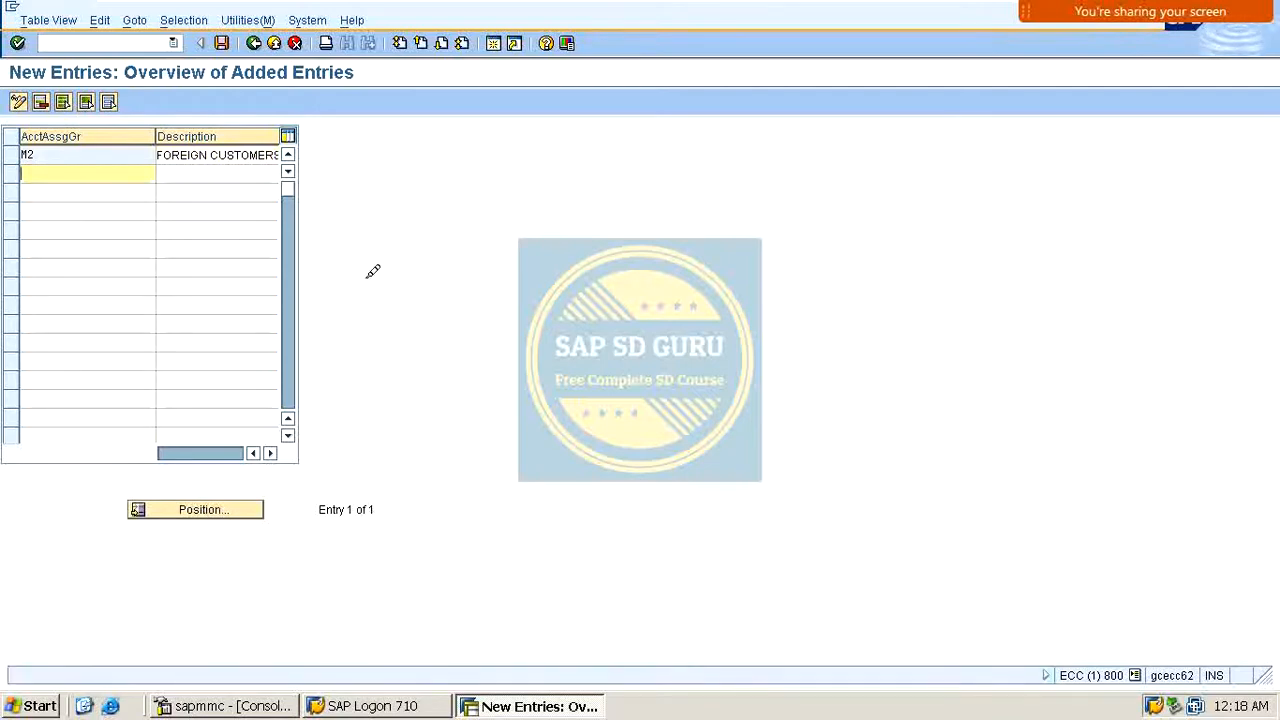
Step: Save the customer account assignment groups under the proposed customizing request and return to the overview
click(221, 43)
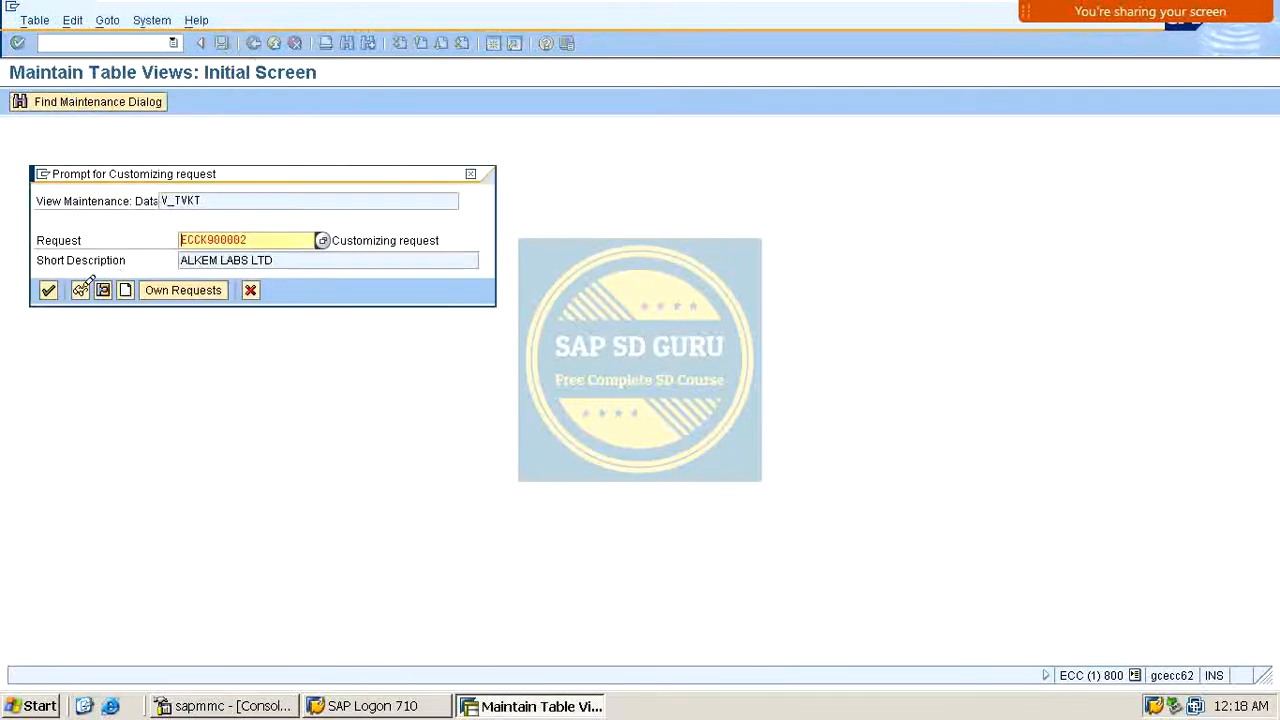
click(48, 290)
click(255, 42)
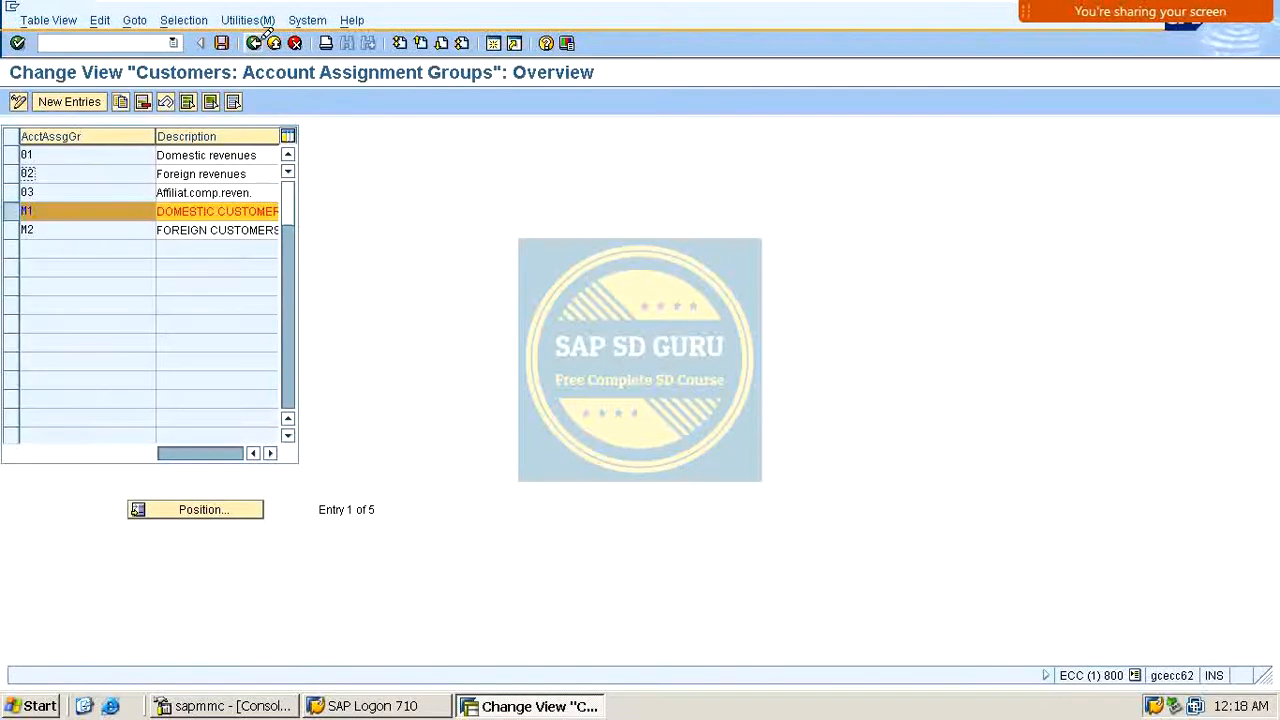
click(12, 211)
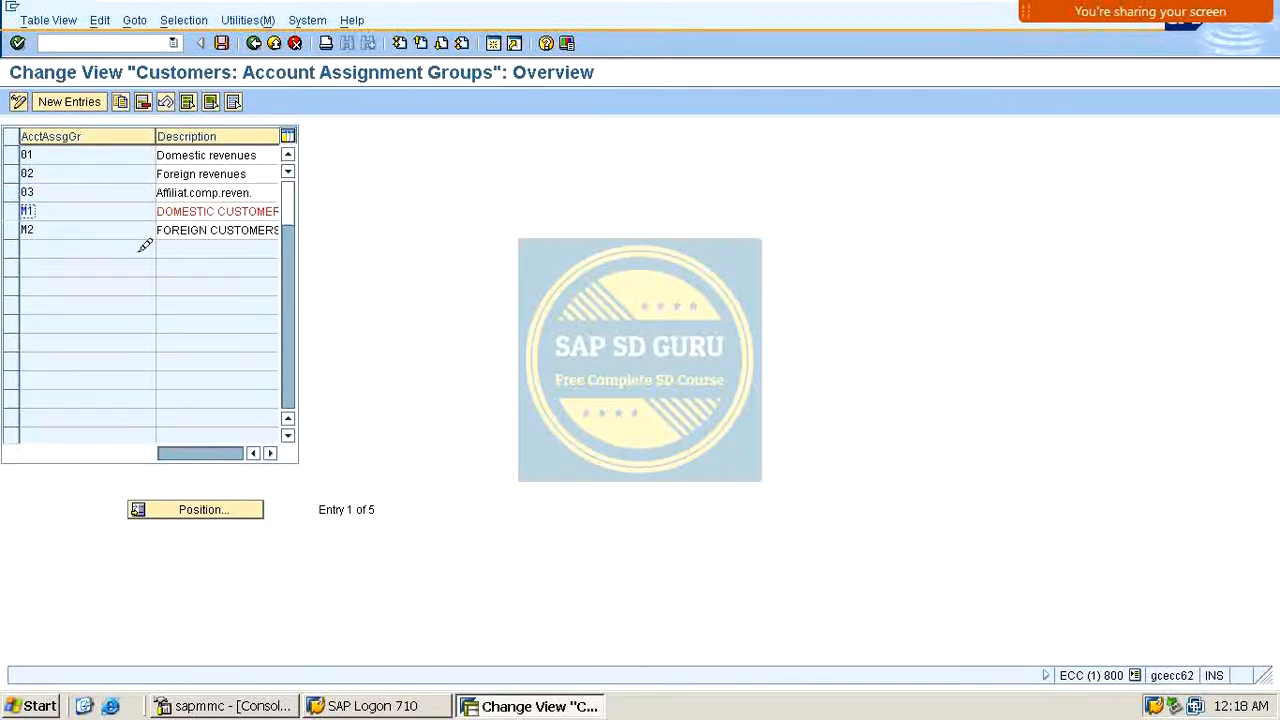
Step: Leave the customer account assignment groups view and close the activity selection dialog
click(211, 230)
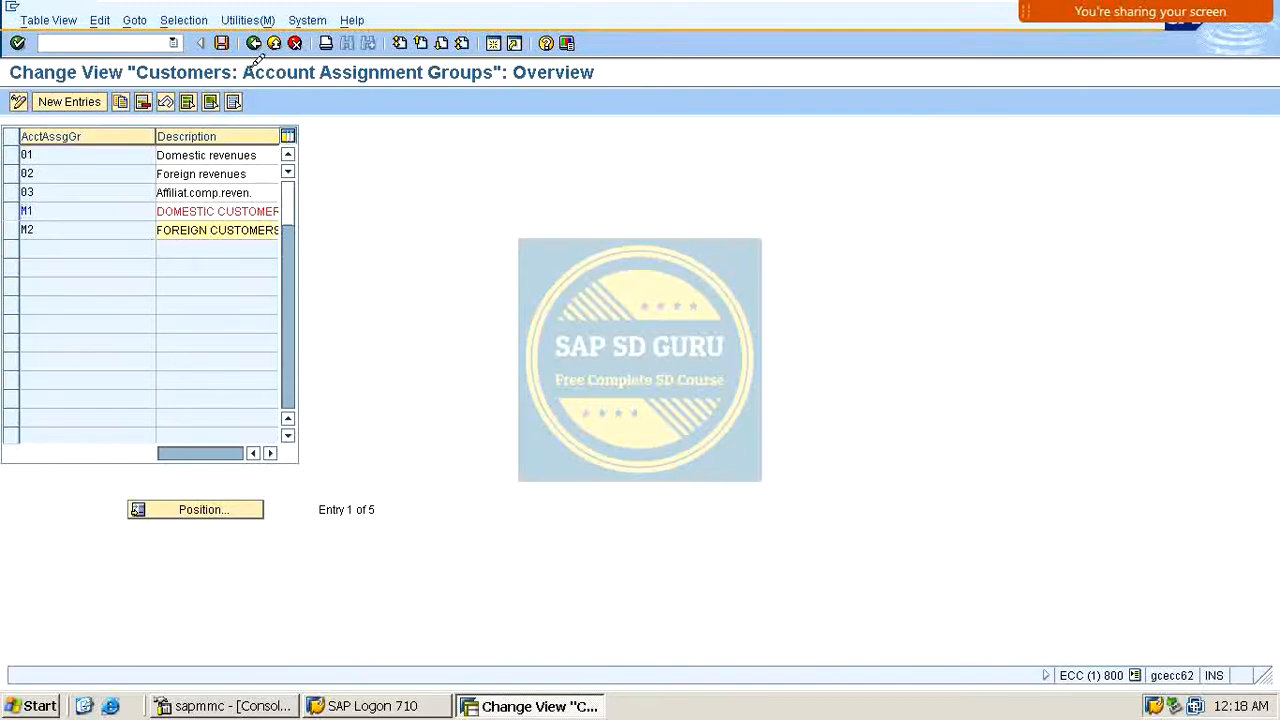
click(221, 43)
click(253, 43)
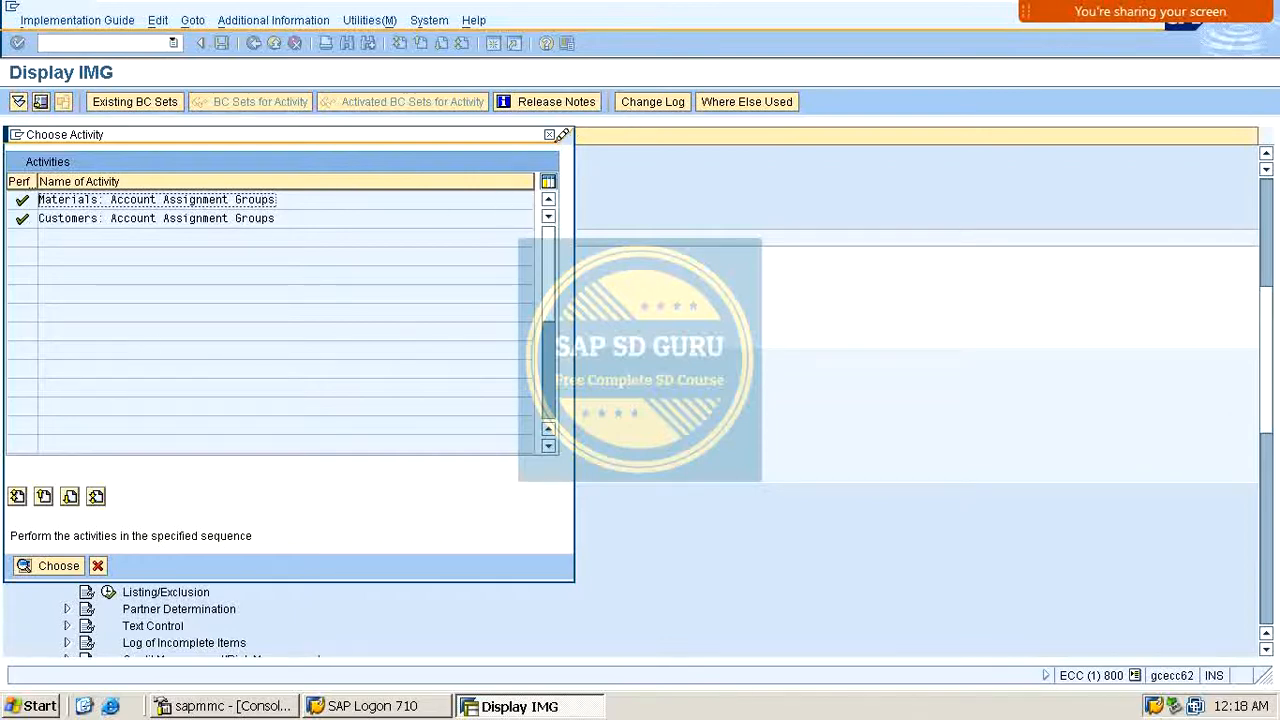
click(549, 134)
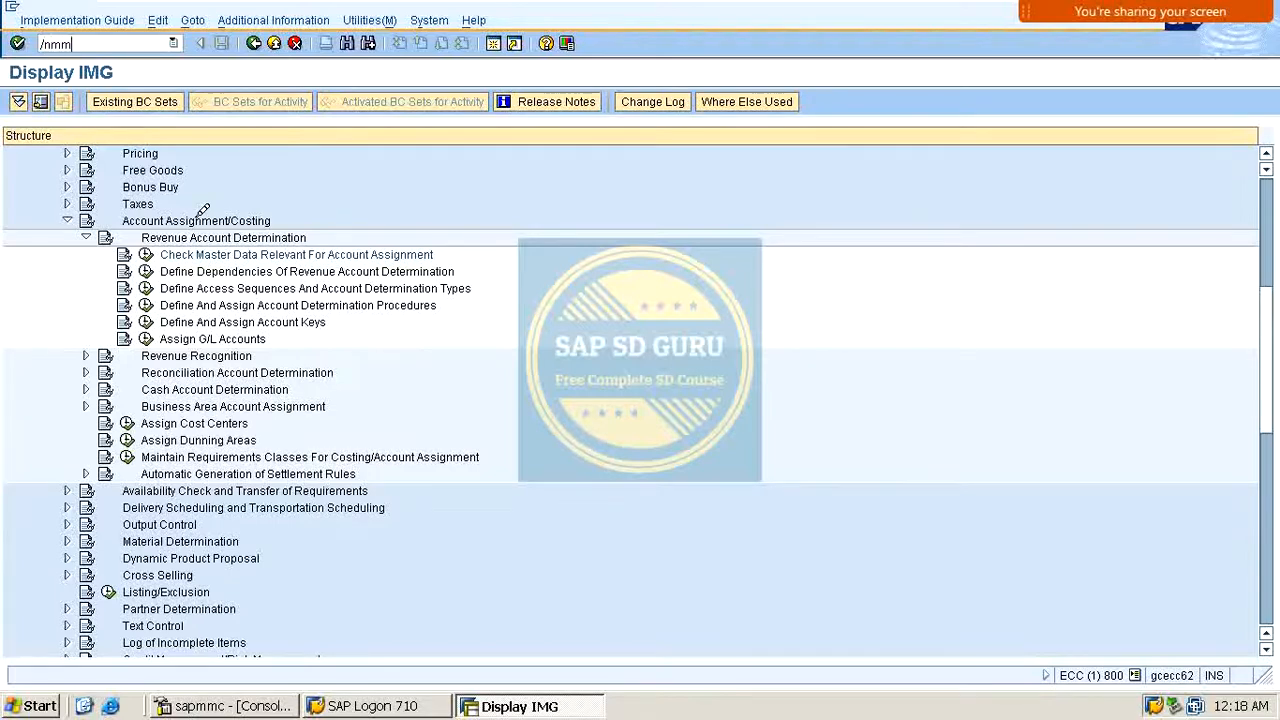
Step: Open material VAXINE-150 in change mode for plant M100, sales organization M100 and distribution channel M1
text(01)
key(Return)
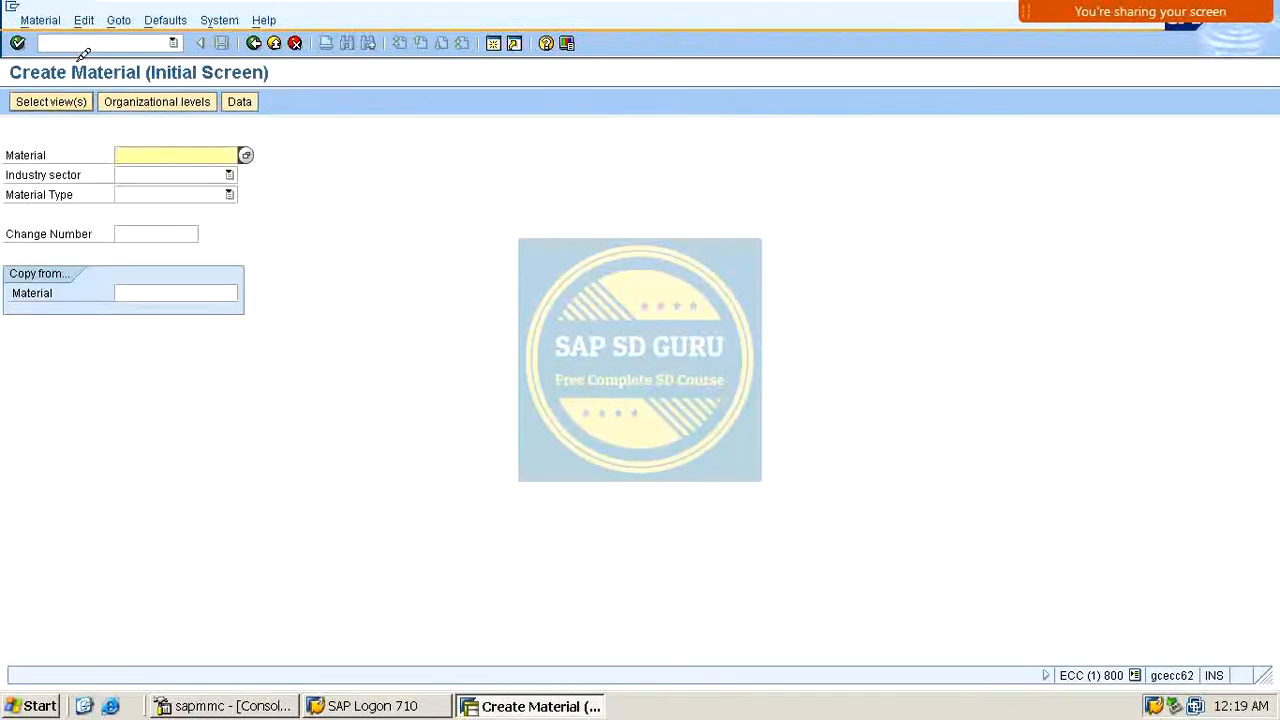
click(102, 40)
text(/nmm)
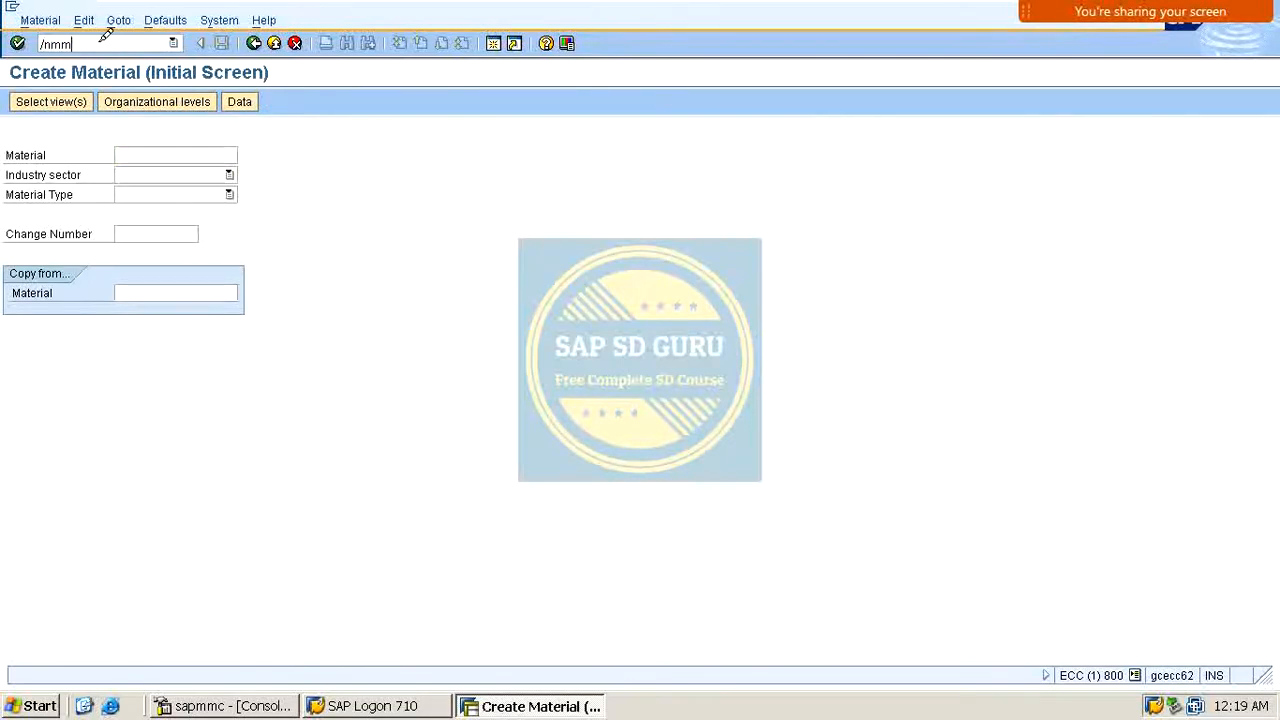
text(02)
key(Return)
key(Return)
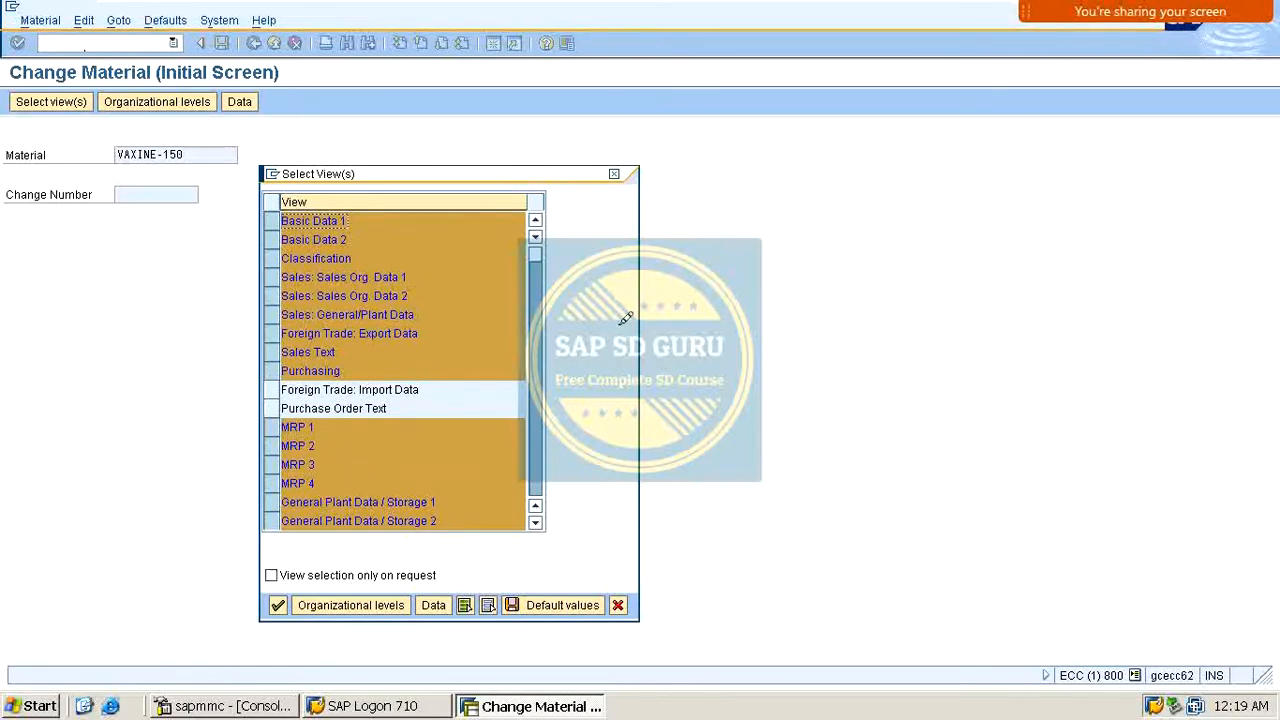
key(Return)
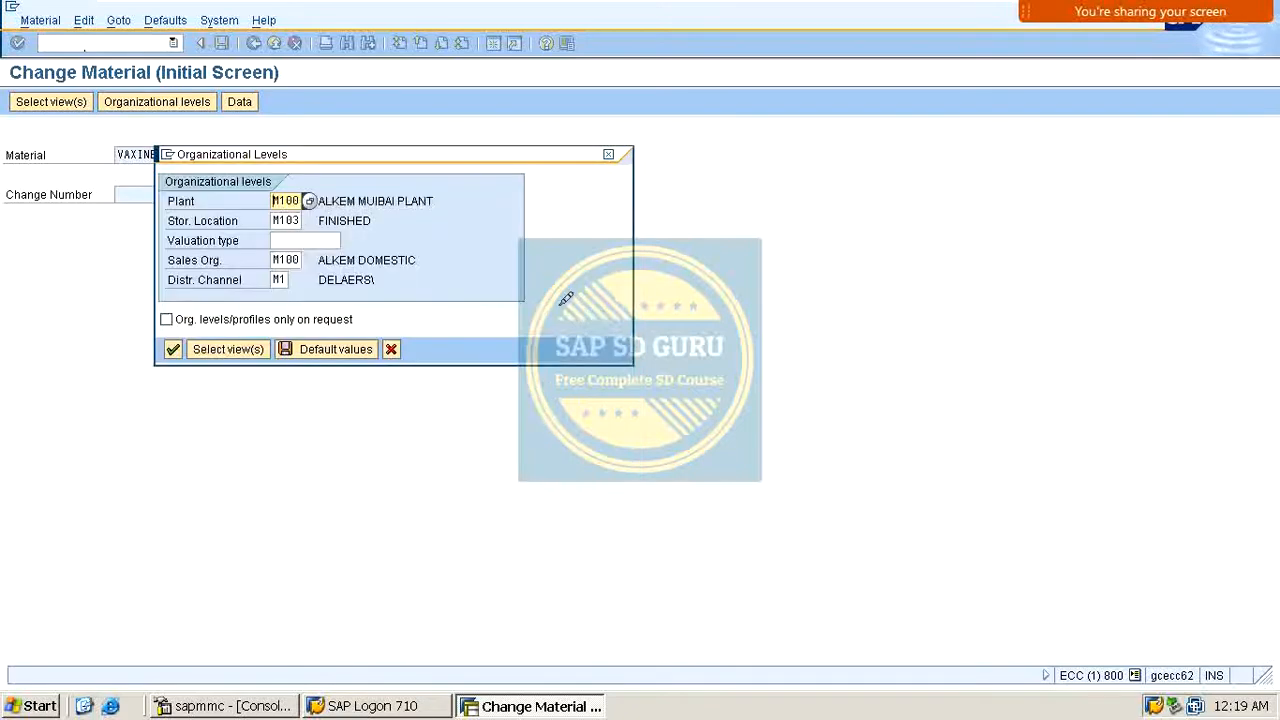
key(Return)
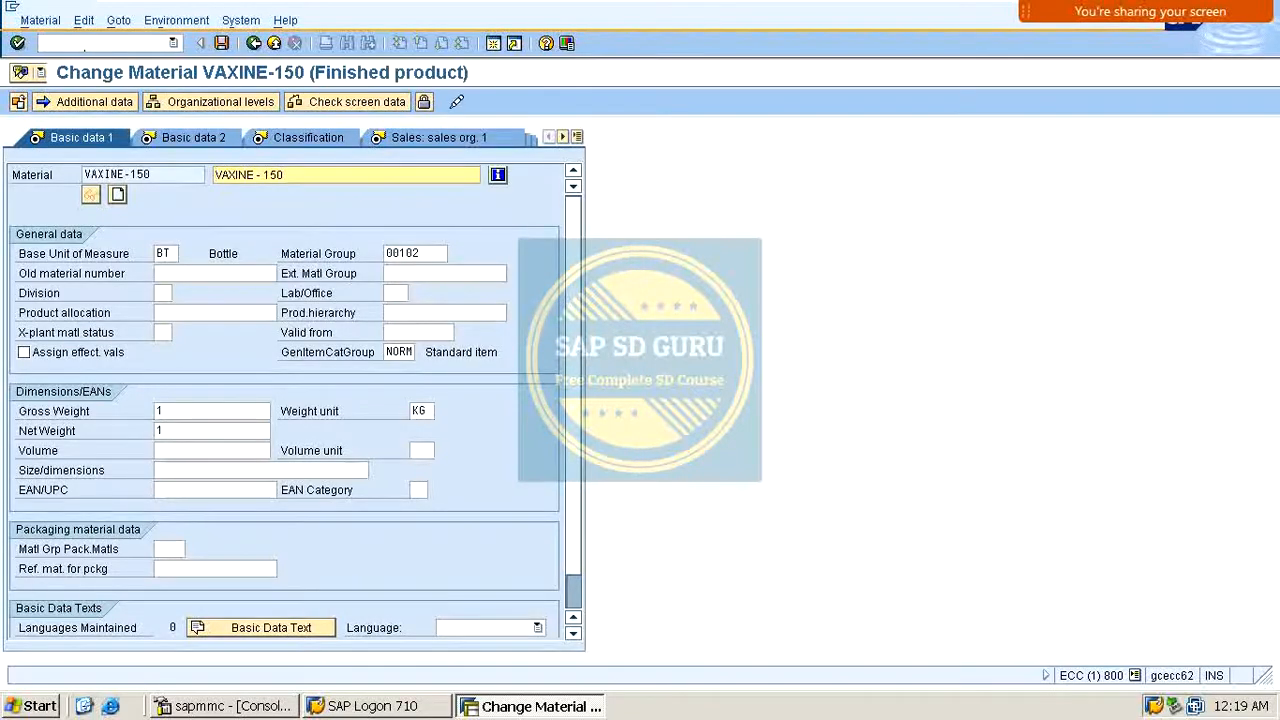
Step: Set the material's account assignment group to M1 MANUFACTURING on the Sales: sales org. 2 view and save
click(463, 131)
click(428, 138)
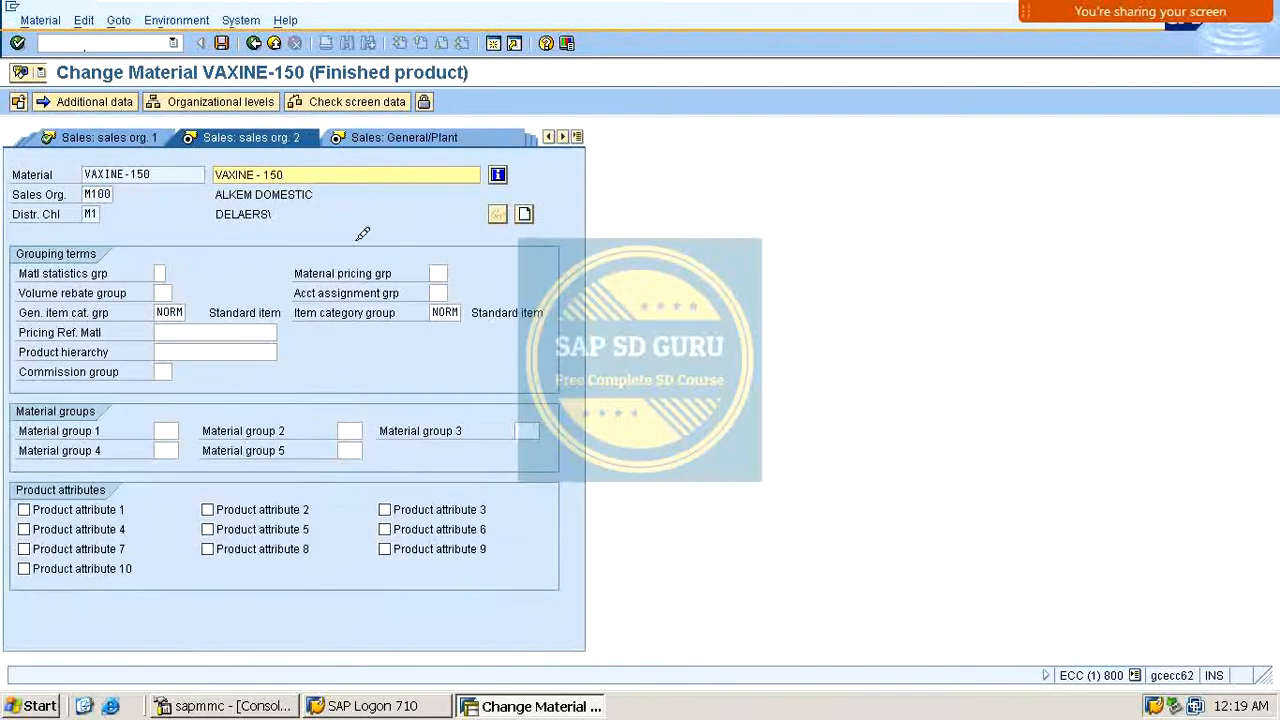
click(442, 293)
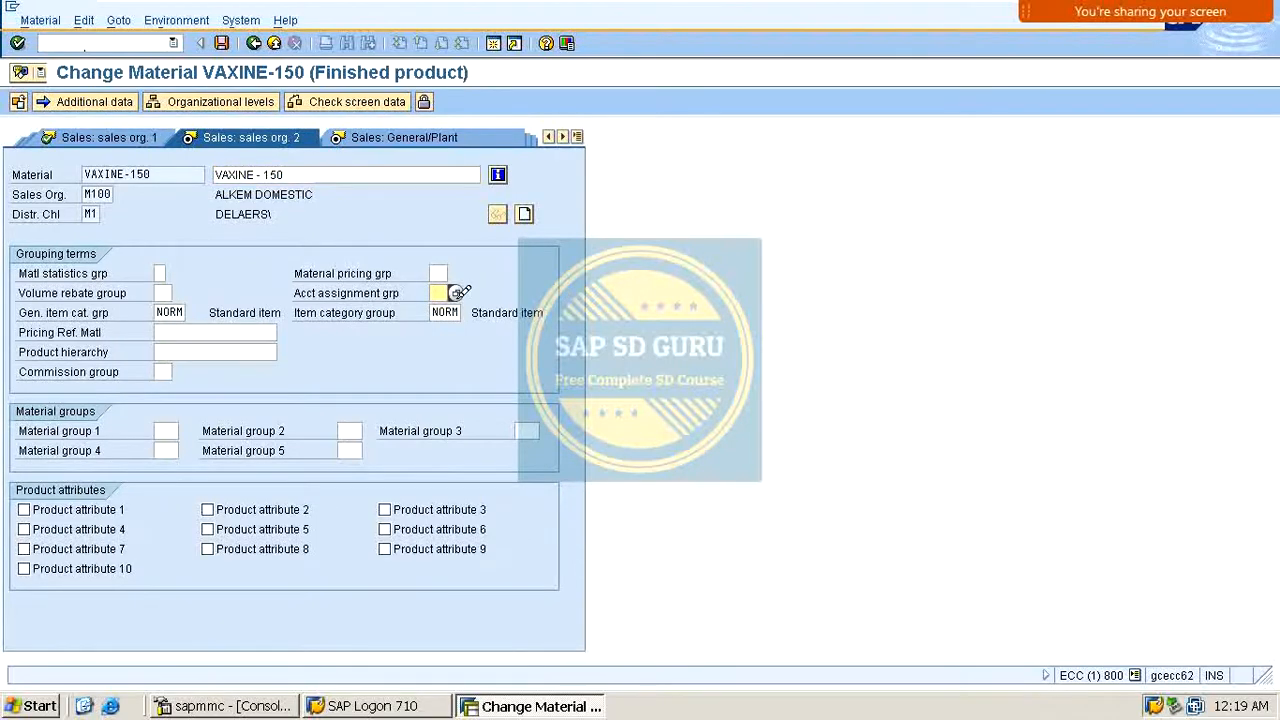
click(459, 292)
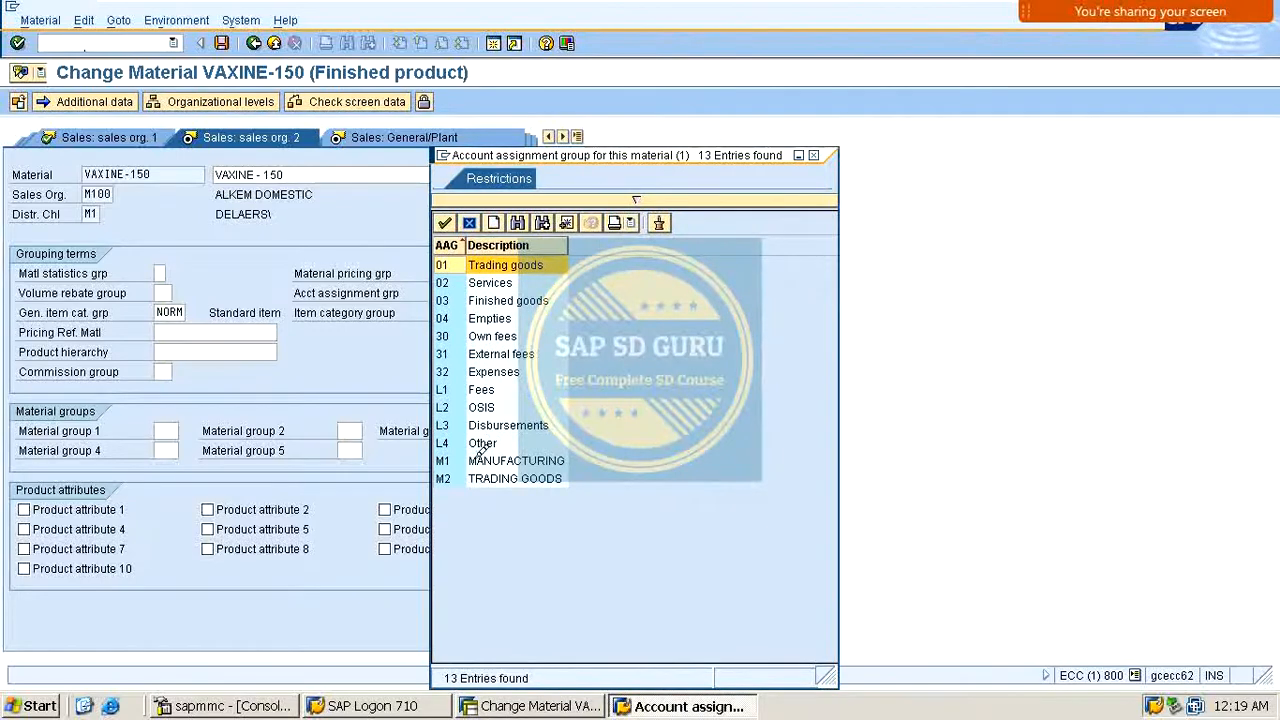
click(485, 457)
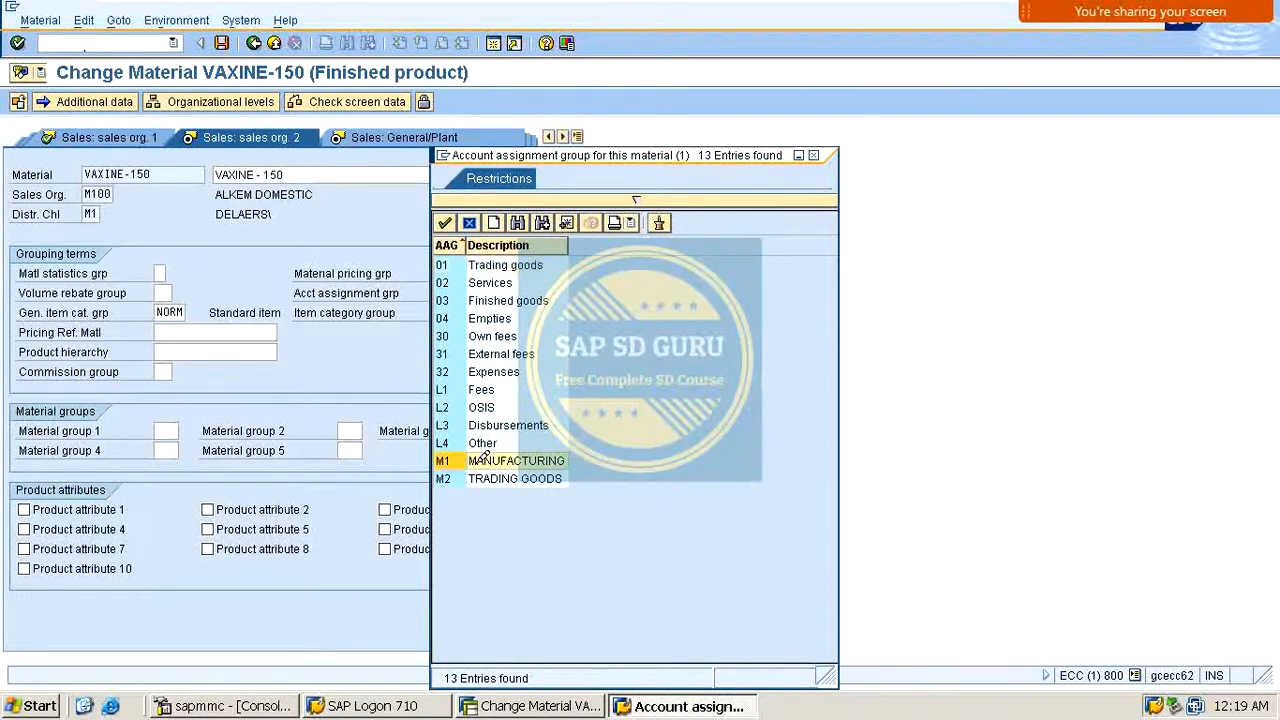
double_click(485, 460)
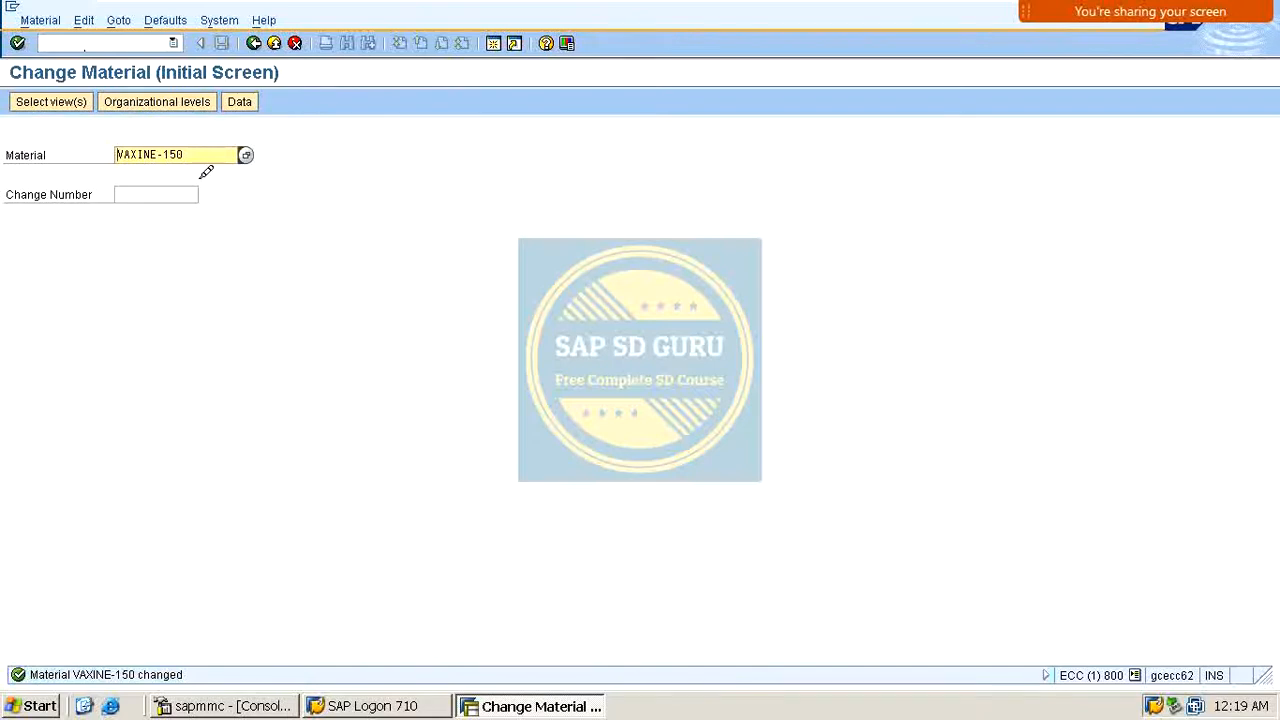
Step: Open the customer's sales area data for M100 / M1 / M1, set its account assignment group to M1, and save
click(133, 42)
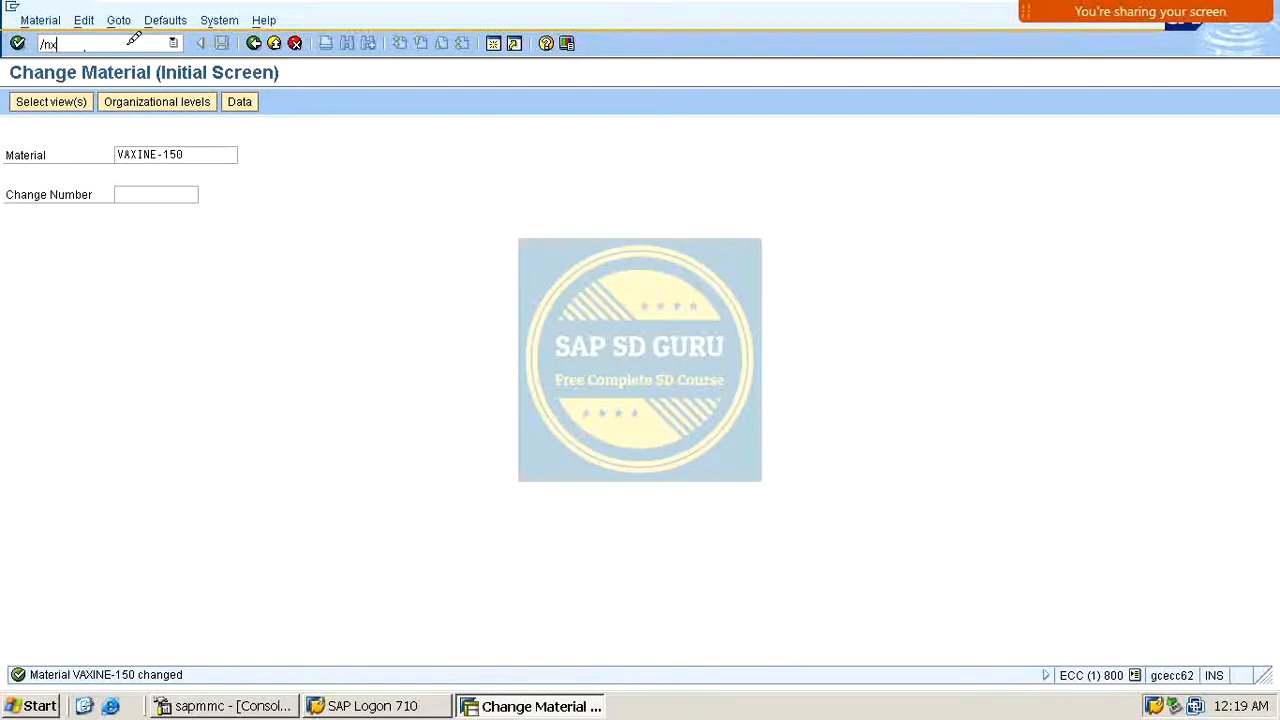
text(/nxd02)
key(Return)
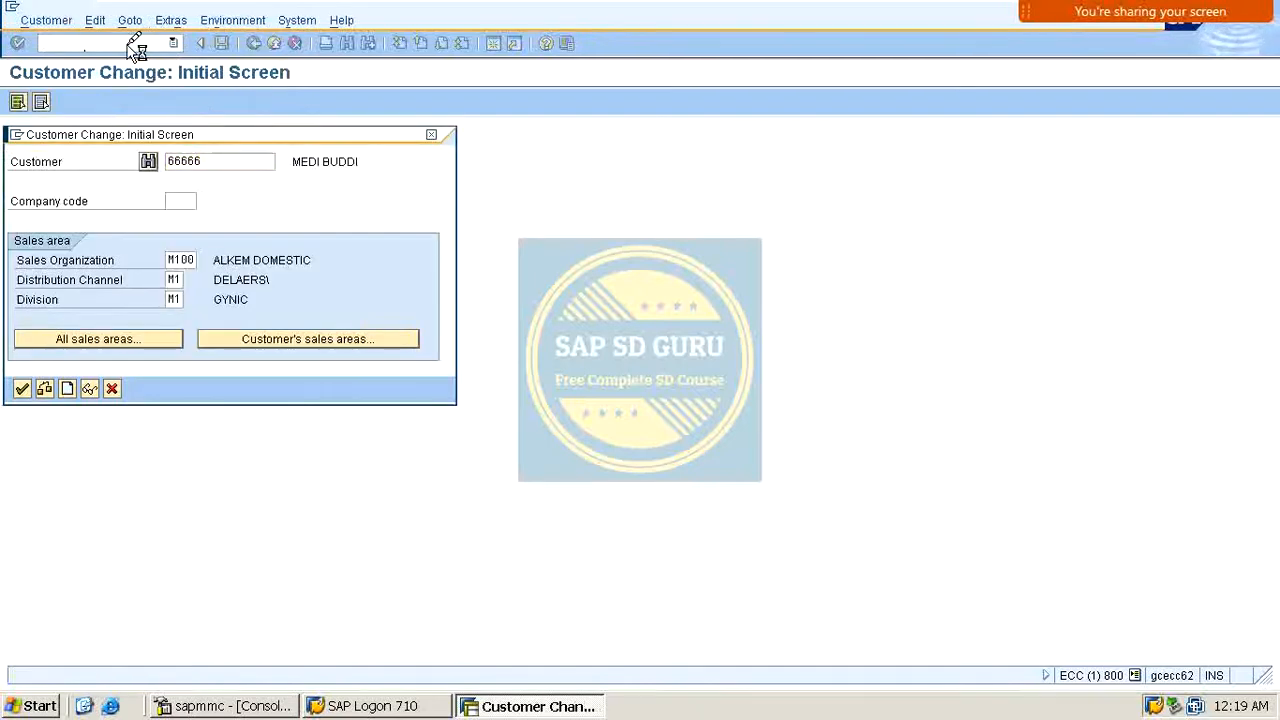
key(Return)
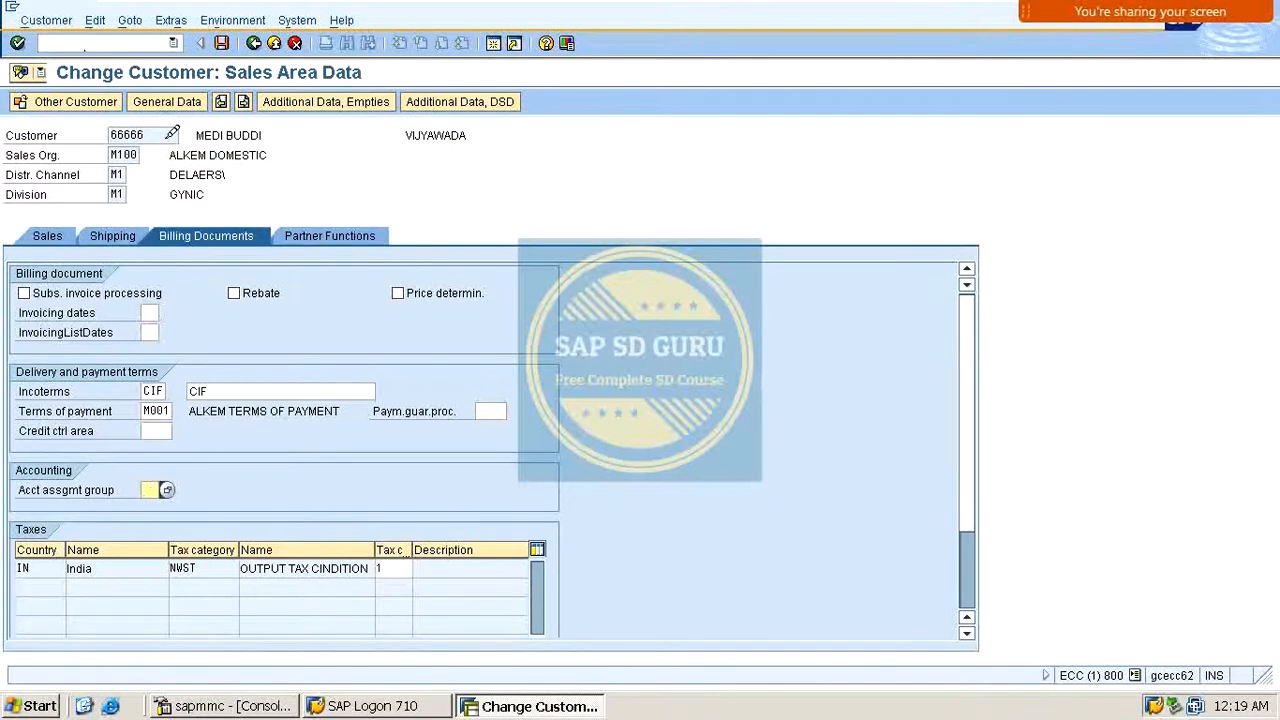
drag(168, 135, 84, 146)
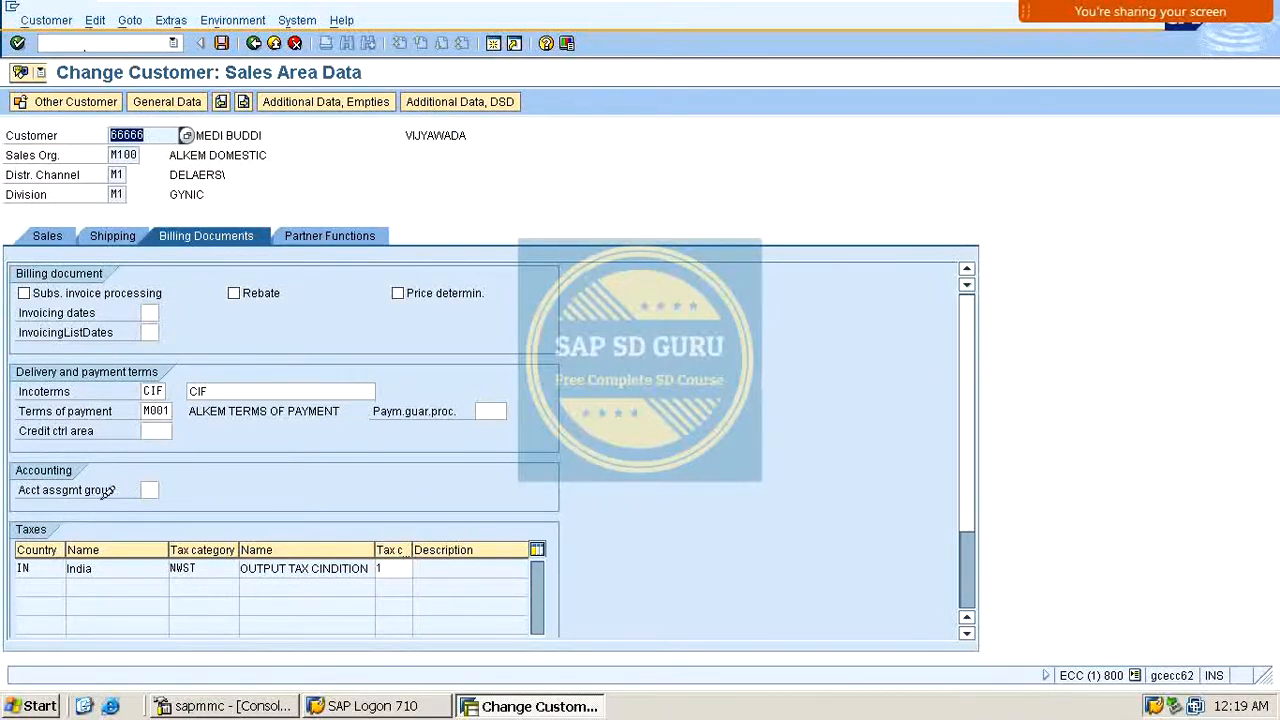
click(150, 488)
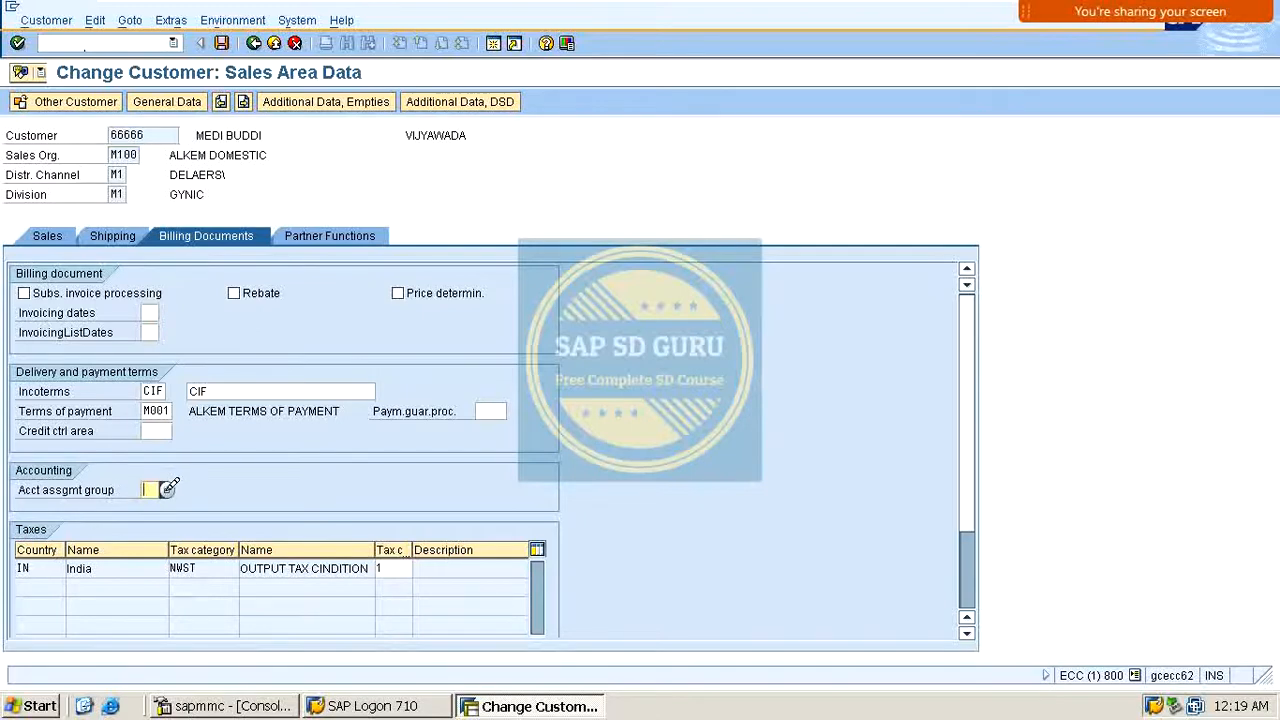
click(168, 488)
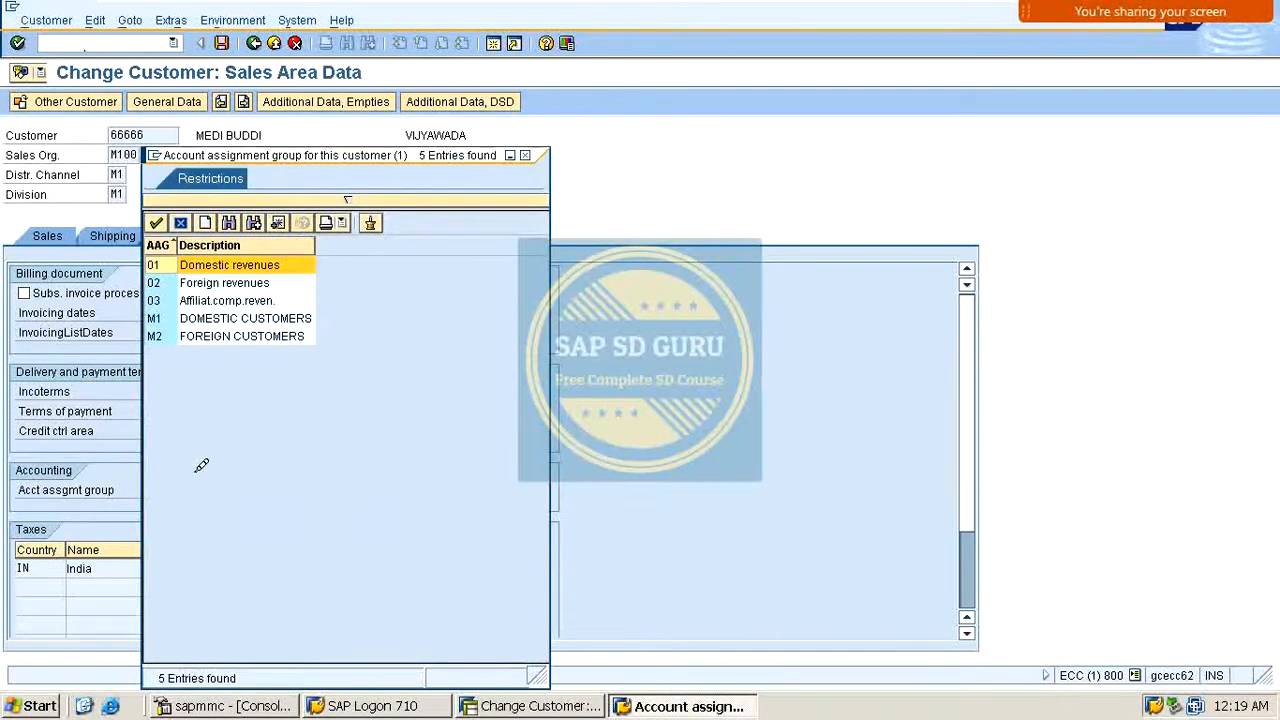
double_click(203, 318)
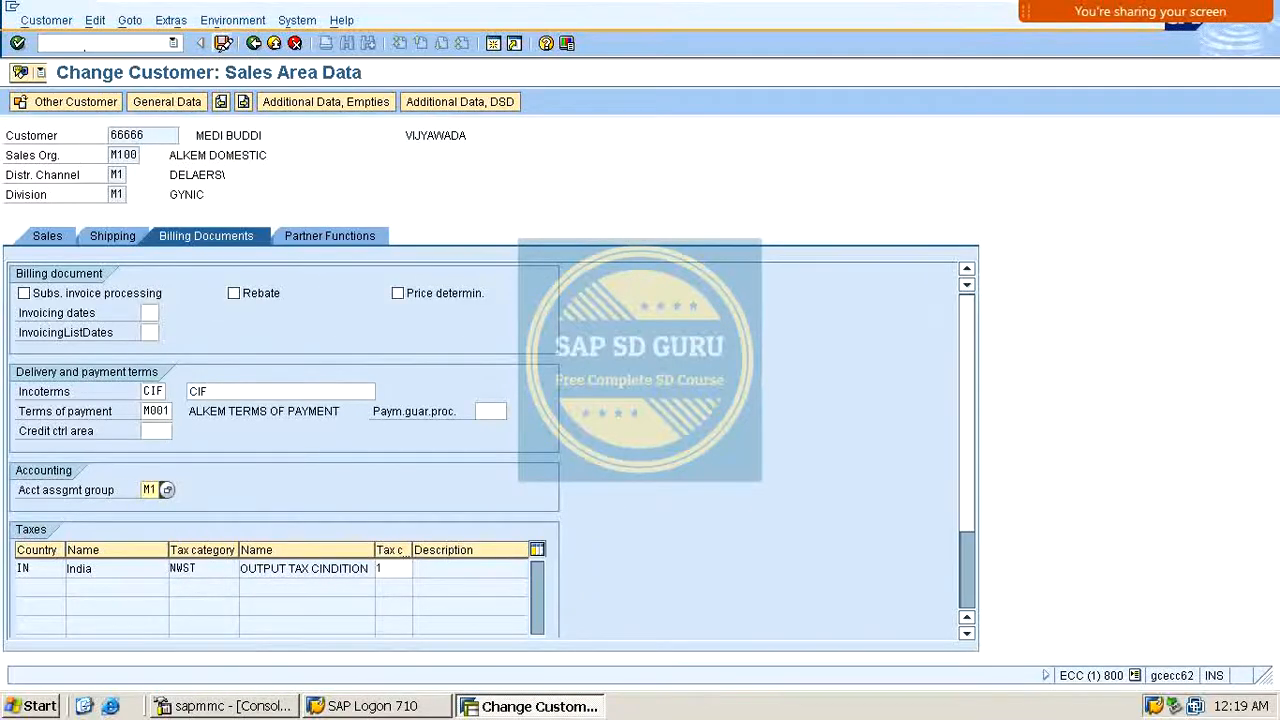
click(222, 43)
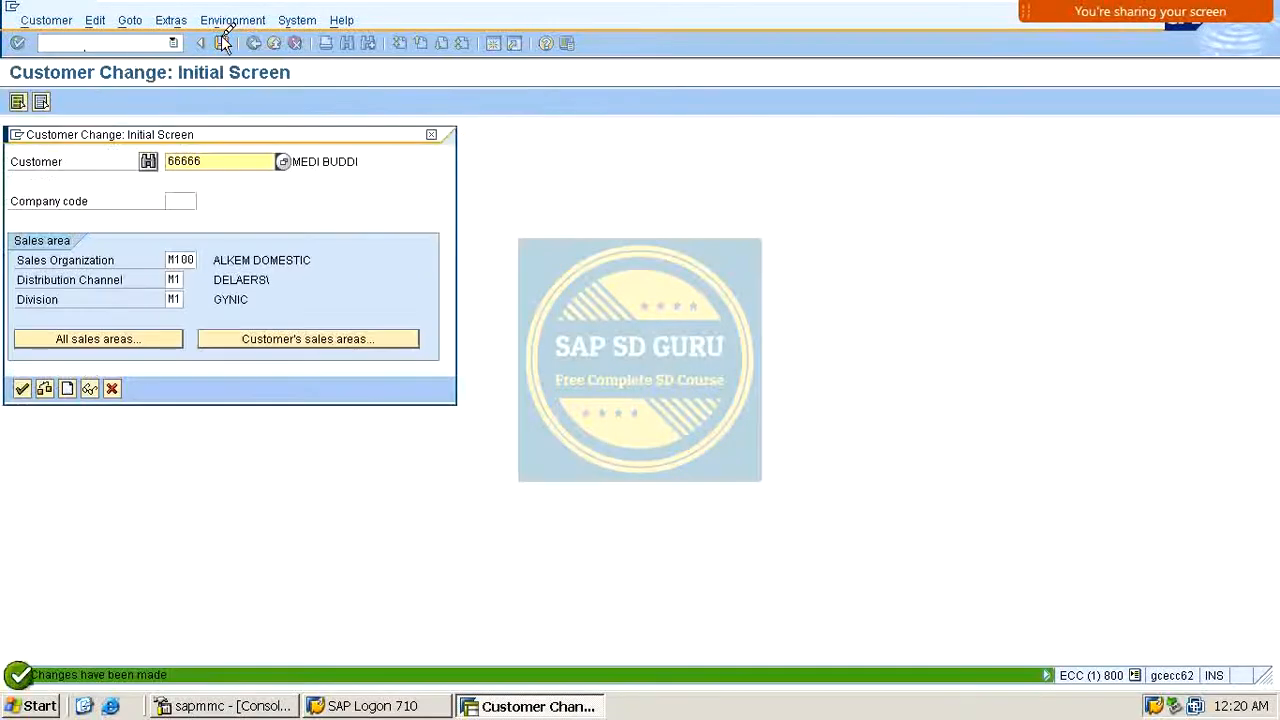
Step: Open the IMG activity Define Dependencies Of Revenue Account Determination under Sales and Distribution basic functions
click(431, 134)
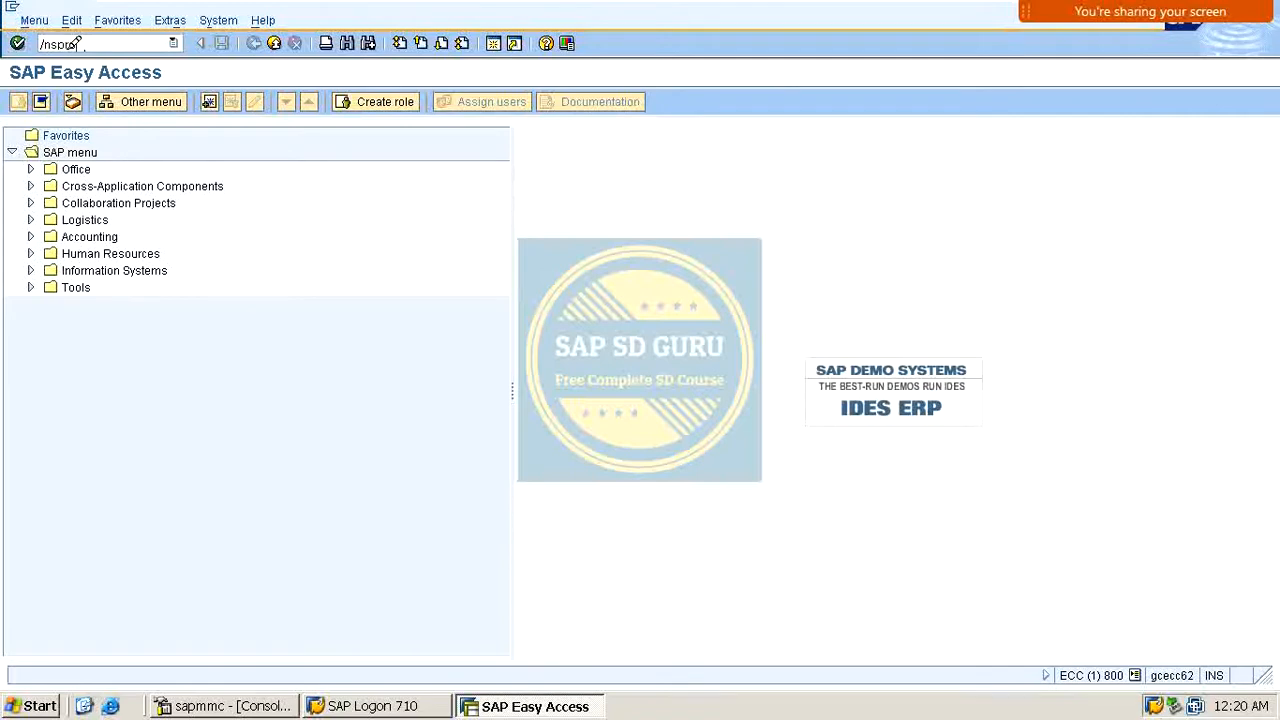
key(Return)
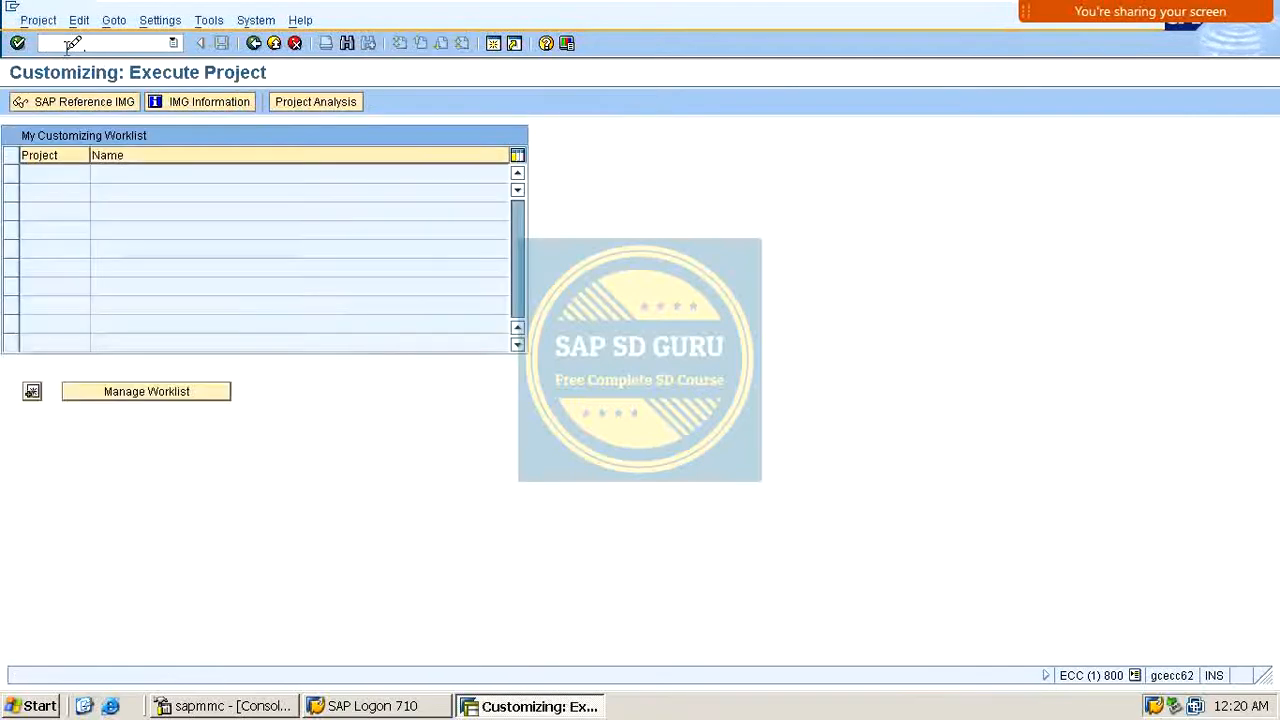
click(107, 95)
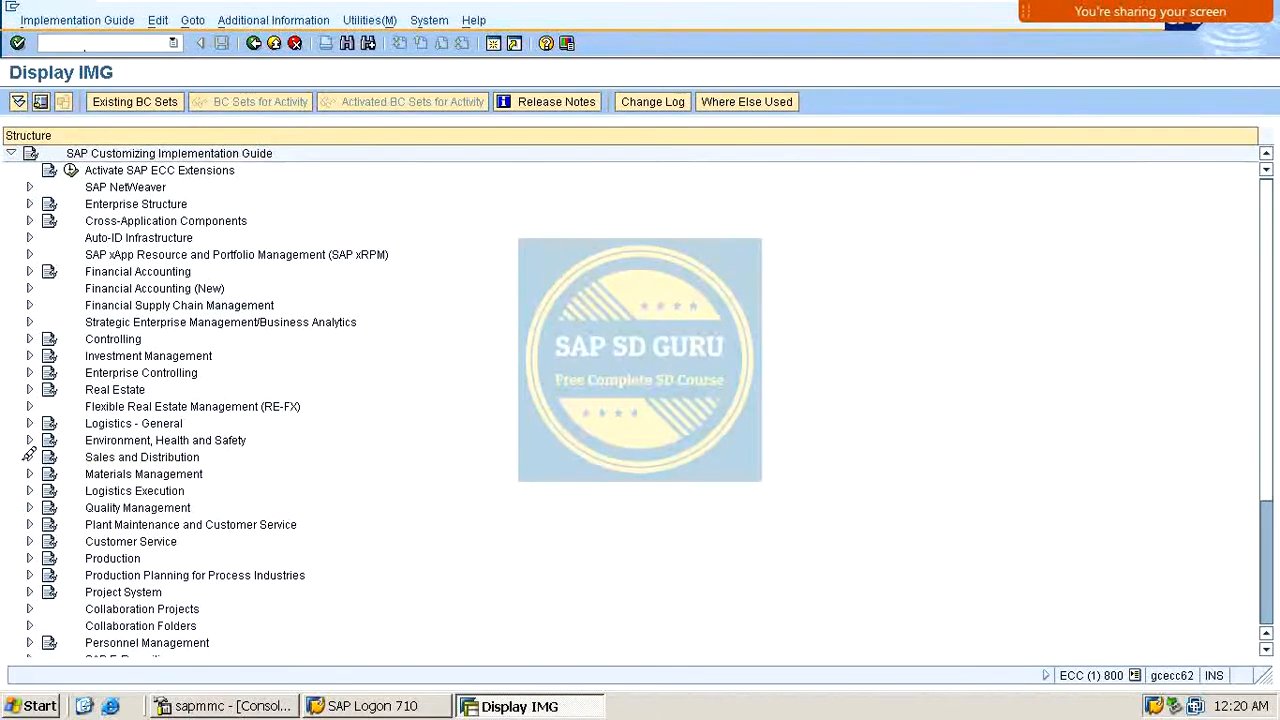
click(29, 456)
click(48, 474)
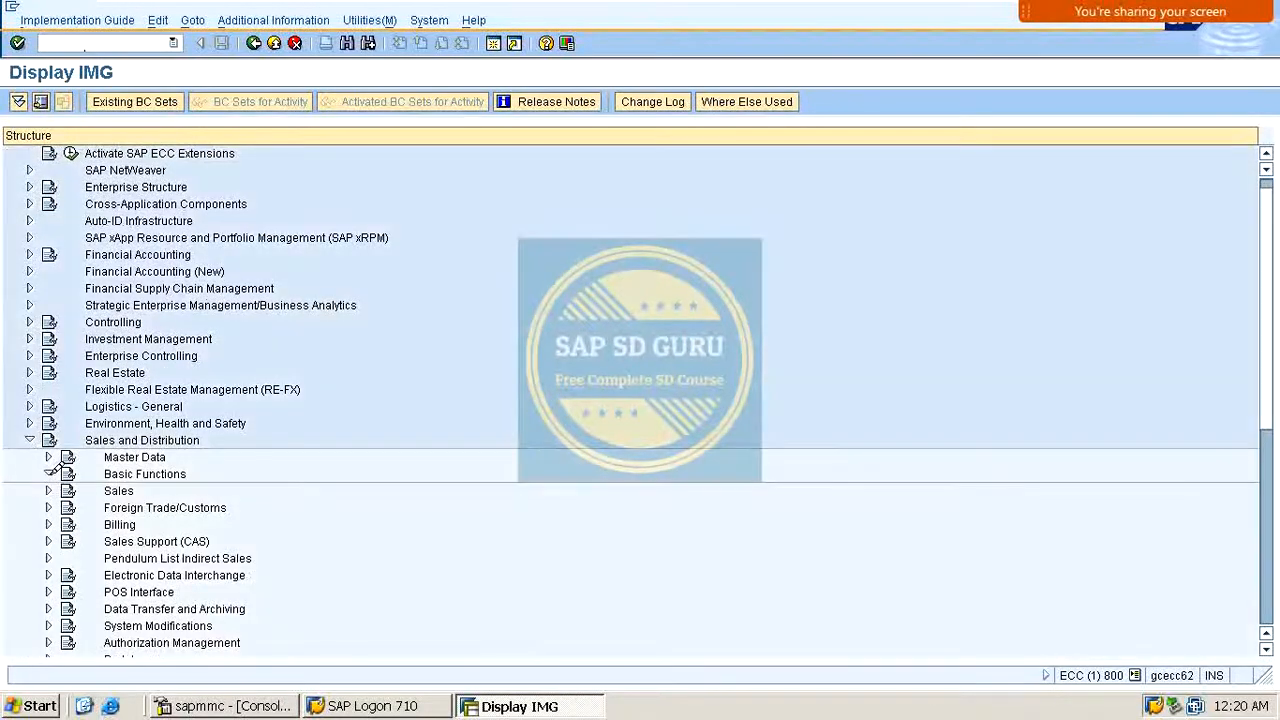
scroll(117, 410, down, 1)
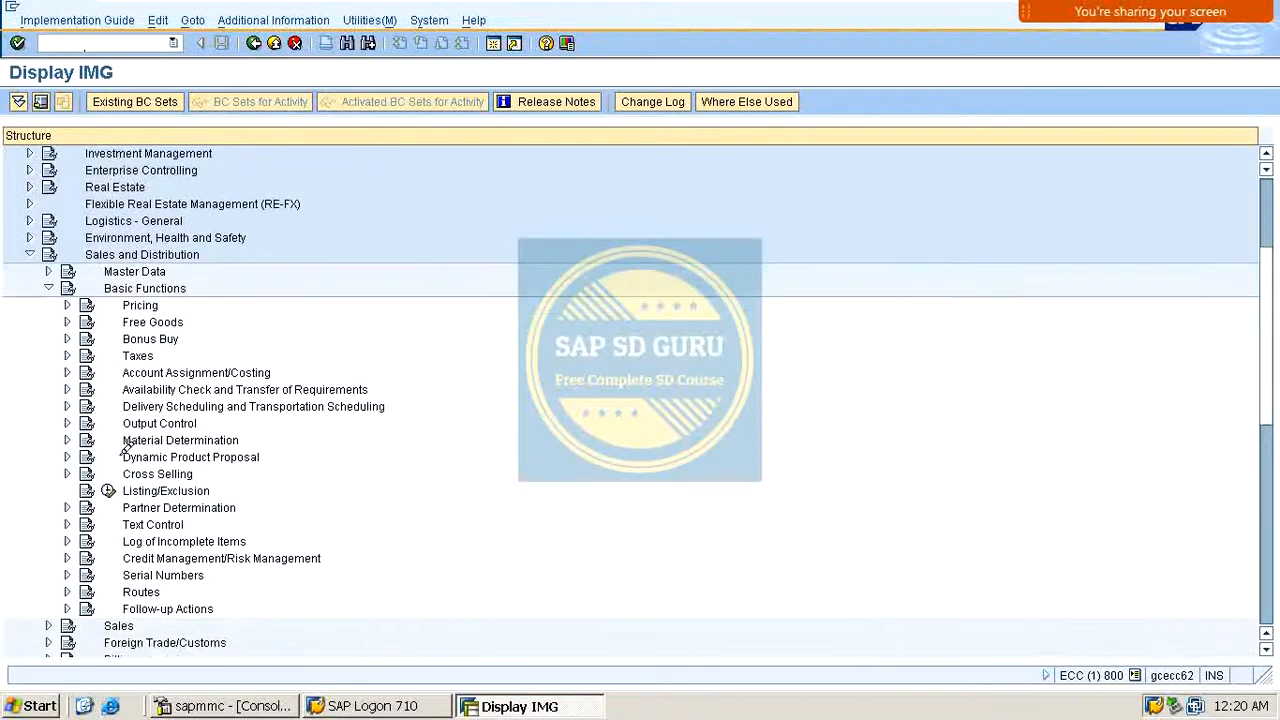
scroll(117, 420, down, 3)
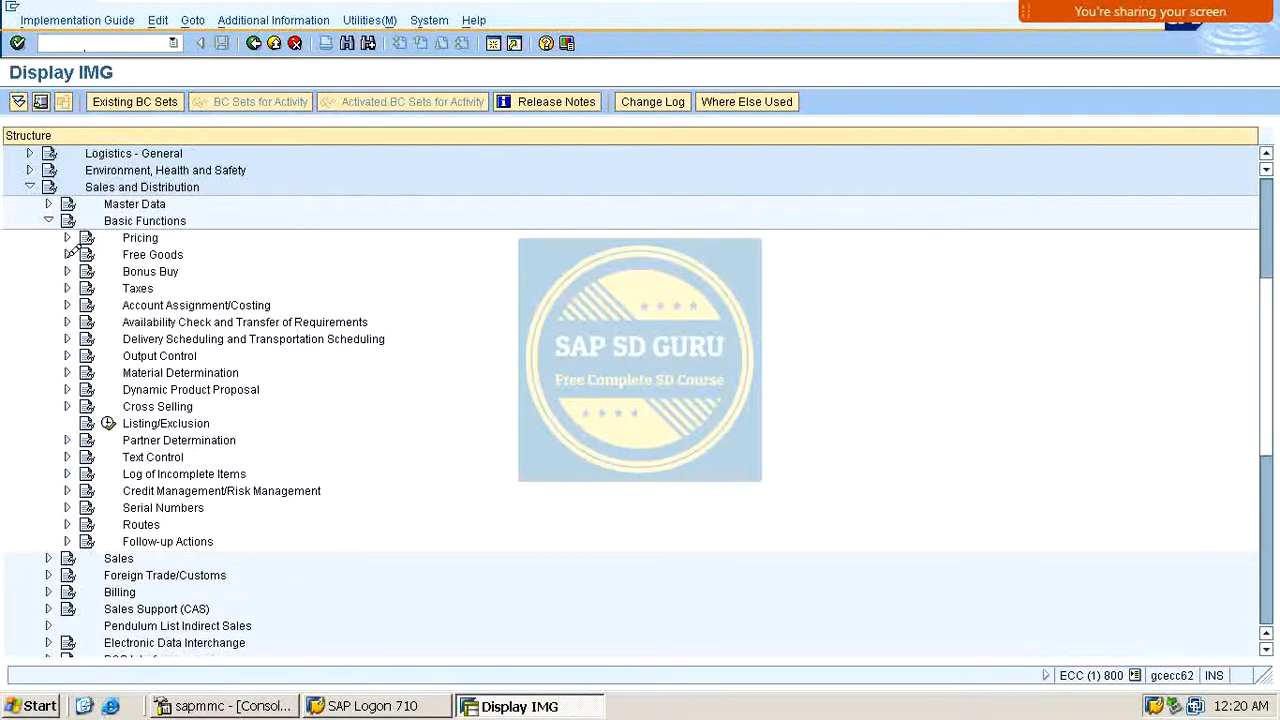
click(67, 304)
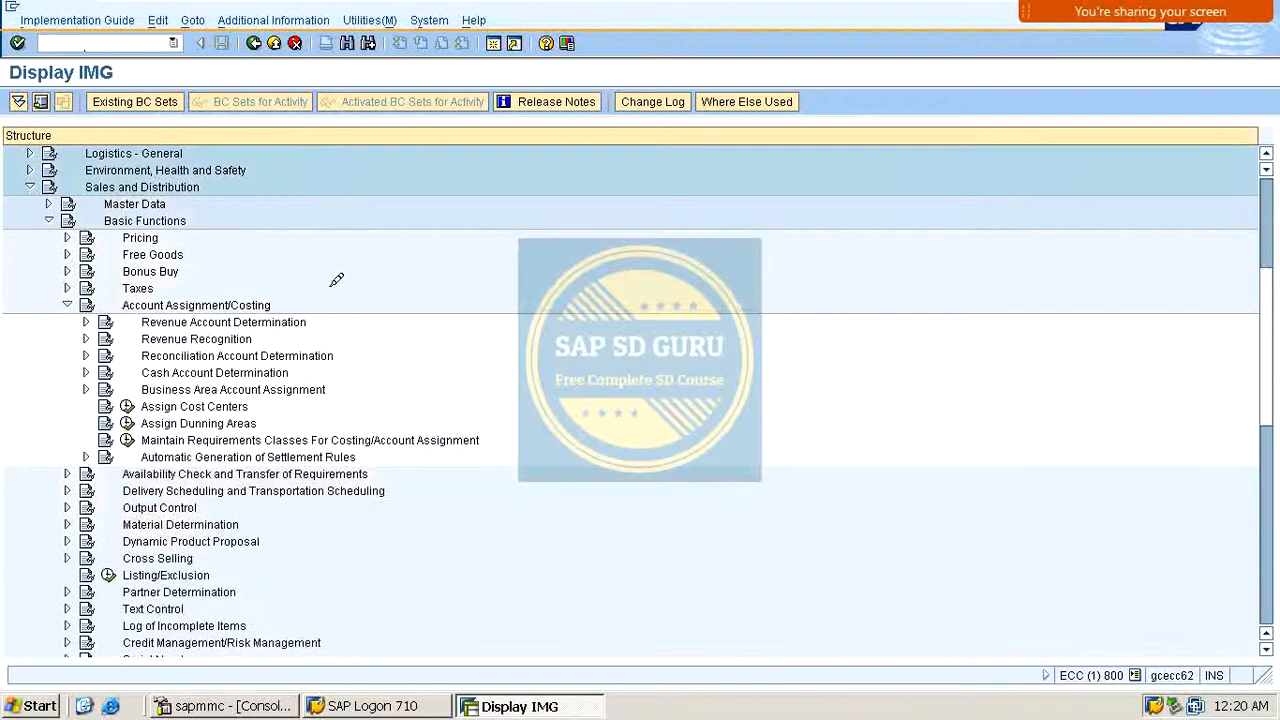
click(85, 322)
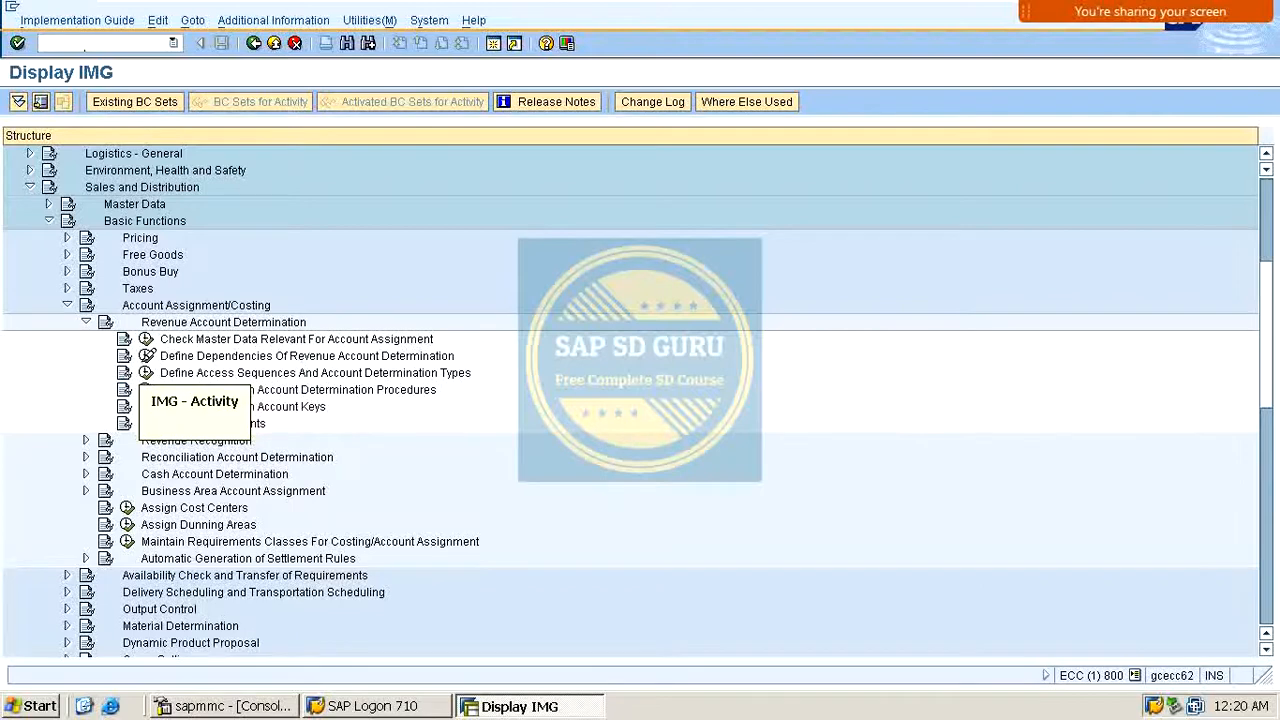
click(147, 356)
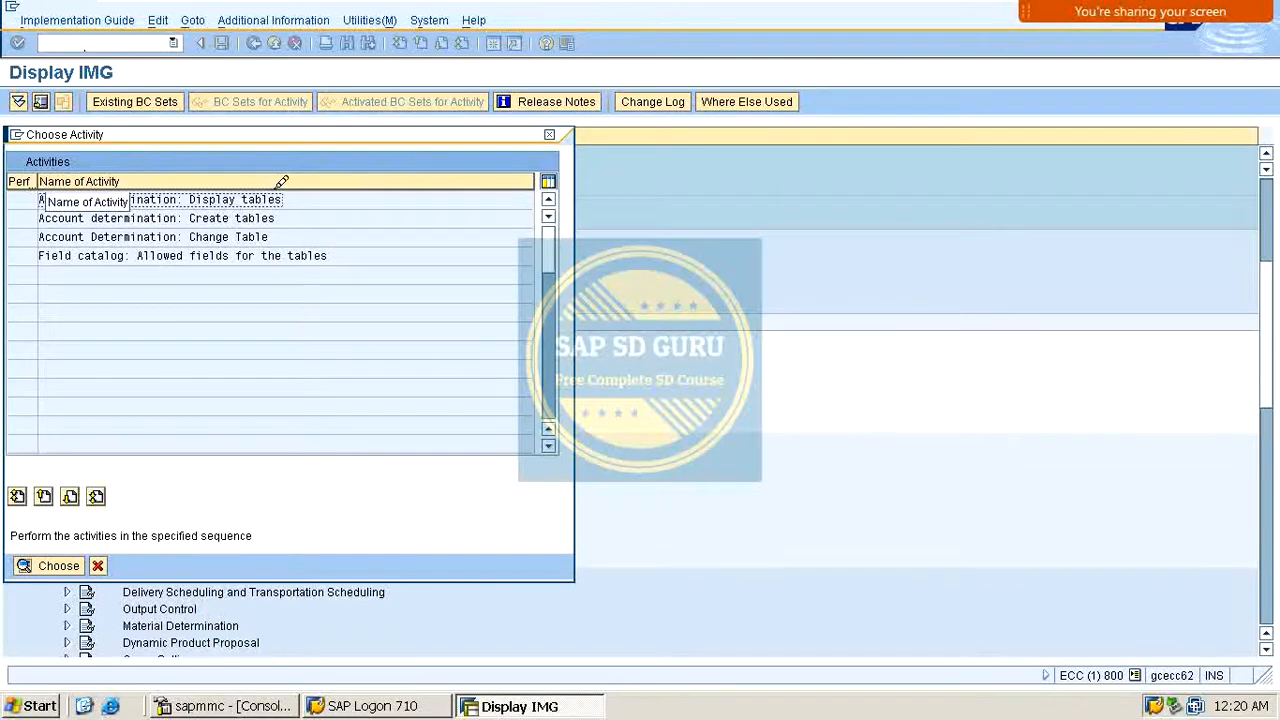
Step: Open the Account determination: Create tables activity and proceed to field selection for a new condition table
drag(191, 218, 276, 218)
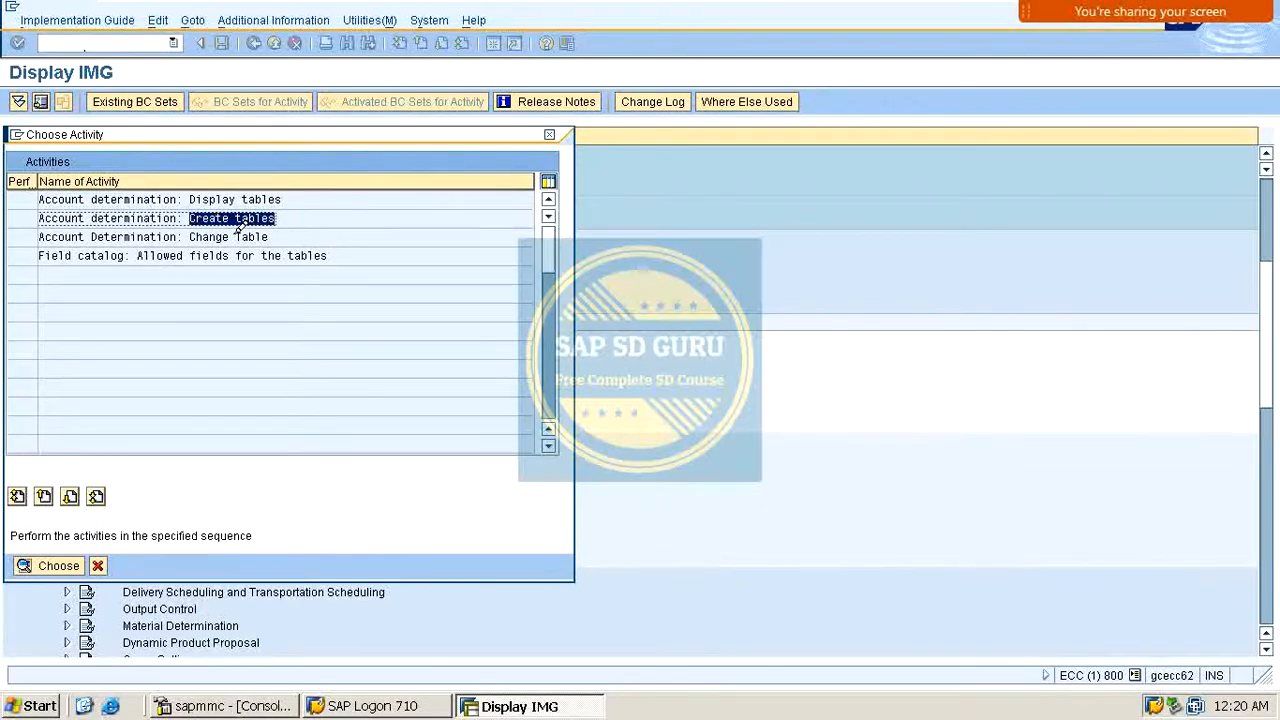
drag(40, 237, 334, 226)
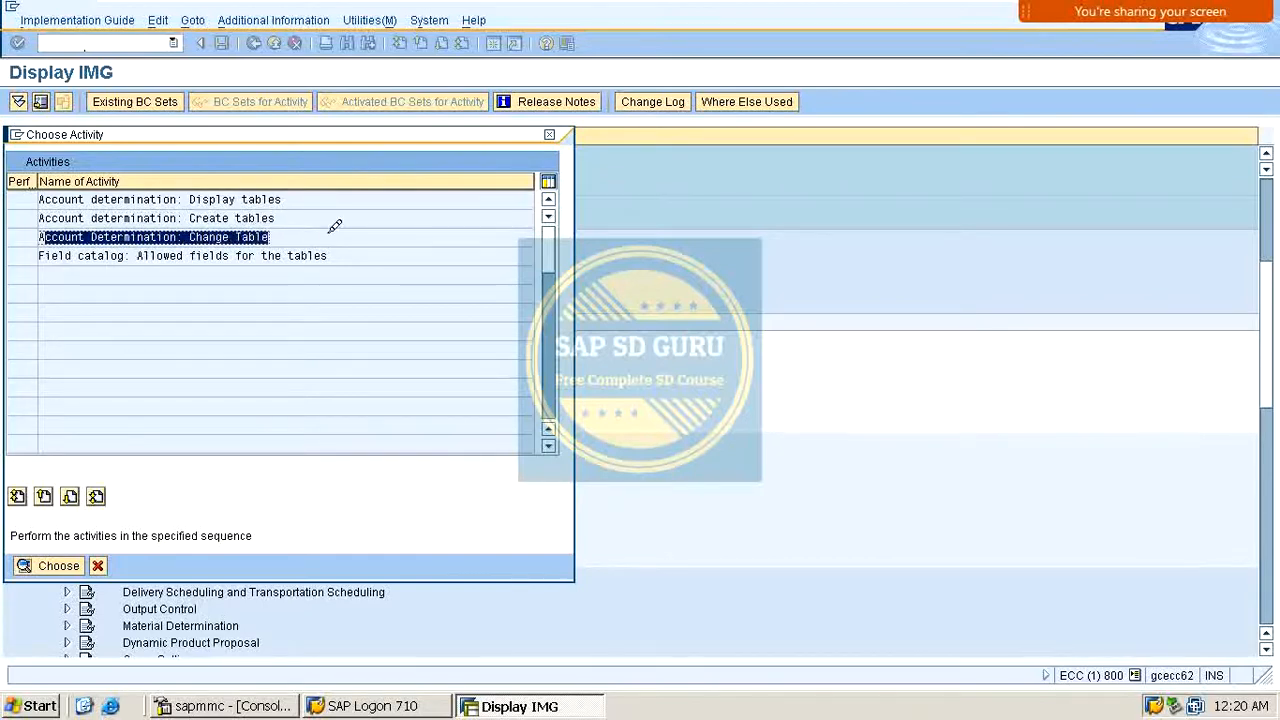
click(160, 256)
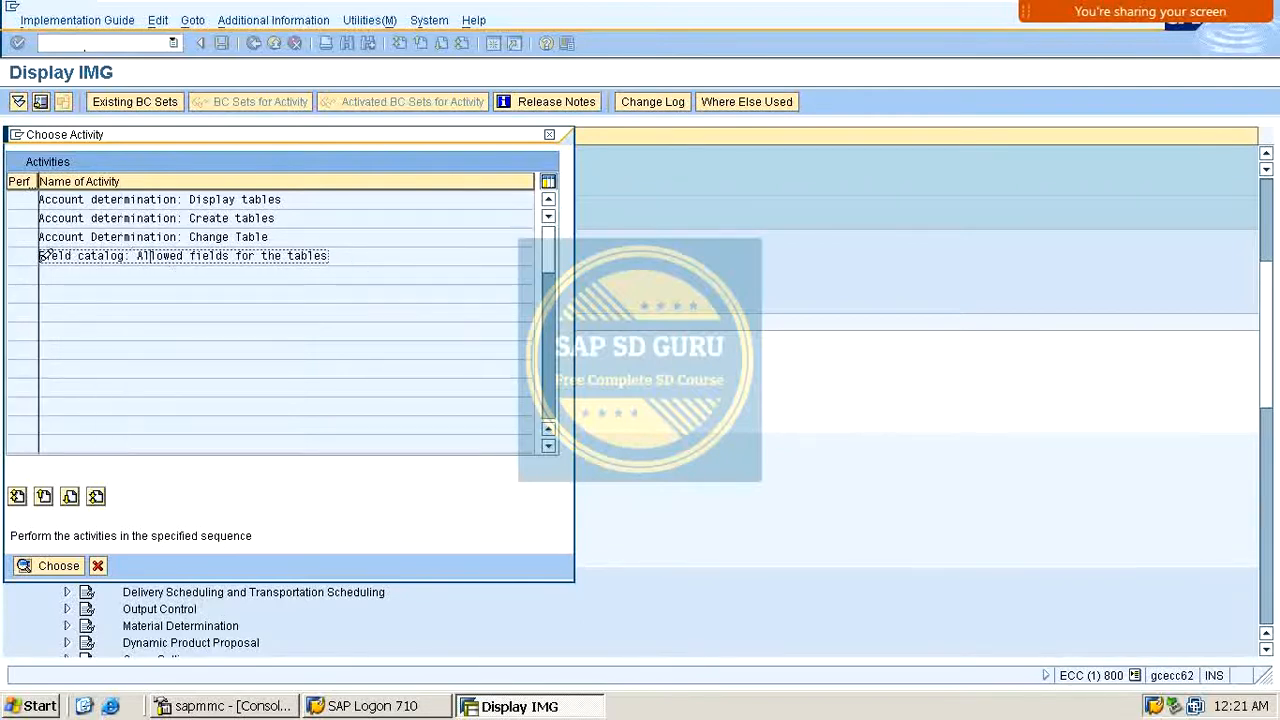
click(336, 252)
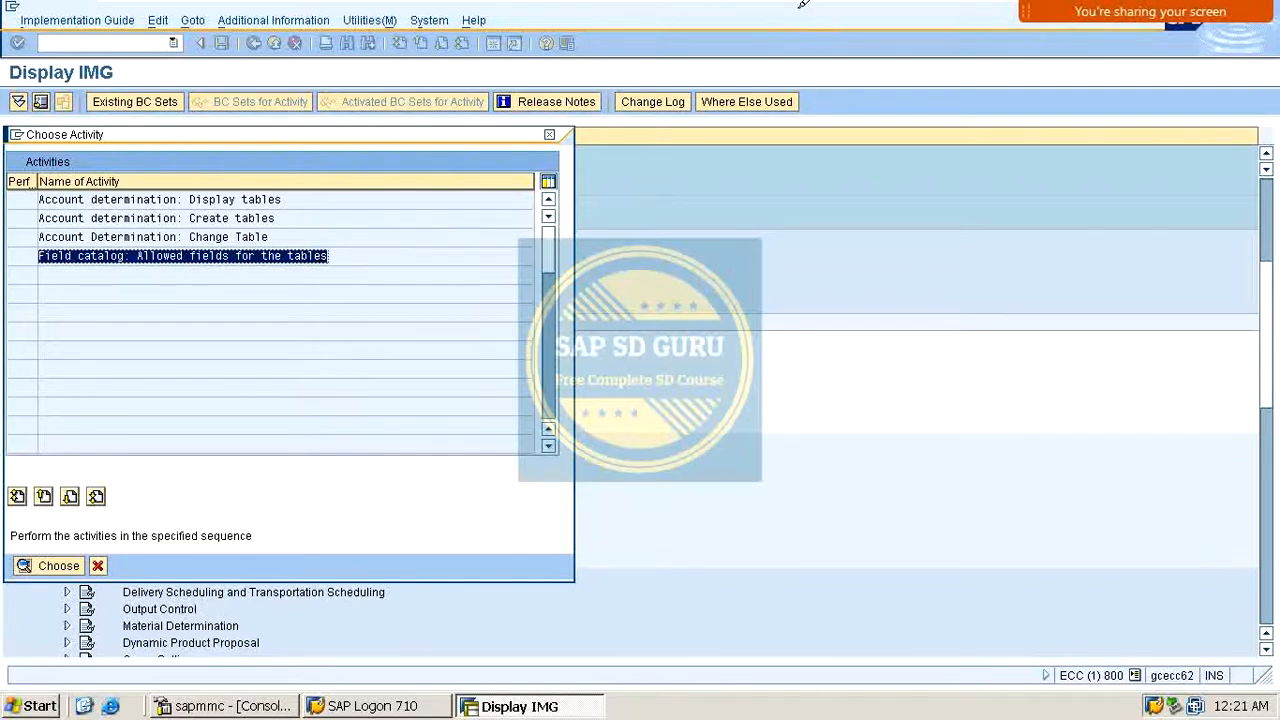
double_click(188, 217)
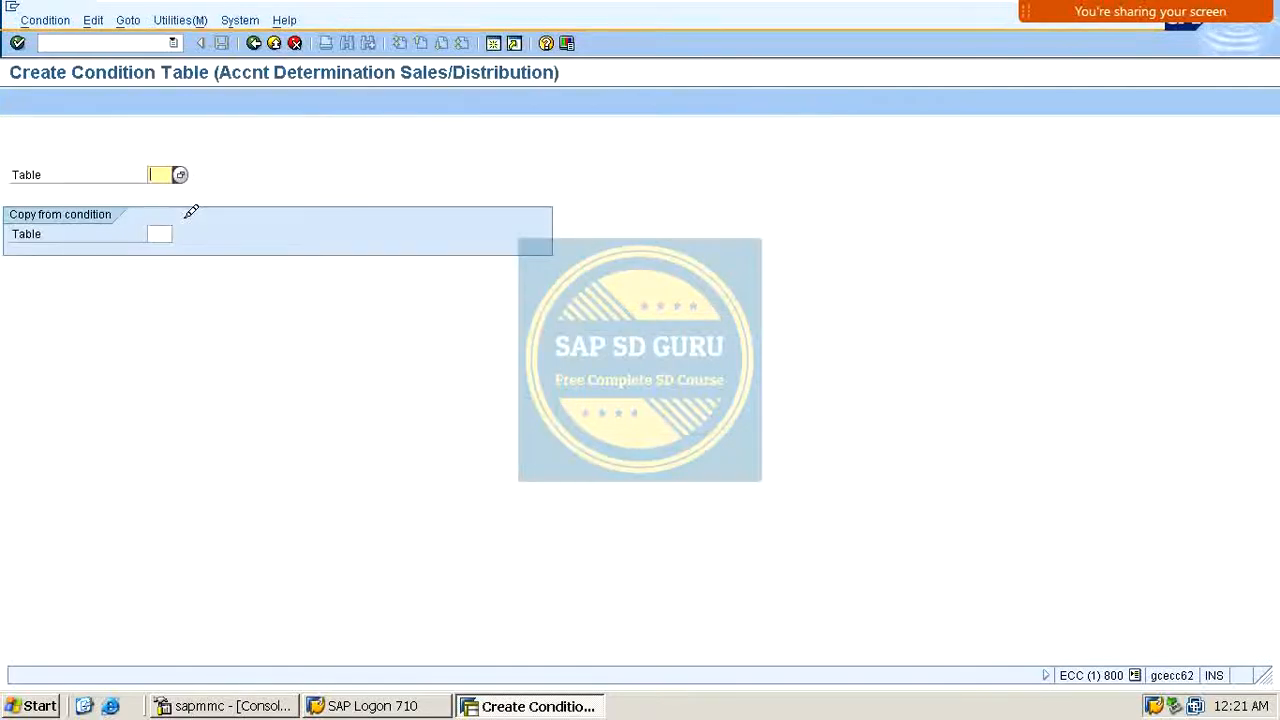
key(Return)
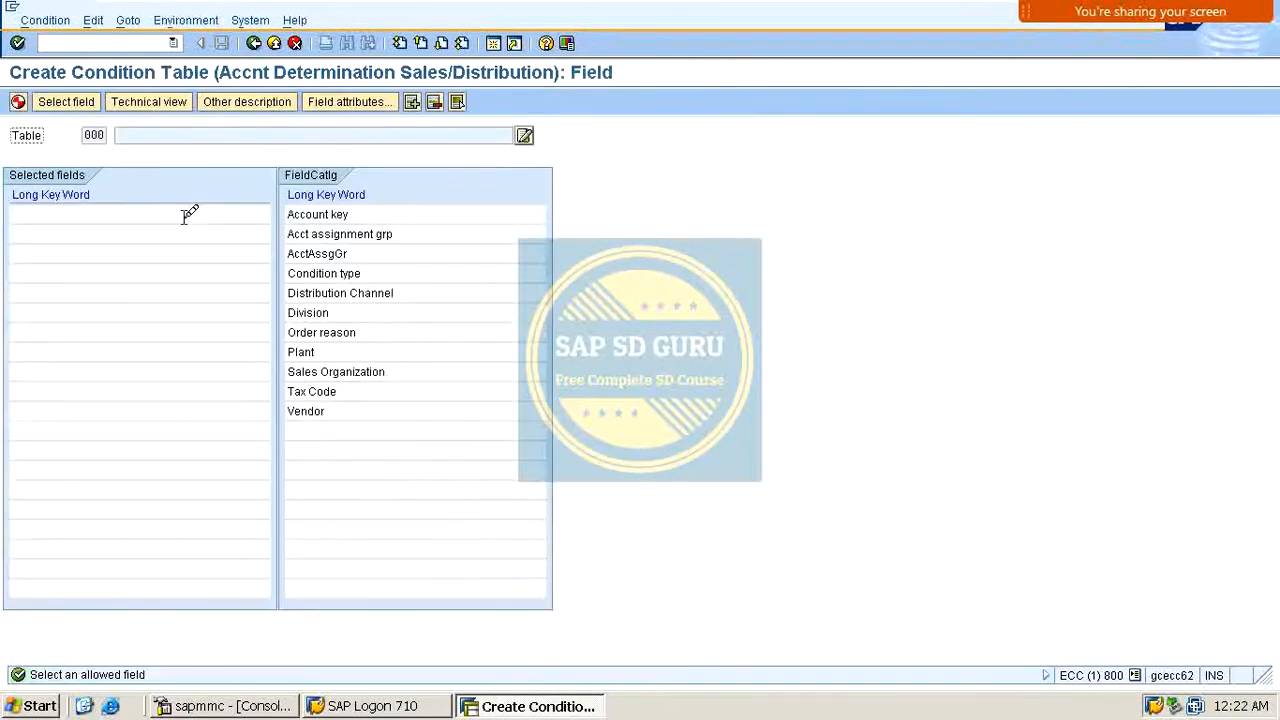
Step: Add Sales Organization and Acct assignment grp as fields of the new condition table and check the technical view
mouse_move(495, 0)
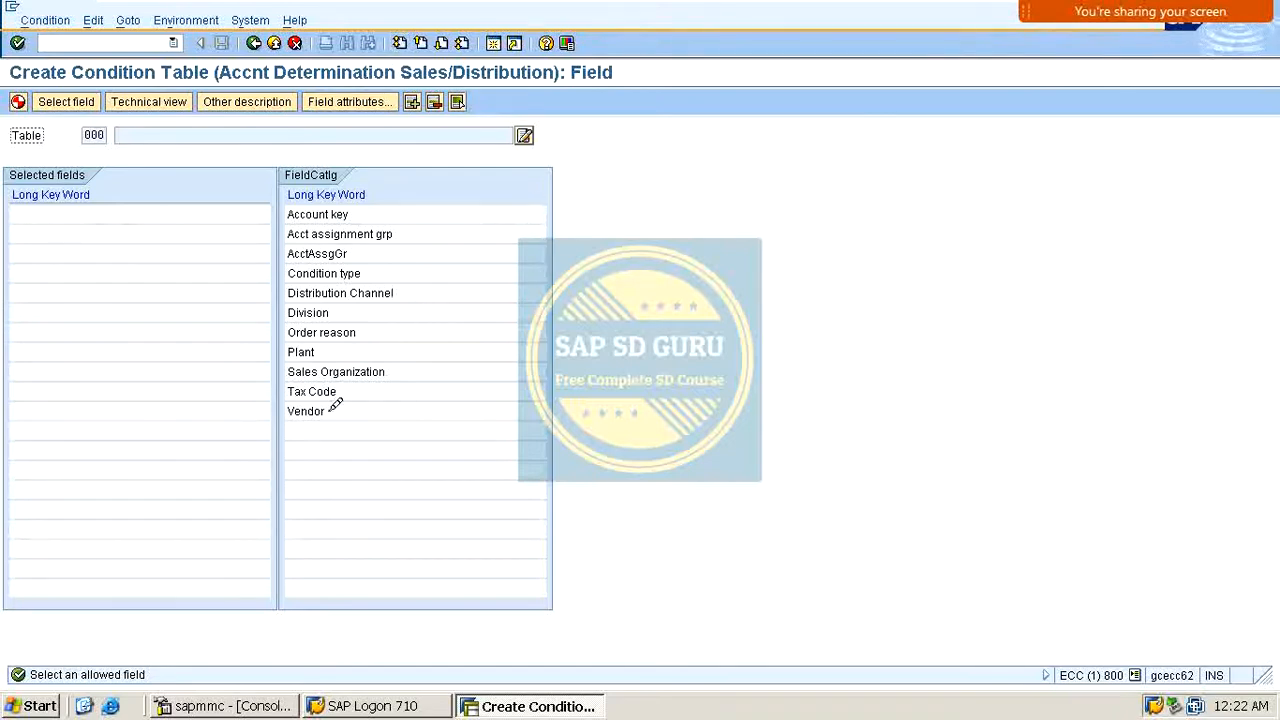
double_click(365, 365)
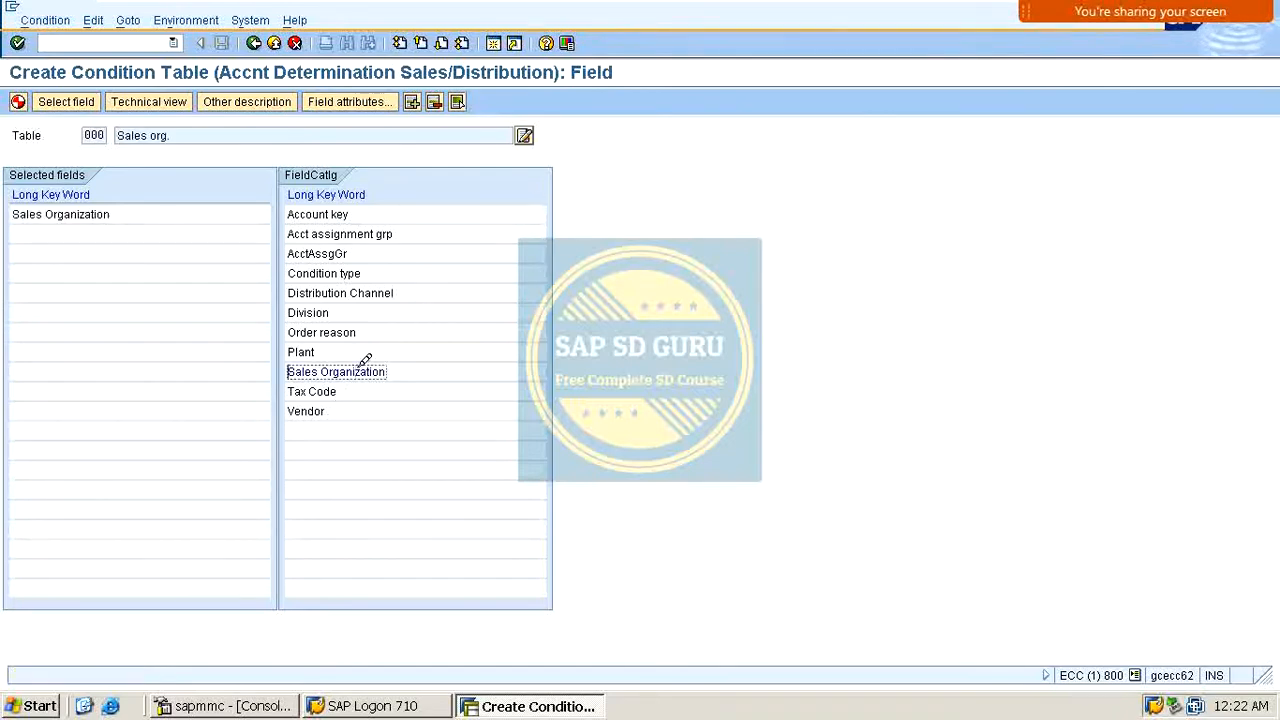
double_click(365, 230)
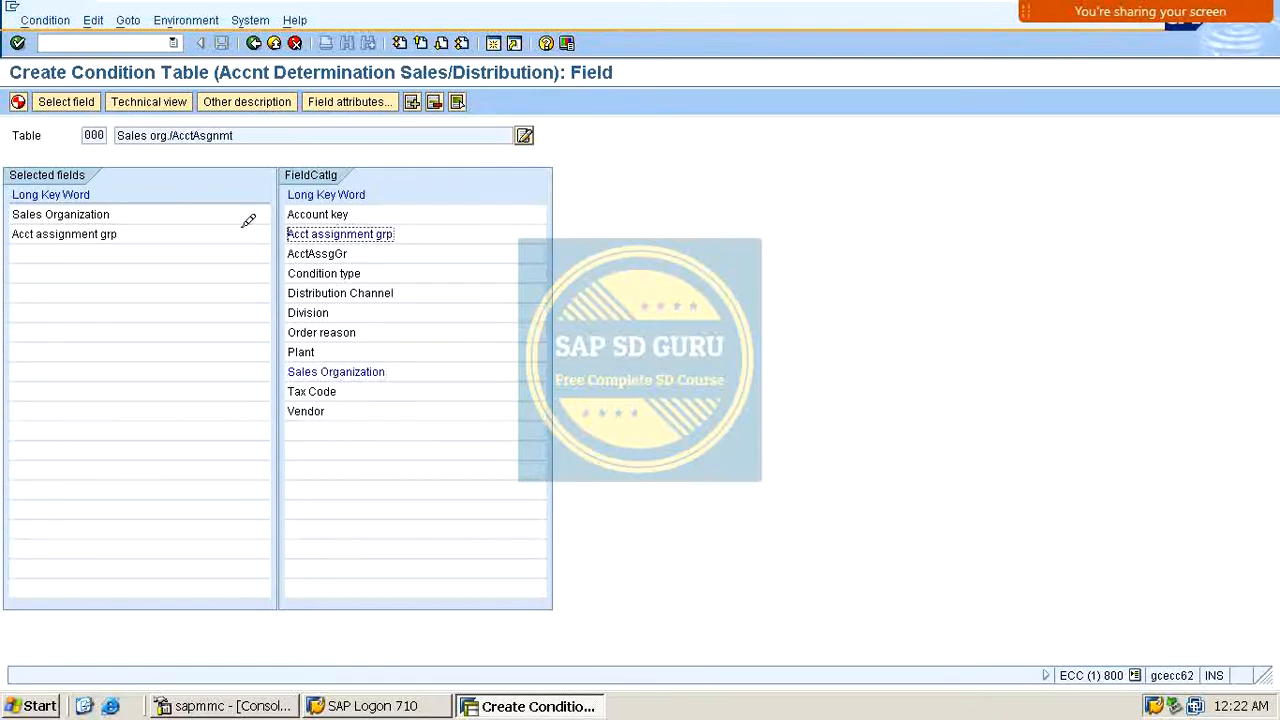
click(180, 98)
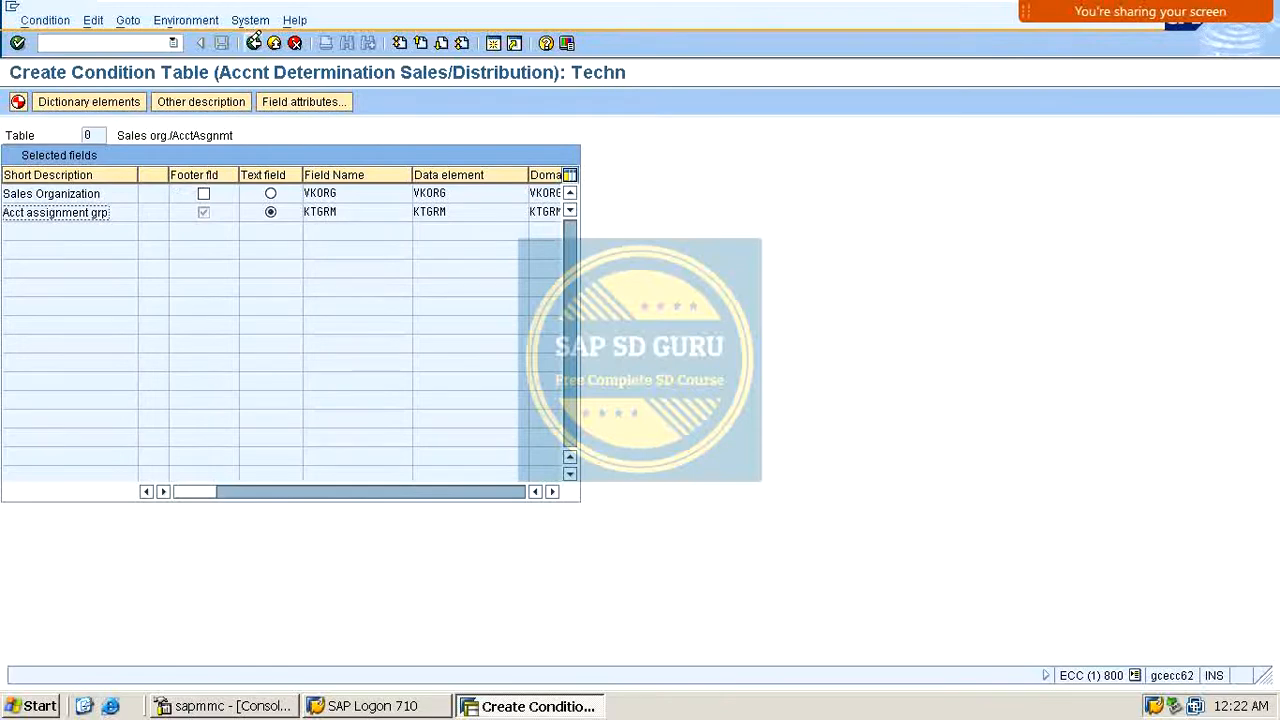
click(254, 43)
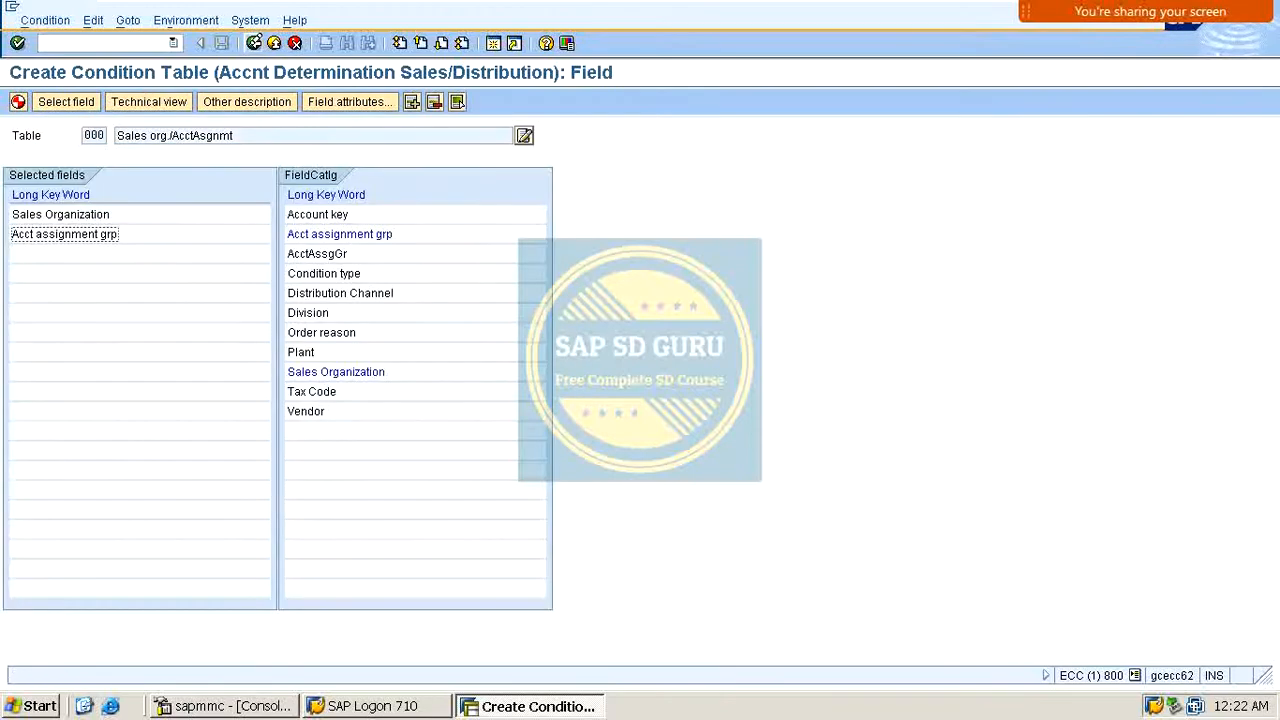
Step: Inspect the AcctAssgGr field attributes, add AcctAssgGr and remove Acct assignment grp from the selected fields
click(298, 250)
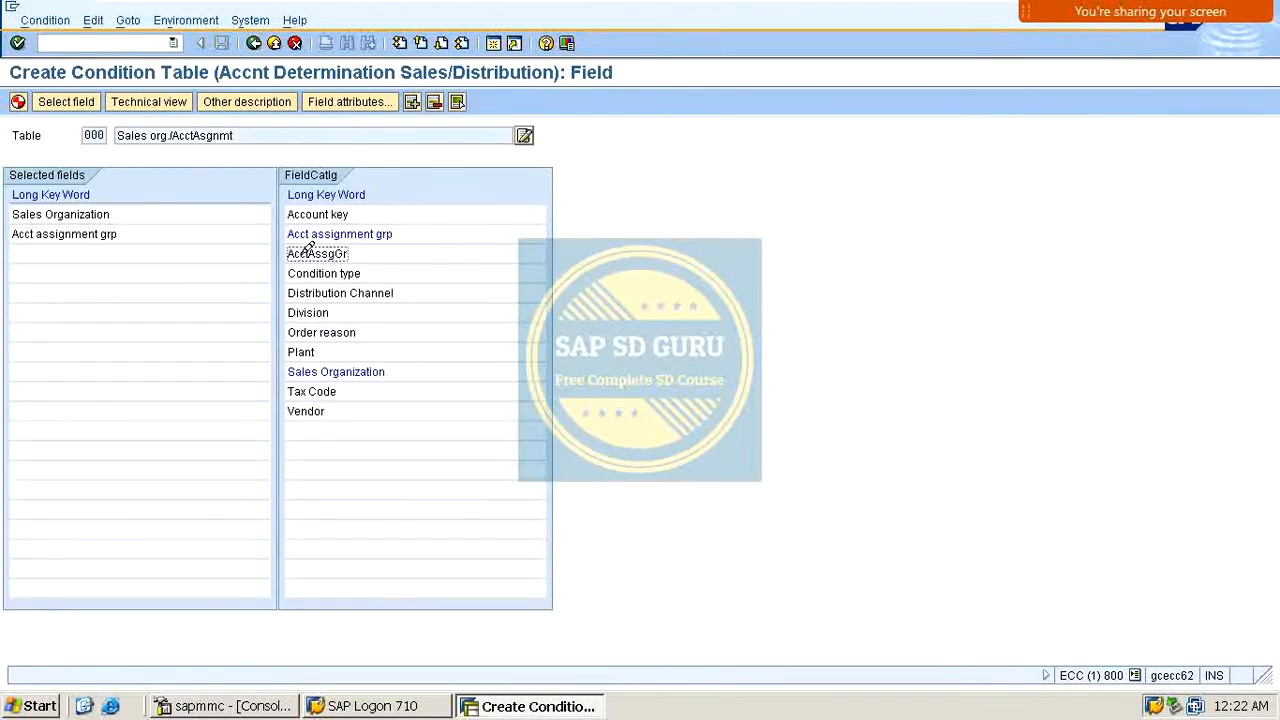
click(349, 101)
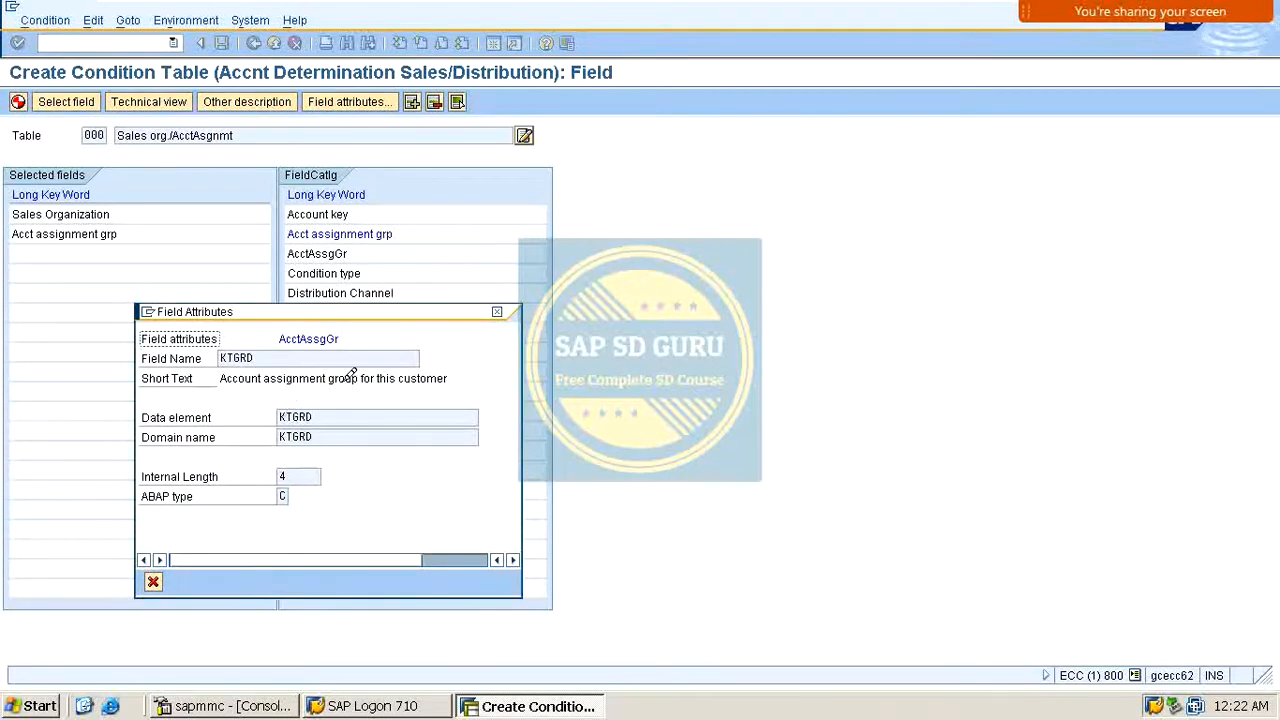
click(496, 311)
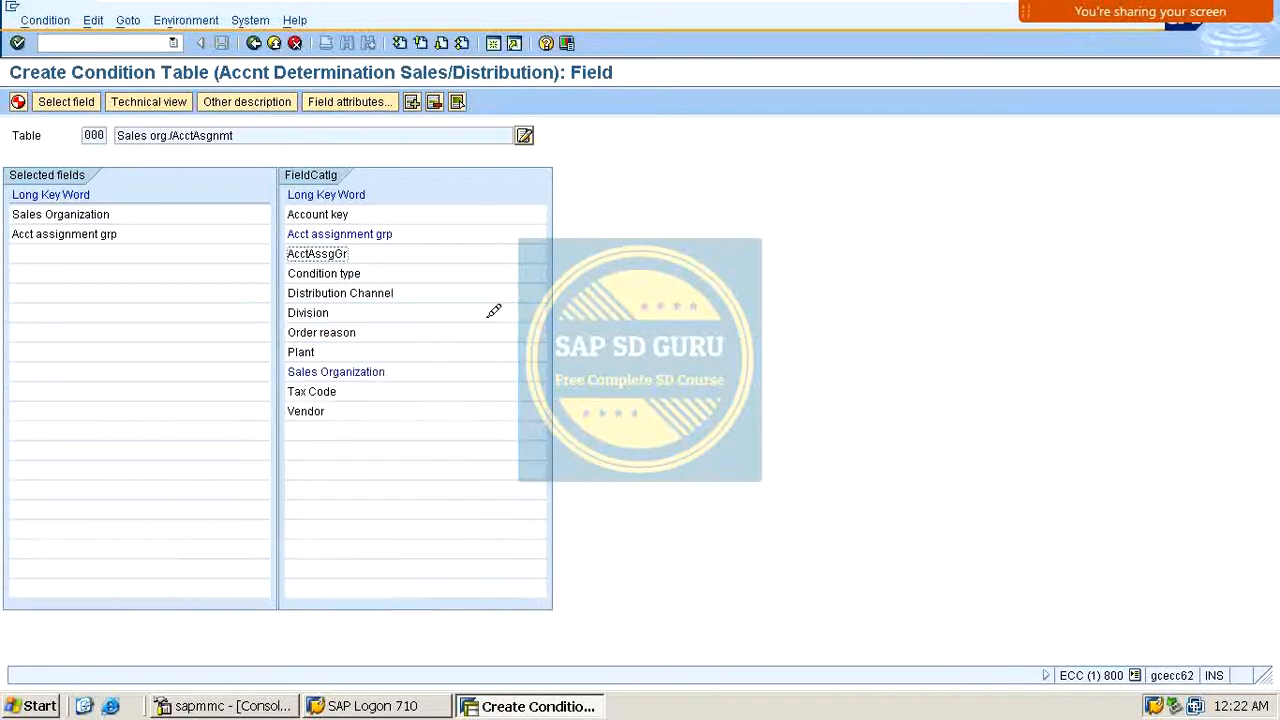
double_click(338, 250)
click(120, 231)
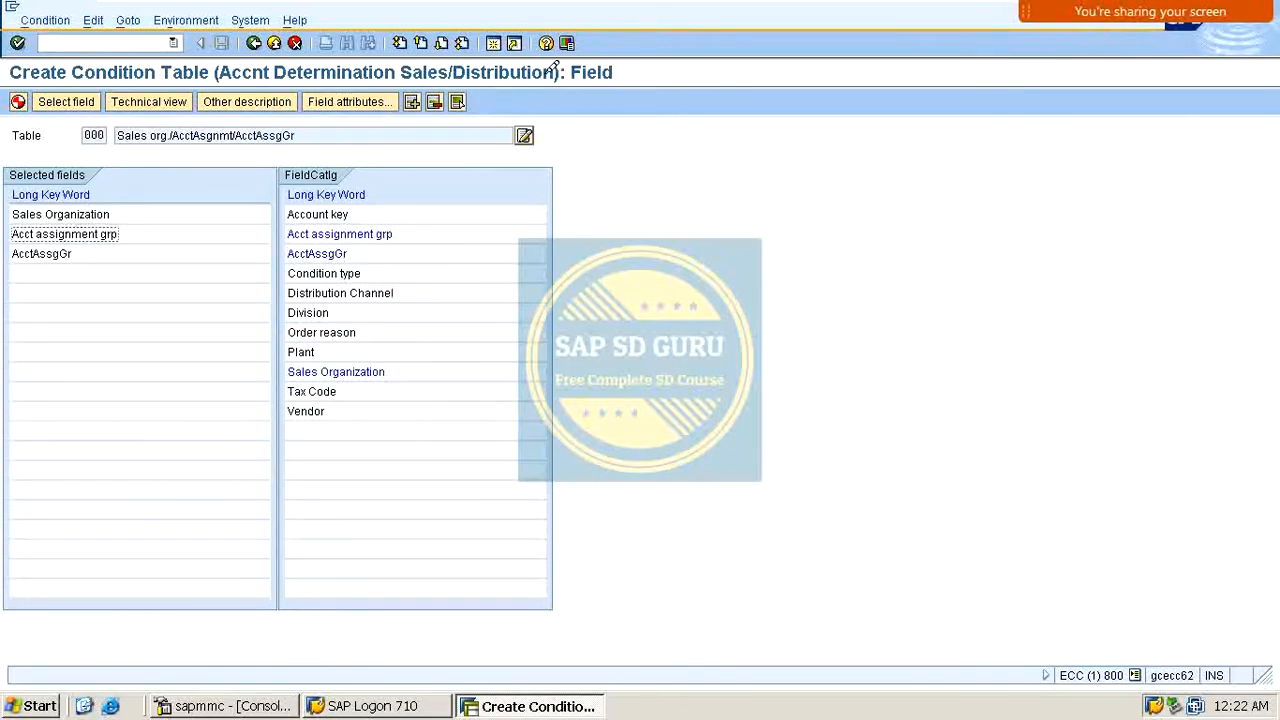
click(434, 101)
click(258, 315)
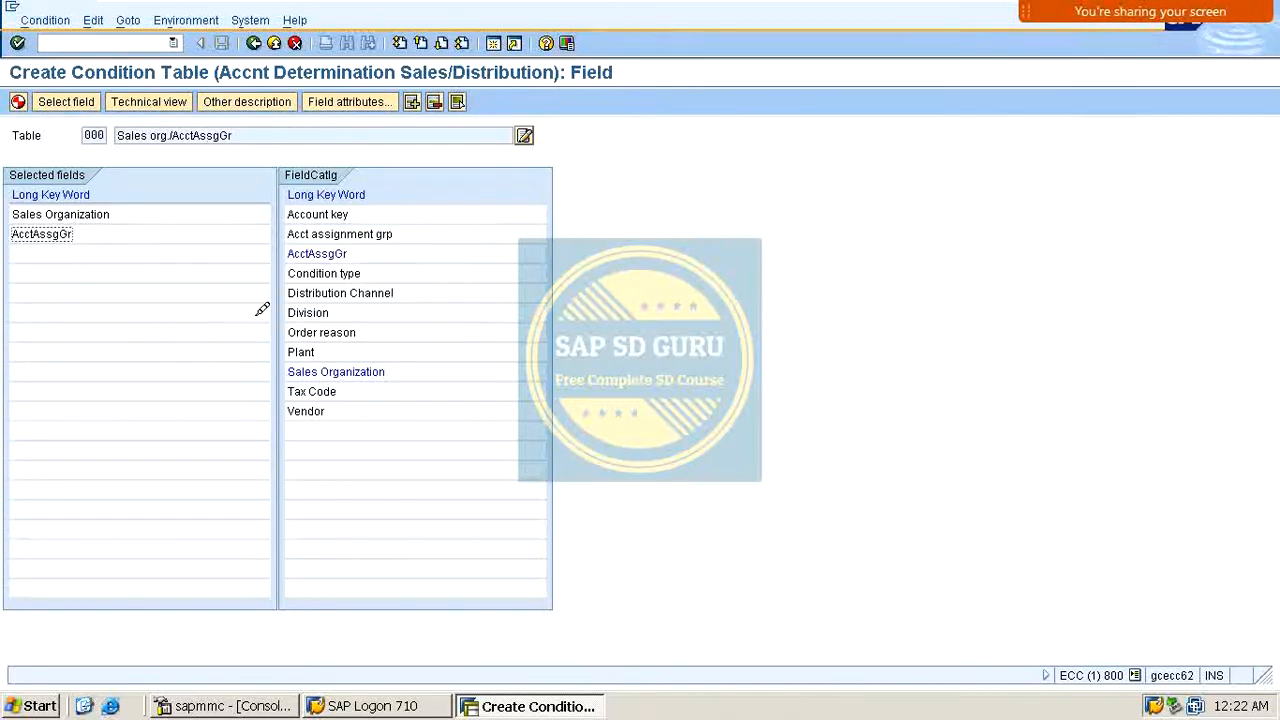
Step: Add Acct assignment grp again after AcctAssgGr and review its field attributes
double_click(340, 236)
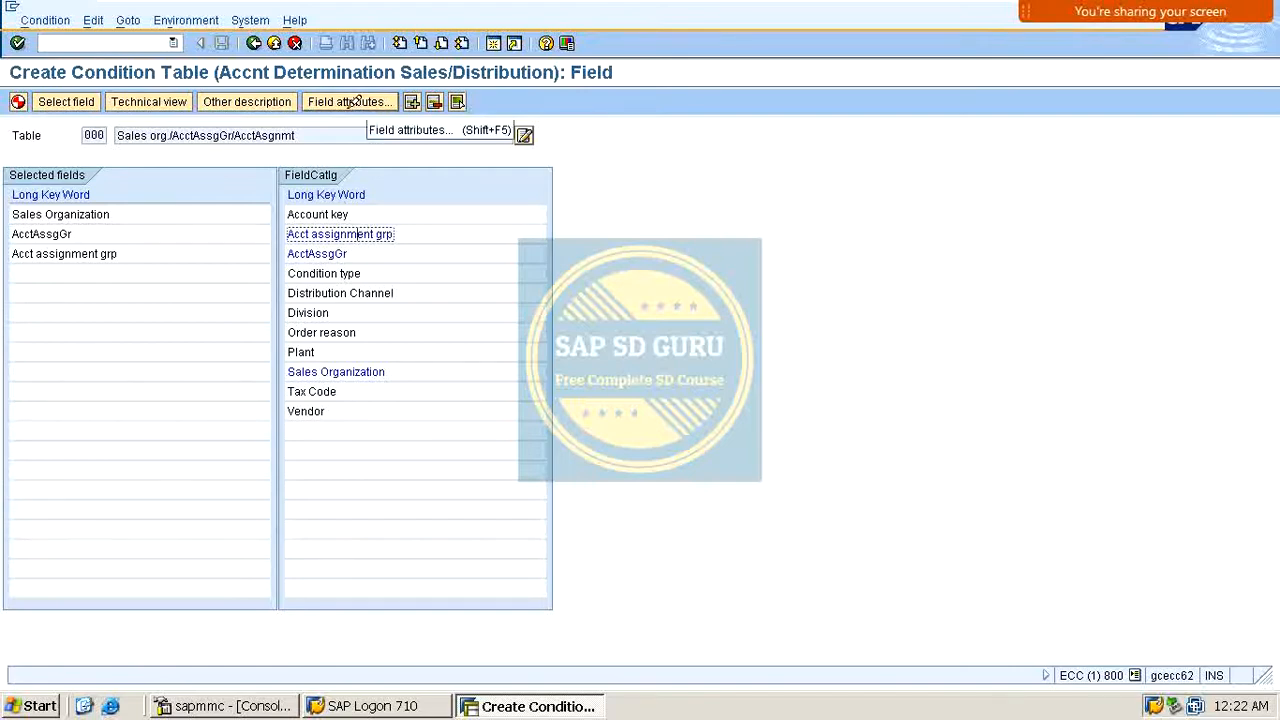
click(352, 103)
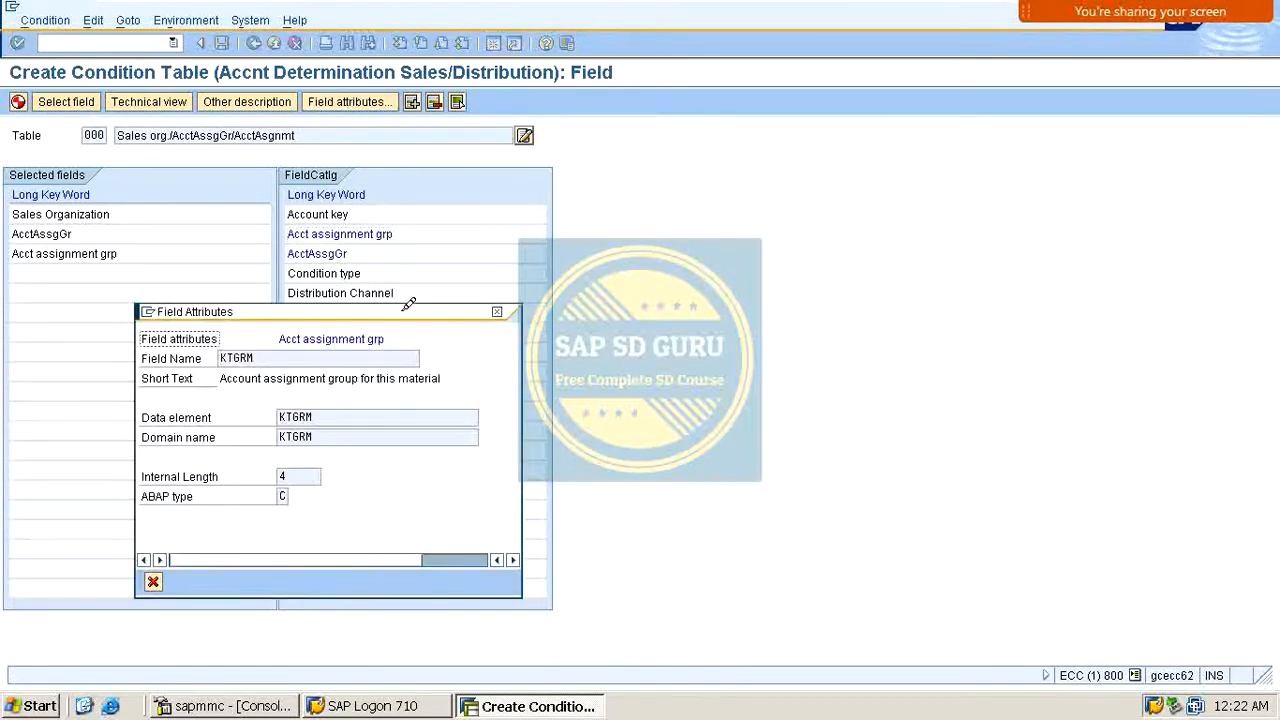
drag(409, 303, 789, 164)
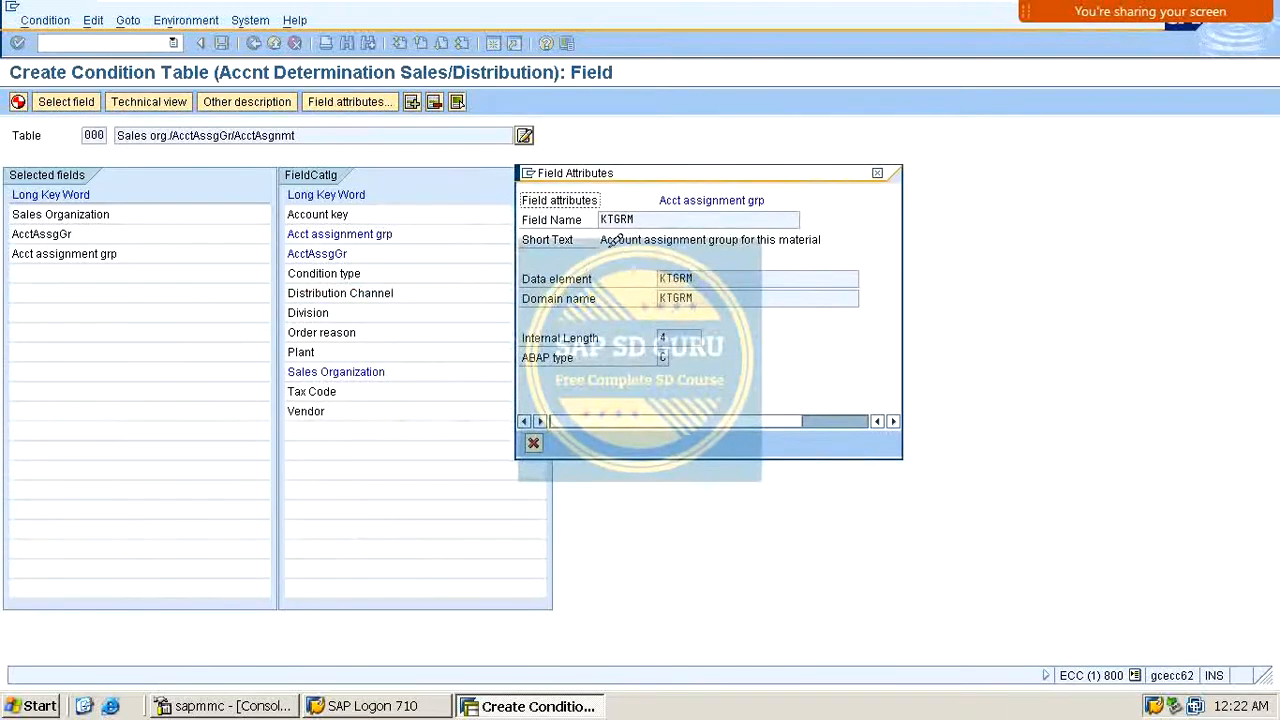
click(610, 242)
drag(602, 241, 834, 234)
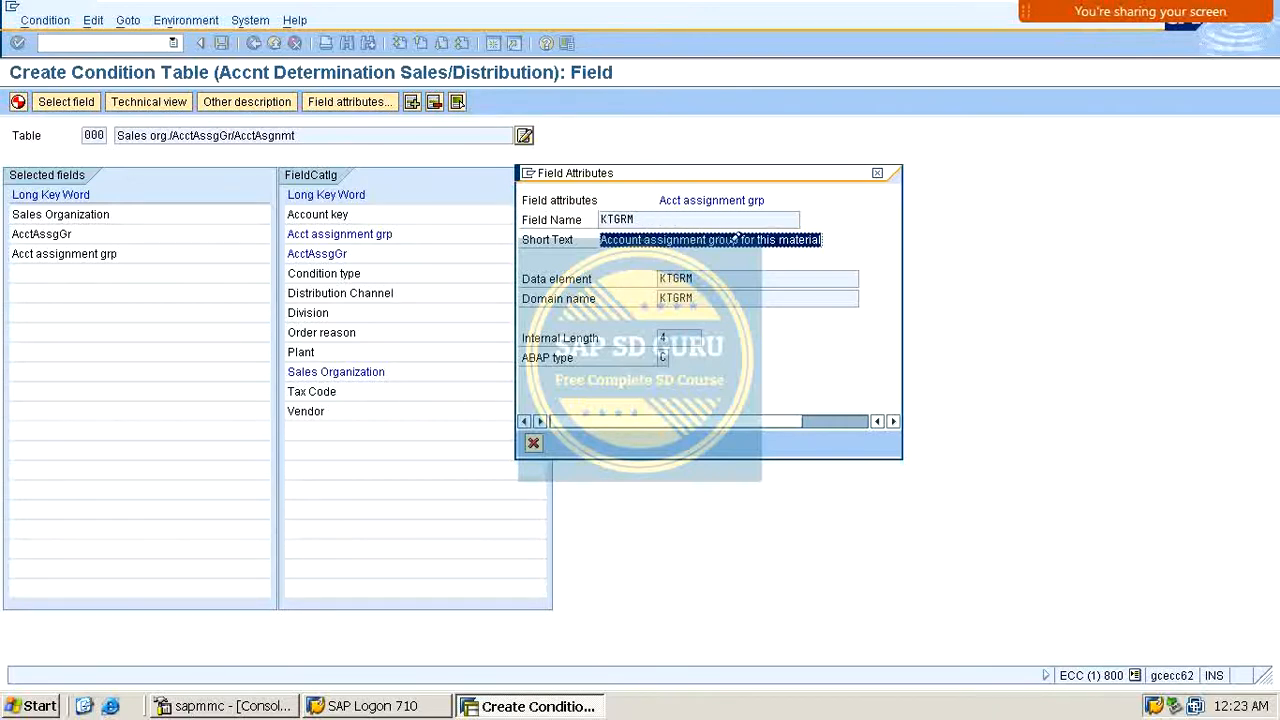
click(881, 174)
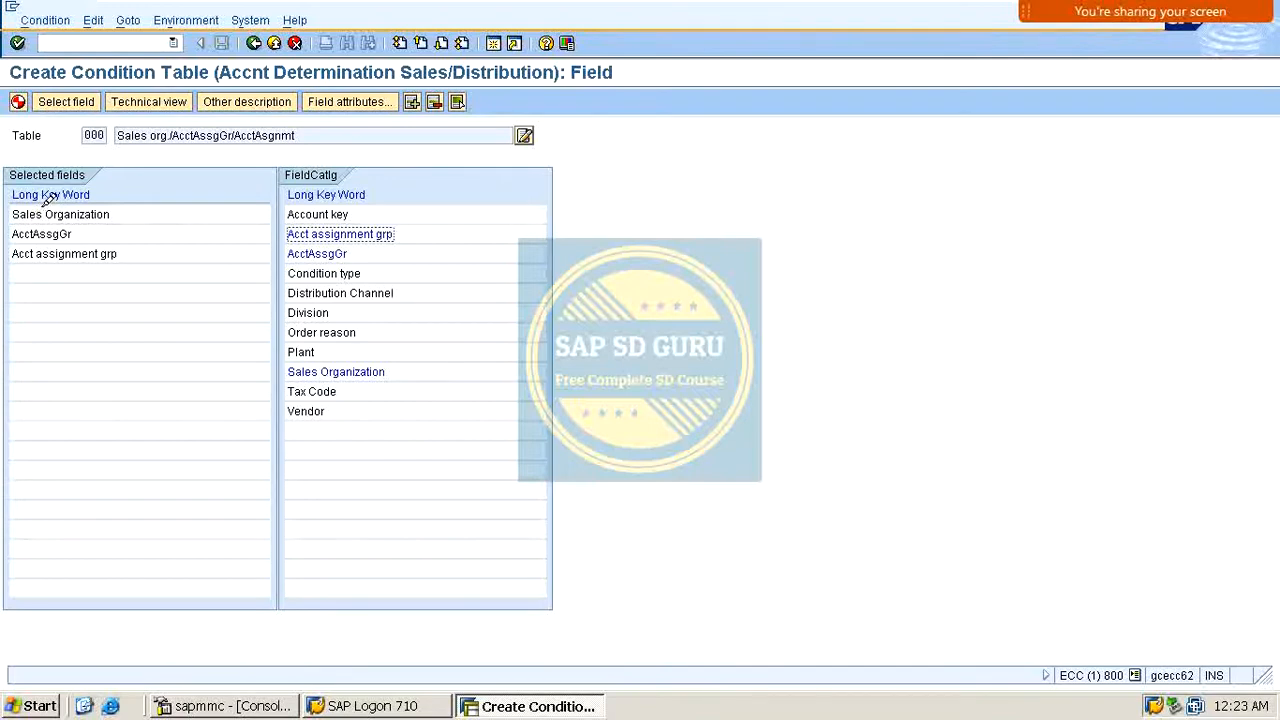
Step: Add Account key as the fourth field of the condition table
drag(20, 212, 112, 213)
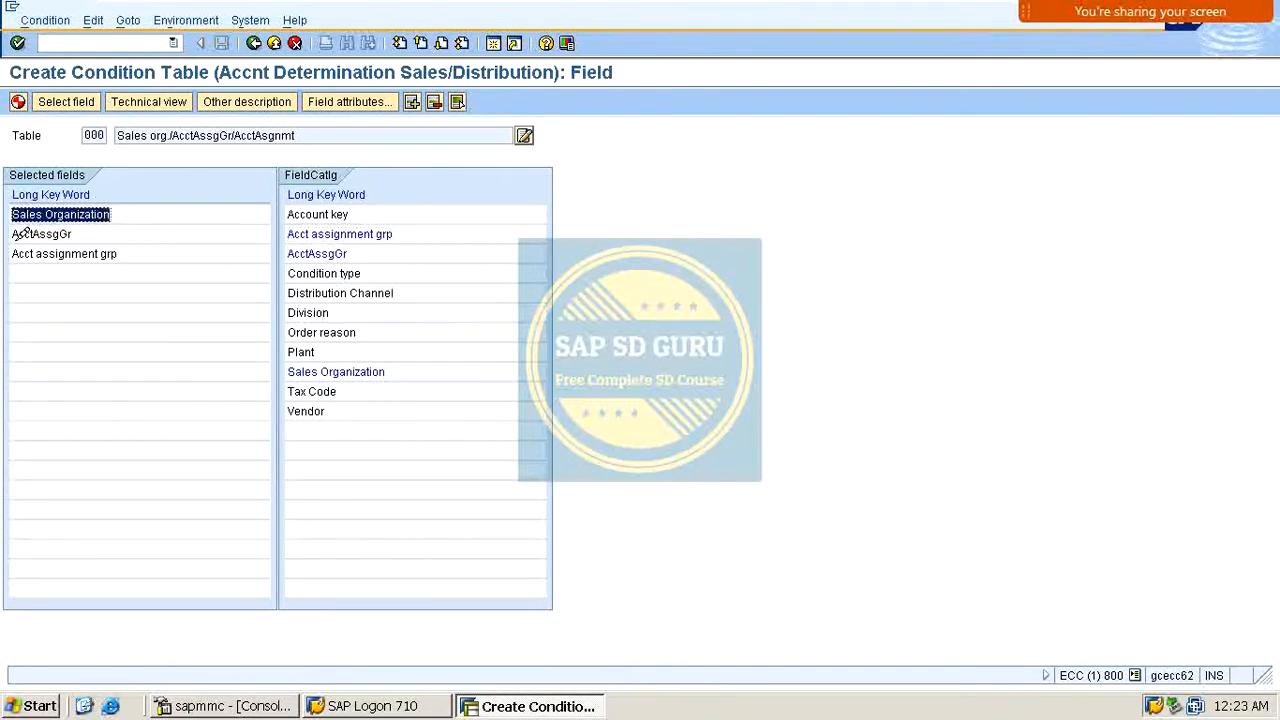
drag(20, 233, 118, 254)
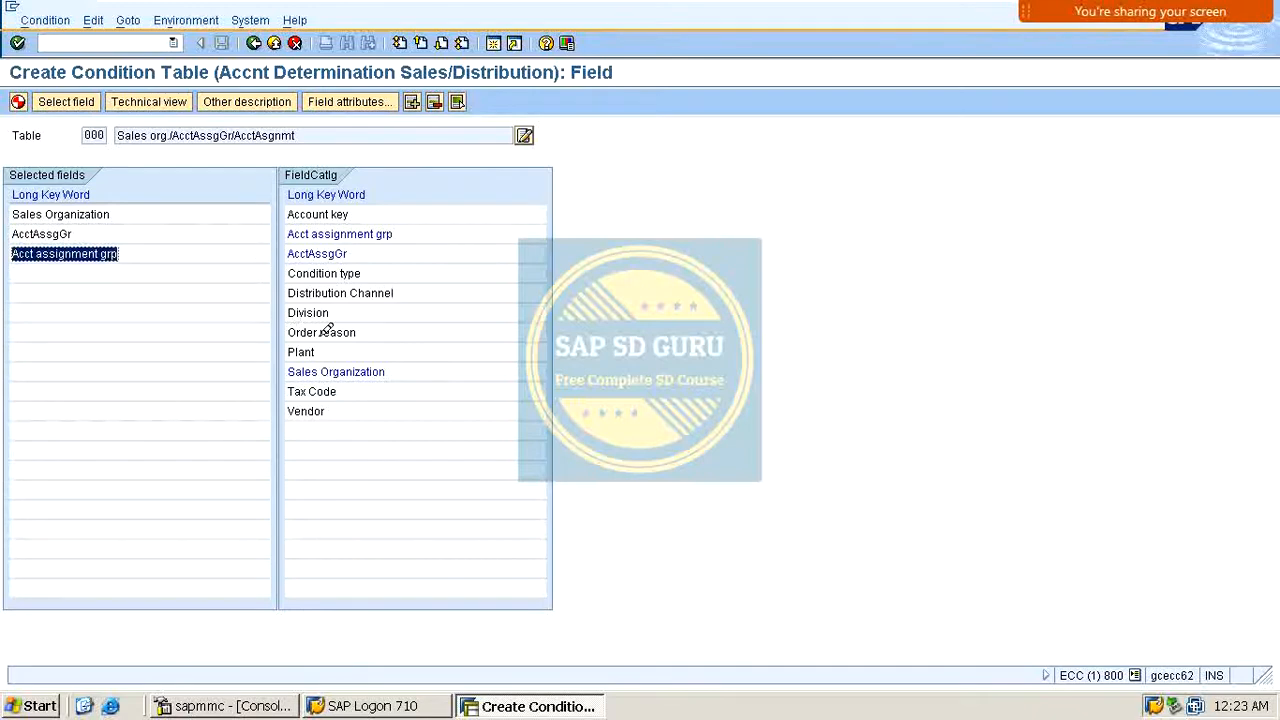
double_click(355, 213)
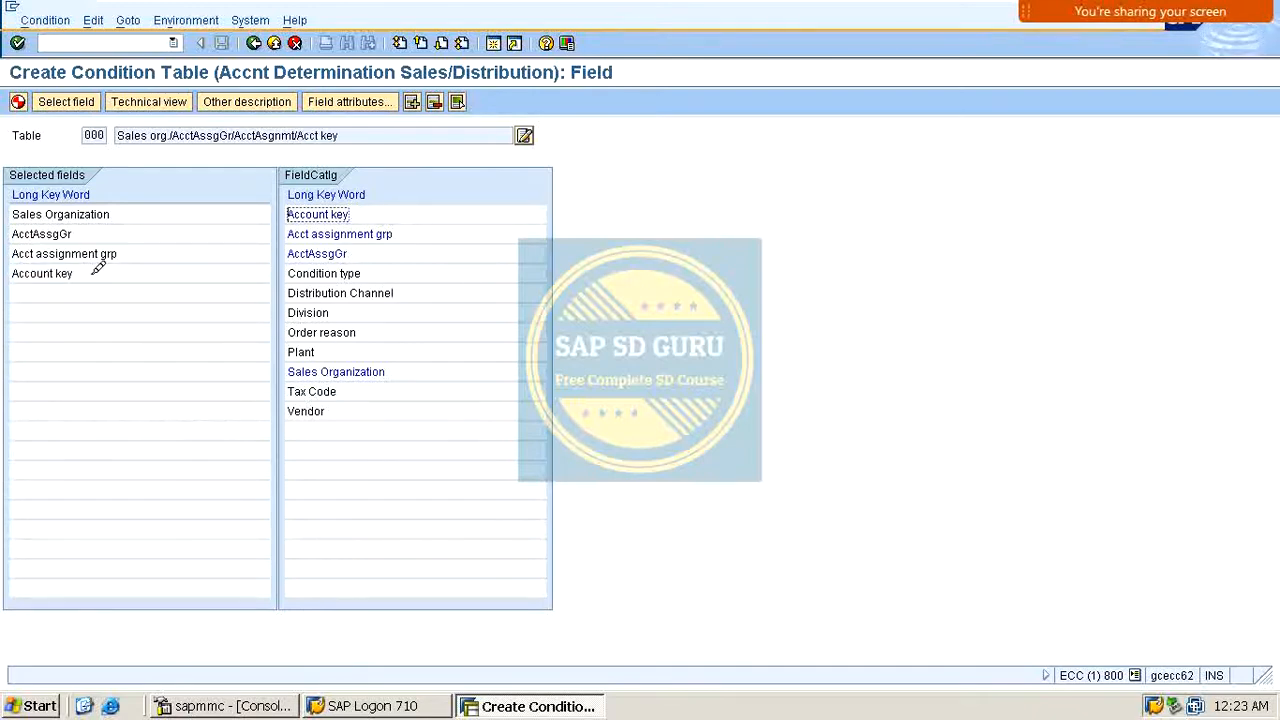
click(80, 232)
click(63, 253)
click(64, 272)
click(72, 213)
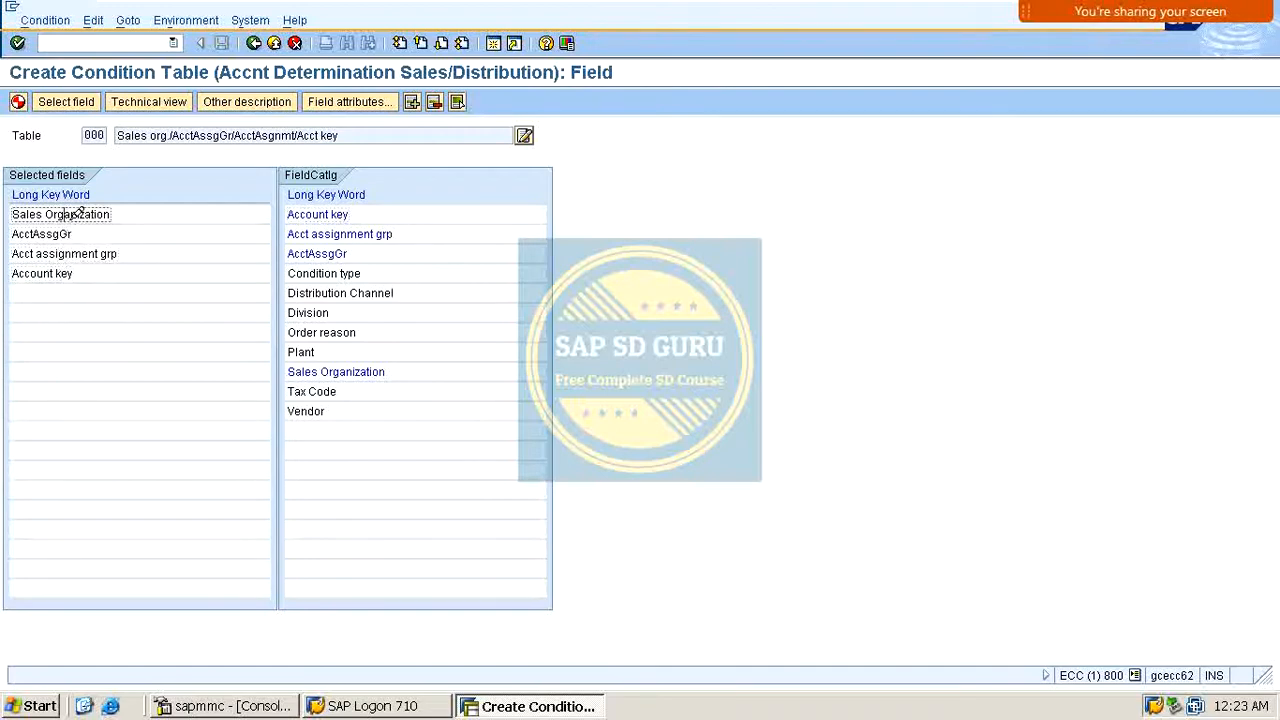
click(65, 233)
click(63, 252)
click(62, 271)
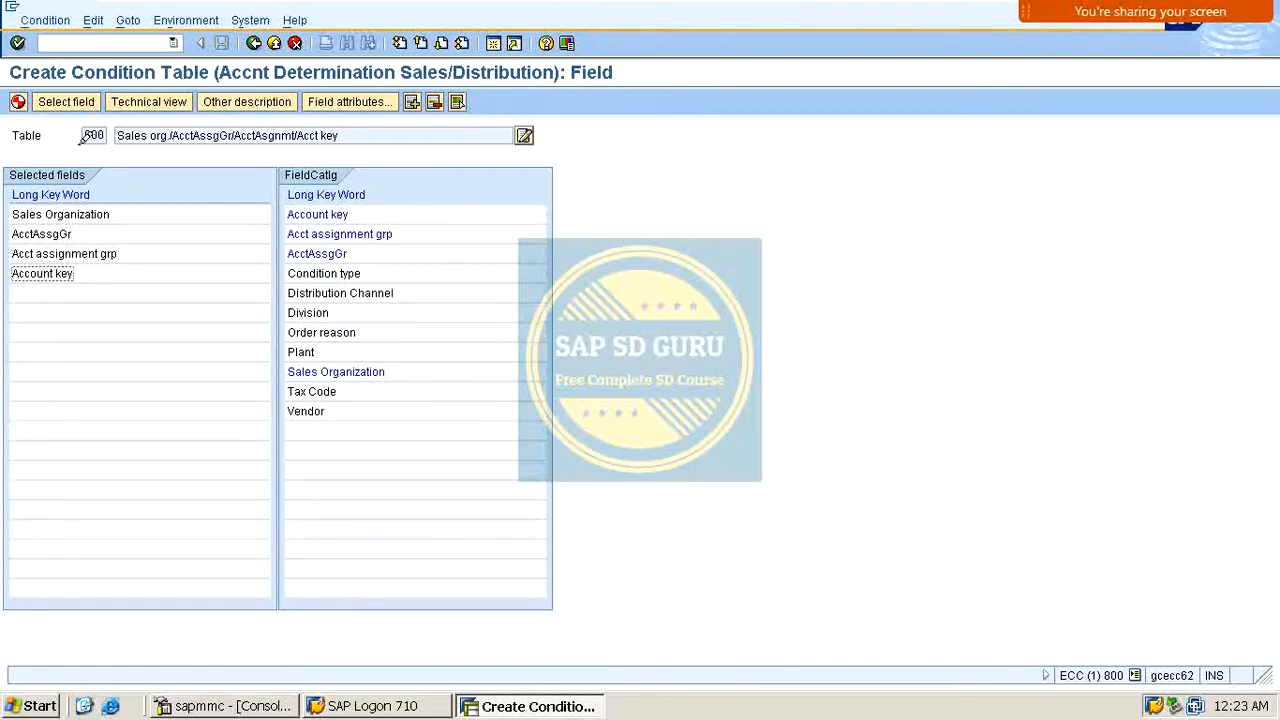
Step: Generate the condition table, assigning package ZSD and confirming the workbench request
click(19, 101)
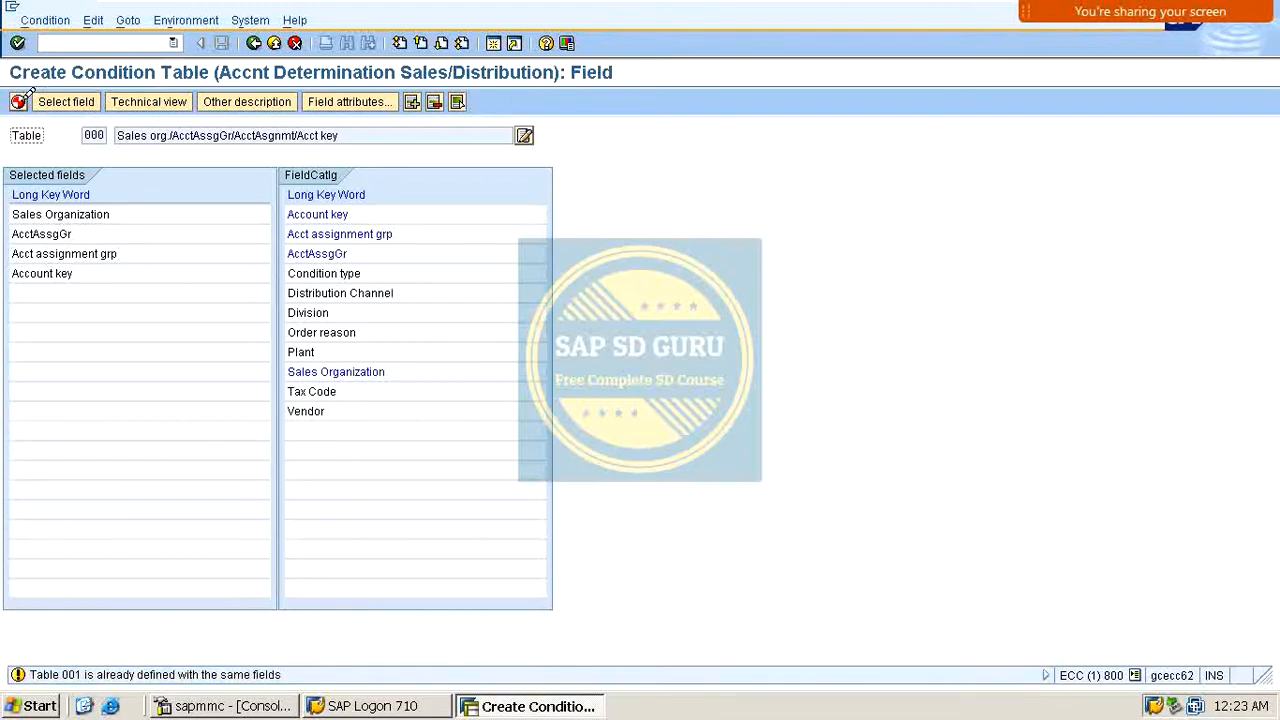
click(19, 102)
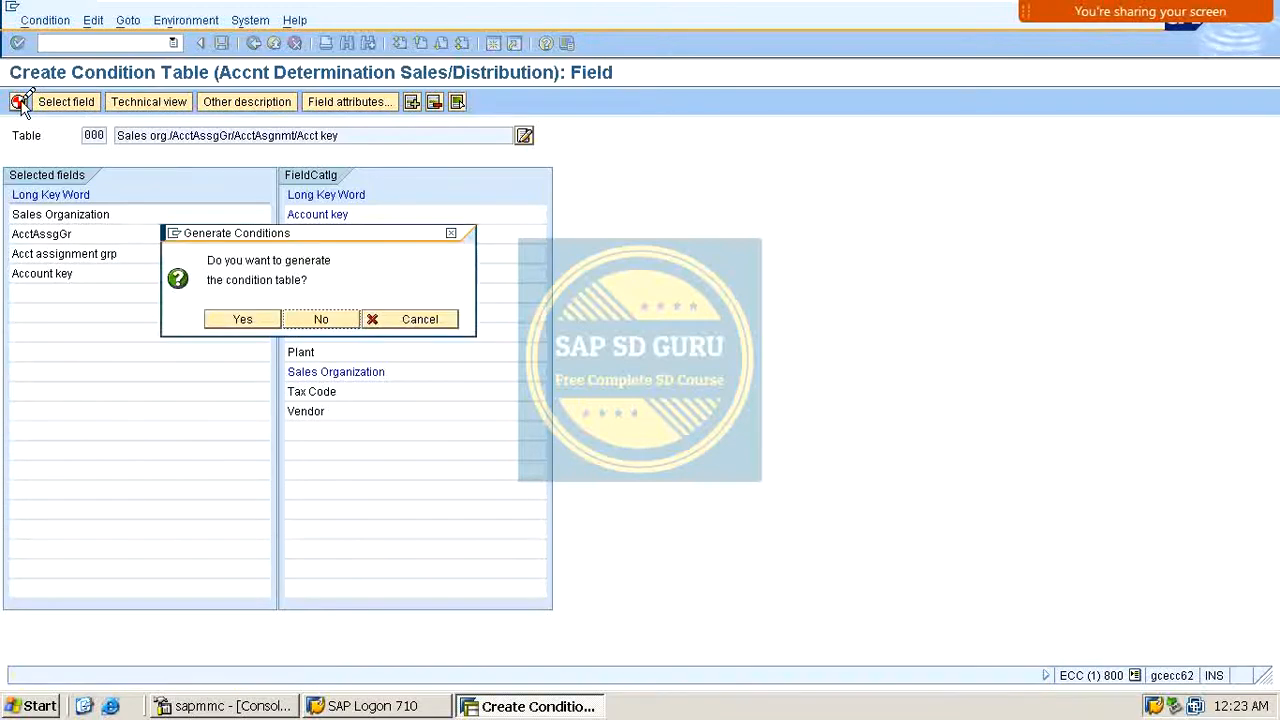
click(241, 317)
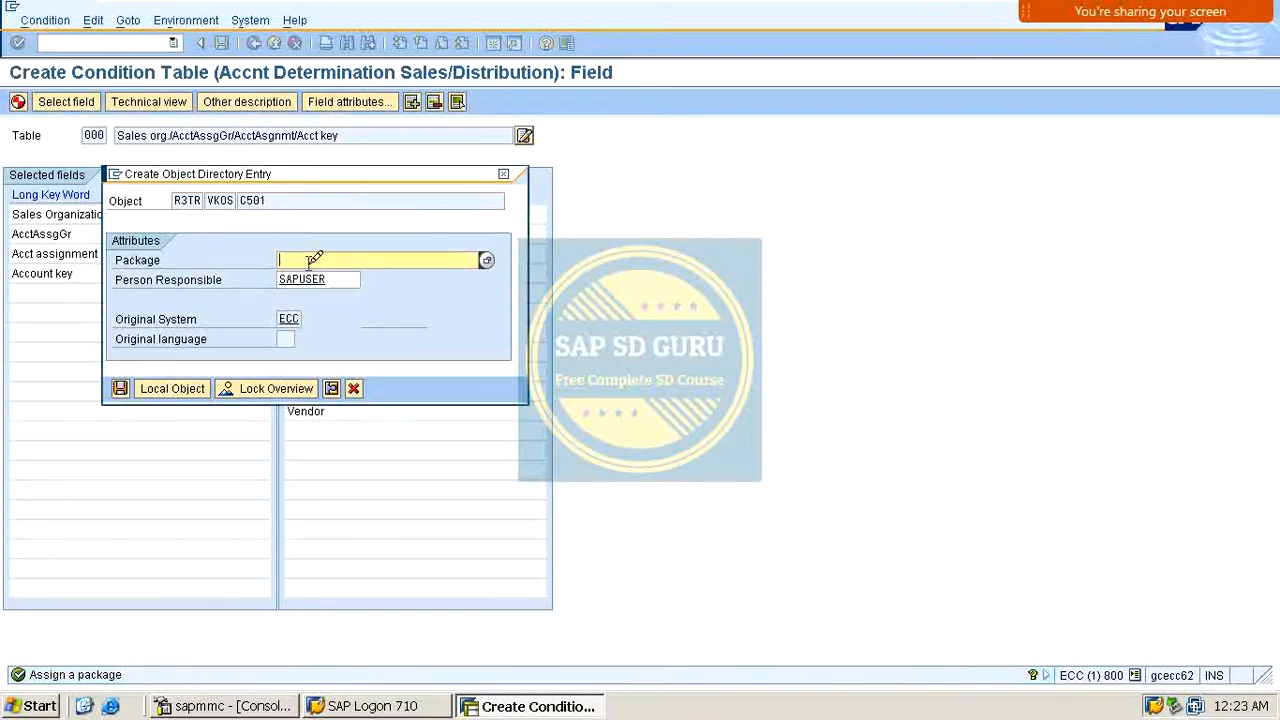
text(ZSD))
key(Return)
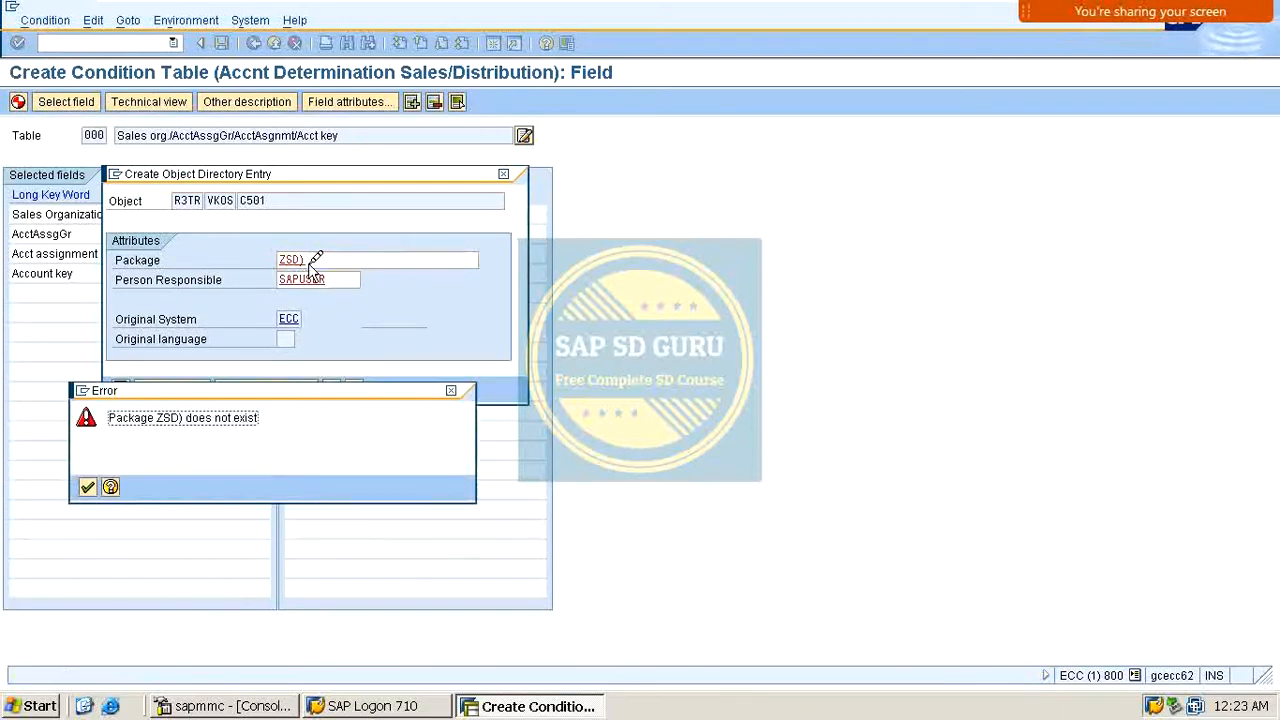
key(Return)
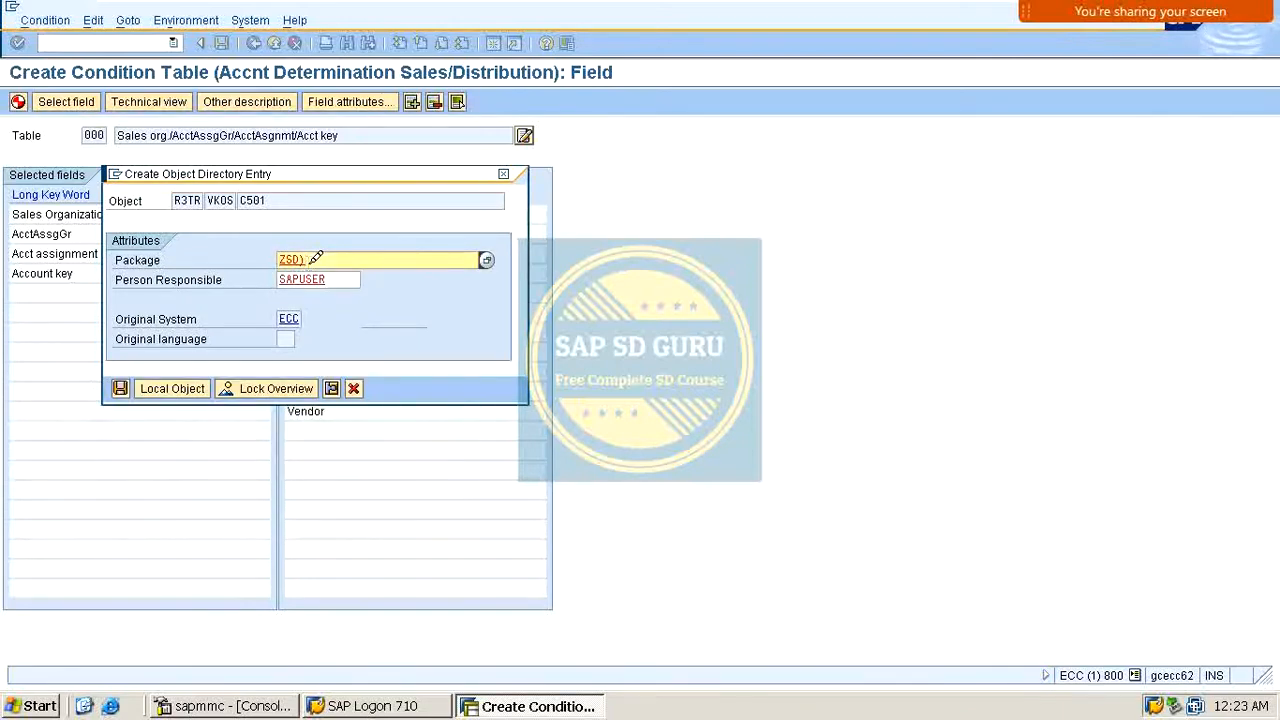
key(BackSpace)
key(Return)
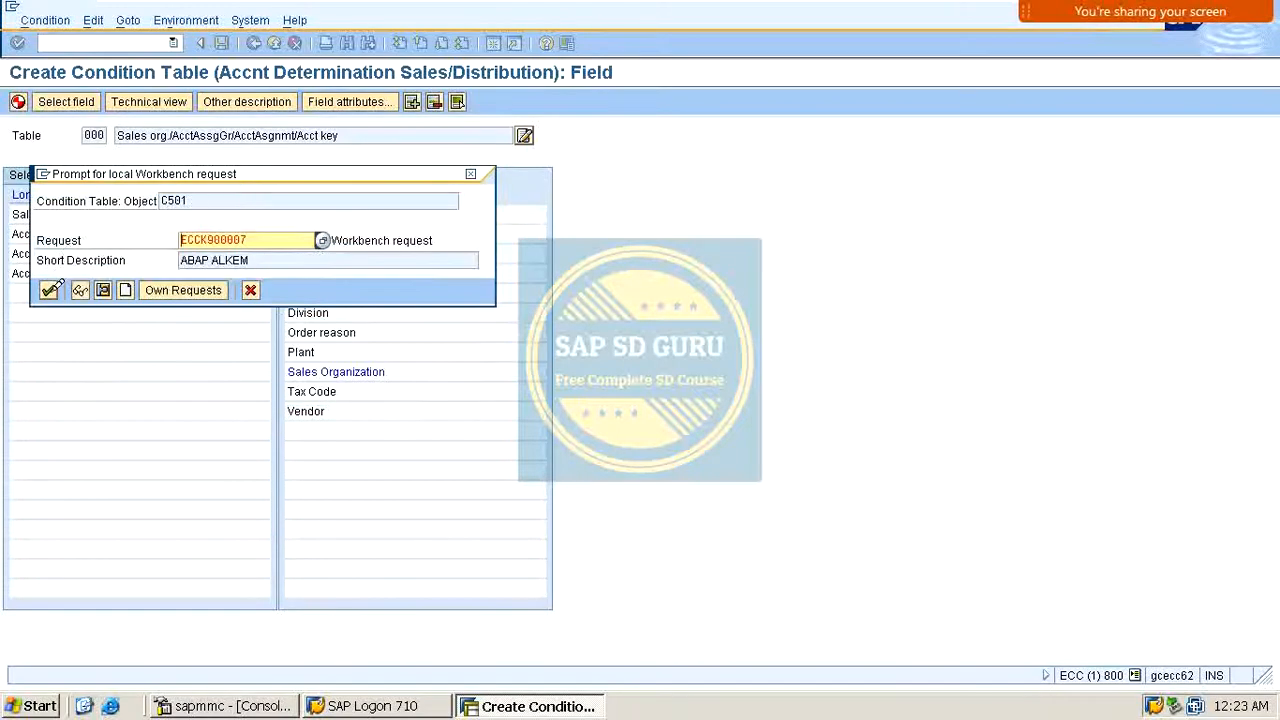
click(50, 290)
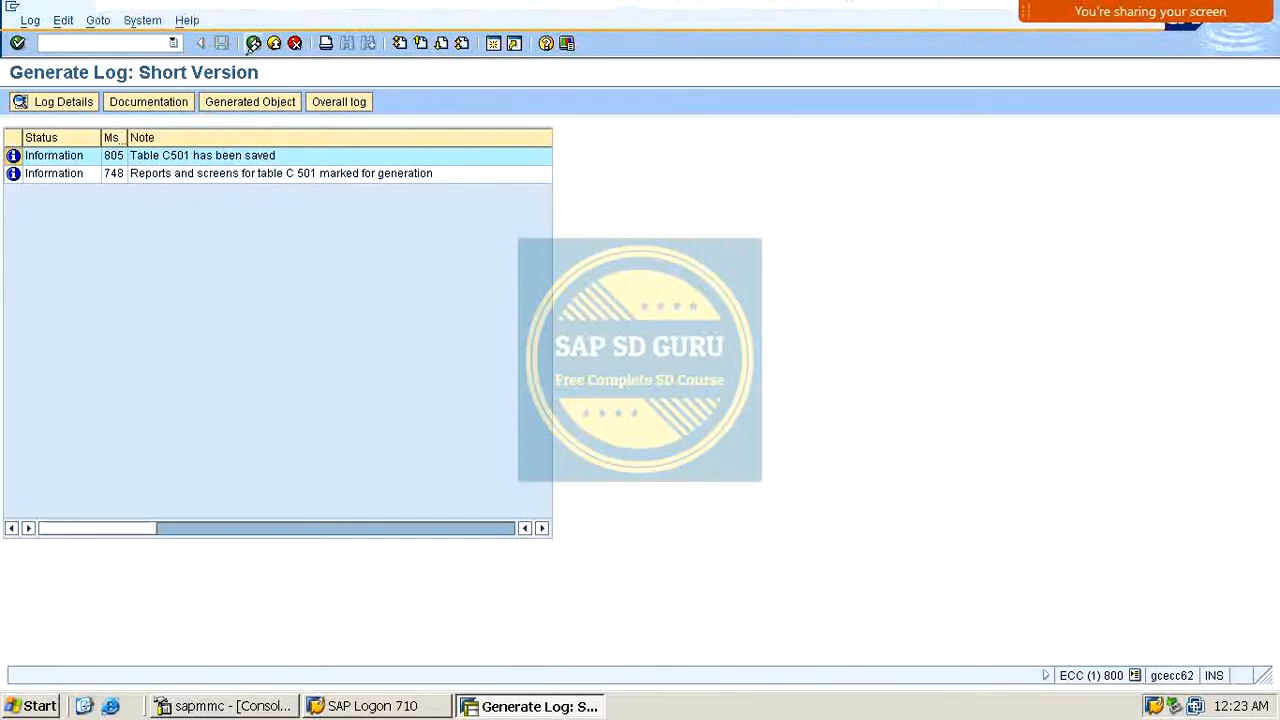
Step: Return to the IMG and reopen the Define Dependencies Of Revenue Account Determination activity list
click(253, 43)
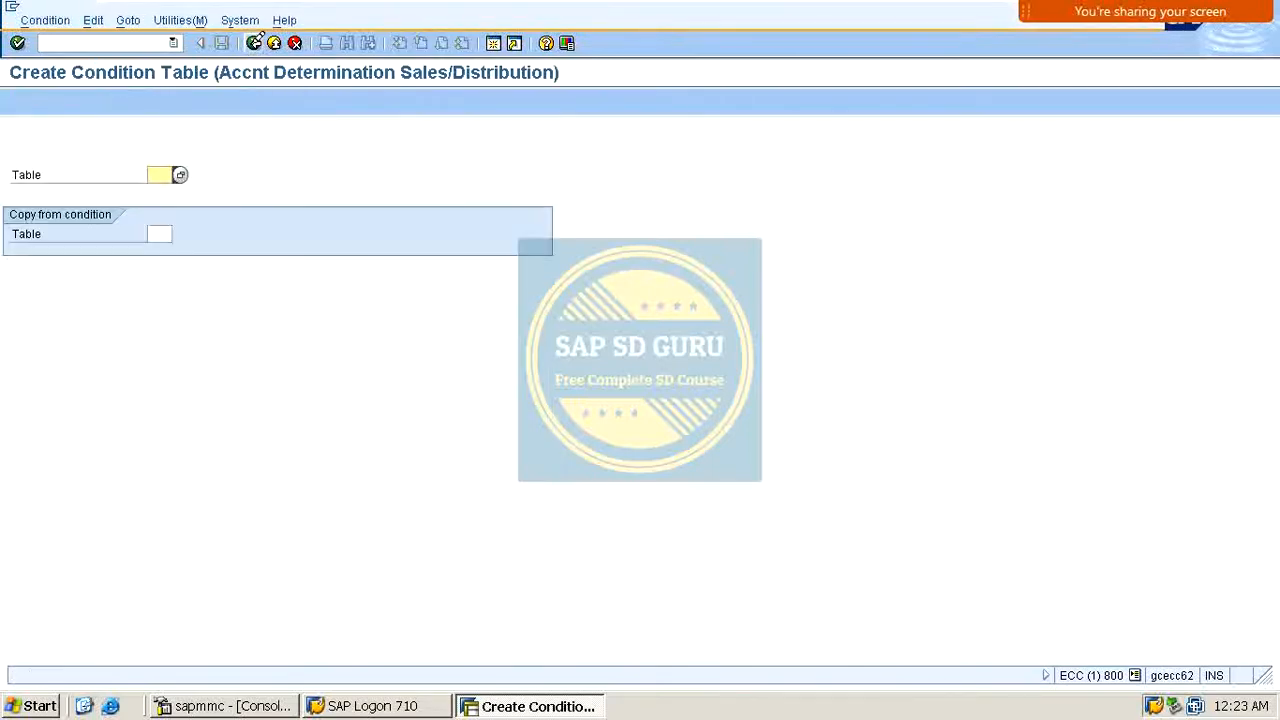
click(255, 43)
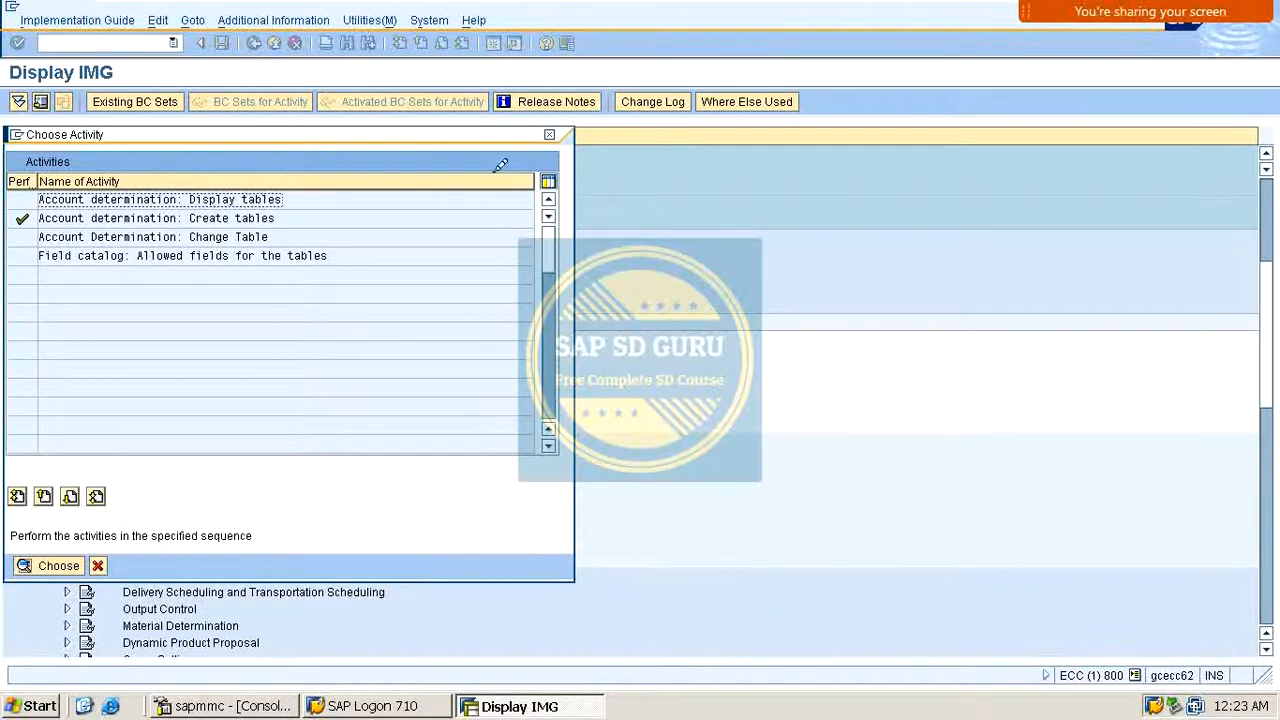
click(549, 134)
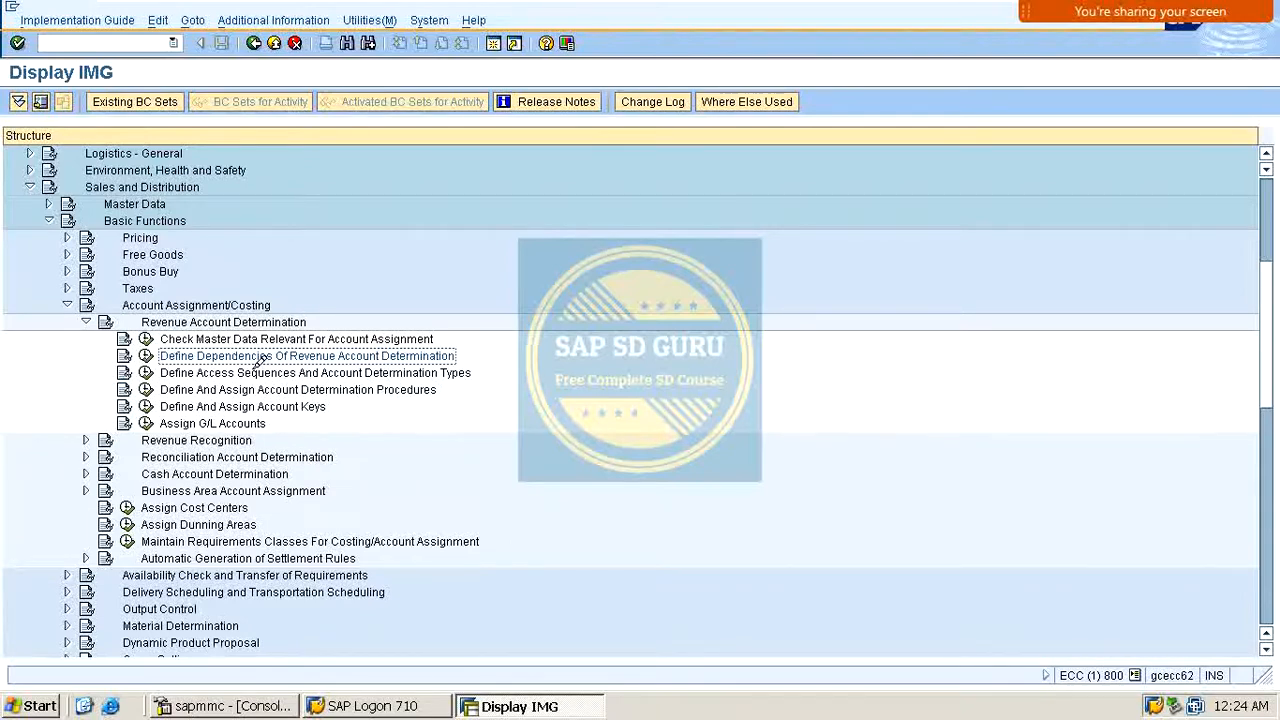
click(146, 356)
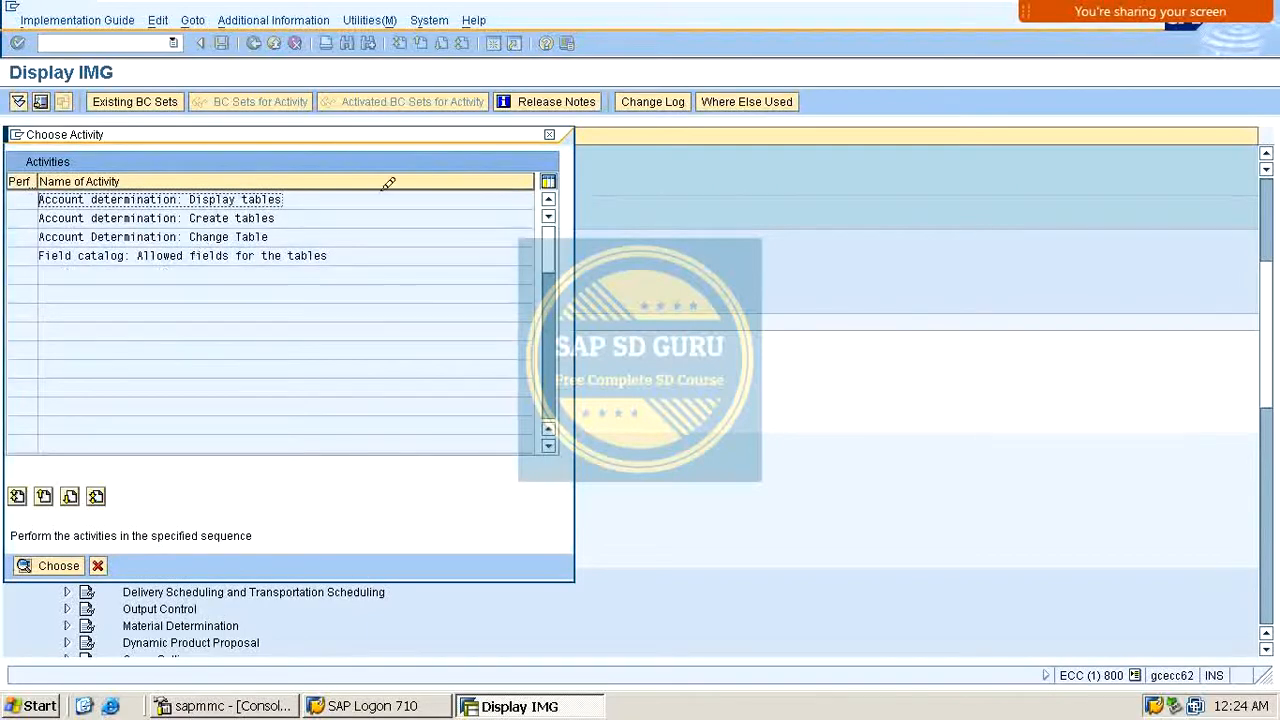
drag(398, 133, 610, 101)
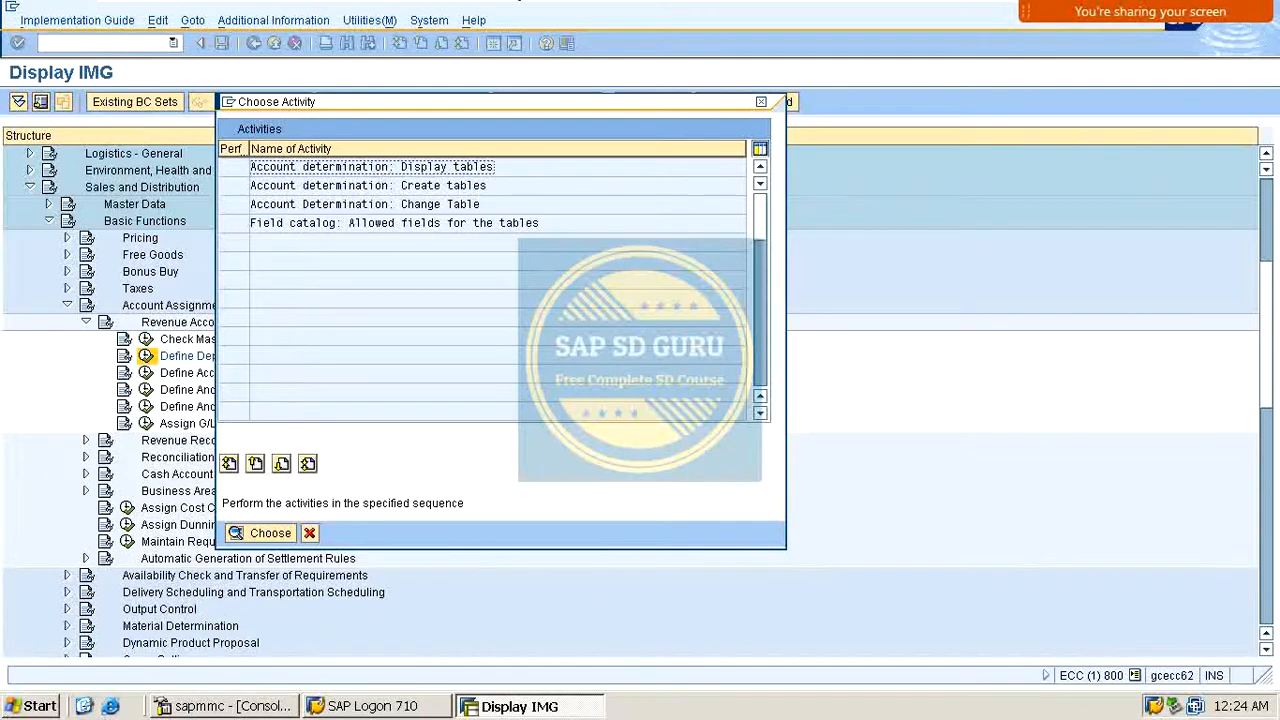
Step: Open the Create tables activity and select Sales Organization, AcctAssgGr and Account key as fields of a new condition table
double_click(300, 186)
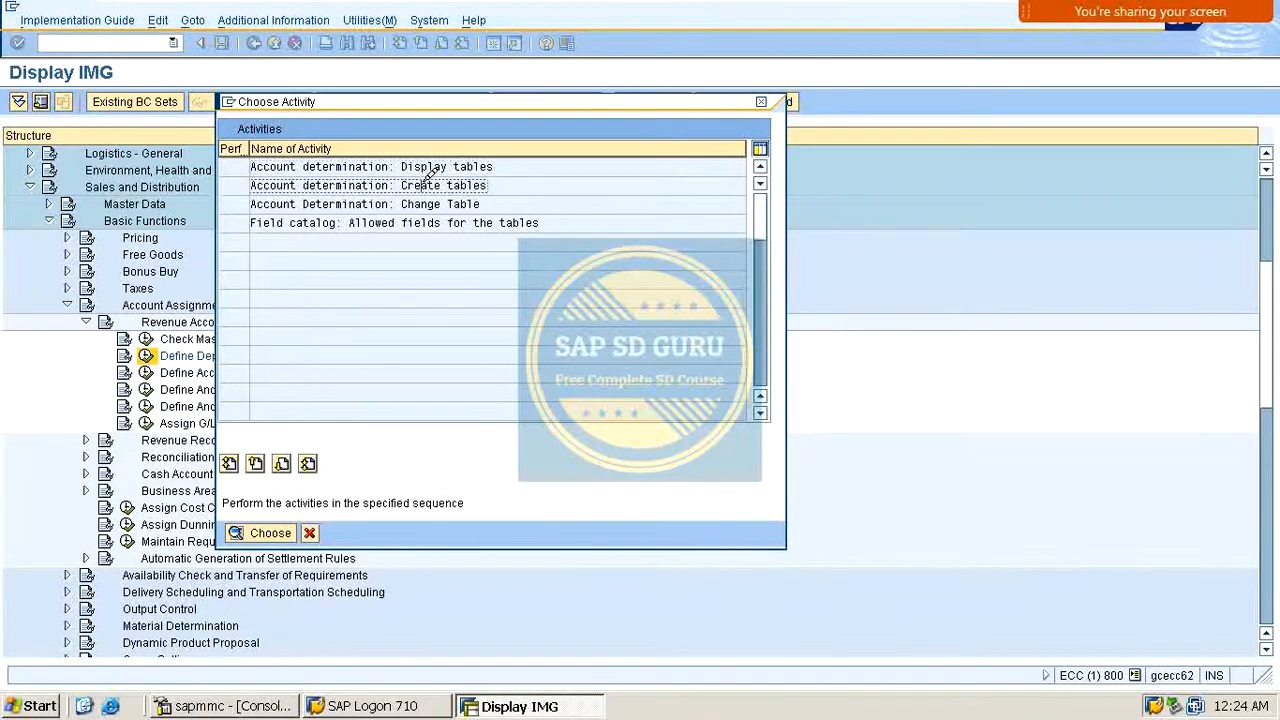
key(Return)
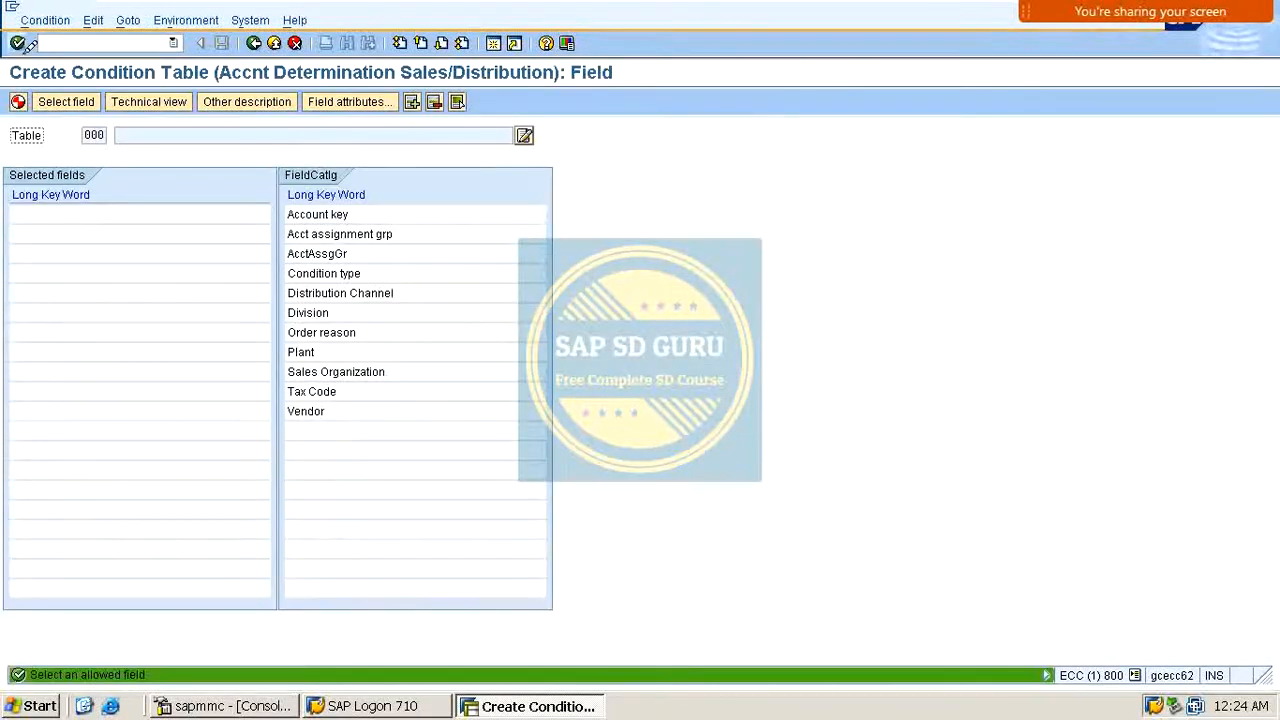
click(343, 370)
double_click(343, 368)
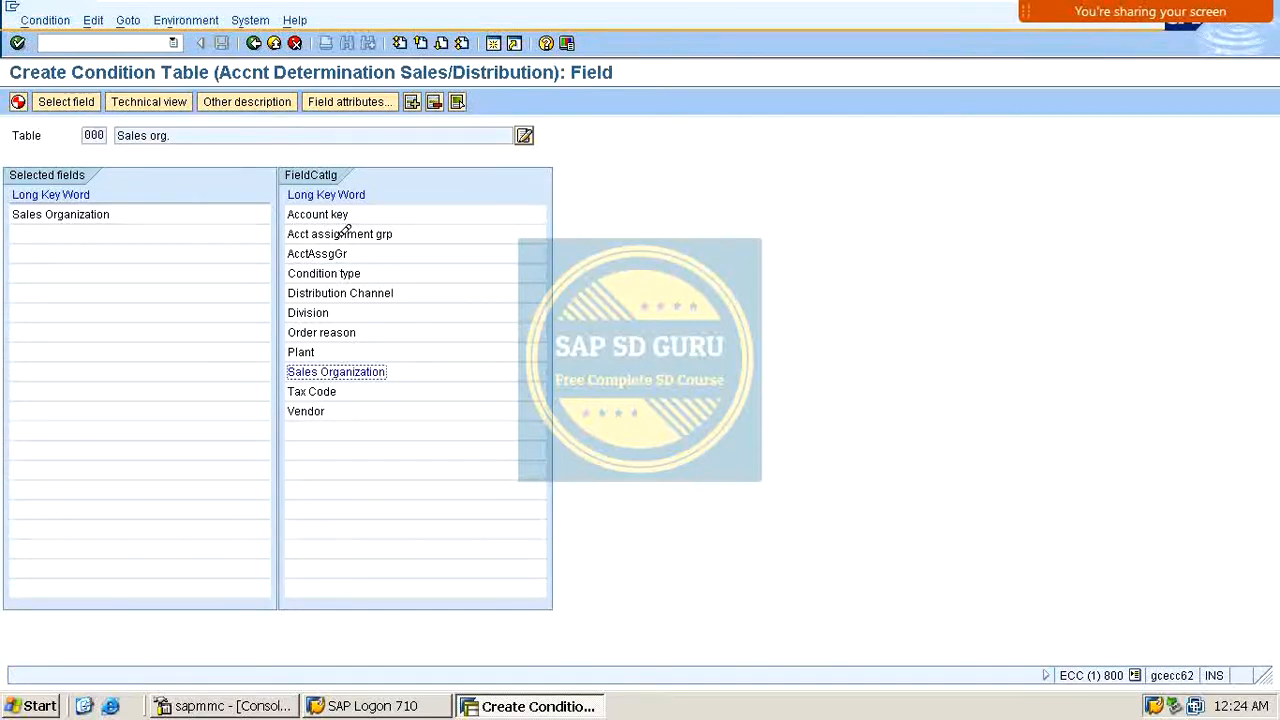
double_click(337, 252)
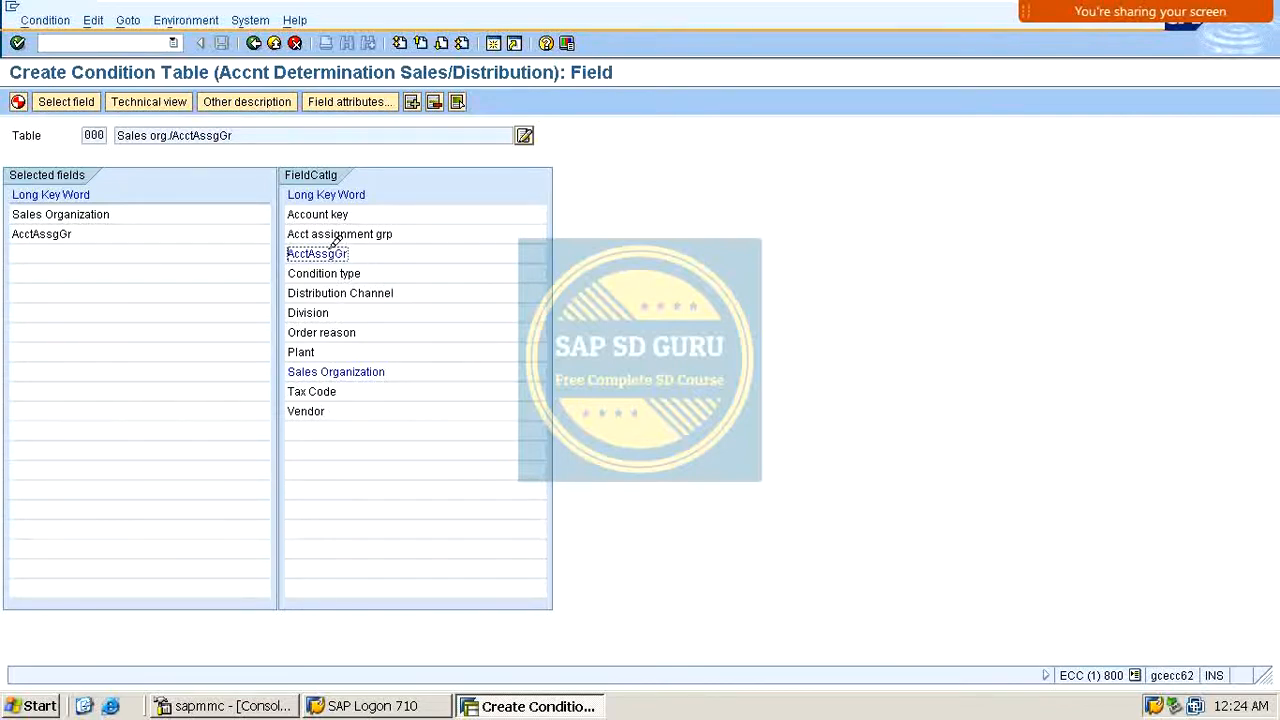
double_click(328, 213)
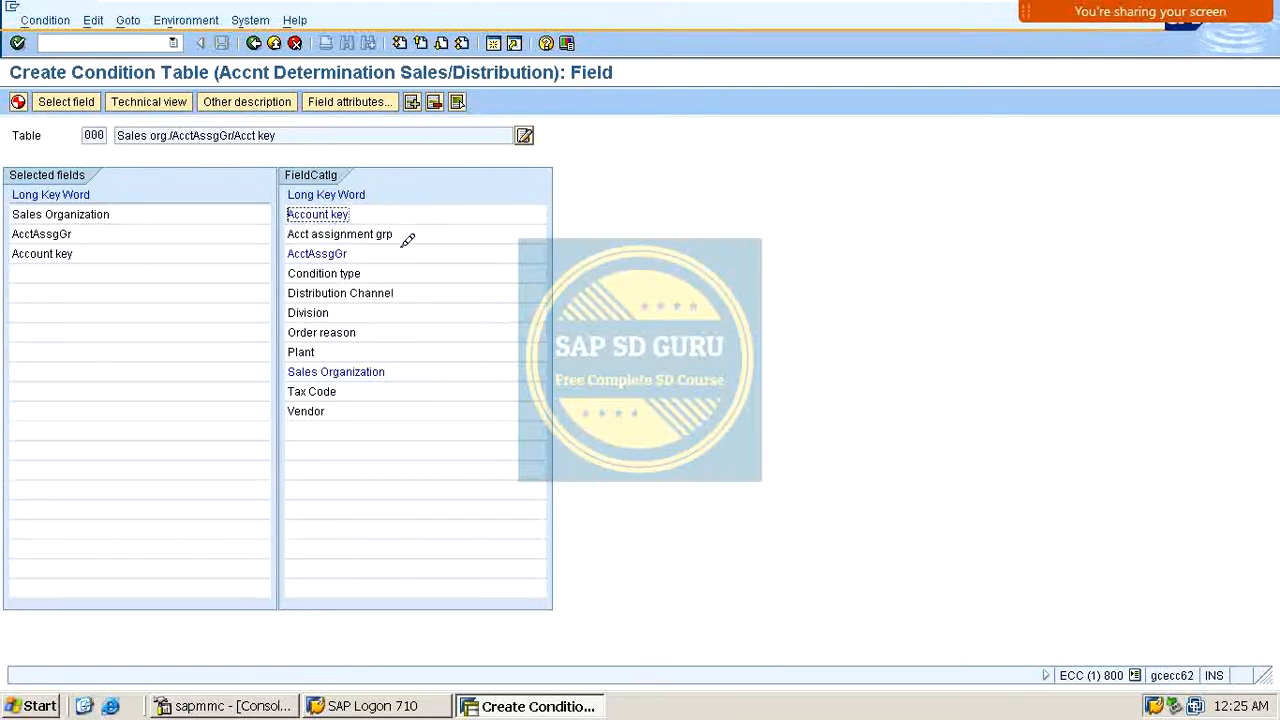
Step: Generate the condition table, saving it in package ZSD0 and confirming the workbench request
key(Return)
key(ctrl+s)
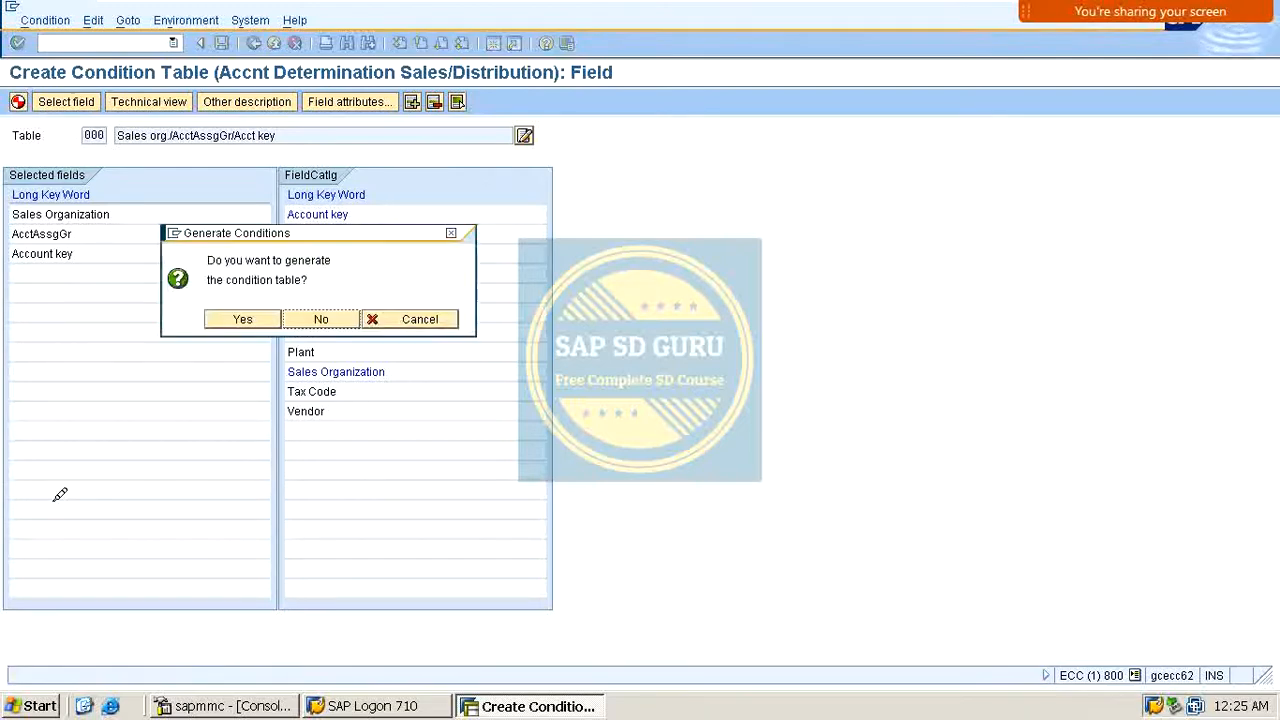
click(260, 316)
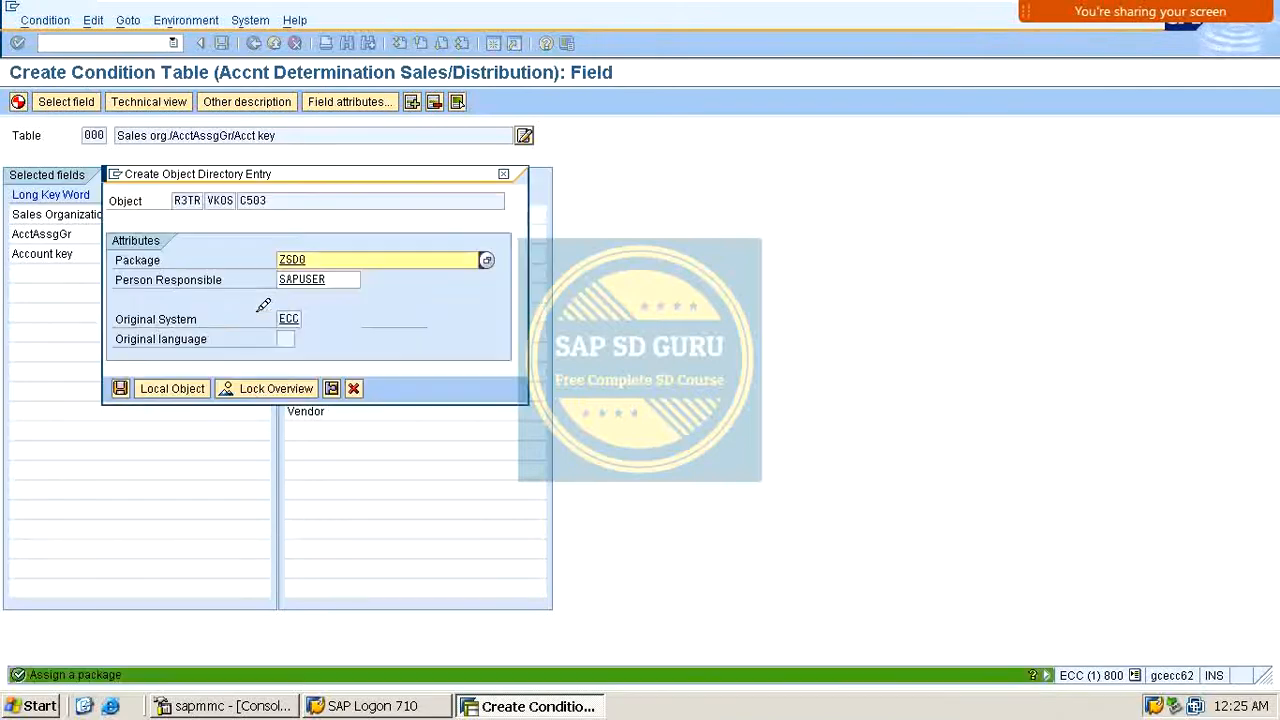
click(121, 388)
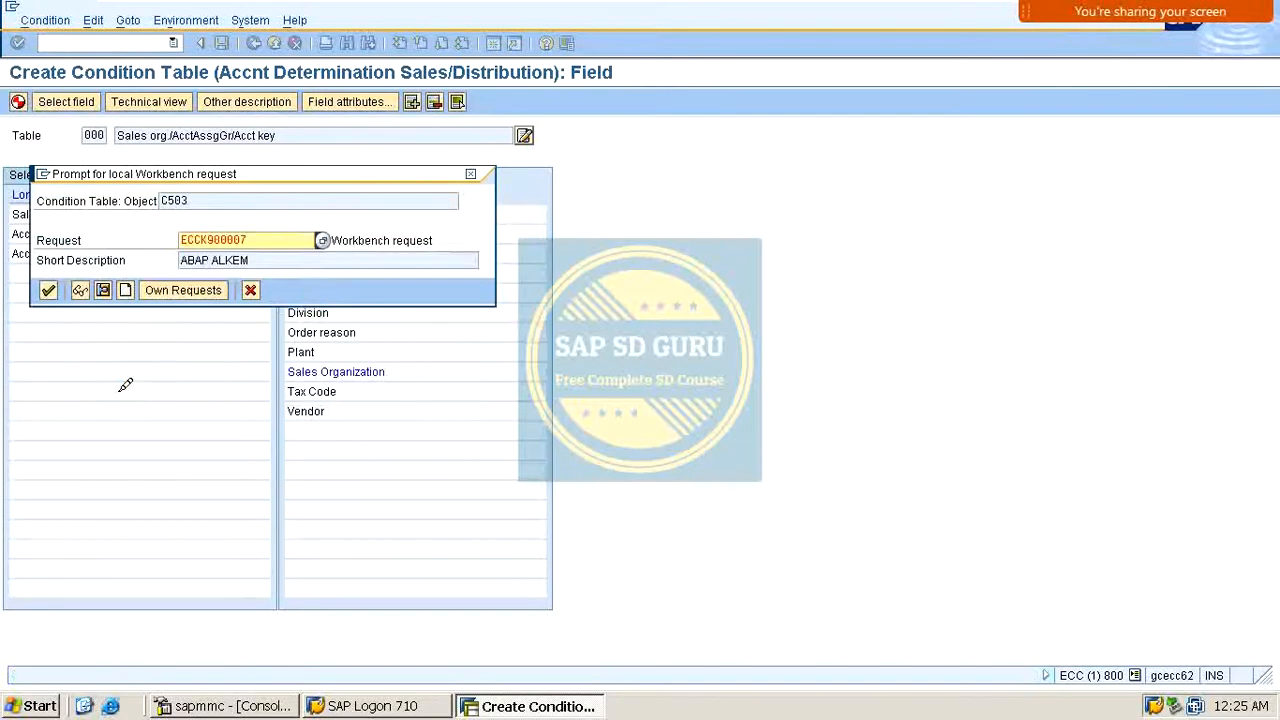
key(Return)
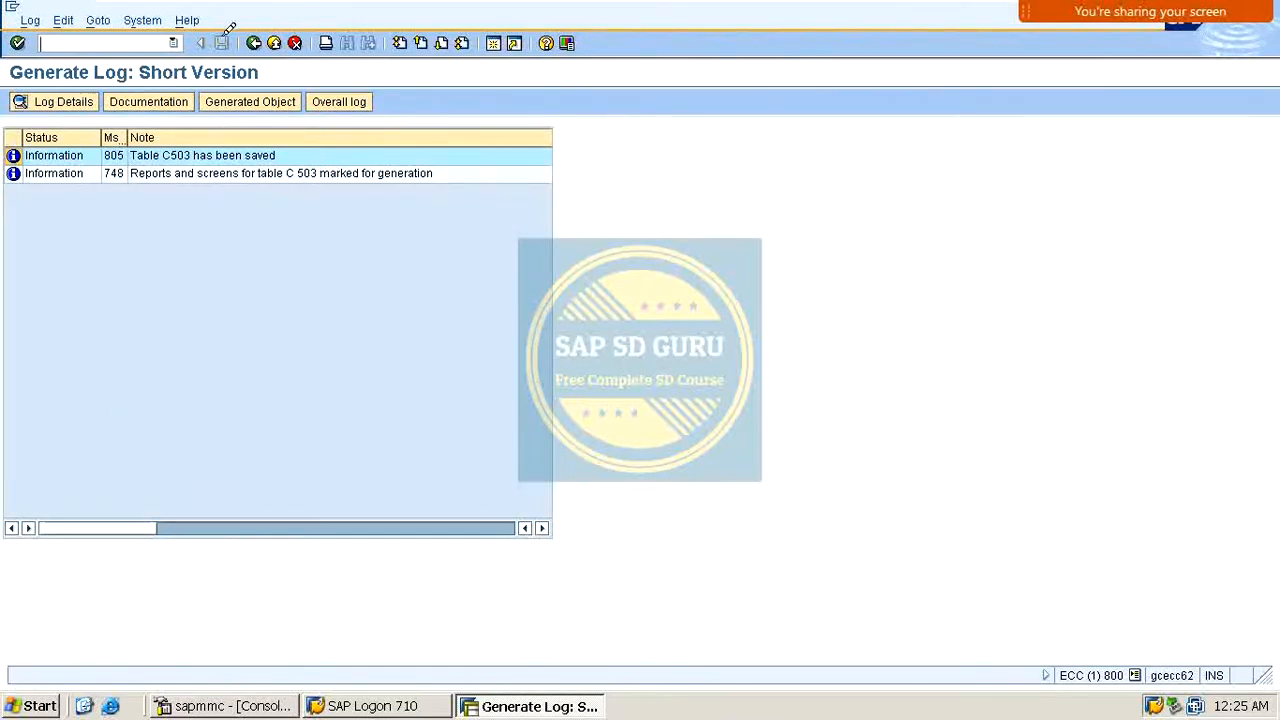
Step: Start another condition table with Sales Organization, Acct assignment grp and Account key as its fields
click(254, 42)
key(Return)
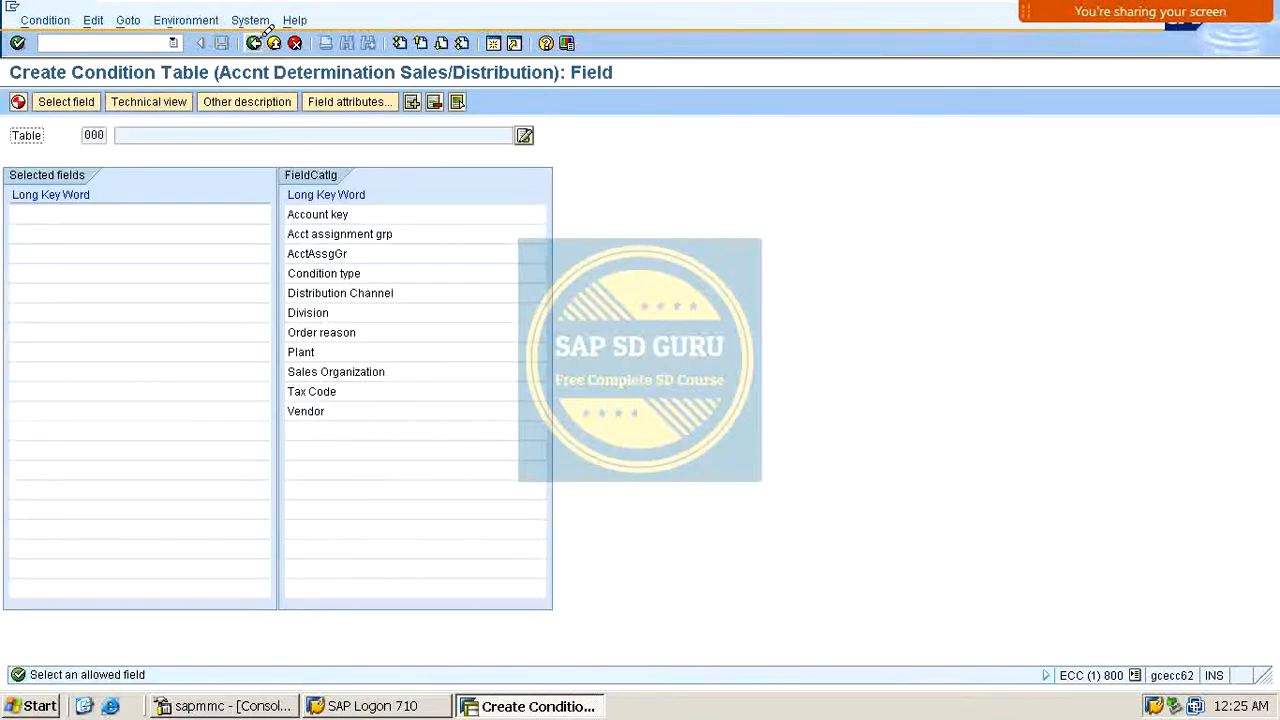
double_click(372, 368)
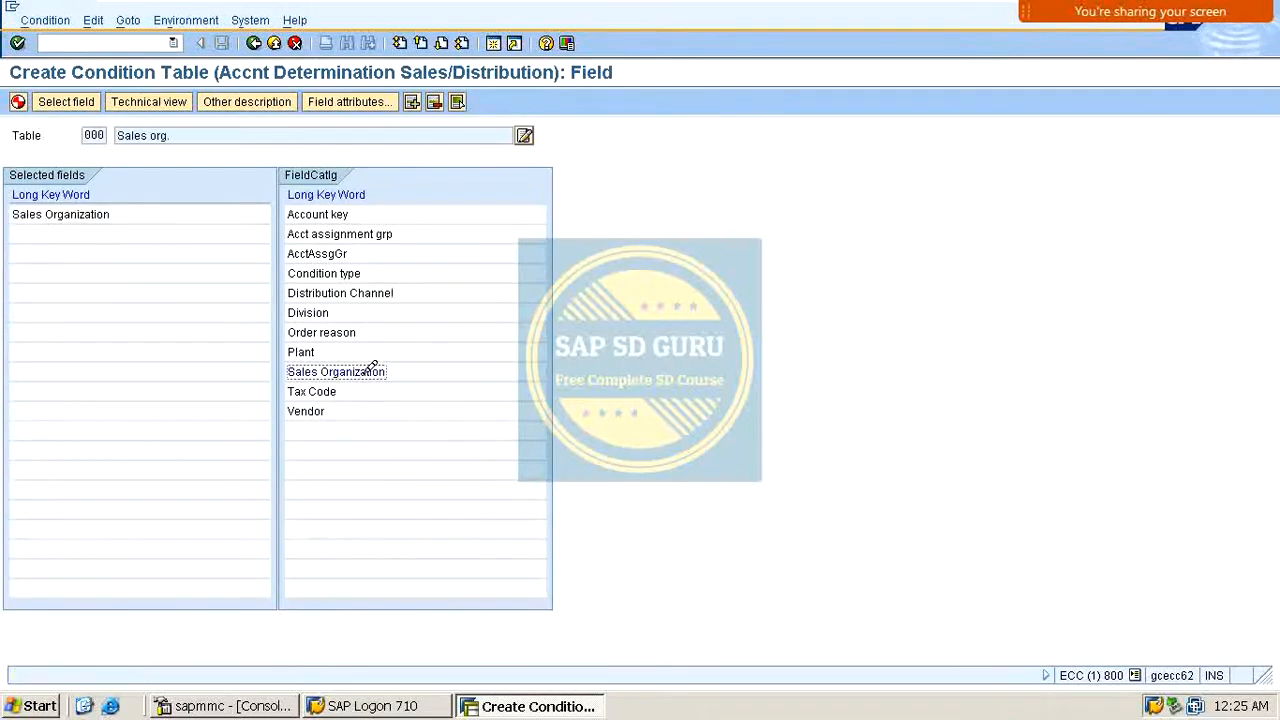
double_click(352, 231)
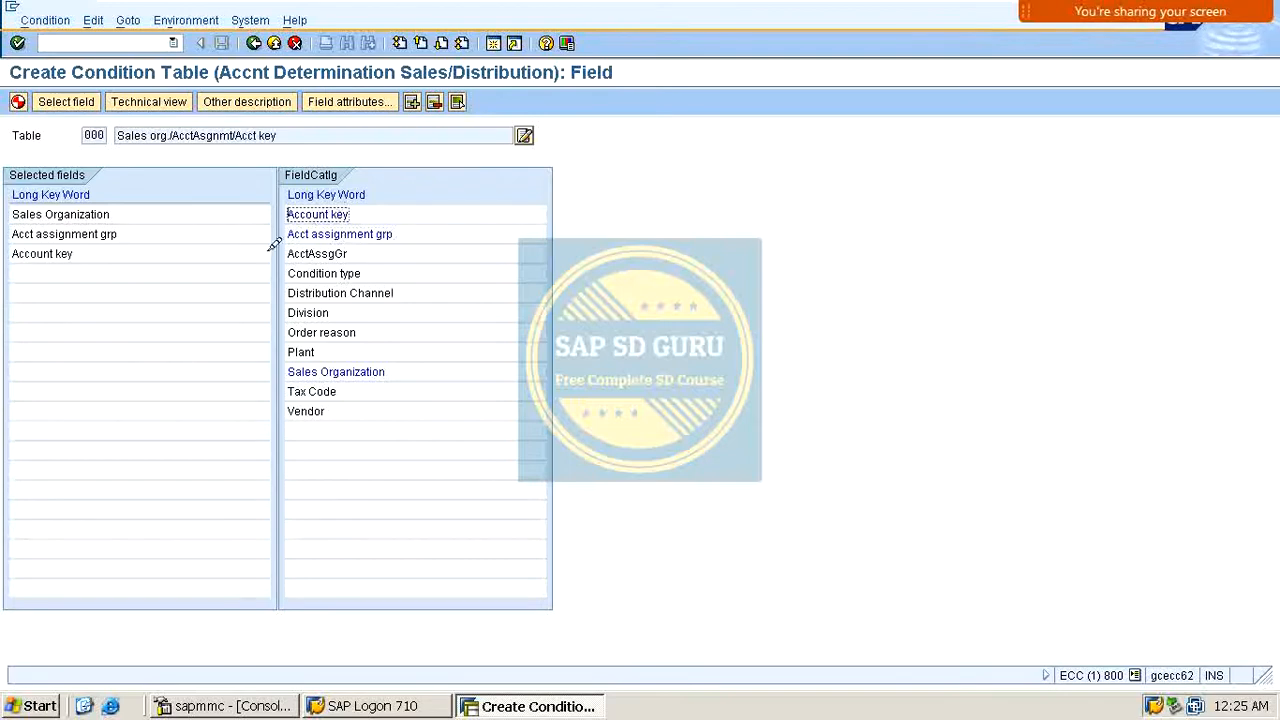
click(345, 253)
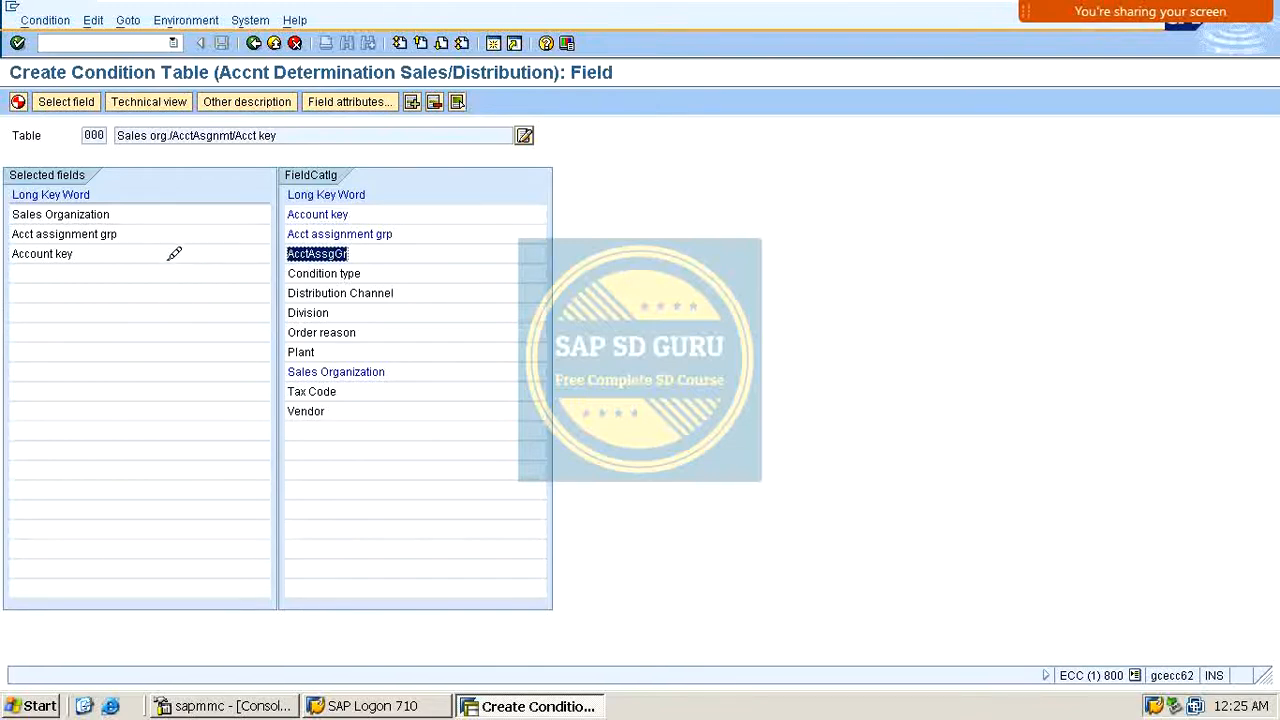
click(113, 212)
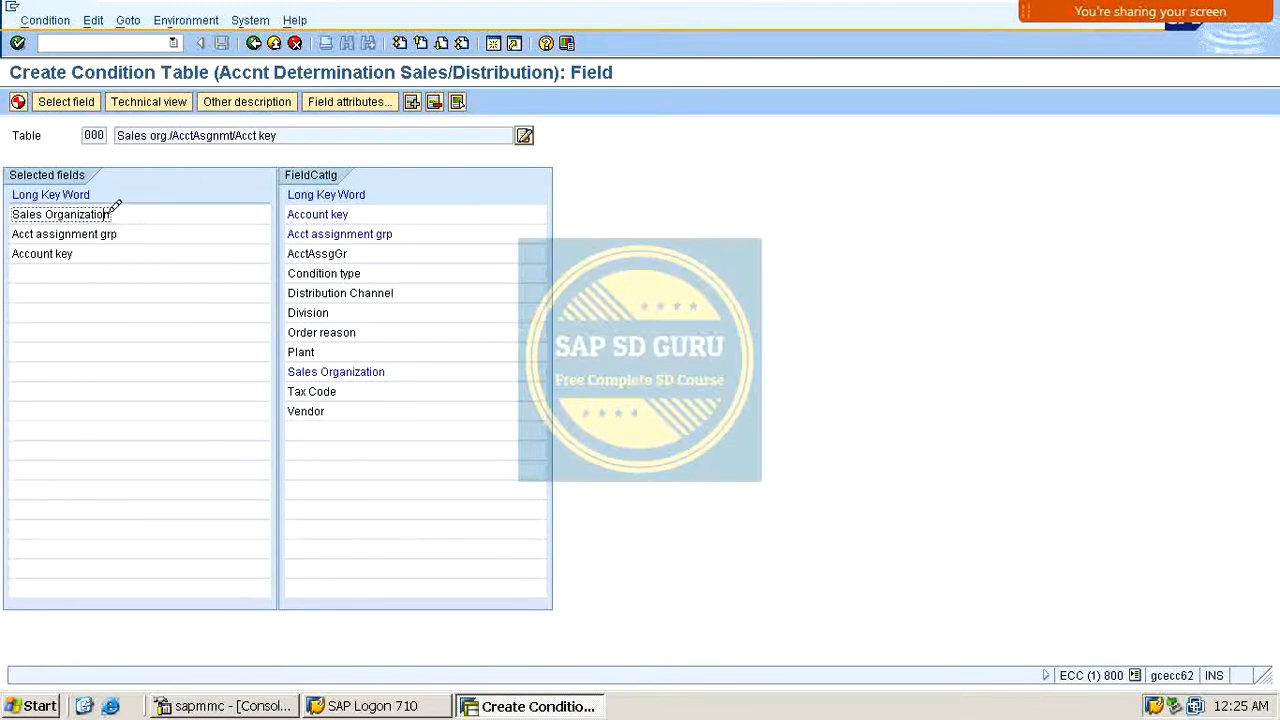
drag(215, 232, 5, 240)
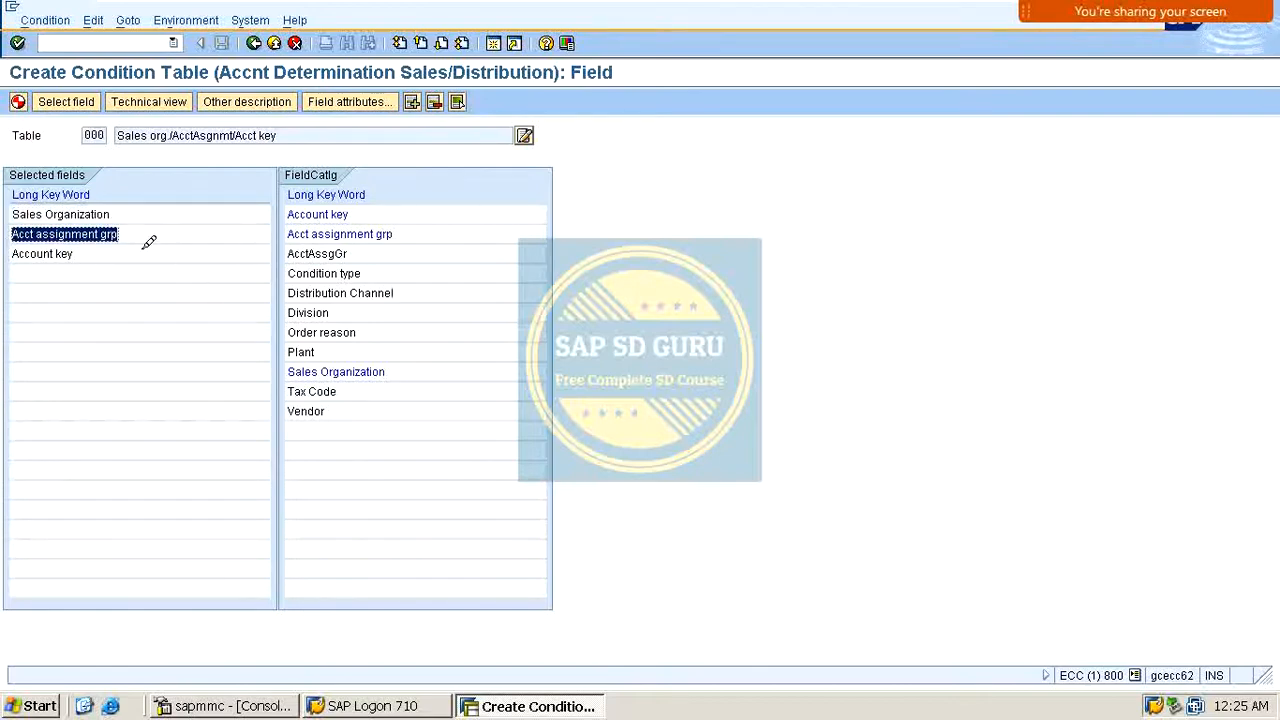
drag(140, 254, 8, 270)
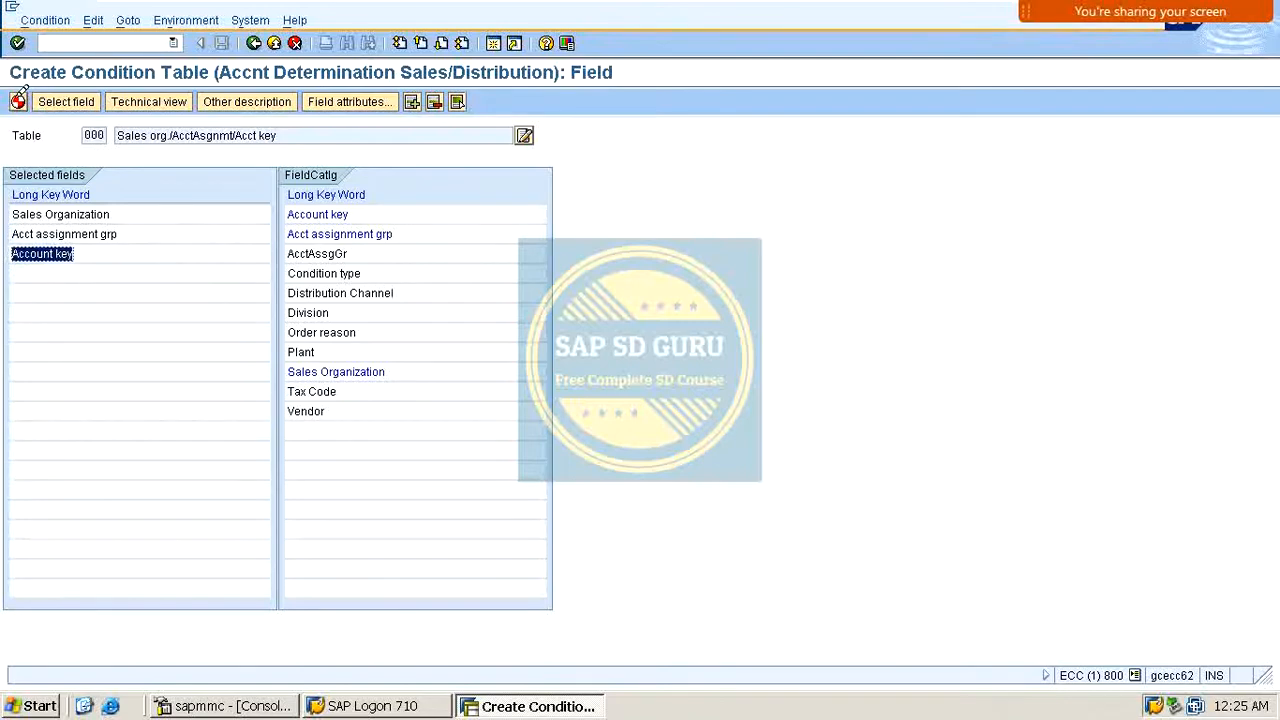
Step: Generate this condition table, saving it in package ZSD0
click(18, 101)
click(18, 101)
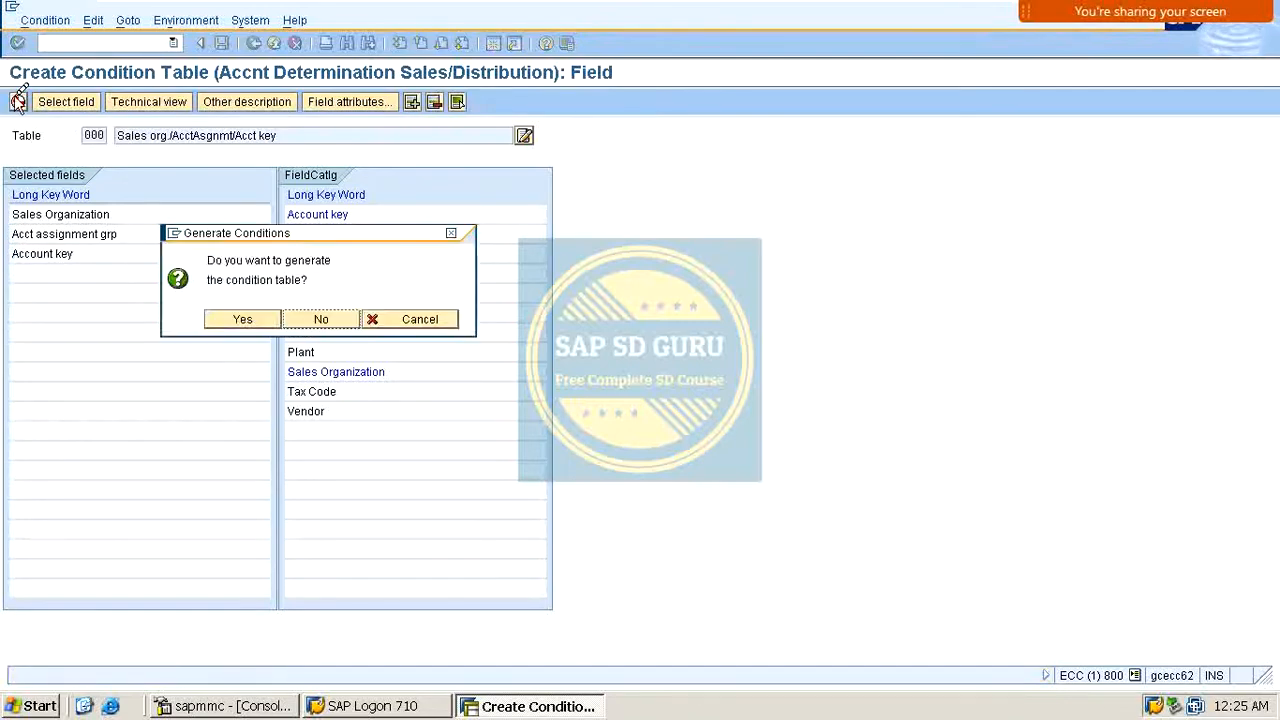
click(272, 316)
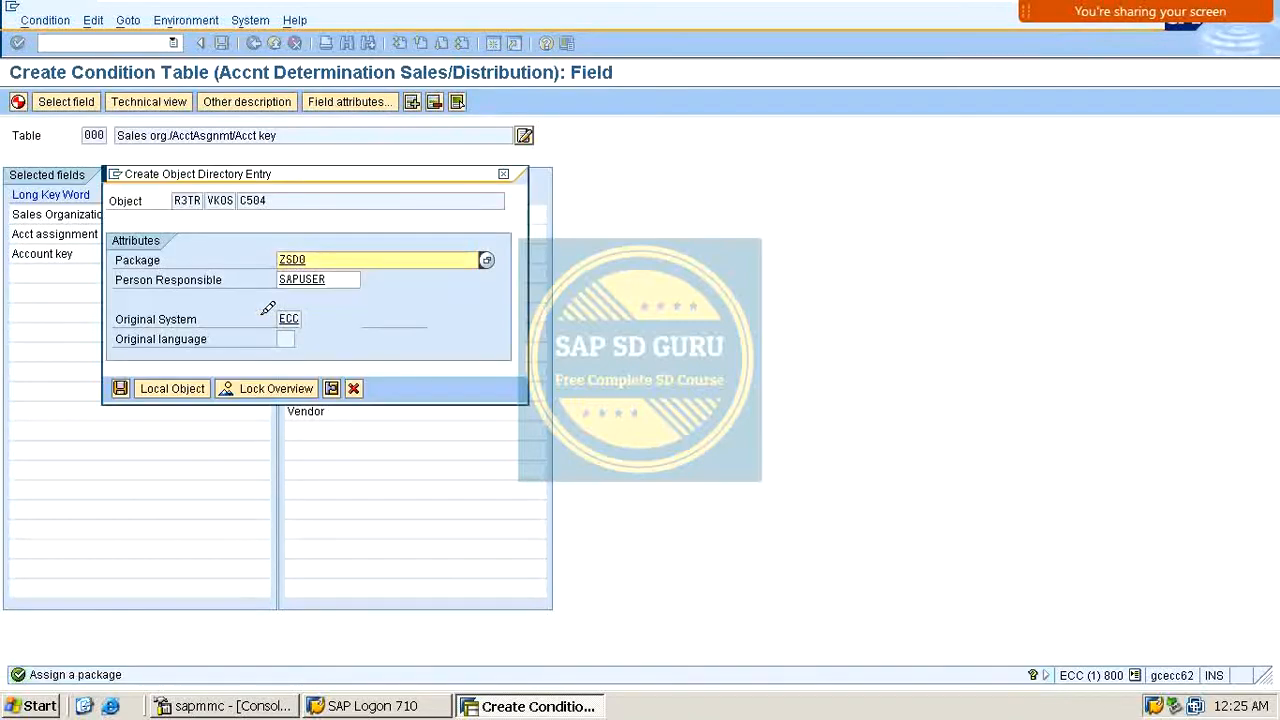
click(120, 388)
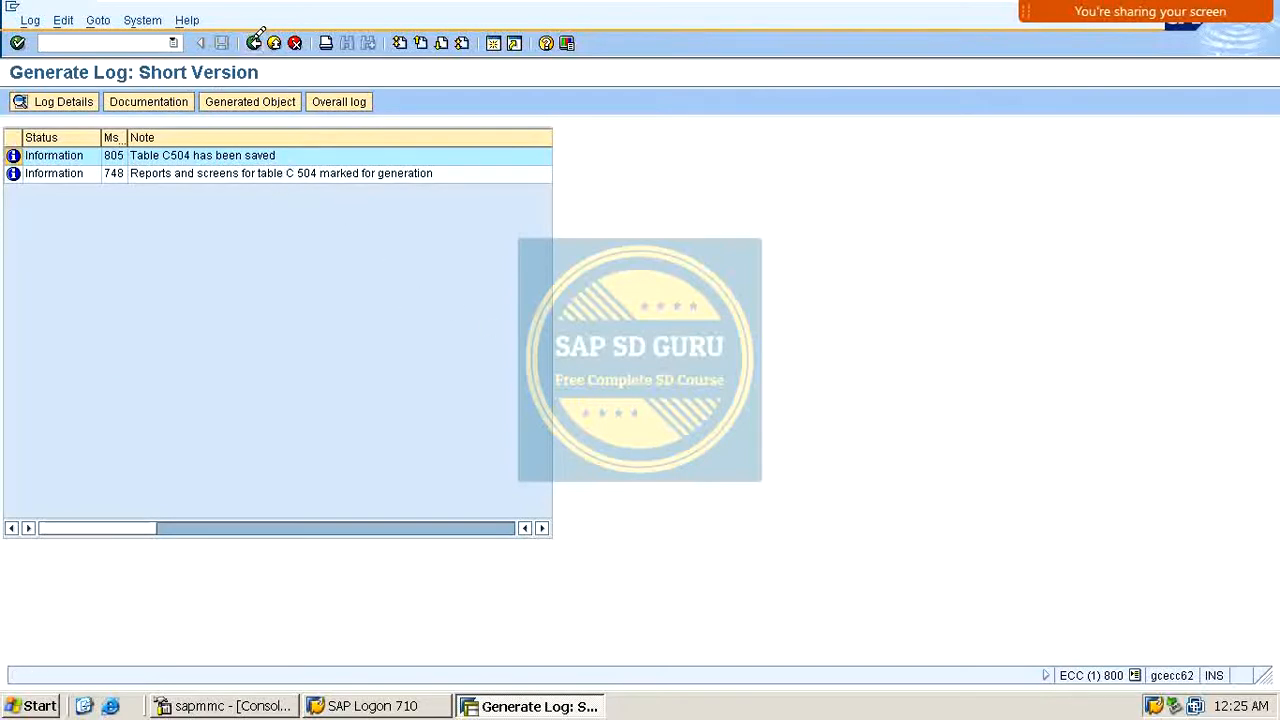
Step: Start a new condition table with Sales Organization and Account key as its fields
click(254, 42)
key(Return)
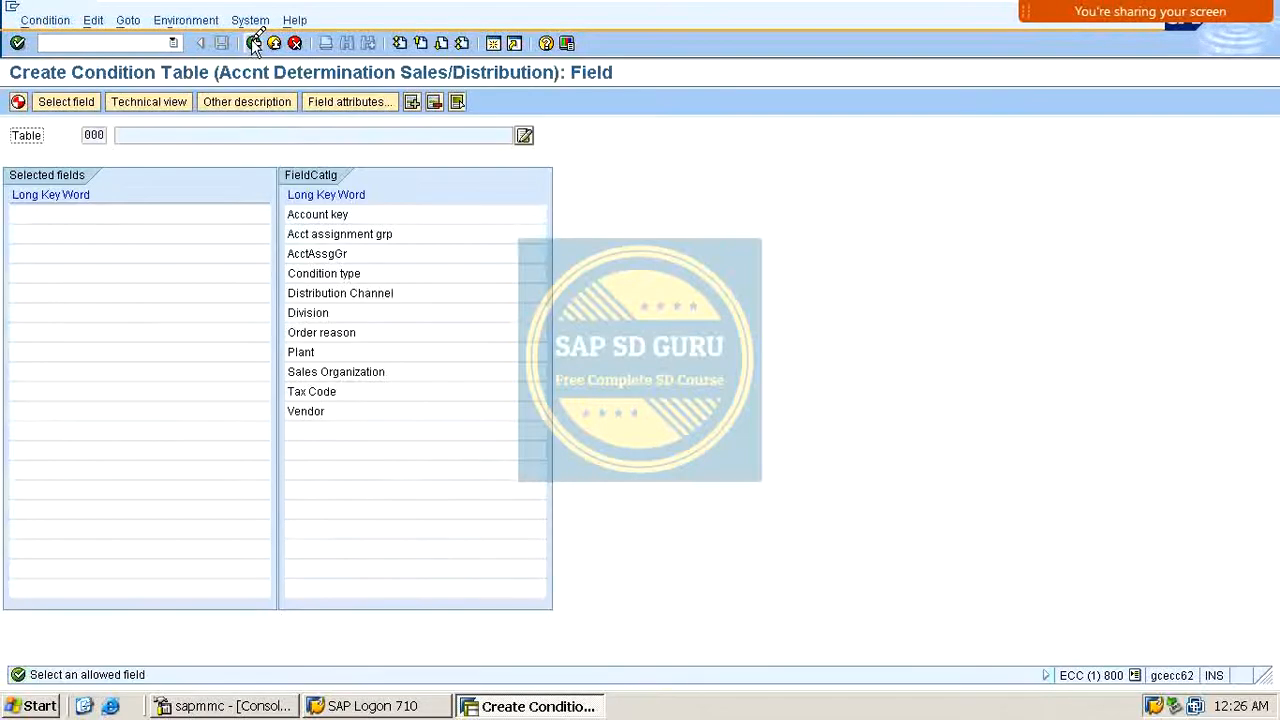
double_click(383, 370)
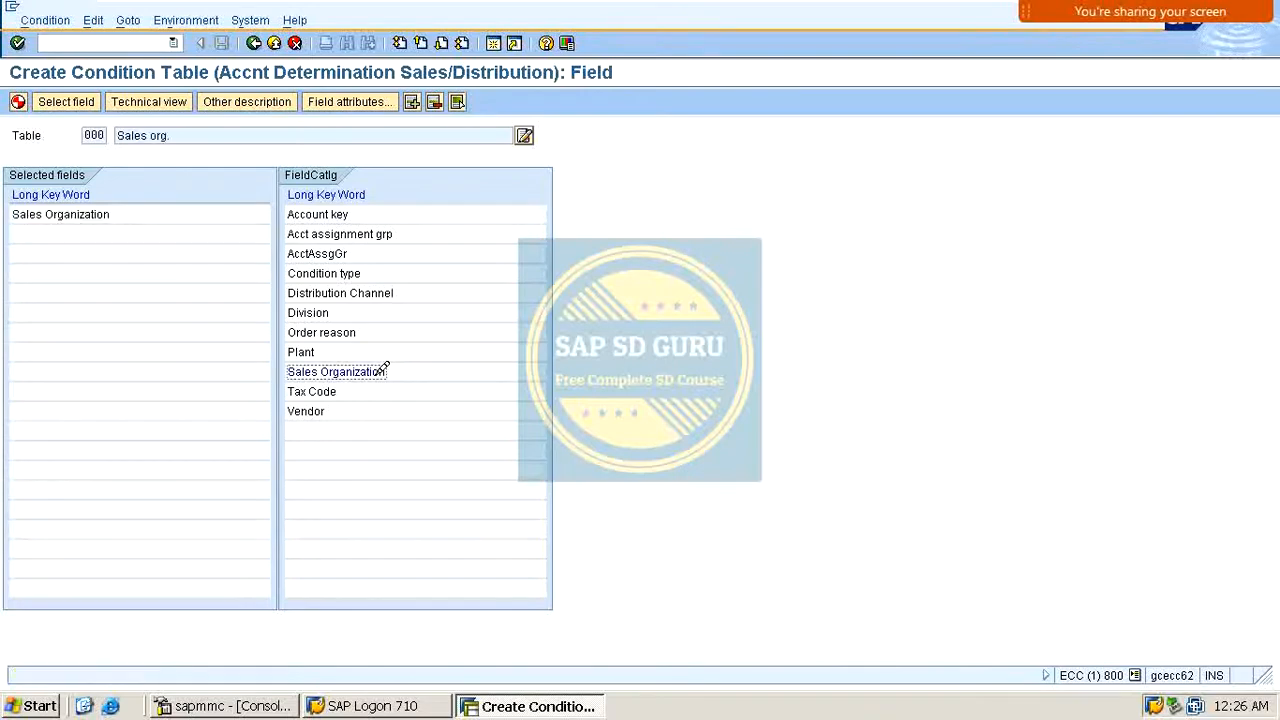
double_click(330, 215)
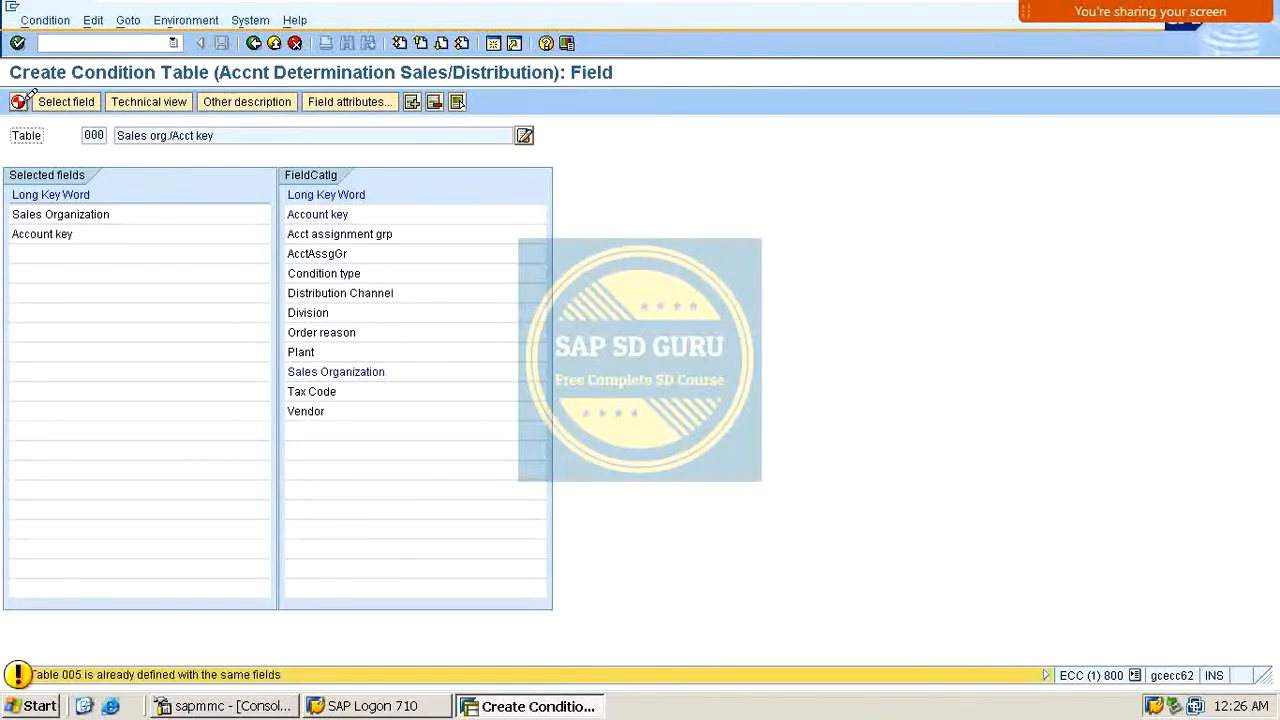
Step: Generate the Sales Organization/Account key condition table in package ZSD0 and confirm the workbench request
click(29, 96)
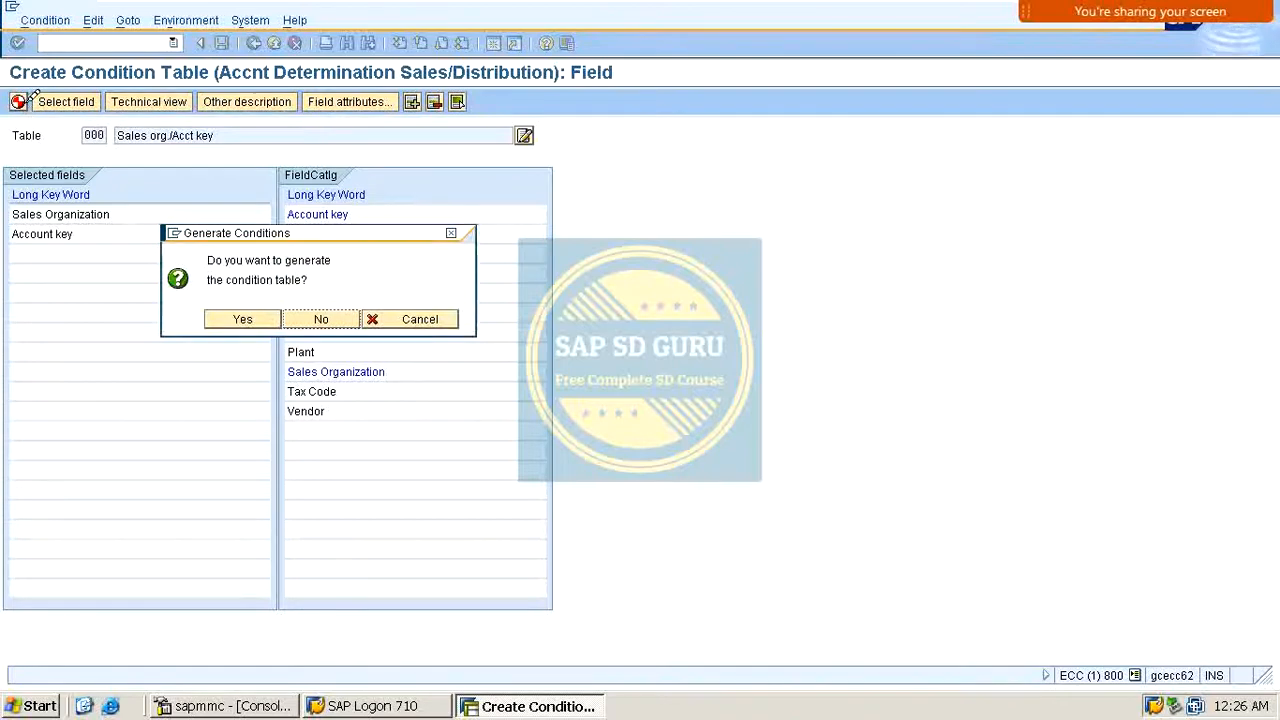
click(245, 317)
click(120, 388)
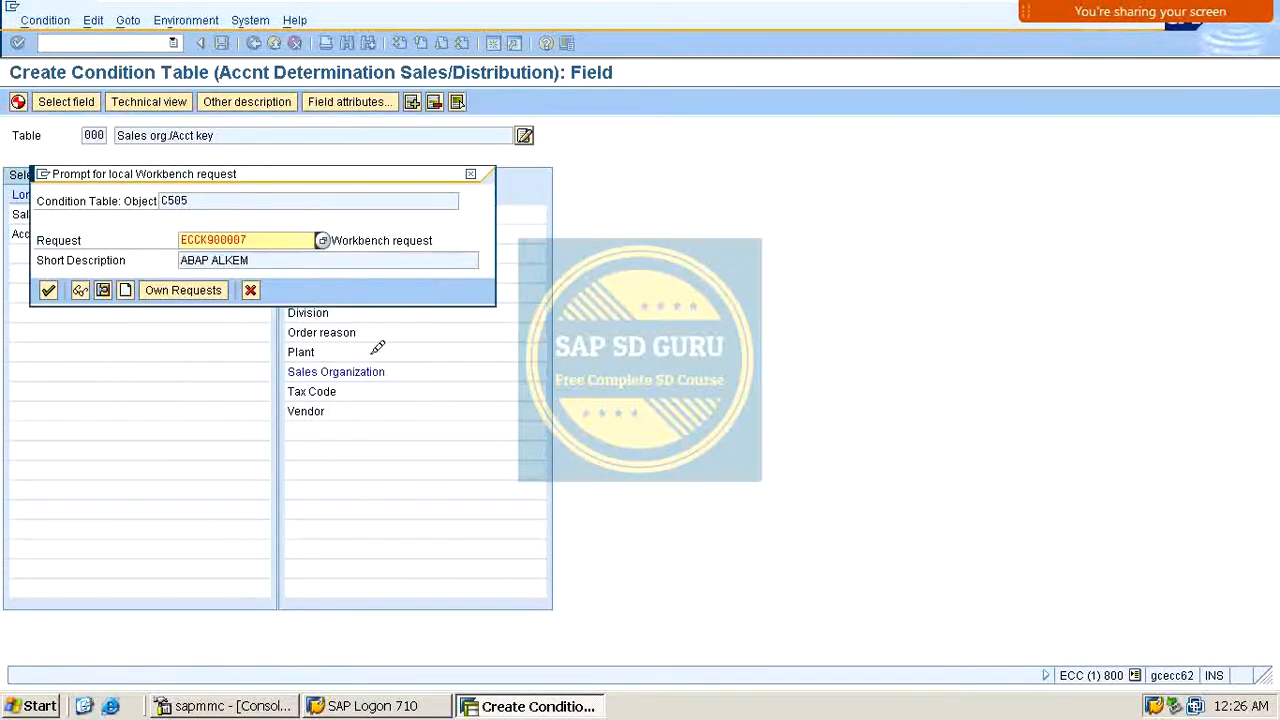
key(Return)
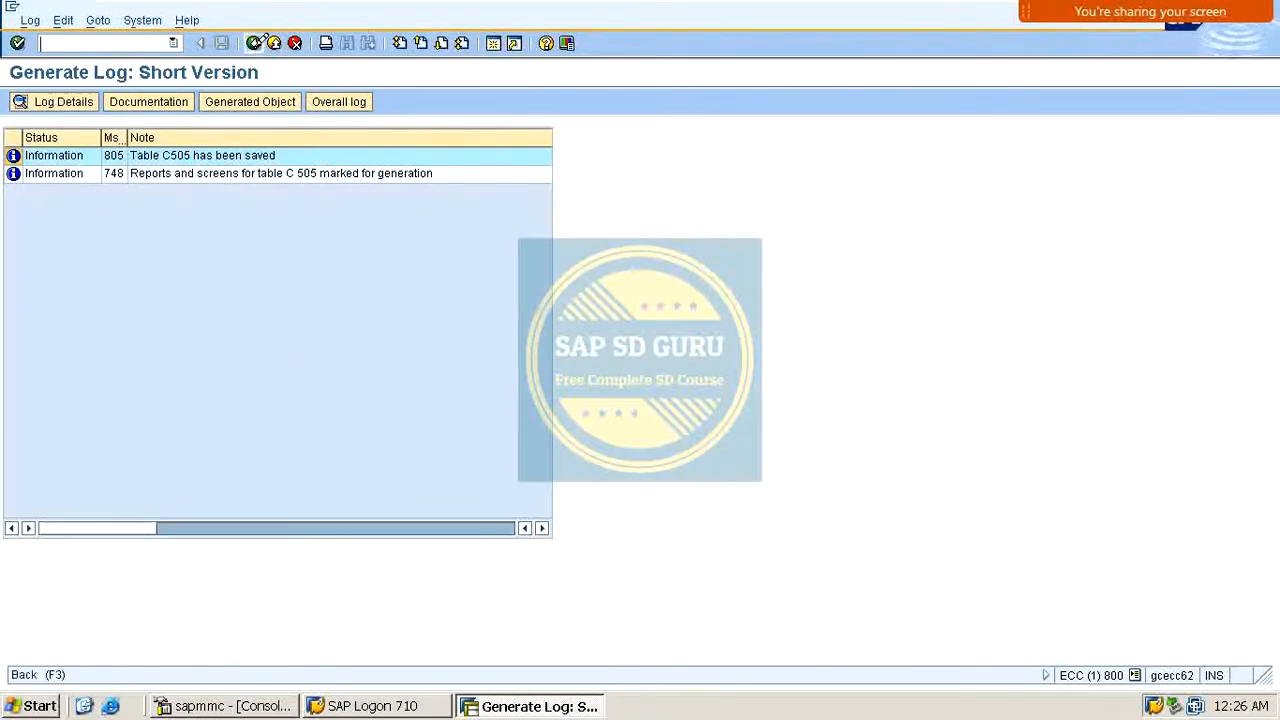
Step: Start a new condition table containing only the Sales Organization field
click(254, 43)
key(Return)
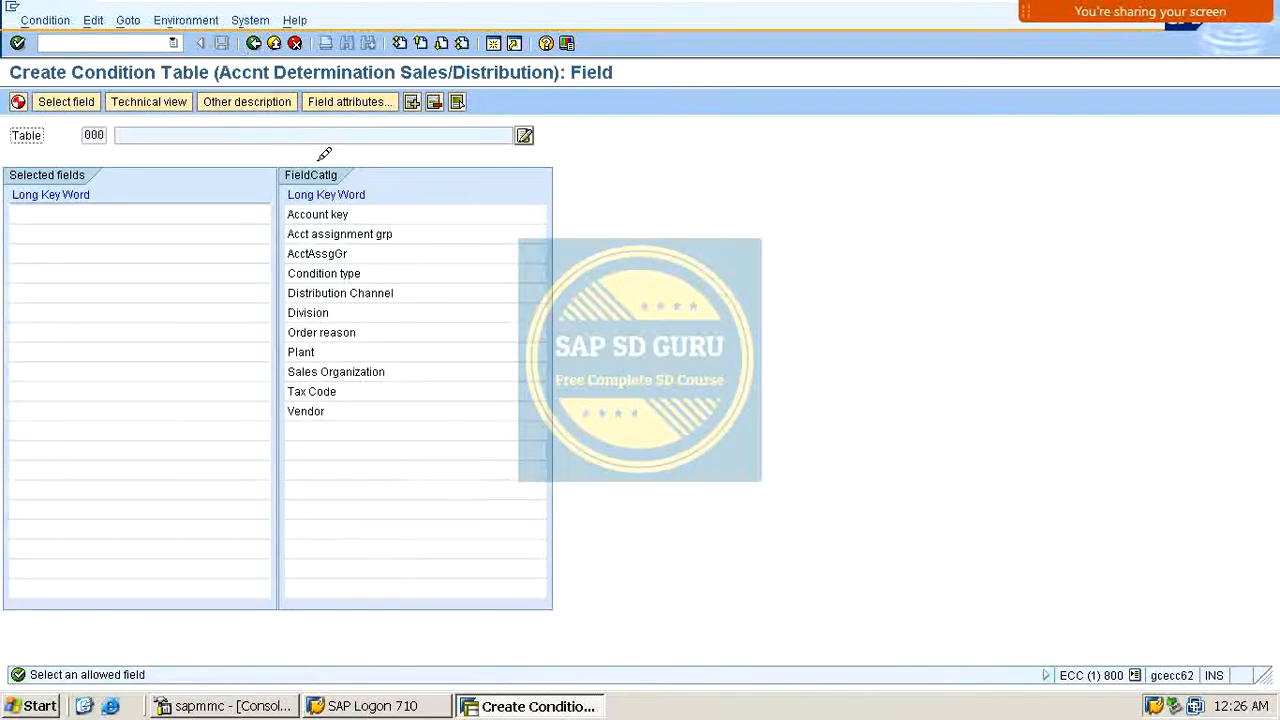
double_click(350, 372)
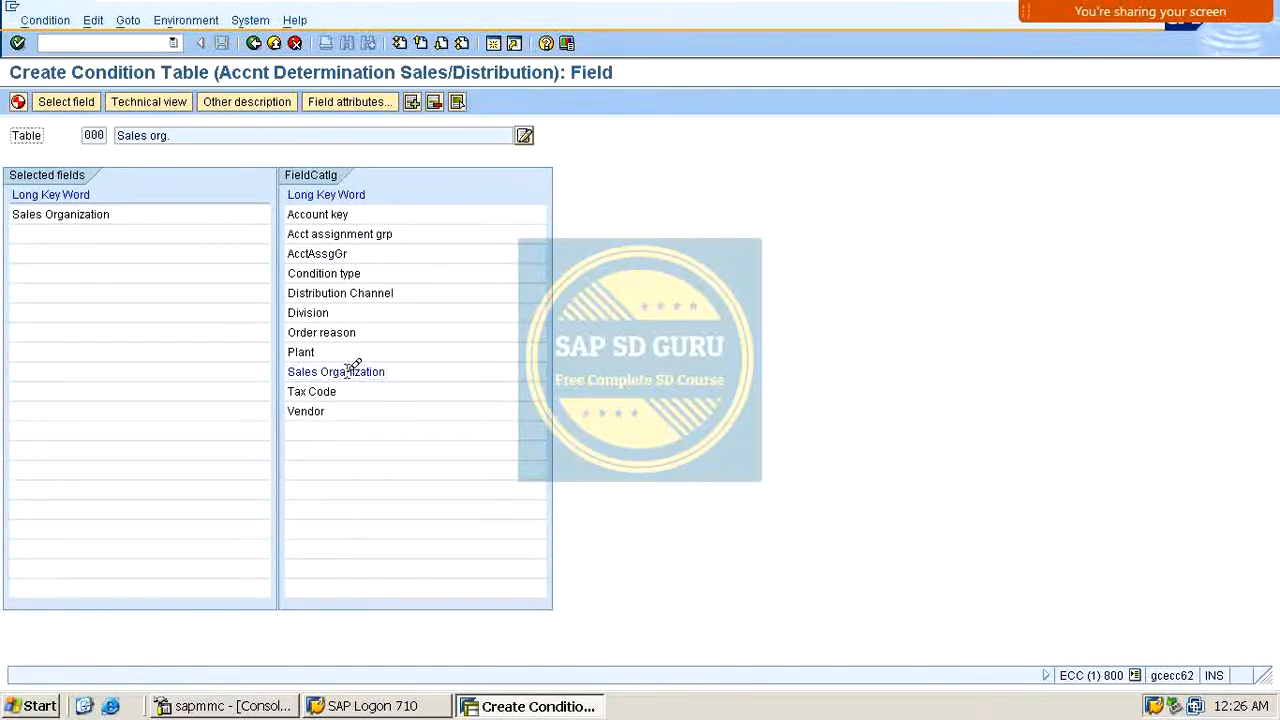
Step: Generate the Sales Organization condition table in package ZSD0 and confirm the workbench request
click(20, 99)
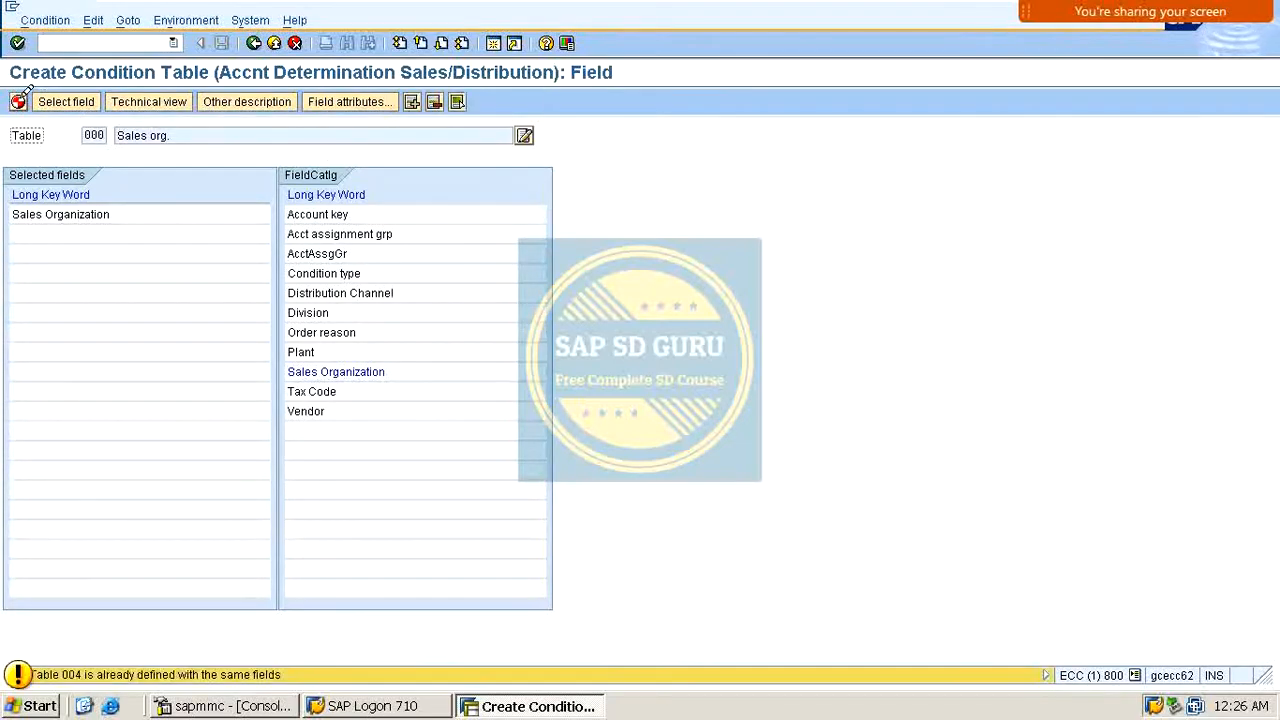
key(Return)
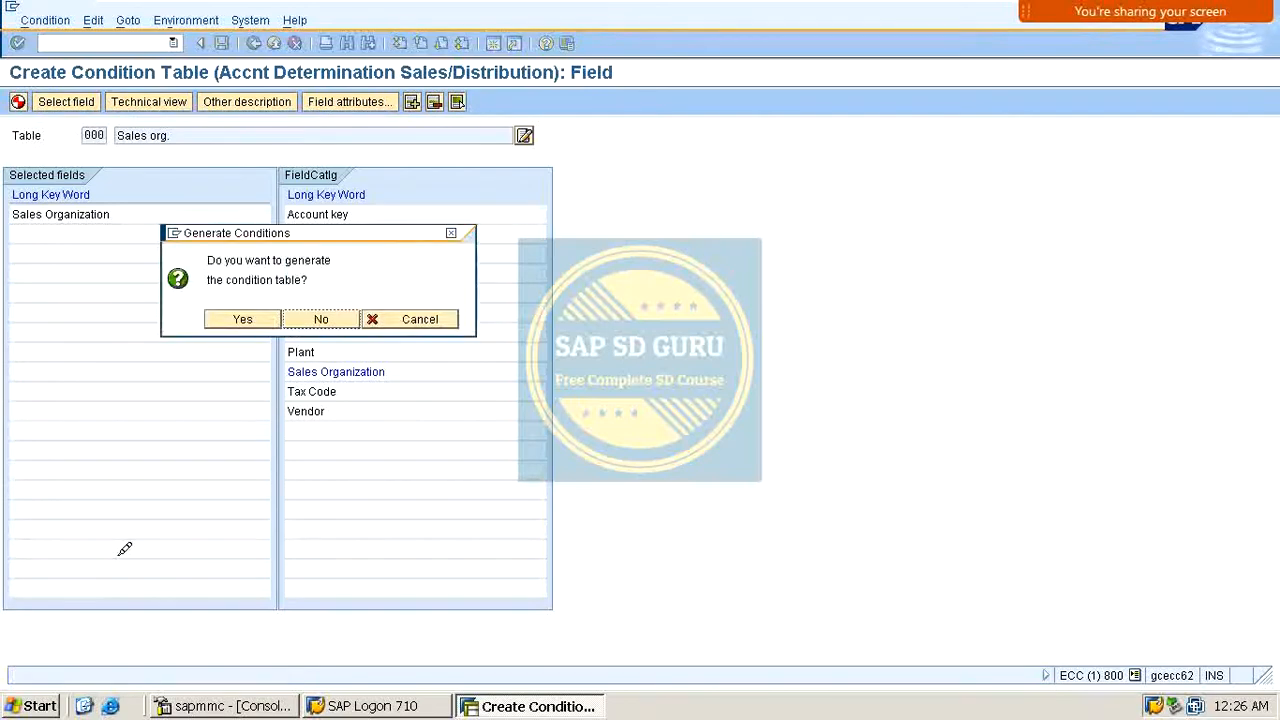
click(276, 316)
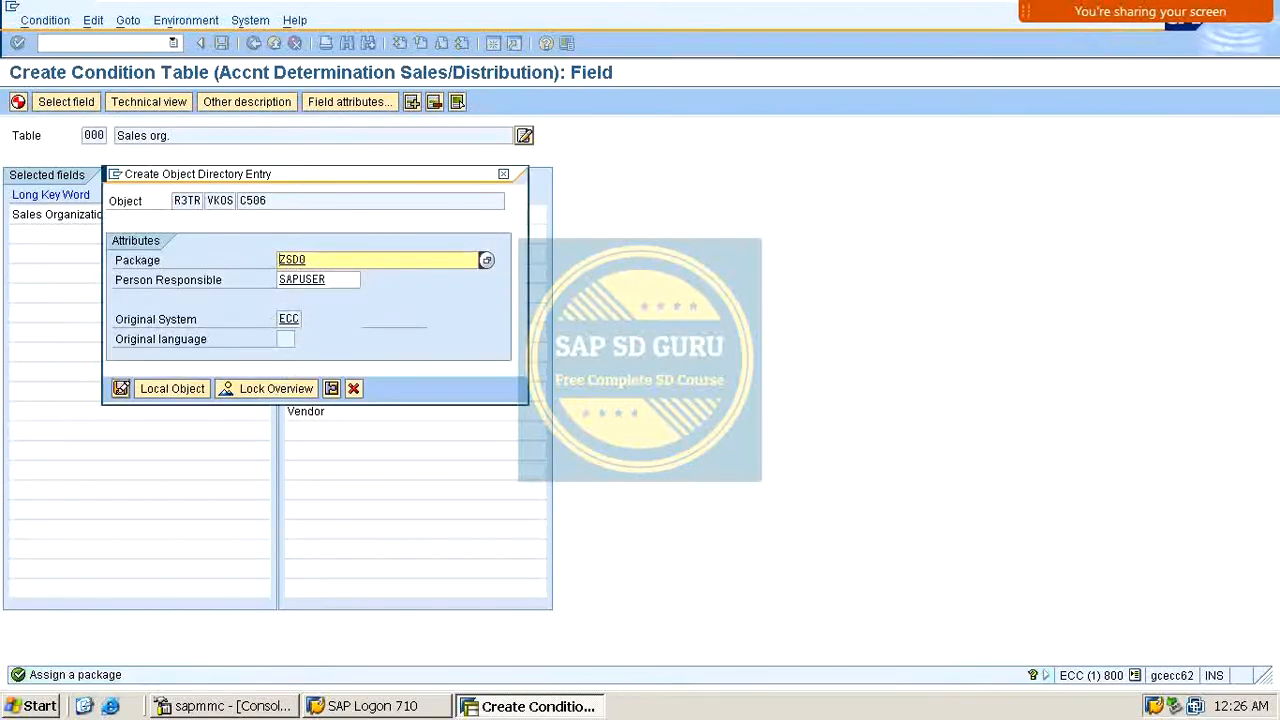
click(123, 384)
click(48, 290)
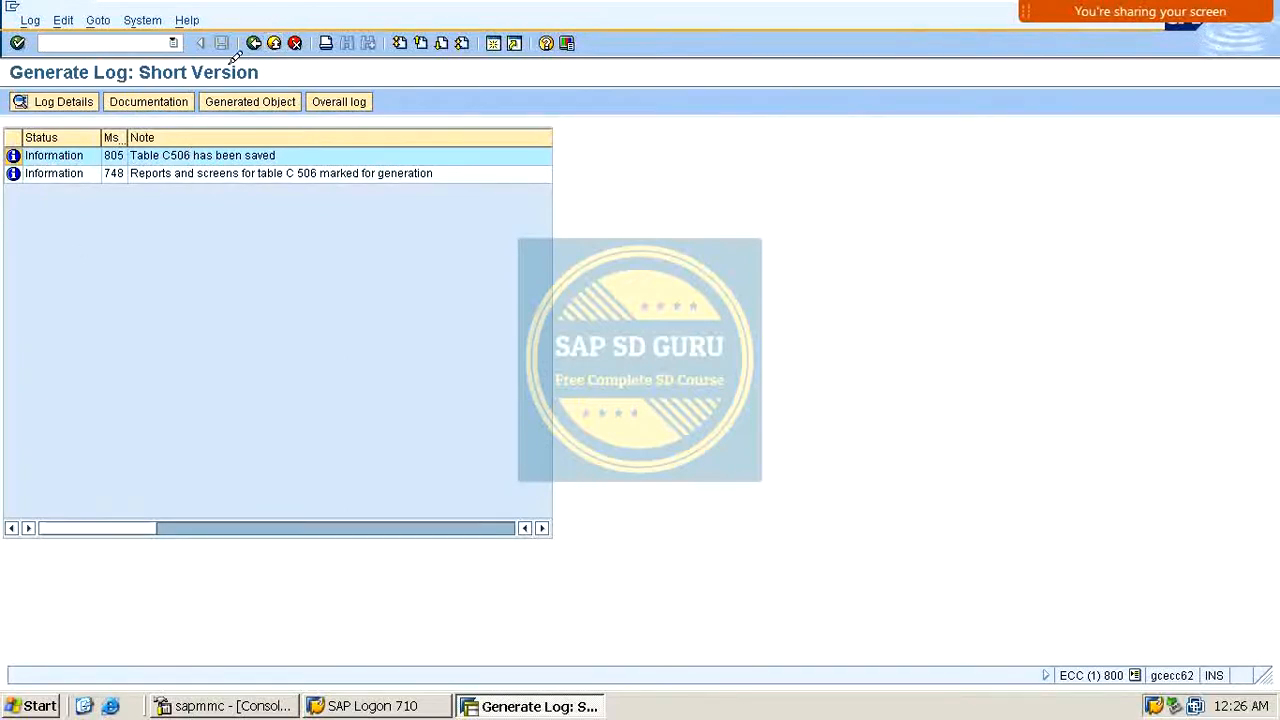
Step: Return to the IMG and close the activity list for revenue account determination dependencies
click(253, 43)
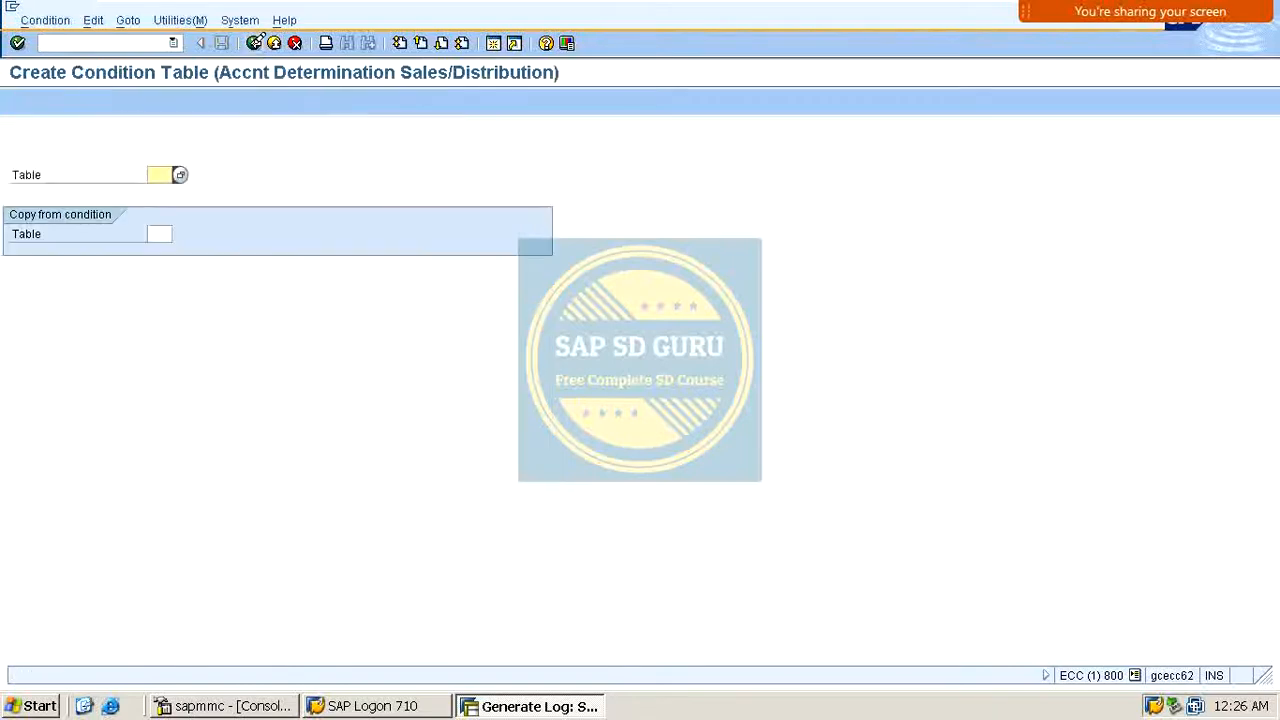
click(253, 43)
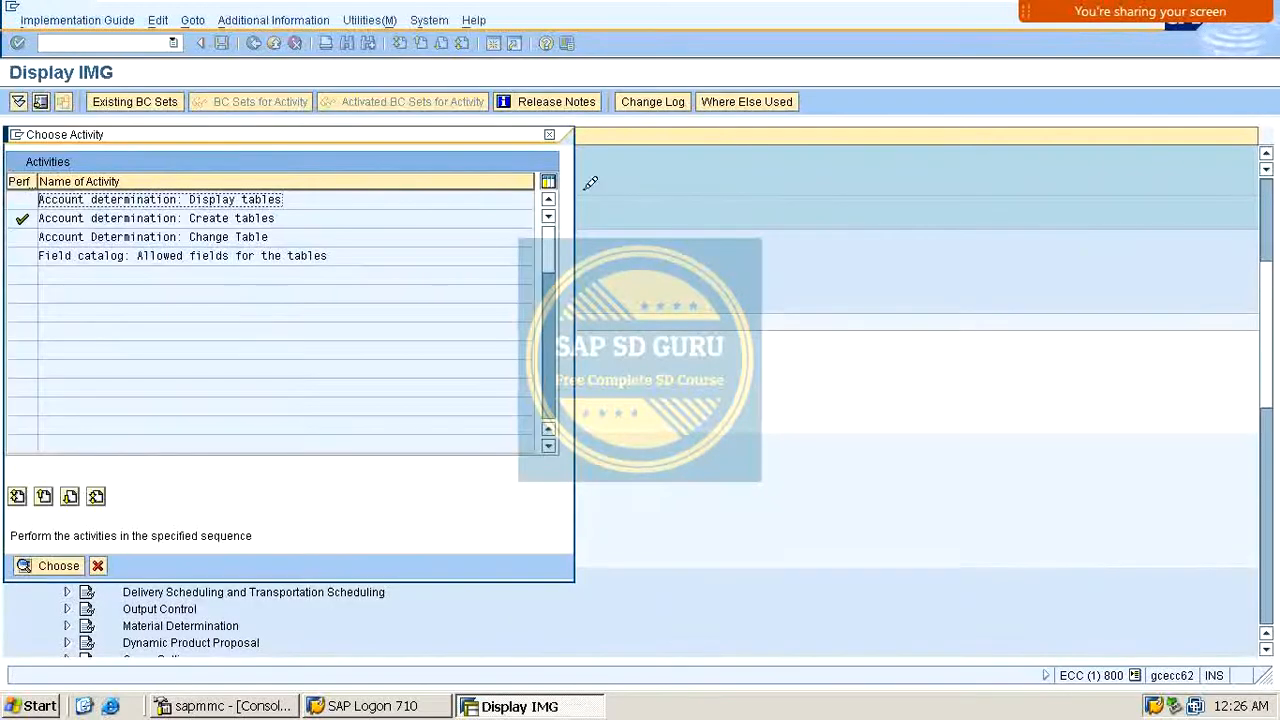
click(550, 134)
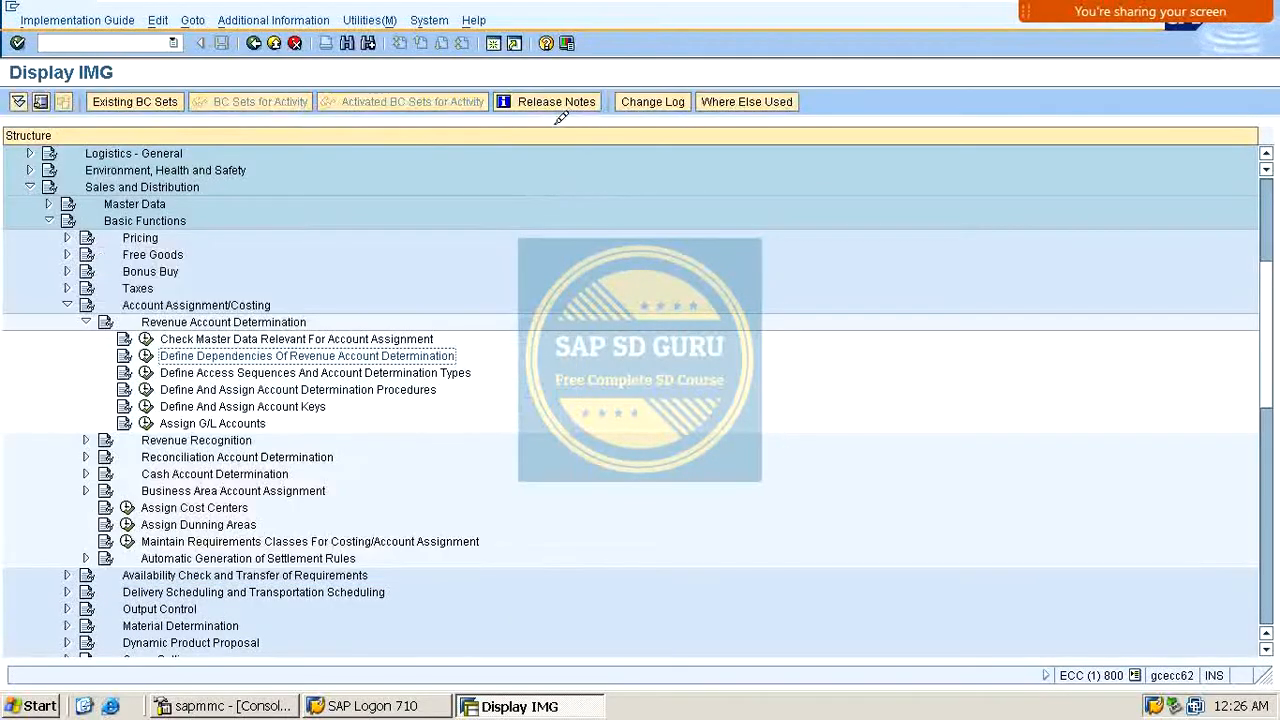
scroll(358, 383, down, 2)
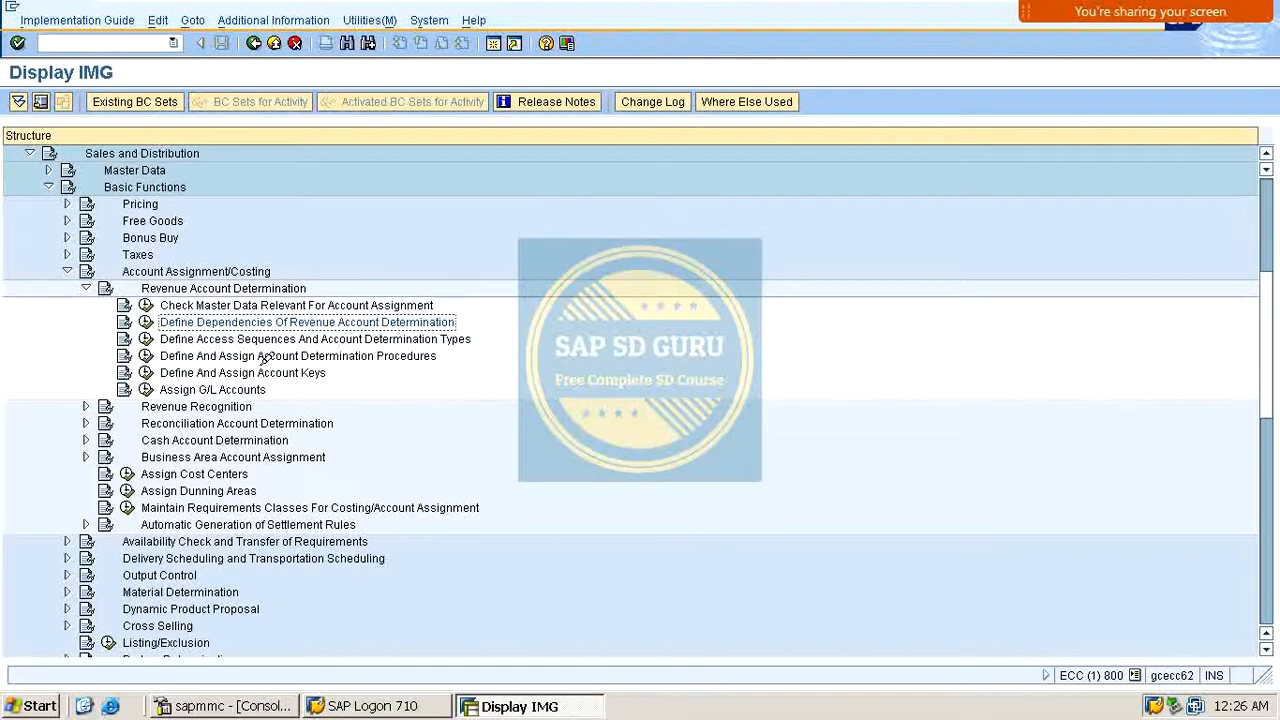
Step: Open the access sequence maintenance for revenue account determination, acknowledging the cross-client notice
click(147, 338)
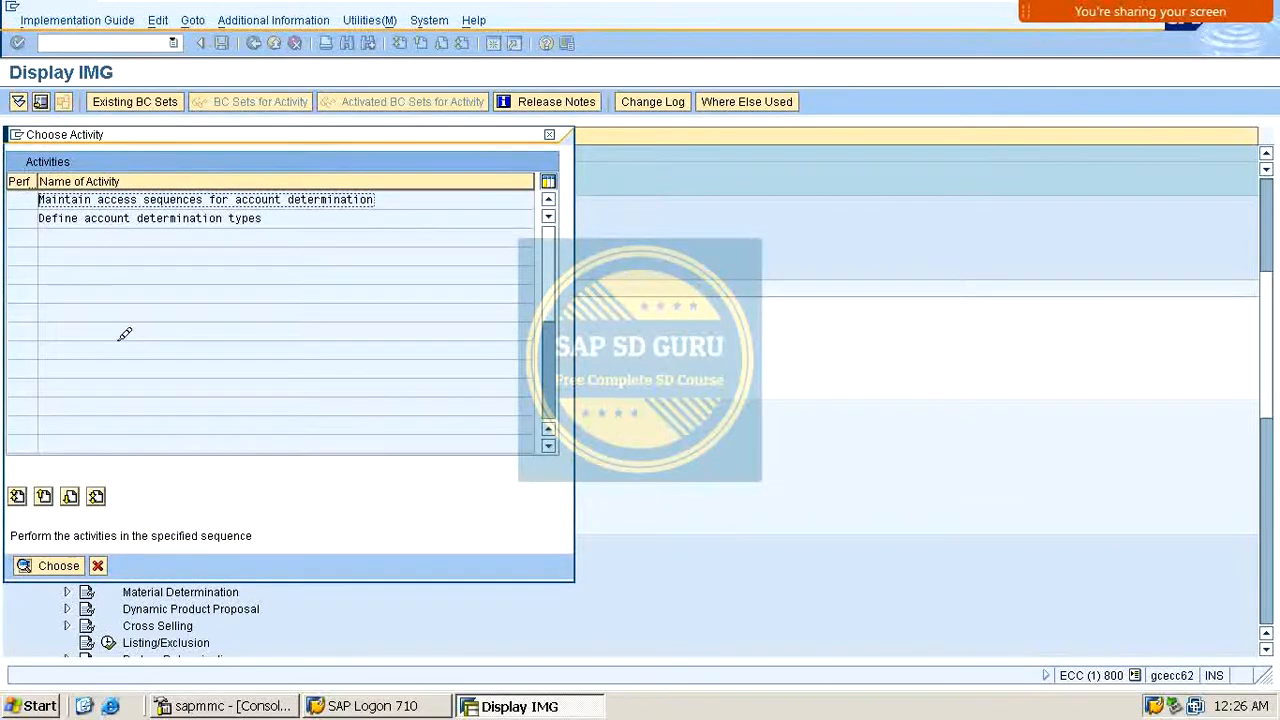
drag(38, 199, 150, 190)
double_click(192, 199)
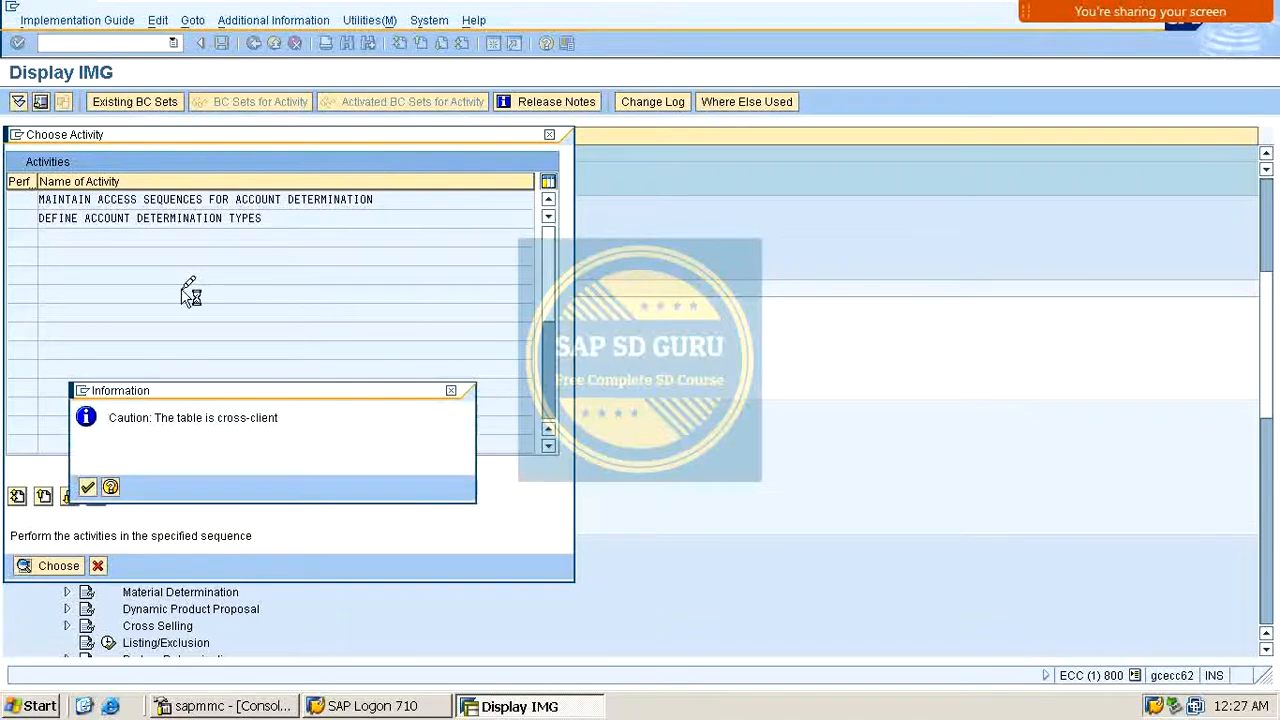
key(Return)
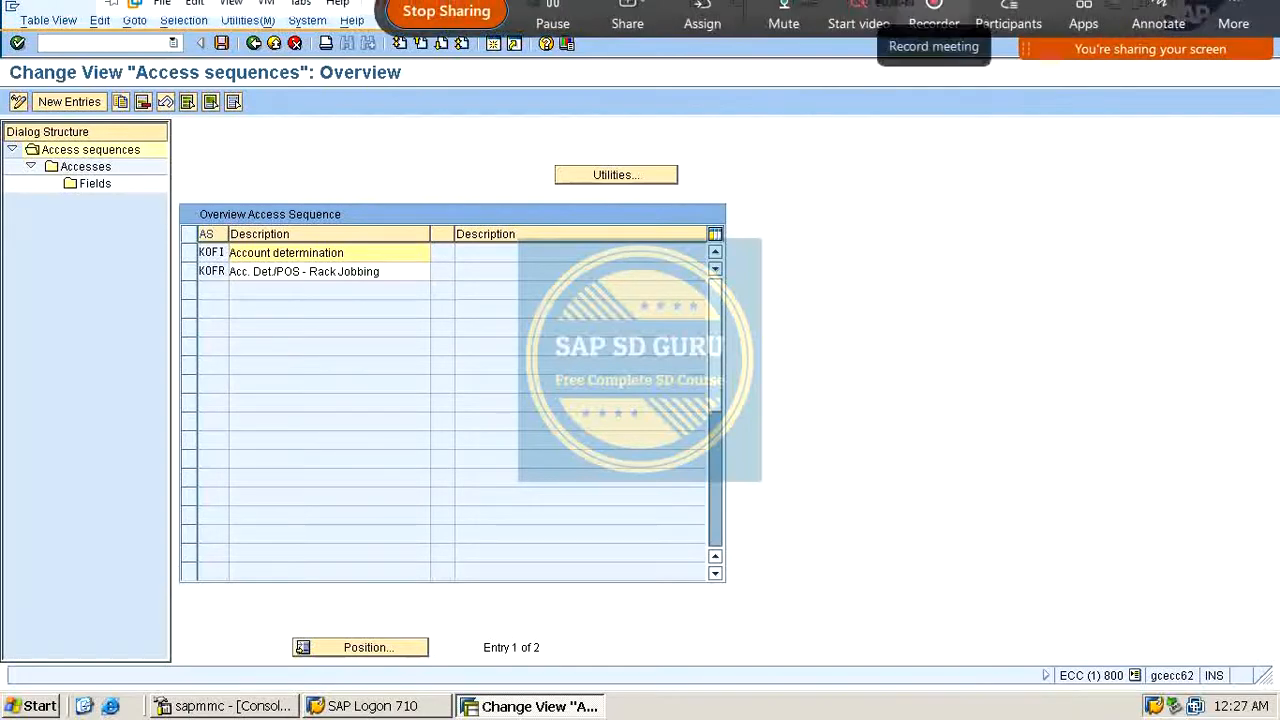
click(1158, 28)
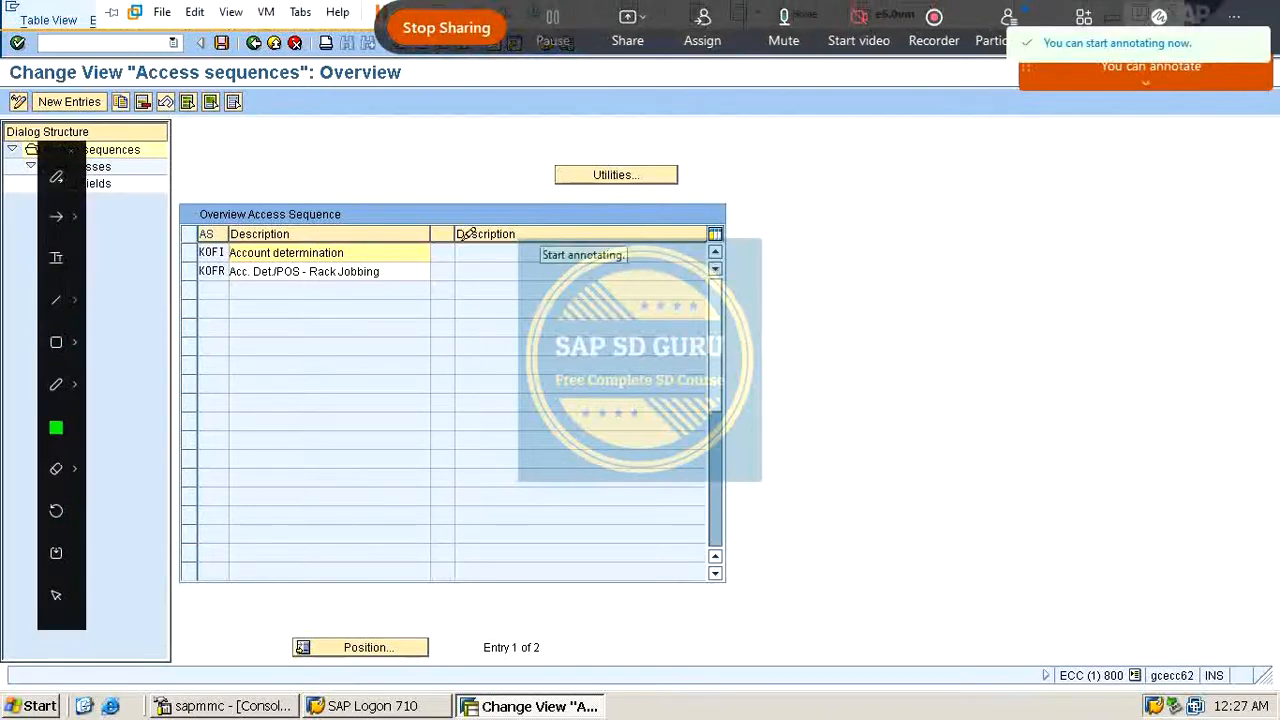
drag(180, 260, 262, 205)
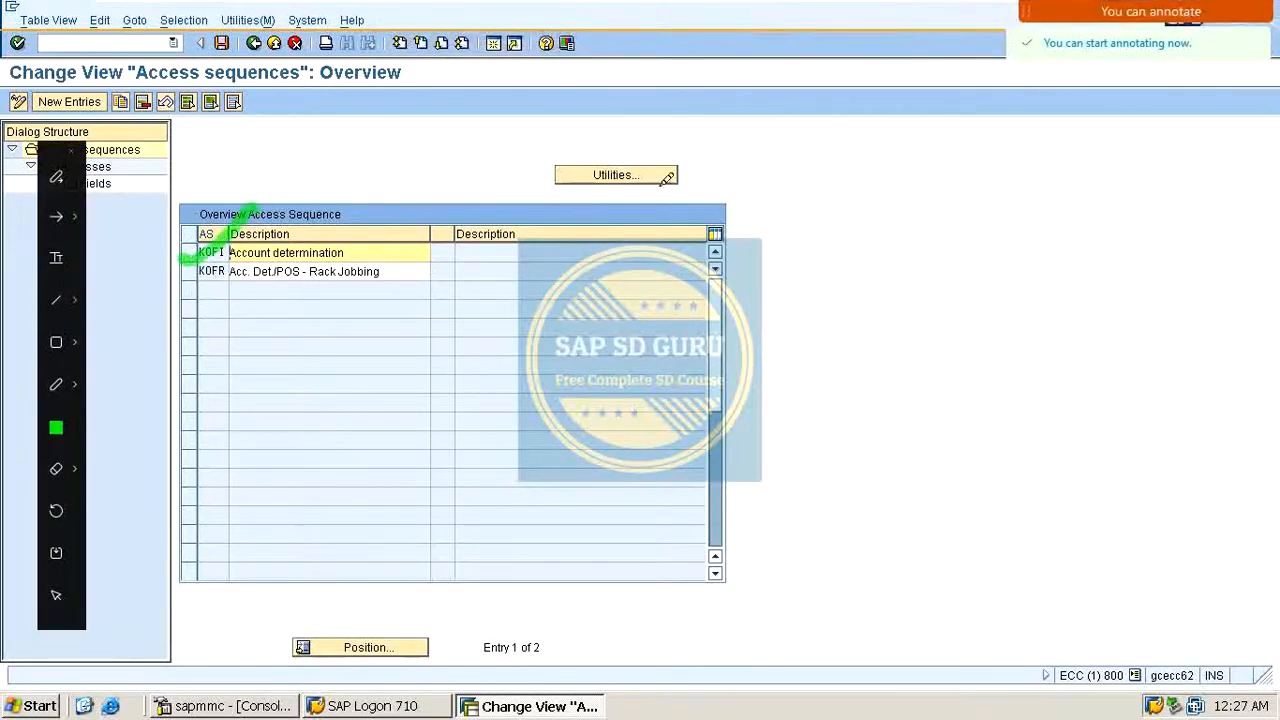
mouse_move(353, 162)
mouse_down()
mouse_move(423, 148)
mouse_move(397, 147)
mouse_up()
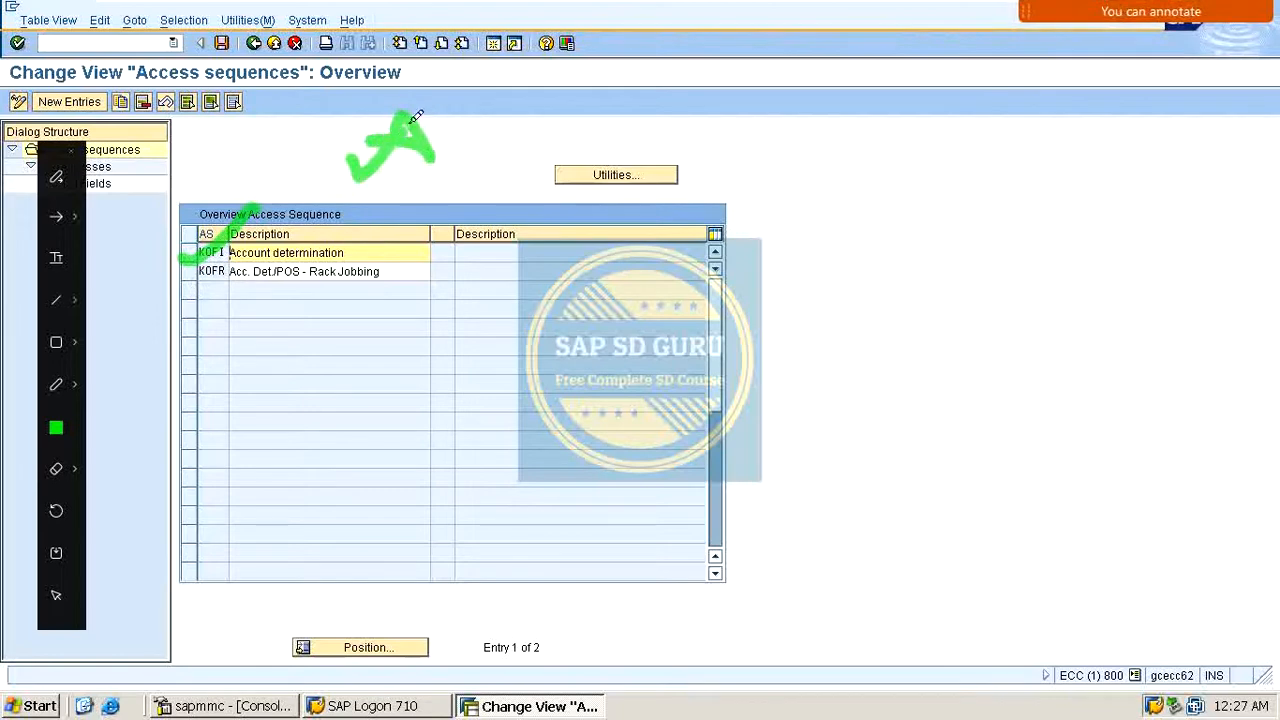
mouse_move(437, 110)
mouse_down()
mouse_move(438, 174)
mouse_move(469, 164)
mouse_up()
mouse_move(845, 158)
mouse_down()
mouse_move(848, 226)
mouse_move(906, 178)
mouse_move(962, 210)
mouse_up()
drag(962, 150, 1020, 149)
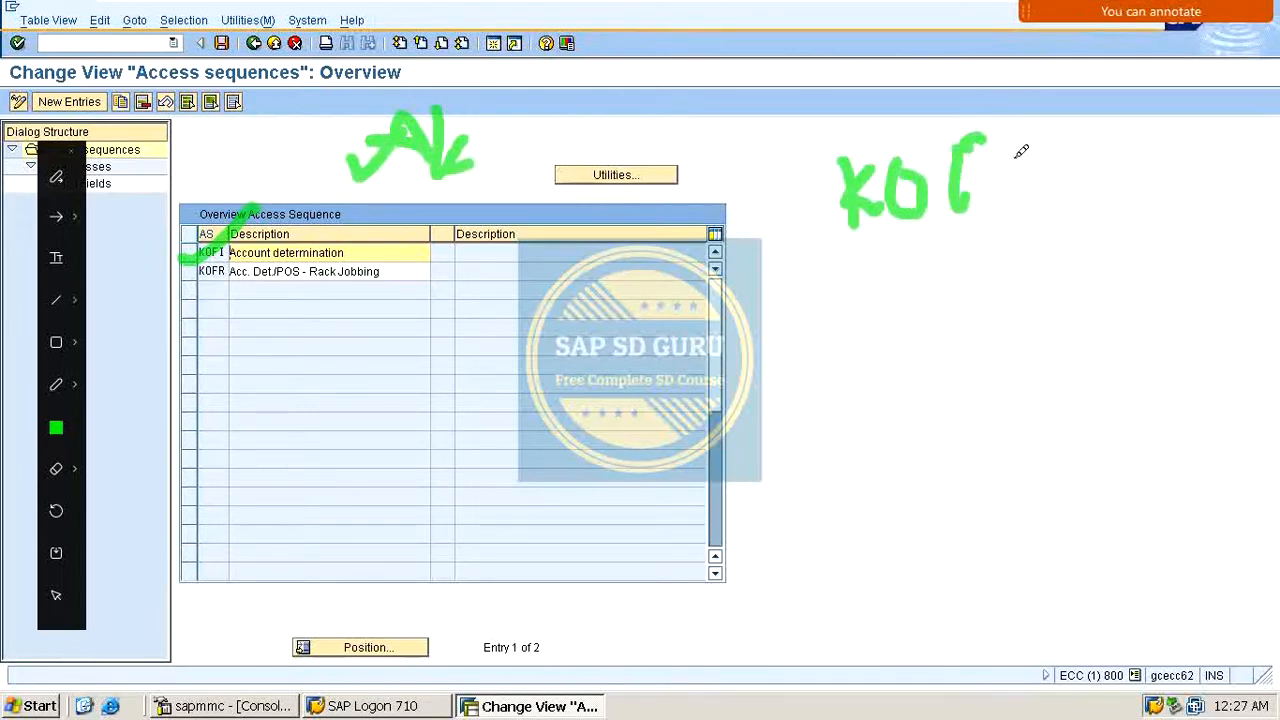
mouse_move(960, 192)
mouse_down()
mouse_move(1030, 150)
mouse_move(1030, 178)
mouse_up()
drag(1005, 128, 1050, 113)
drag(1052, 180, 918, 284)
drag(1000, 248, 890, 343)
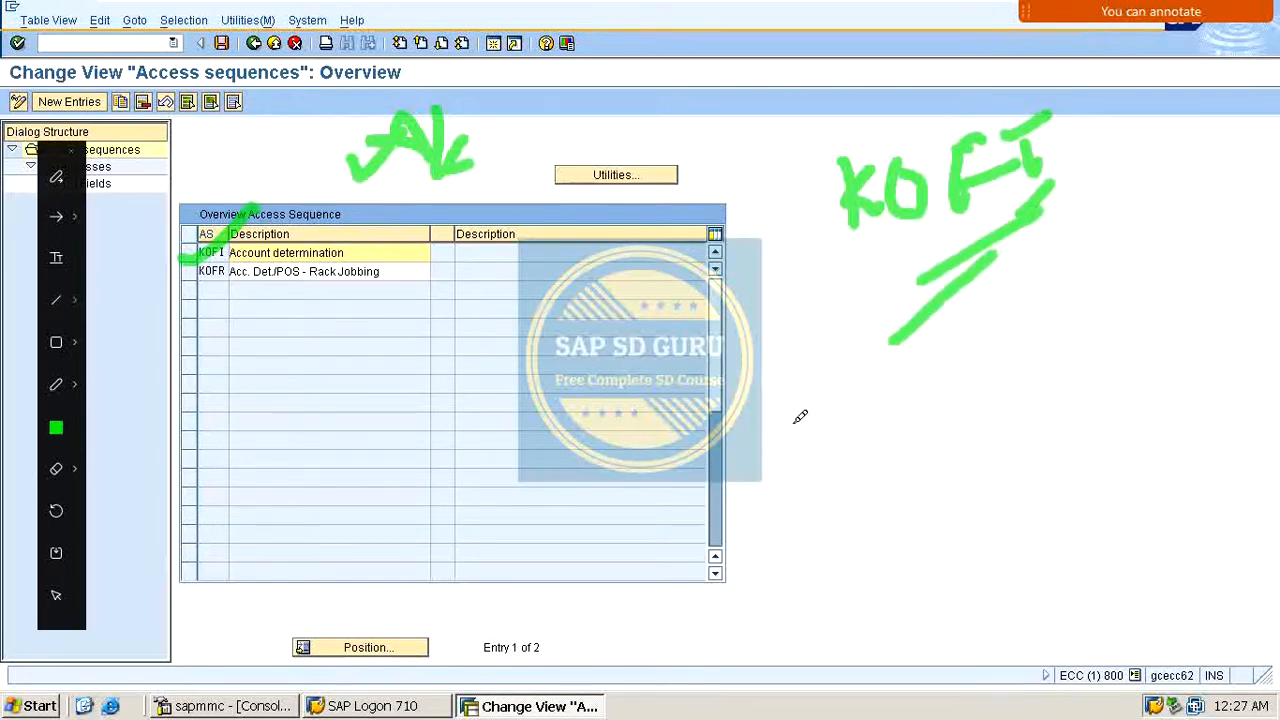
drag(664, 310, 772, 284)
drag(772, 284, 740, 345)
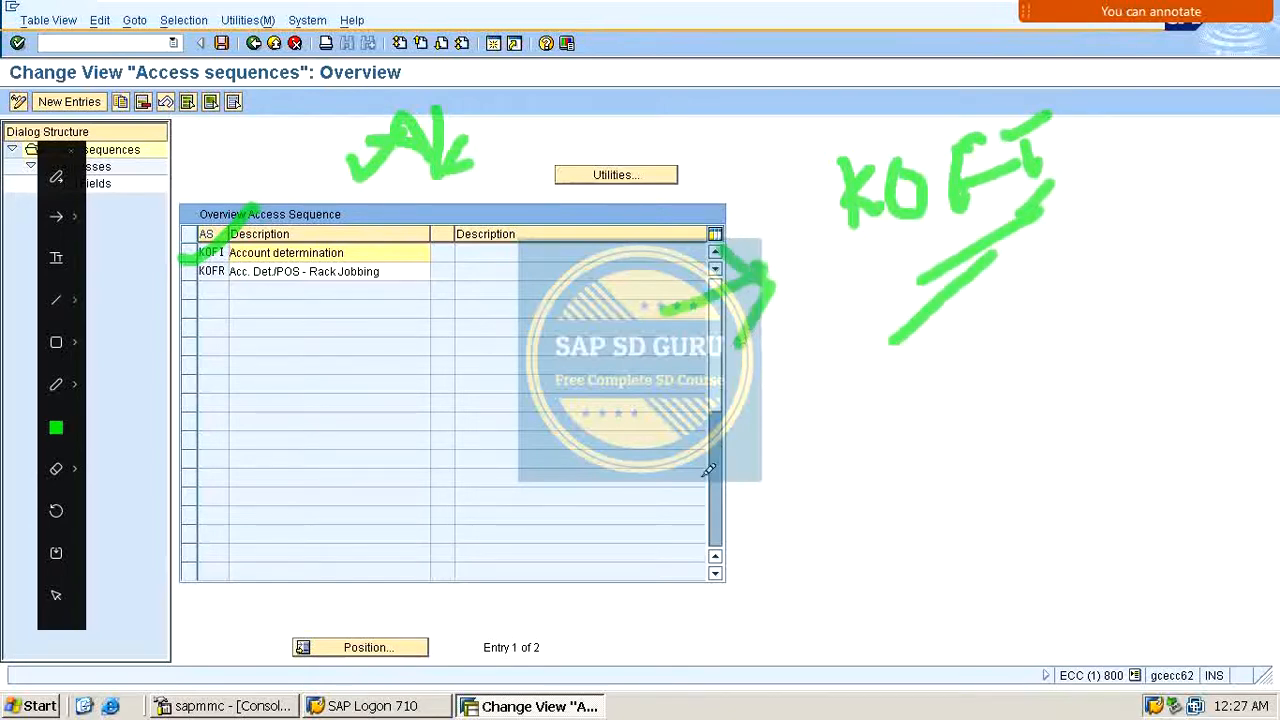
mouse_move(651, 476)
mouse_down()
mouse_move(742, 420)
mouse_move(766, 471)
mouse_move(759, 486)
mouse_up()
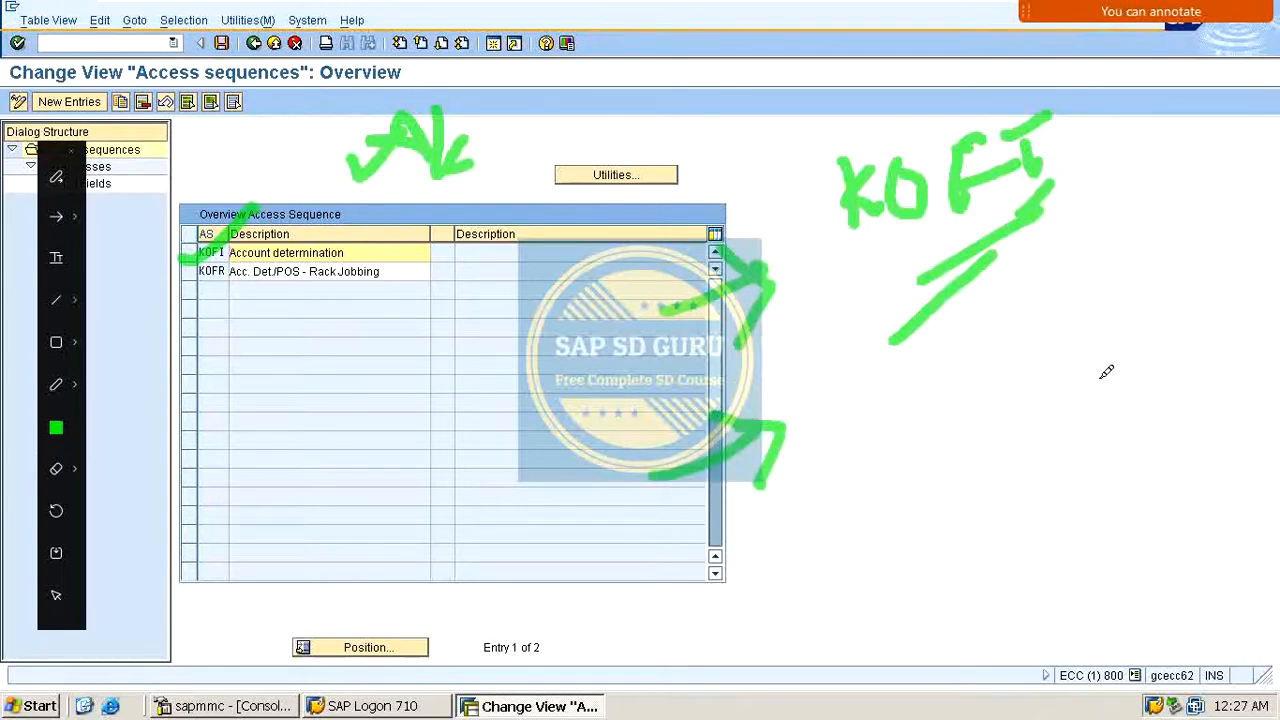
drag(776, 519, 1081, 451)
drag(894, 537, 1045, 497)
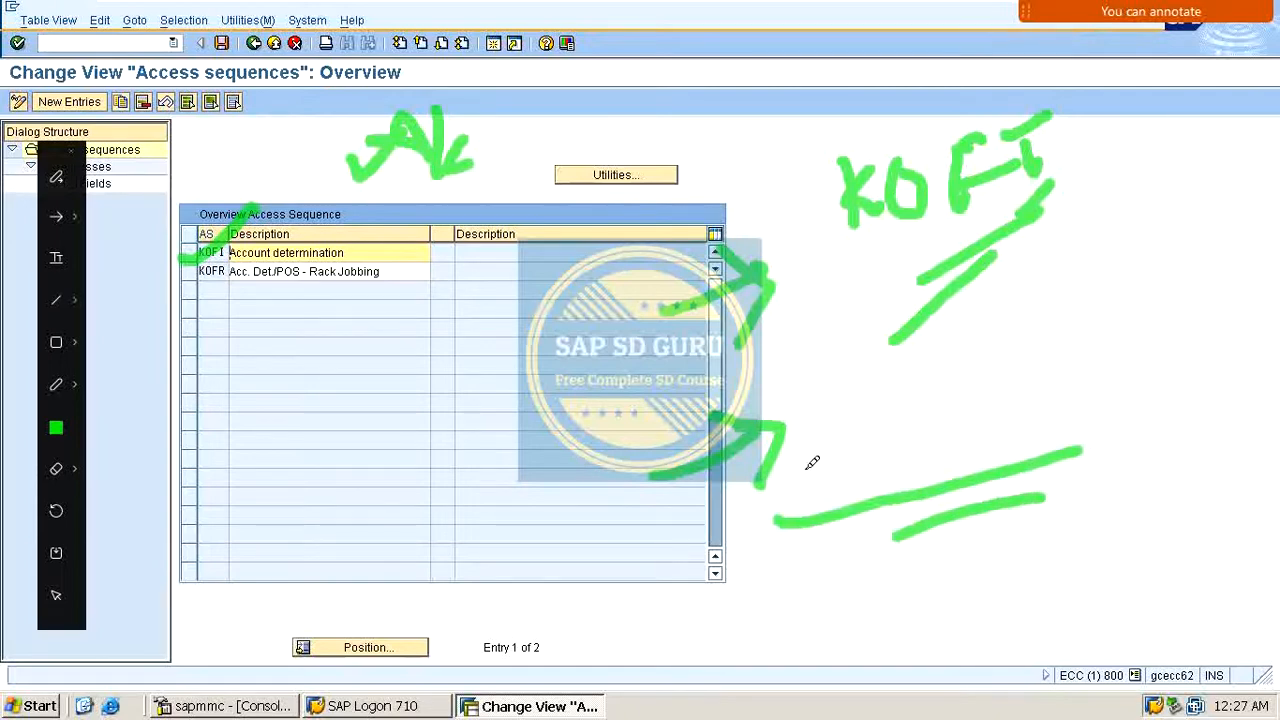
mouse_move(852, 212)
mouse_down()
mouse_move(810, 325)
mouse_move(842, 367)
mouse_up()
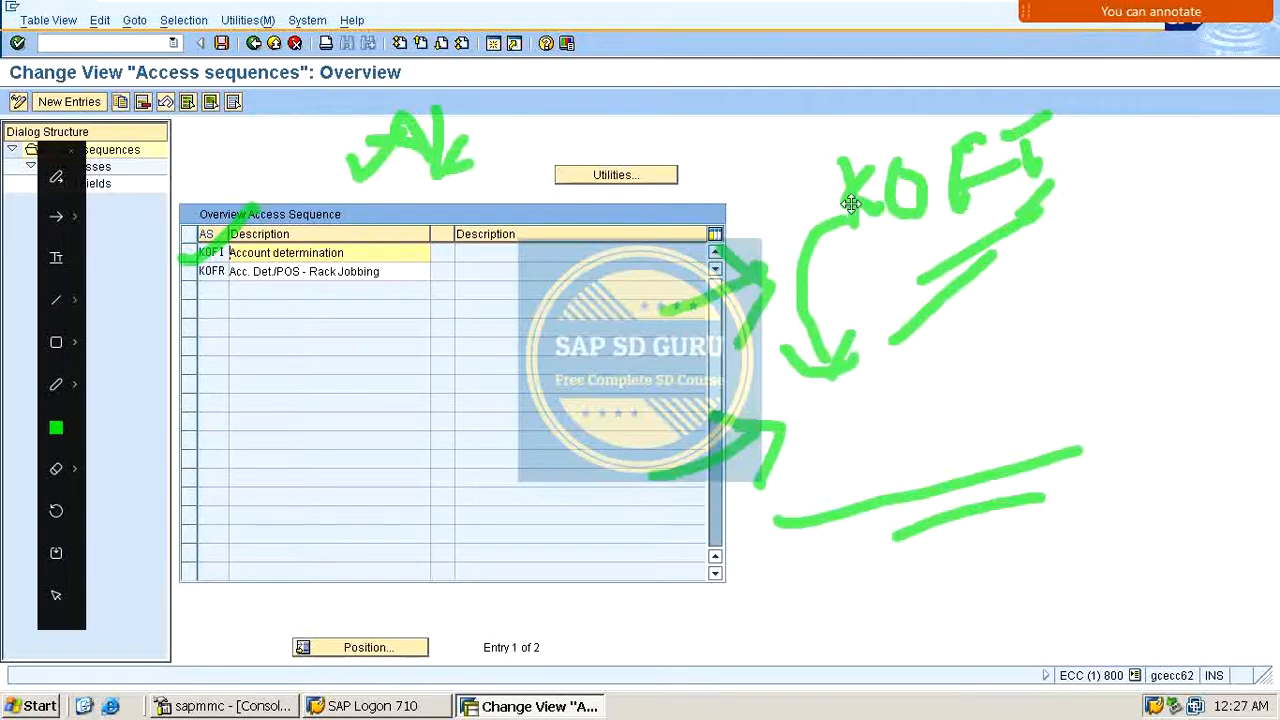
drag(1065, 149, 1120, 133)
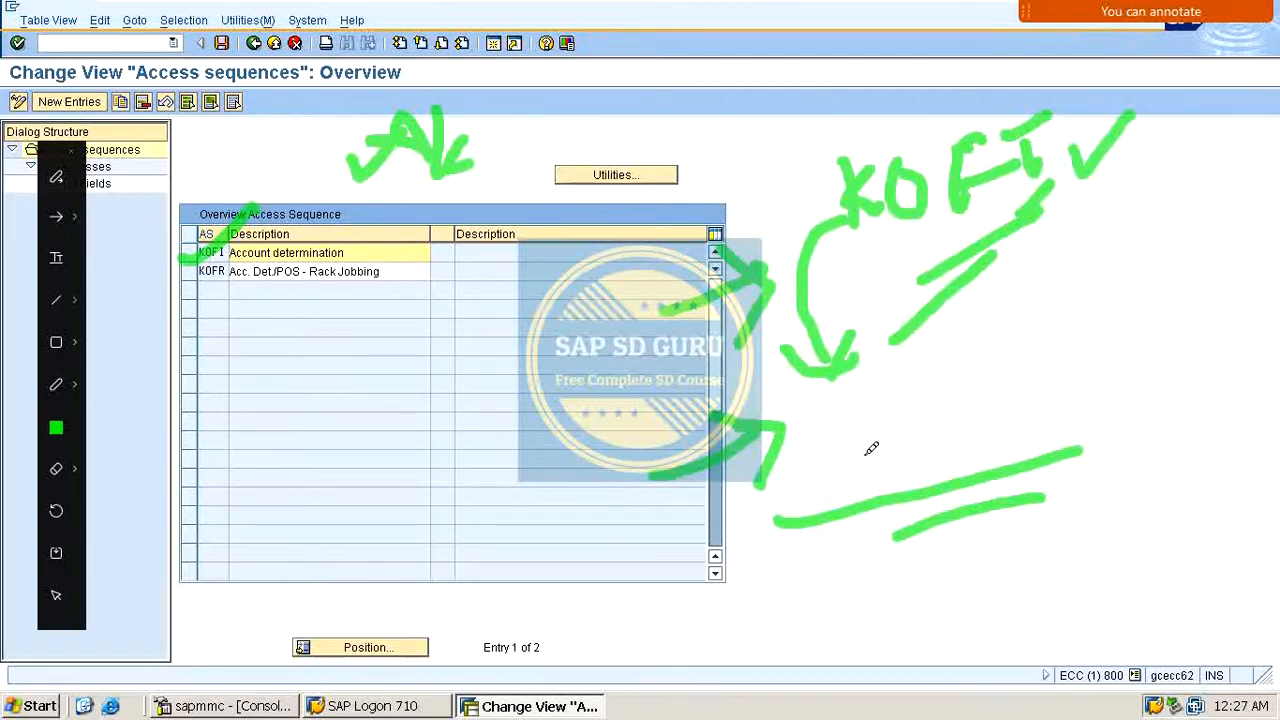
mouse_move(858, 460)
mouse_down()
mouse_move(860, 400)
mouse_move(923, 423)
mouse_move(969, 400)
mouse_move(1010, 400)
mouse_move(1040, 340)
mouse_move(1074, 343)
mouse_move(1046, 334)
mouse_move(1104, 343)
mouse_move(1278, 156)
mouse_up()
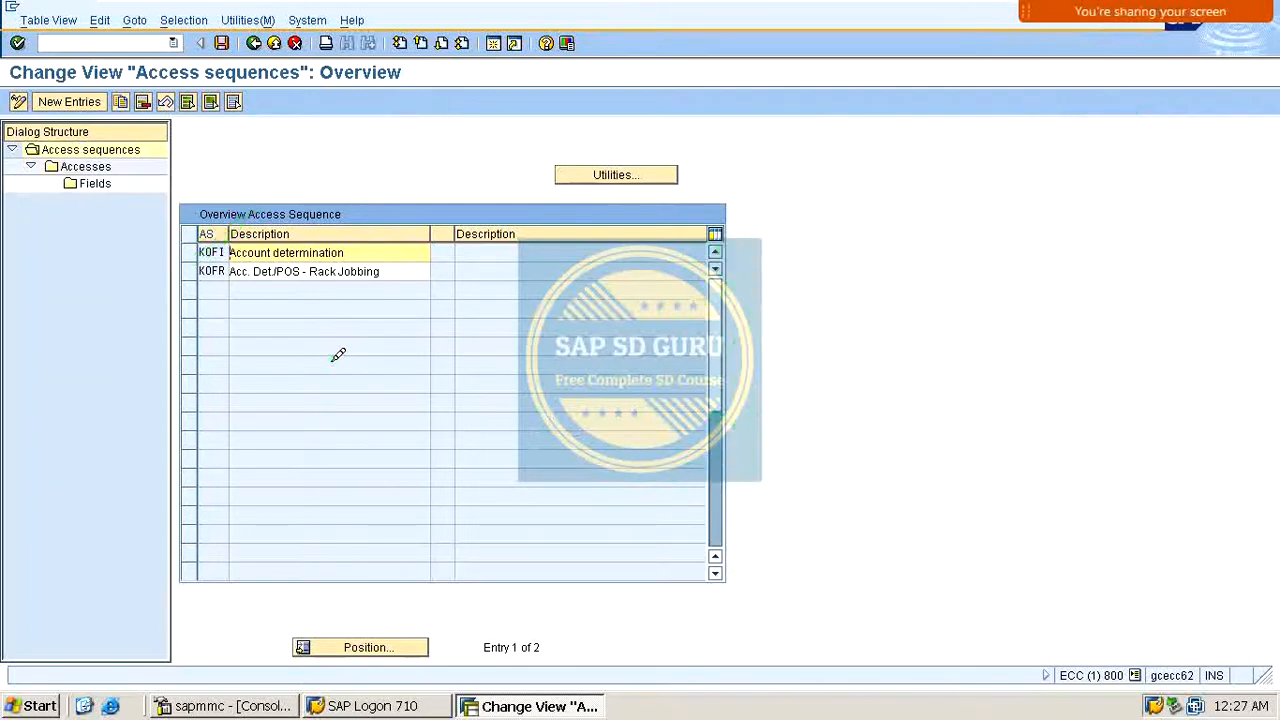
Step: Try to open the field maintenance of access sequence KOFI, then cancel out of the work area dialog
click(198, 252)
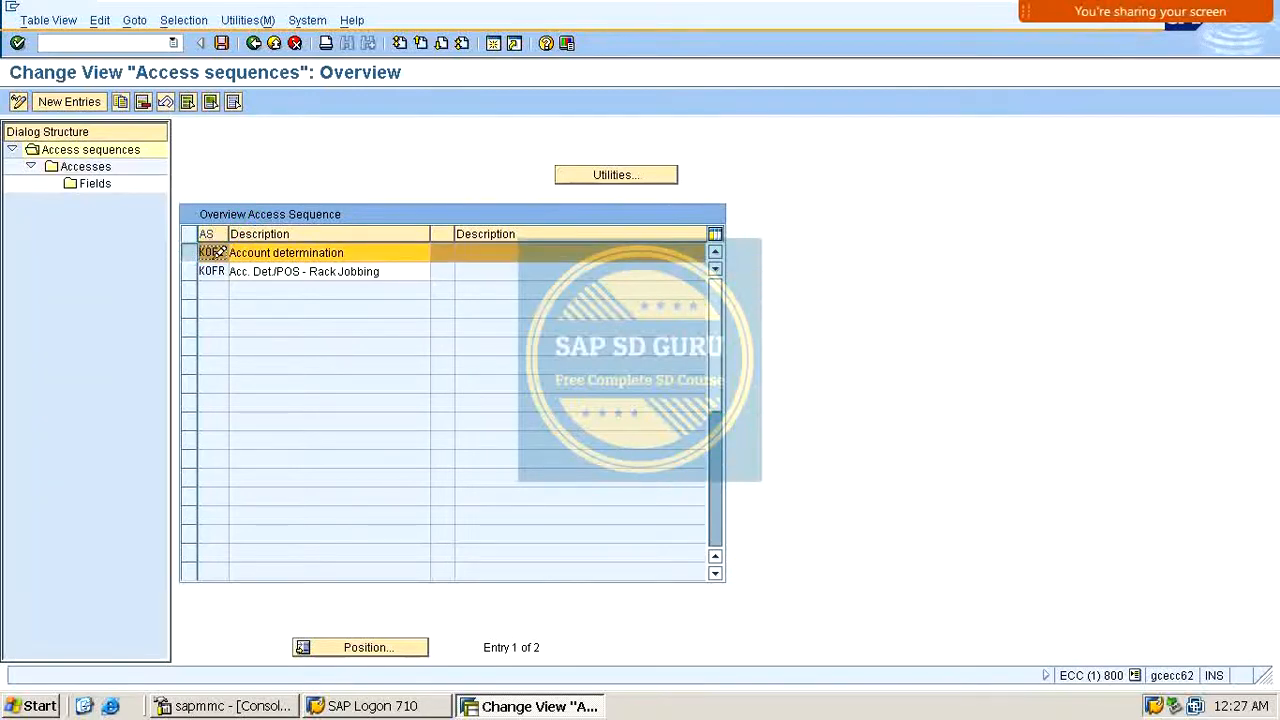
double_click(95, 183)
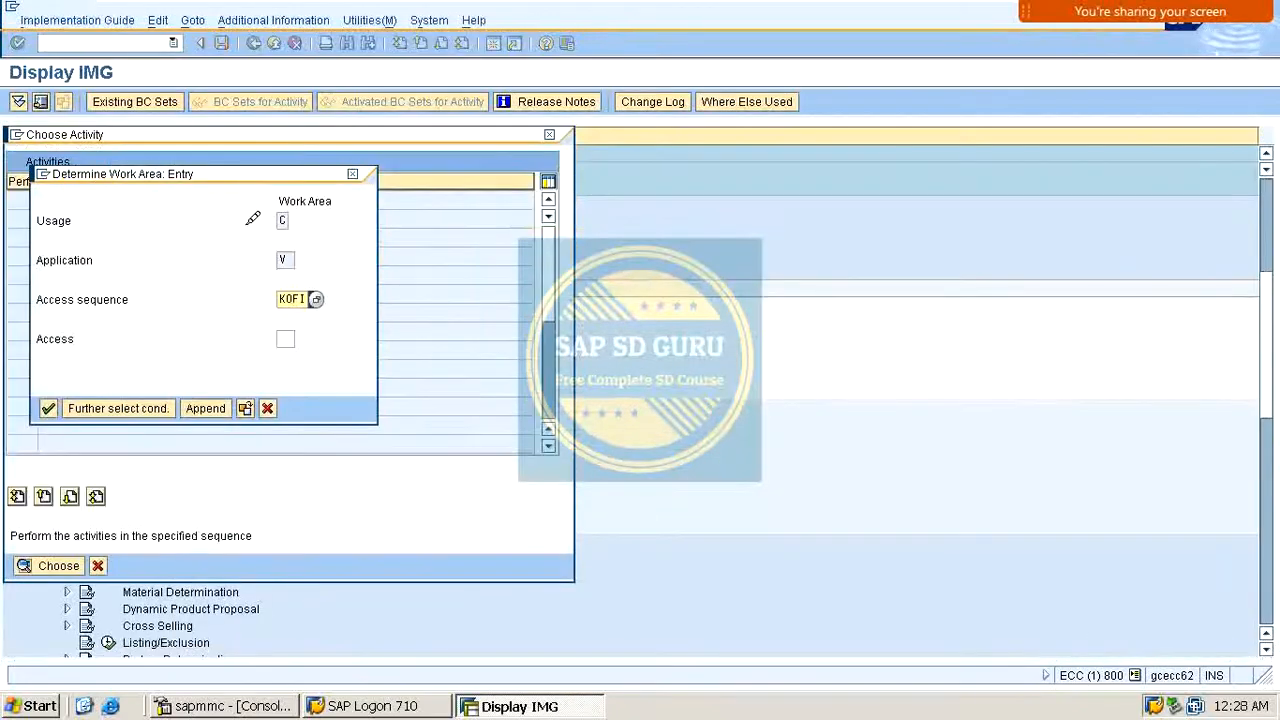
click(352, 174)
click(320, 314)
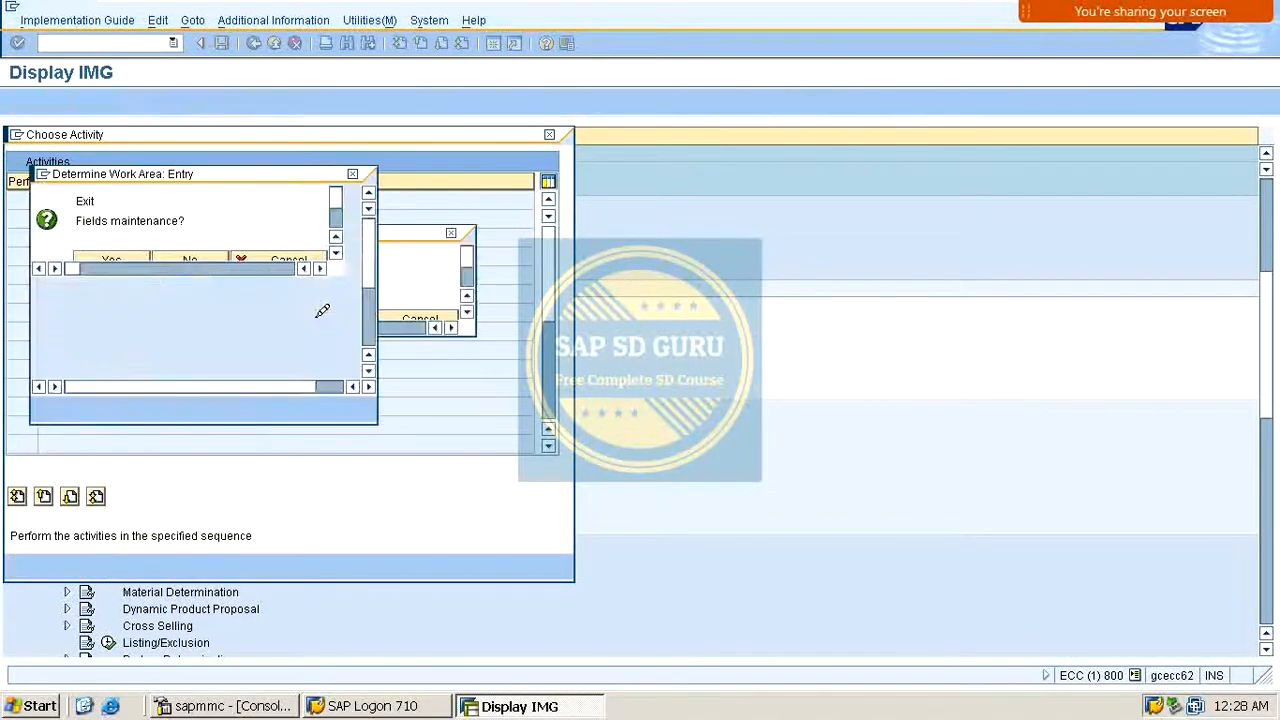
click(364, 172)
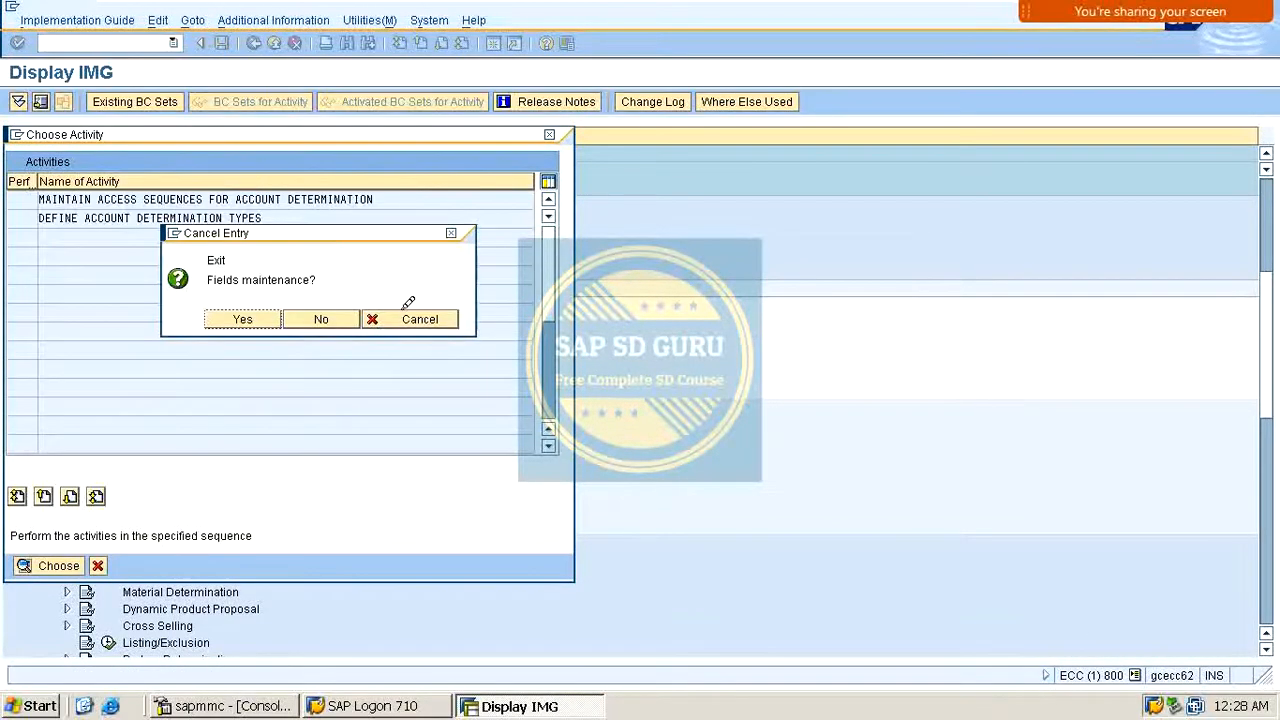
click(424, 316)
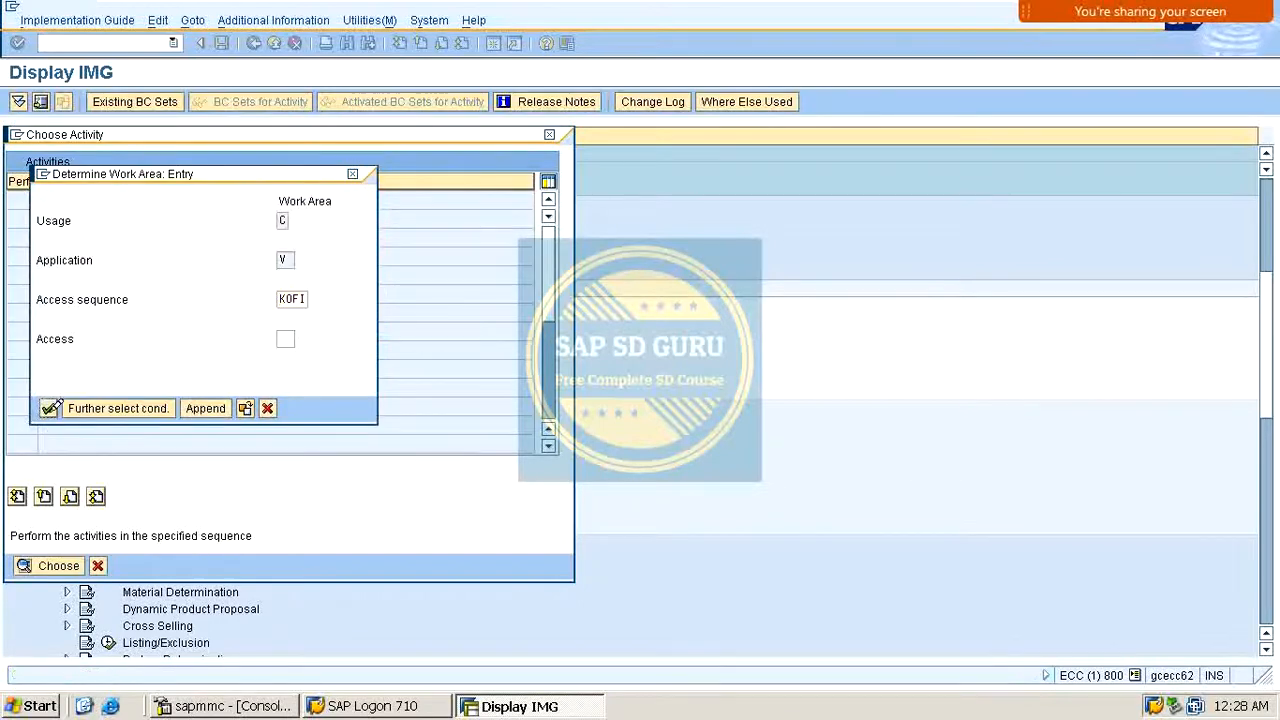
click(50, 407)
key(Return)
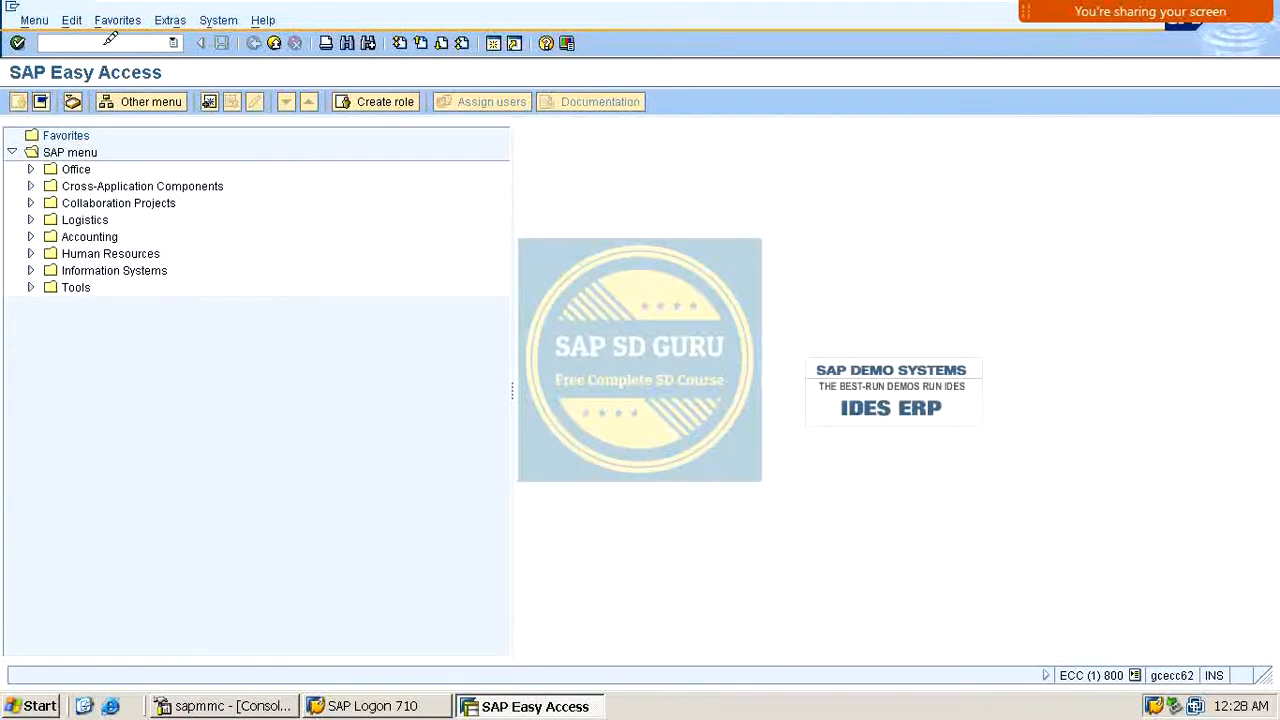
Step: Reopen the SAP Reference IMG and navigate back to Maintain access sequences for account determination under Revenue Account Determination
key(Return)
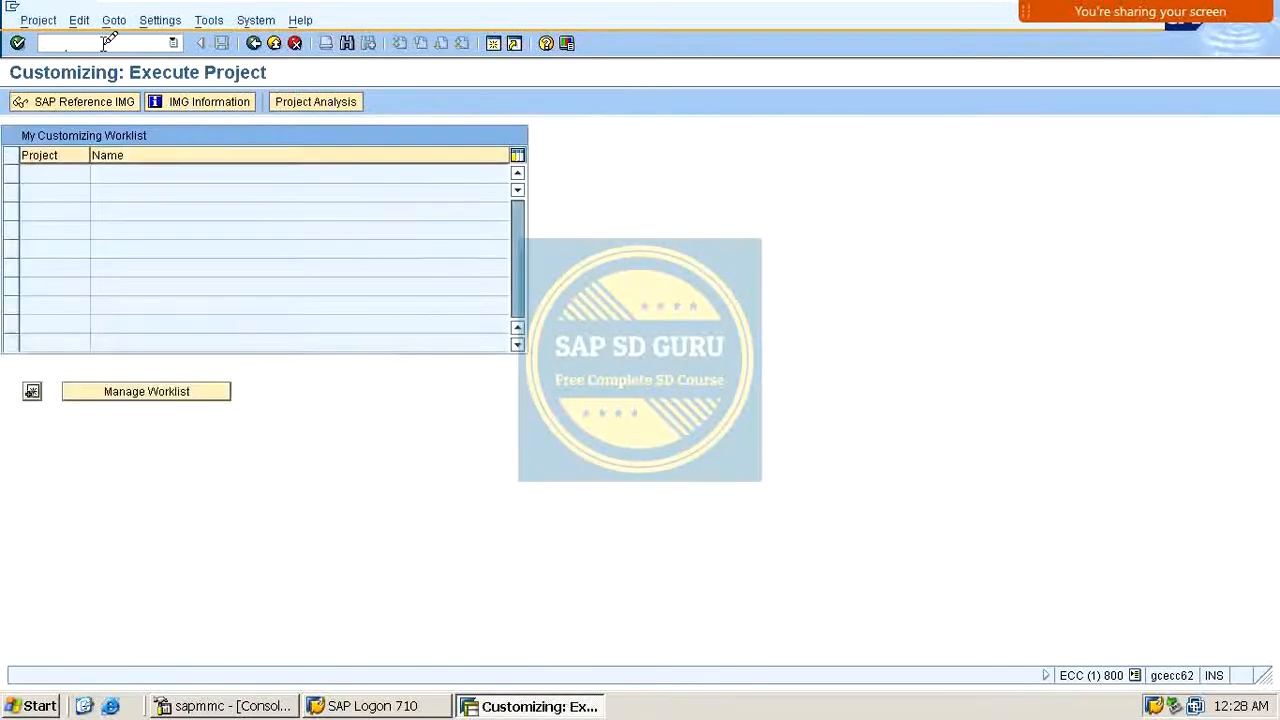
click(78, 101)
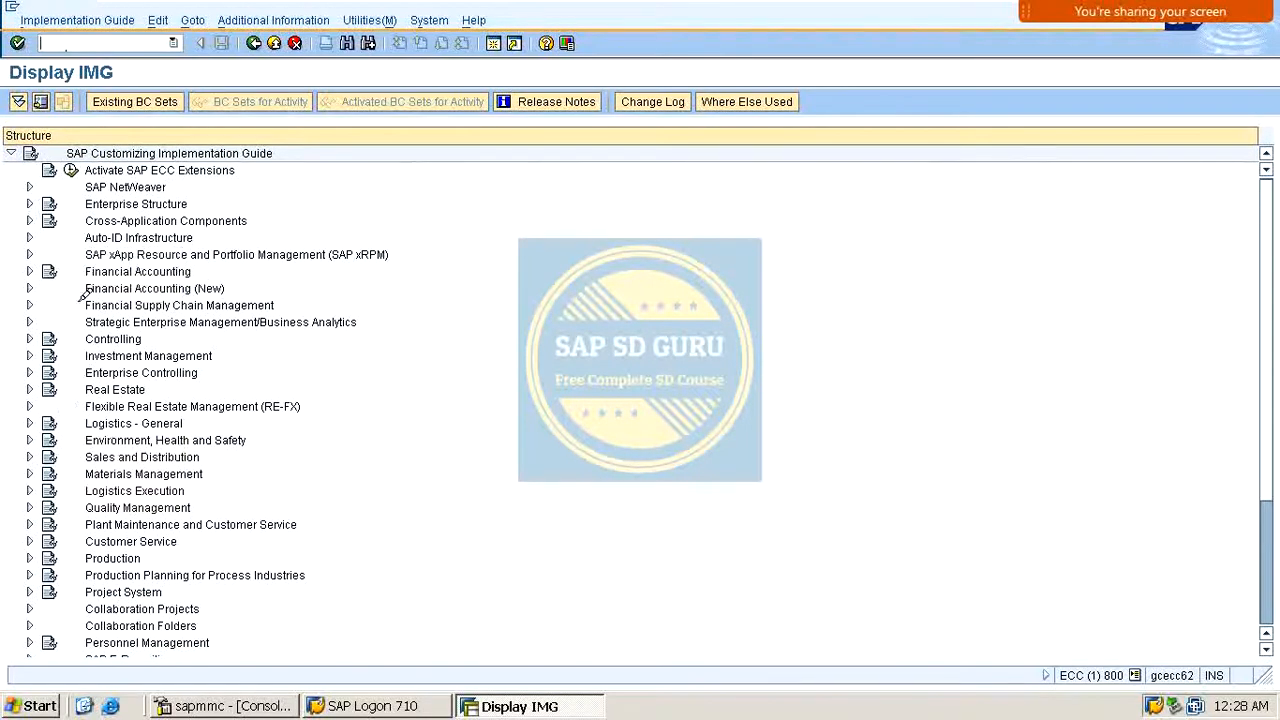
click(30, 456)
scroll(45, 430, down, 2)
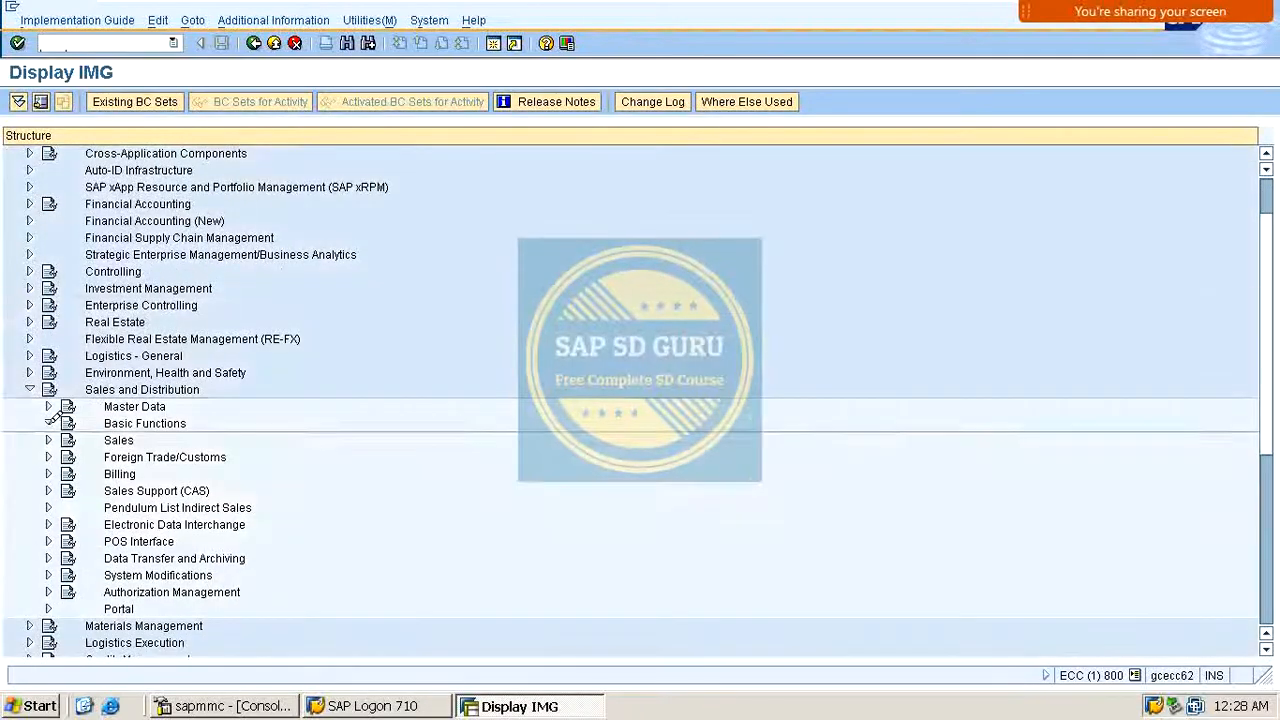
click(48, 423)
scroll(60, 330, down, 5)
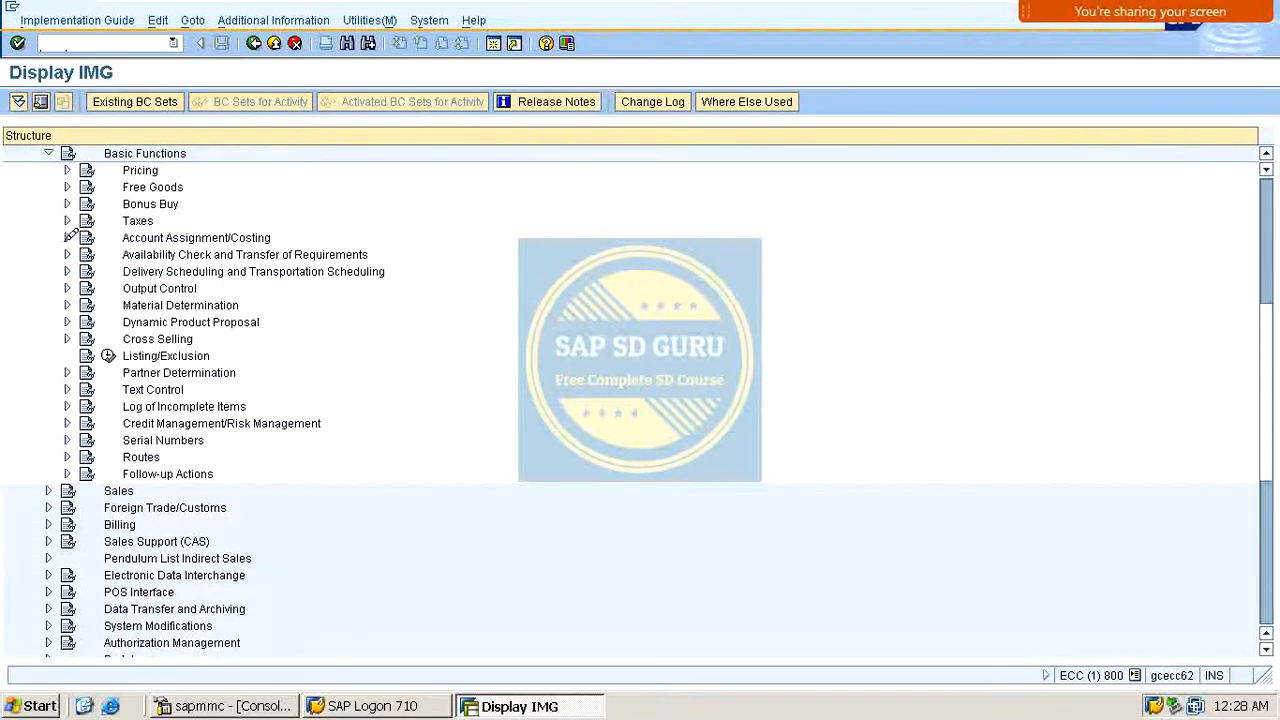
click(67, 237)
click(86, 254)
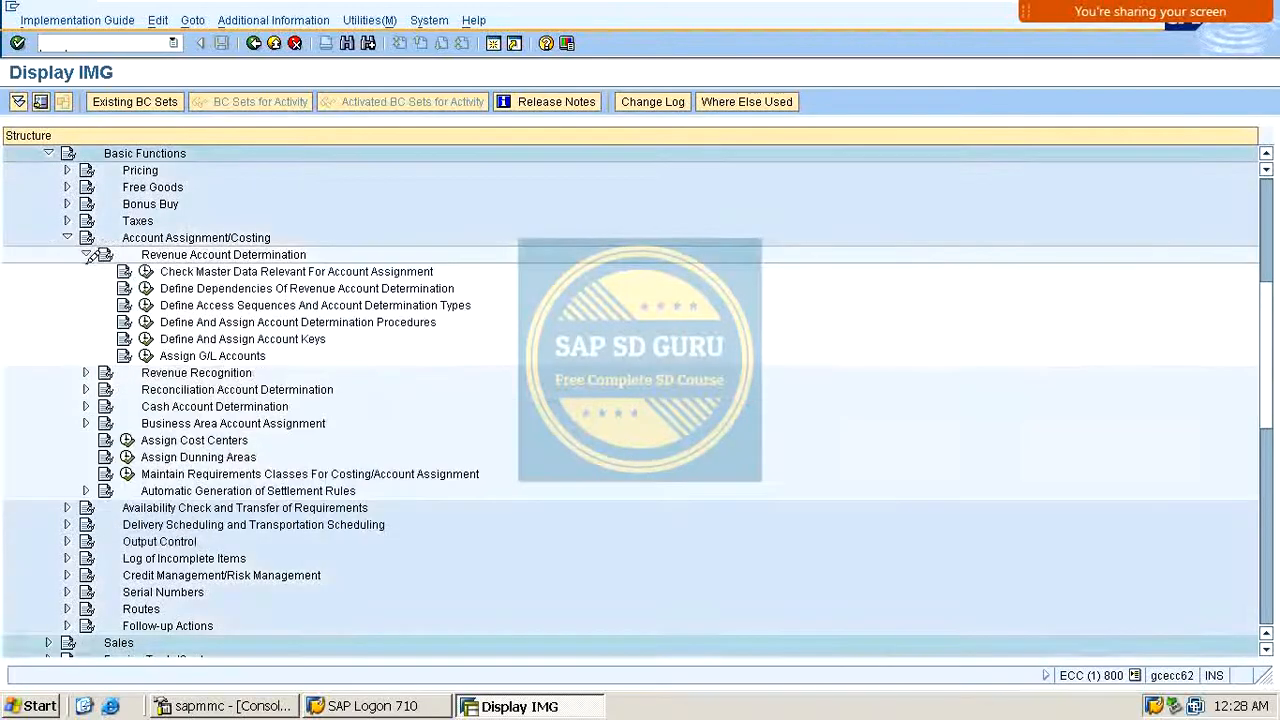
click(145, 305)
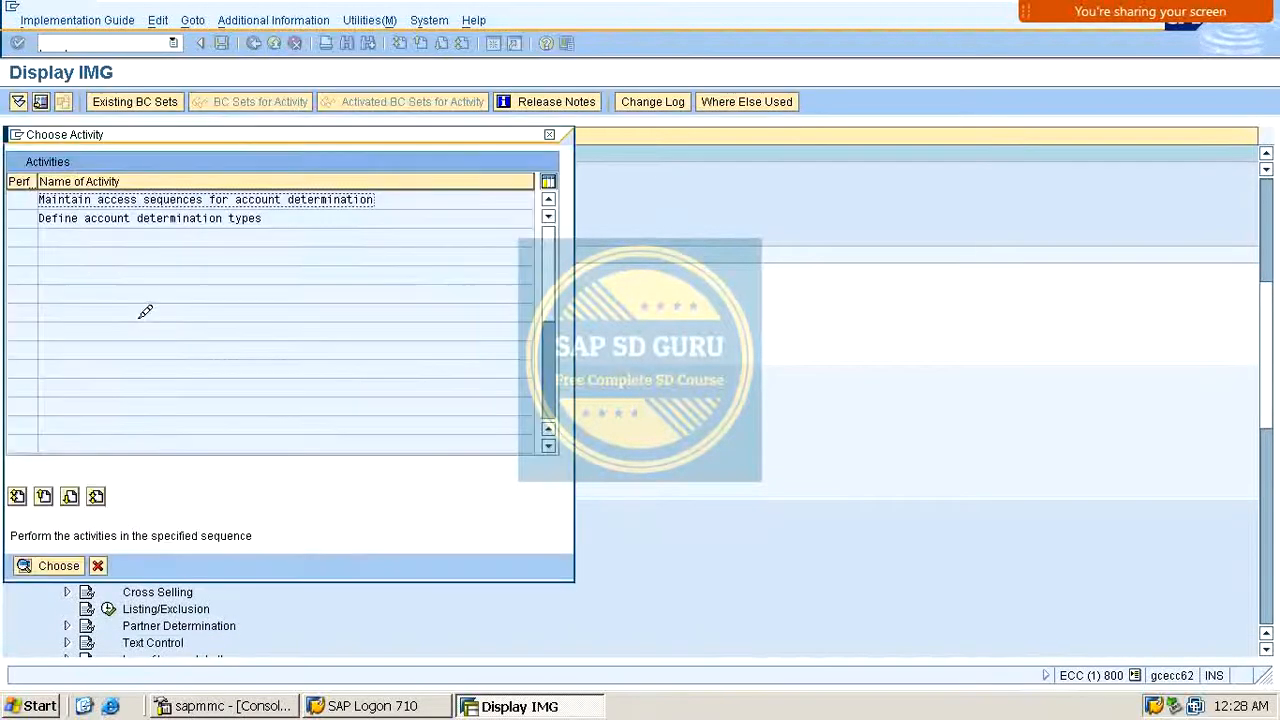
double_click(135, 199)
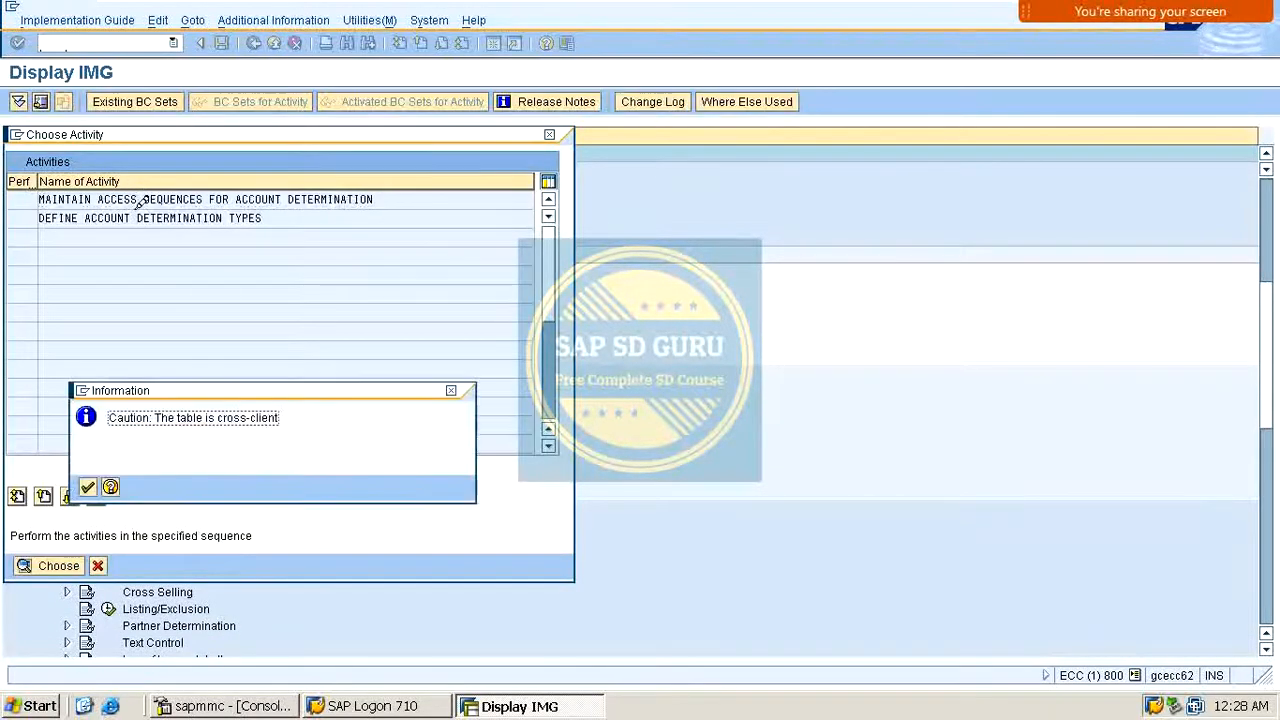
key(Return)
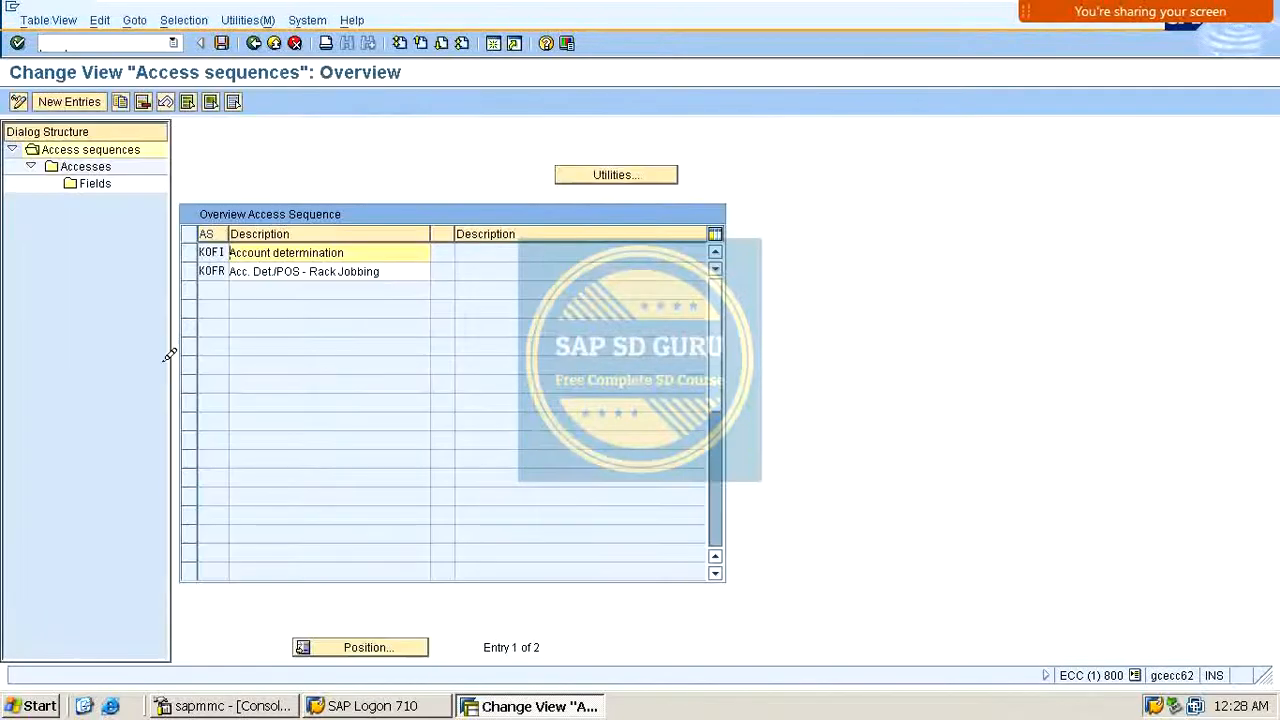
Step: Display the accesses of access sequence KOFI, review its condition table descriptions, and return to the overview
click(189, 252)
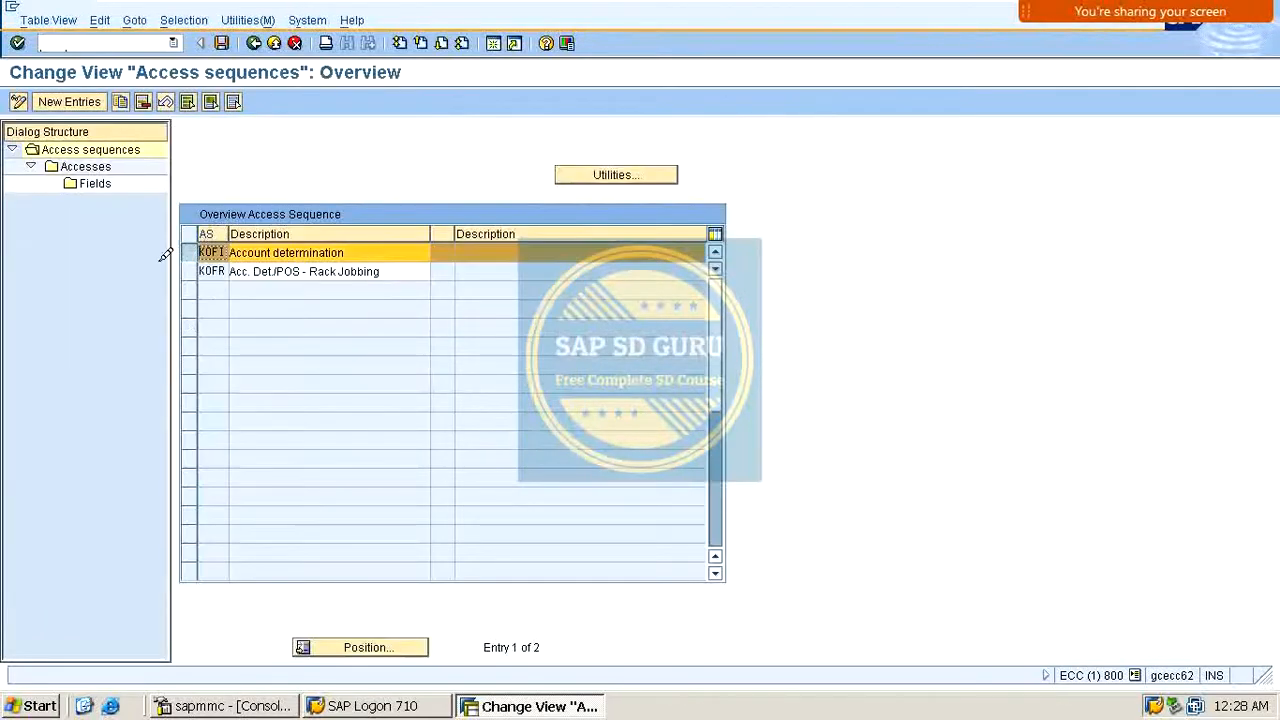
click(100, 164)
double_click(100, 164)
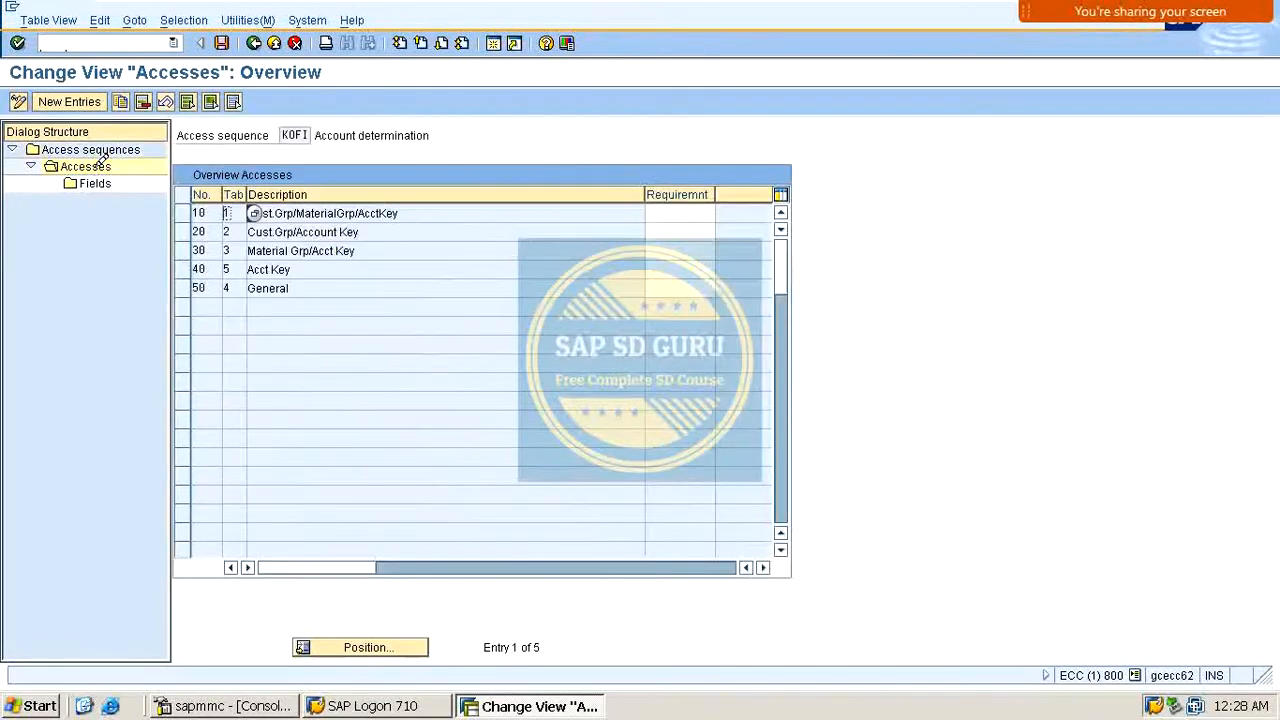
click(405, 288)
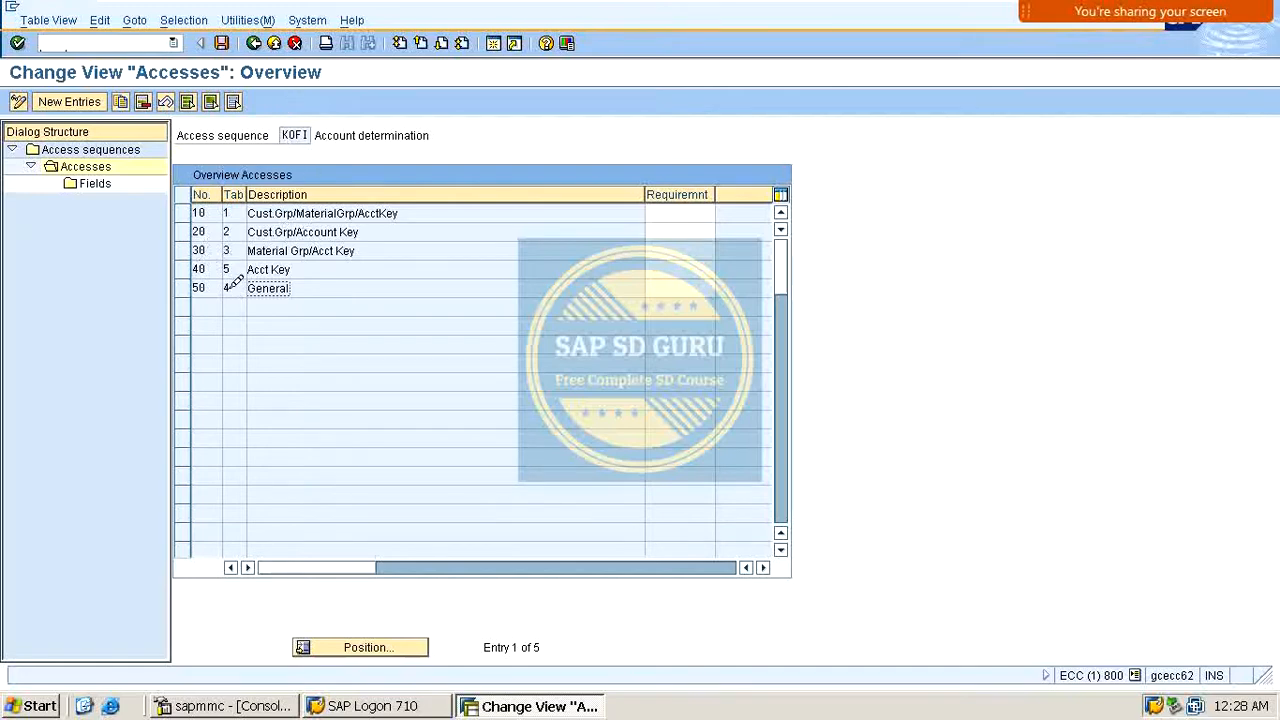
click(287, 210)
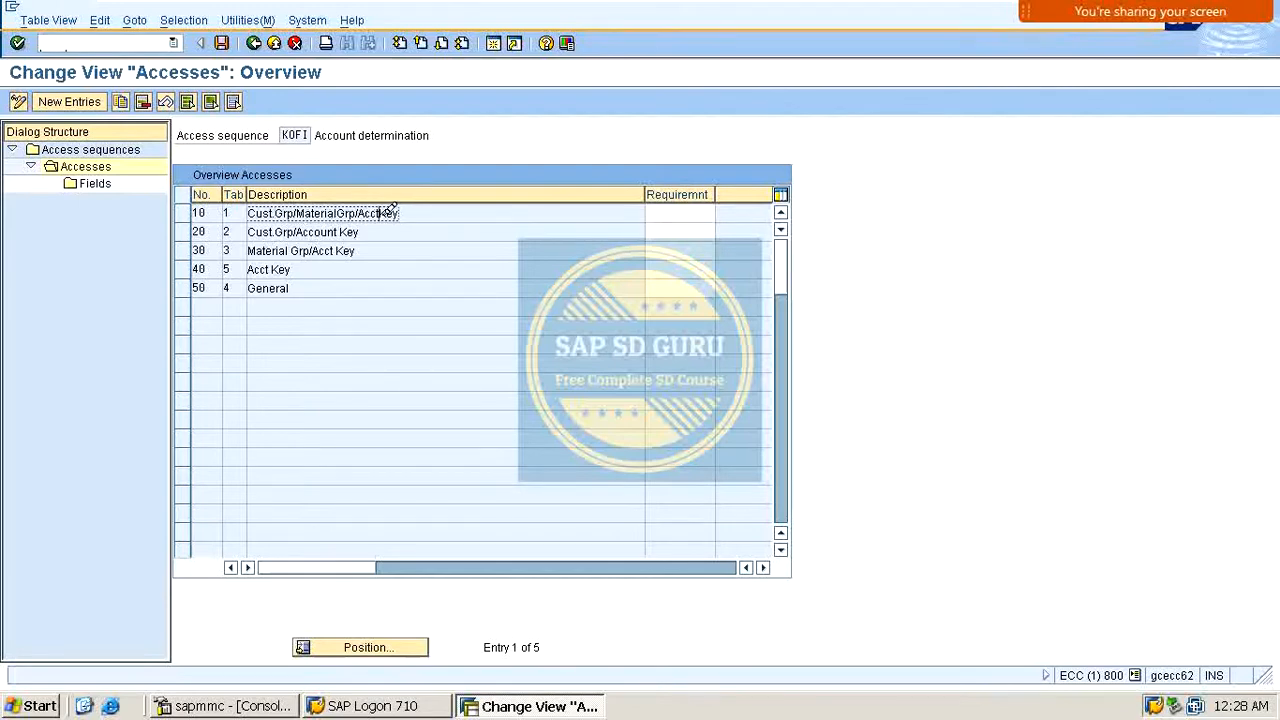
drag(380, 213, 420, 208)
drag(320, 232, 397, 240)
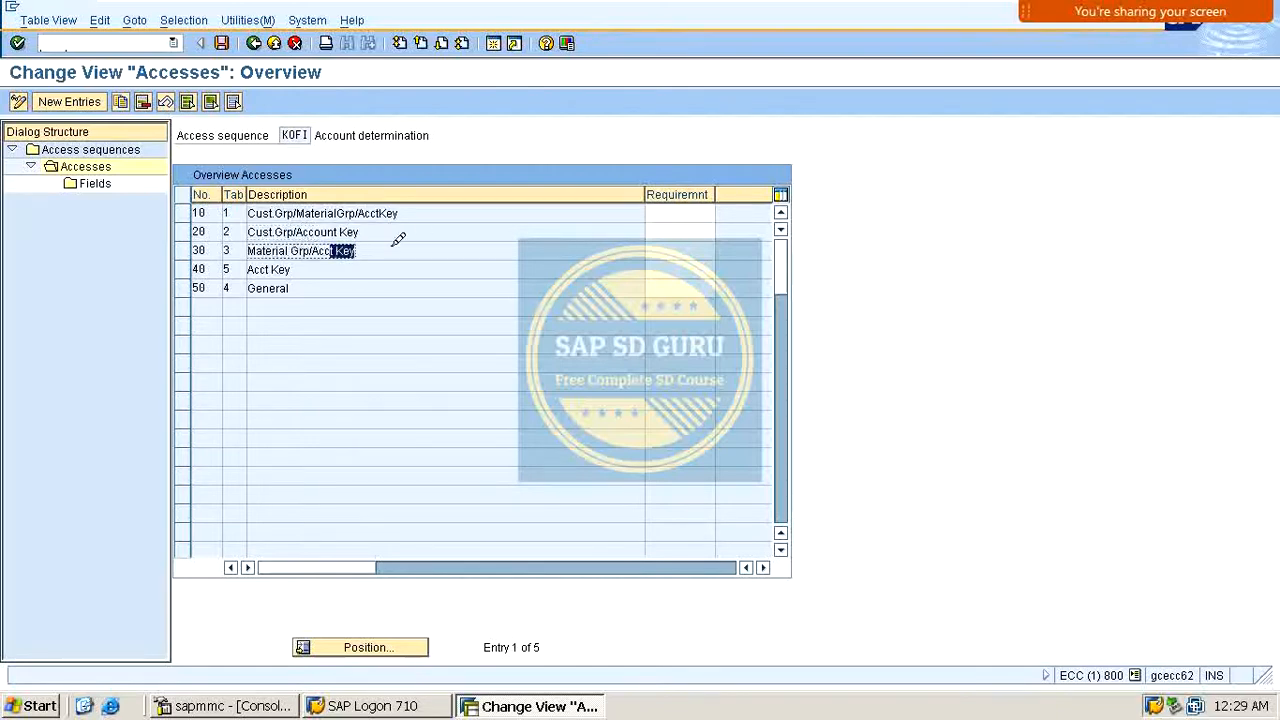
drag(263, 288, 409, 257)
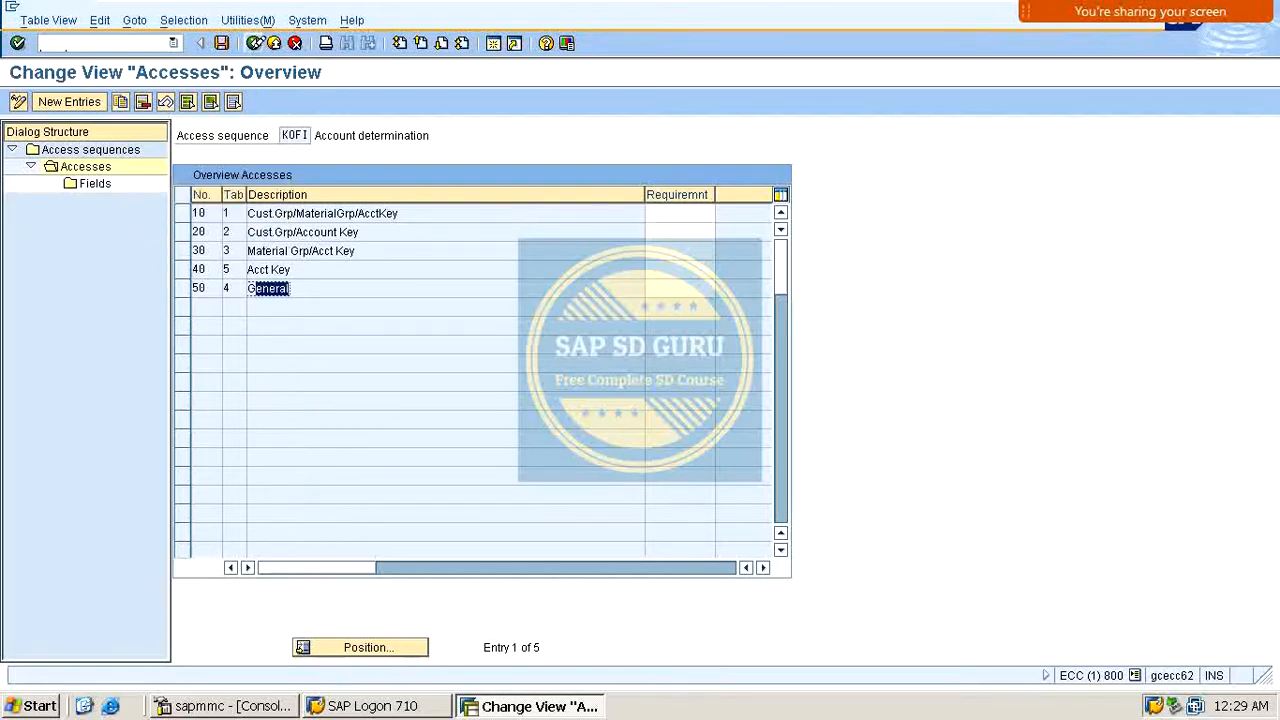
click(256, 43)
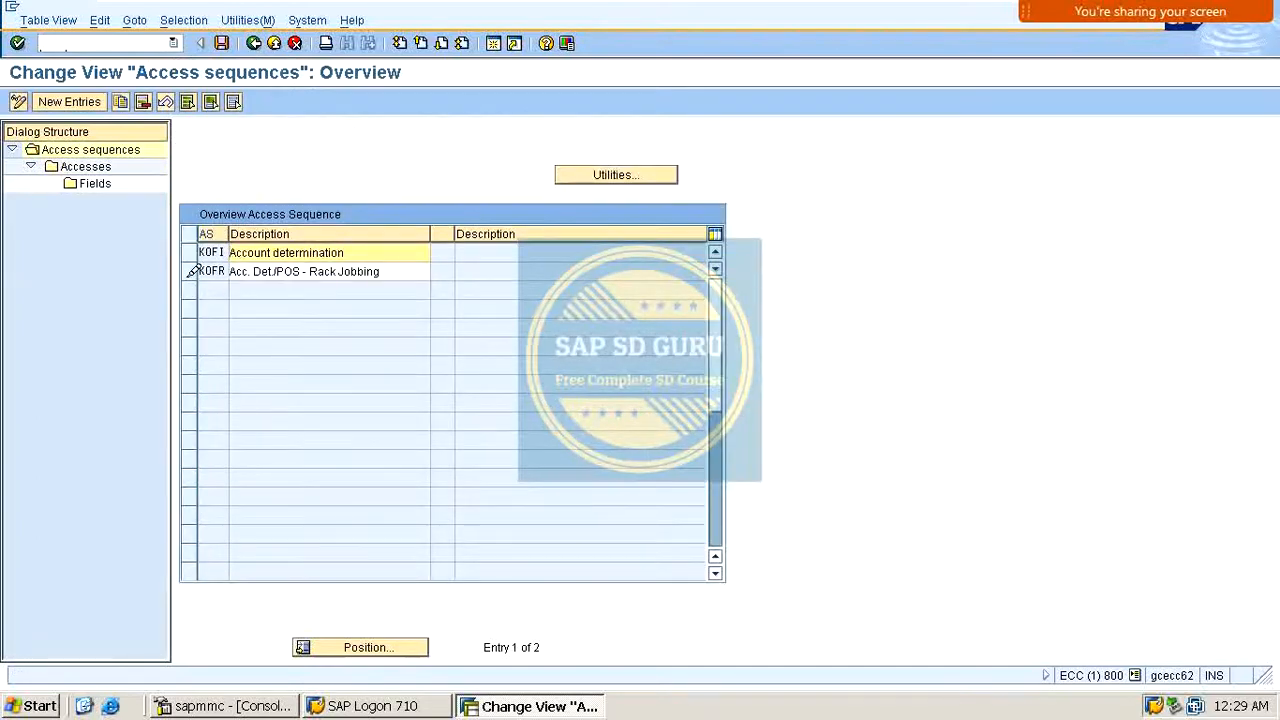
Step: Create a new access sequence MOFI with the description REVENUEACCOUNT DOMESTIC
click(70, 102)
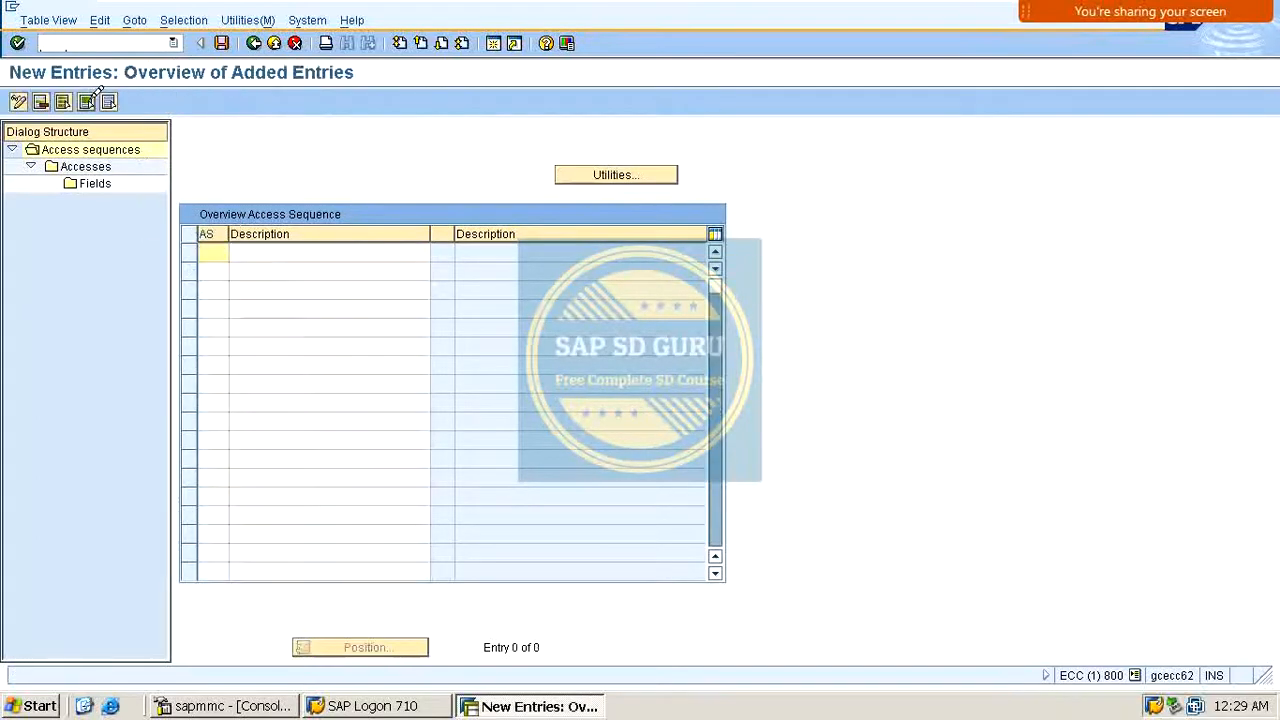
text(MOFI)
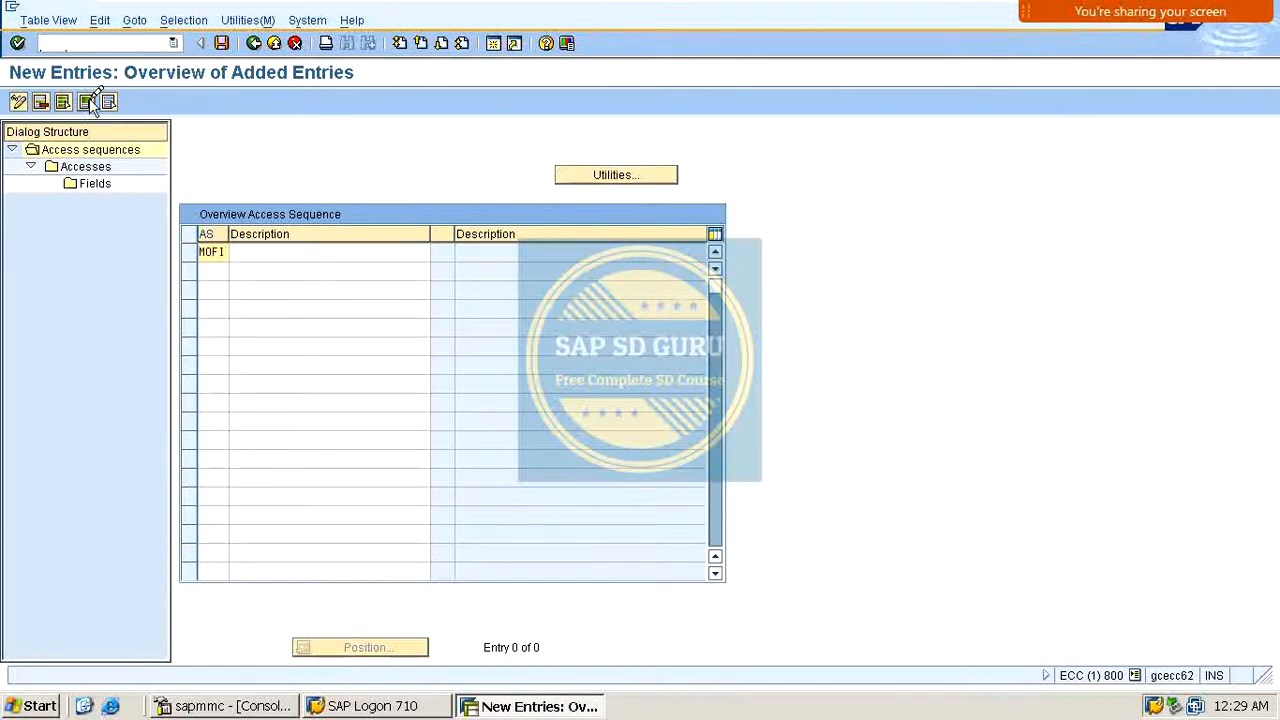
key(Tab)
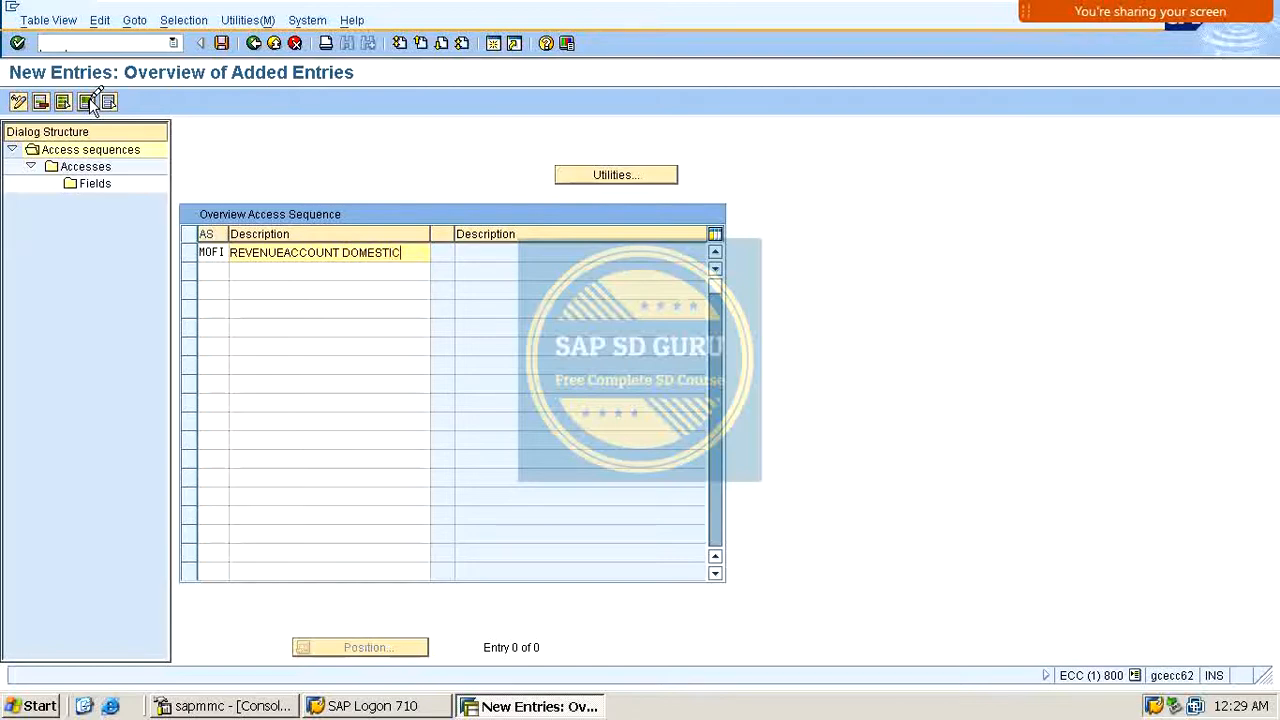
key(Return)
key(Return)
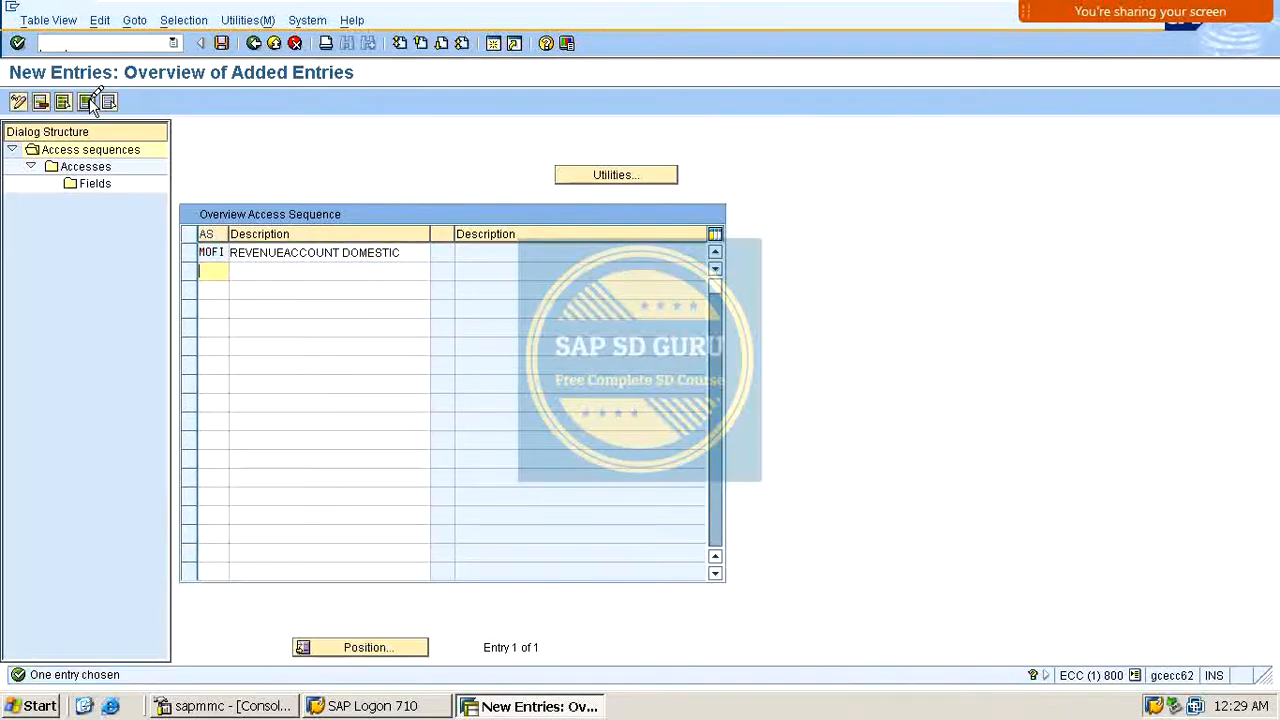
Step: Change the description of access sequence MOFI to DOMESTIC REVENUES
click(290, 250)
drag(233, 252, 632, 262)
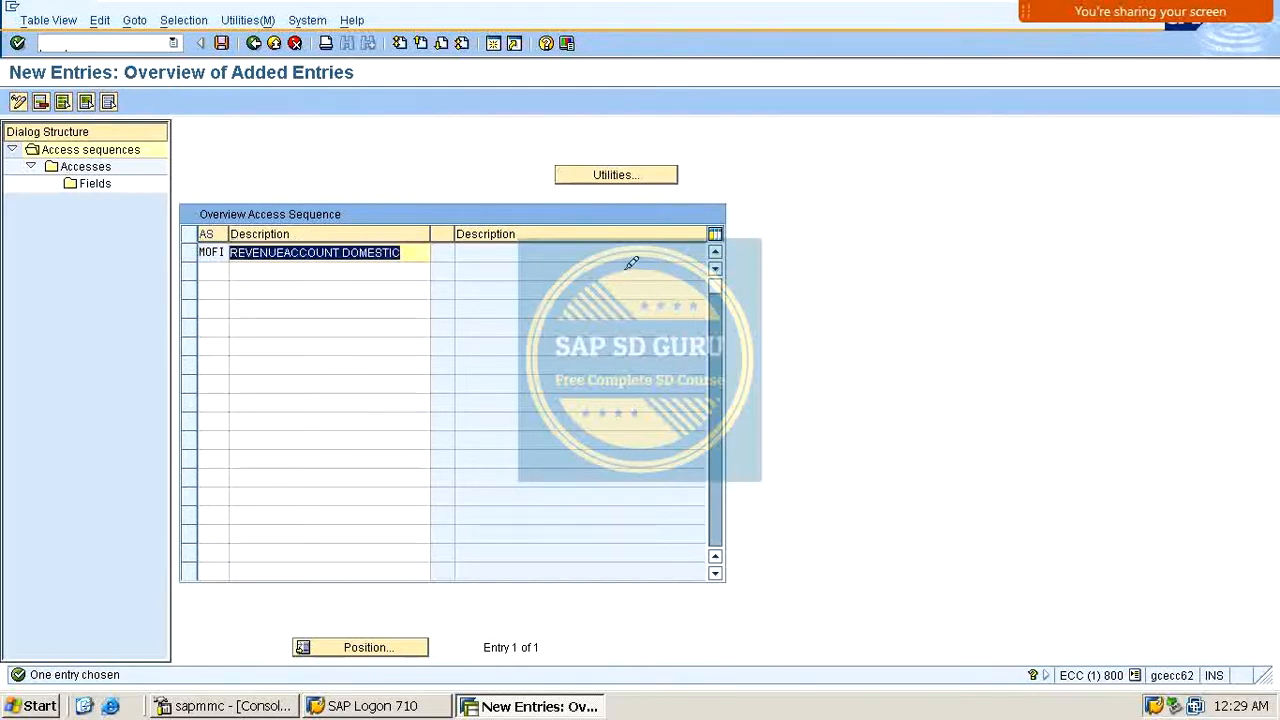
text(DOME)
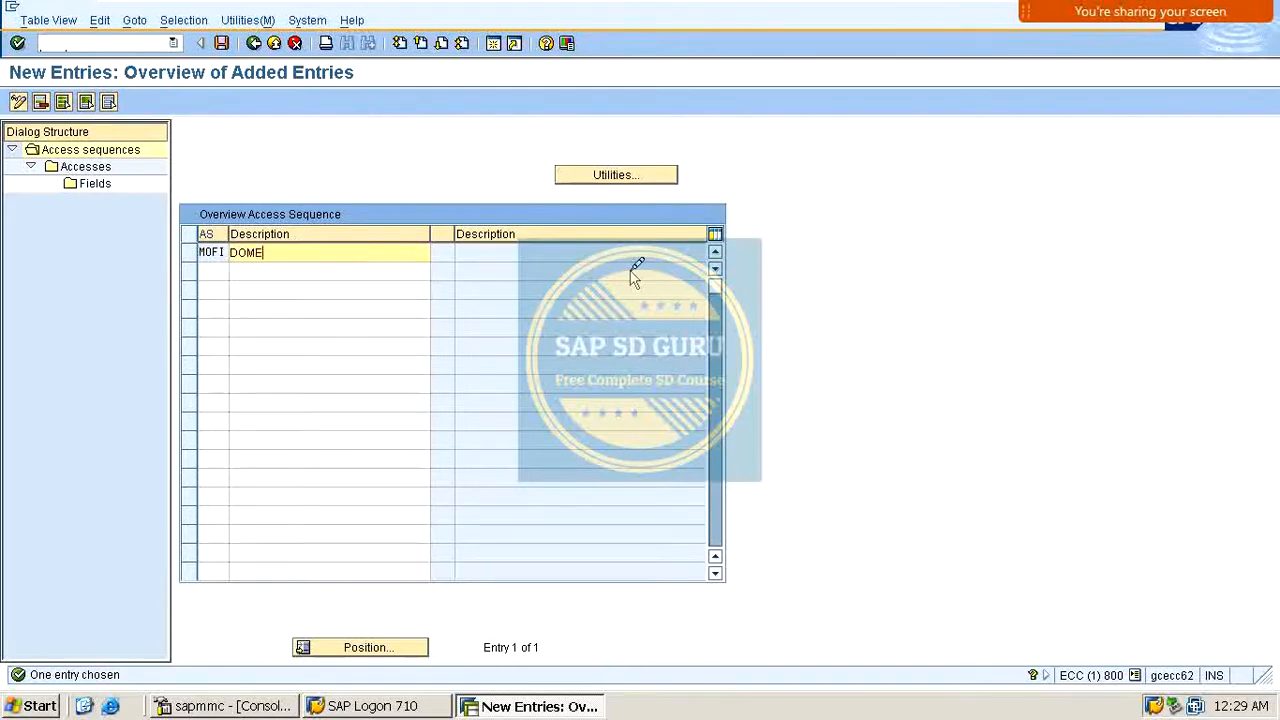
text(STICD)
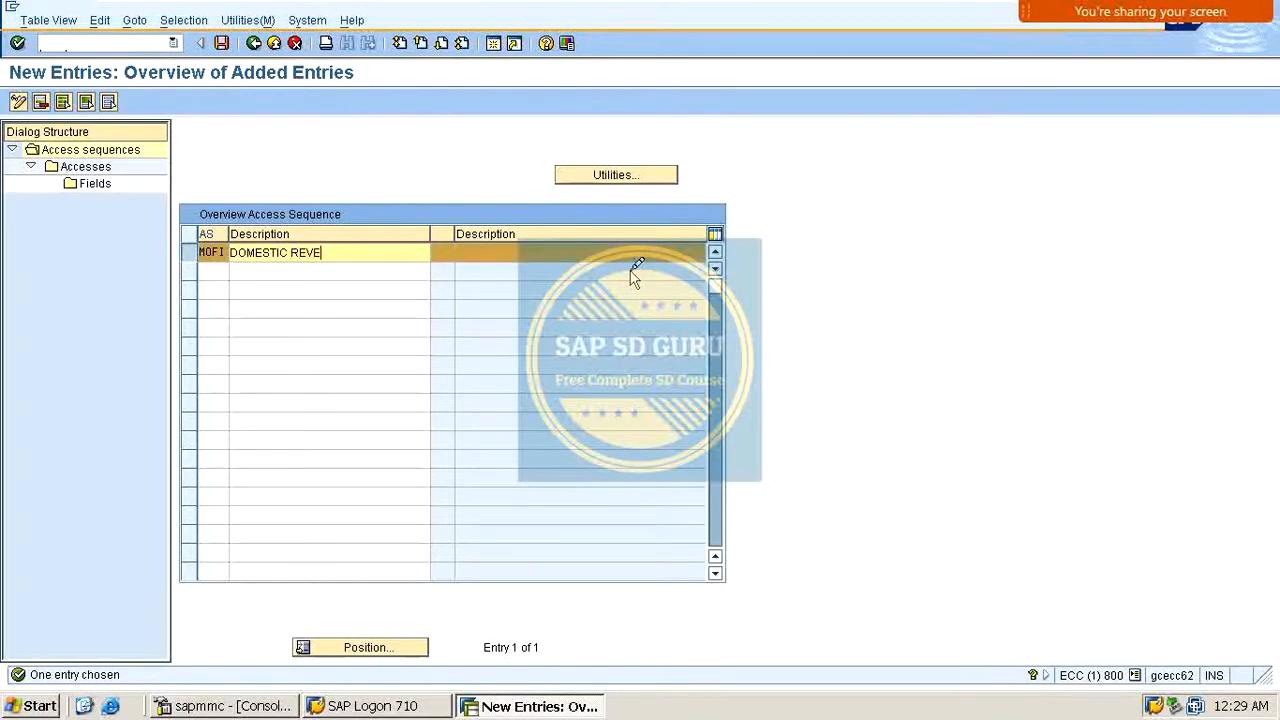
text(REVENUES)
key(Return)
key(Return)
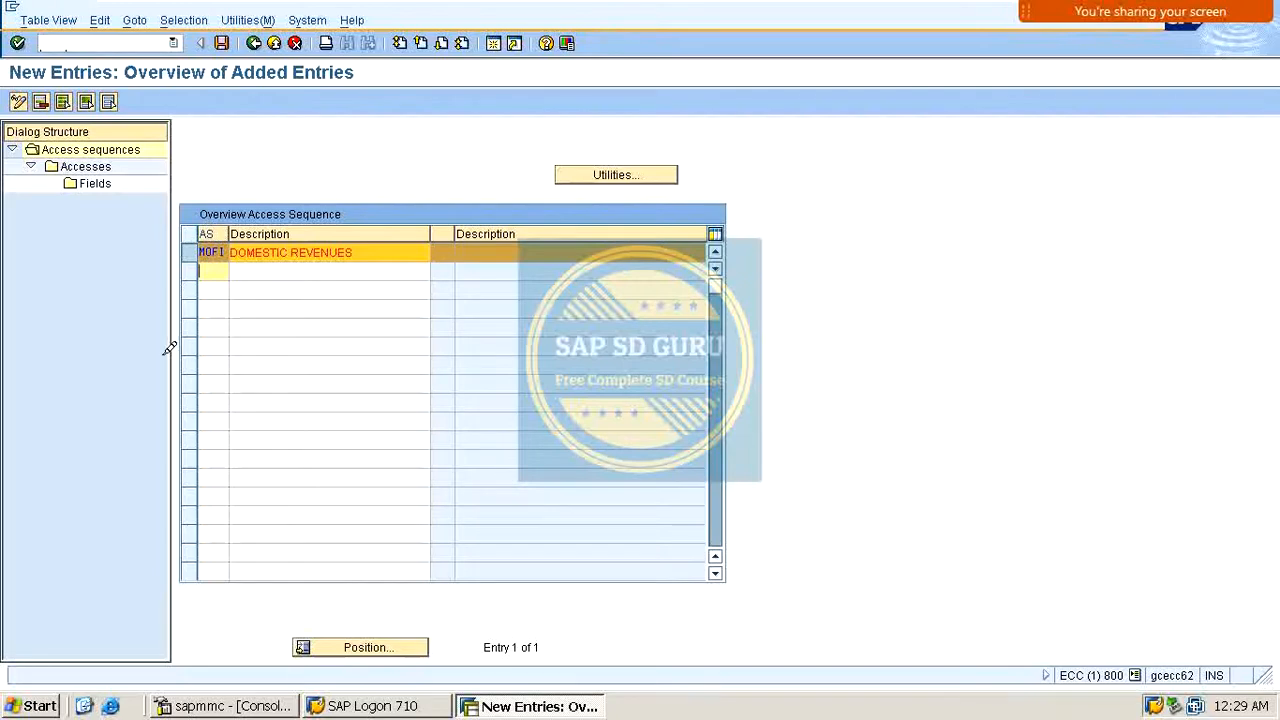
Step: Open the accesses of MOFI and add access 10 using condition table 501
double_click(100, 166)
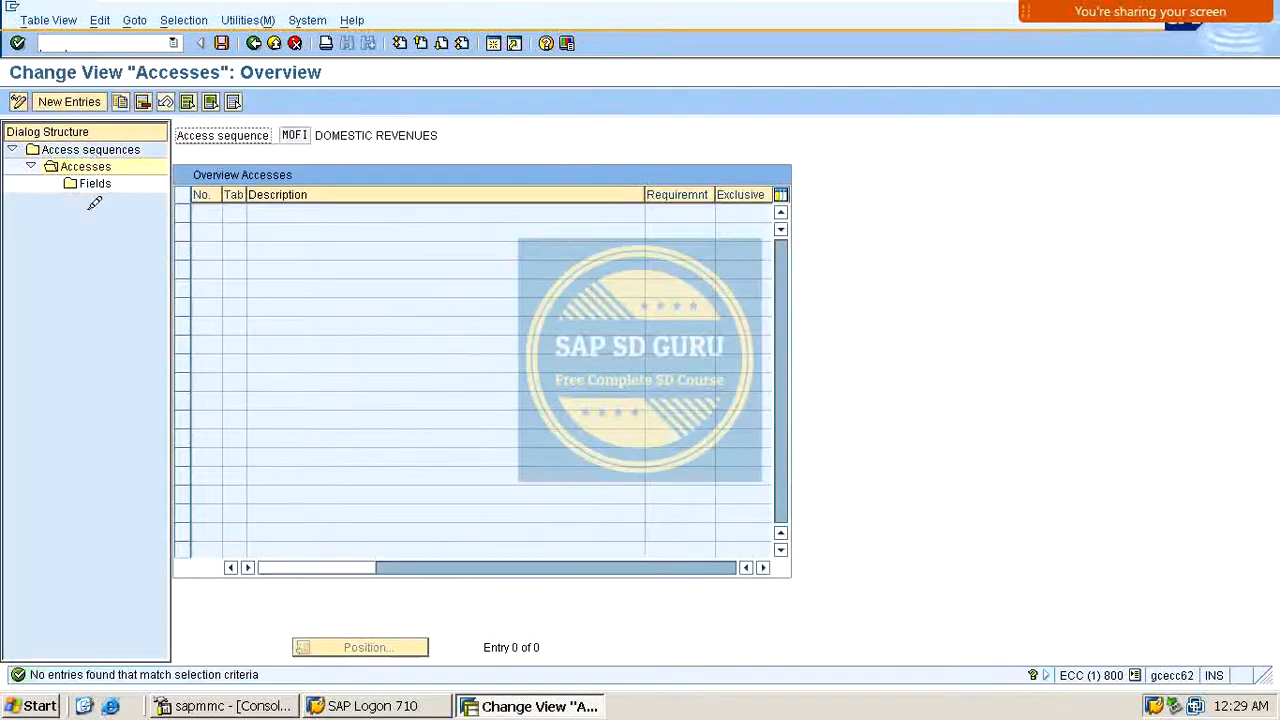
click(69, 101)
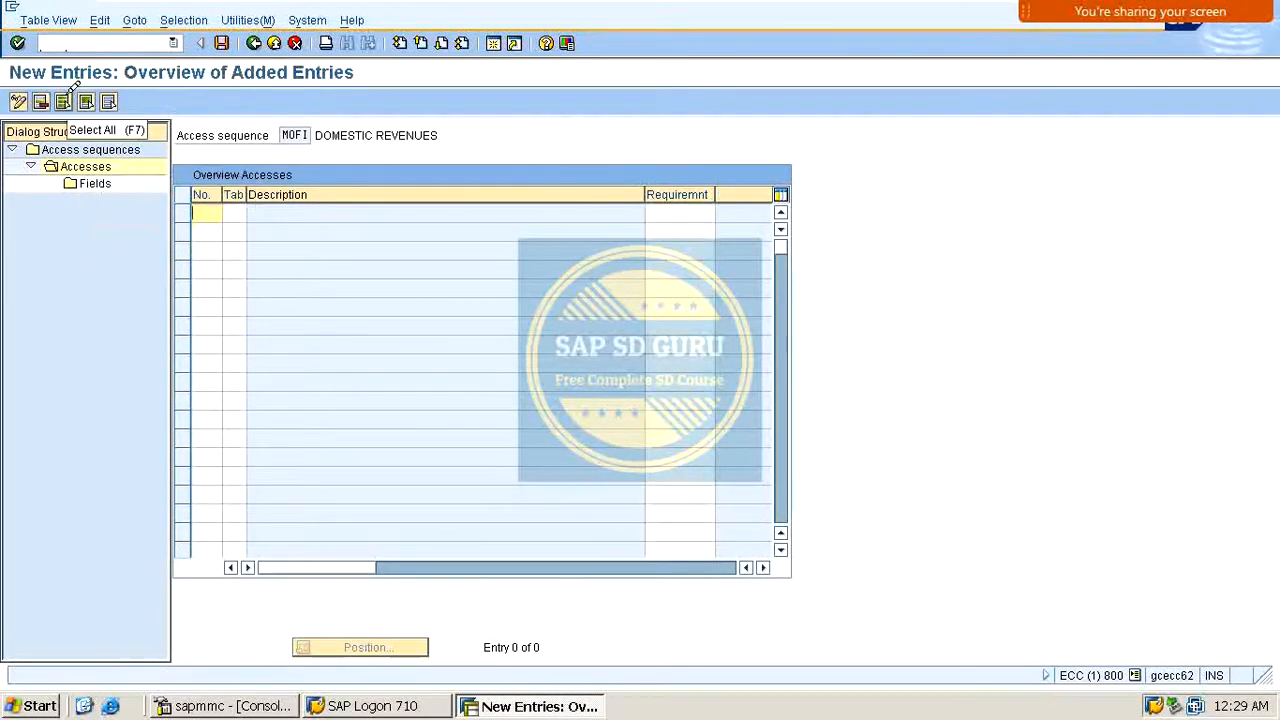
text(10)
key(Tab)
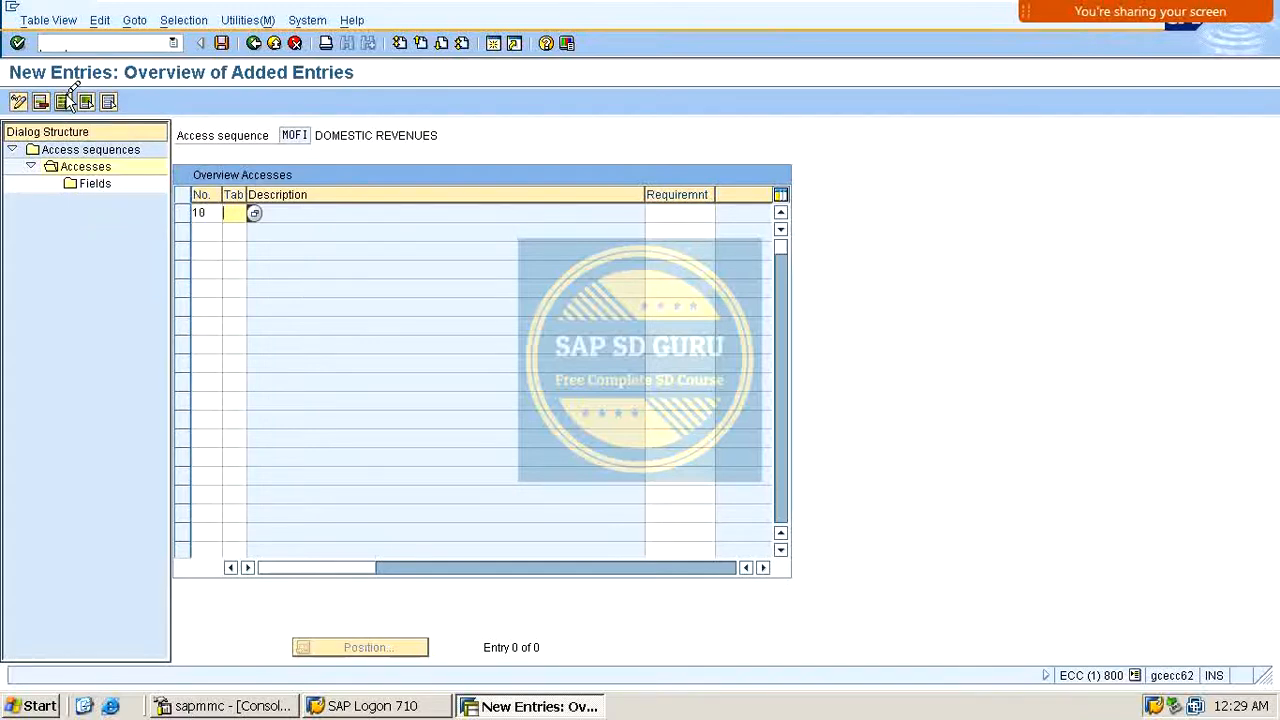
text(50)
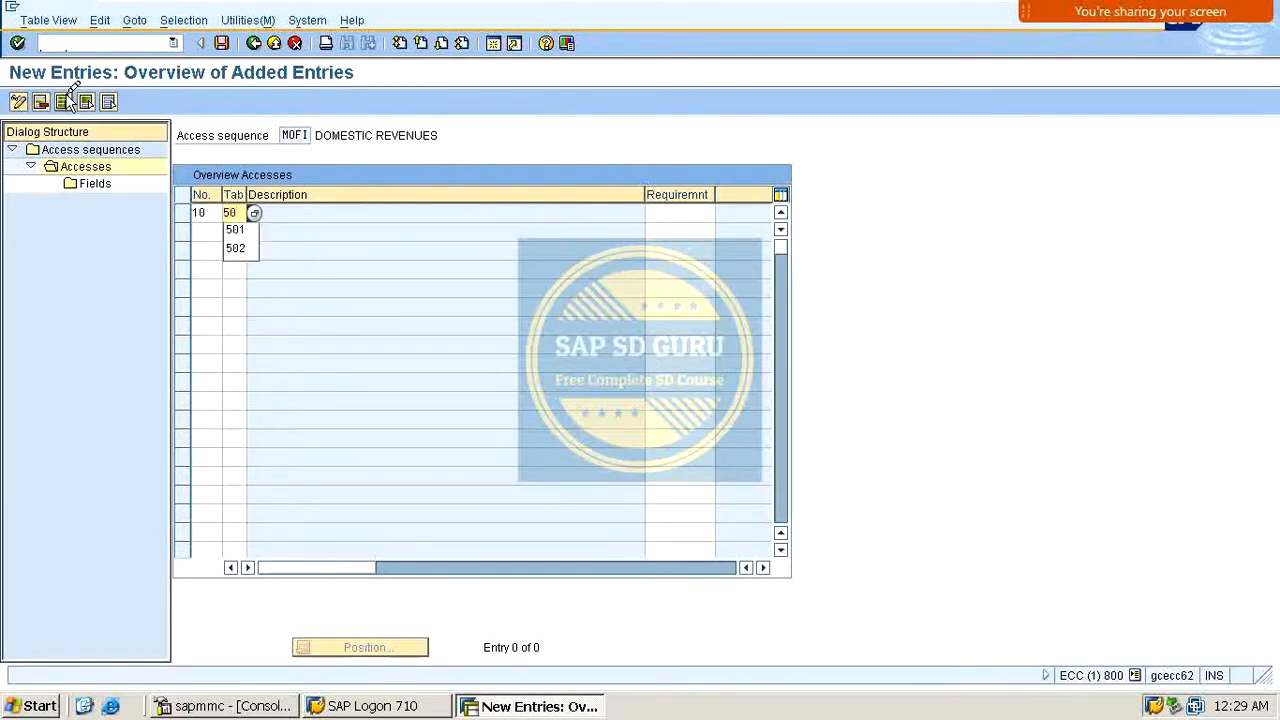
text(1)
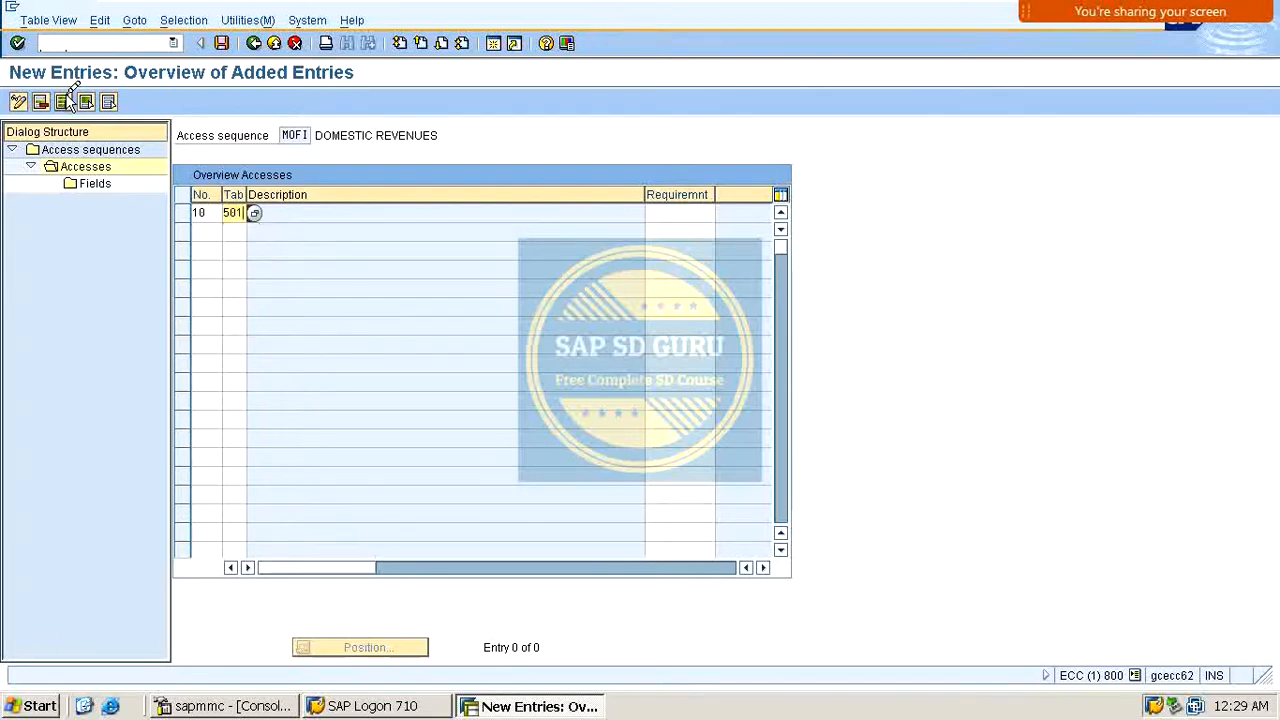
key(Return)
key(Return)
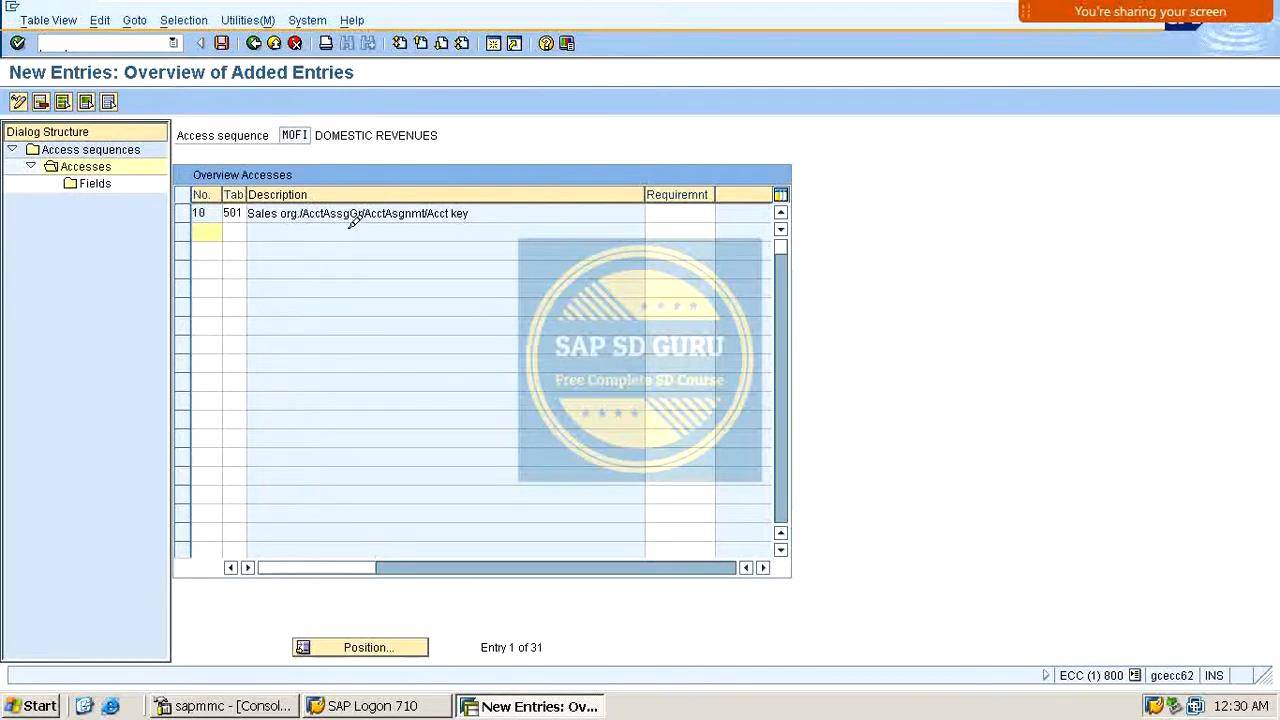
Step: Add access 20 to MOFI using condition table 503
click(290, 210)
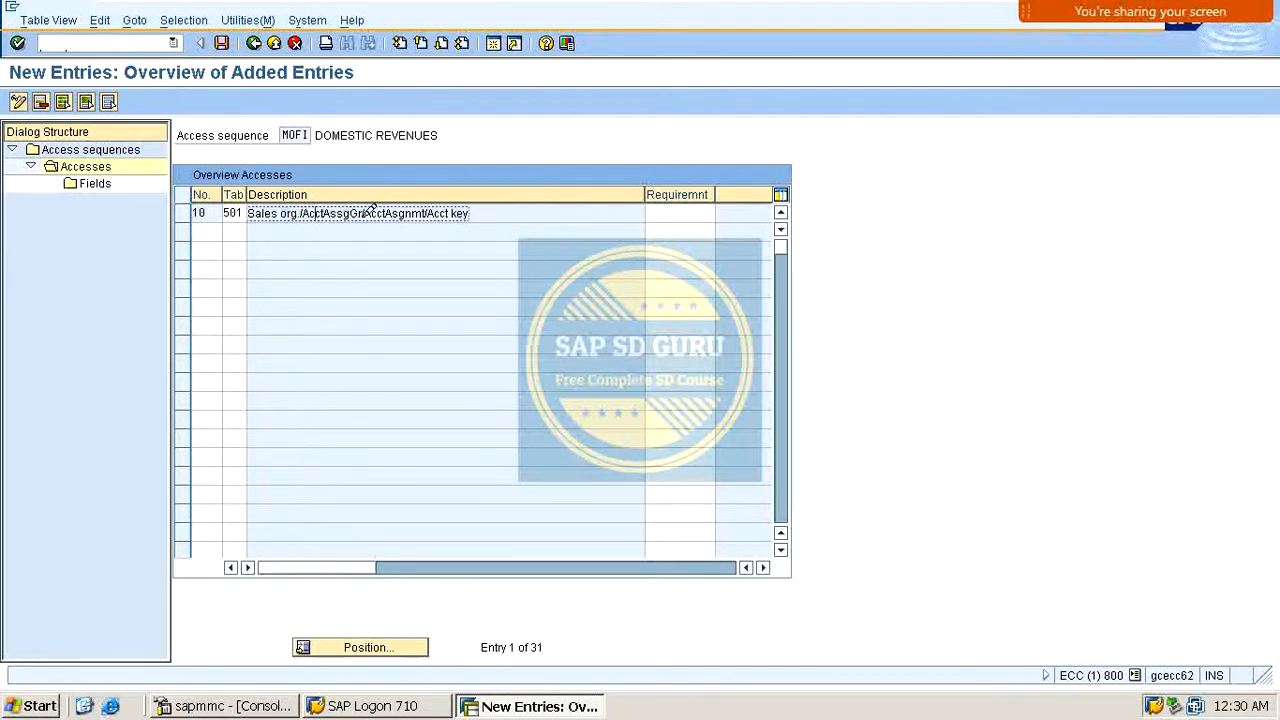
drag(391, 210, 434, 204)
double_click(460, 211)
click(219, 229)
text(20)
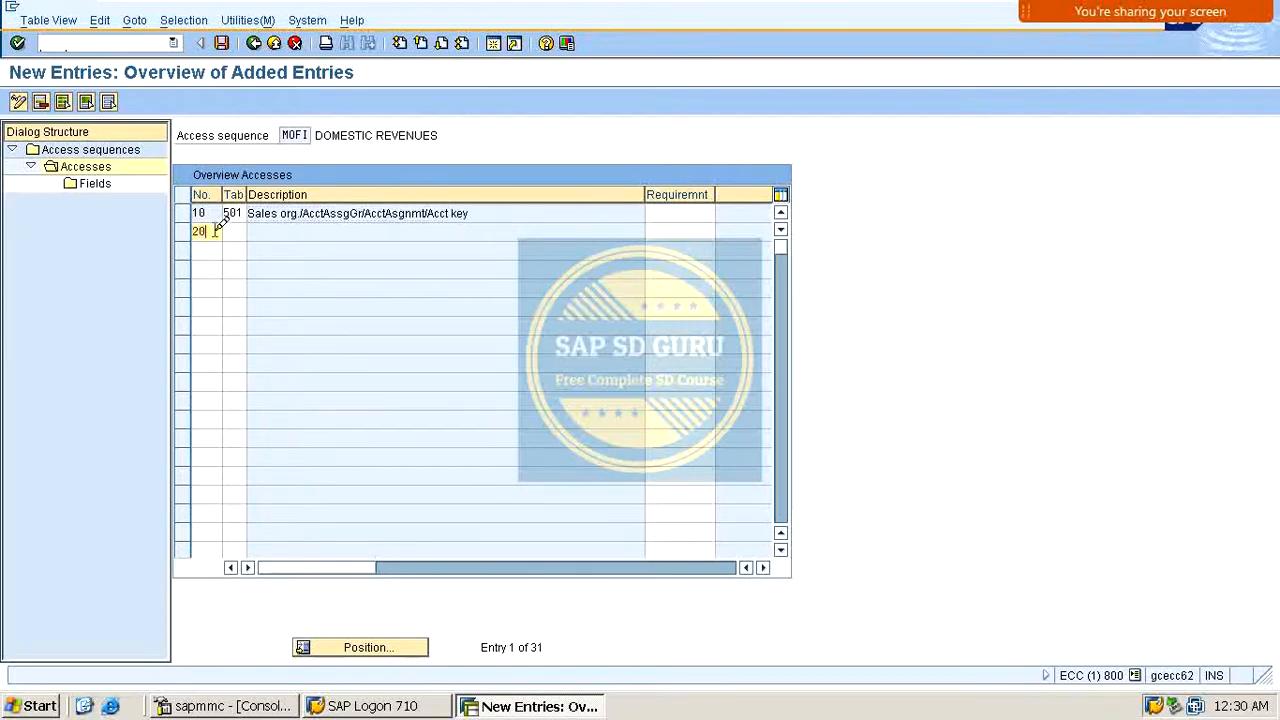
key(Tab)
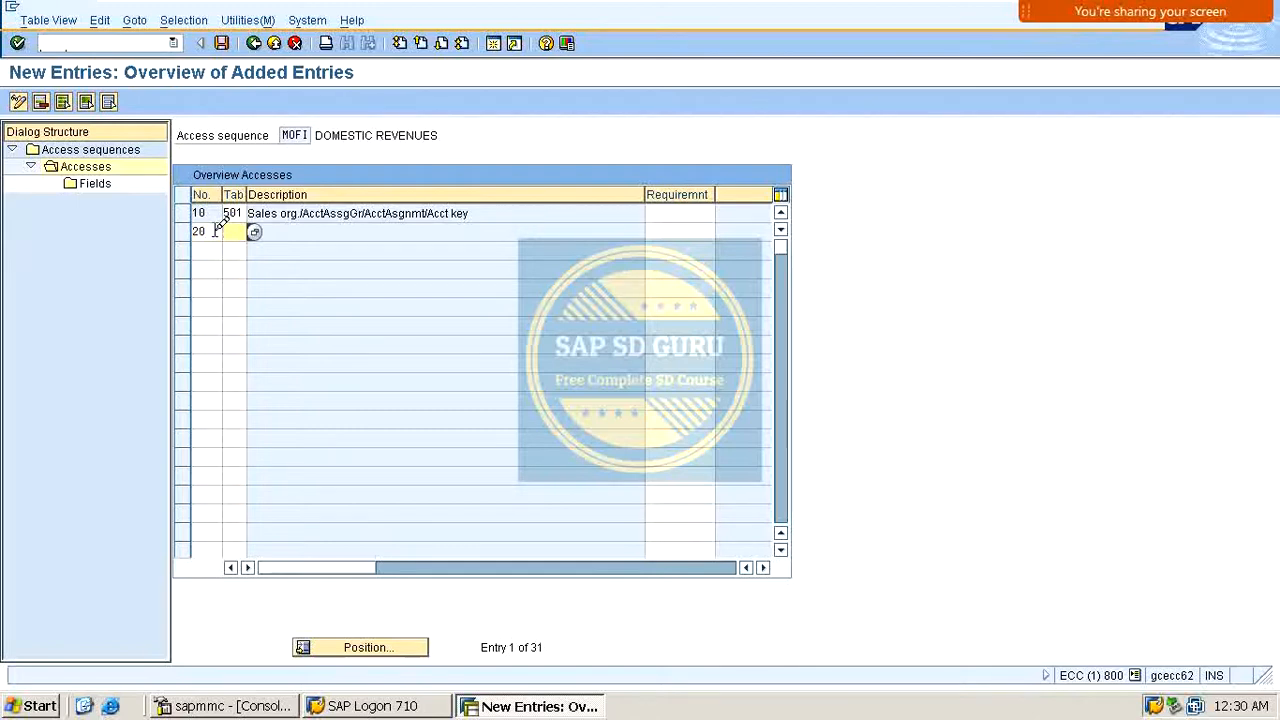
text(50)
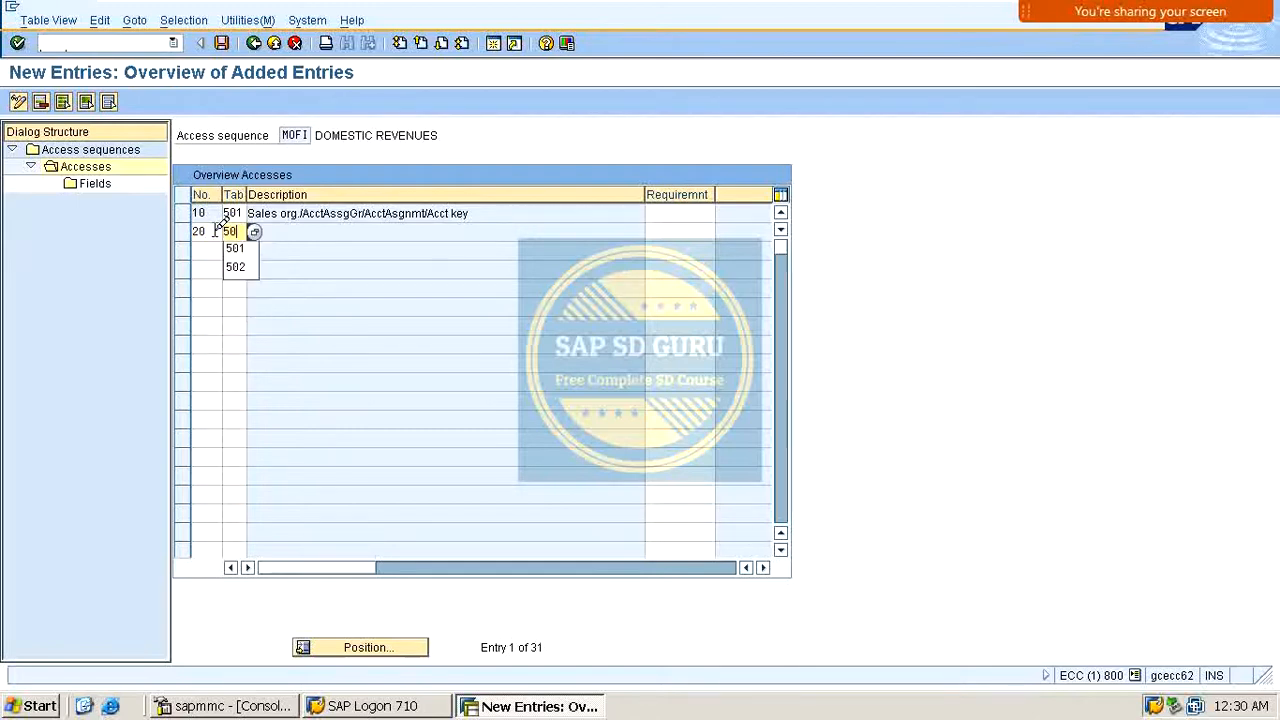
text(4)
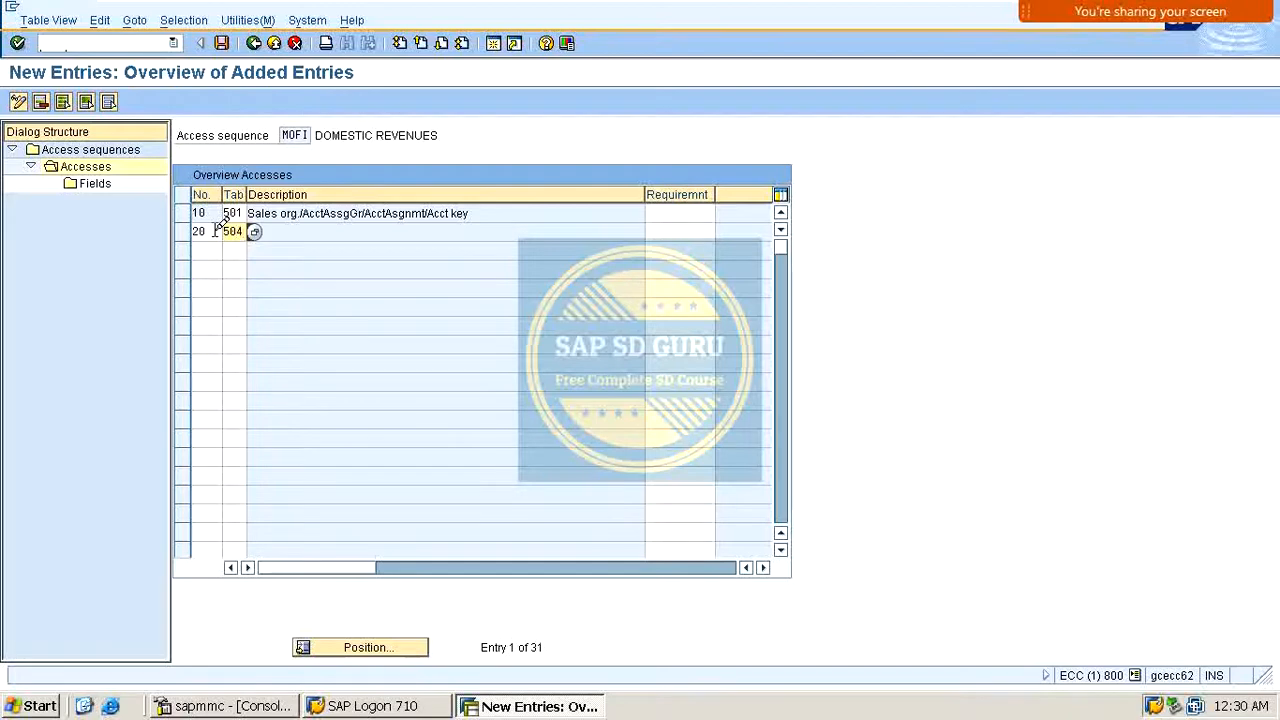
key(Return)
key(Return)
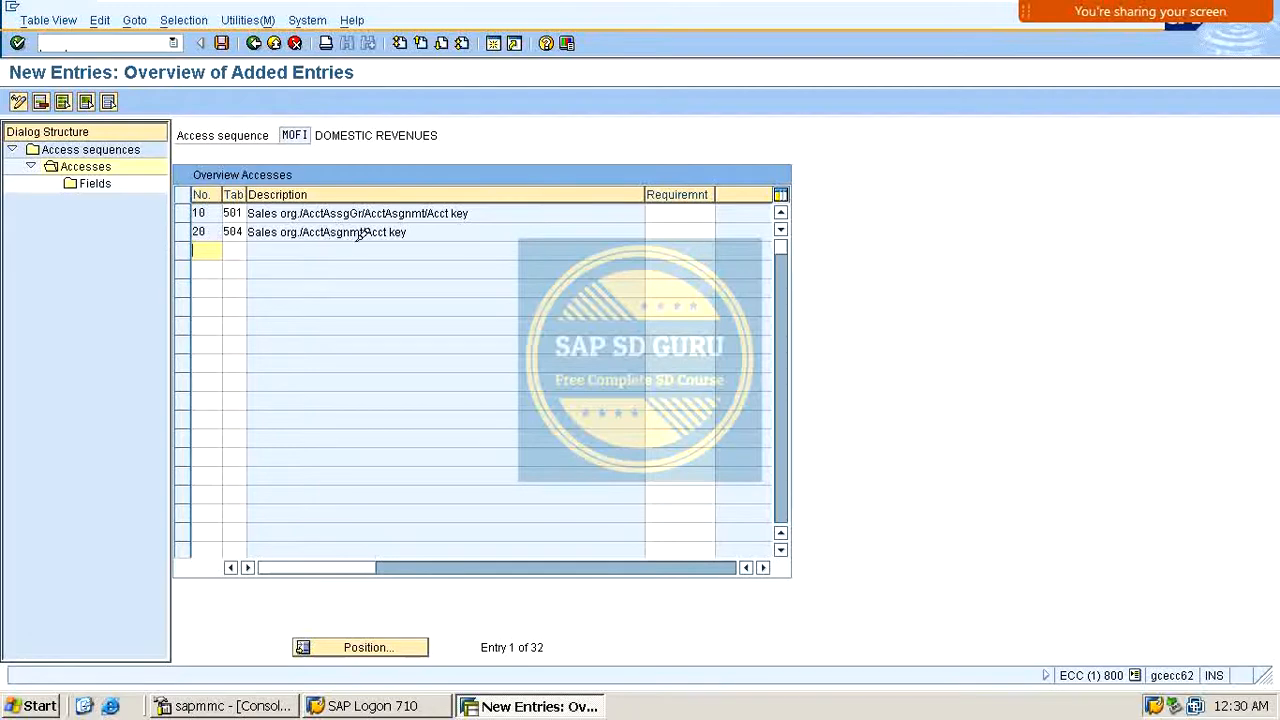
click(242, 231)
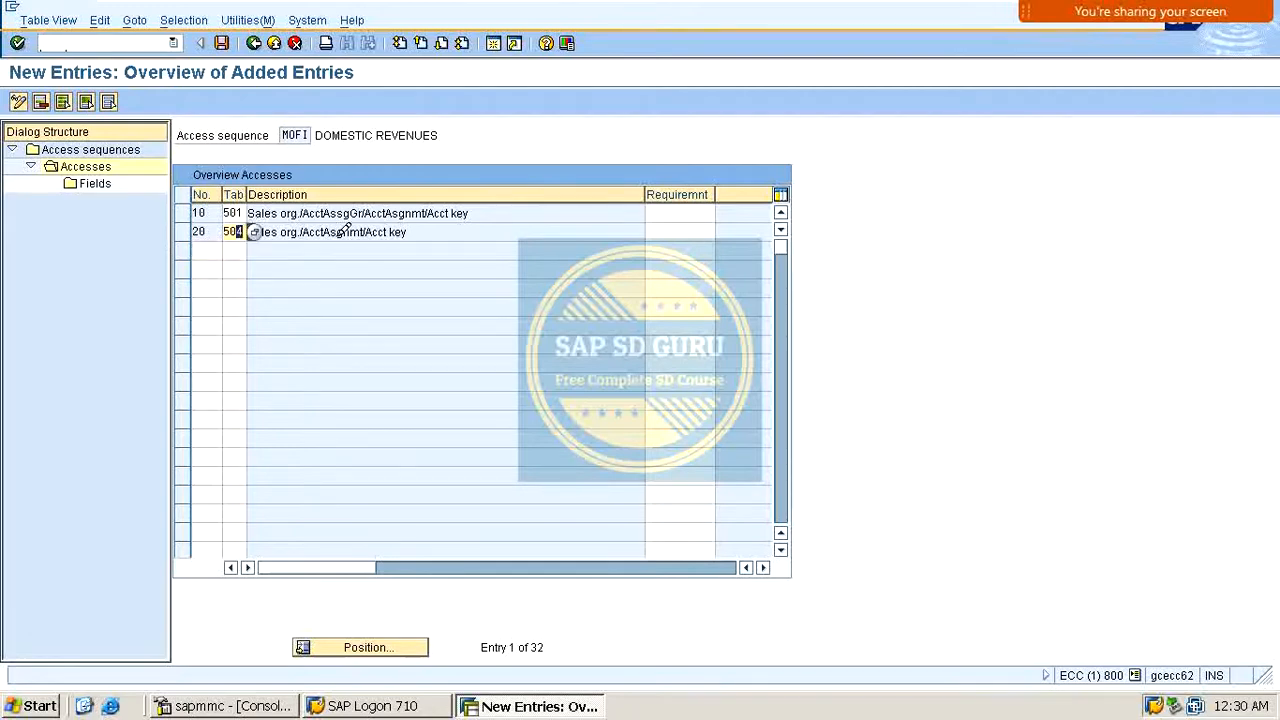
key(Return)
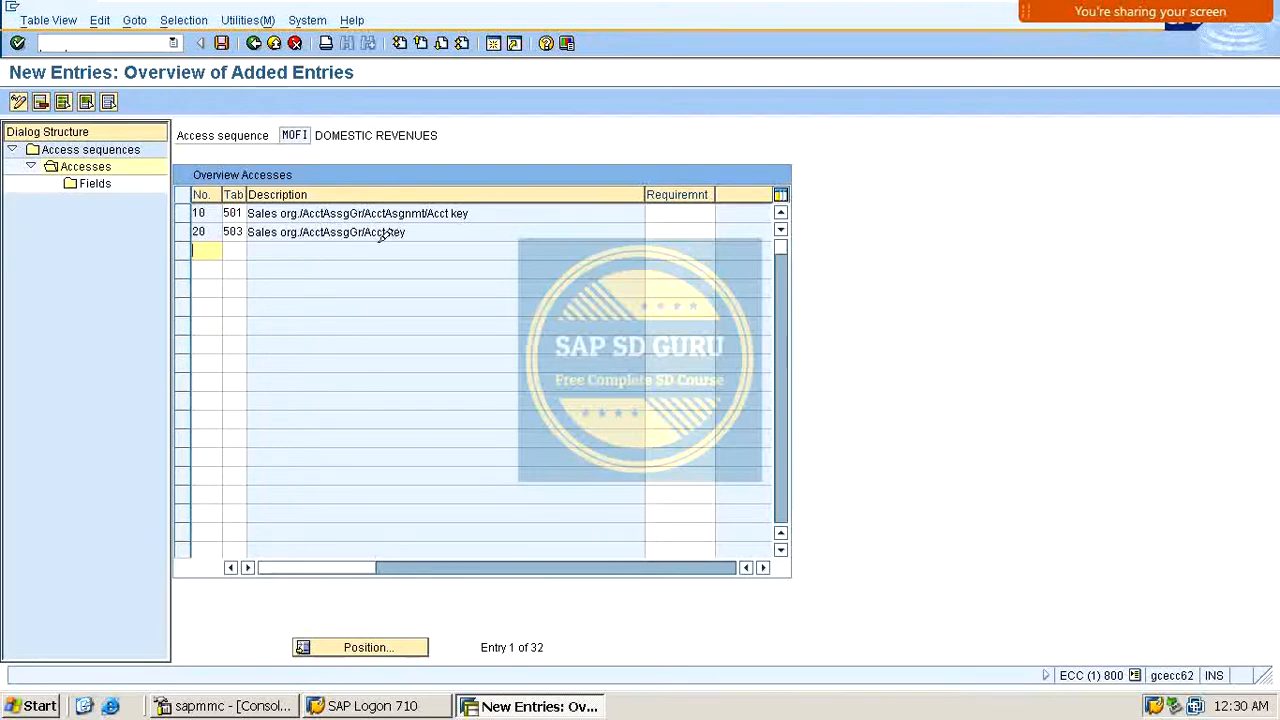
Step: Add access 30 to MOFI using condition table 504
text(30)
key(Tab)
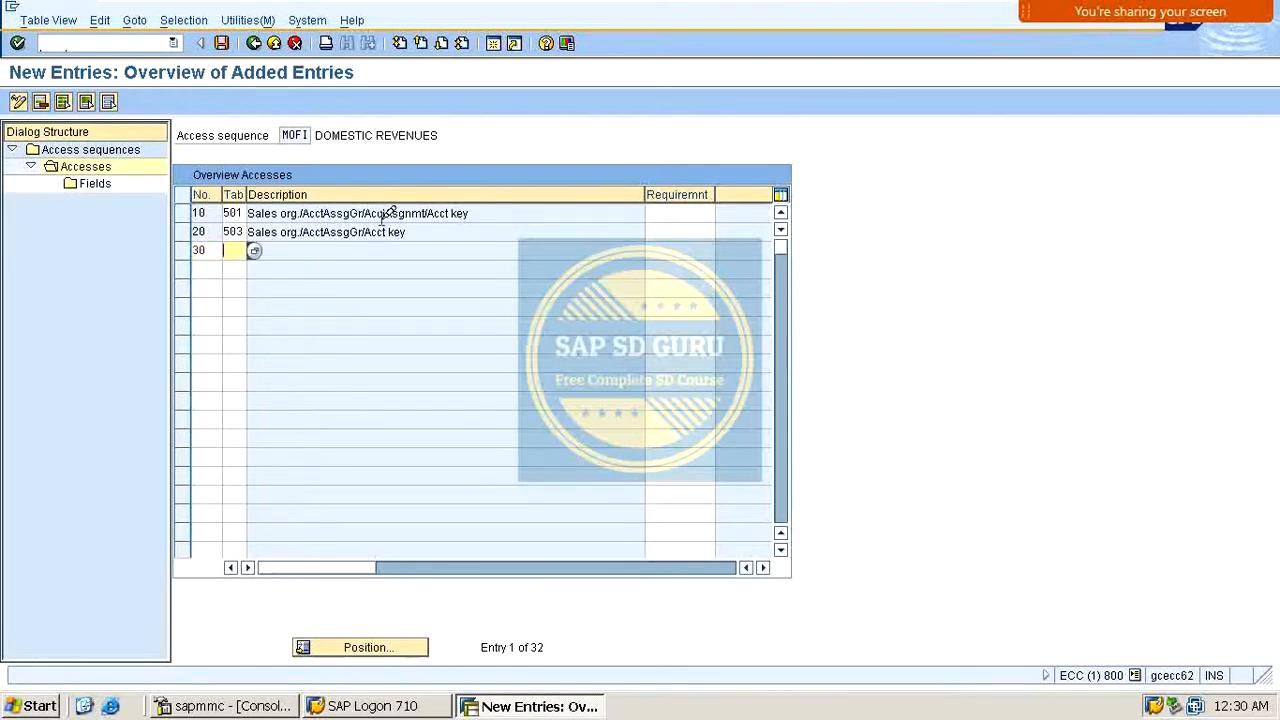
text(504)
key(Return)
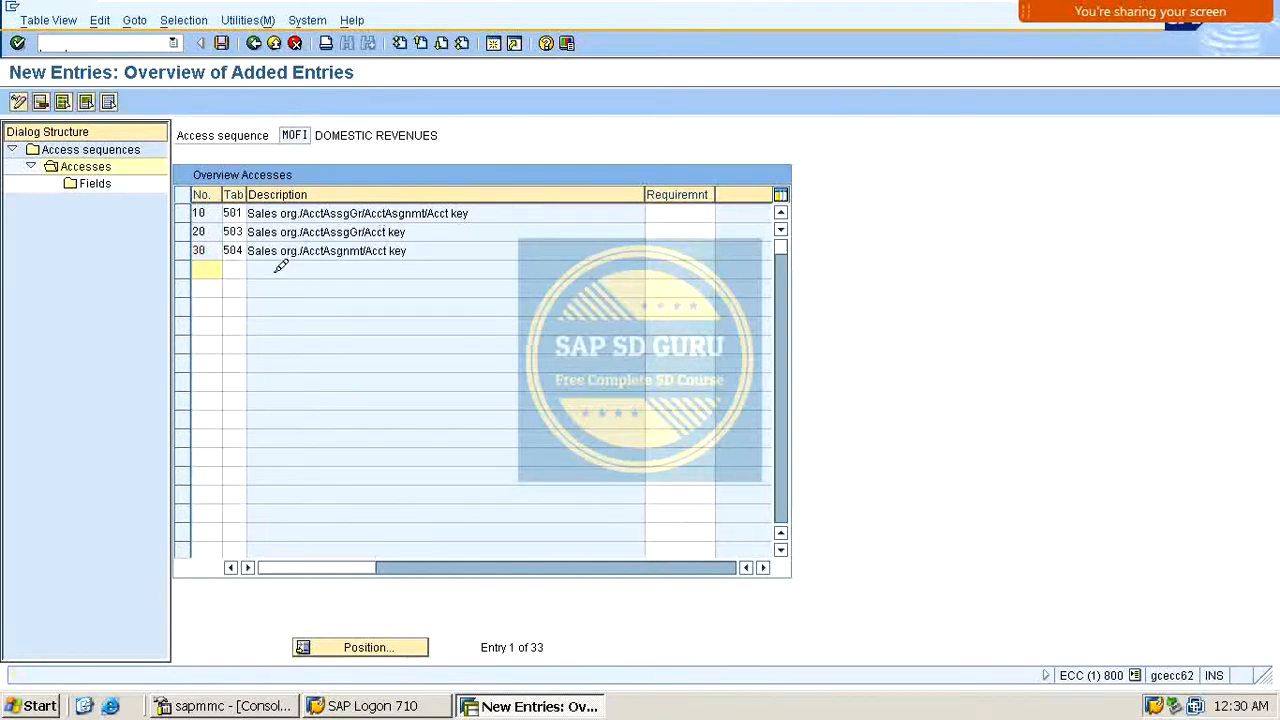
click(352, 251)
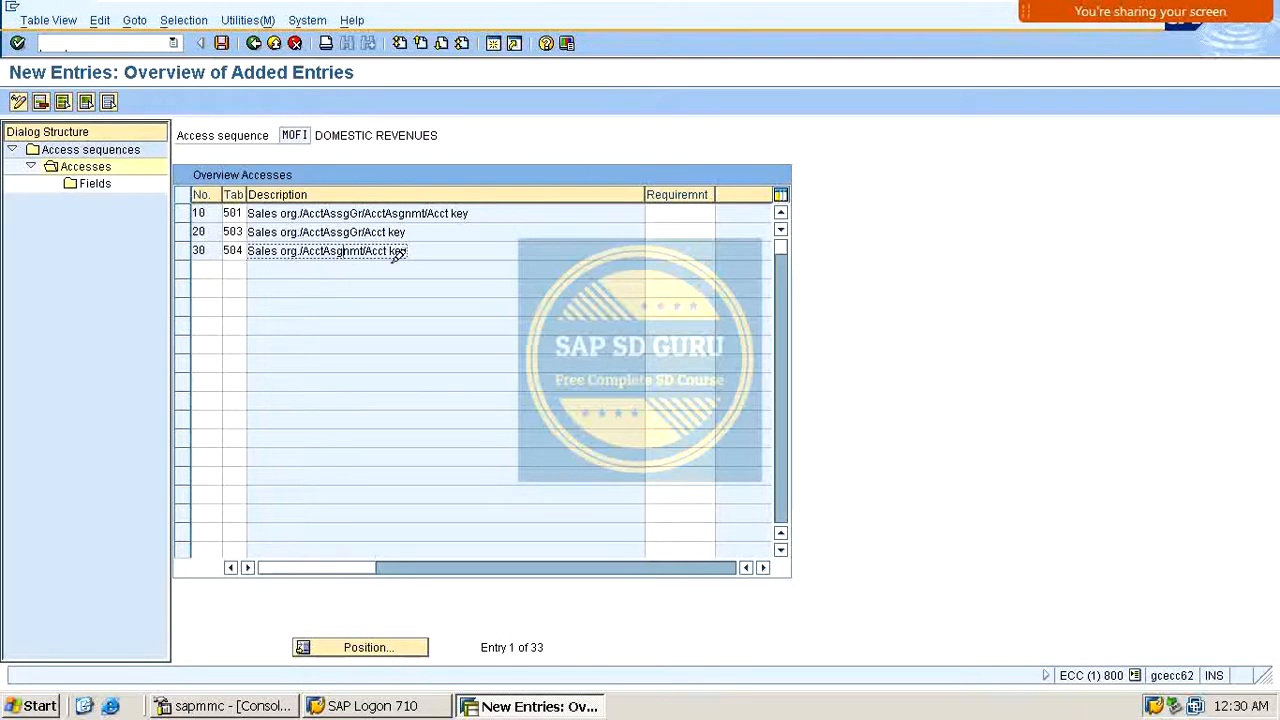
Step: Add access 40 to MOFI using condition table 505
click(203, 270)
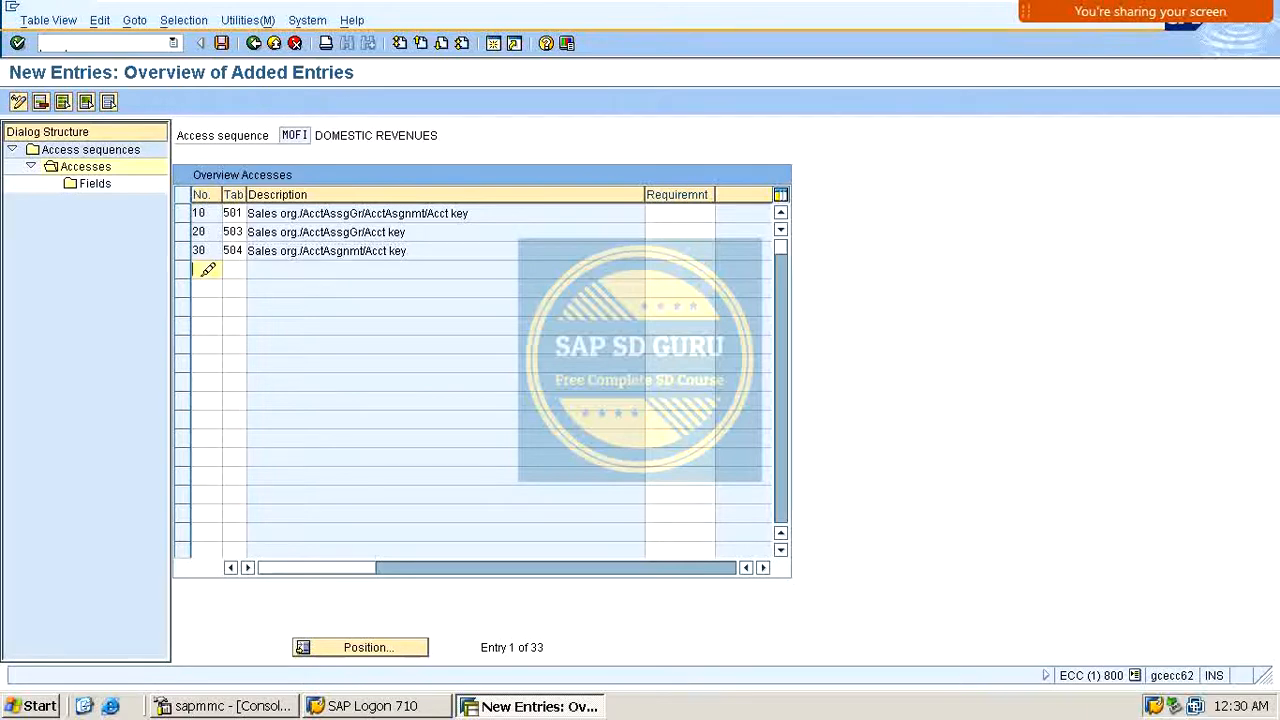
text(40)
key(Tab)
text(50)
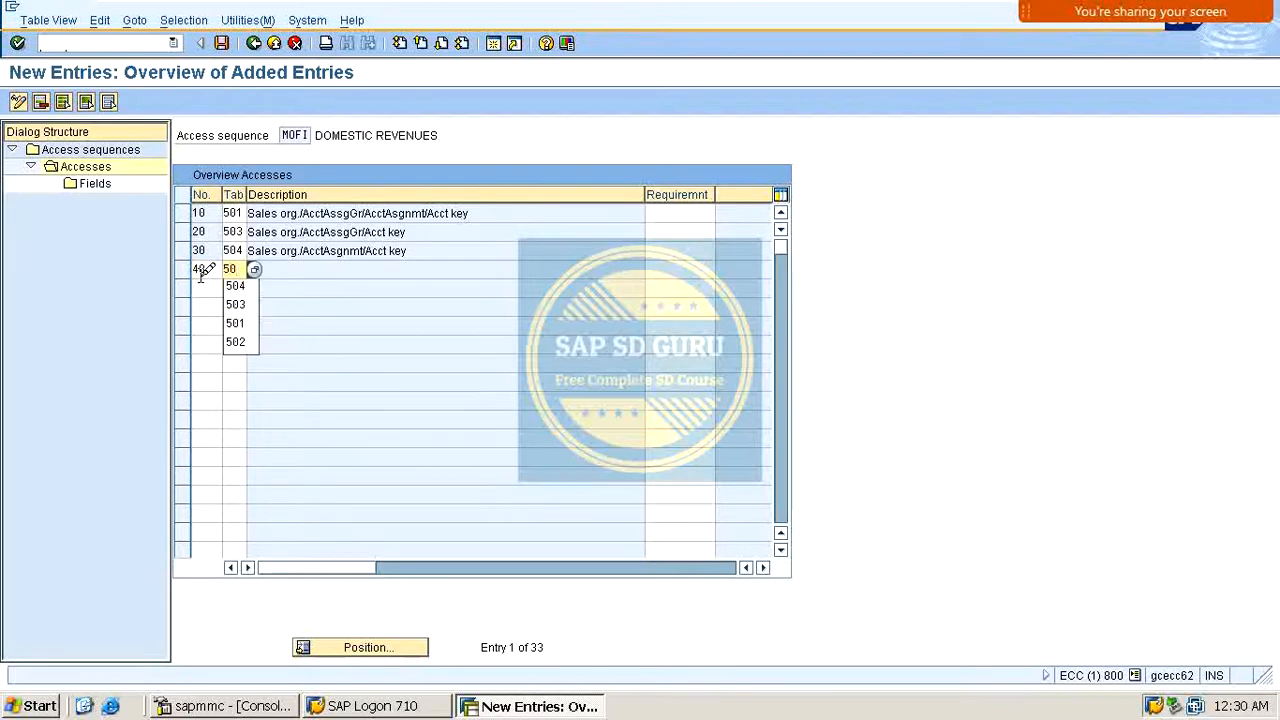
text(5)
key(Return)
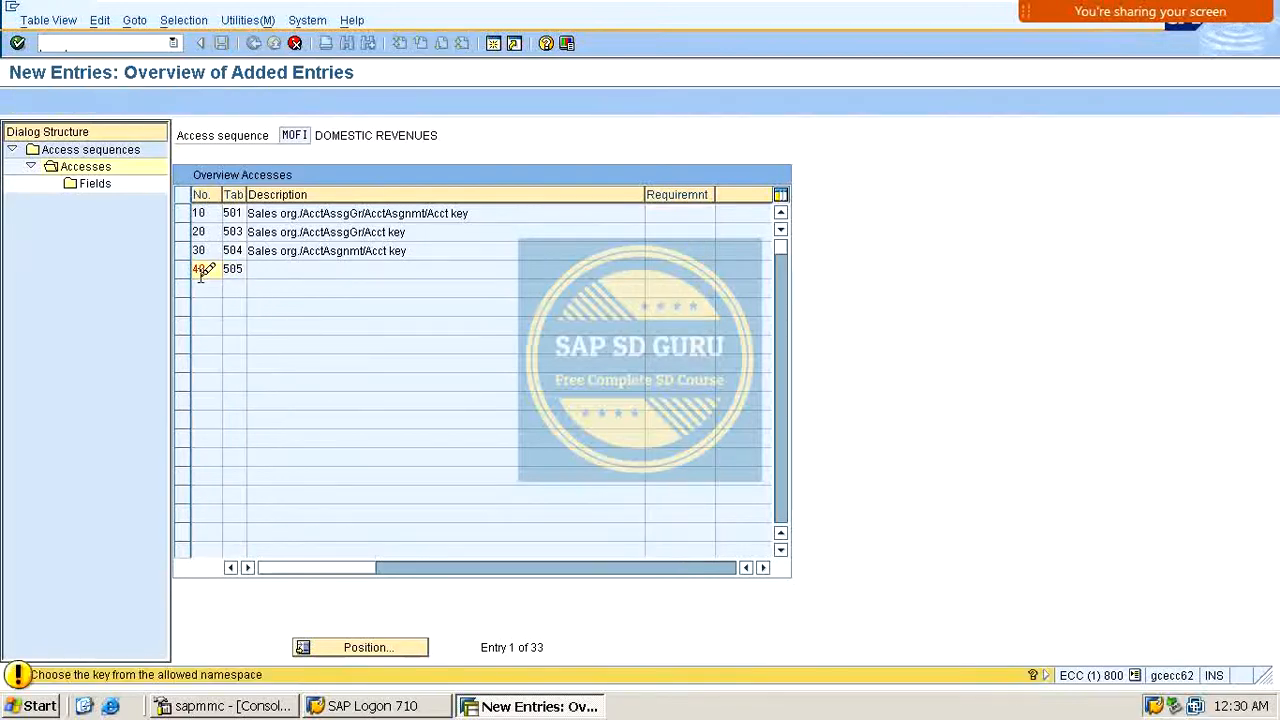
key(Return)
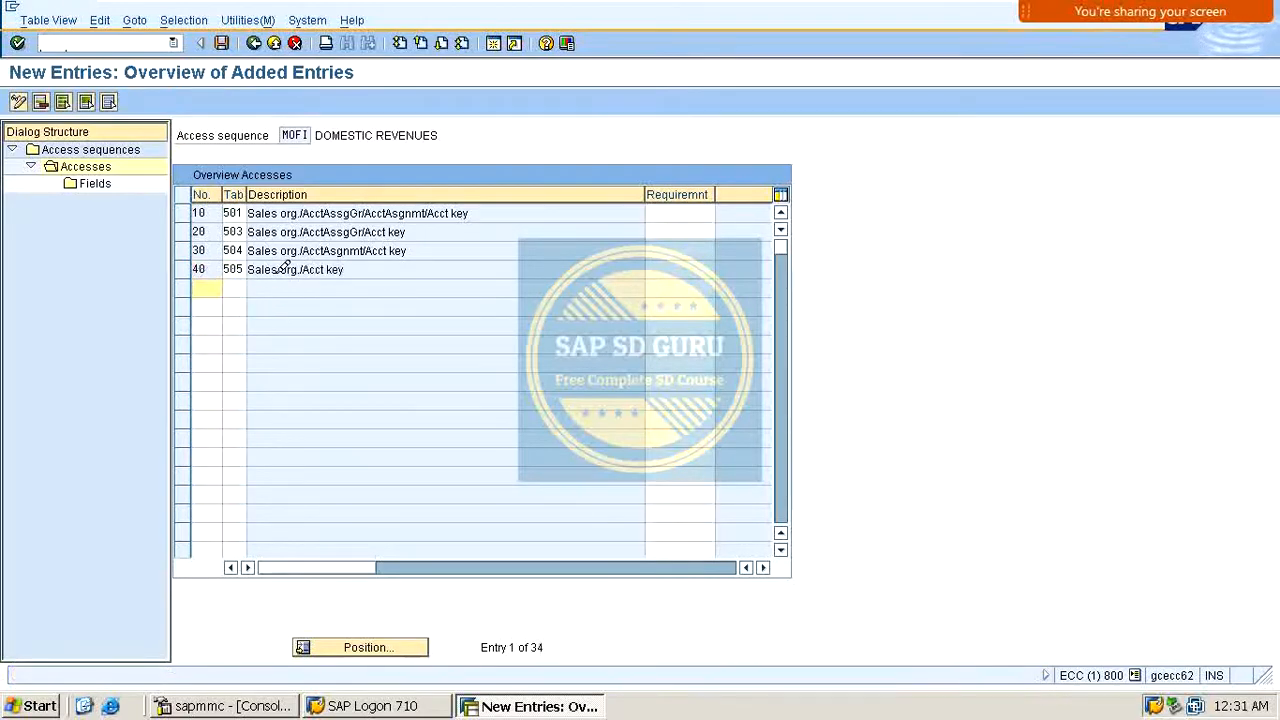
Step: Add access 50 to MOFI using condition table 506
click(360, 271)
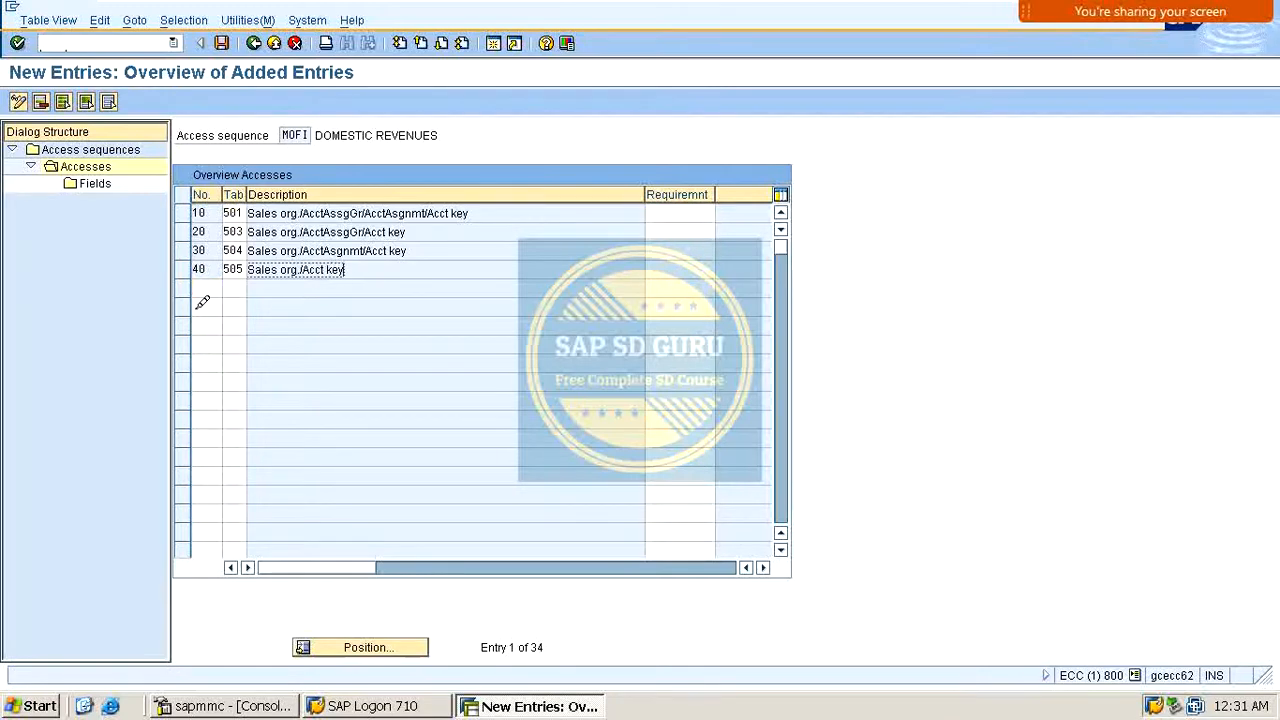
click(215, 286)
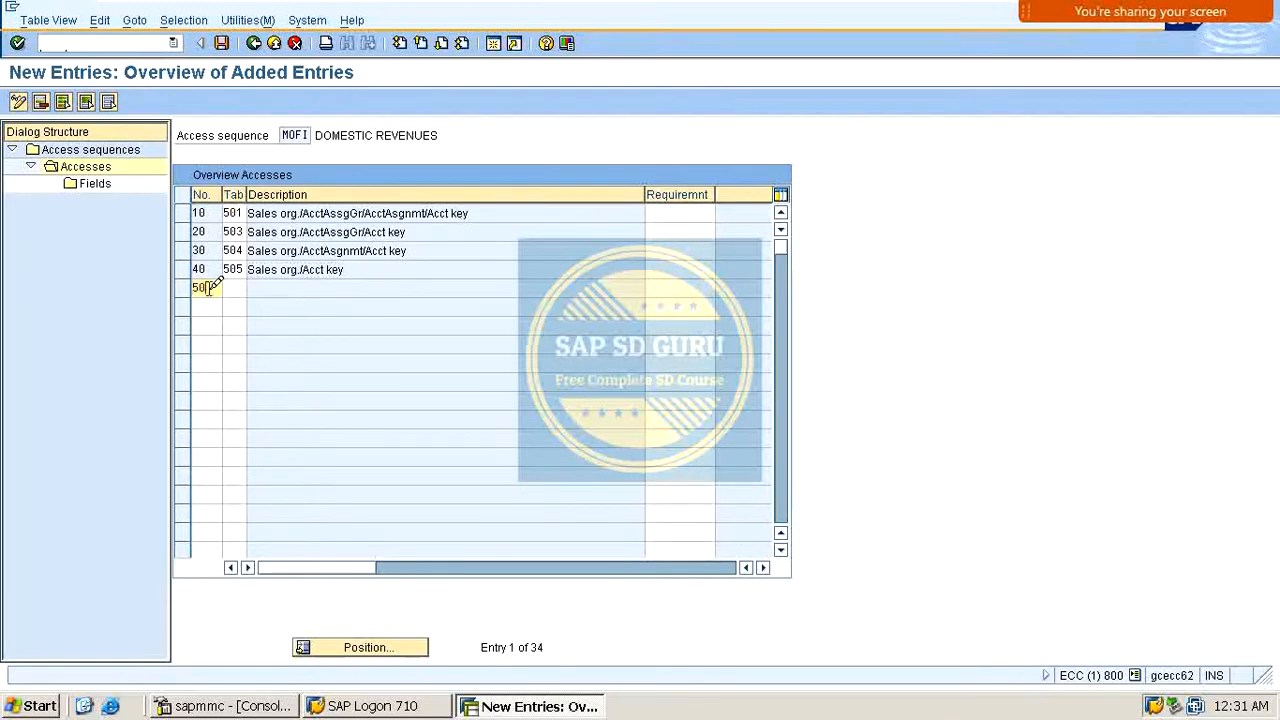
key(Tab)
text(50)
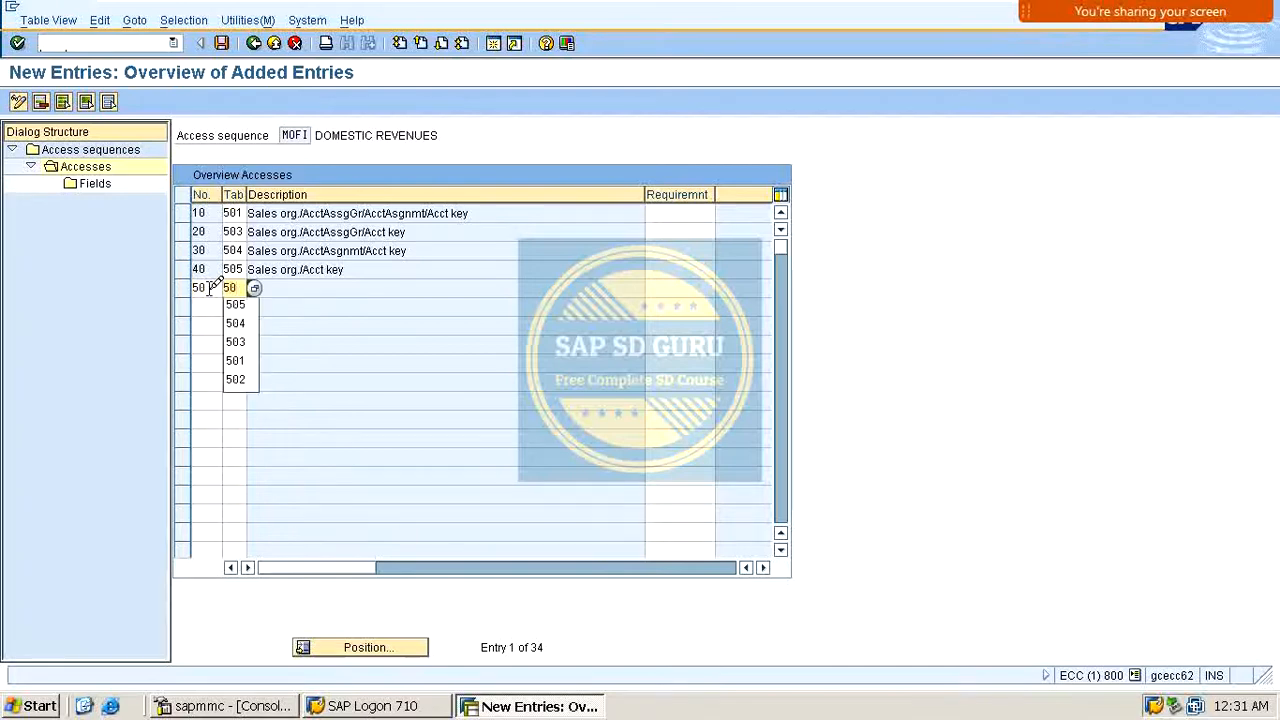
text(6)
key(Return)
key(Return)
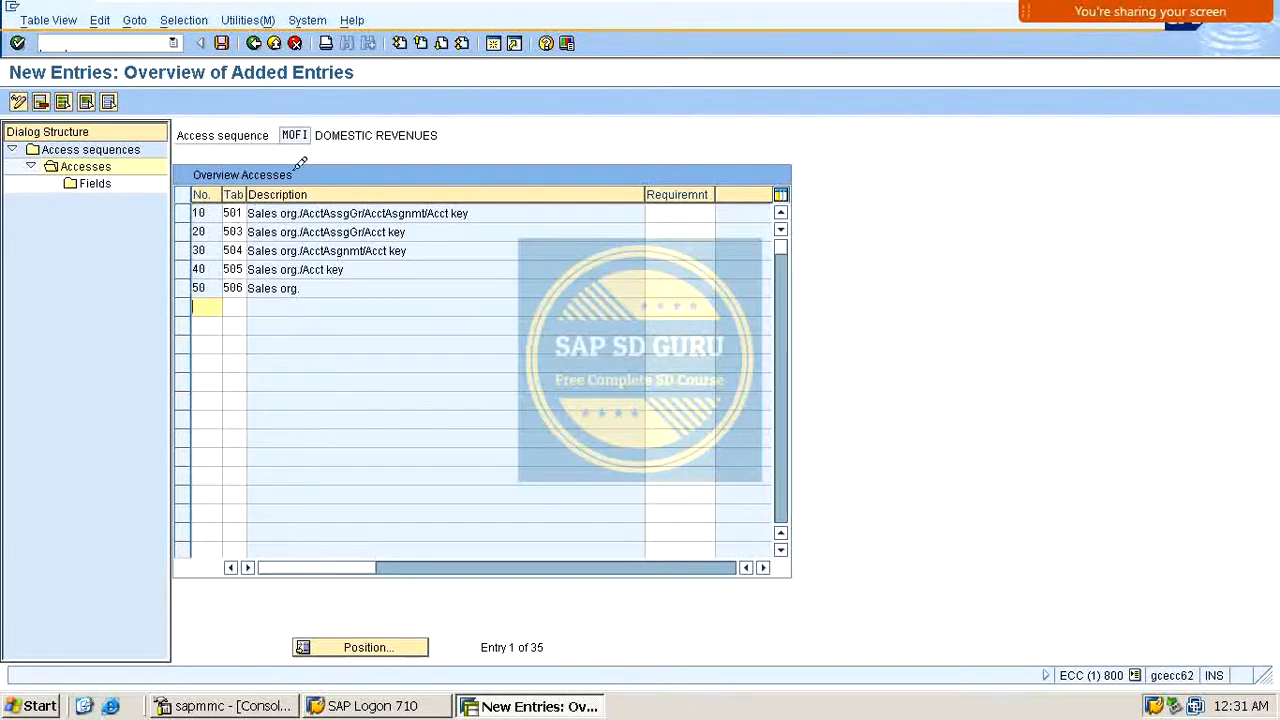
Step: Open the field assignment of access 10 (table 501) in access sequence MOFI and return to the accesses
drag(292, 125, 410, 125)
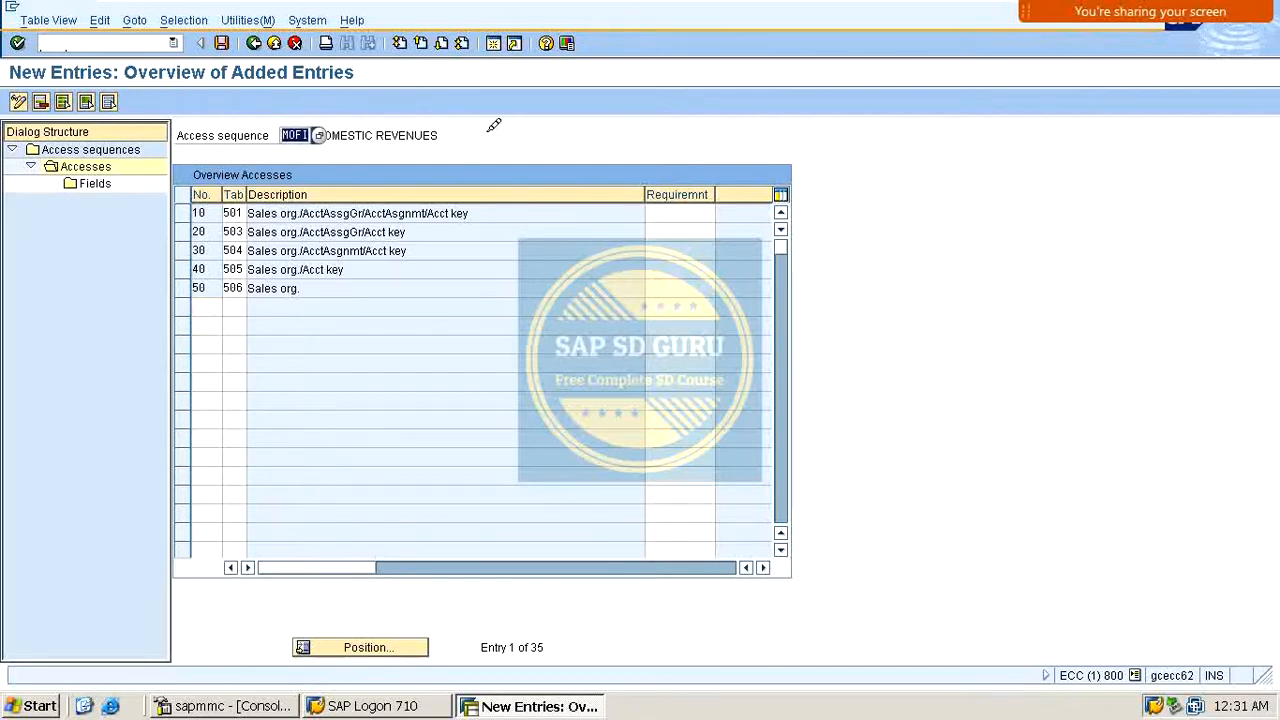
click(181, 213)
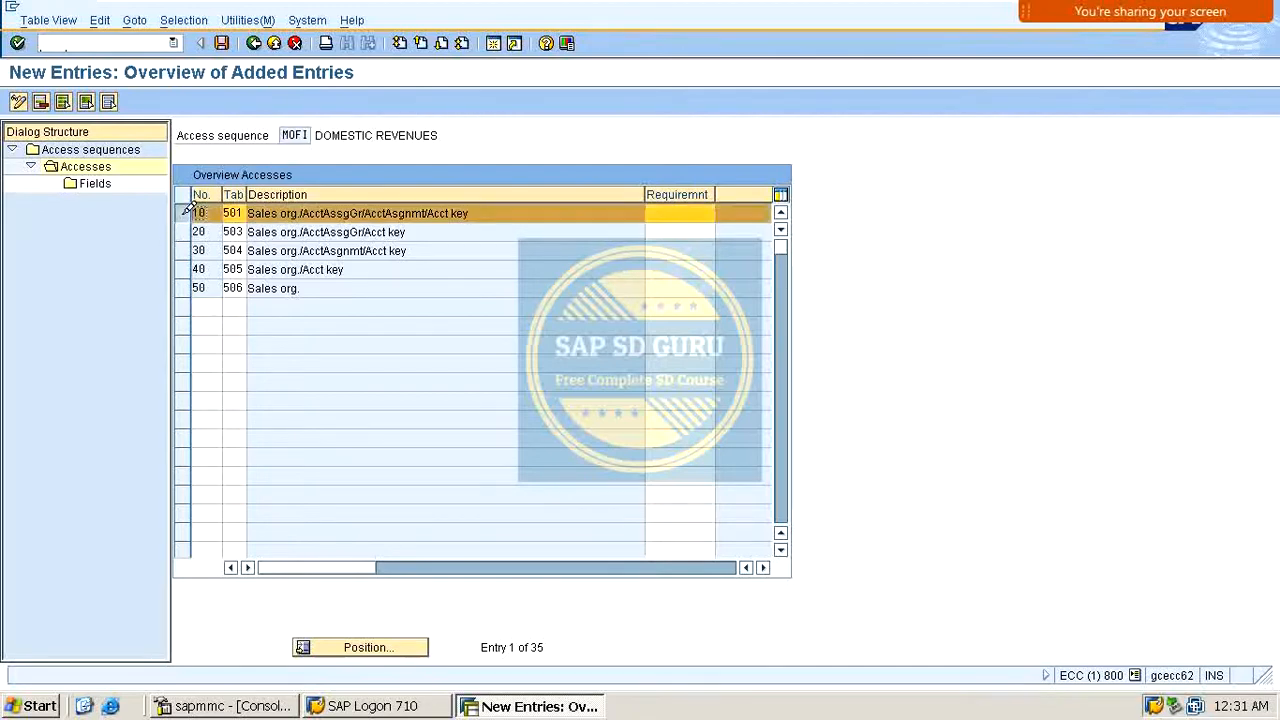
double_click(97, 182)
key(Down)
key(Down)
key(Down)
key(Down)
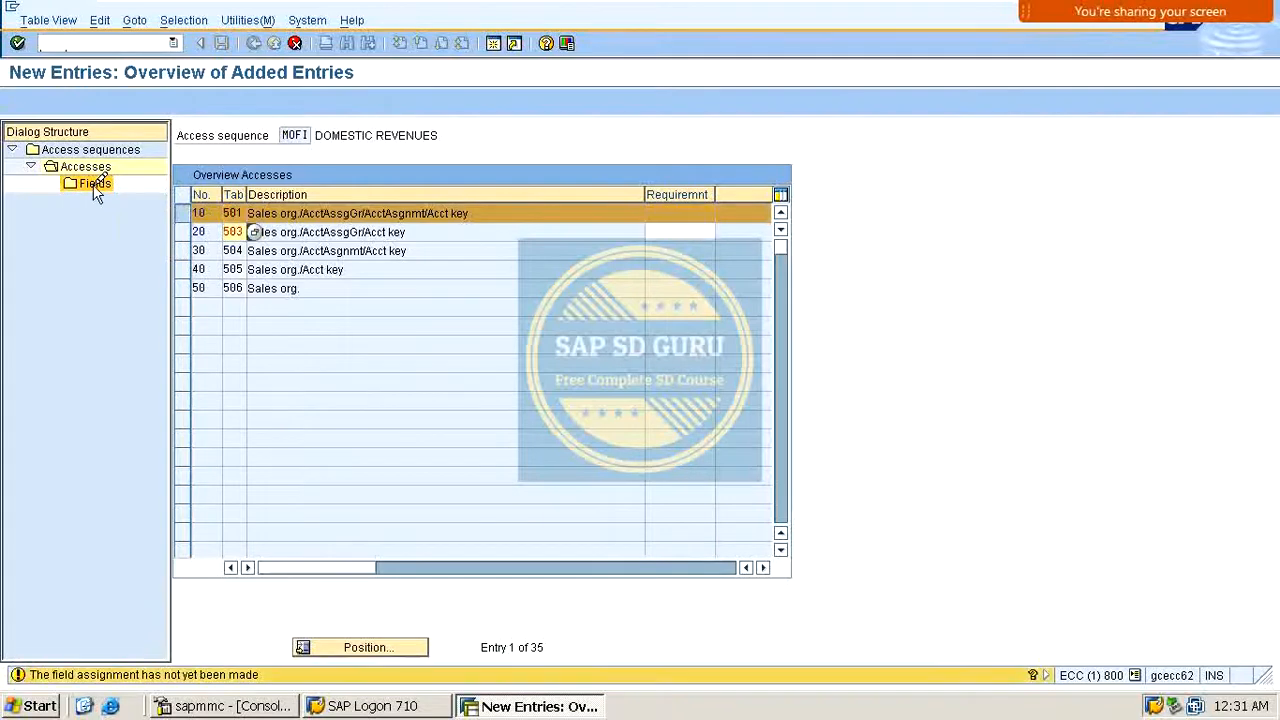
double_click(95, 184)
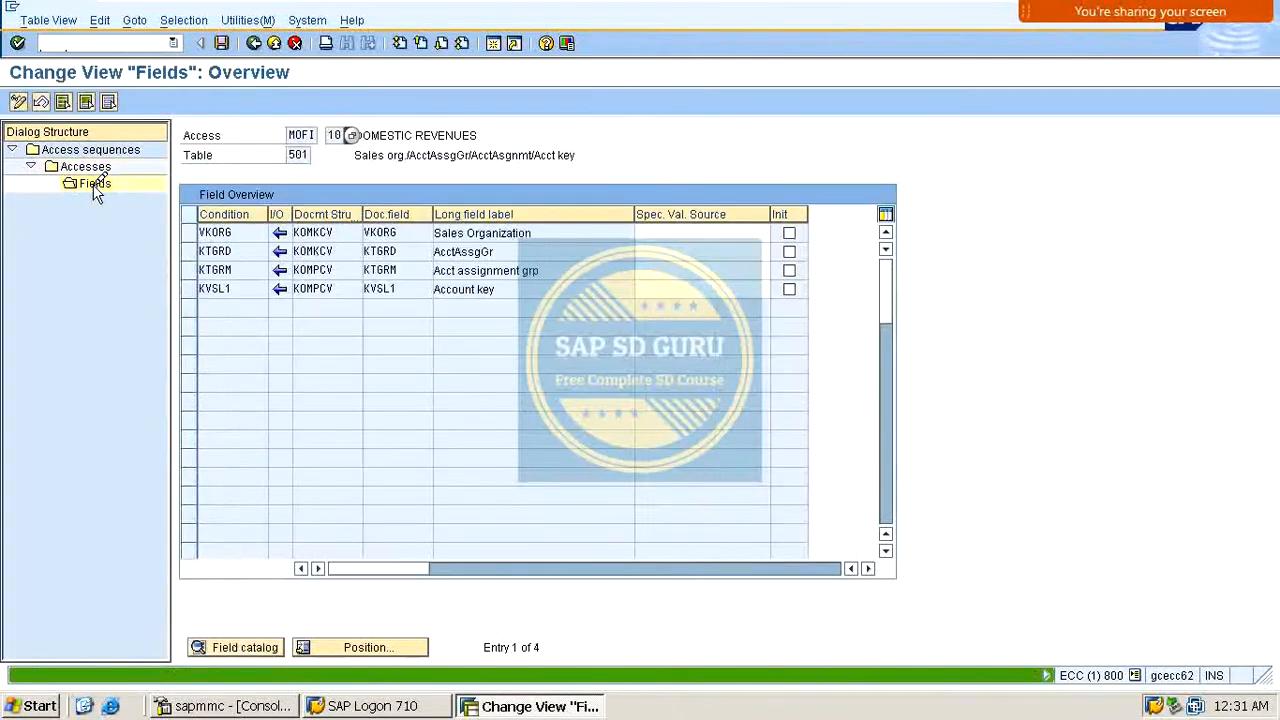
click(272, 41)
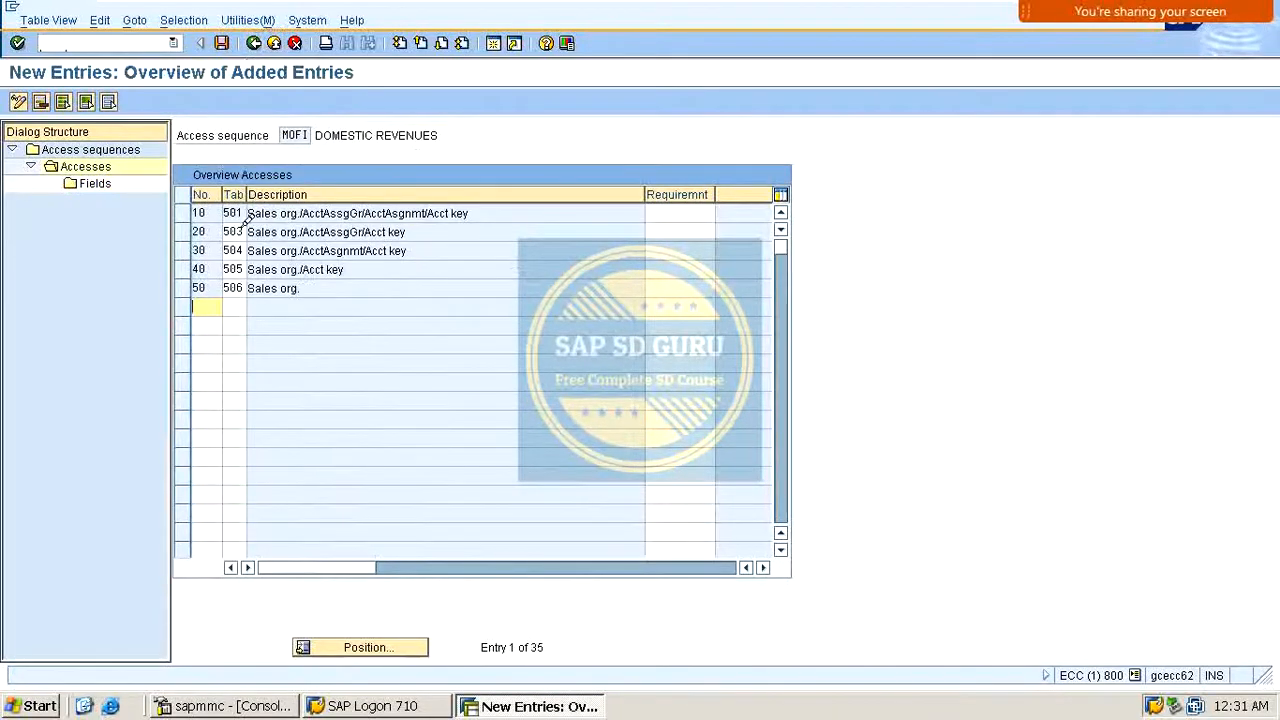
Step: Open the field assignments of accesses 20 and 30 in turn, returning to the accesses after each
click(190, 229)
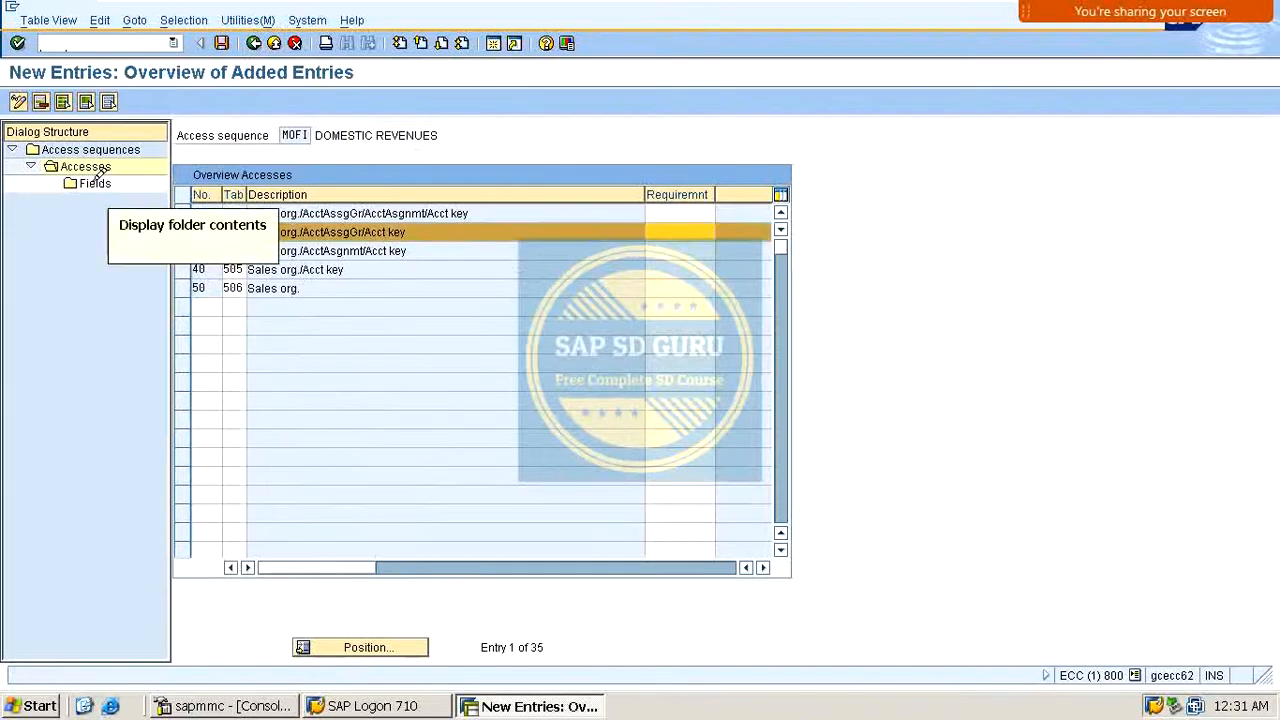
double_click(96, 182)
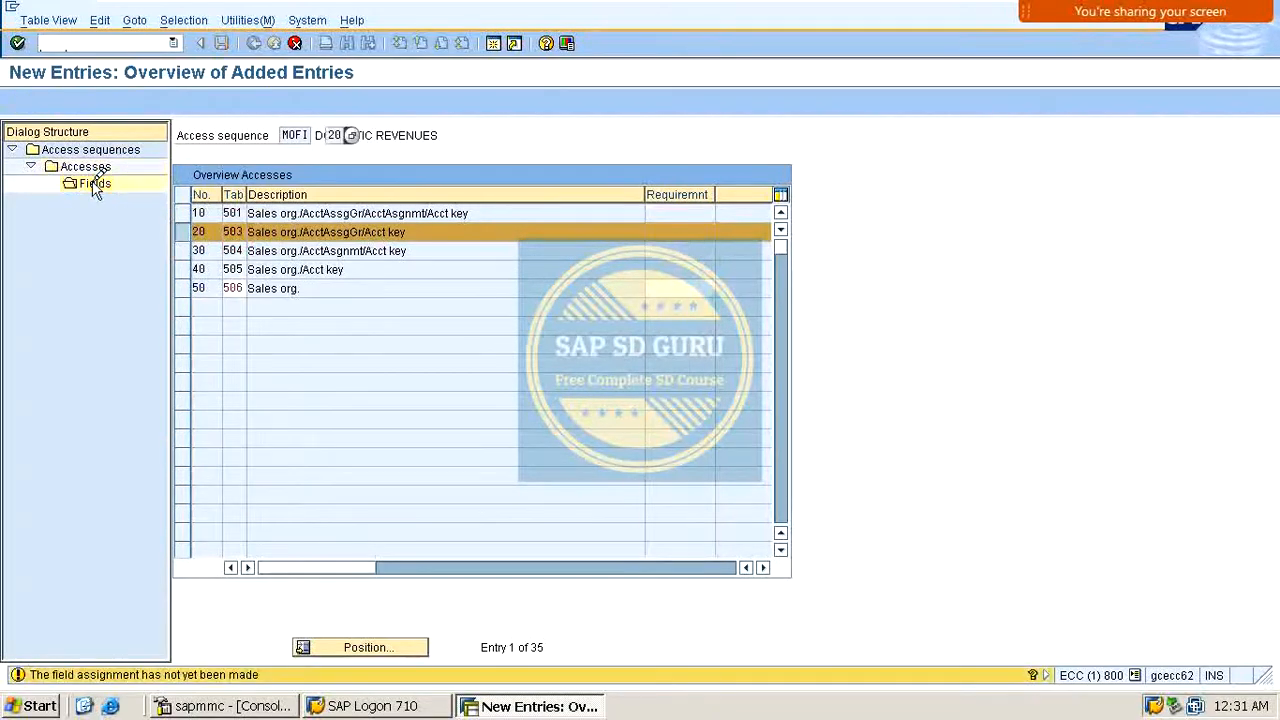
key(Return)
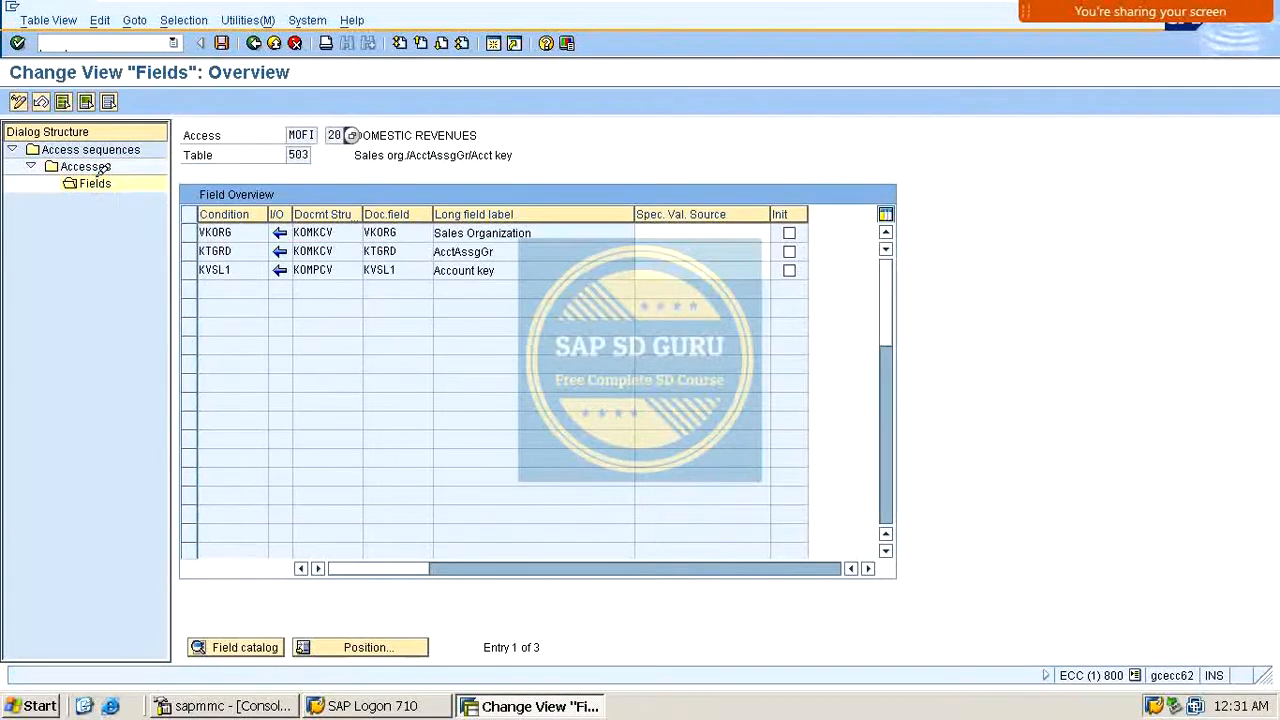
click(253, 42)
click(181, 250)
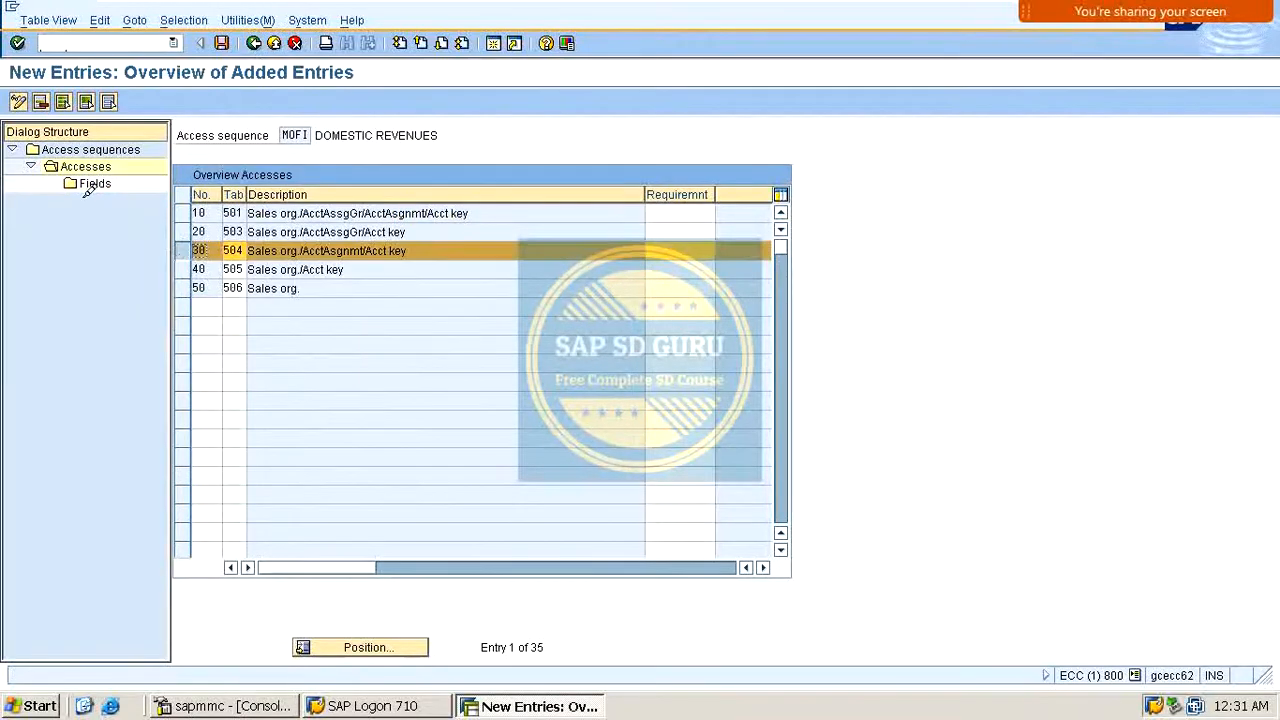
double_click(94, 182)
key(Return)
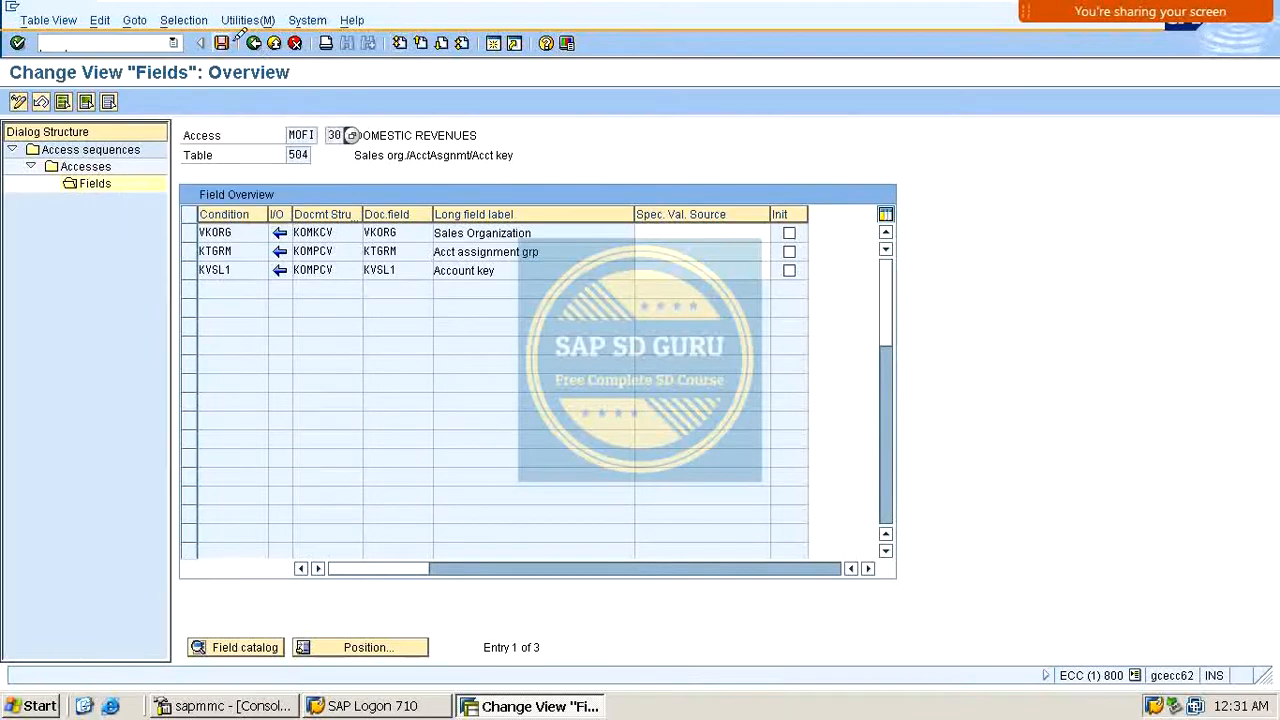
click(254, 43)
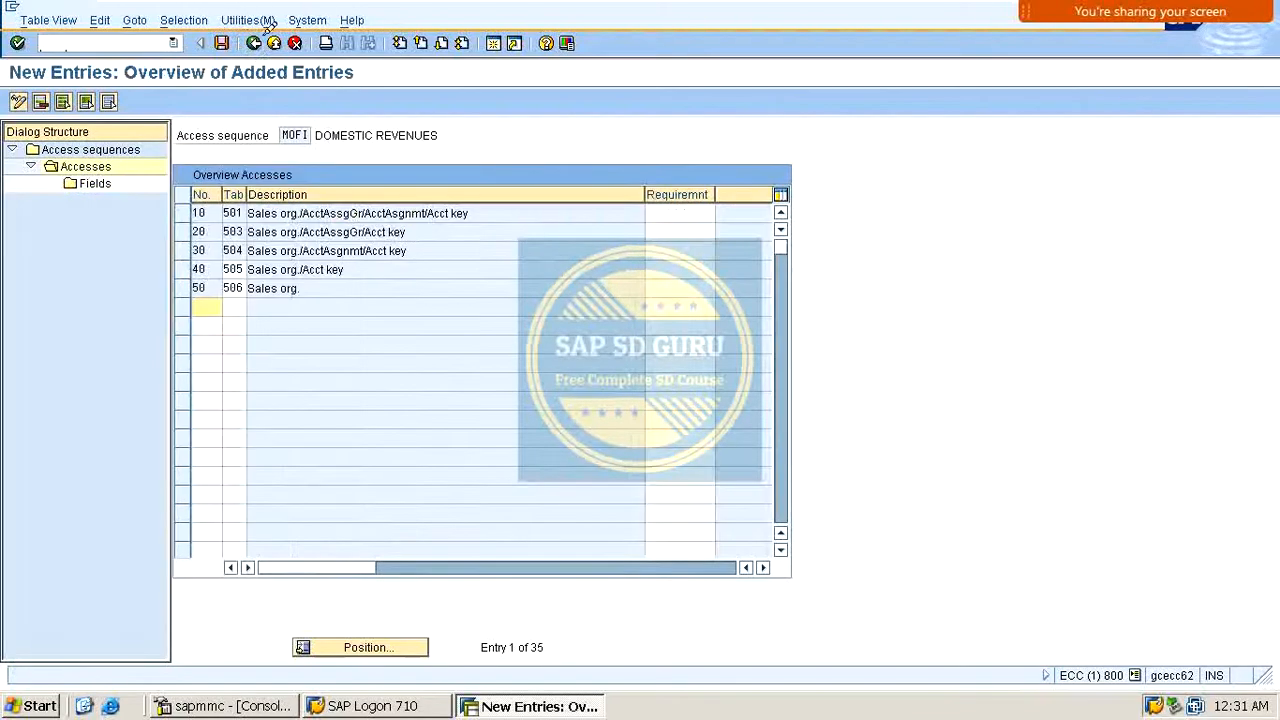
Step: Open the field assignments of accesses 40 and 50 in turn, returning to the accesses after each
click(181, 269)
click(88, 187)
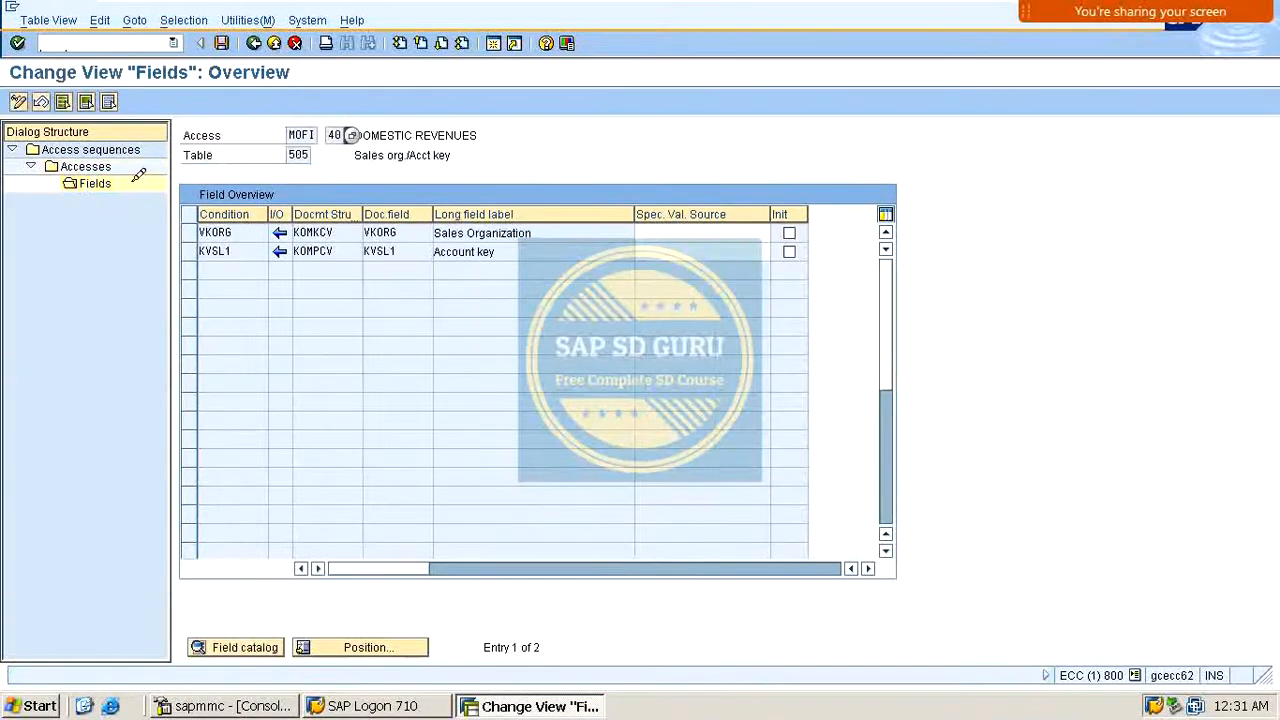
click(254, 40)
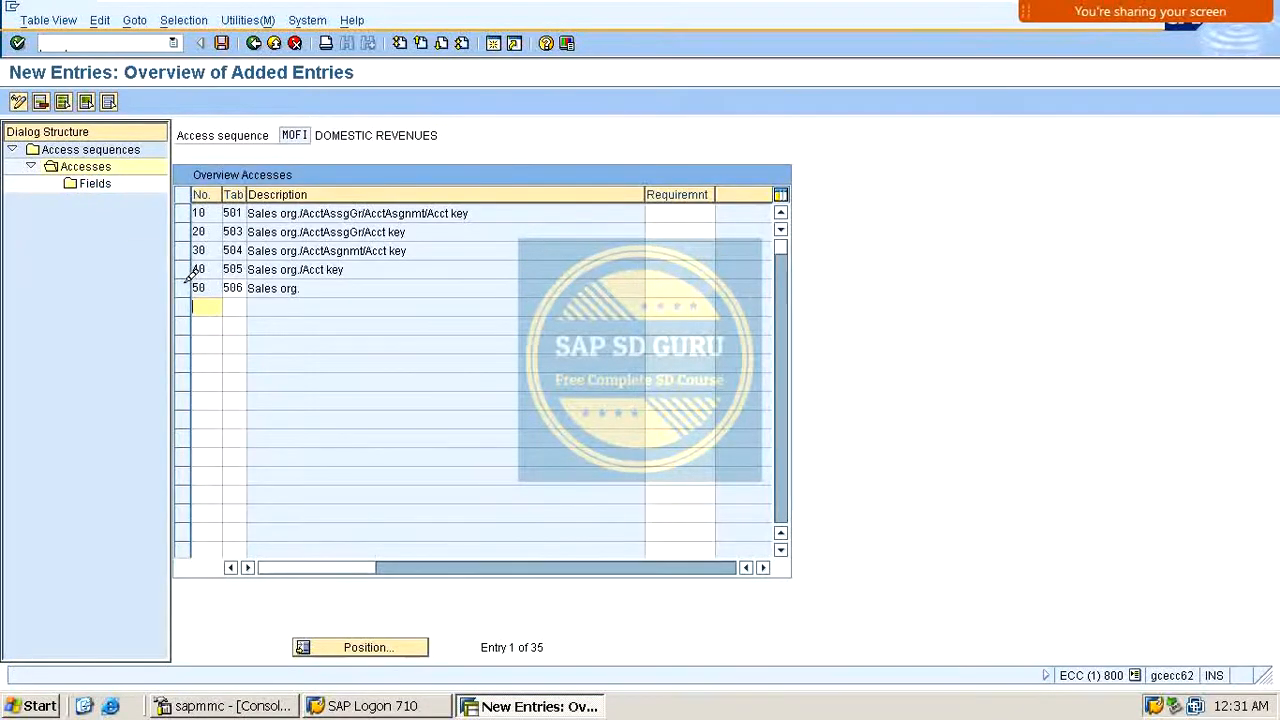
click(184, 287)
click(88, 185)
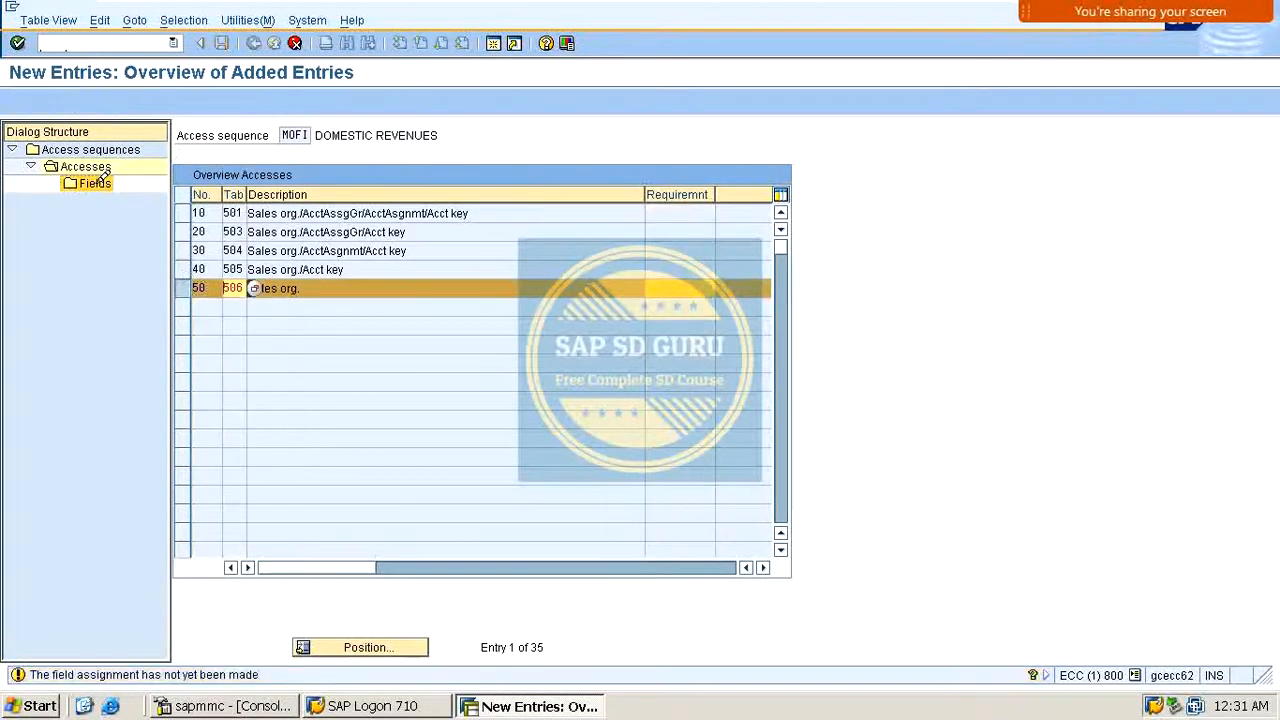
click(254, 43)
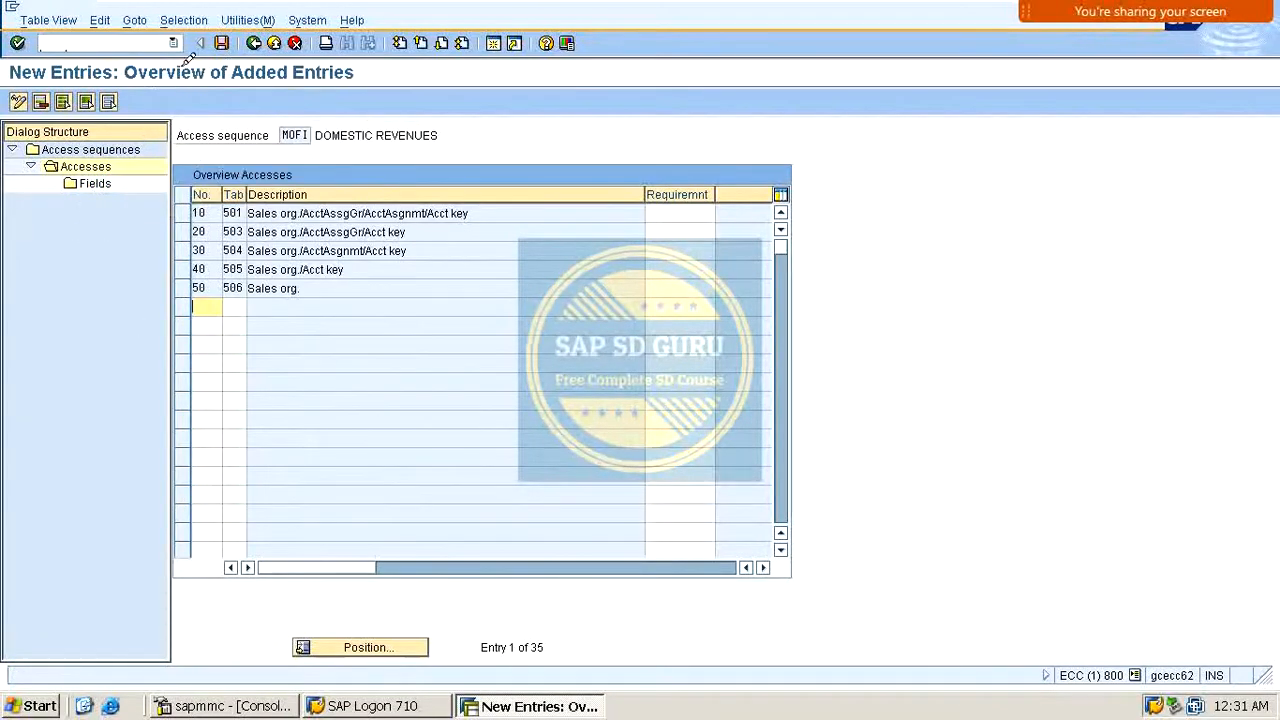
Step: Save the access sequence under the workbench request and go back to the activity list
click(221, 43)
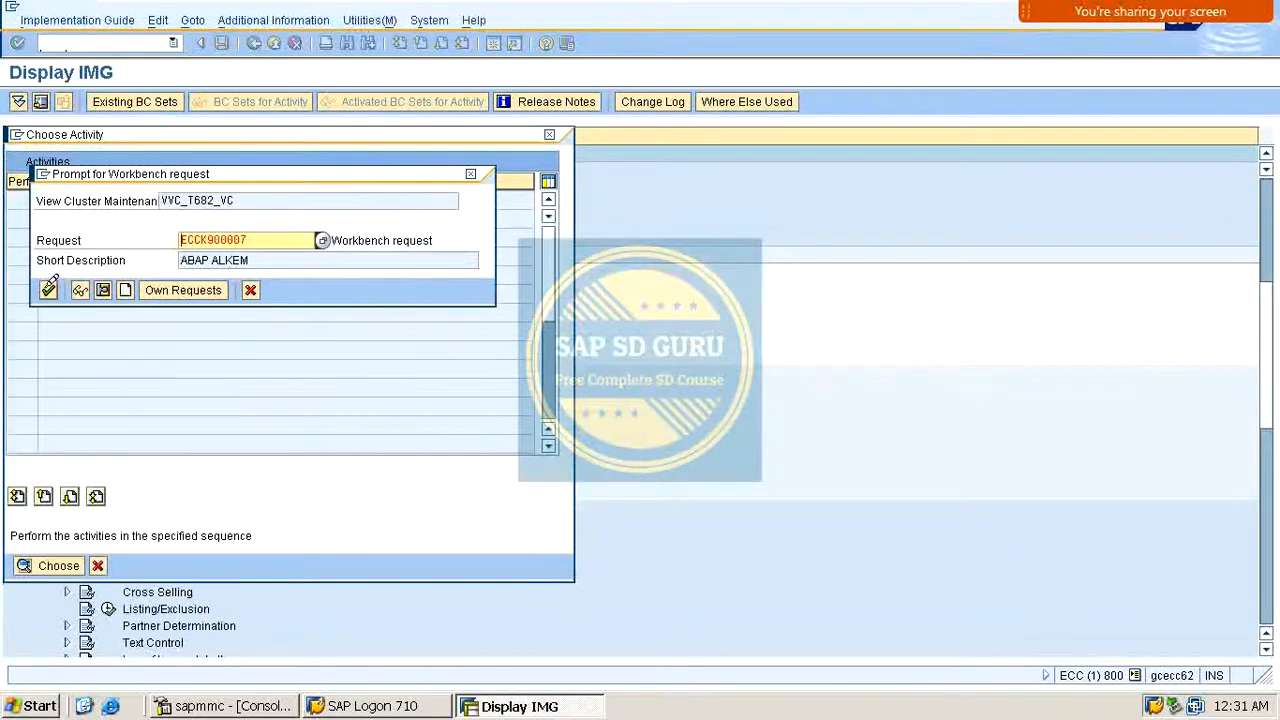
click(46, 288)
click(254, 43)
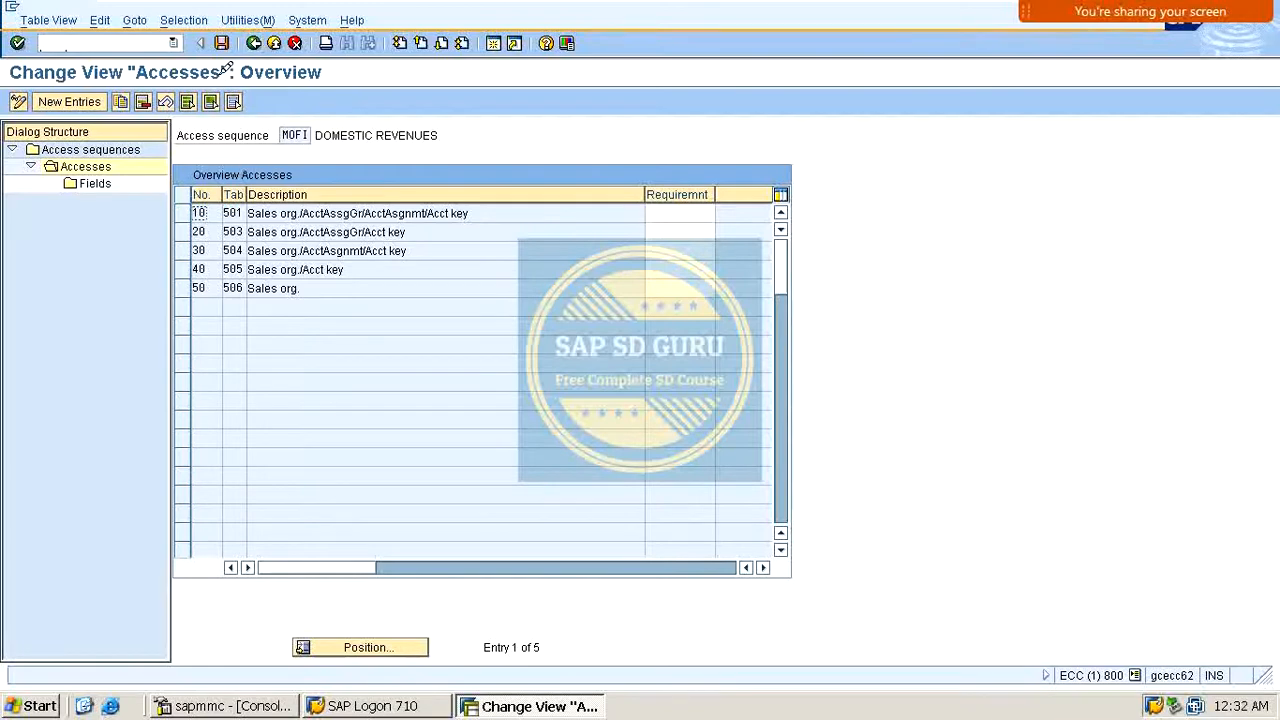
click(251, 43)
click(252, 44)
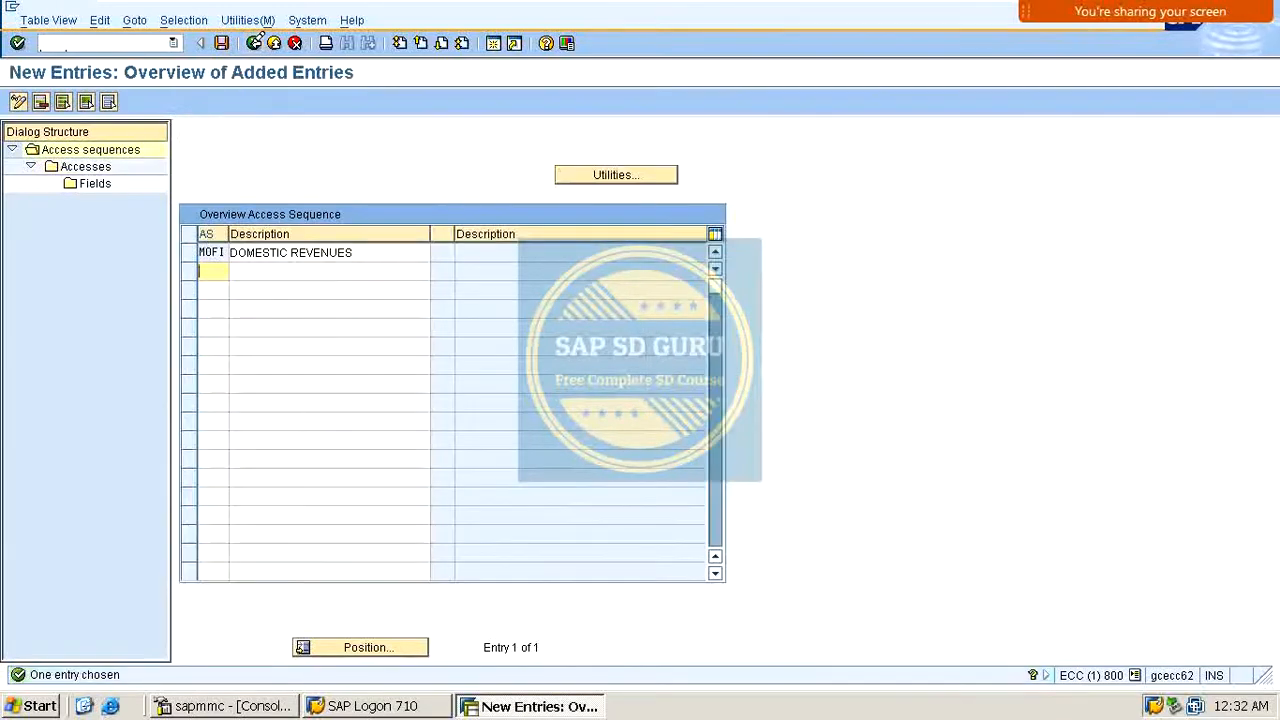
click(252, 44)
click(252, 44)
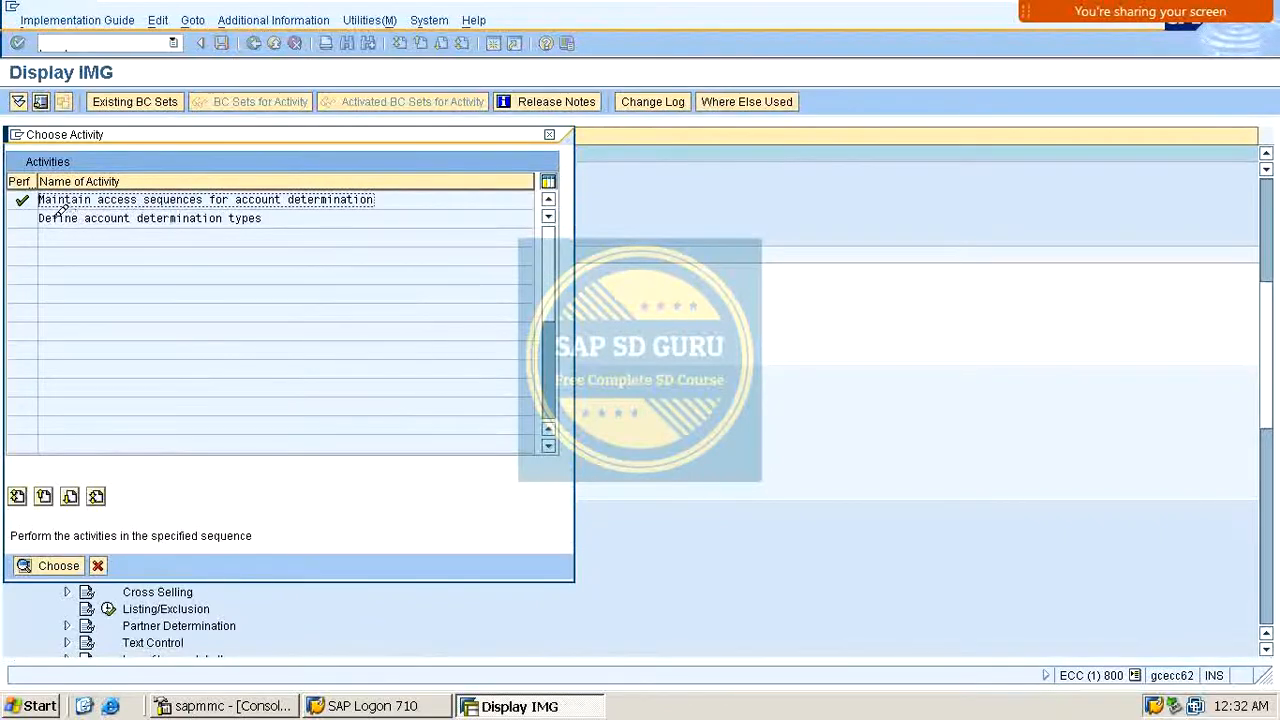
Step: Open Define account determination types and add a new condition type MOFI with access sequence MOFI
drag(52, 218, 304, 208)
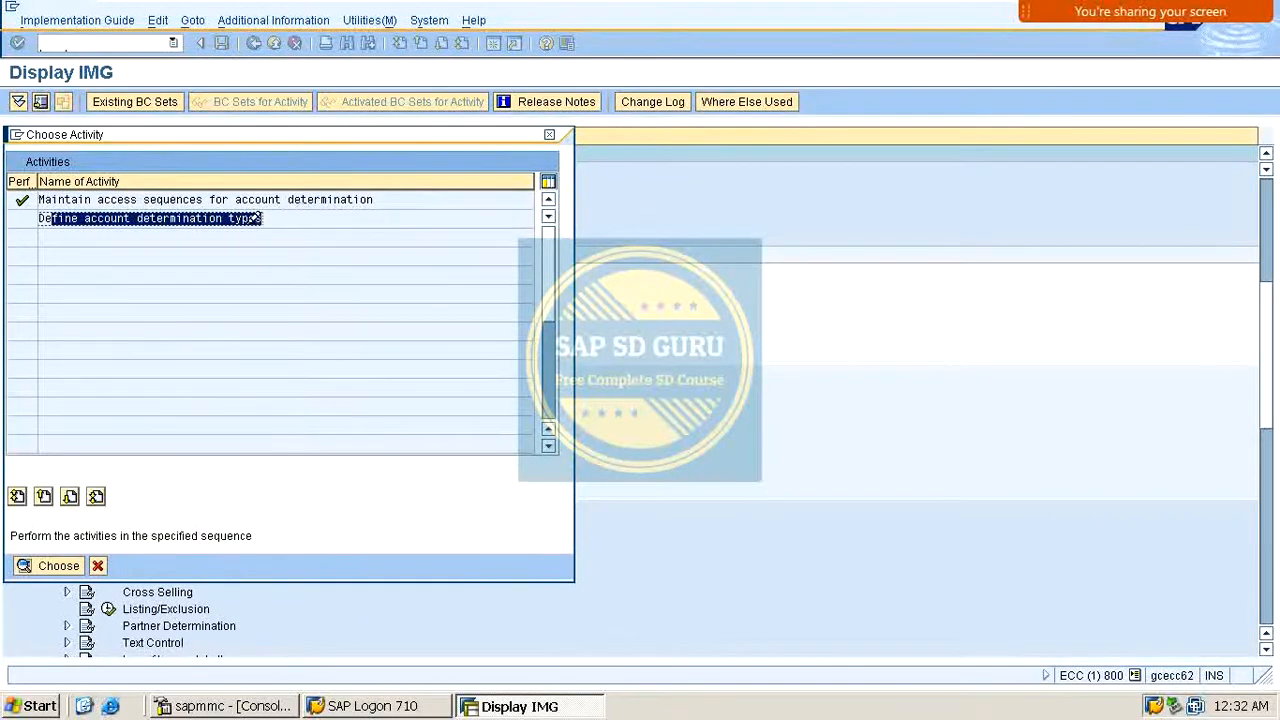
click(250, 219)
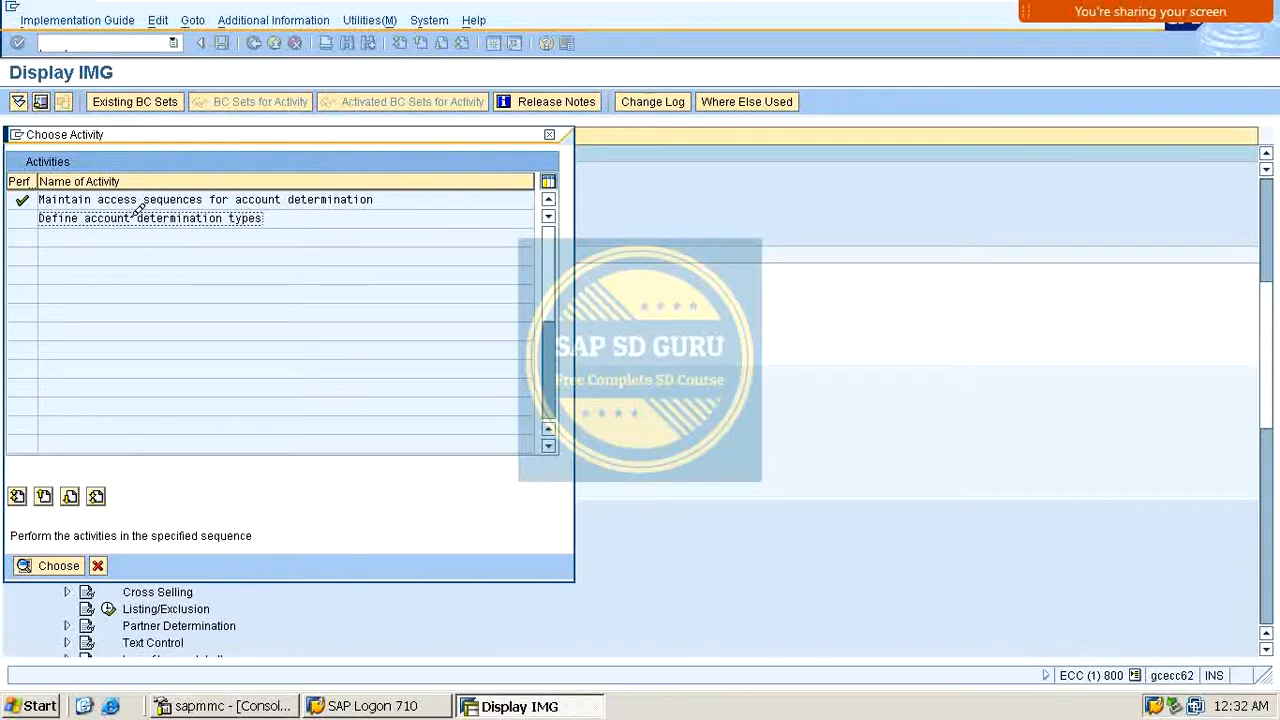
double_click(206, 217)
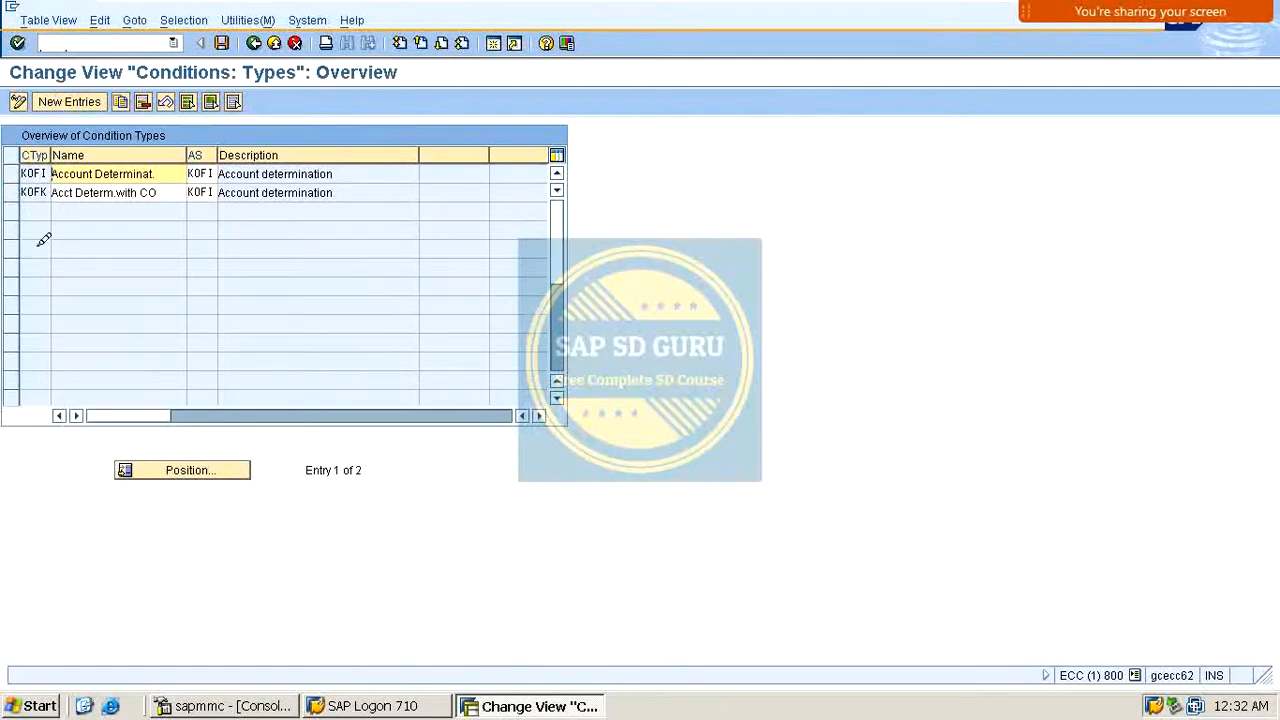
click(46, 173)
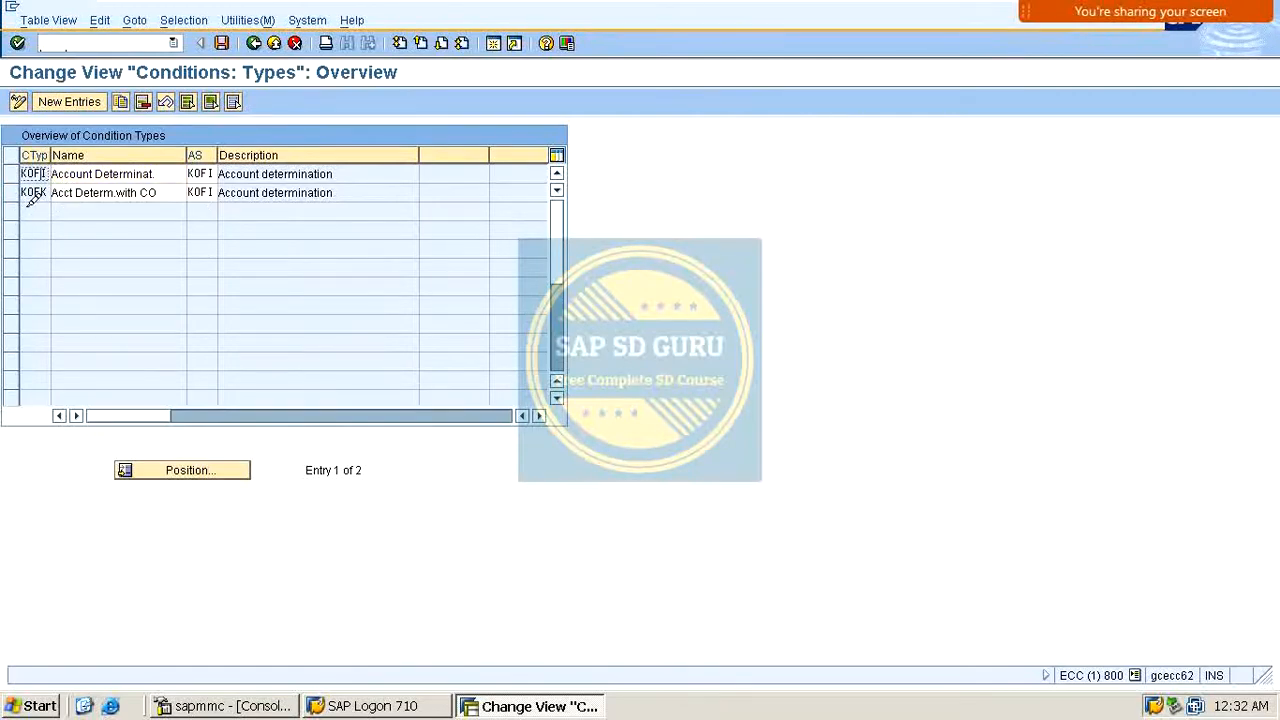
click(34, 192)
click(73, 92)
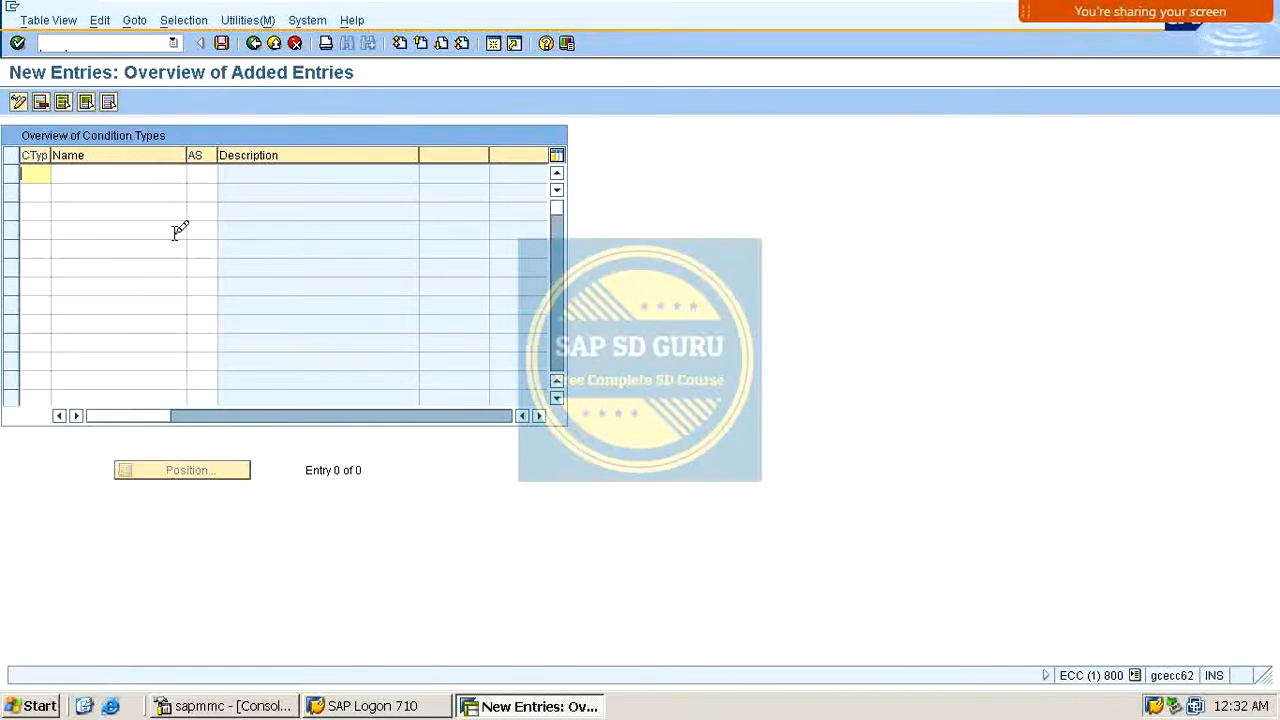
text(MOFI)
key(Tab)
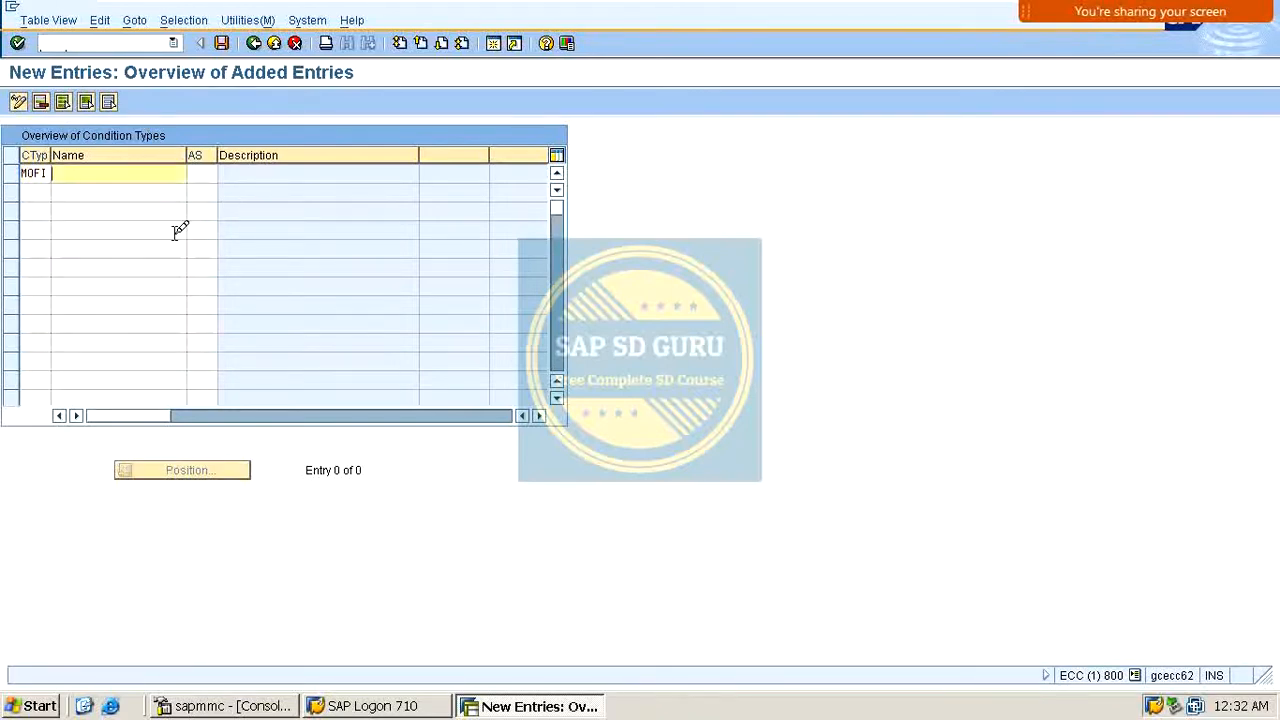
key(Tab)
text(M)
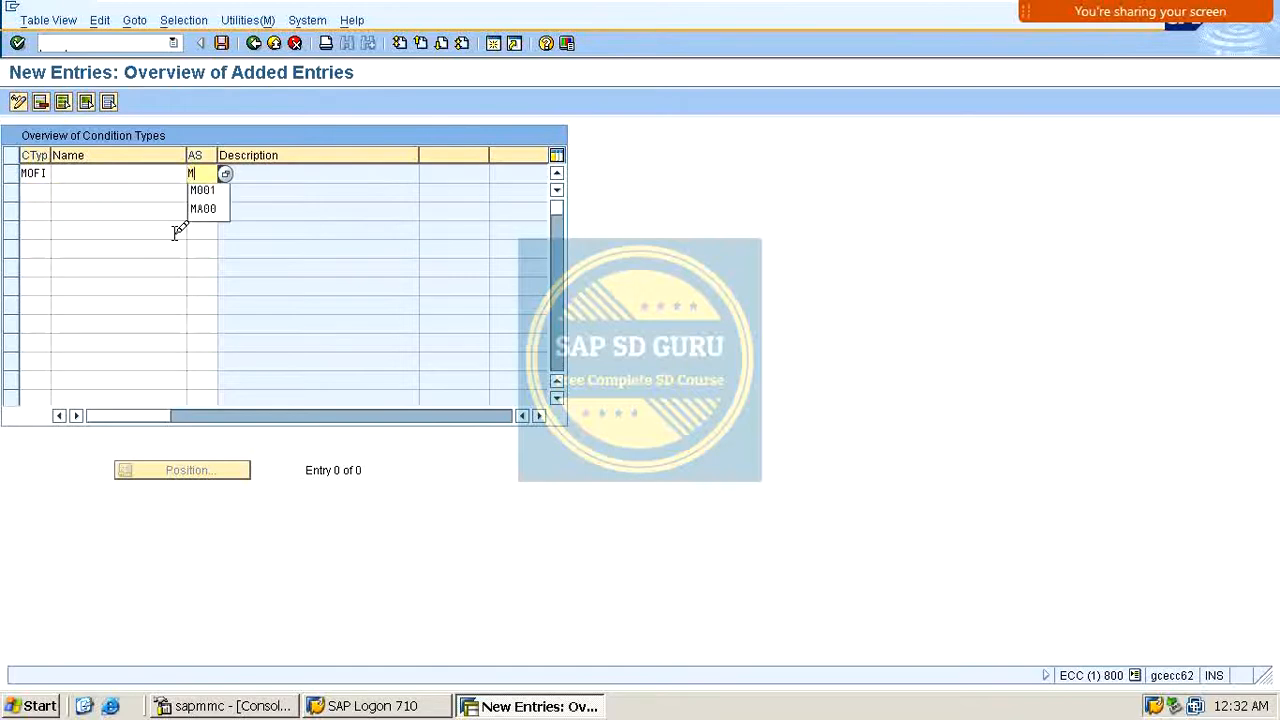
text(OFI)
key(Return)
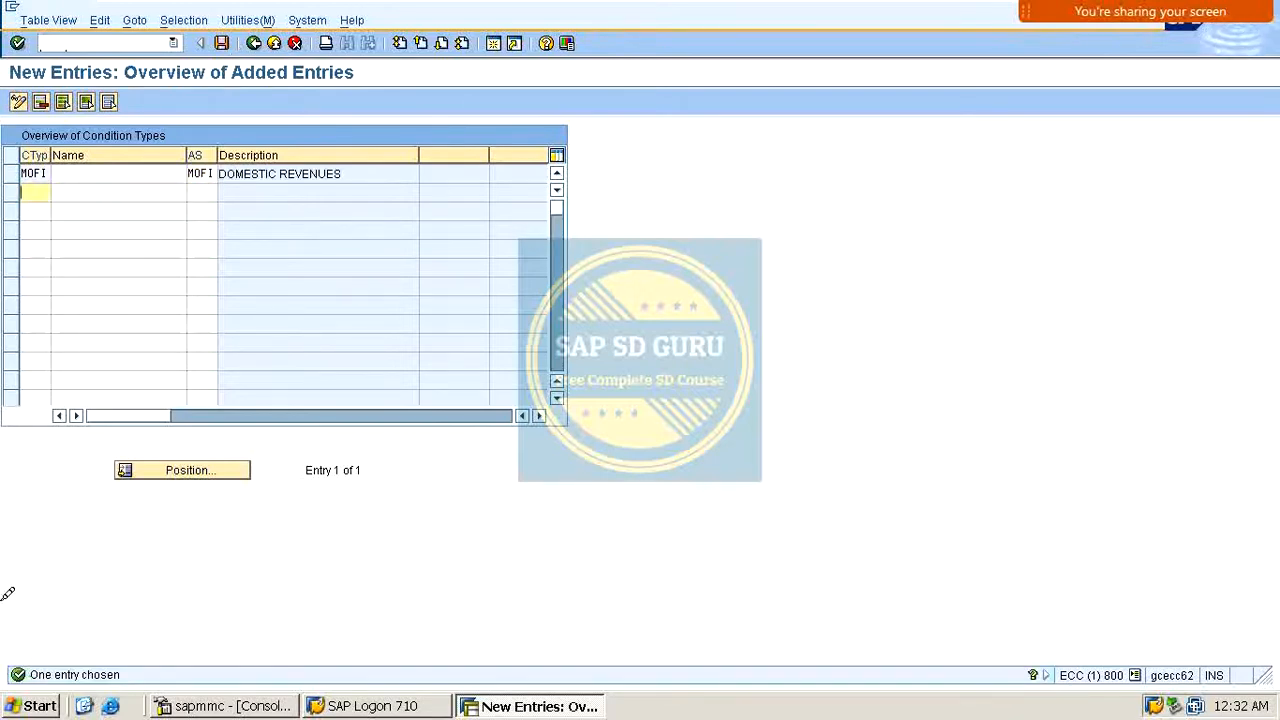
Step: Name condition type MOFI REVENUE ACCOUNTS and save it under the customizing request
click(153, 173)
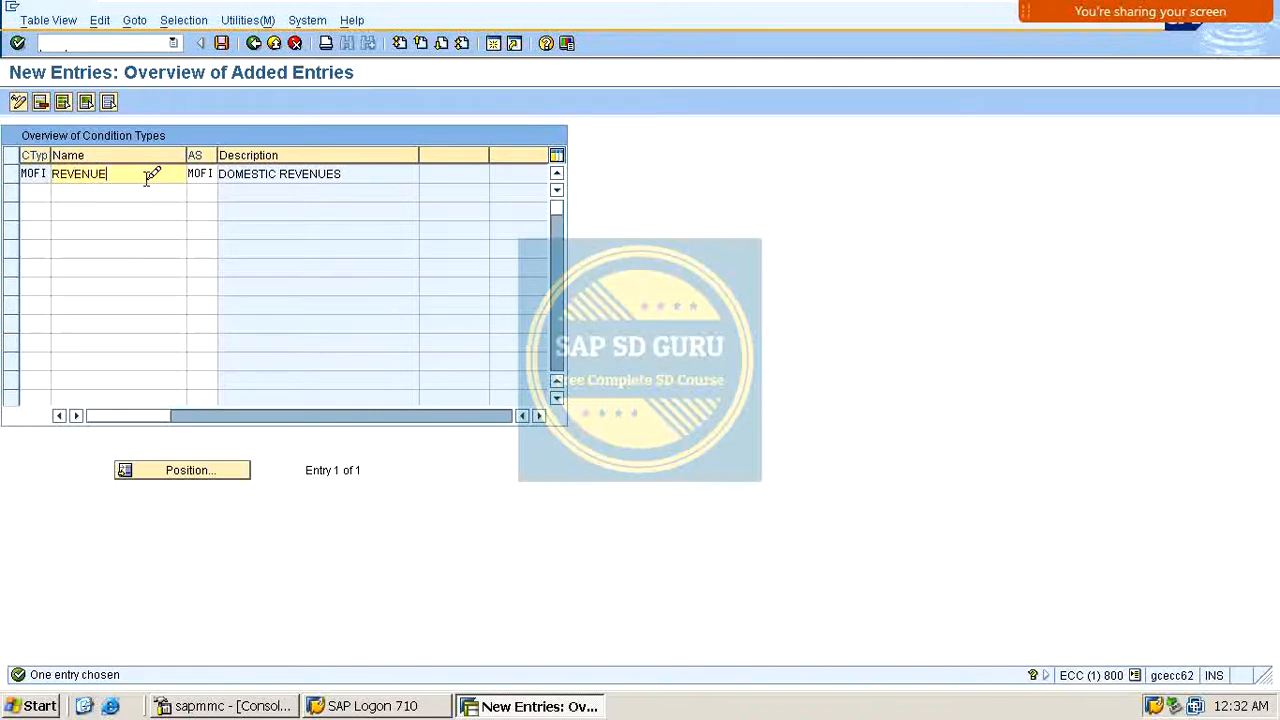
text(REVENUE ACCOUNTS)
key(Return)
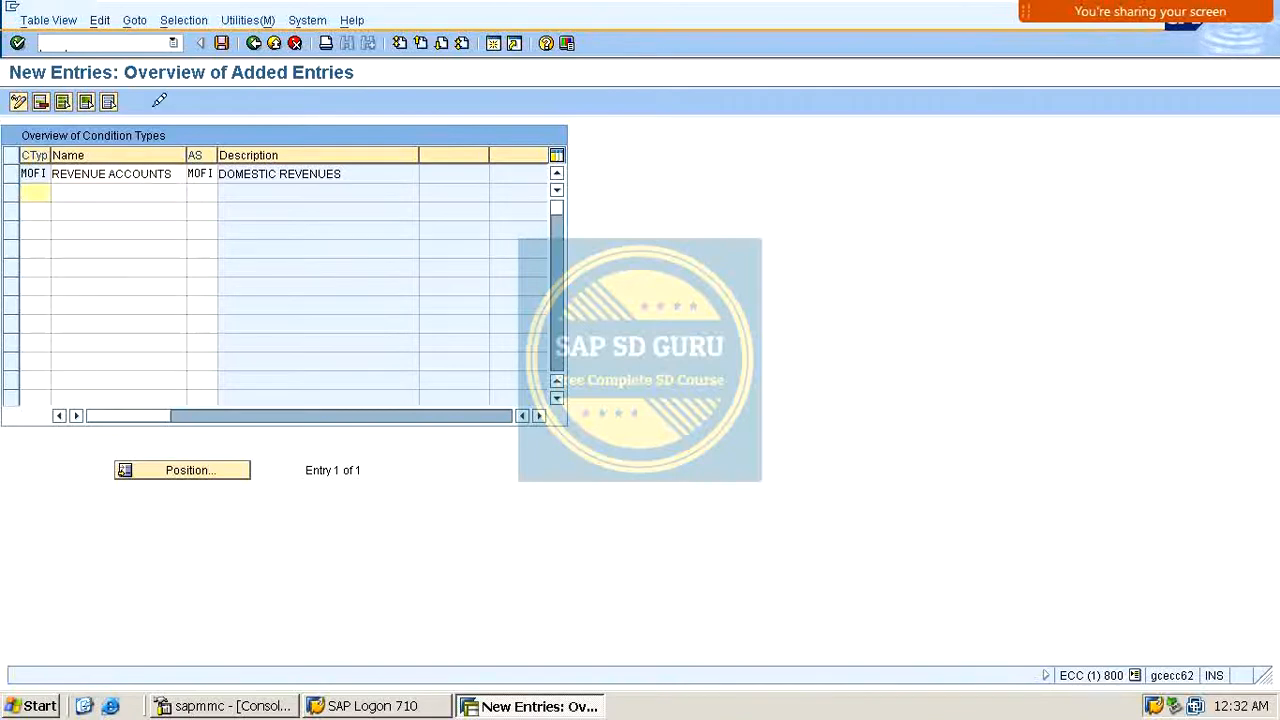
click(221, 43)
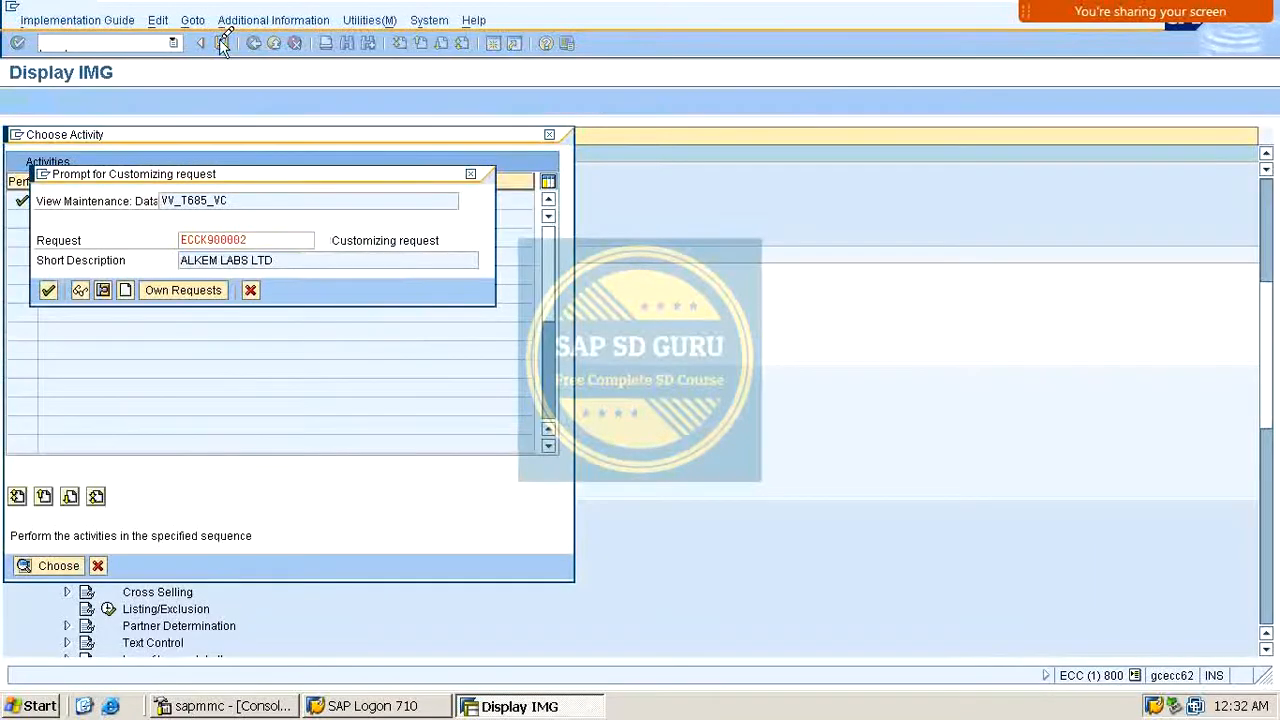
key(Return)
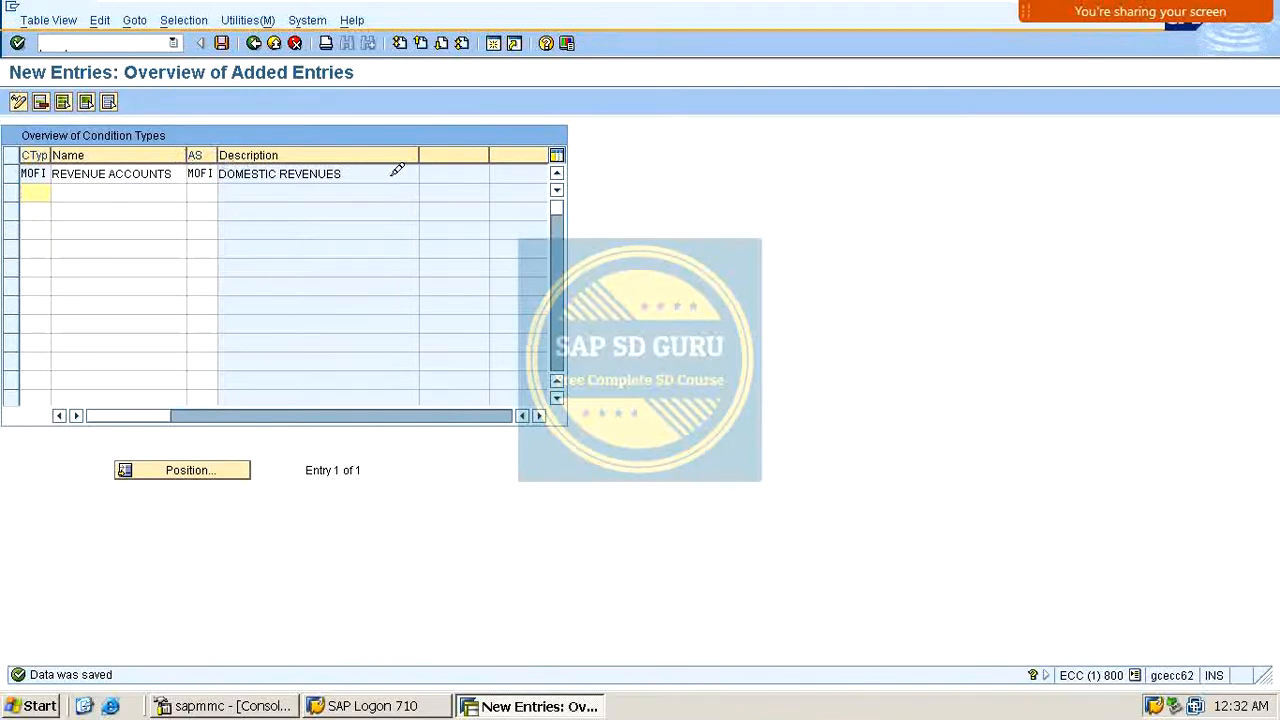
Step: Return to the condition types overview and review the listed account determination types
drag(379, 174, 7, 158)
click(221, 43)
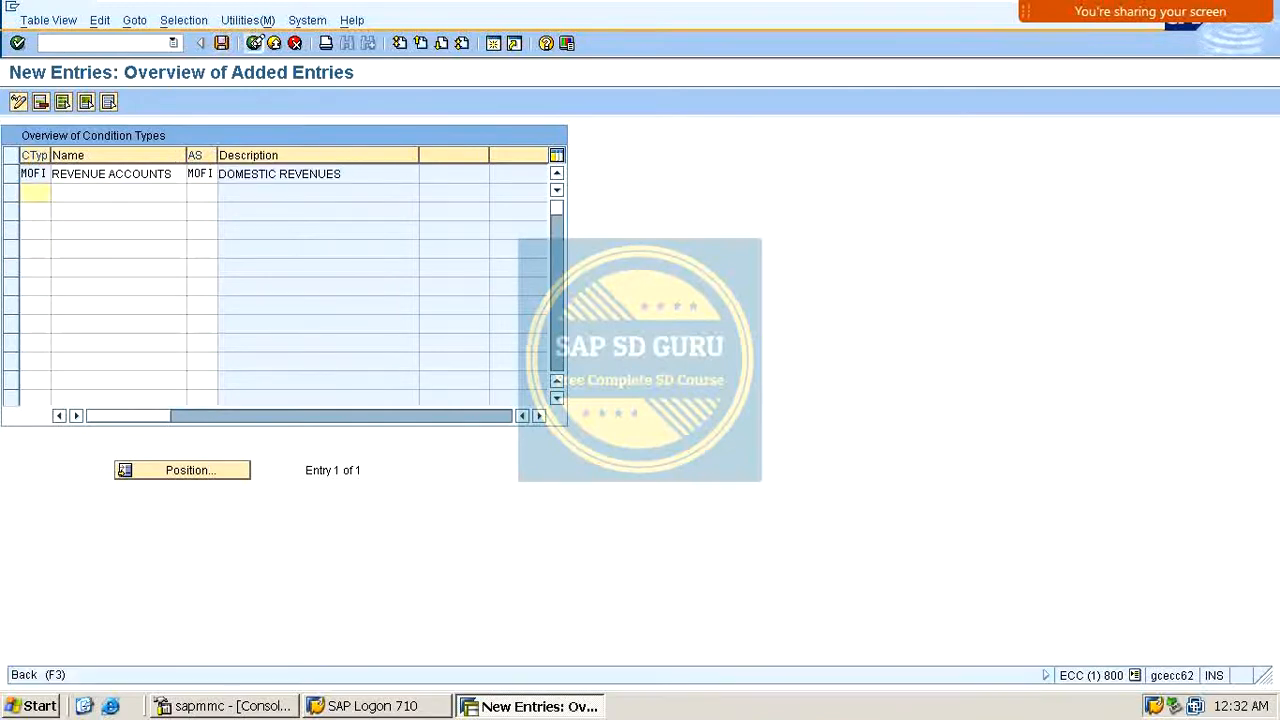
click(255, 44)
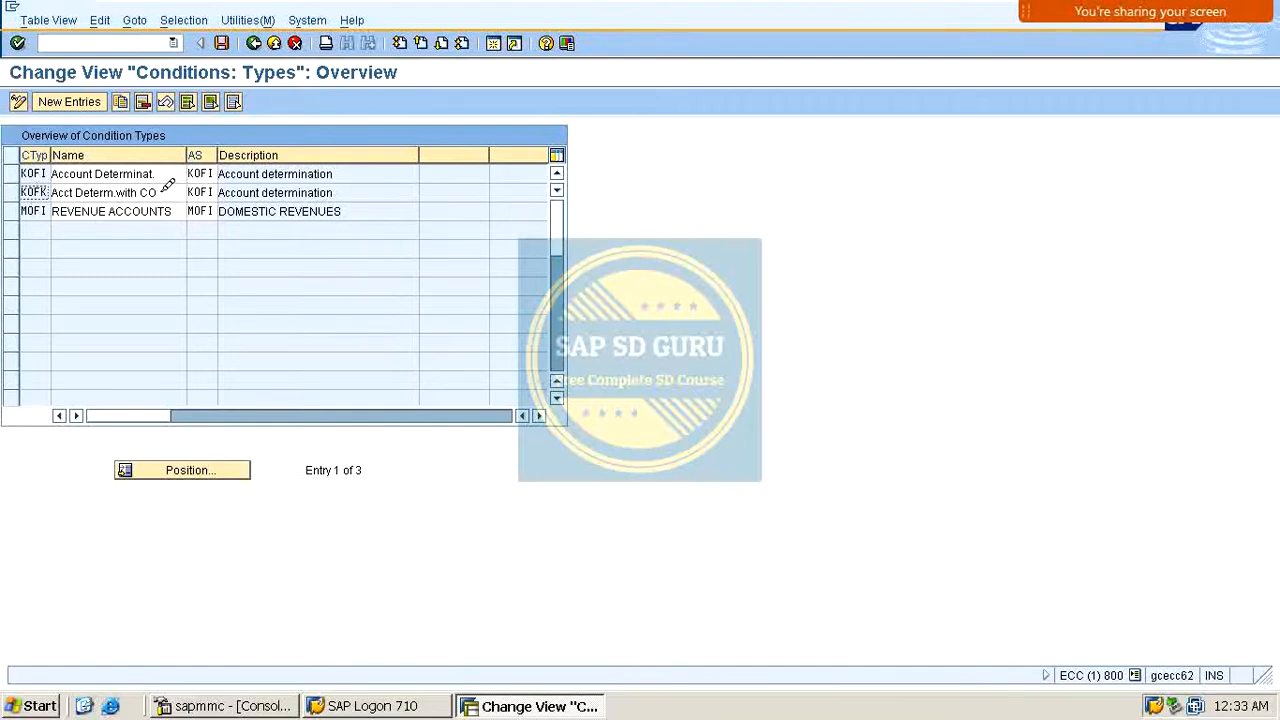
drag(167, 186, 70, 192)
click(125, 192)
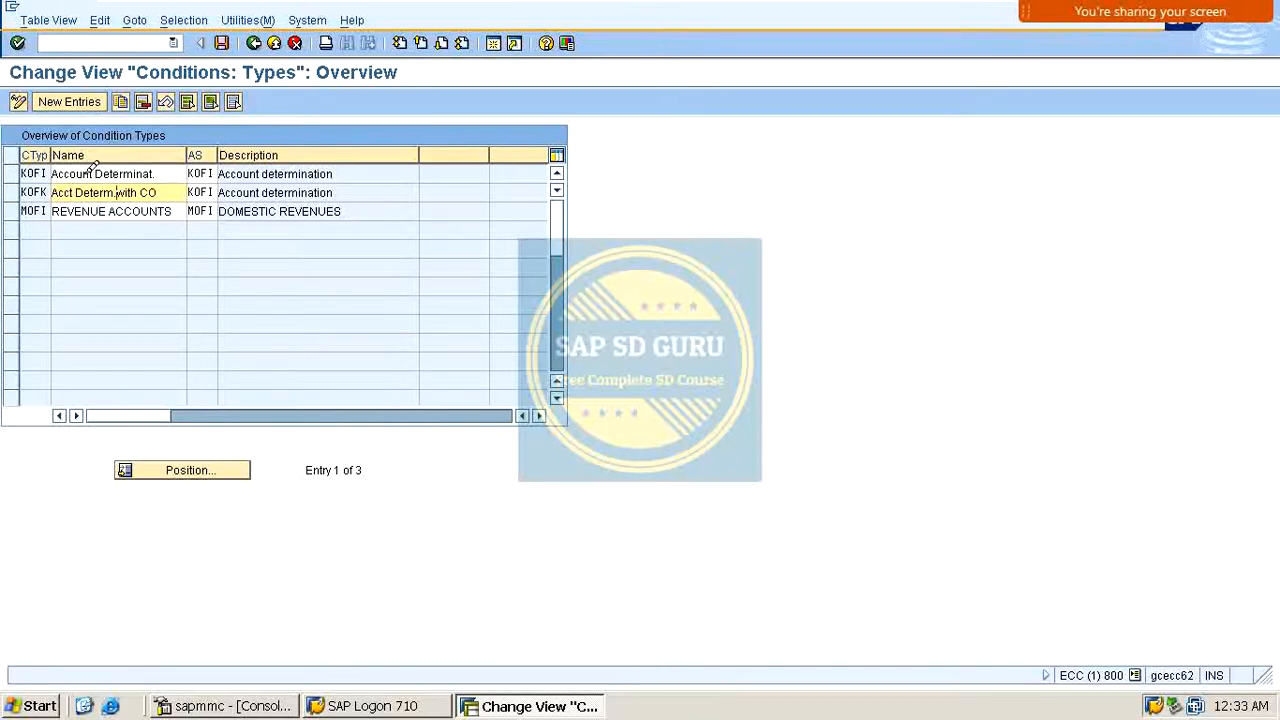
Step: Leave the condition types overview and close the activity chooser to return to the Revenue Account Determination structure
click(18, 191)
click(18, 191)
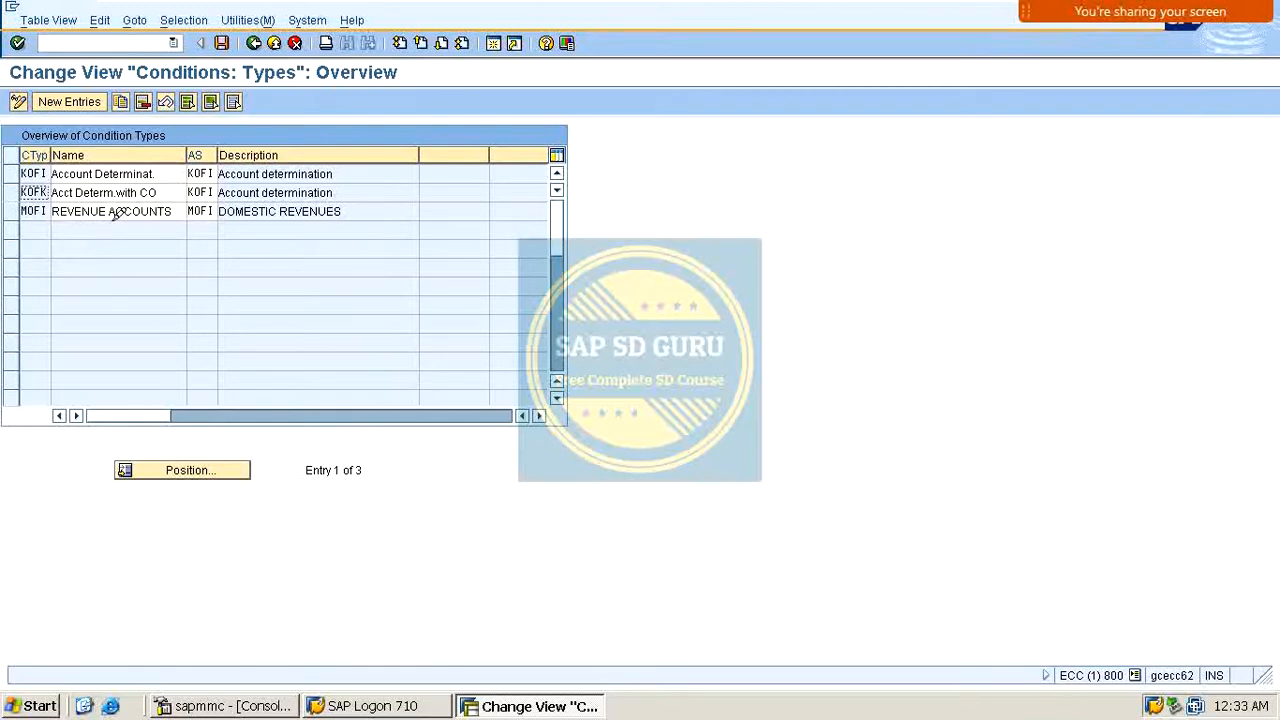
drag(60, 210, 168, 200)
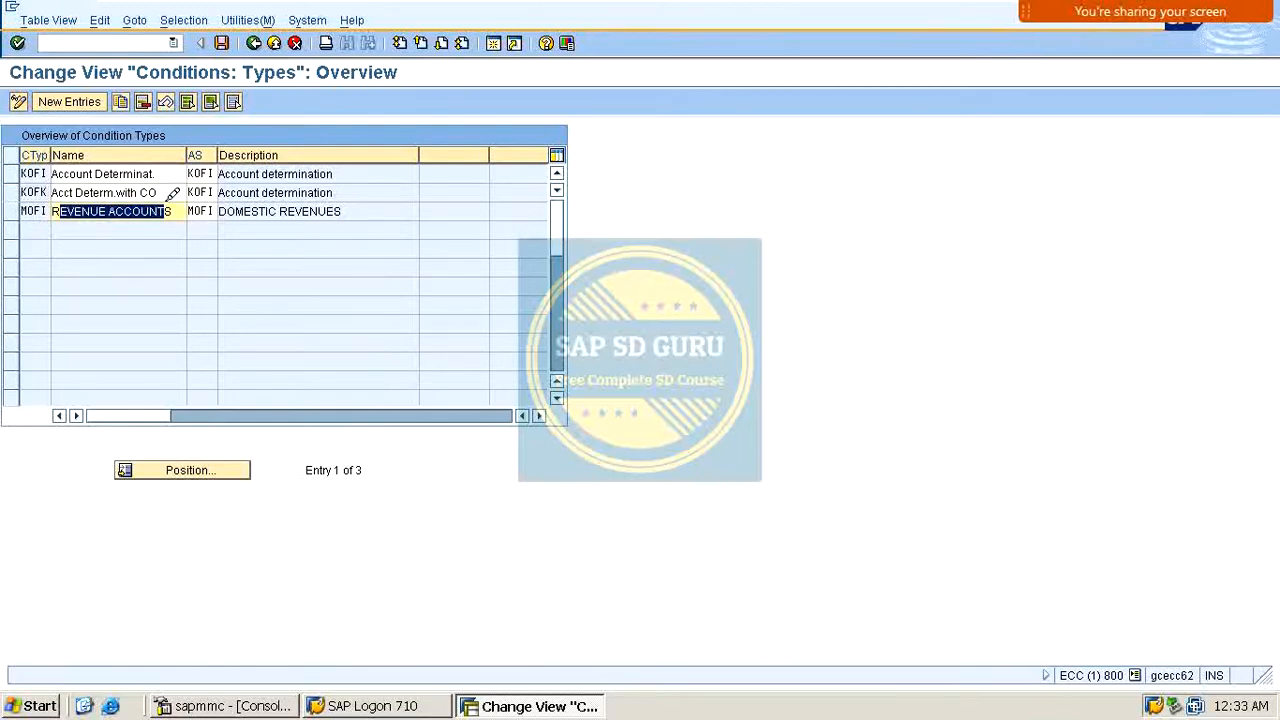
click(31, 212)
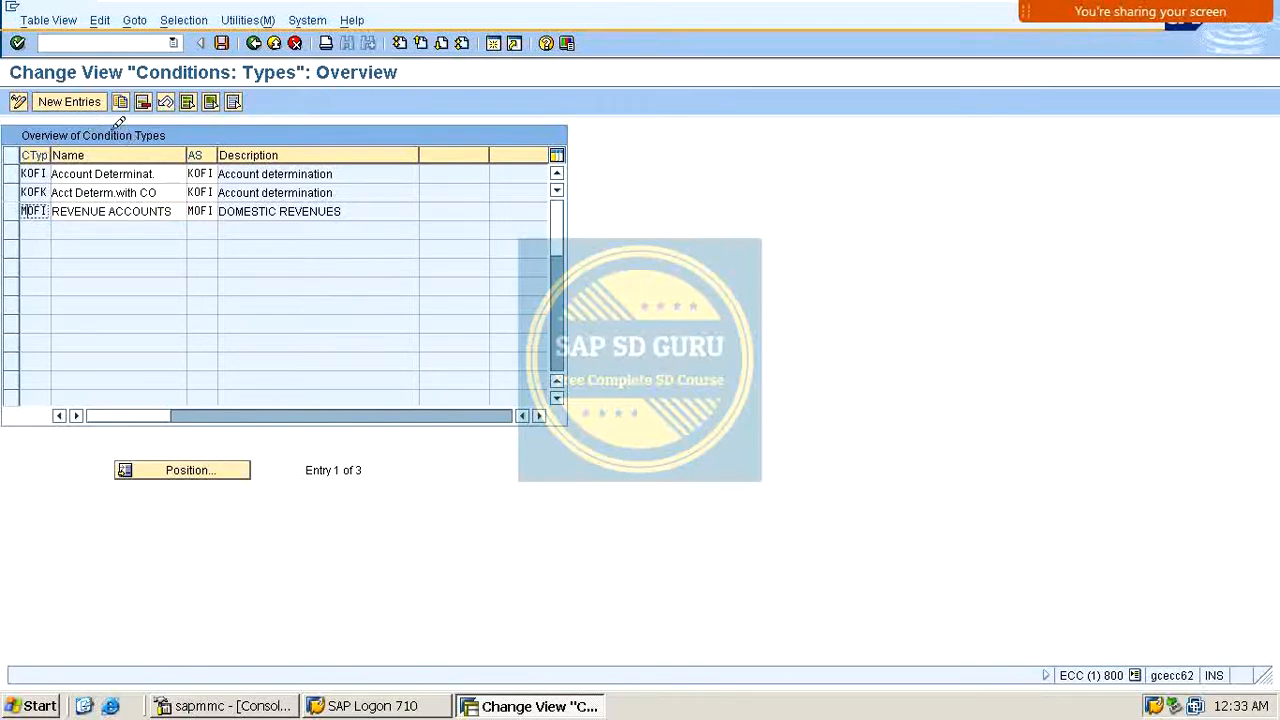
double_click(33, 212)
click(221, 42)
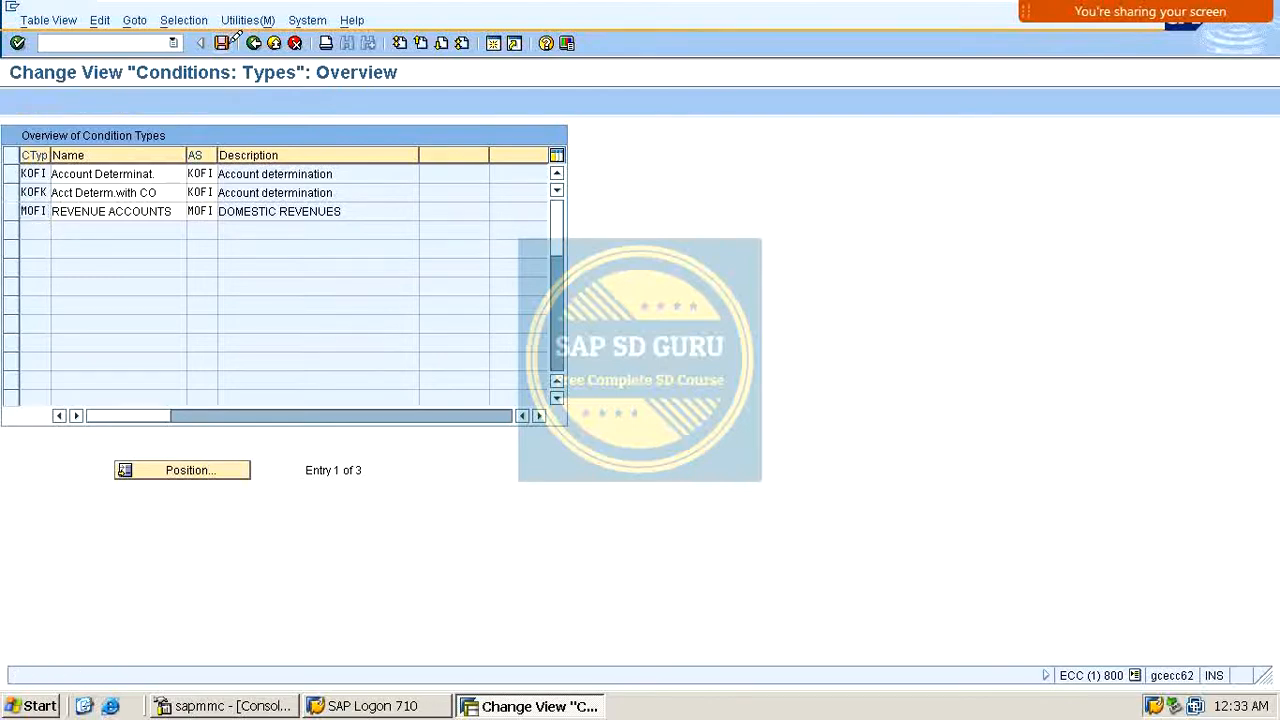
click(270, 43)
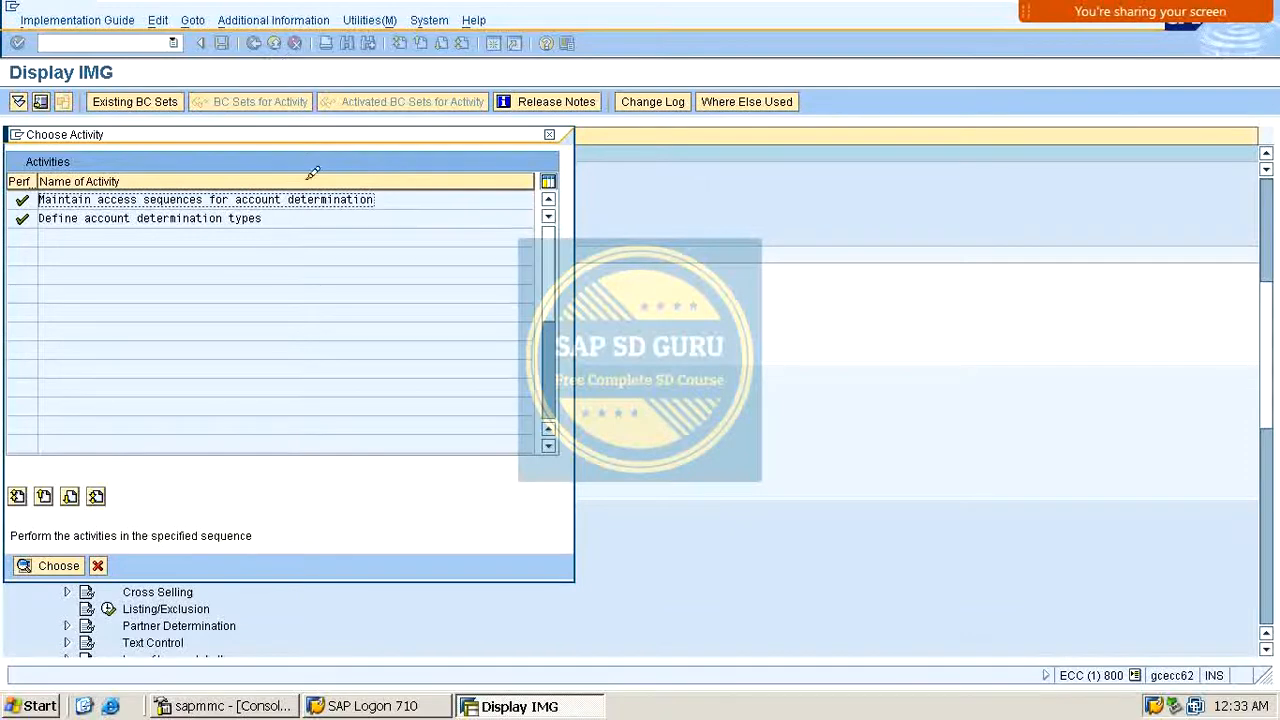
click(549, 134)
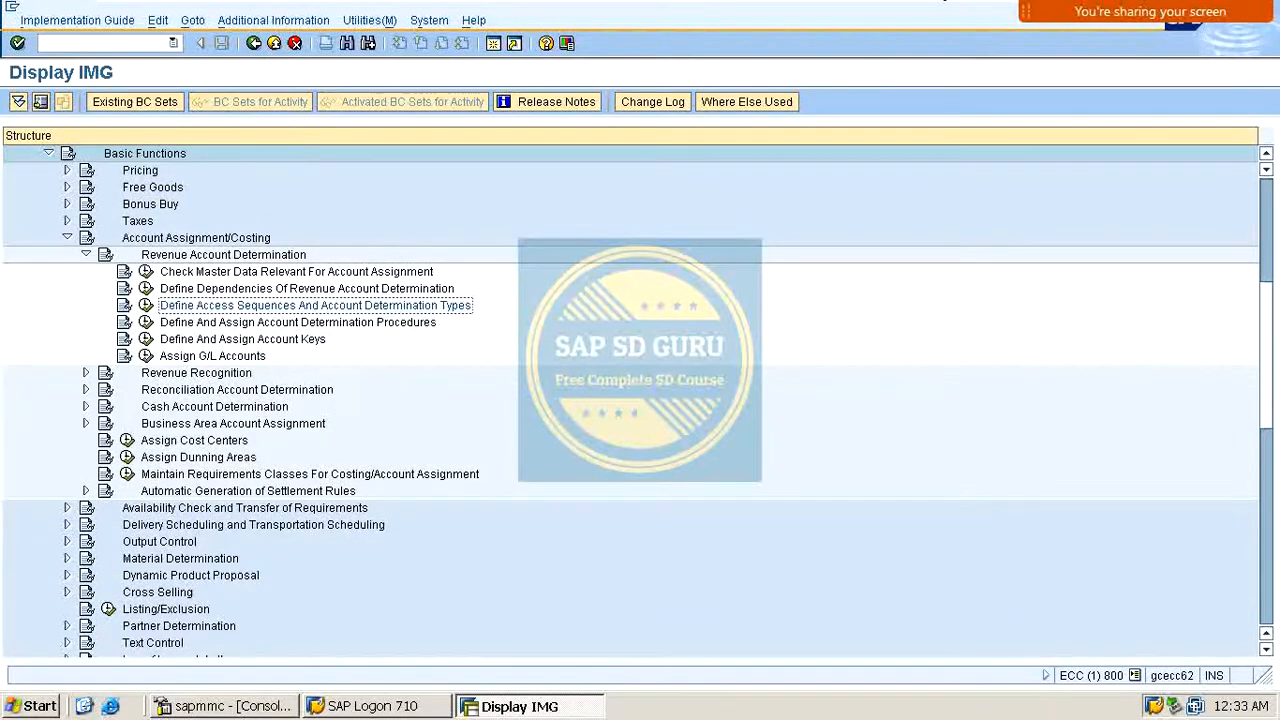
scroll(471, 400, down, 3)
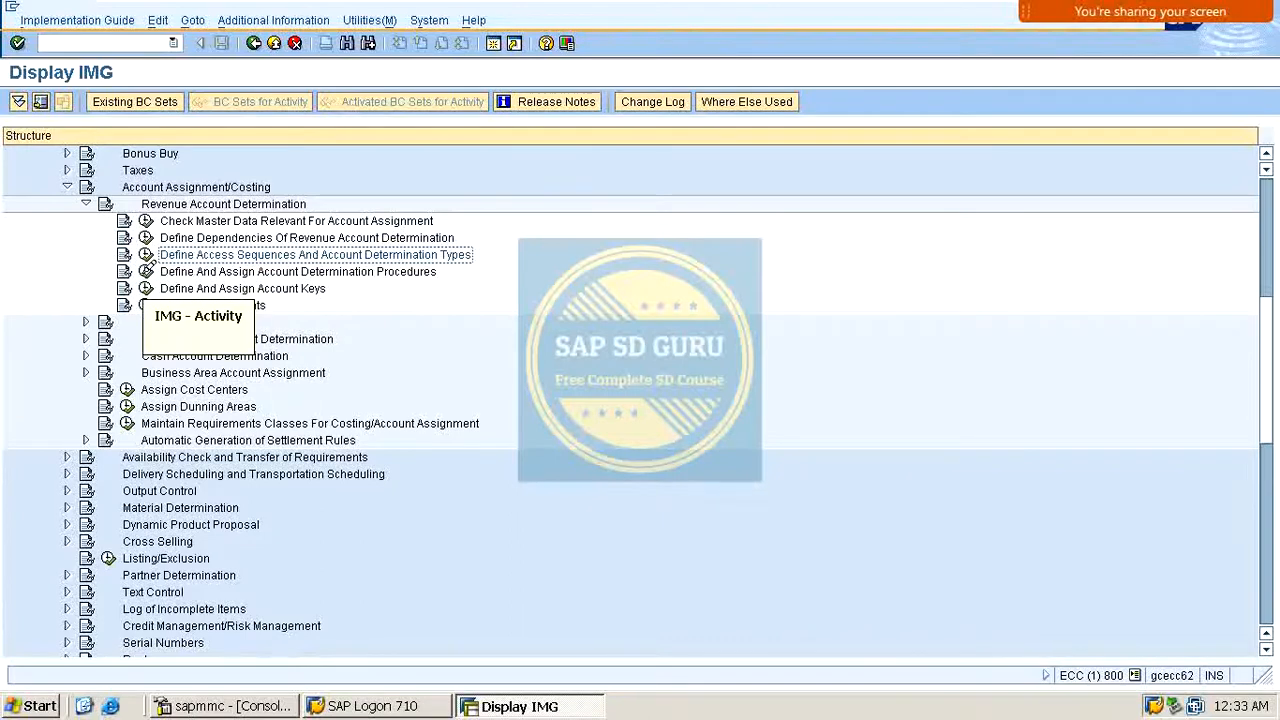
Step: Open Define account determination procedure and create procedure MOFI00 described REVENUE ACCOUNT DETERMINA
click(146, 271)
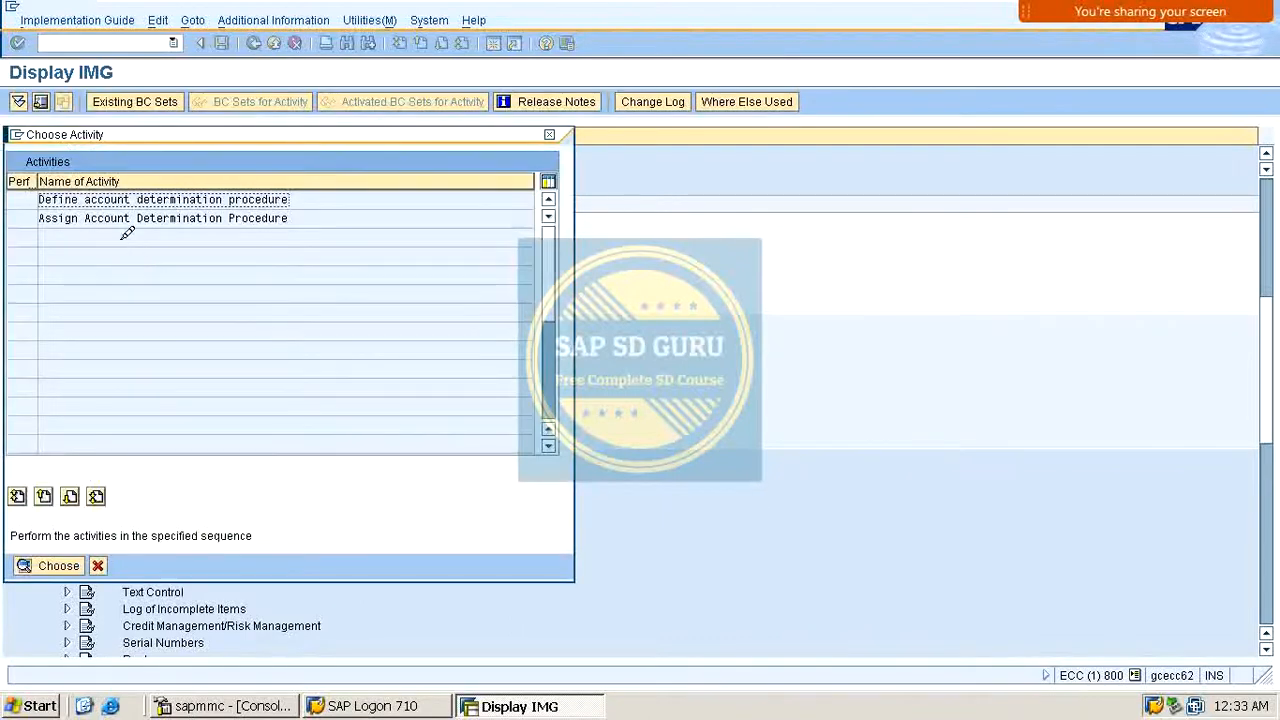
double_click(172, 199)
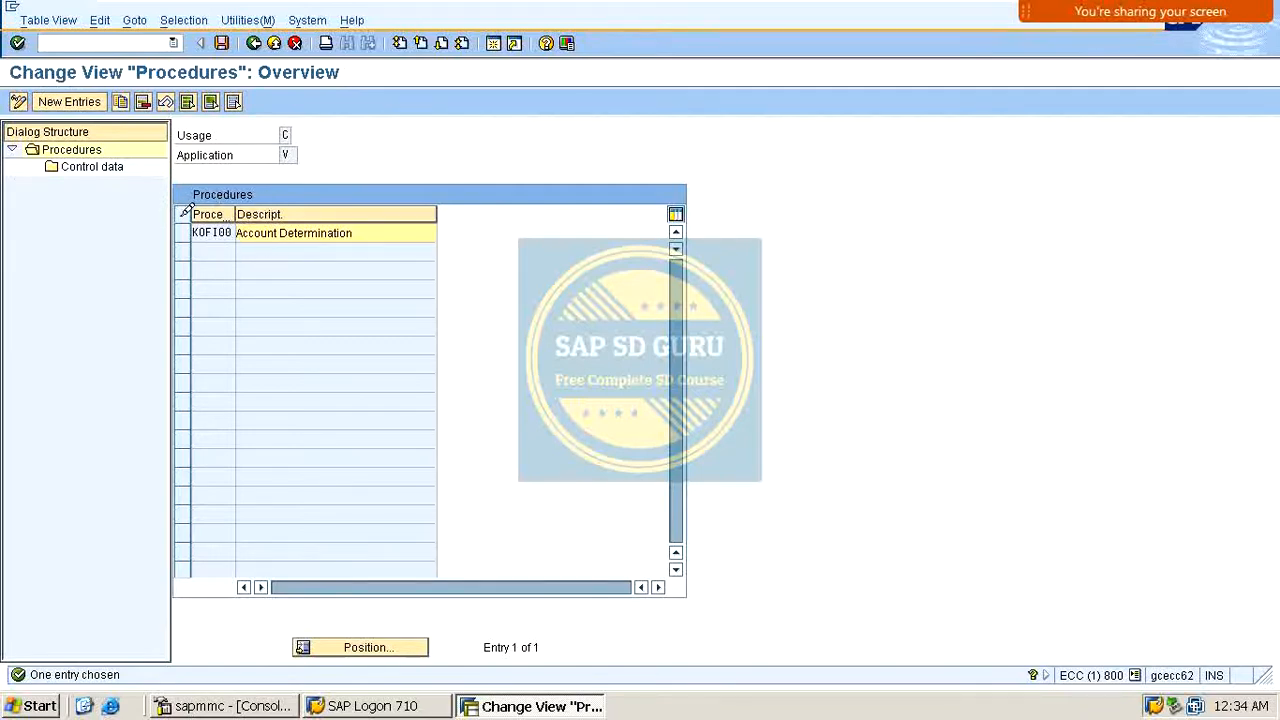
click(184, 214)
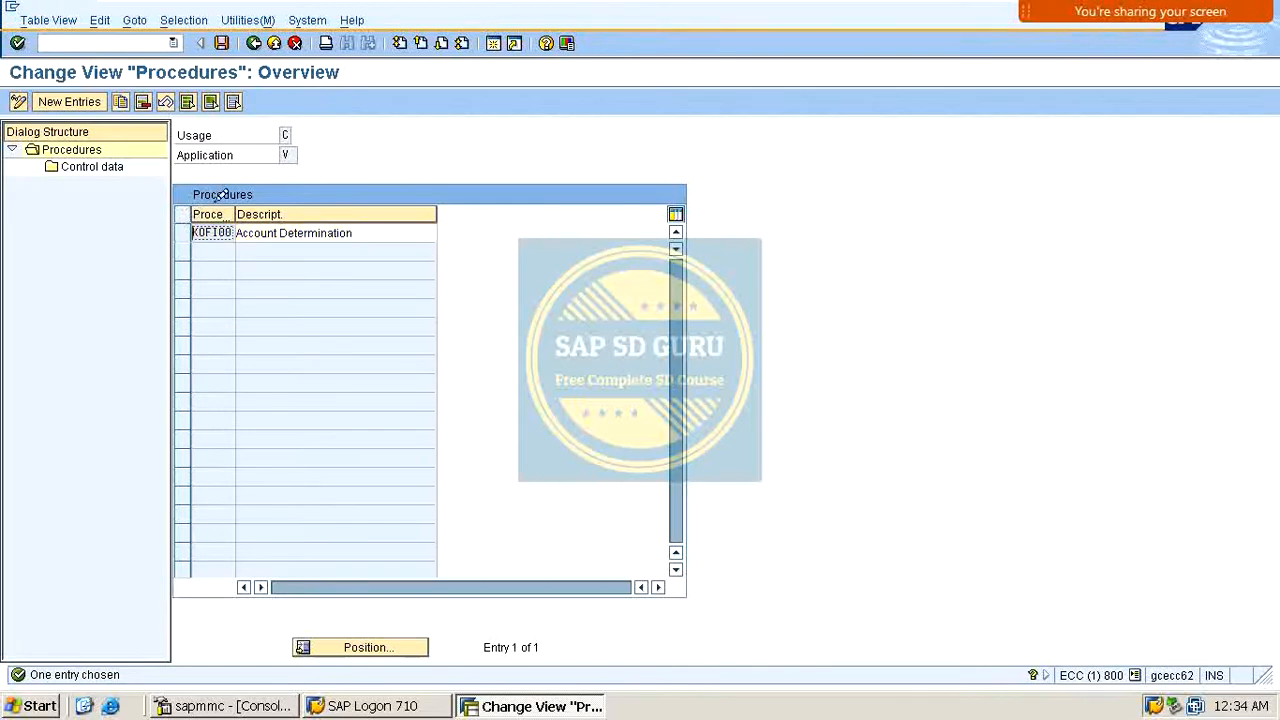
click(78, 101)
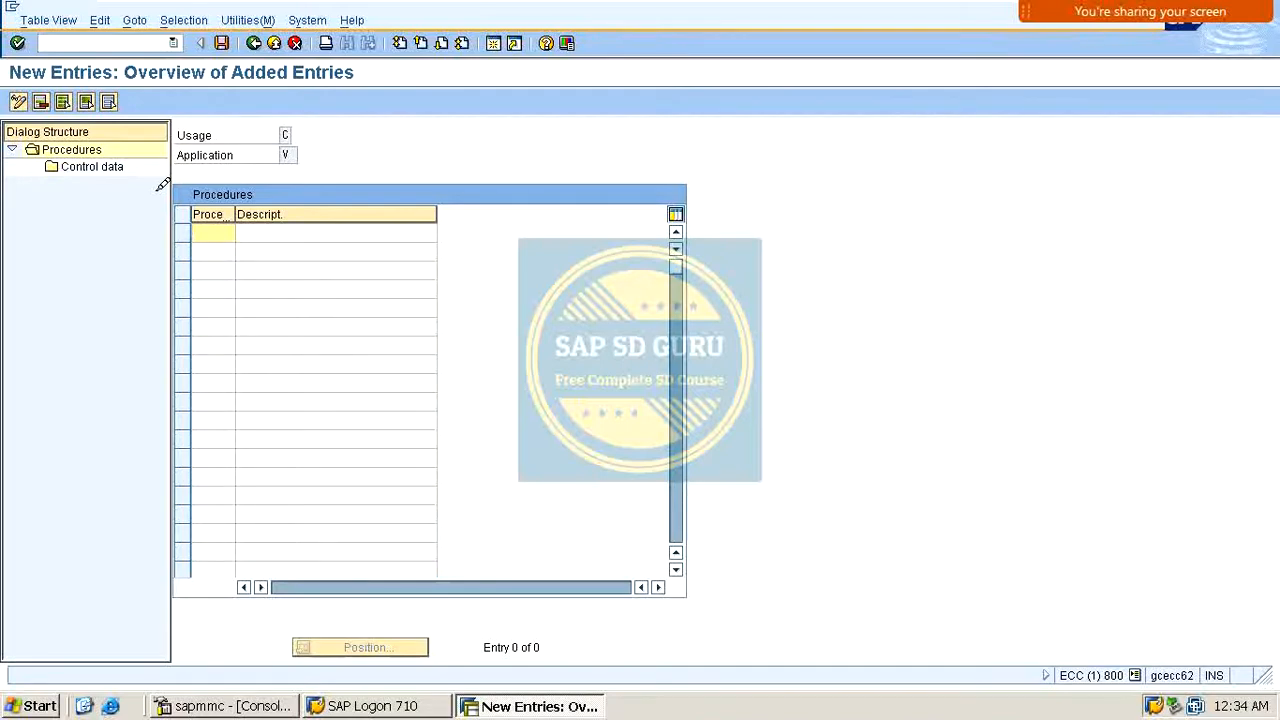
text(MOFI00)
key(Tab)
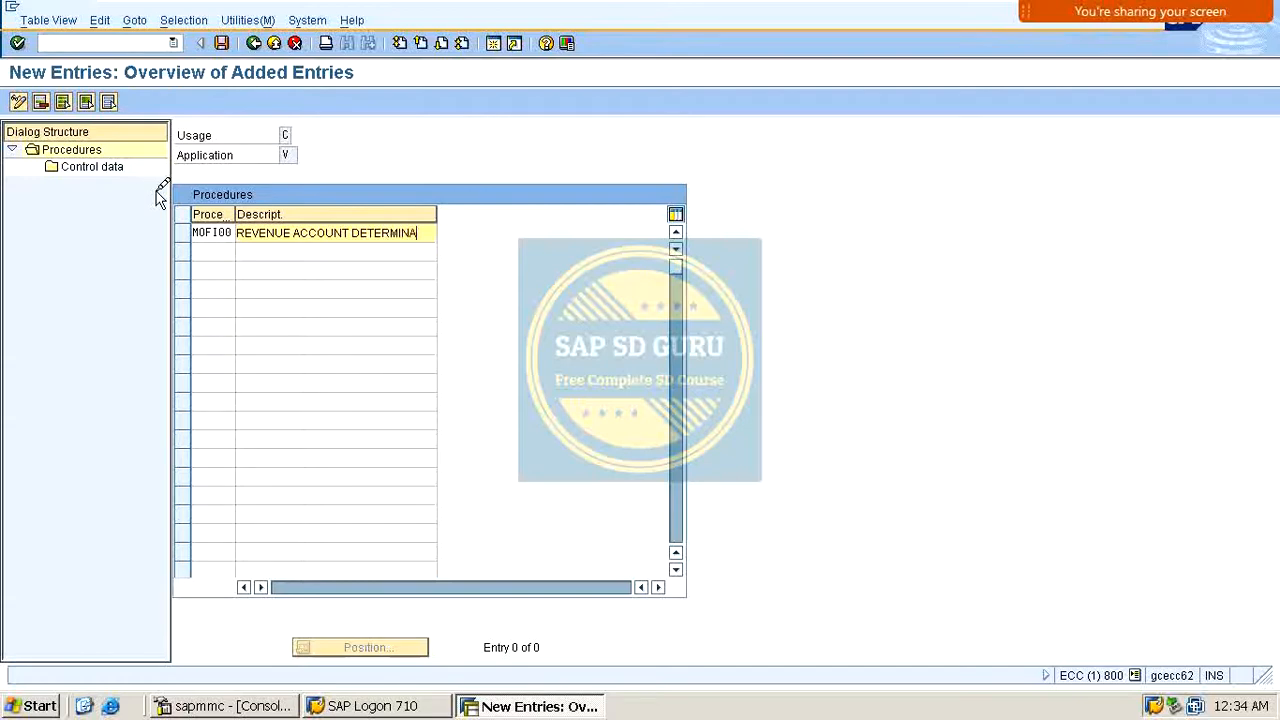
key(Return)
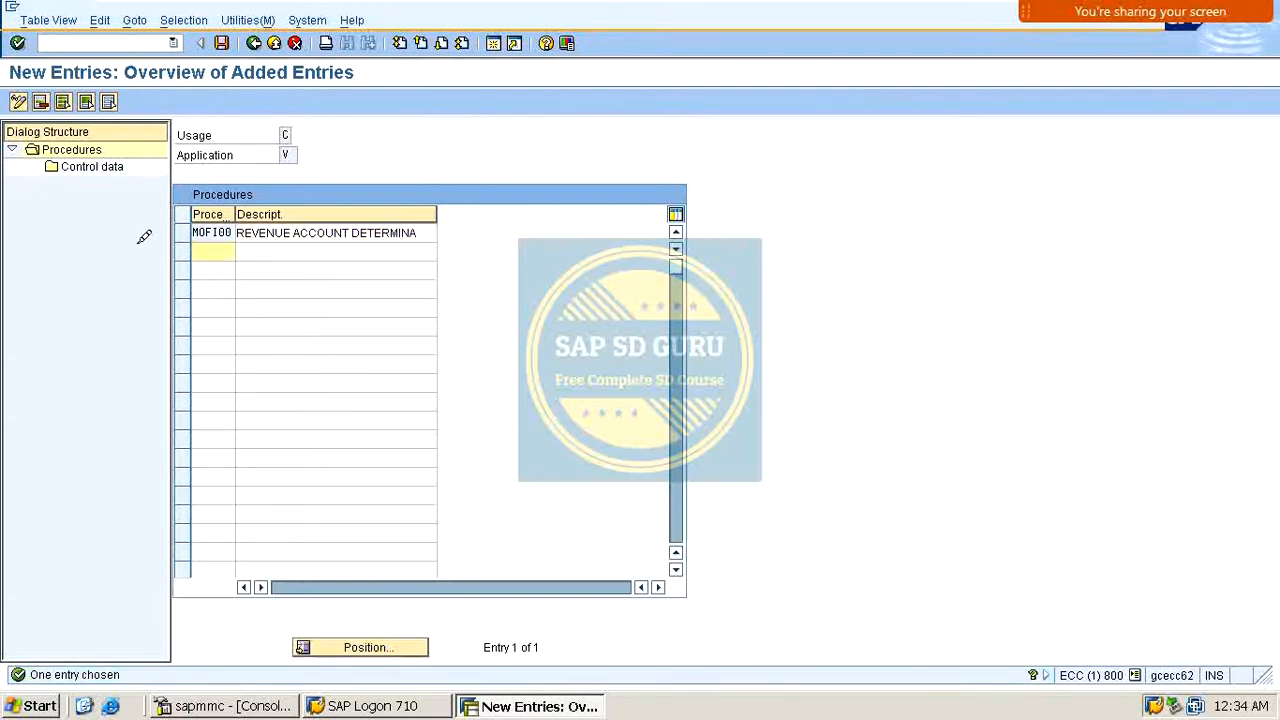
Step: Open the control data of procedure MOFI00 and add step 10 with condition type MOFI
click(183, 232)
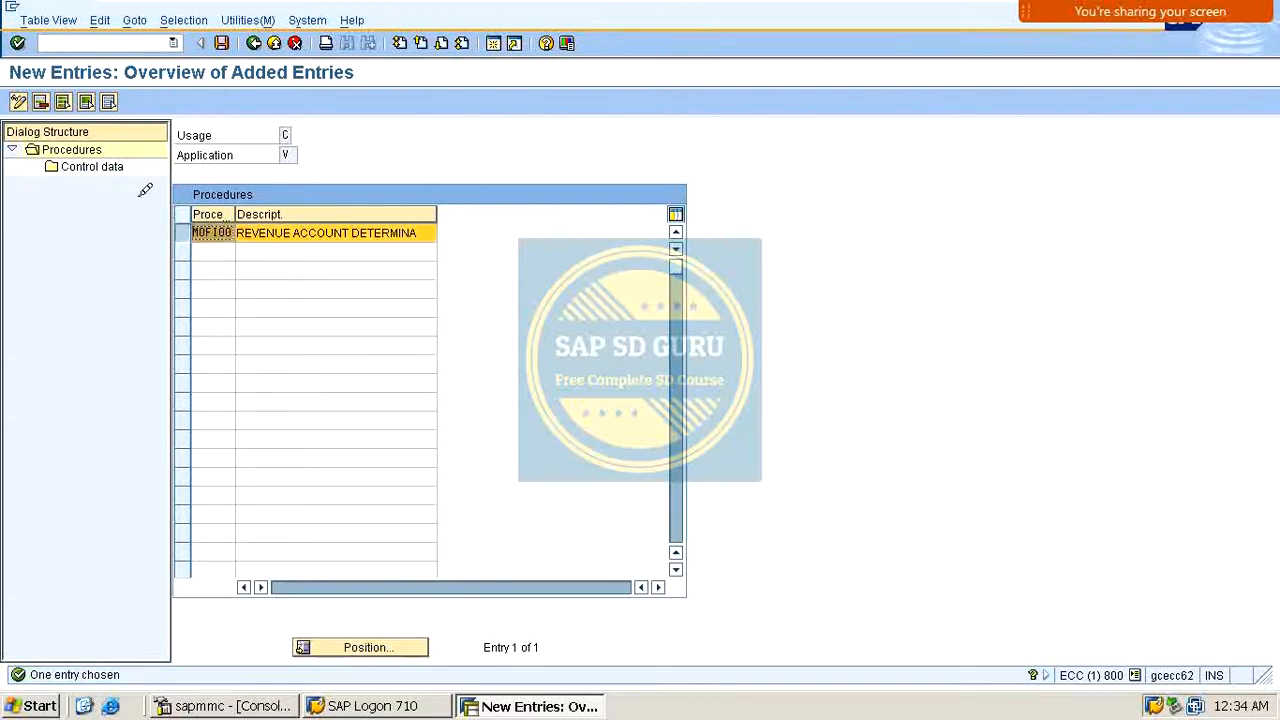
double_click(92, 164)
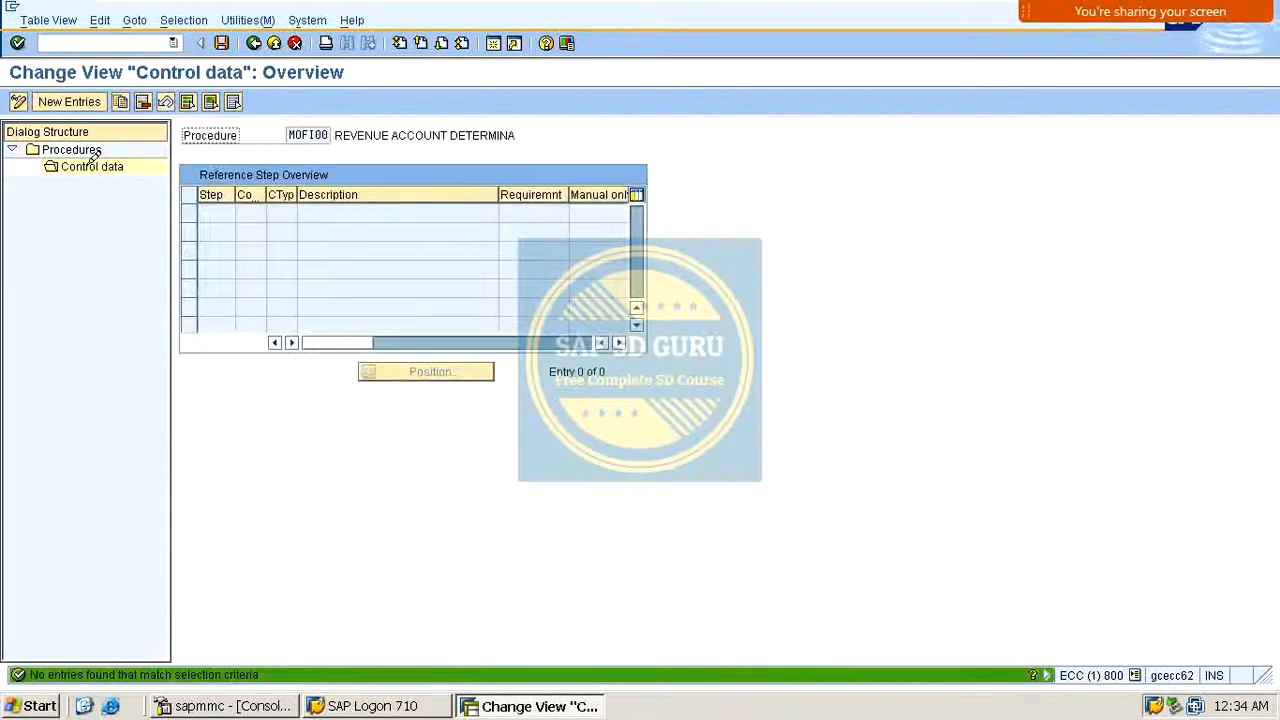
click(89, 95)
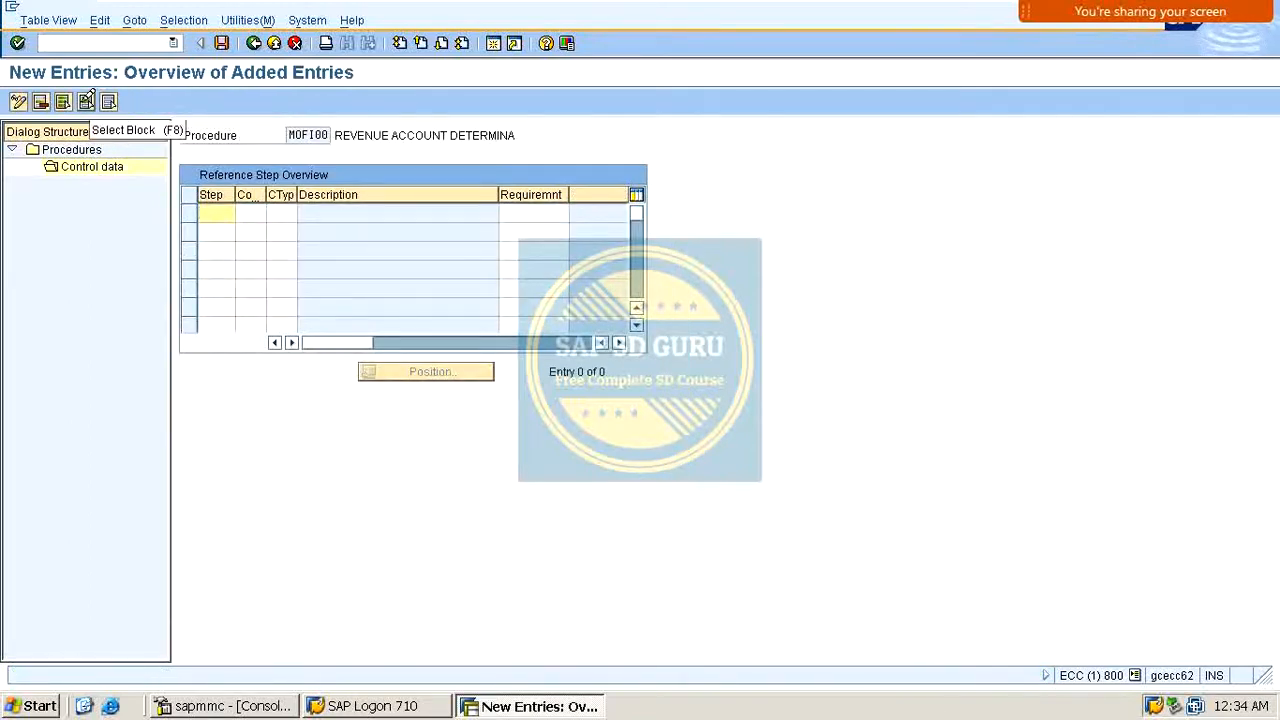
text(10)
key(Tab)
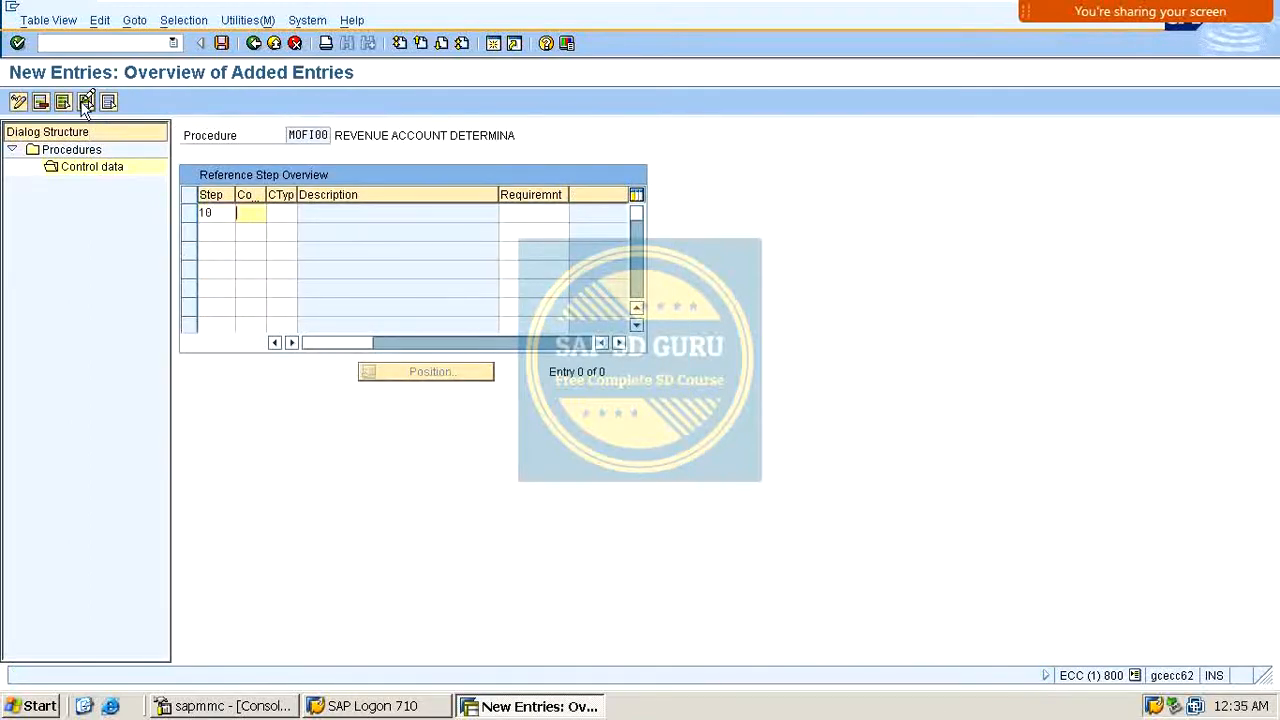
key(Tab)
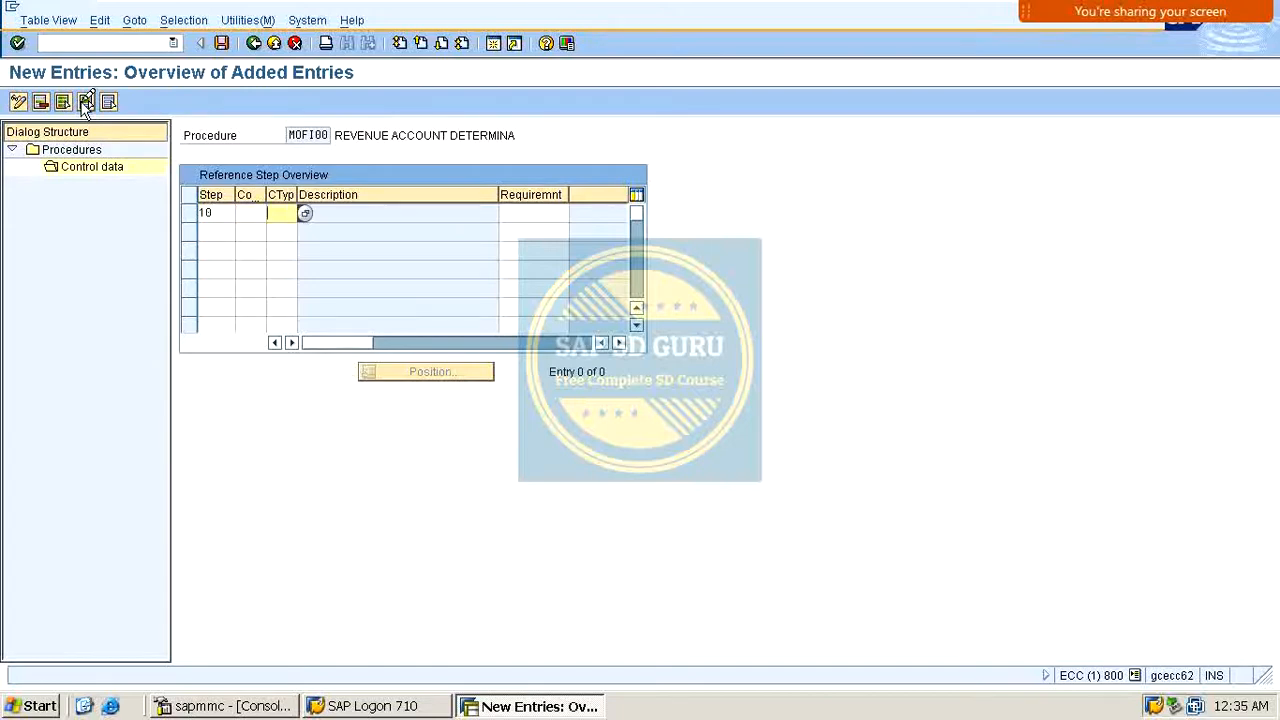
text(MOFI)
key(Return)
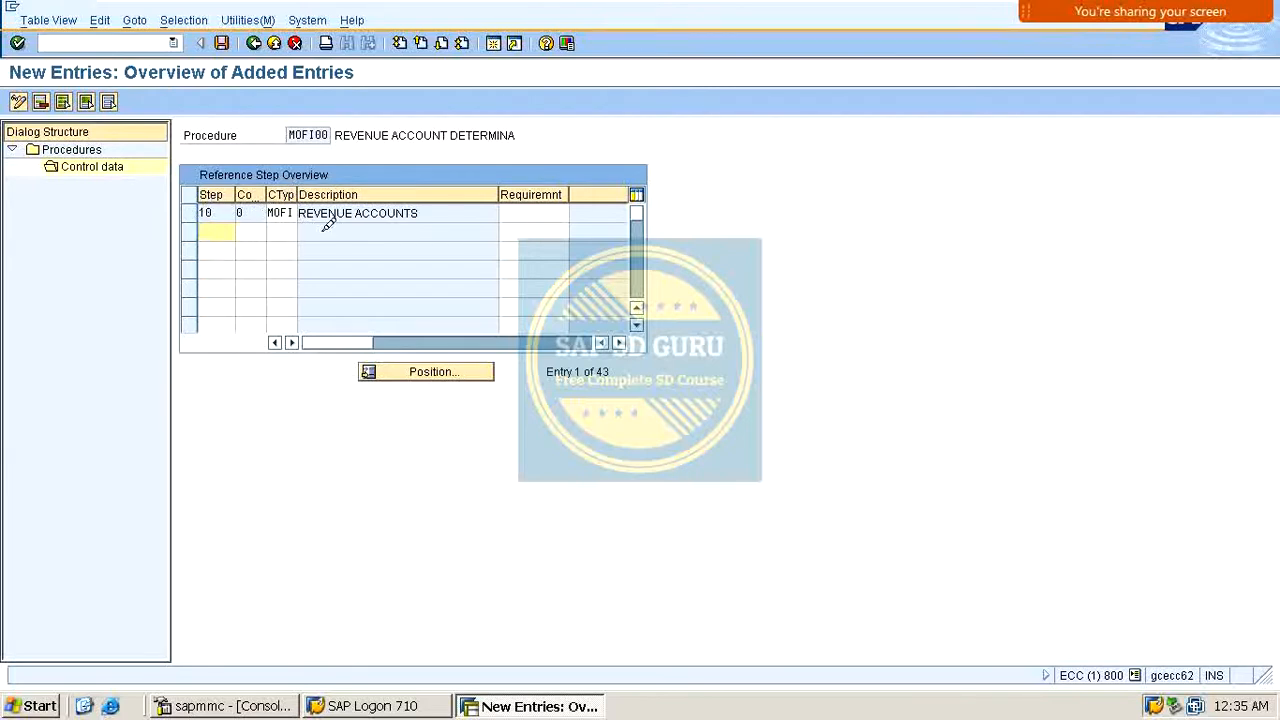
Step: Exit the procedure maintenance back to the account determination procedure activity list
click(196, 205)
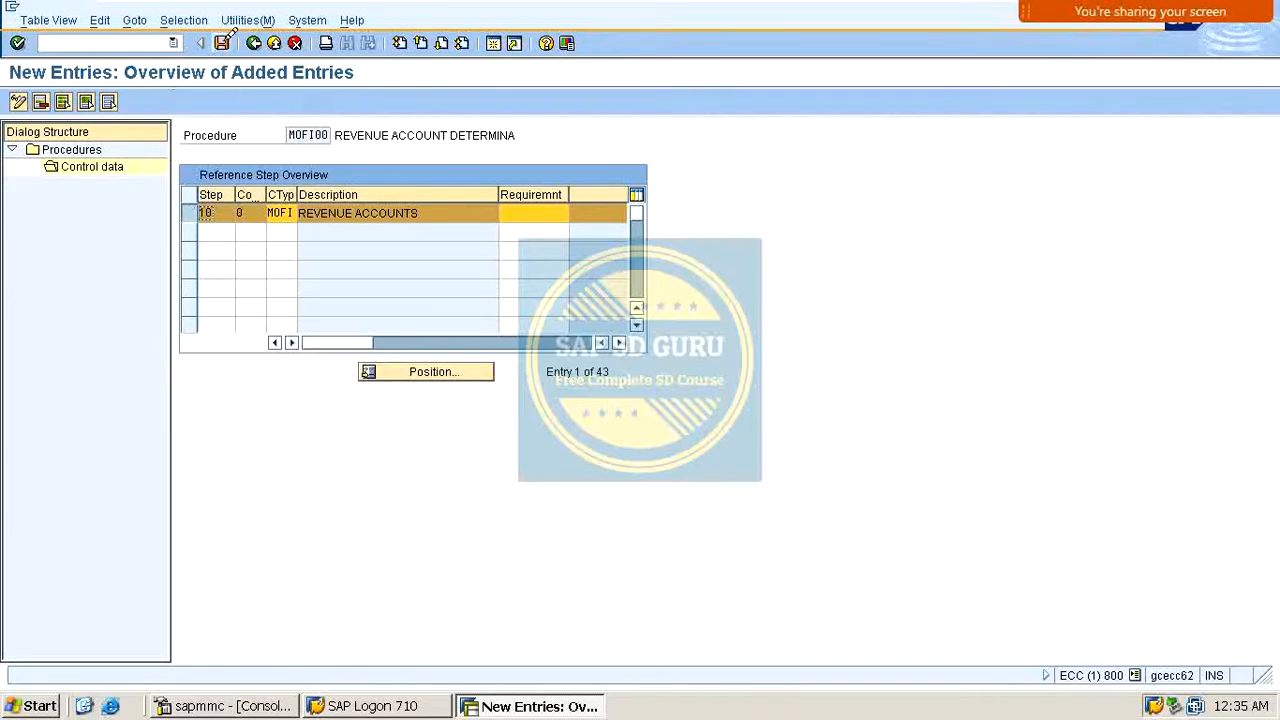
click(242, 10)
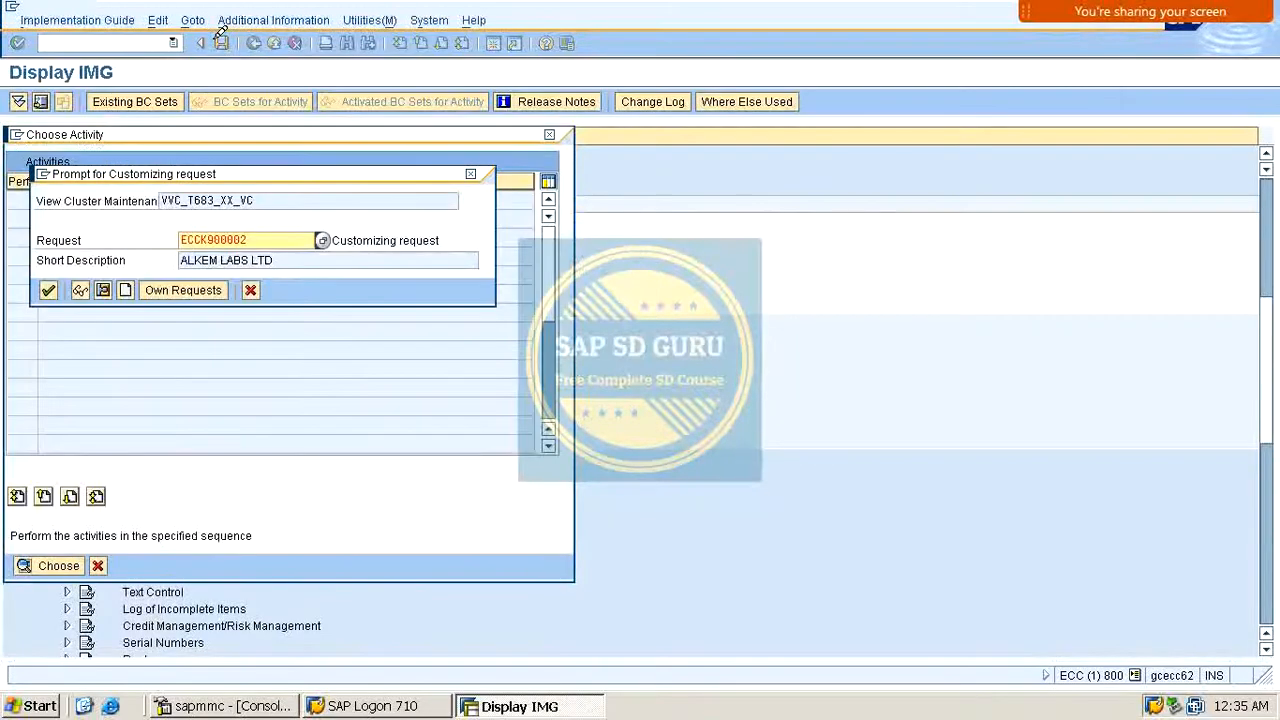
key(Return)
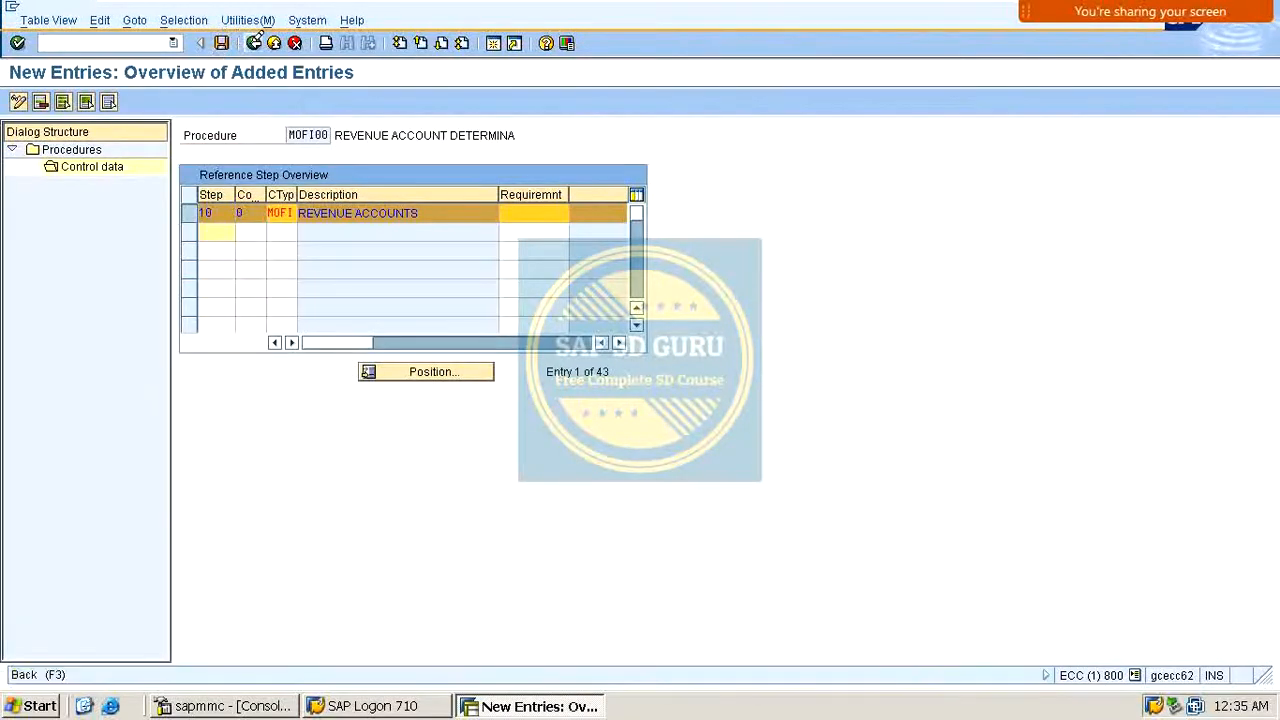
click(255, 43)
click(258, 42)
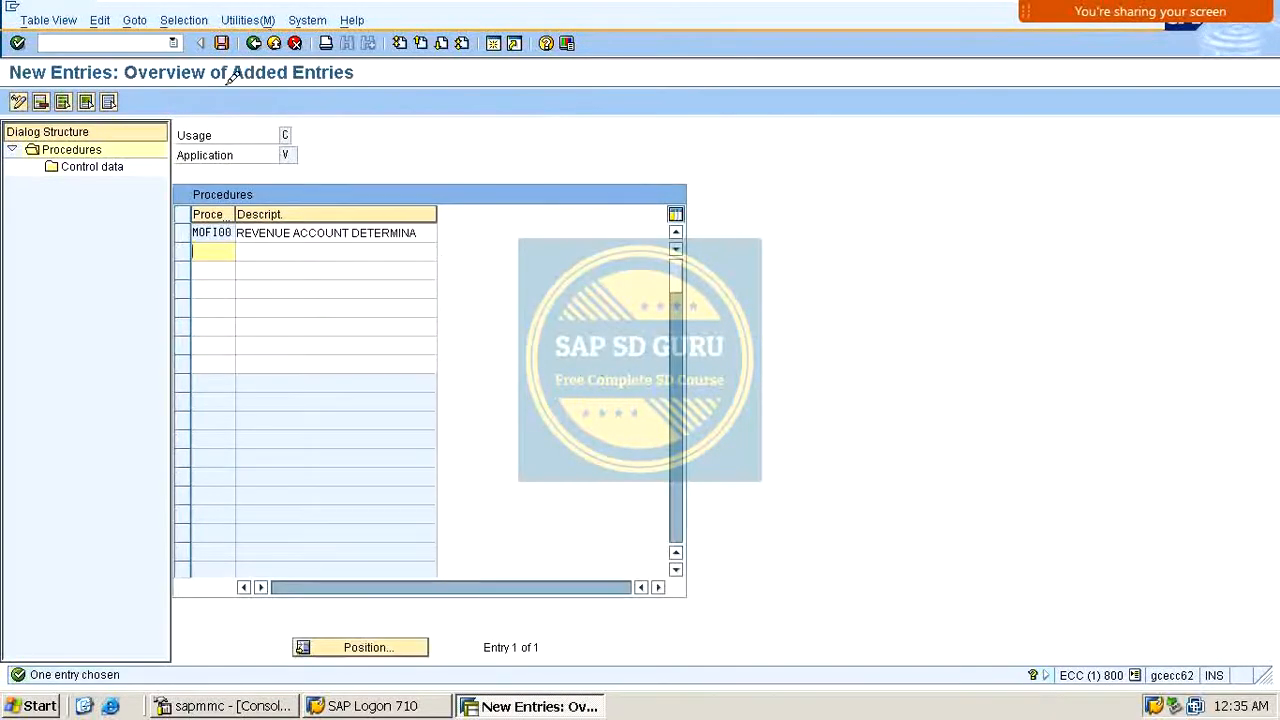
click(256, 42)
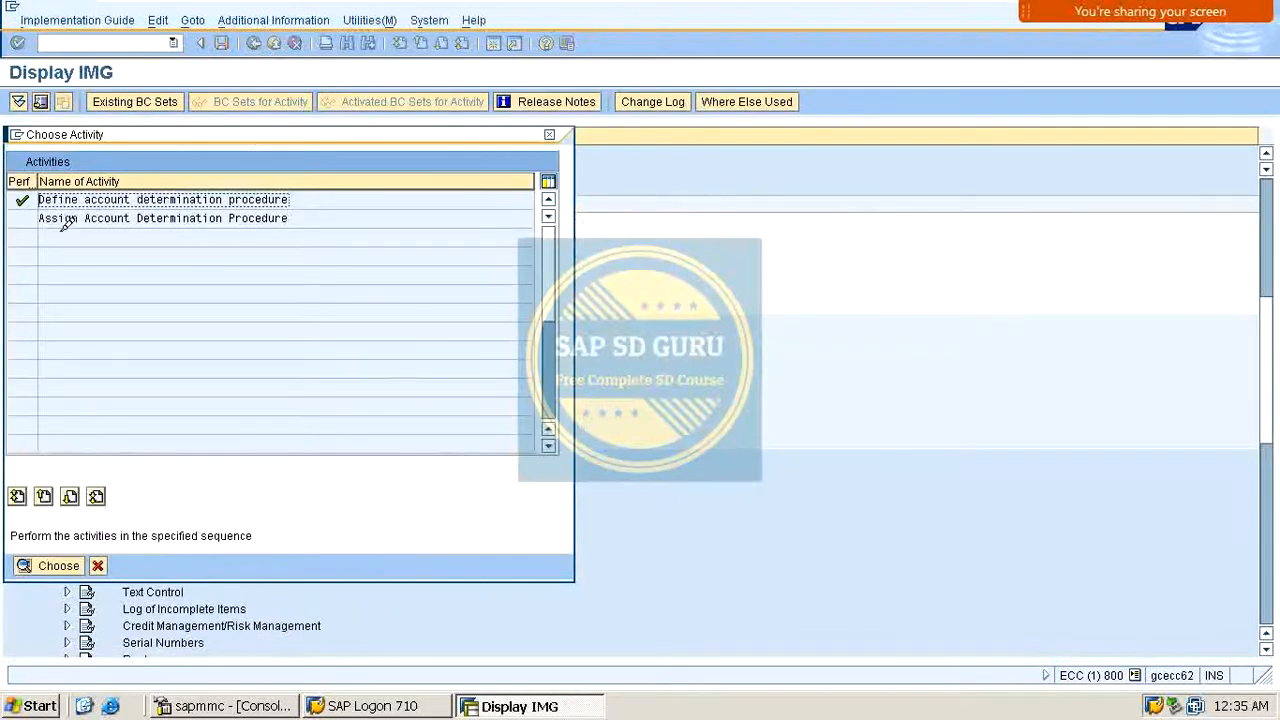
Step: Open Assign Account Determination Procedure and position the billing types list at F2
drag(54, 216, 212, 208)
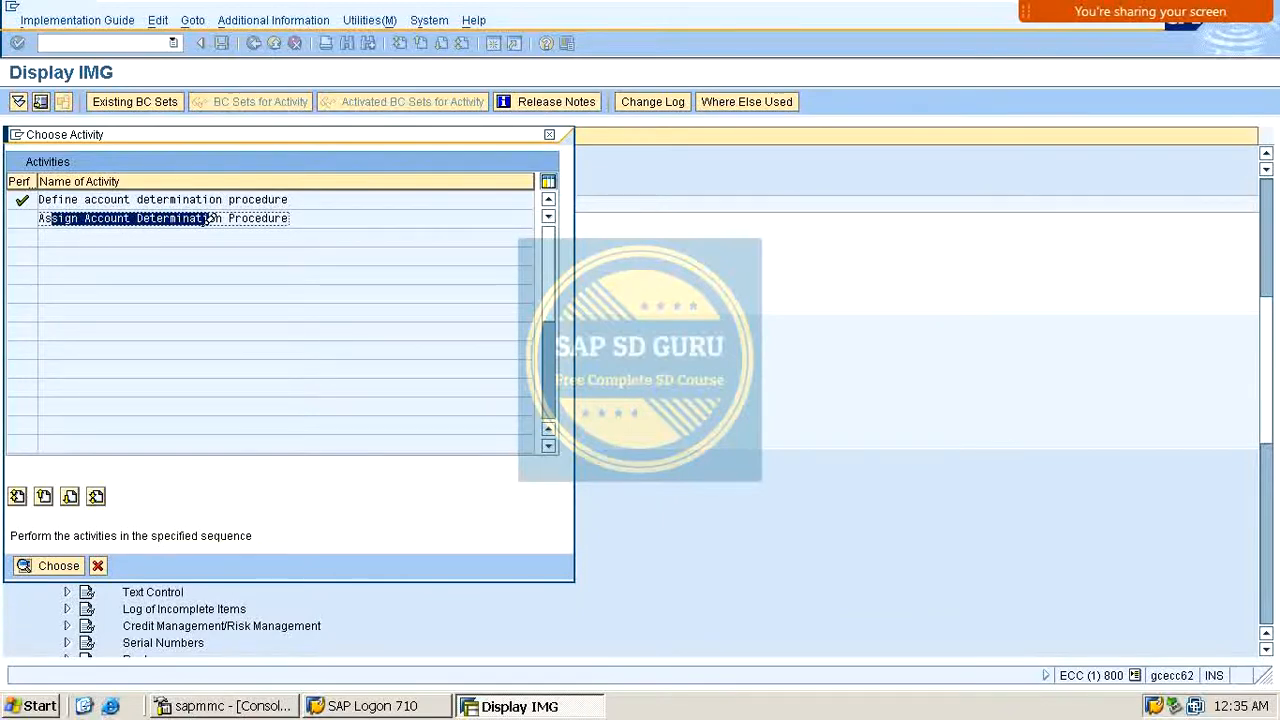
double_click(190, 218)
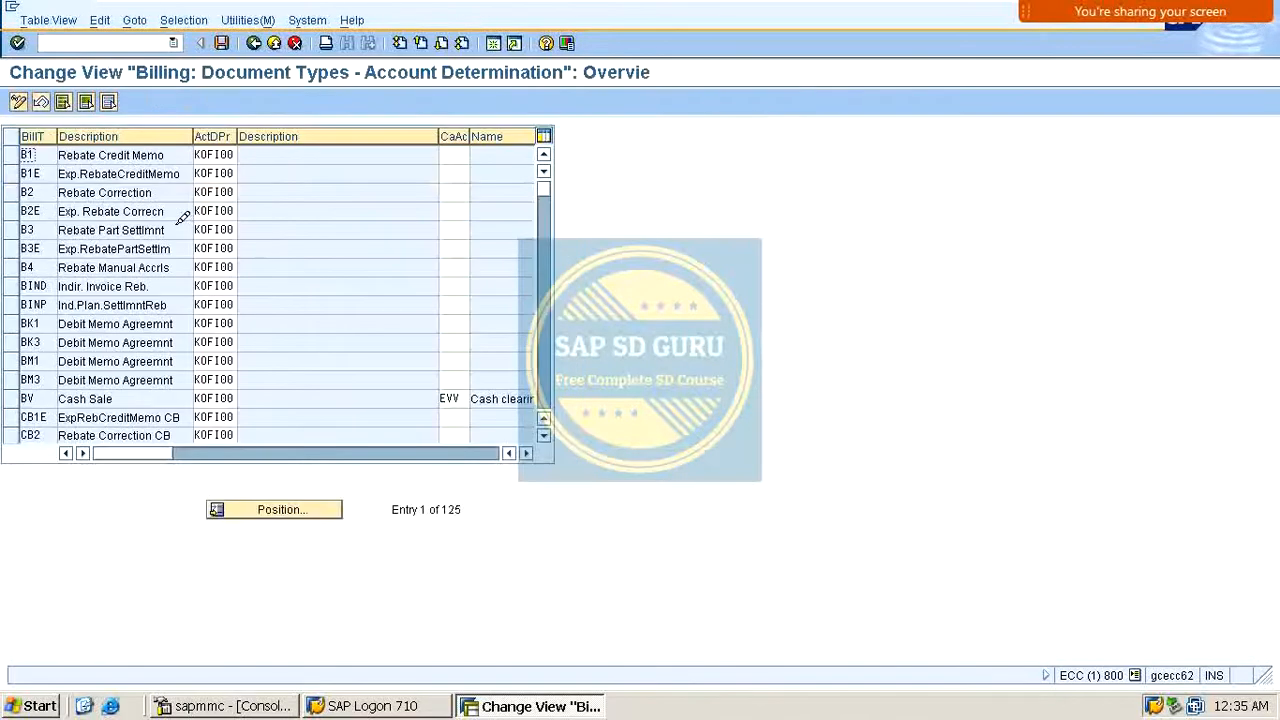
click(303, 505)
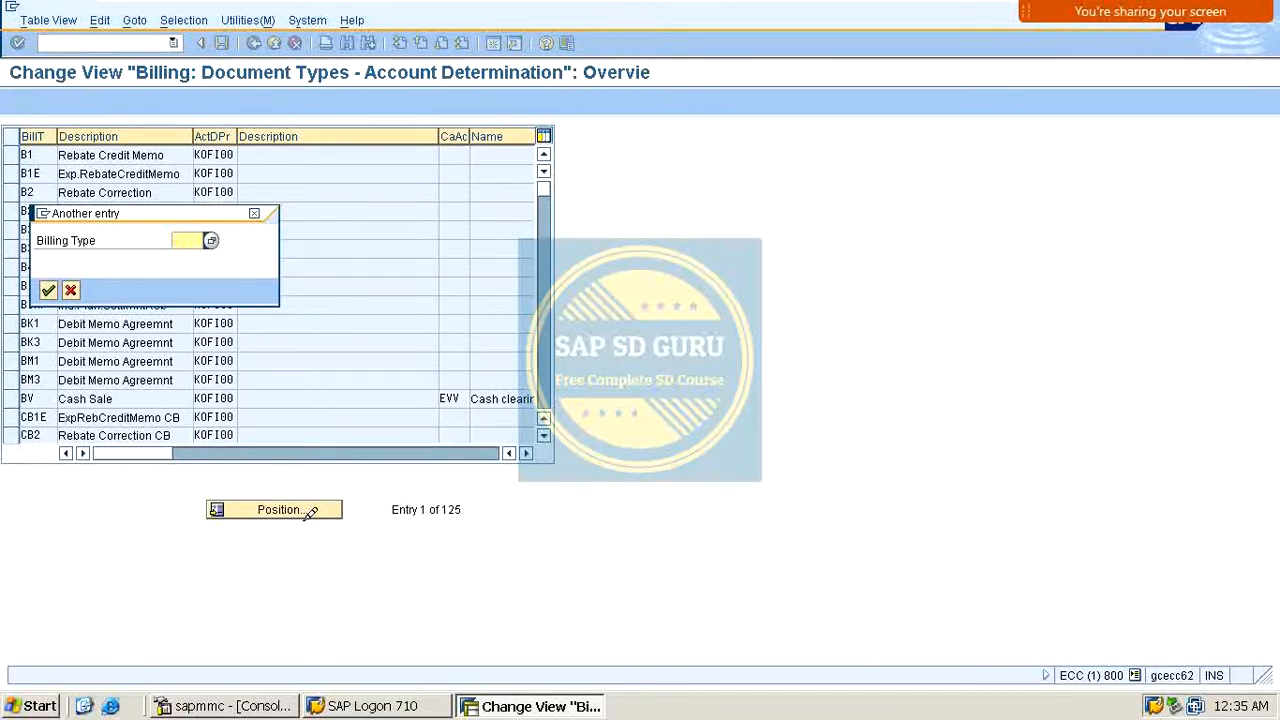
text(f2)
key(Return)
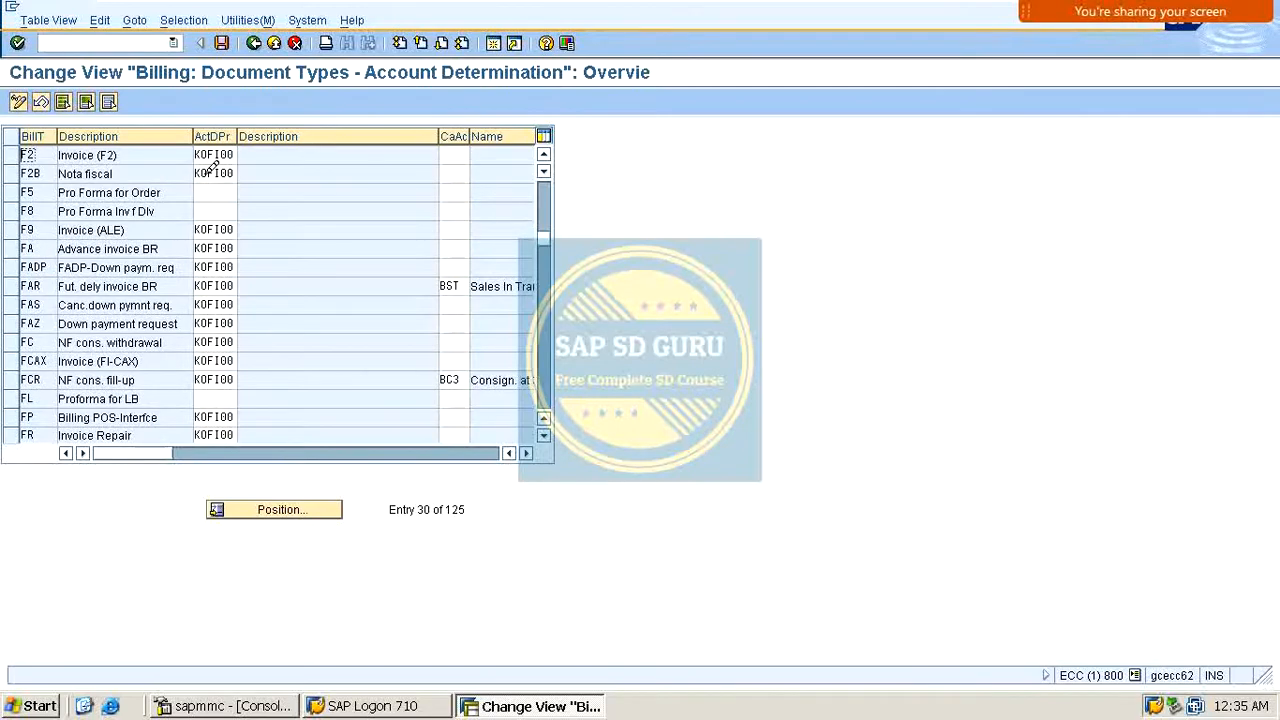
Step: Replace the account determination procedure of billing type F2 with MOFI00 and save
drag(203, 153, 320, 154)
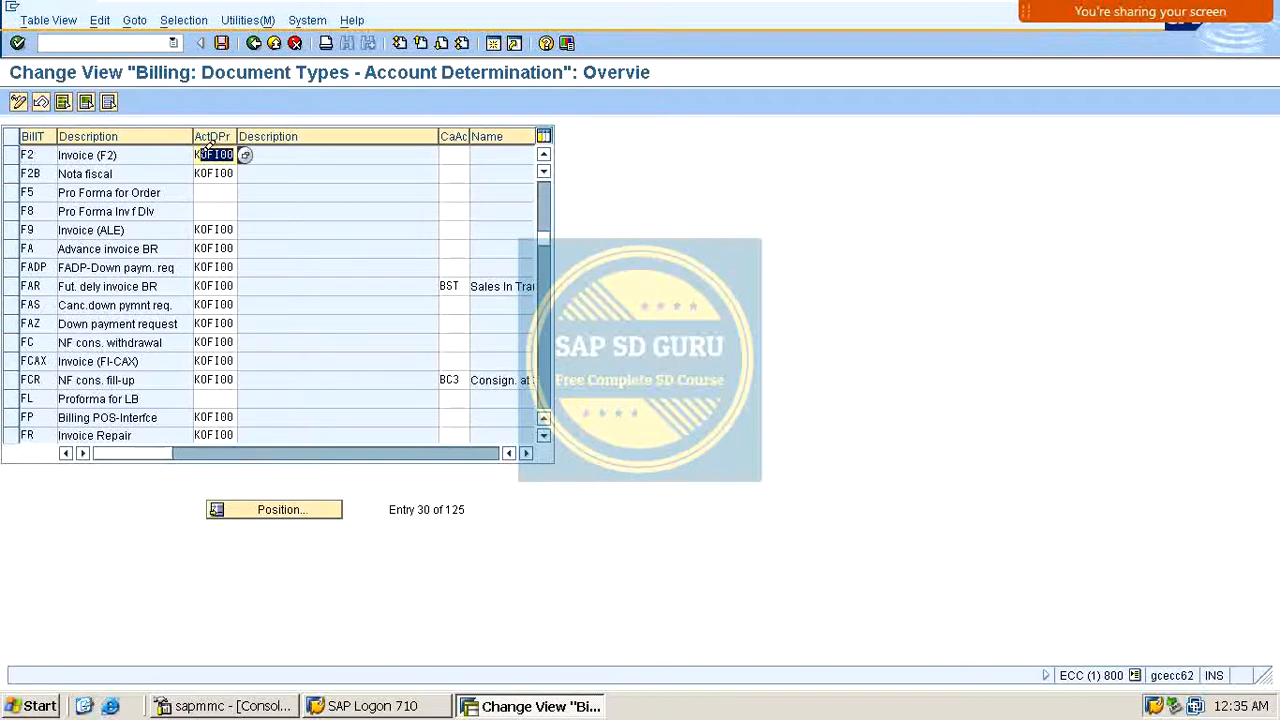
drag(198, 153, 312, 150)
mouse_move(598, 2)
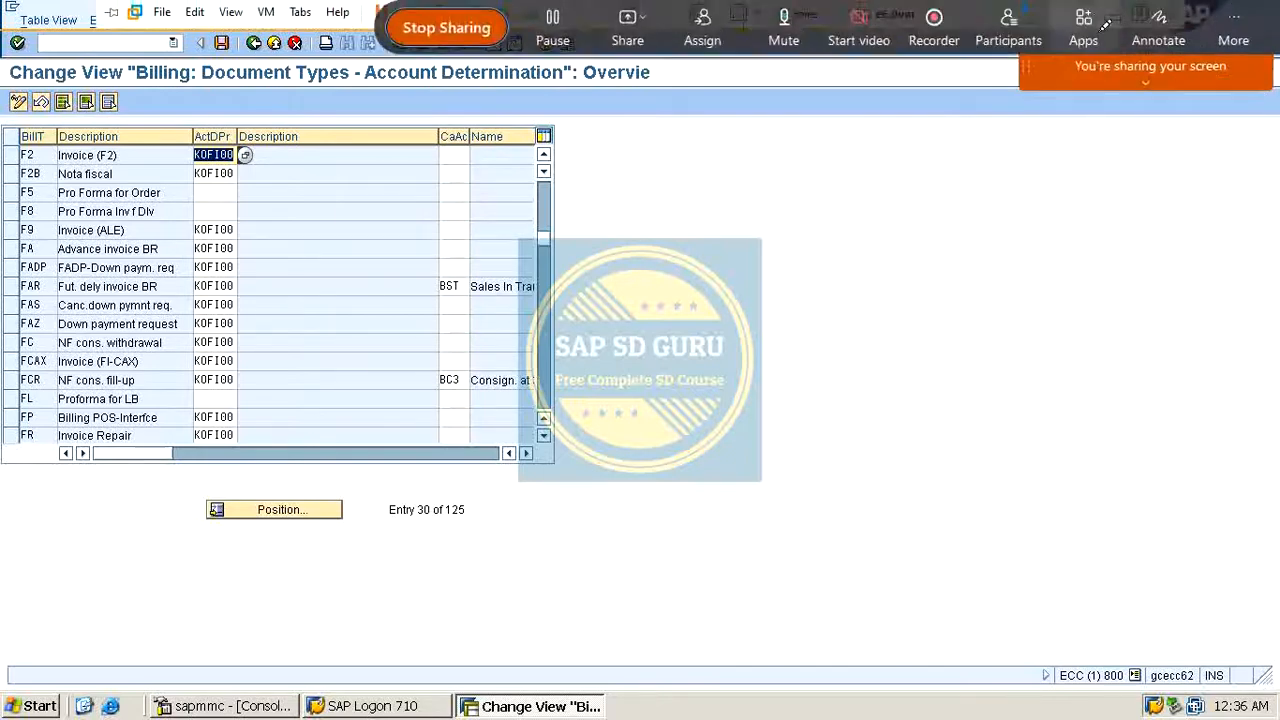
click(1158, 30)
mouse_move(600, 256)
mouse_down()
mouse_move(657, 229)
mouse_move(708, 308)
mouse_up()
mouse_move(722, 244)
mouse_down()
mouse_move(714, 256)
mouse_move(724, 241)
mouse_move(826, 310)
mouse_up()
mouse_move(760, 222)
mouse_down()
mouse_move(812, 212)
mouse_move(806, 266)
mouse_up()
drag(868, 212, 892, 290)
drag(828, 204, 880, 196)
drag(872, 310, 930, 295)
drag(943, 200, 991, 194)
drag(780, 328, 918, 262)
drag(755, 414, 870, 320)
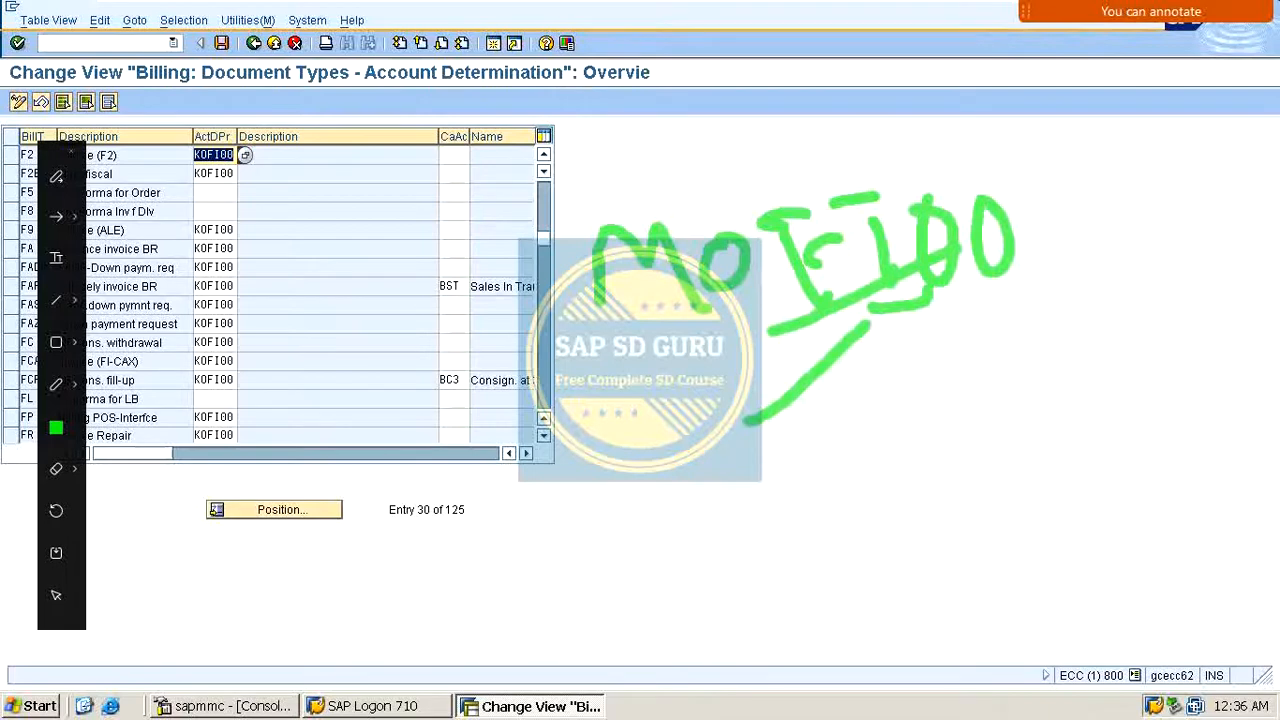
mouse_move(250, 128)
mouse_down()
mouse_move(611, 106)
mouse_move(735, 190)
mouse_up()
mouse_move(285, 93)
mouse_down()
mouse_move(242, 143)
mouse_move(333, 172)
mouse_up()
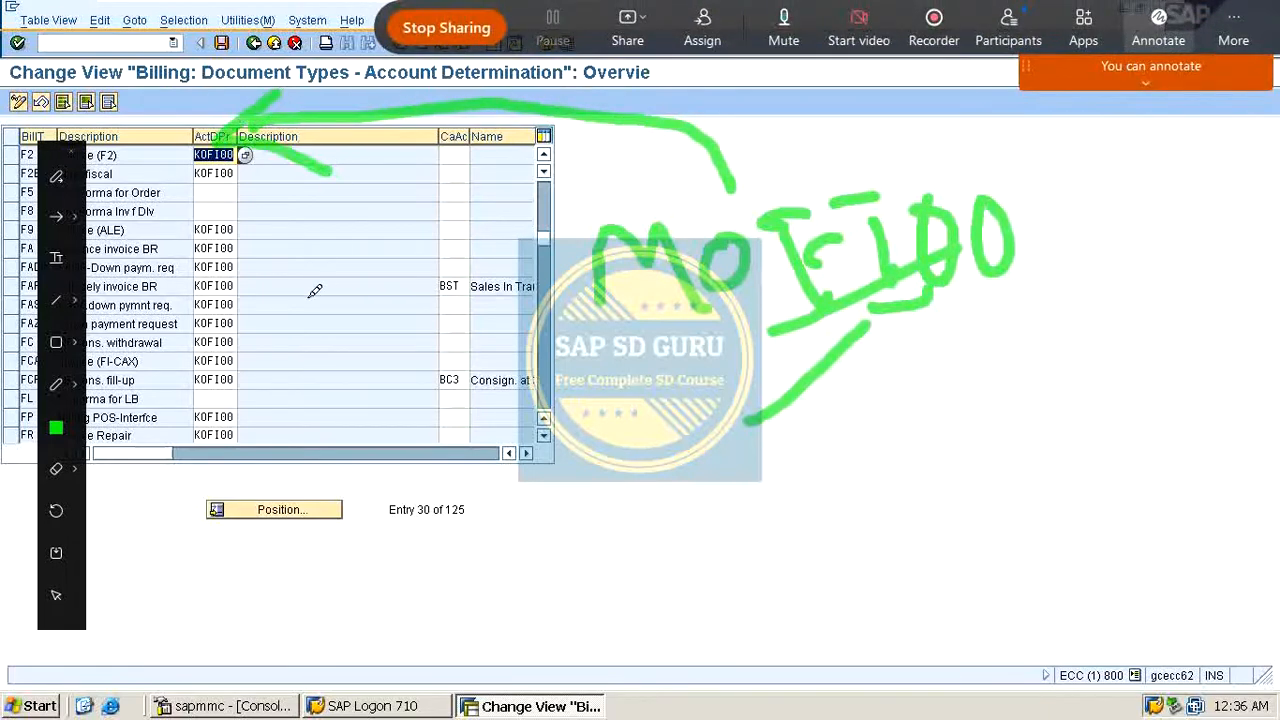
drag(268, 238, 560, 112)
key(Escape)
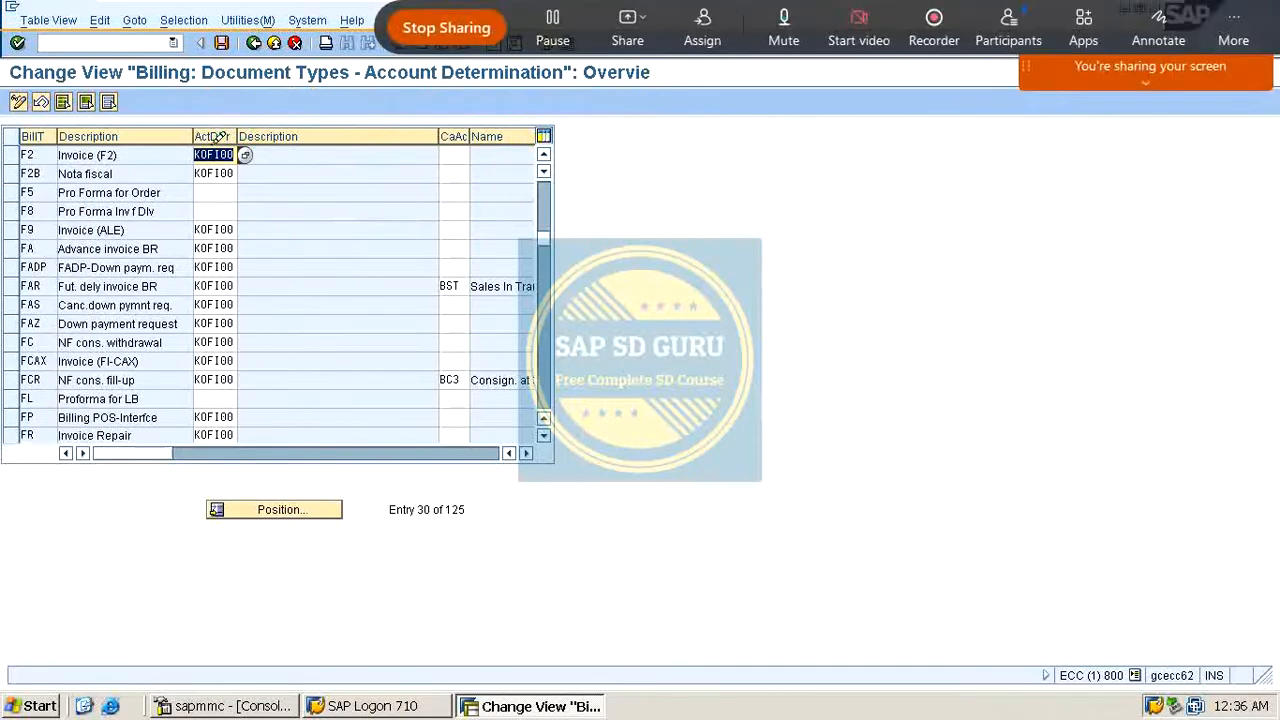
key(Delete)
text(MOFI)
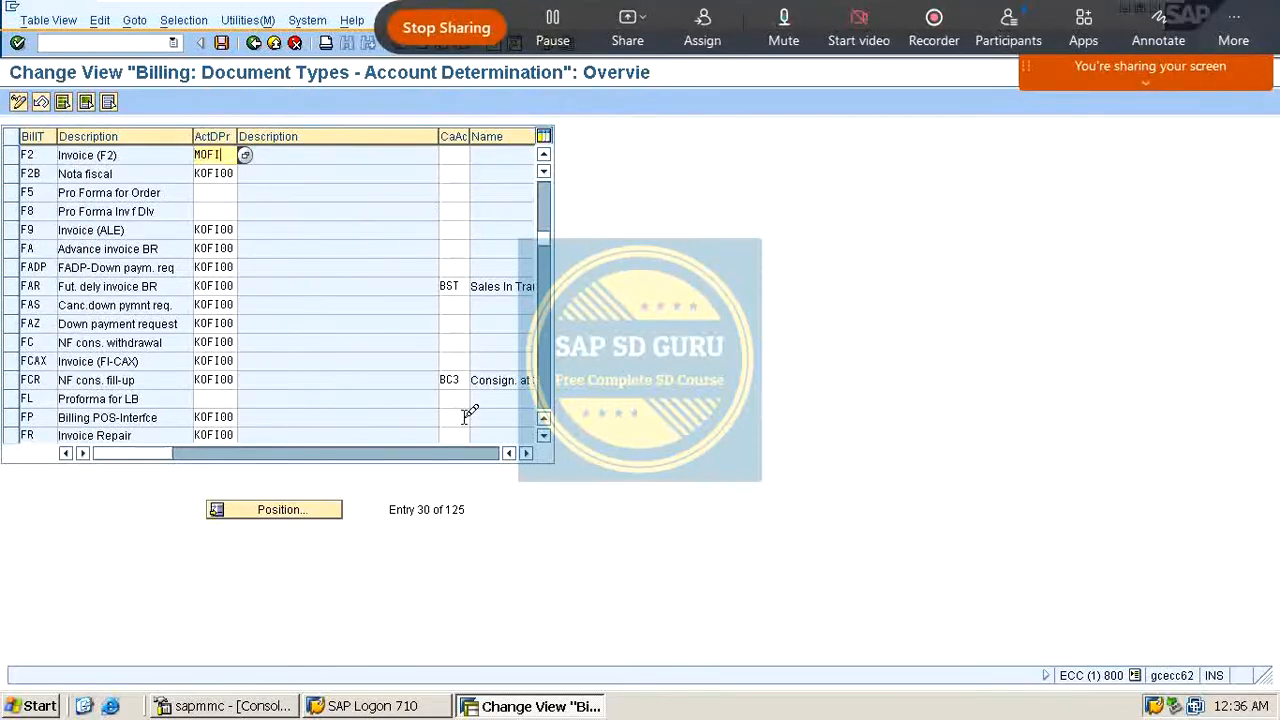
text(00)
key(ctrl+s)
key(Return)
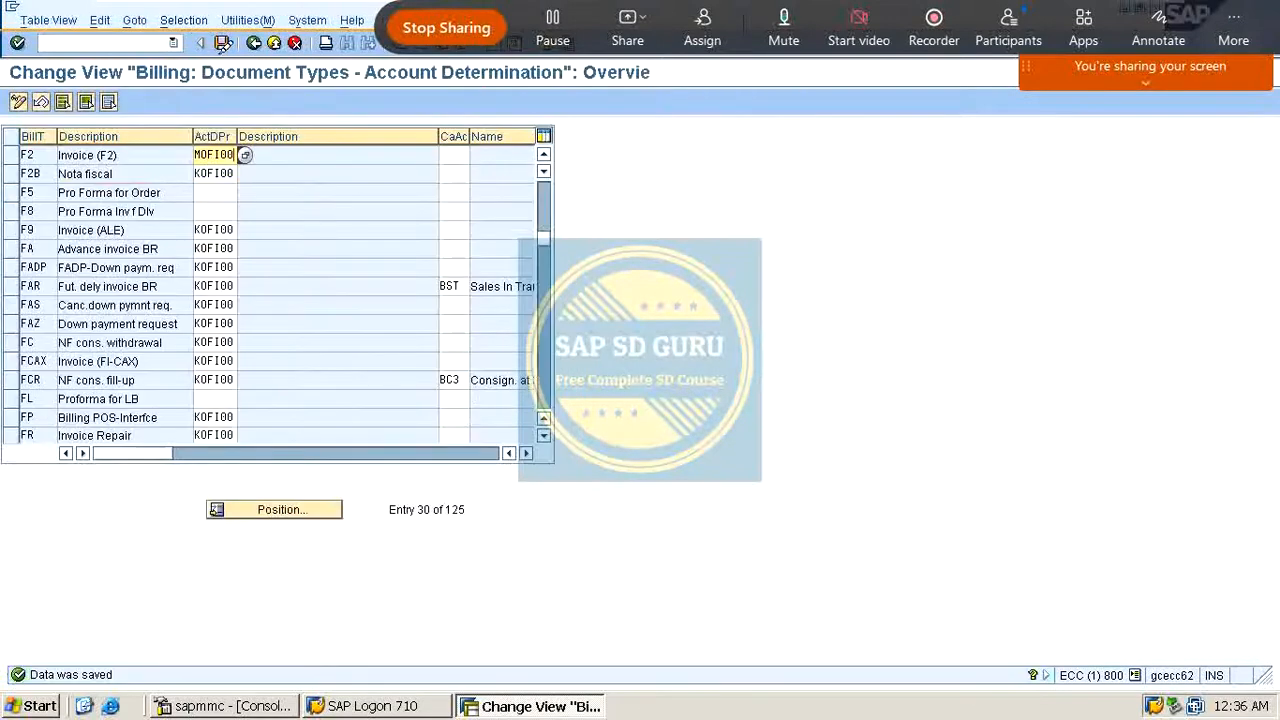
Step: Return to the IMG and open Define Account Key under Define And Assign Account Keys
click(254, 42)
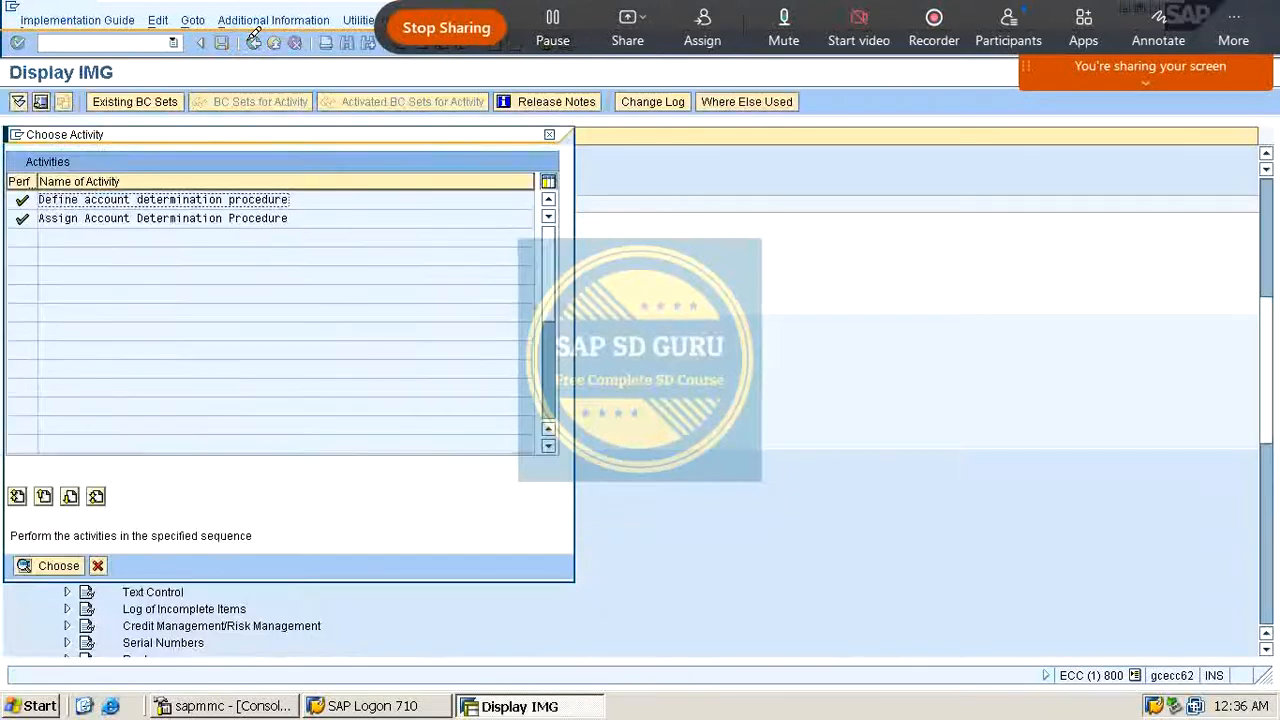
click(549, 134)
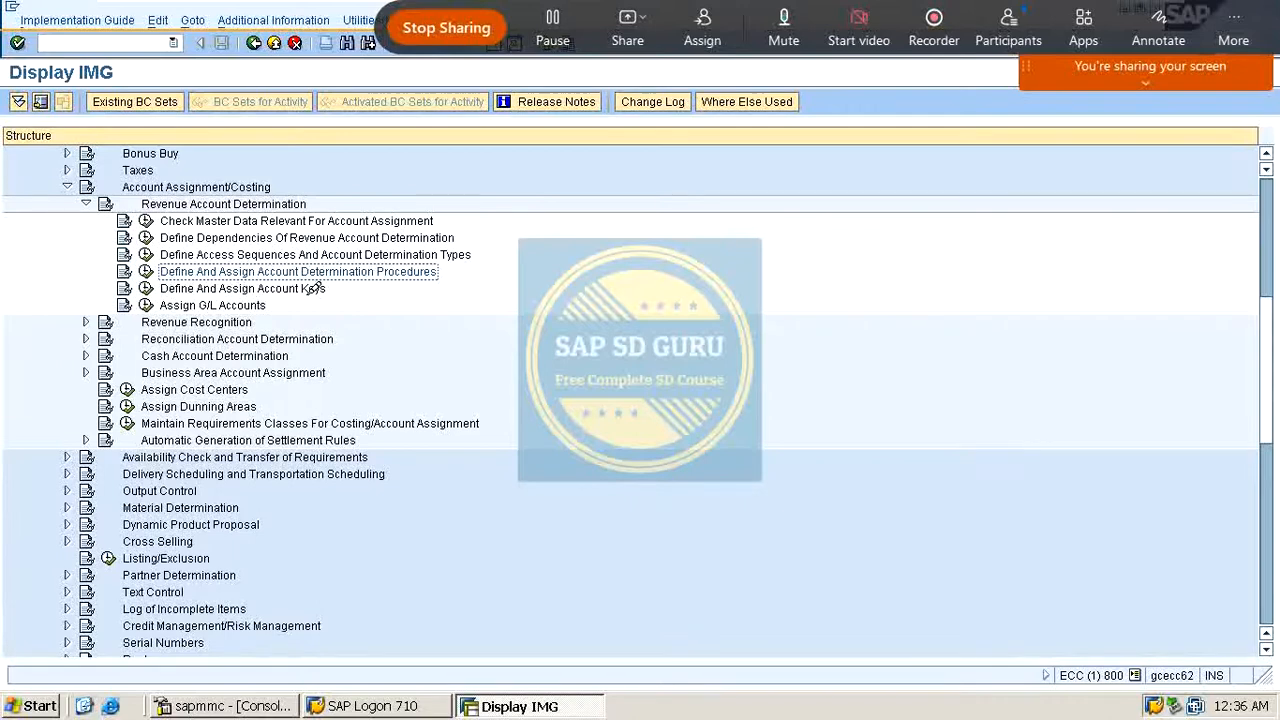
scroll(449, 300, down, 1)
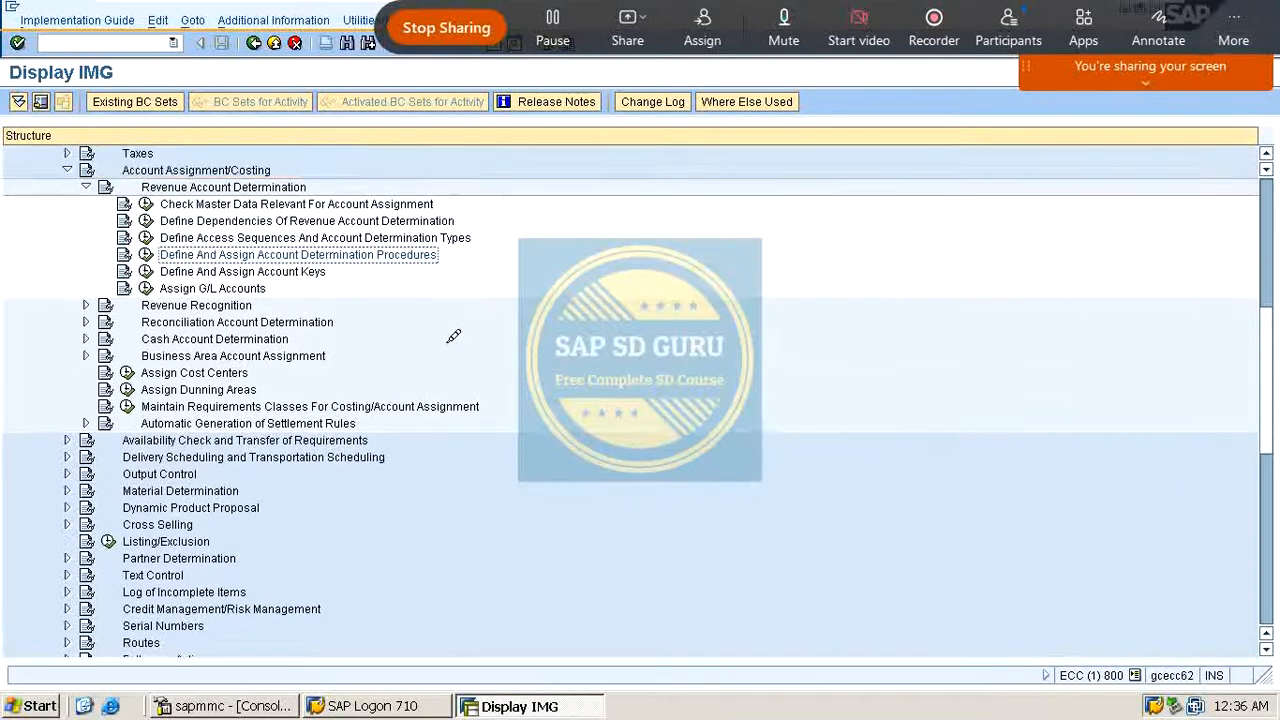
scroll(448, 335, up, 2)
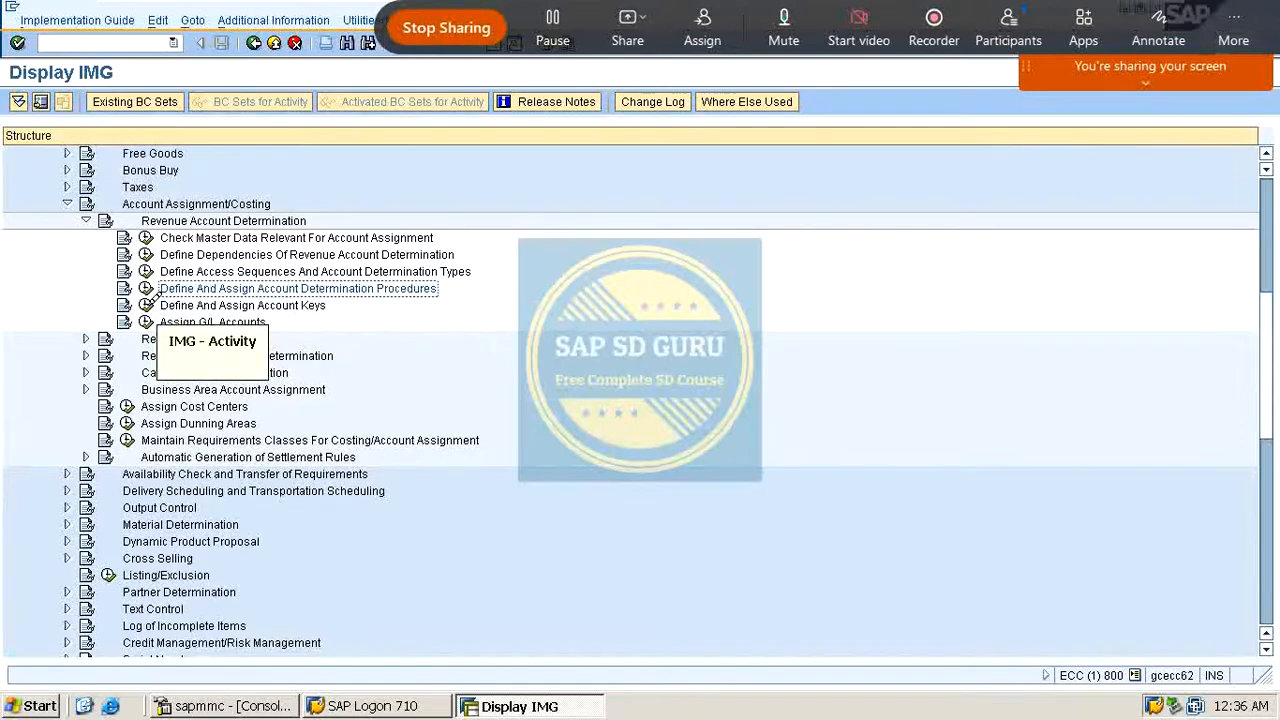
click(147, 289)
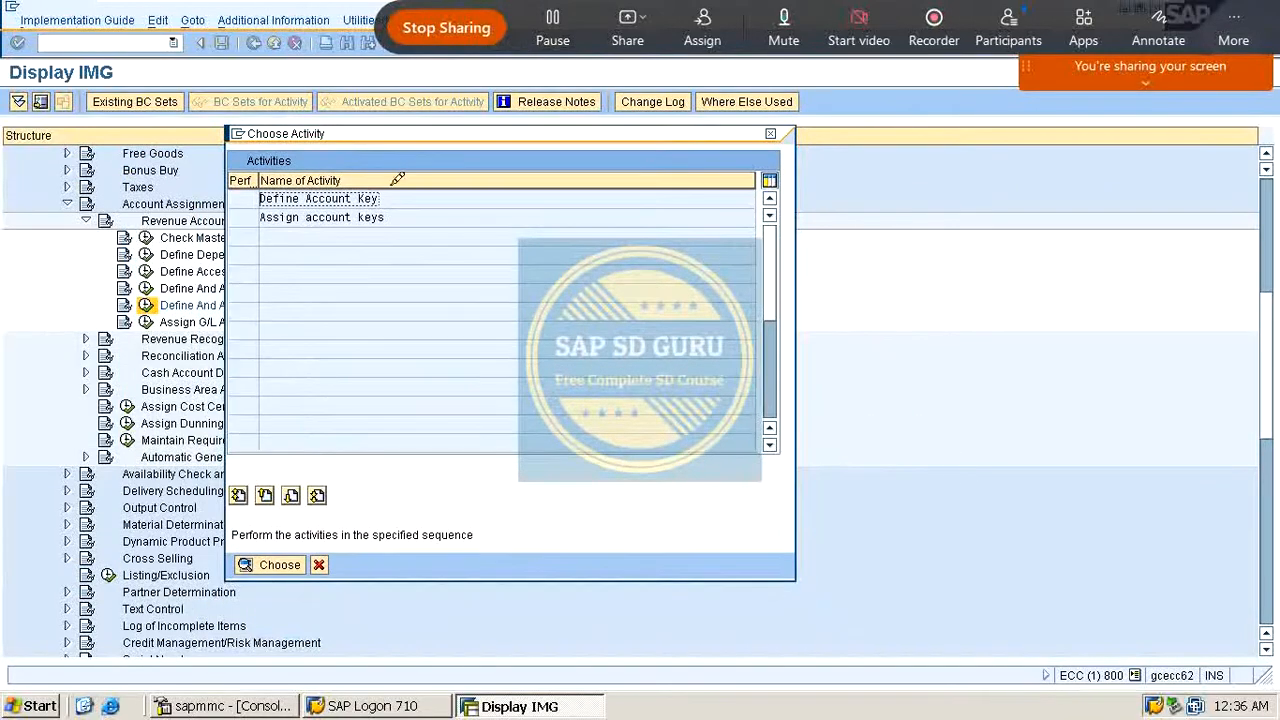
double_click(362, 196)
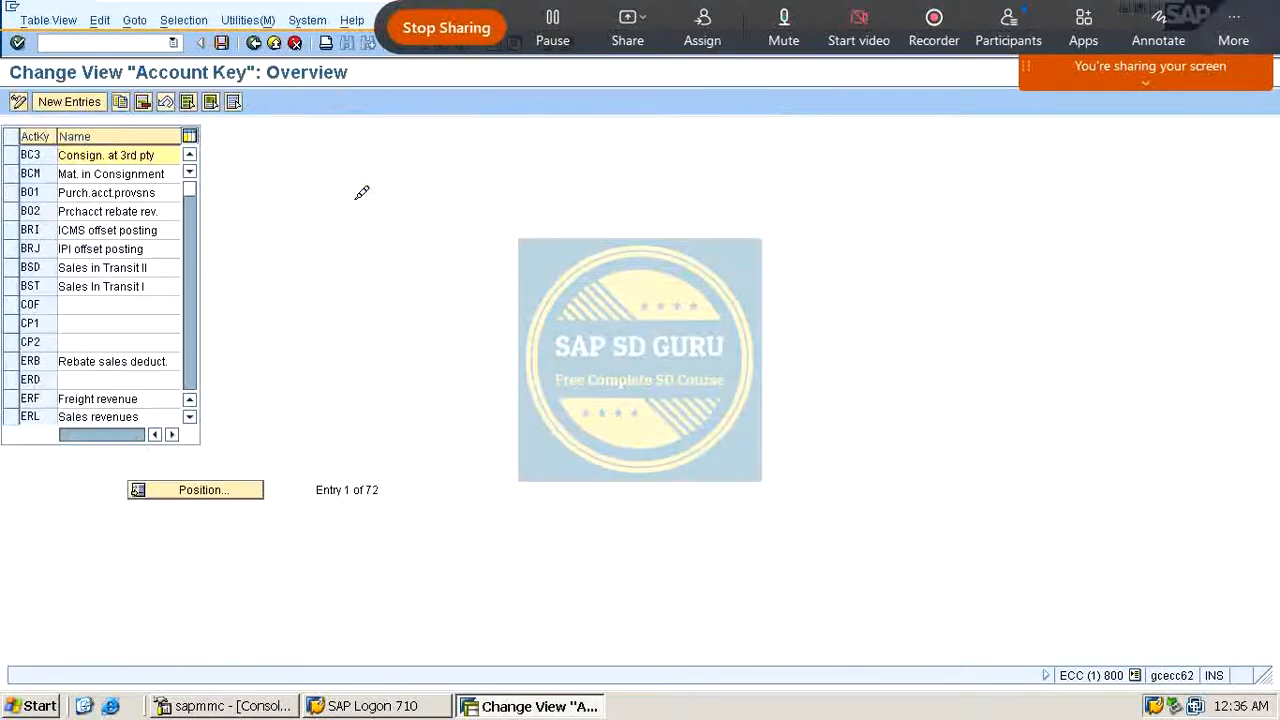
scroll(160, 338, down, 13)
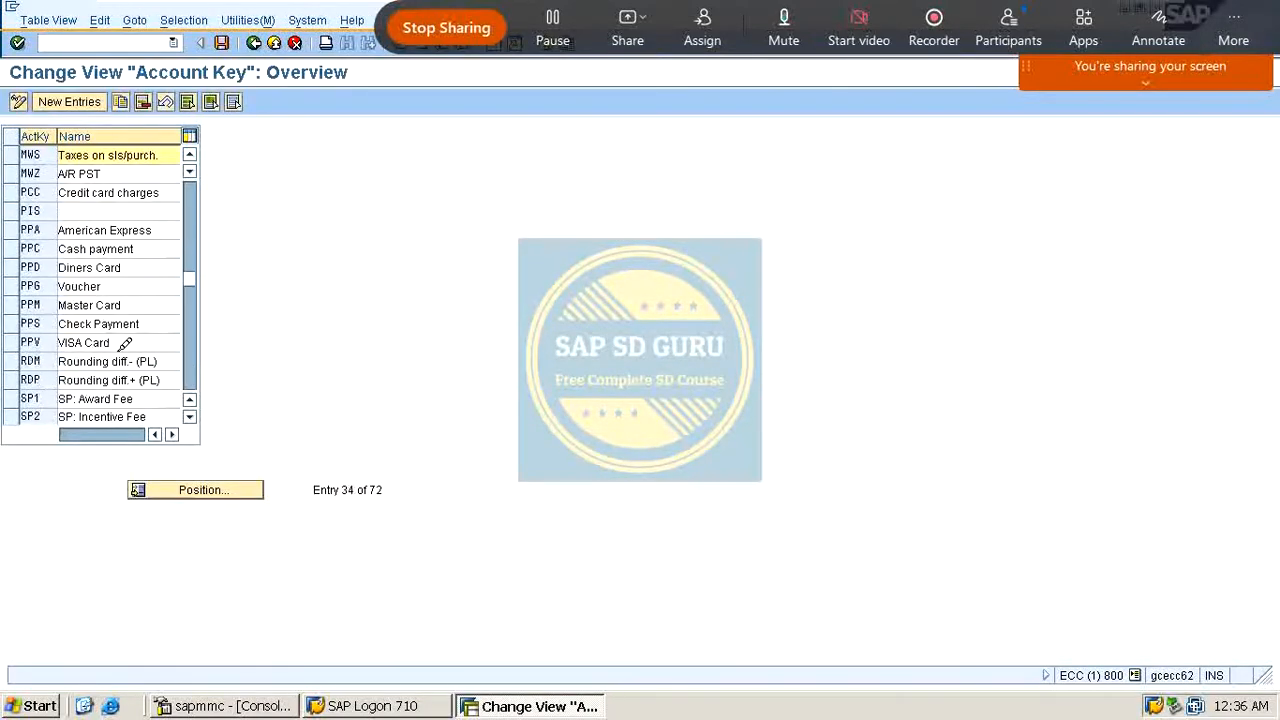
scroll(142, 344, up, 4)
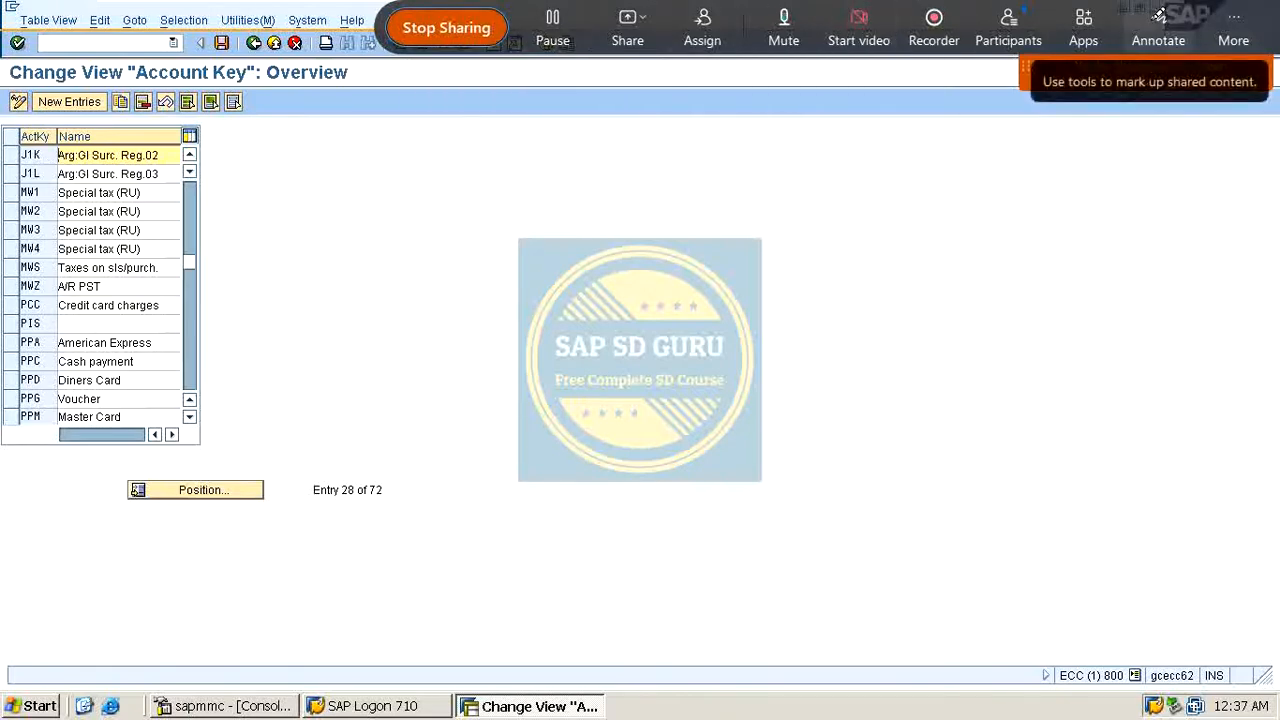
click(1158, 28)
mouse_move(576, 204)
mouse_down()
mouse_move(594, 260)
mouse_move(542, 243)
mouse_up()
drag(630, 276, 642, 196)
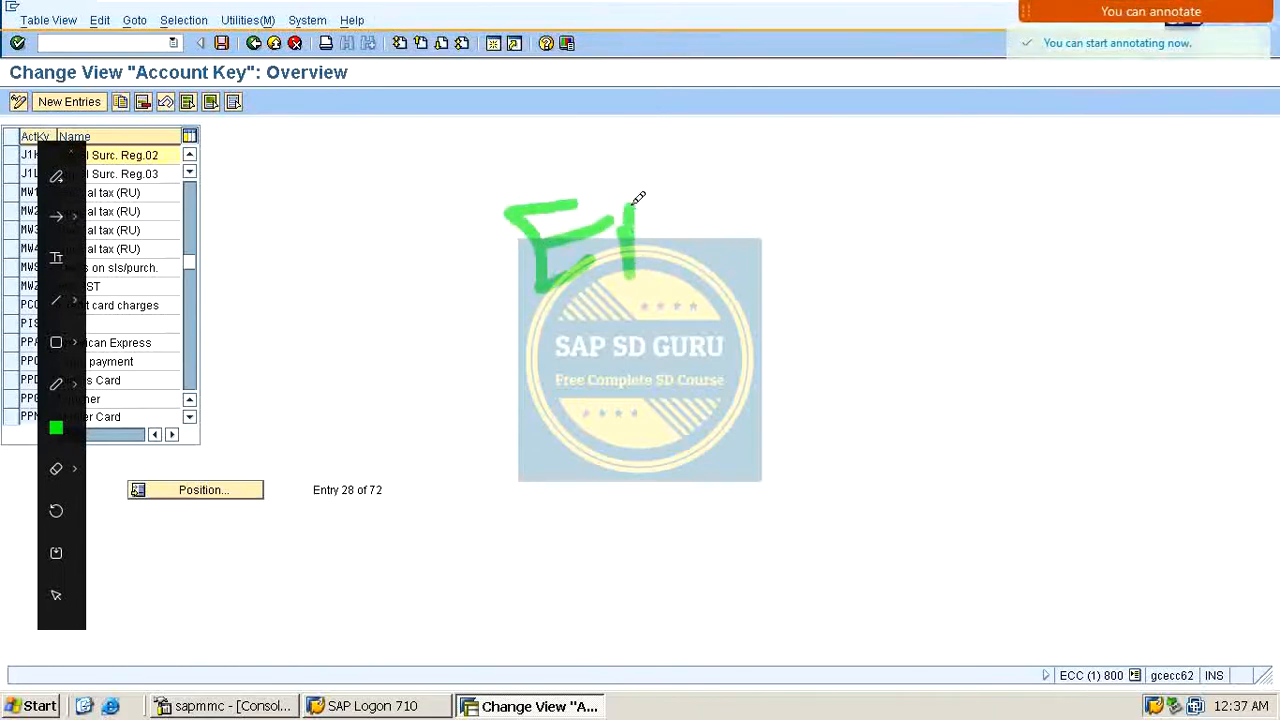
drag(614, 240, 680, 244)
drag(688, 192, 758, 212)
drag(548, 340, 688, 272)
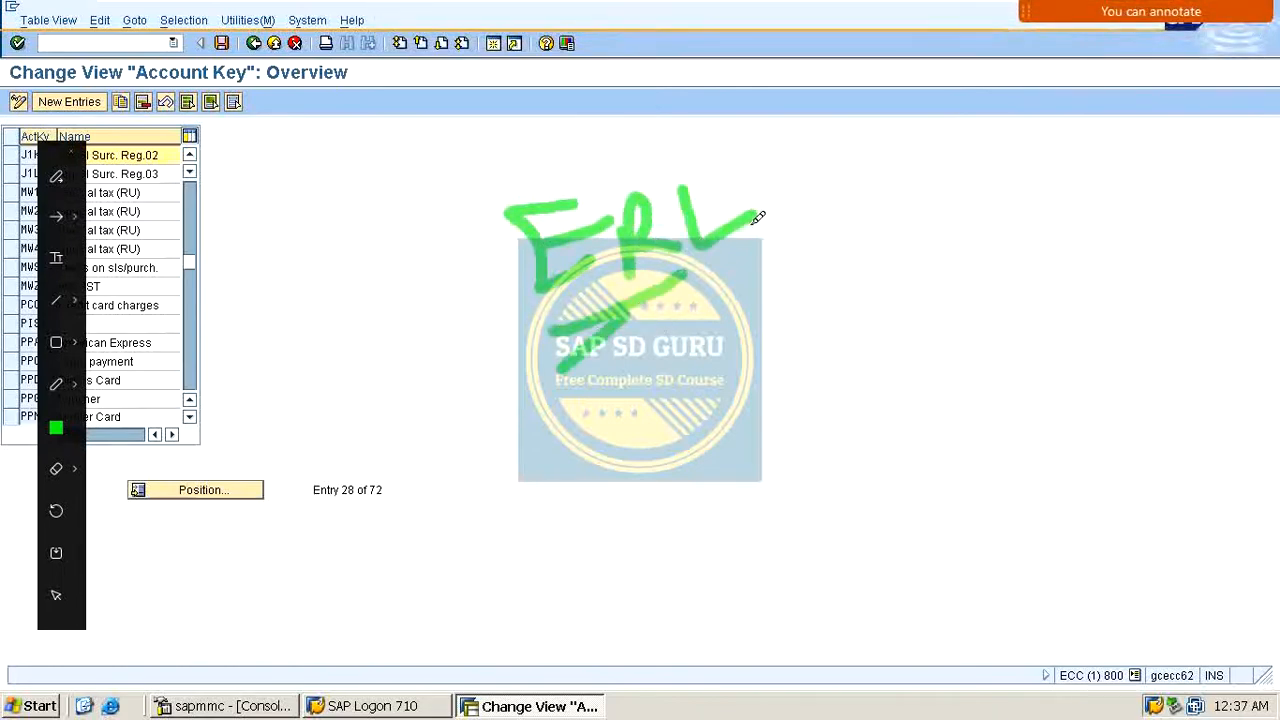
mouse_move(722, 126)
mouse_down()
mouse_move(748, 390)
mouse_move(808, 286)
mouse_move(866, 318)
mouse_move(926, 262)
mouse_move(960, 312)
mouse_up()
mouse_move(970, 262)
mouse_down()
mouse_move(1034, 280)
mouse_move(1157, 229)
mouse_move(1130, 305)
mouse_up()
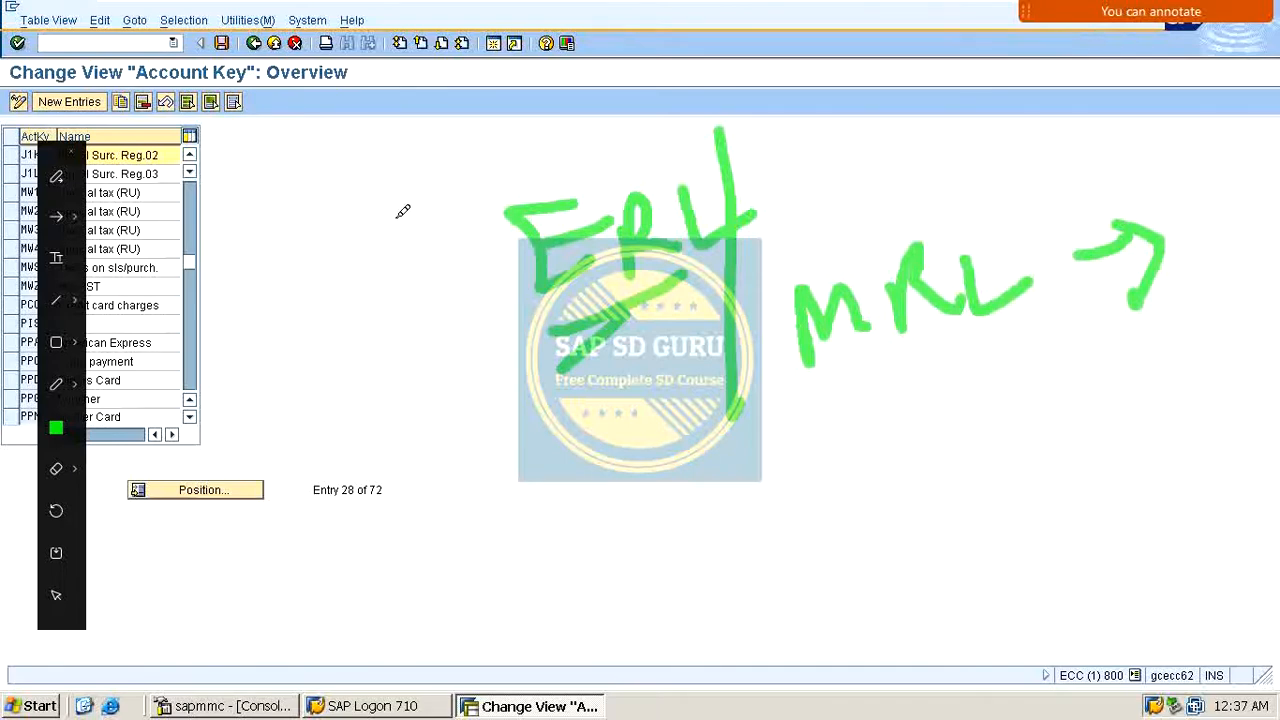
Step: Add new account keys MRL named REVENUES and MRS named DISCOUNTS
click(69, 101)
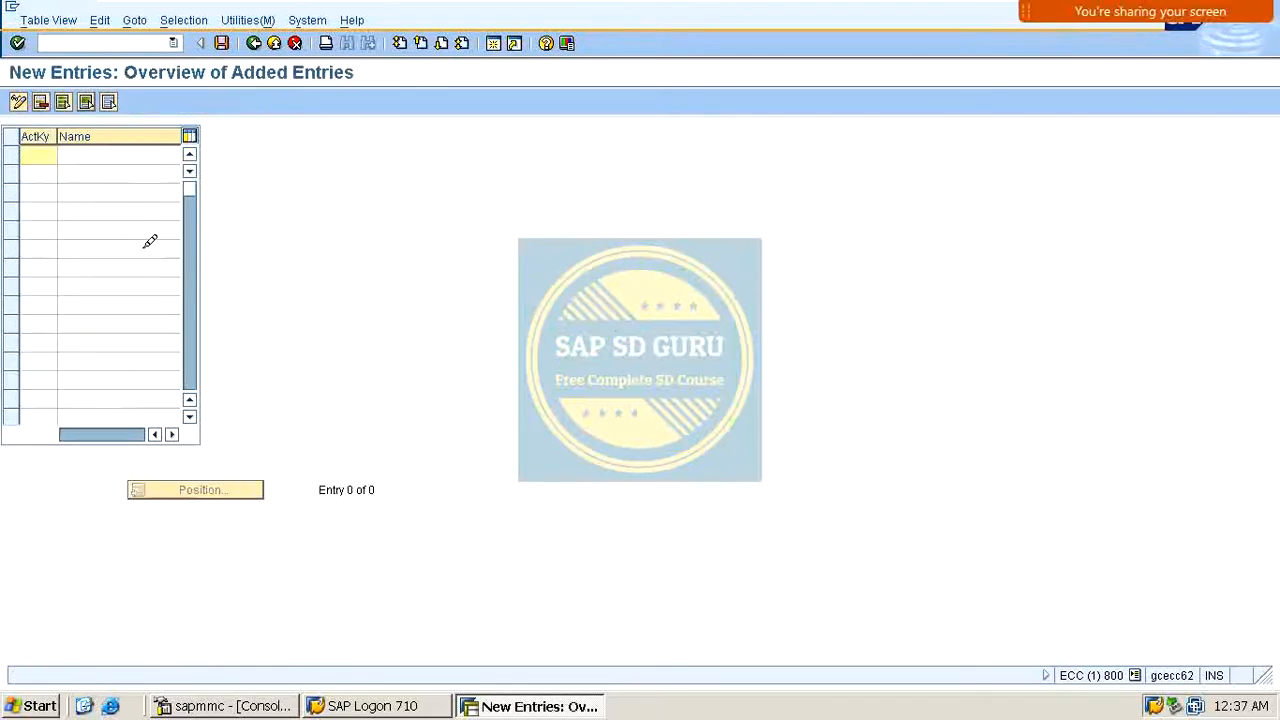
text(M)
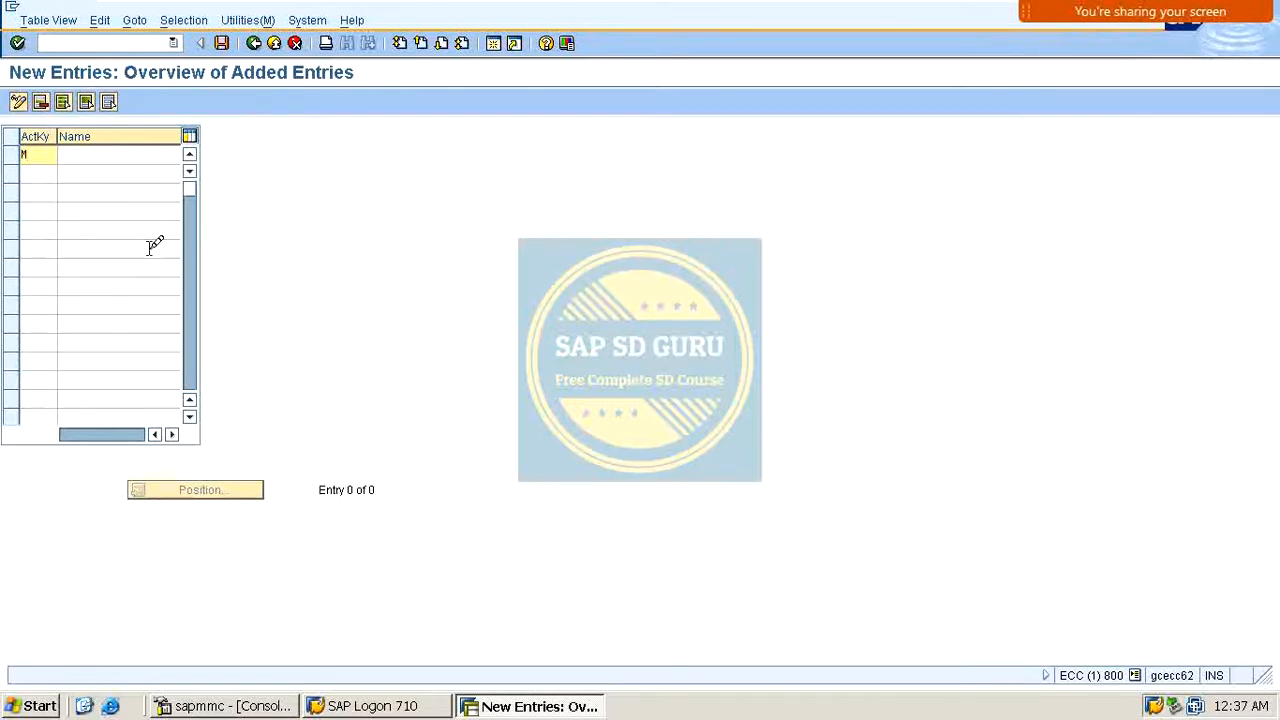
text(RL)
key(Tab)
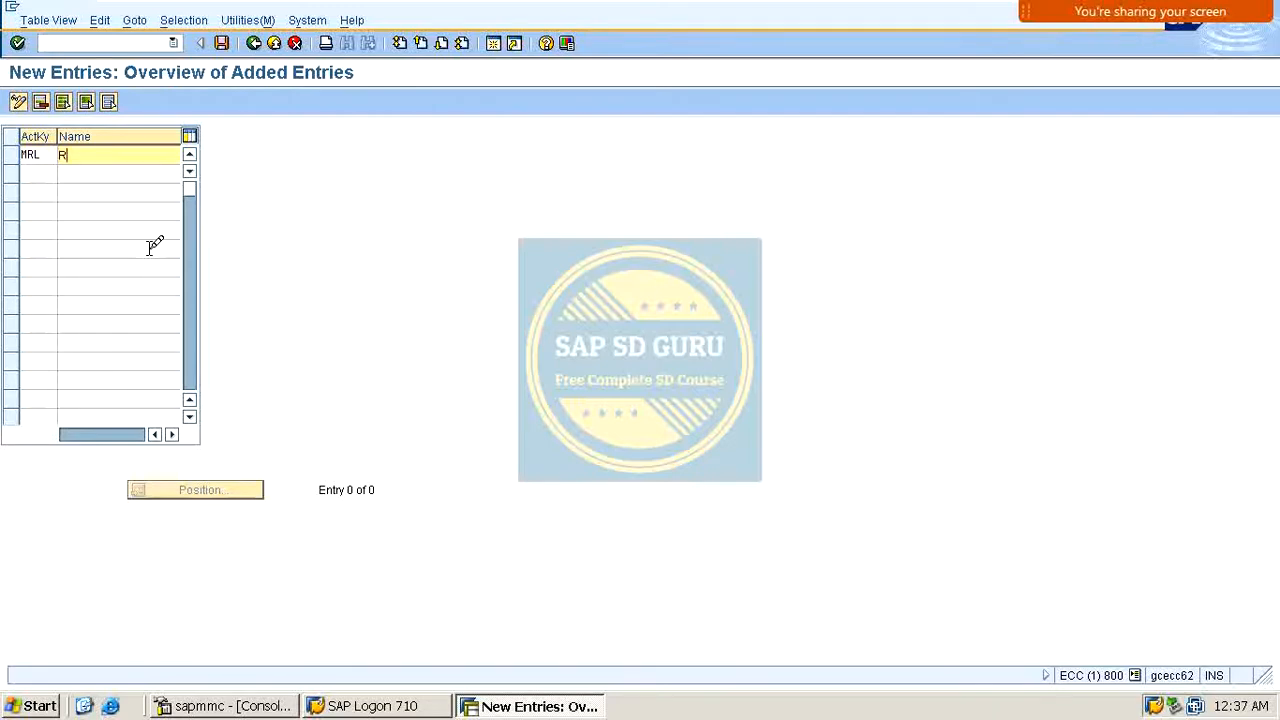
text(REVENUES)
key(Return)
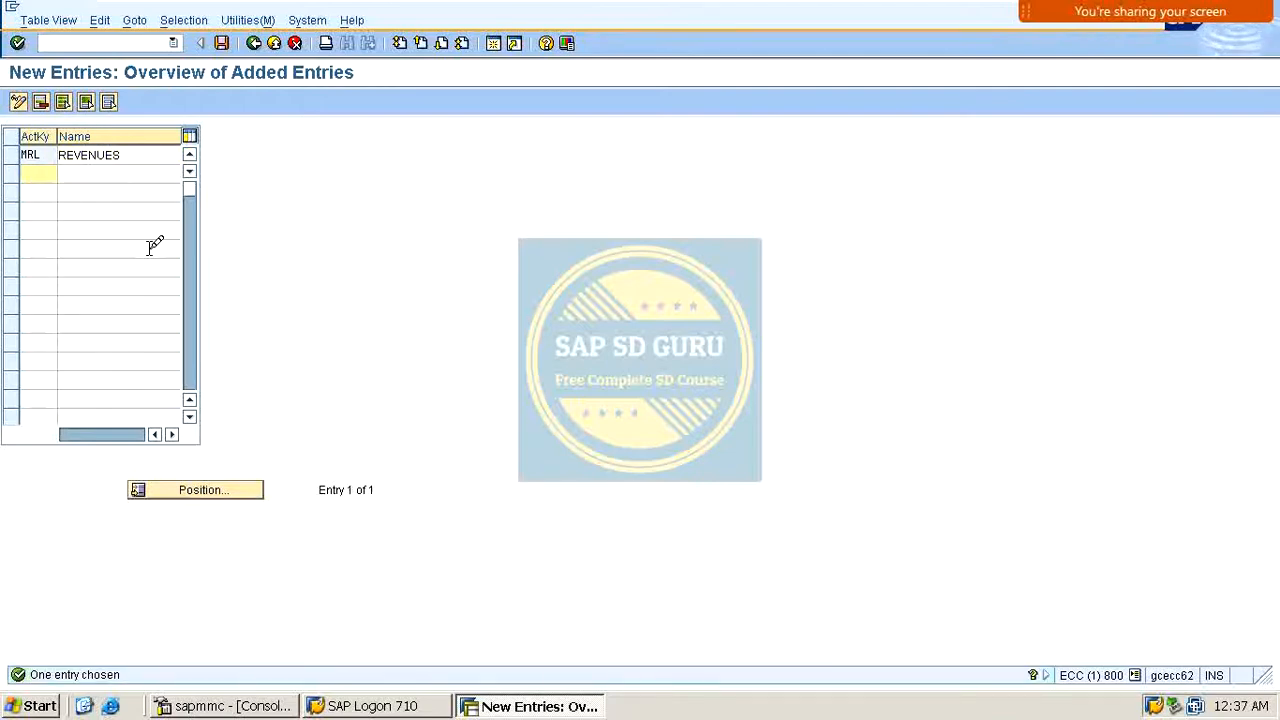
text(MRS)
key(Tab)
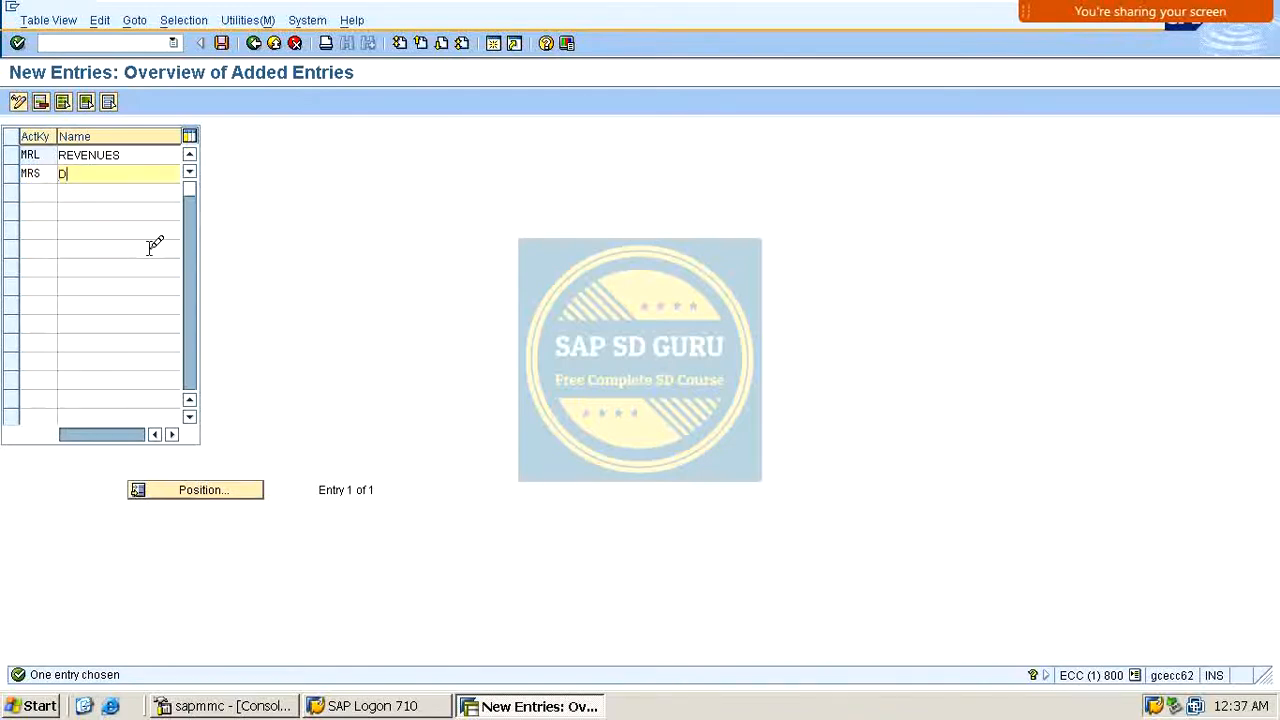
text(DISCOUNTS)
key(Return)
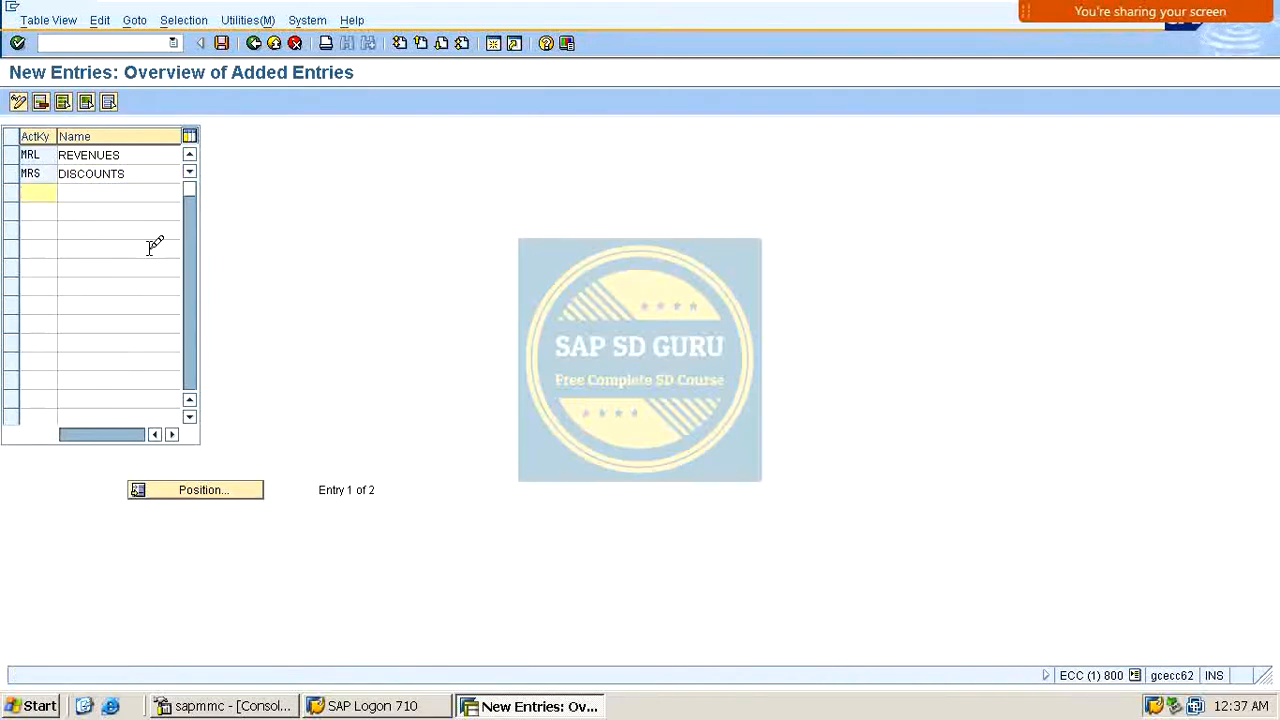
Step: Add account keys MRF named FRIEGHT and MRB named REBATES
text(MRF)
key(Tab)
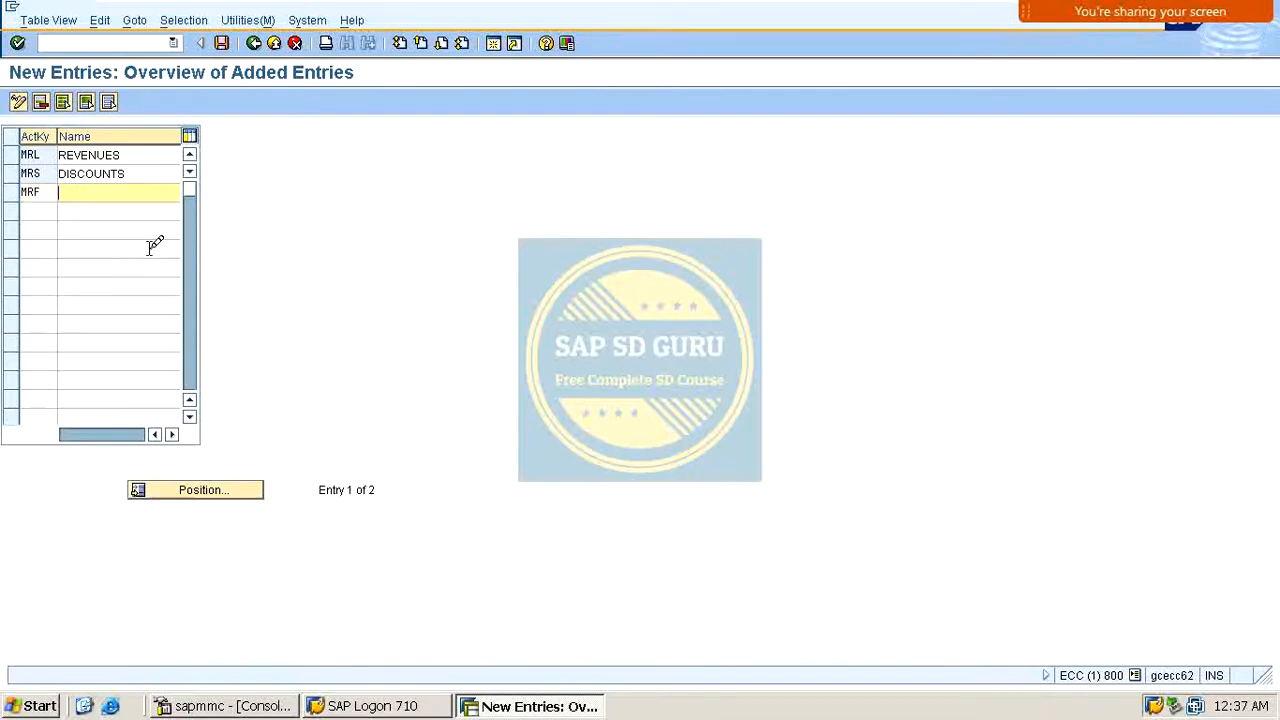
text(FRIEGHT)
key(Return)
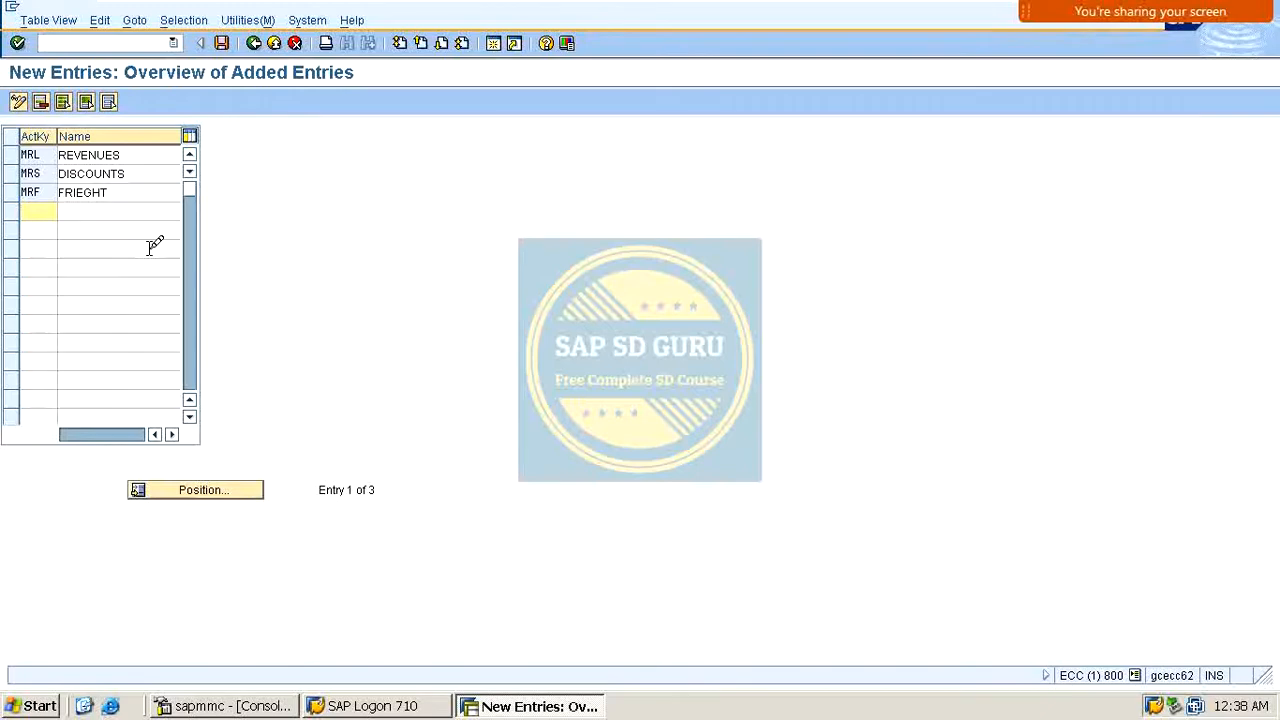
text(MRB)
key(Tab)
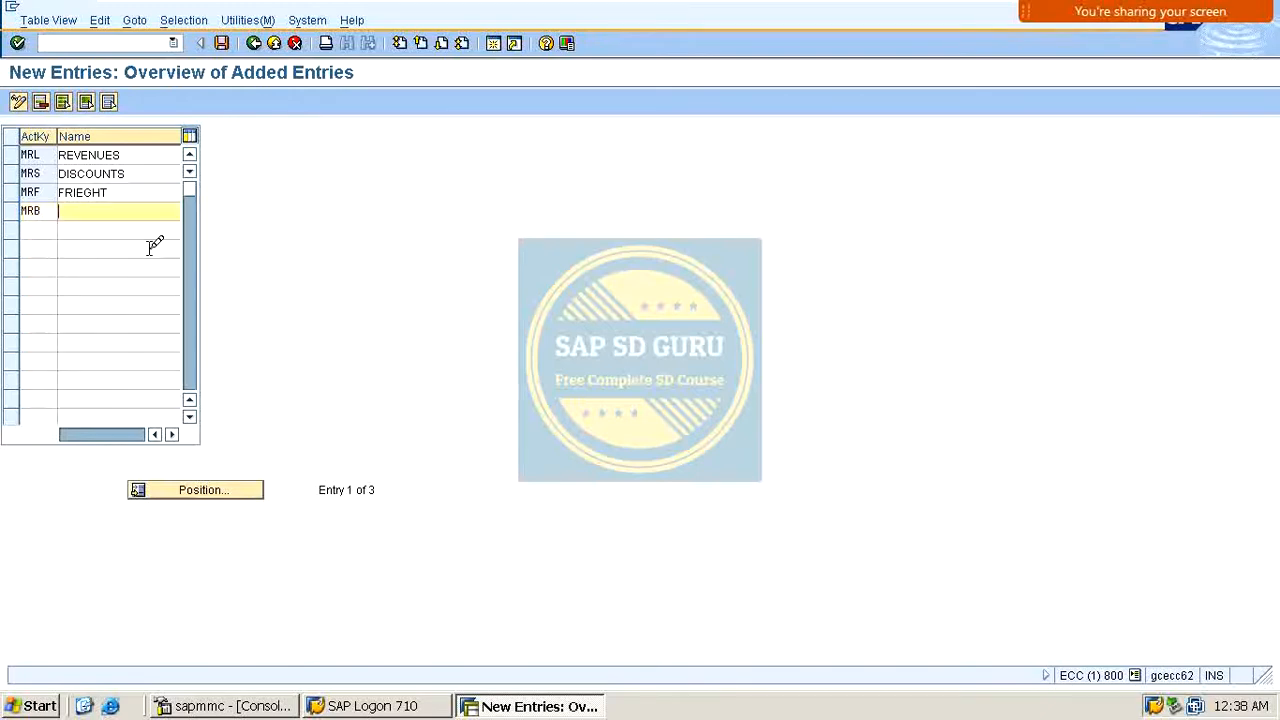
text(REBATES)
key(Return)
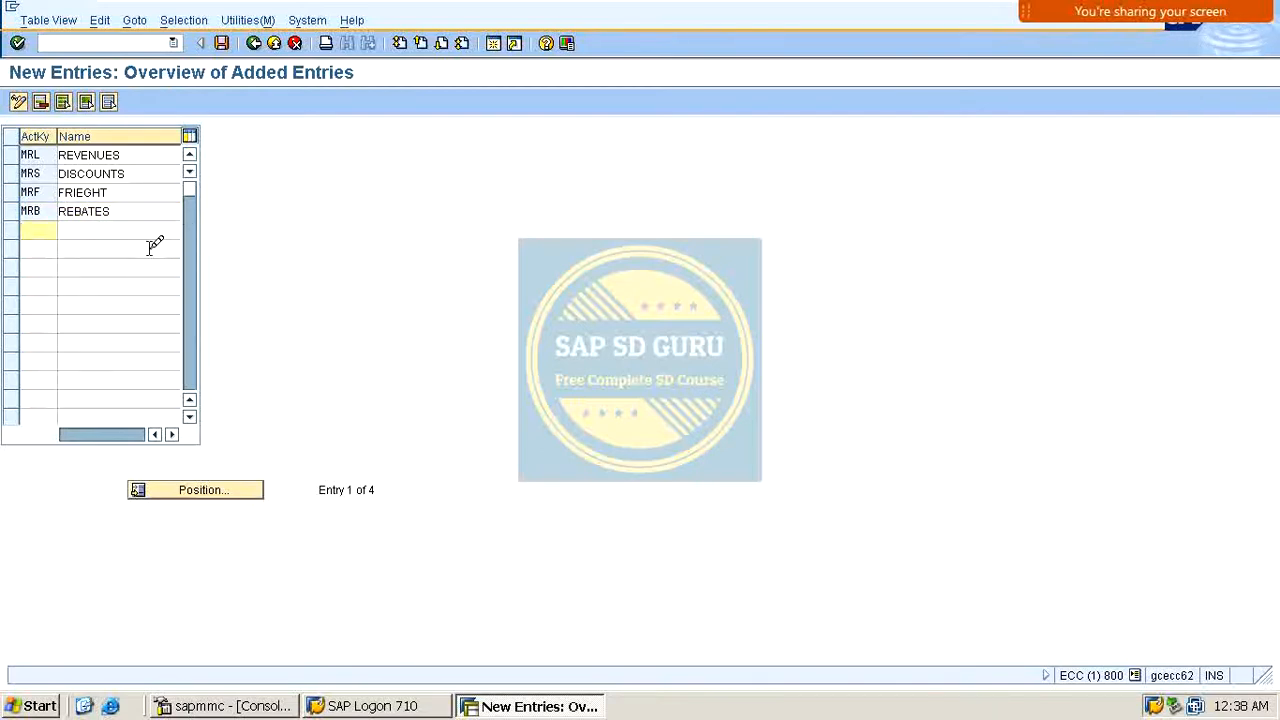
Step: Add account keys MRU named ACCURALS and MIN named INSURANCE
text(MRU)
key(Return)
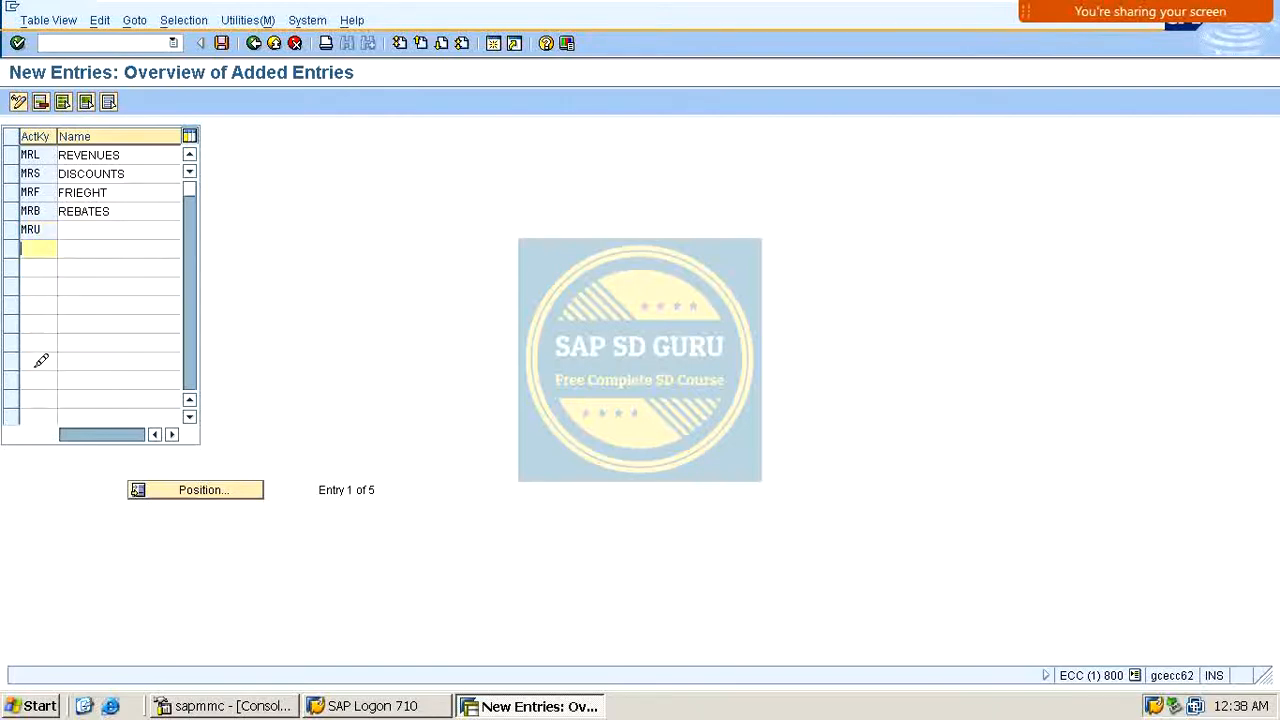
click(90, 228)
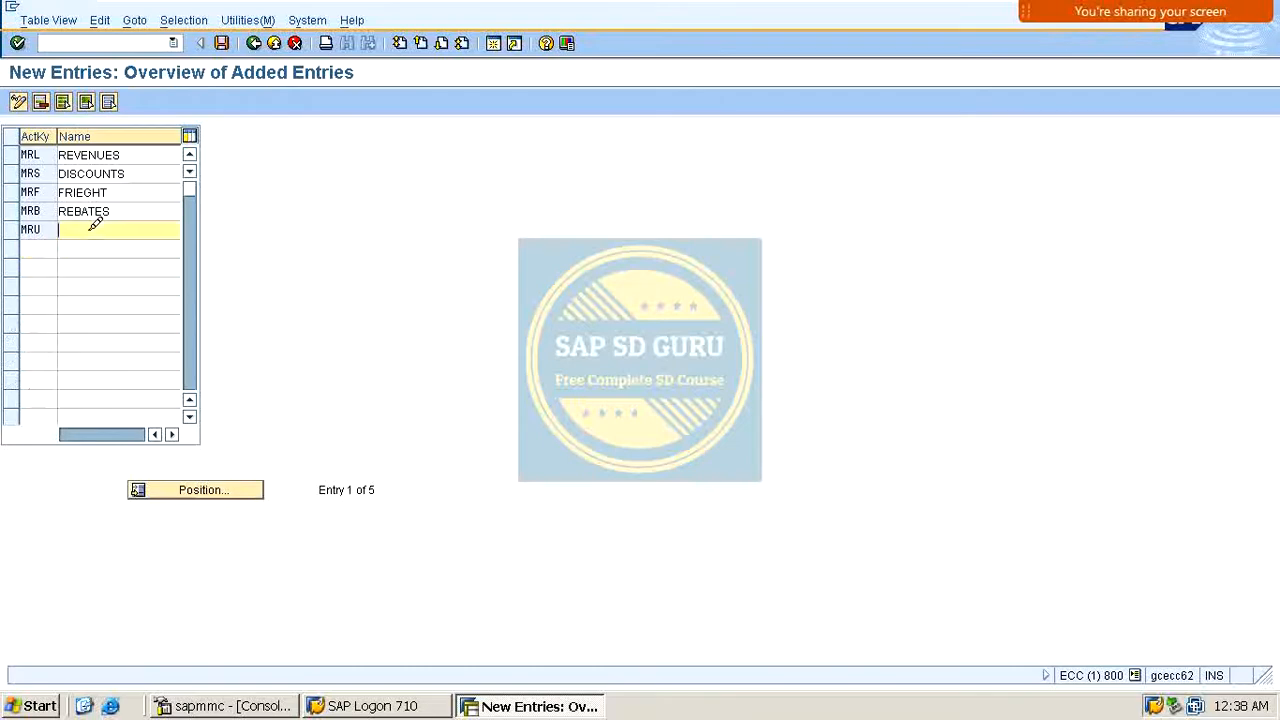
text(ACCRUA)
text(LS)
key(Tab)
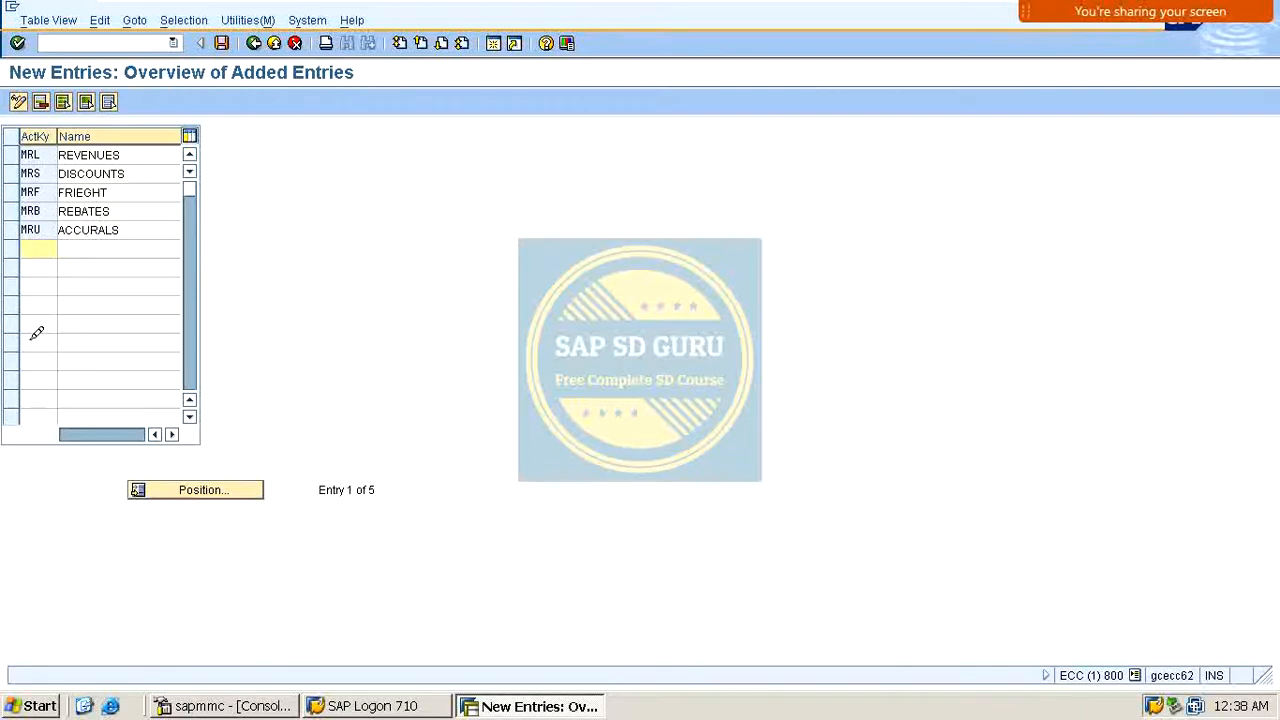
text(MIN)
key(Tab)
text(IN)
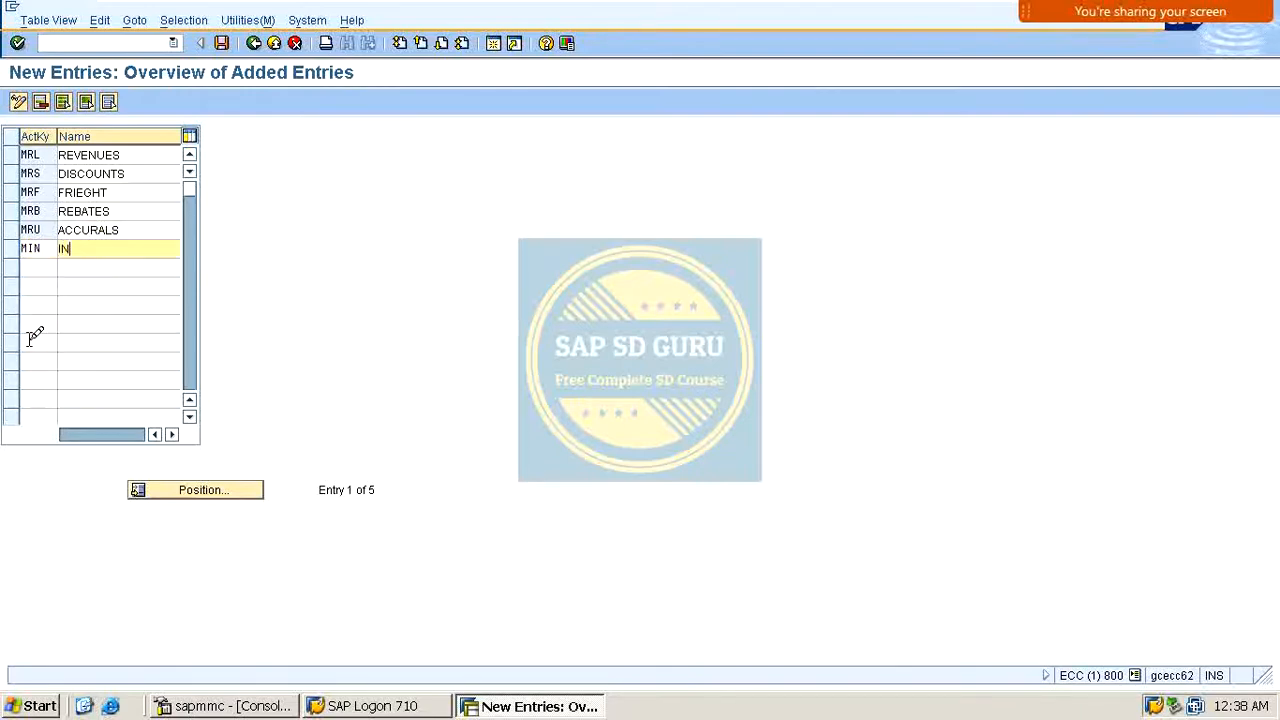
text(SURANCE)
key(Return)
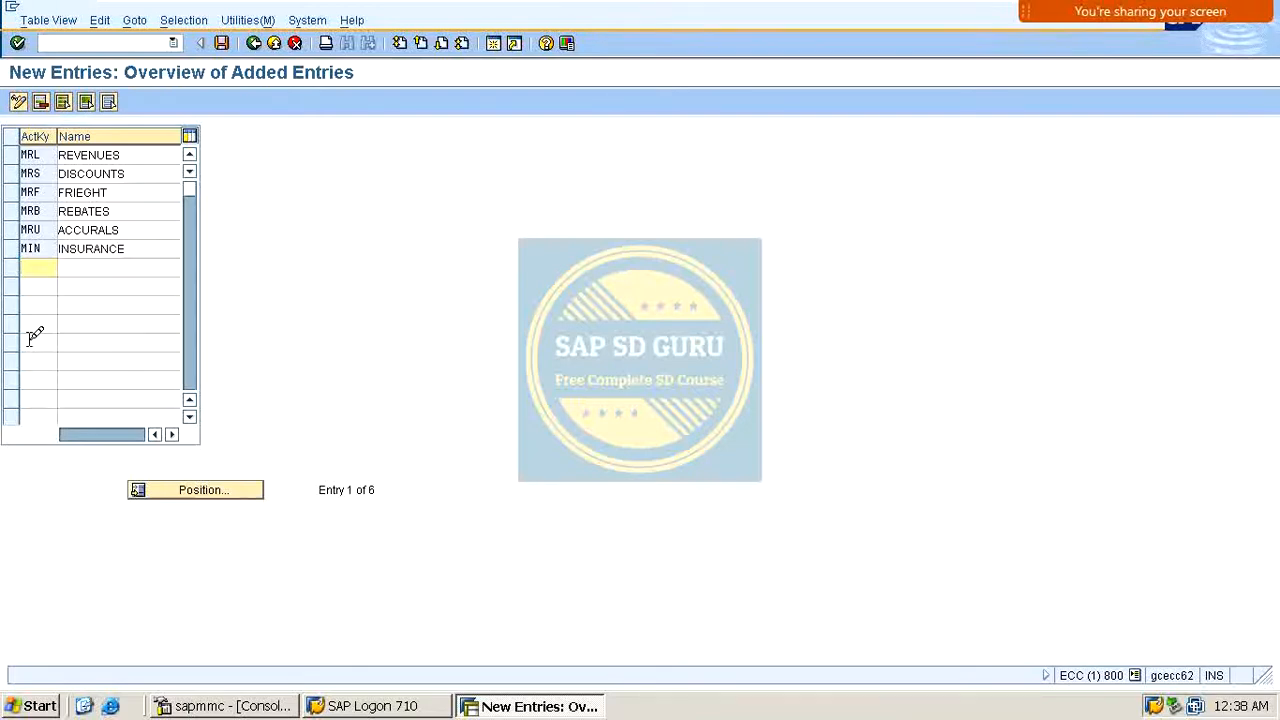
Step: Add account keys MLO named LOADING and MPC named PACKING
text(MLO)
key(Tab)
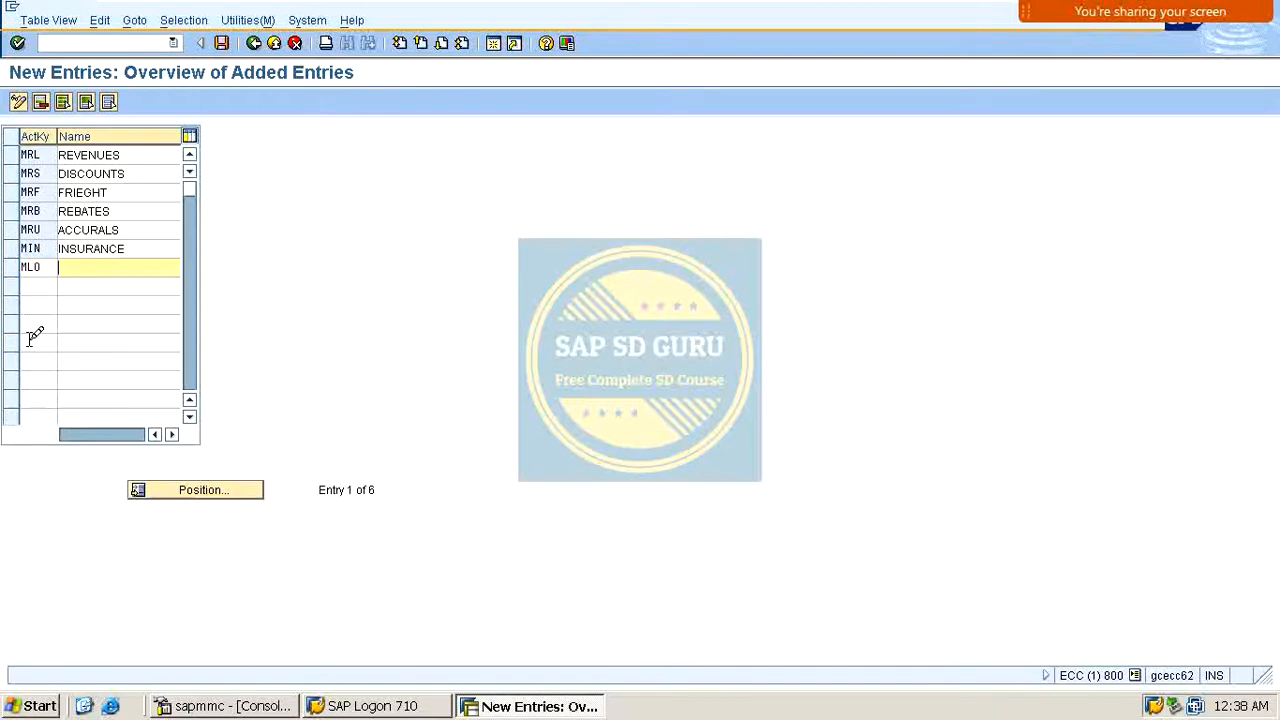
text(LOADING)
key(Return)
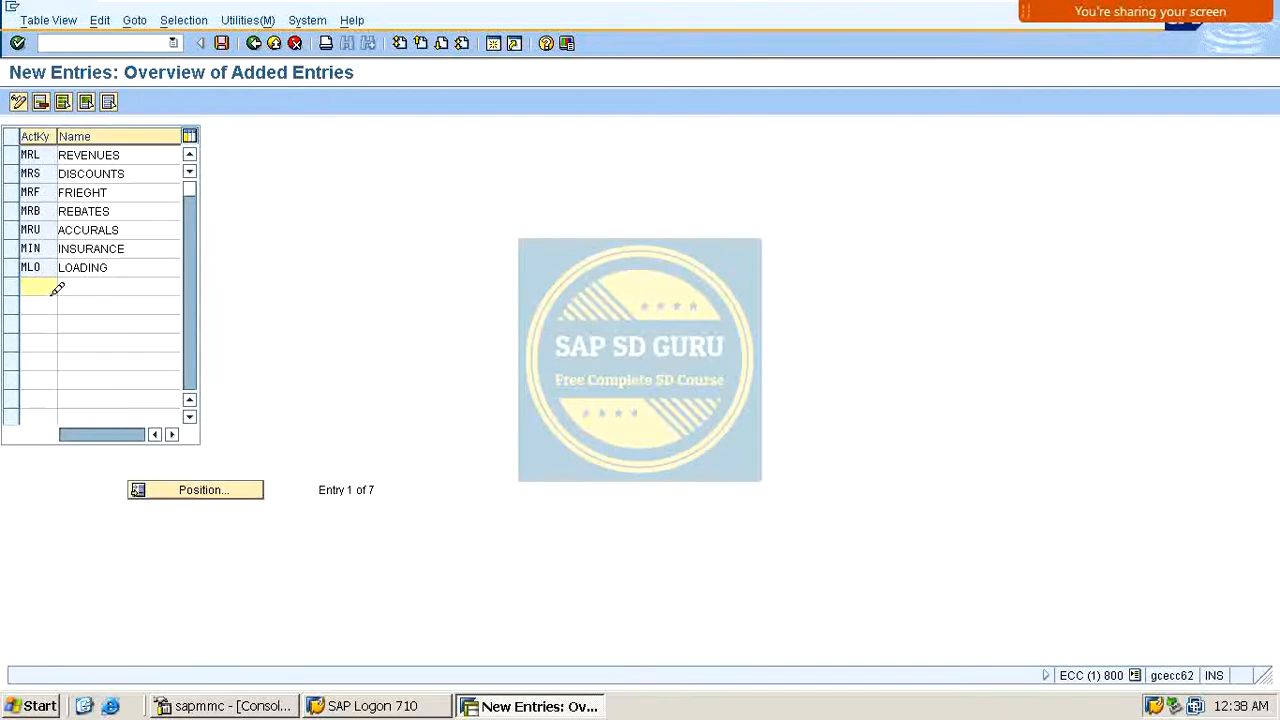
text(MPC)
key(Tab)
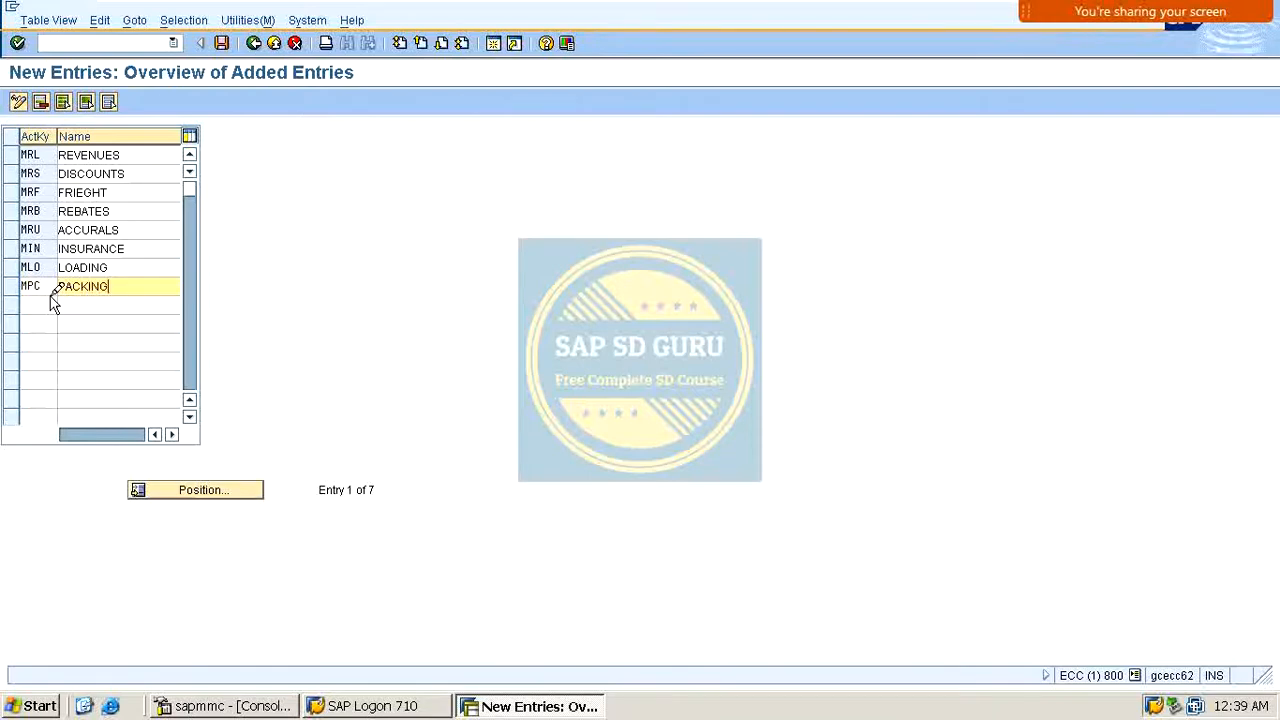
key(Return)
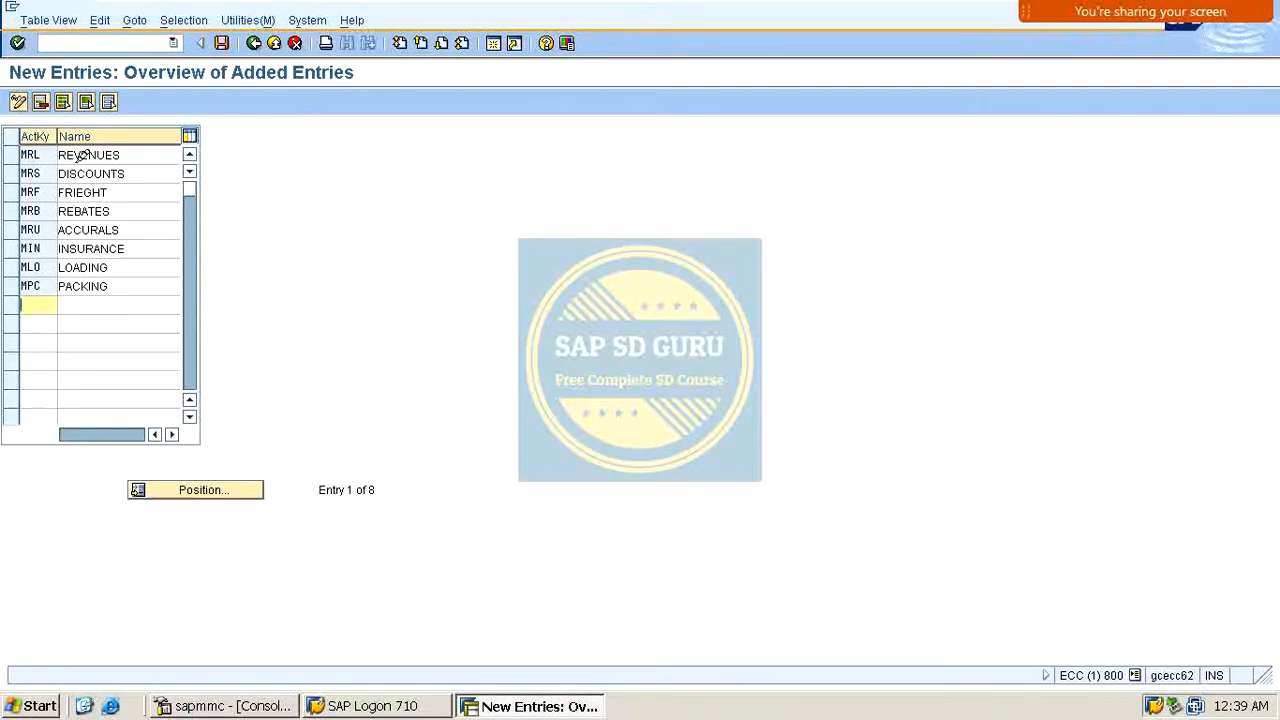
drag(127, 157, 59, 178)
drag(127, 210, 58, 211)
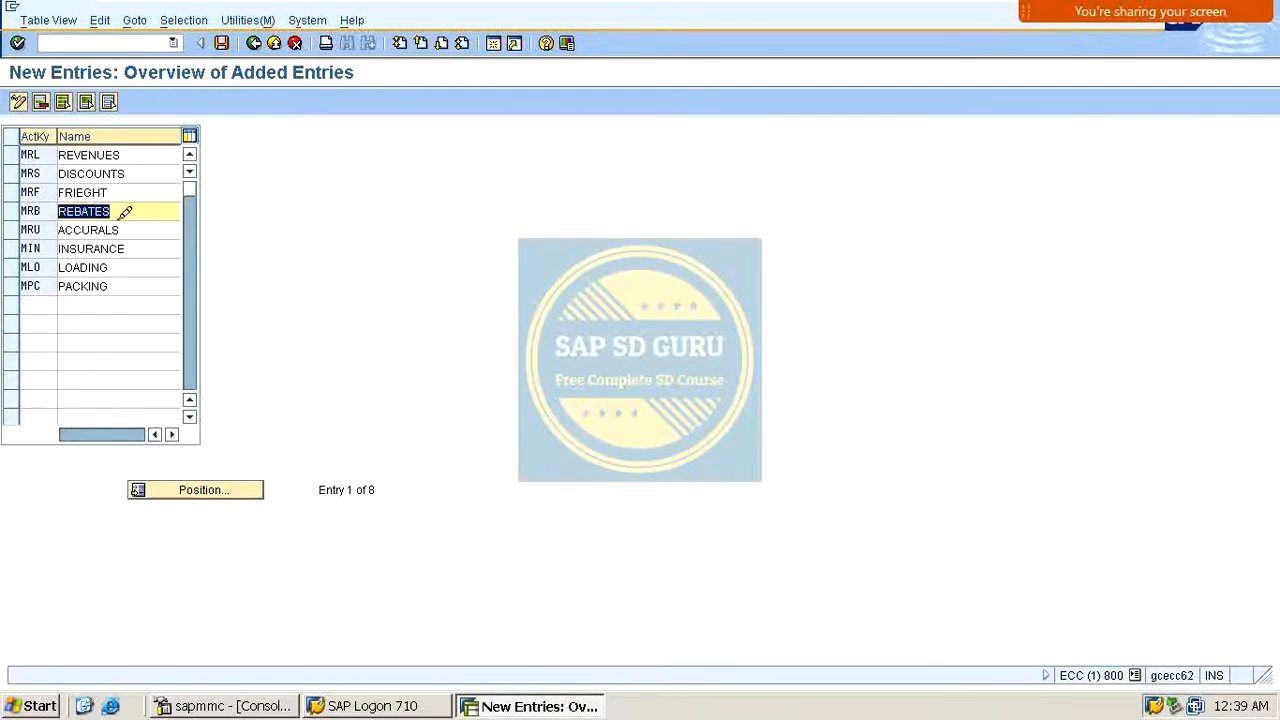
drag(56, 155, 9, 177)
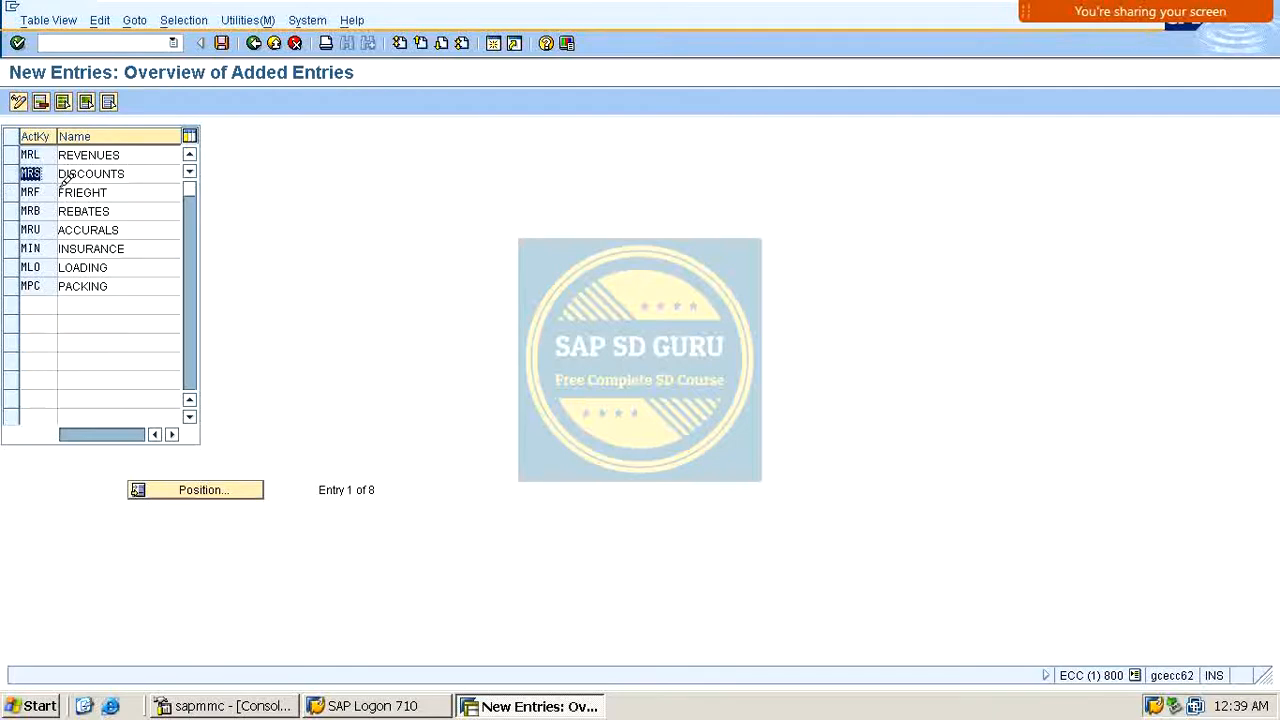
drag(55, 187, 8, 214)
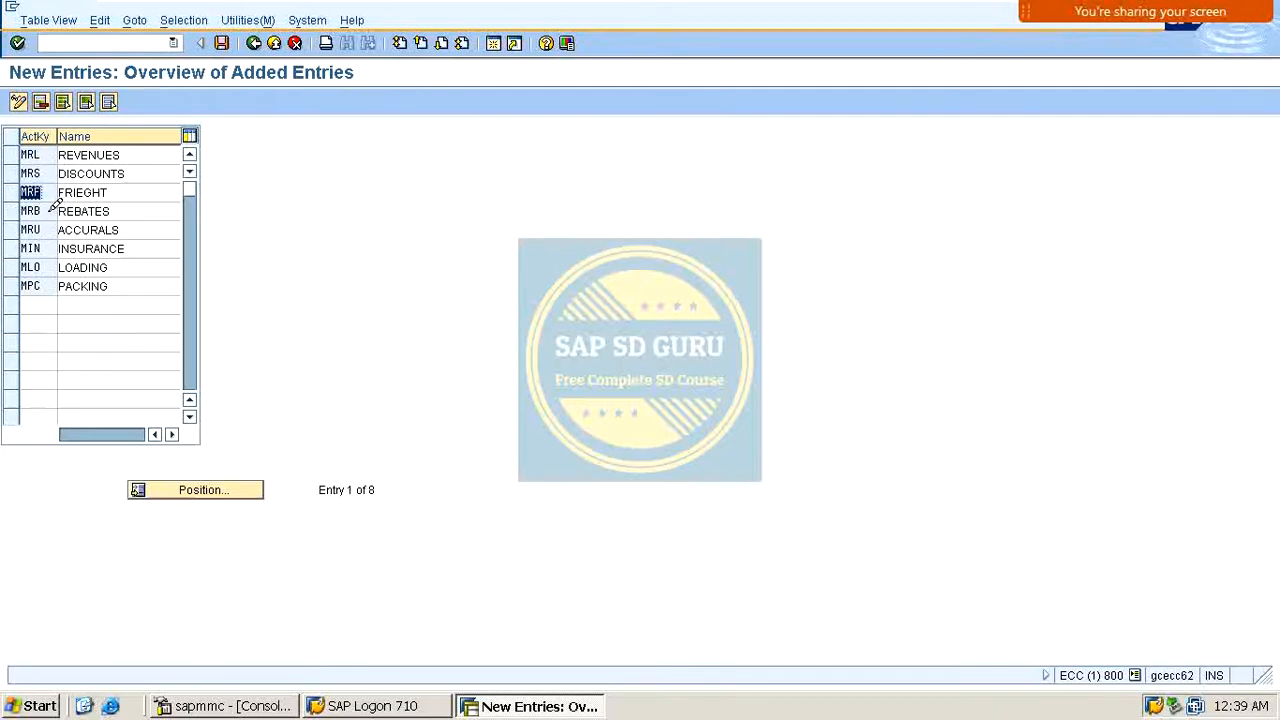
drag(50, 211, 3, 294)
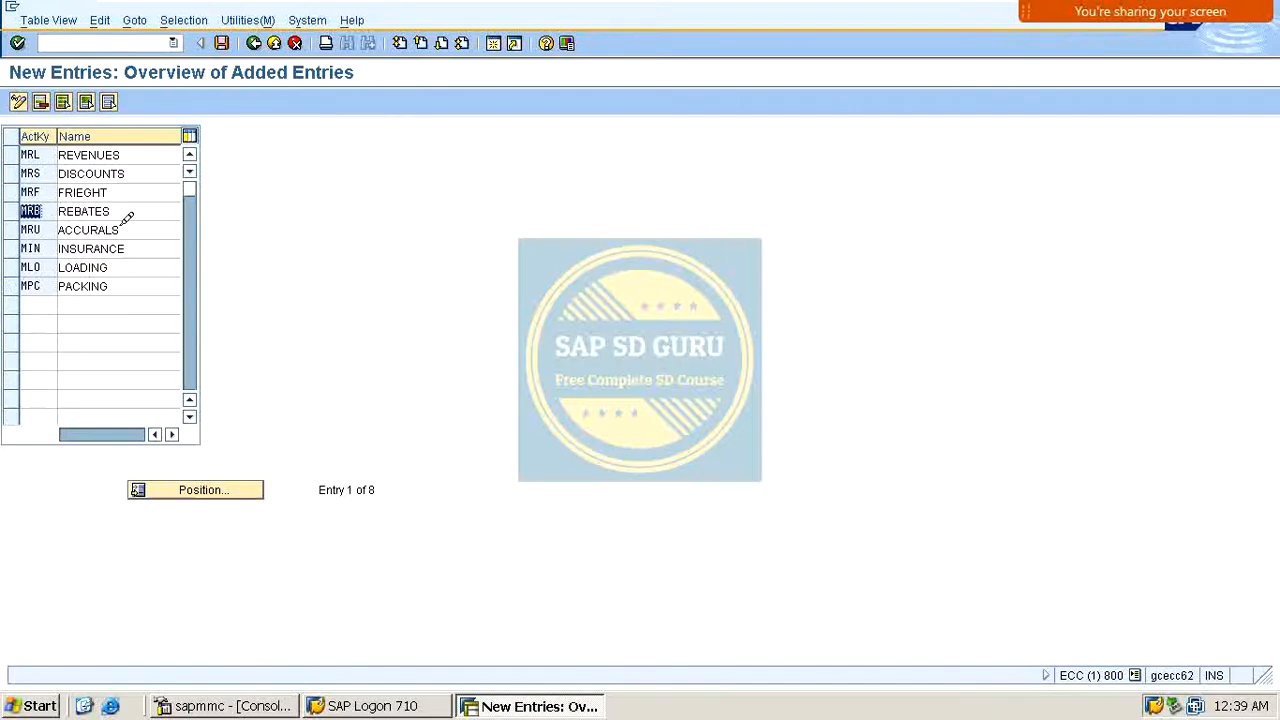
drag(52, 229, 10, 264)
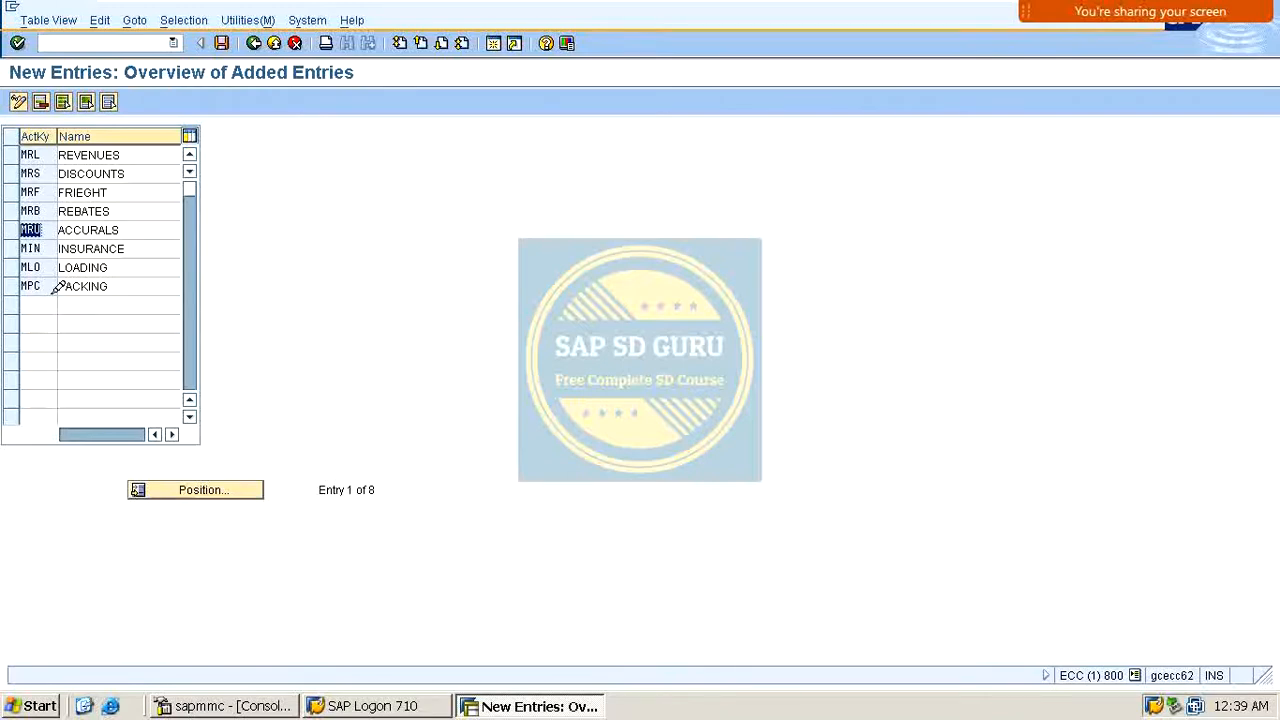
Step: Save the new account key entries under the customizing request and return to the account key activity list
click(223, 43)
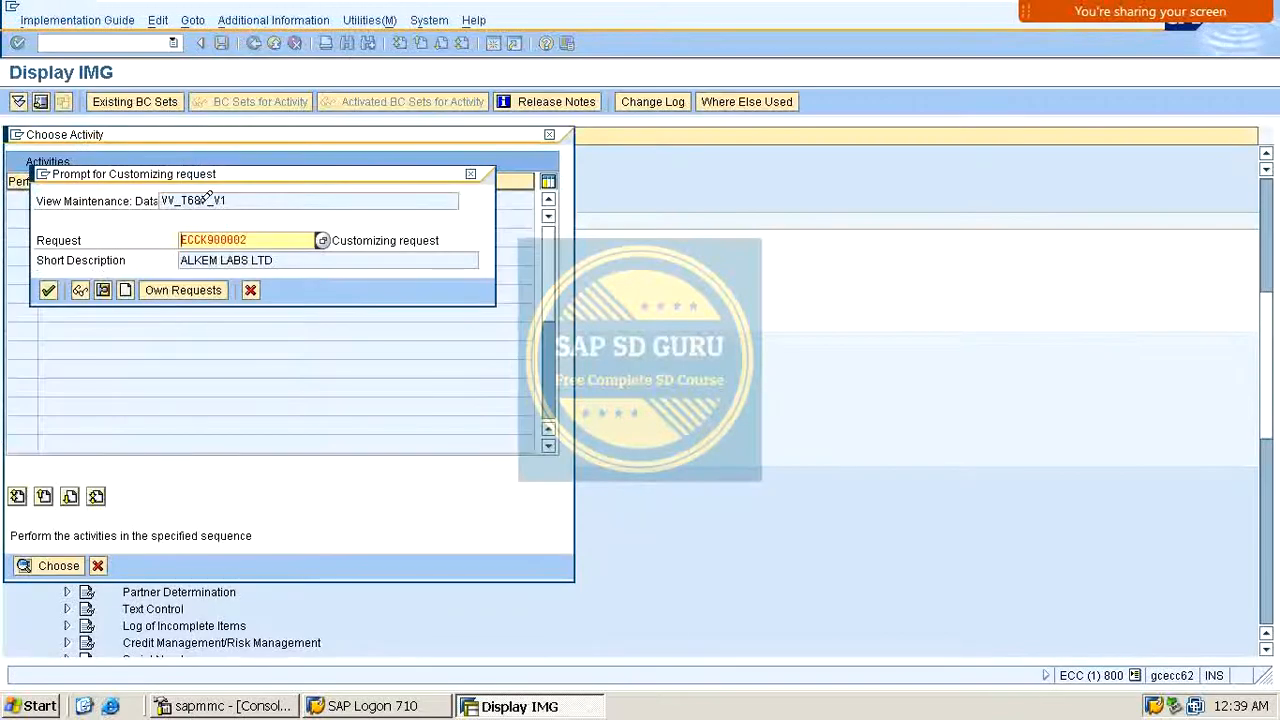
click(48, 290)
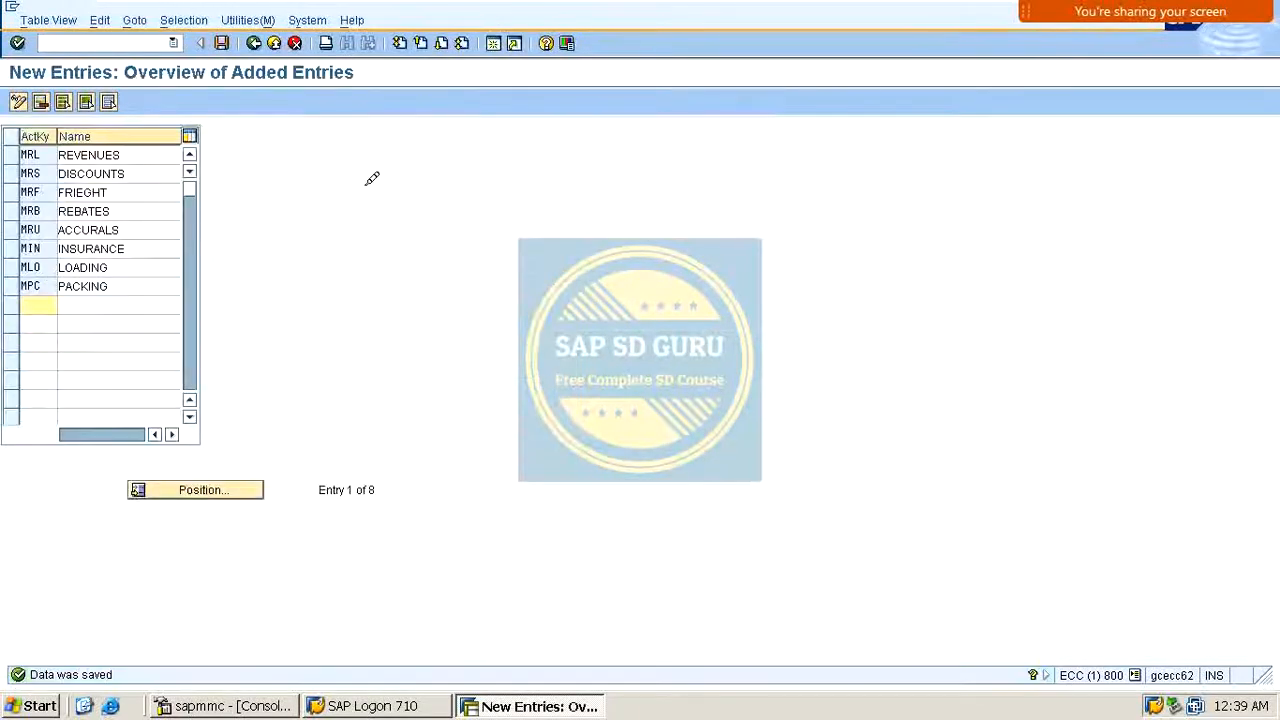
click(255, 43)
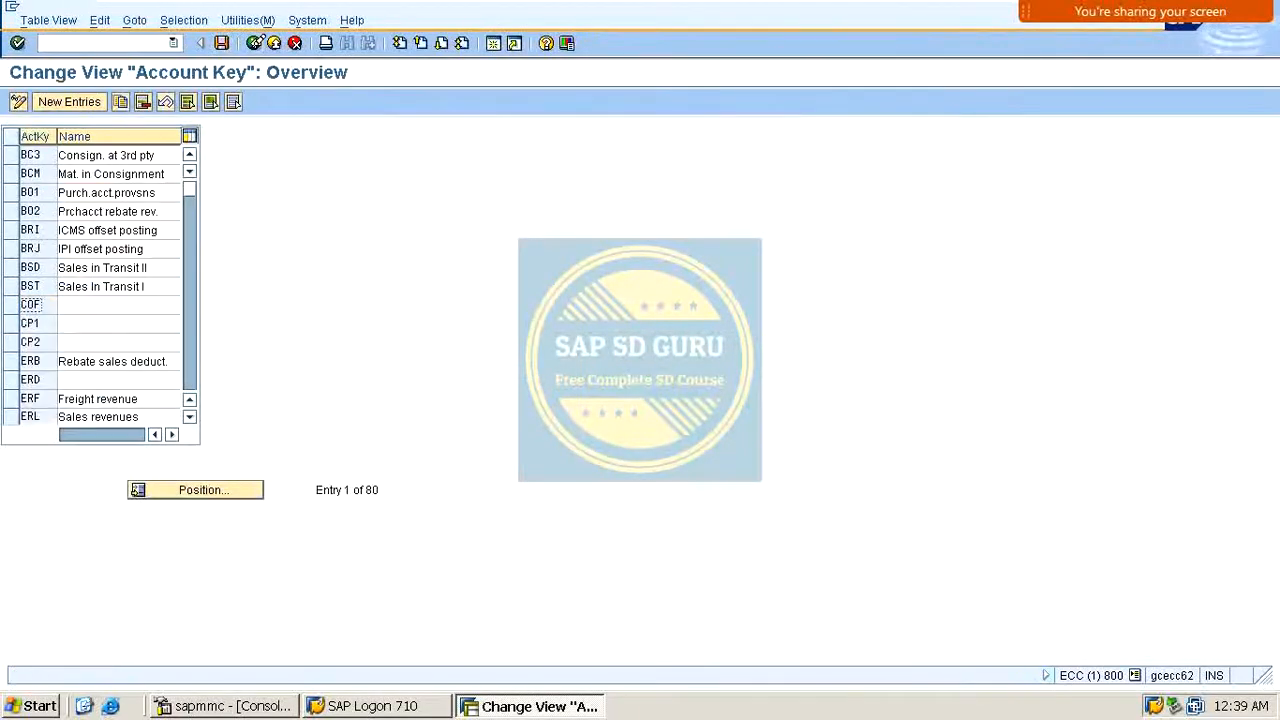
click(256, 43)
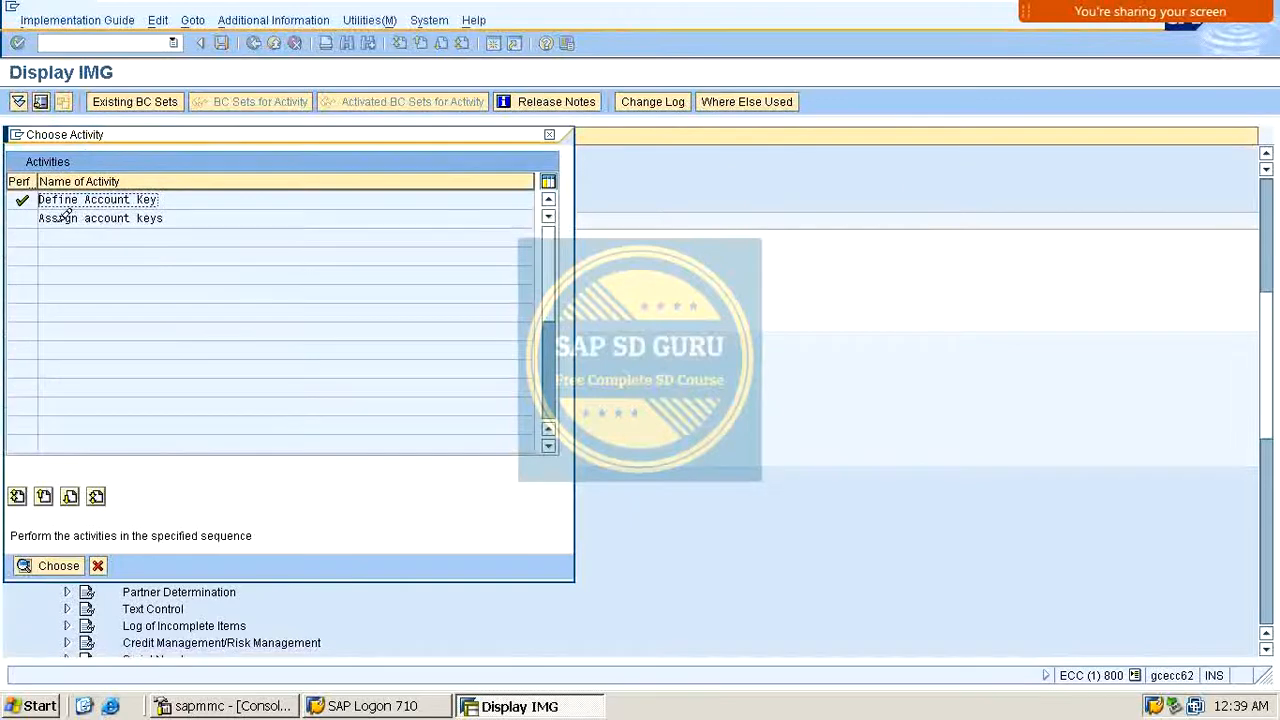
Step: Open the account key assignment activity and position the revenue account determination table at procedure MOFI00
click(138, 217)
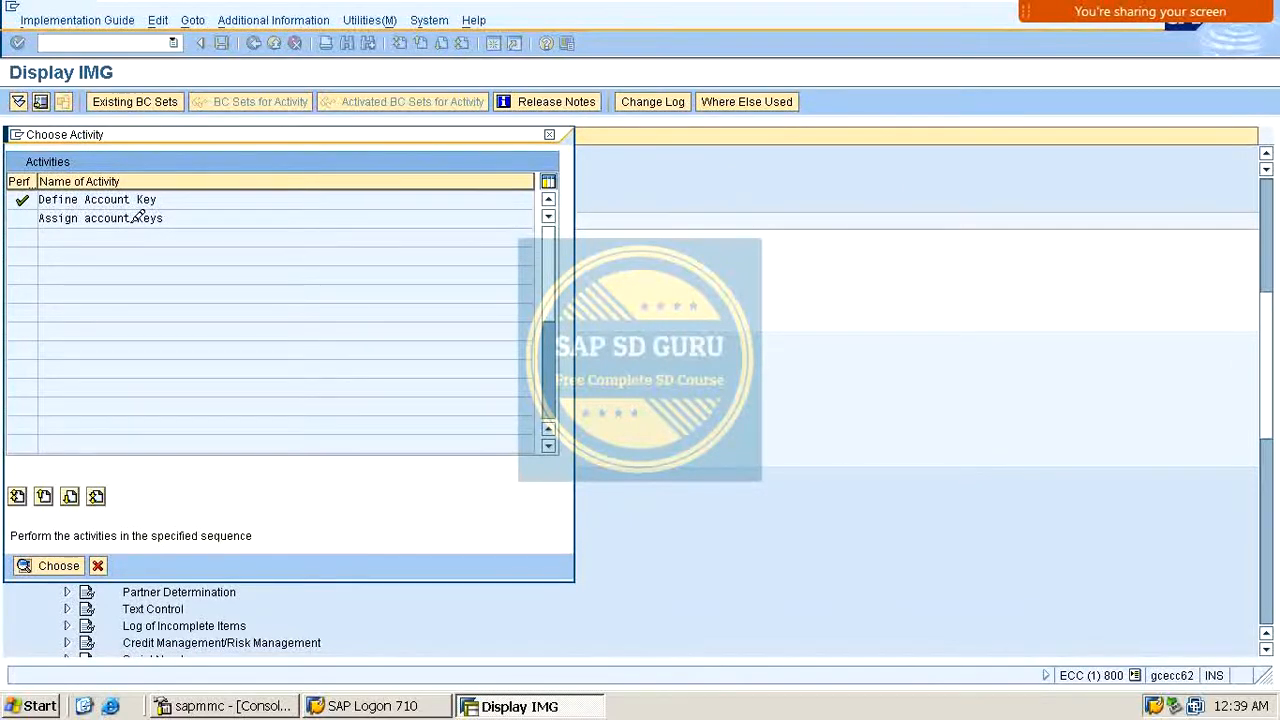
double_click(138, 217)
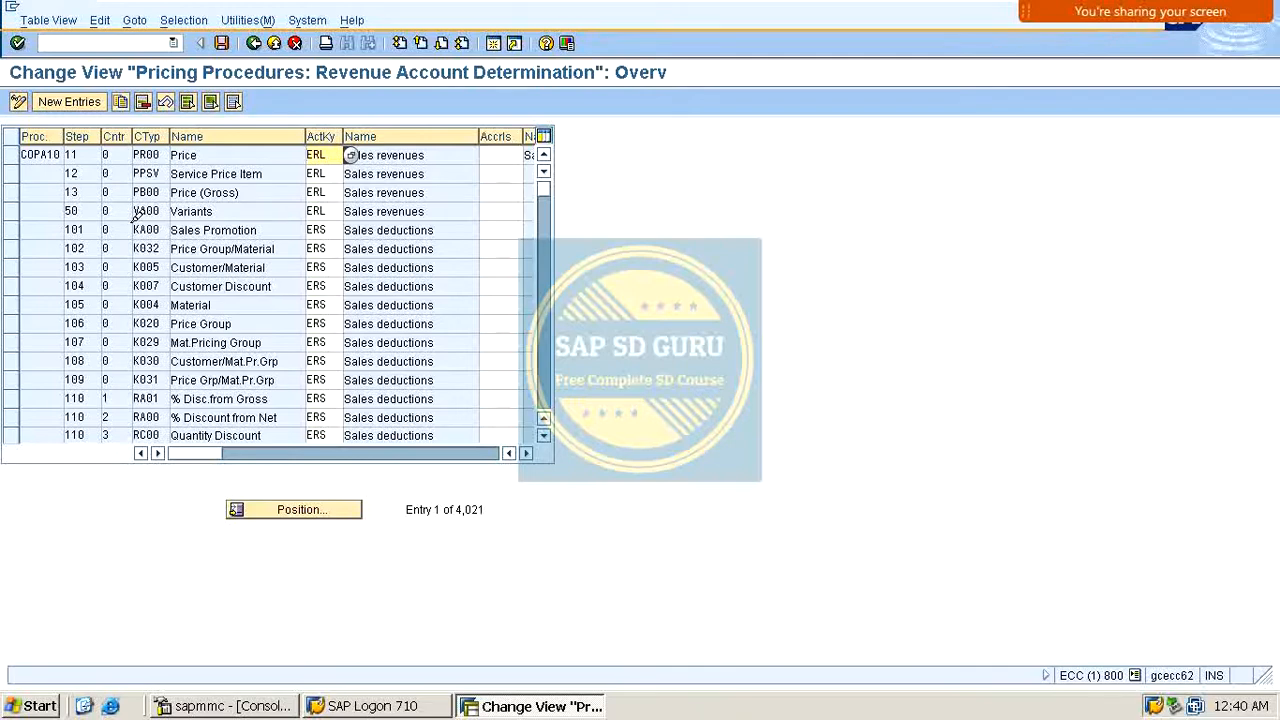
click(300, 509)
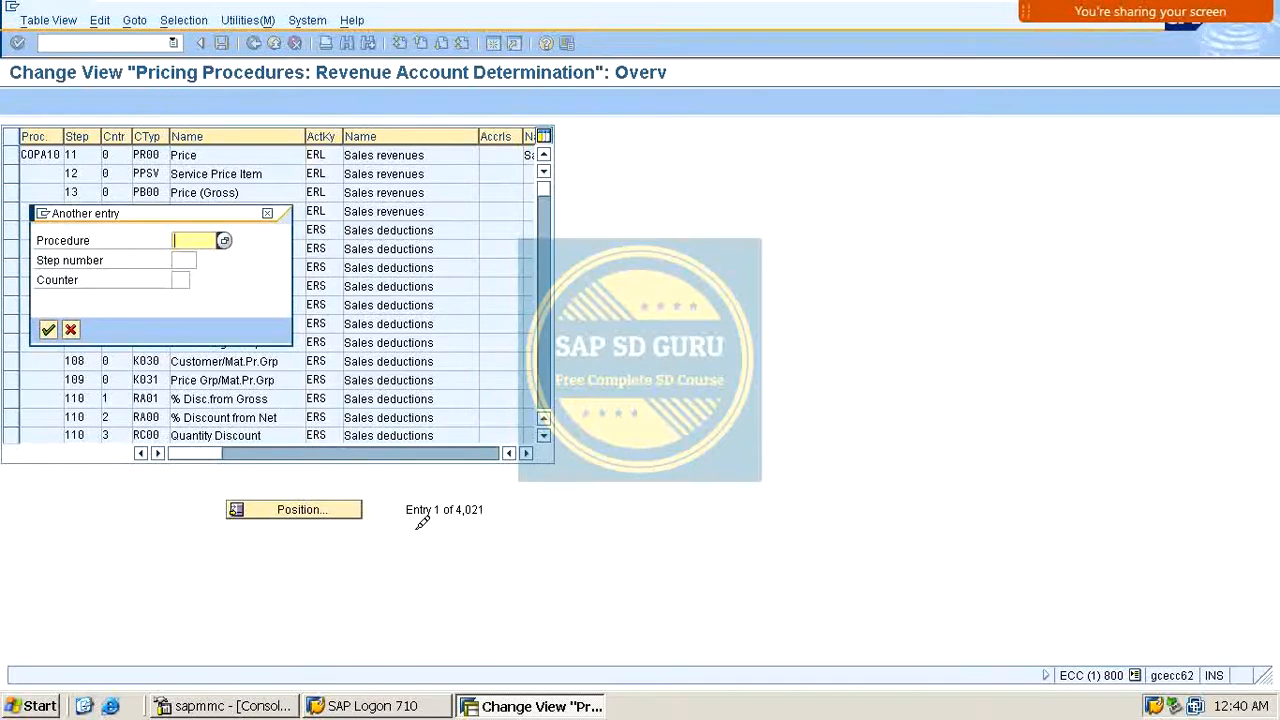
text(MOFI00)
key(Return)
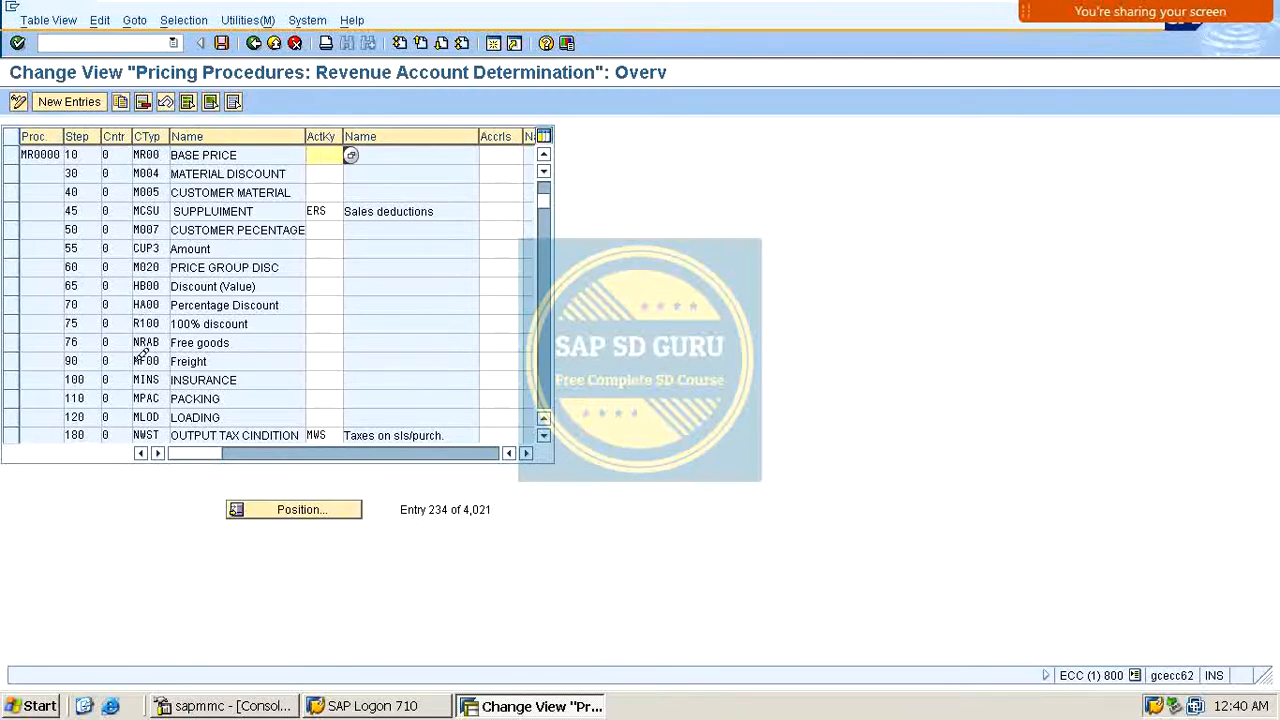
scroll(150, 262, down, 2)
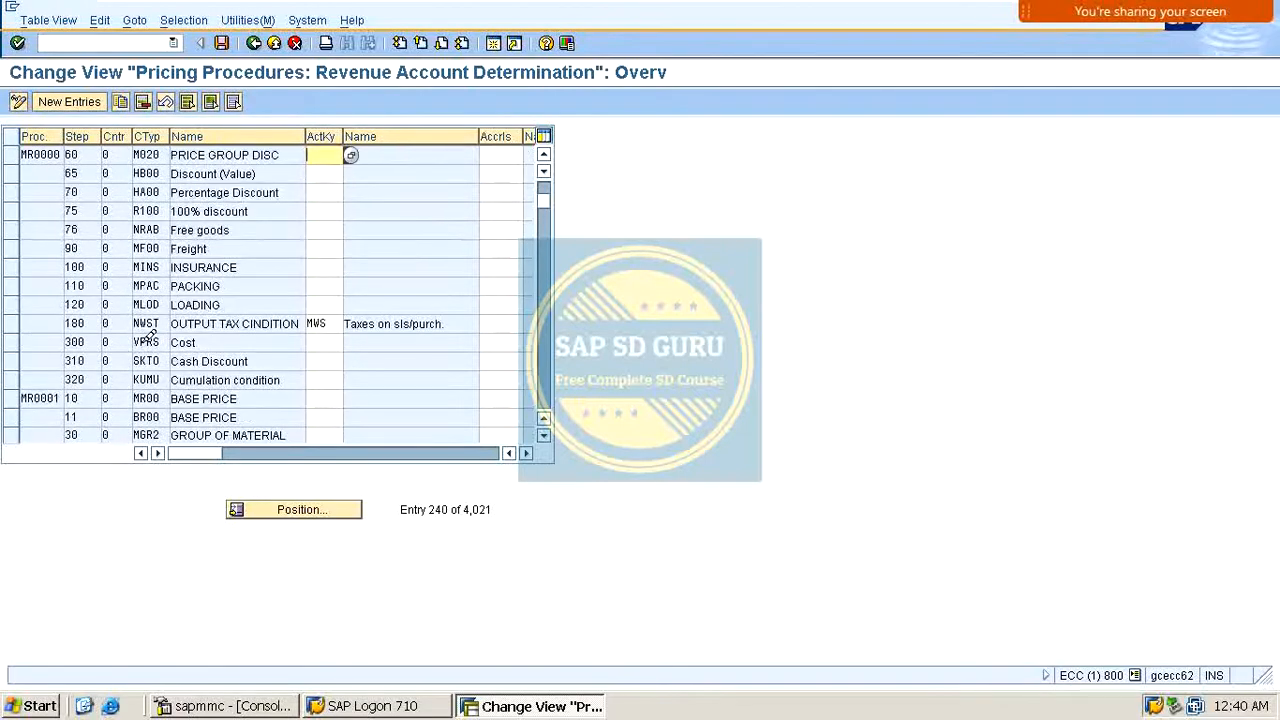
scroll(147, 320, up, 4)
scroll(148, 232, down, 2)
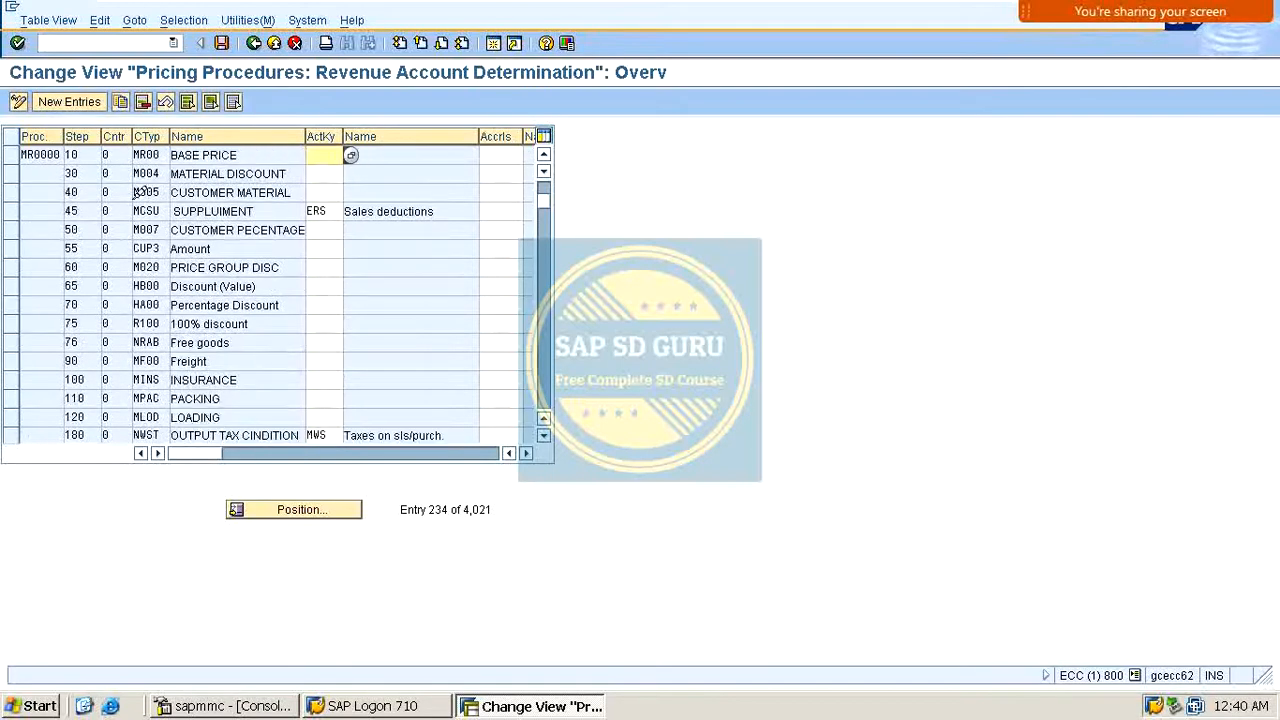
click(50, 150)
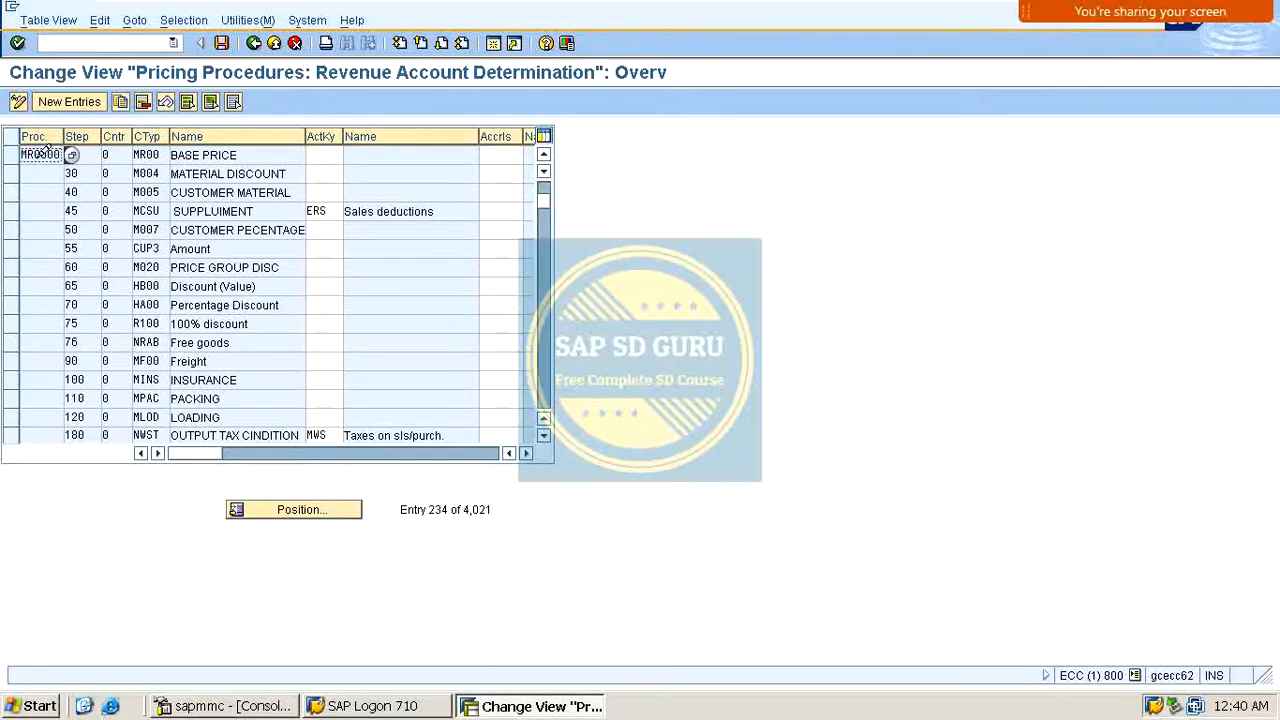
scroll(45, 165, up, 1)
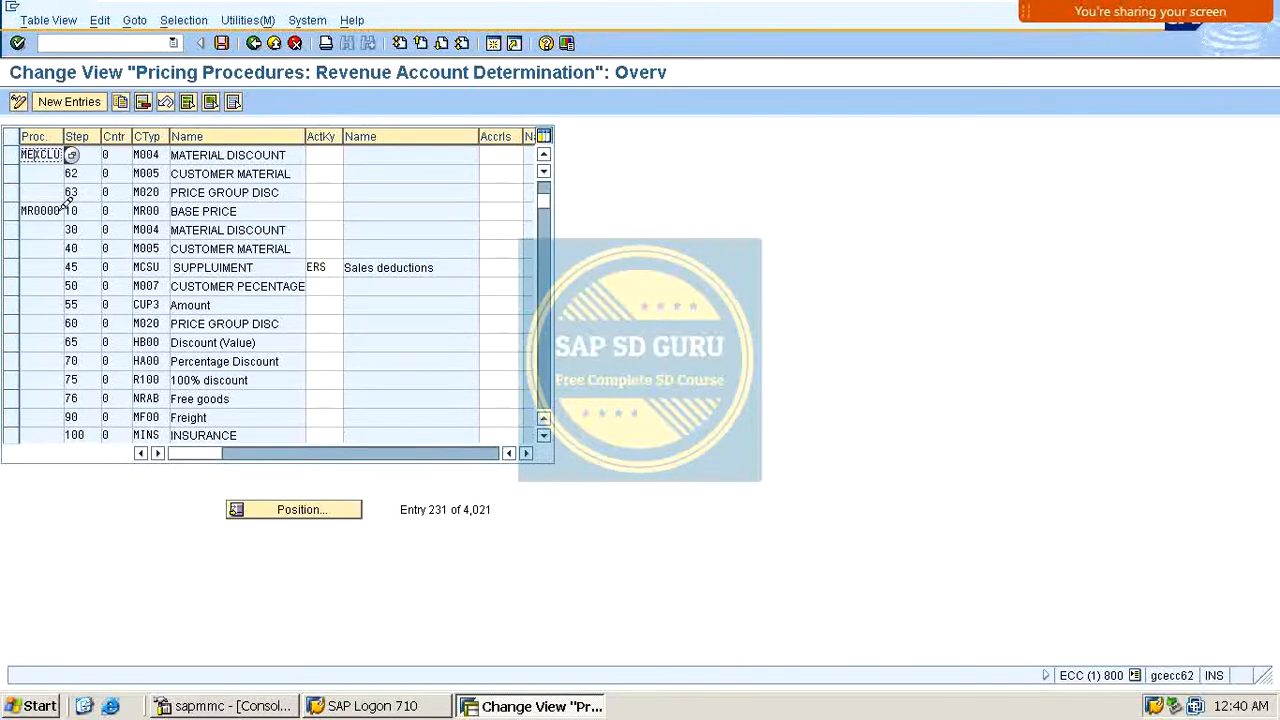
double_click(60, 211)
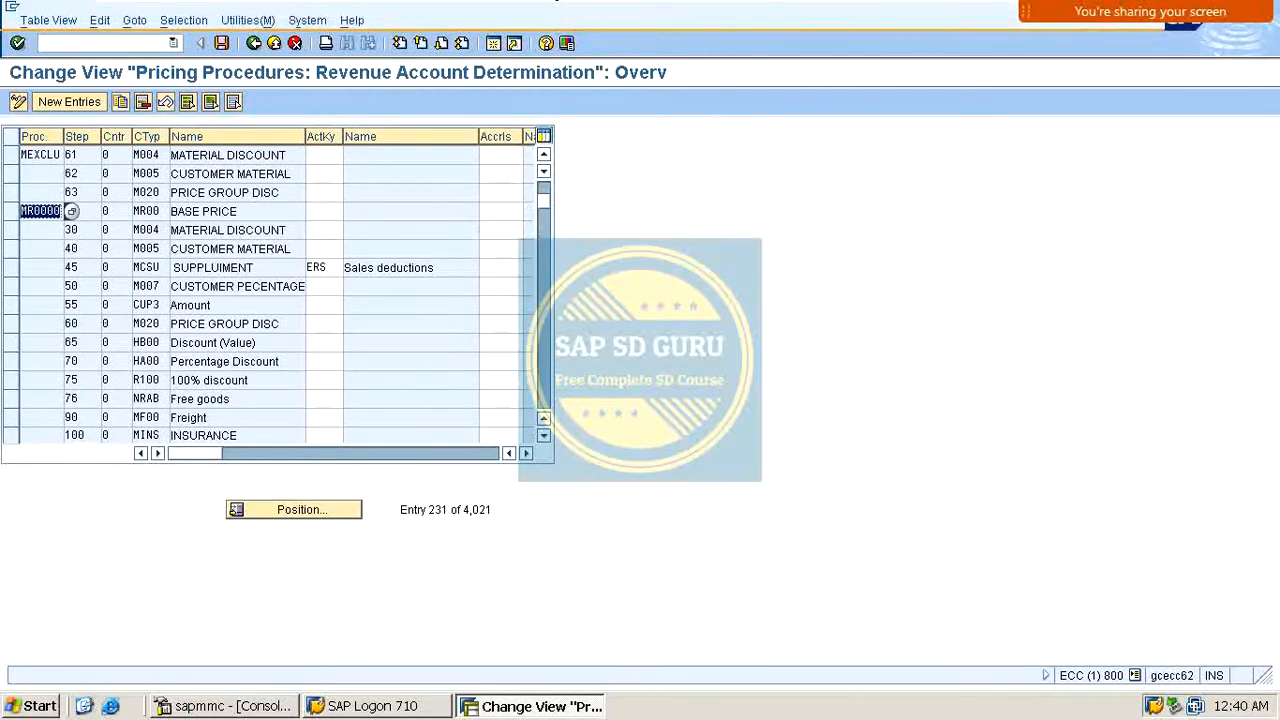
click(1074, 36)
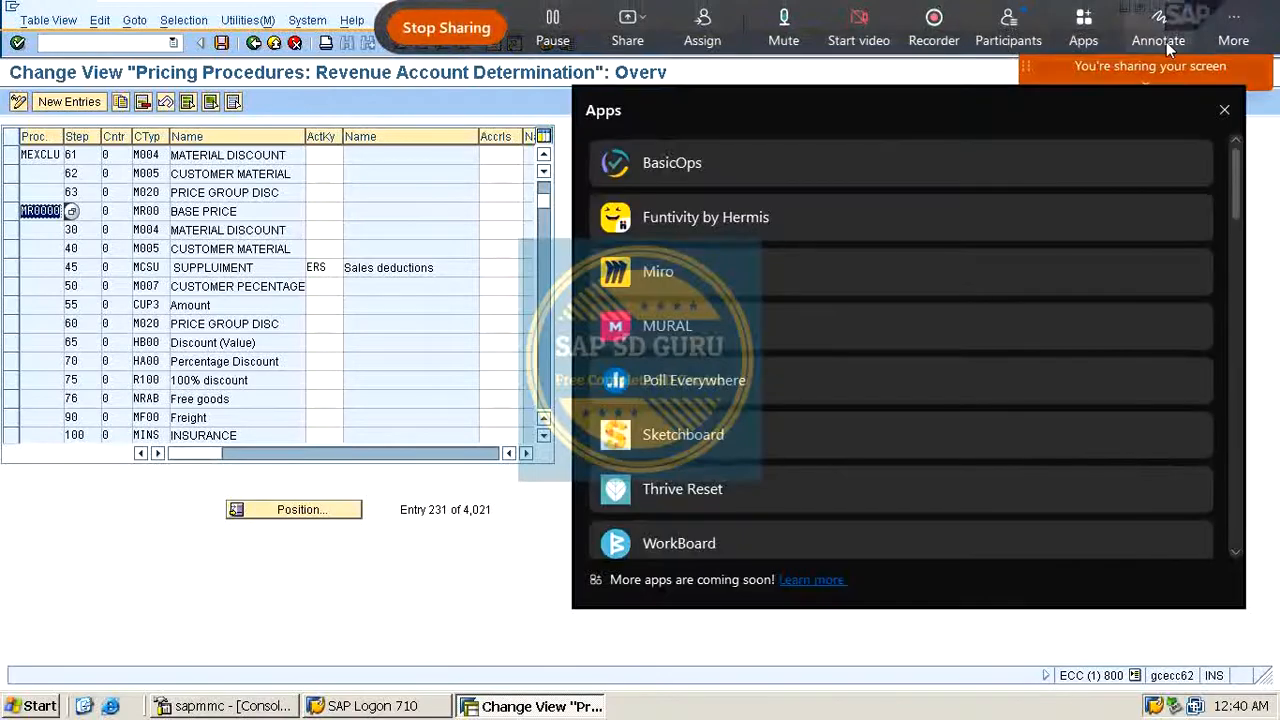
click(1083, 30)
click(1158, 32)
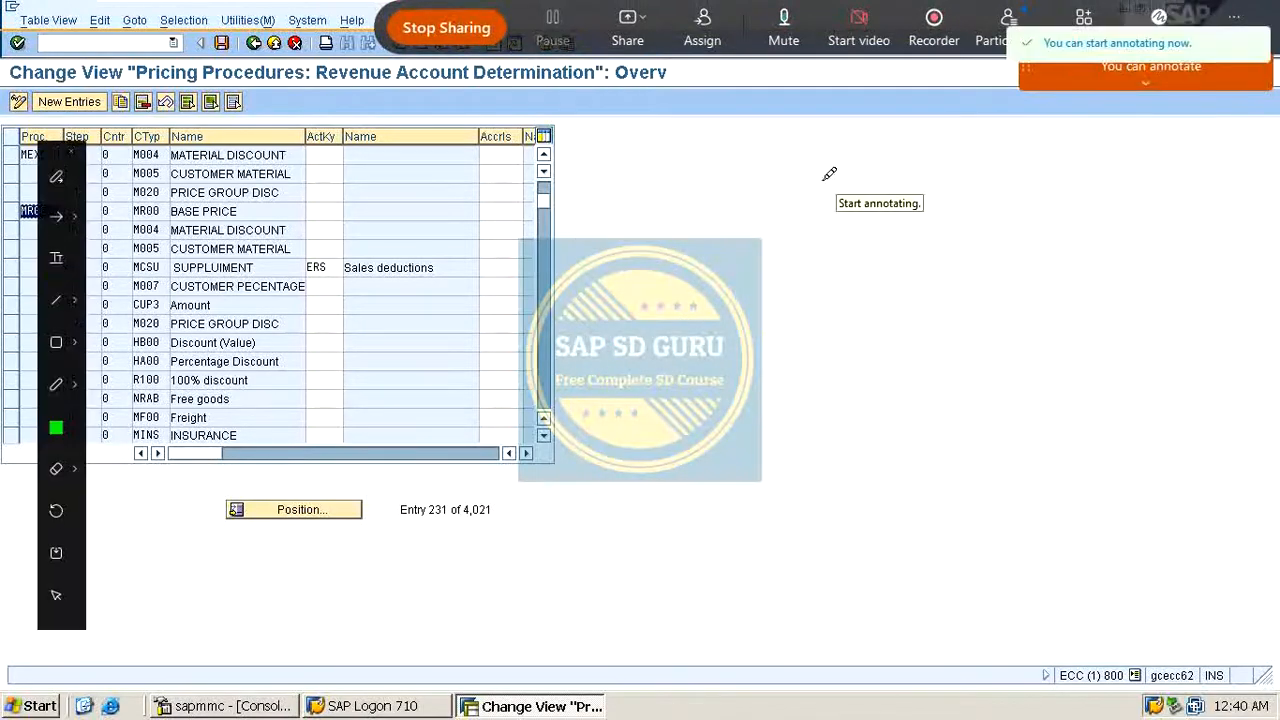
mouse_move(748, 215)
mouse_down()
mouse_move(814, 203)
mouse_move(850, 360)
mouse_up()
drag(884, 262, 931, 263)
drag(992, 228, 998, 222)
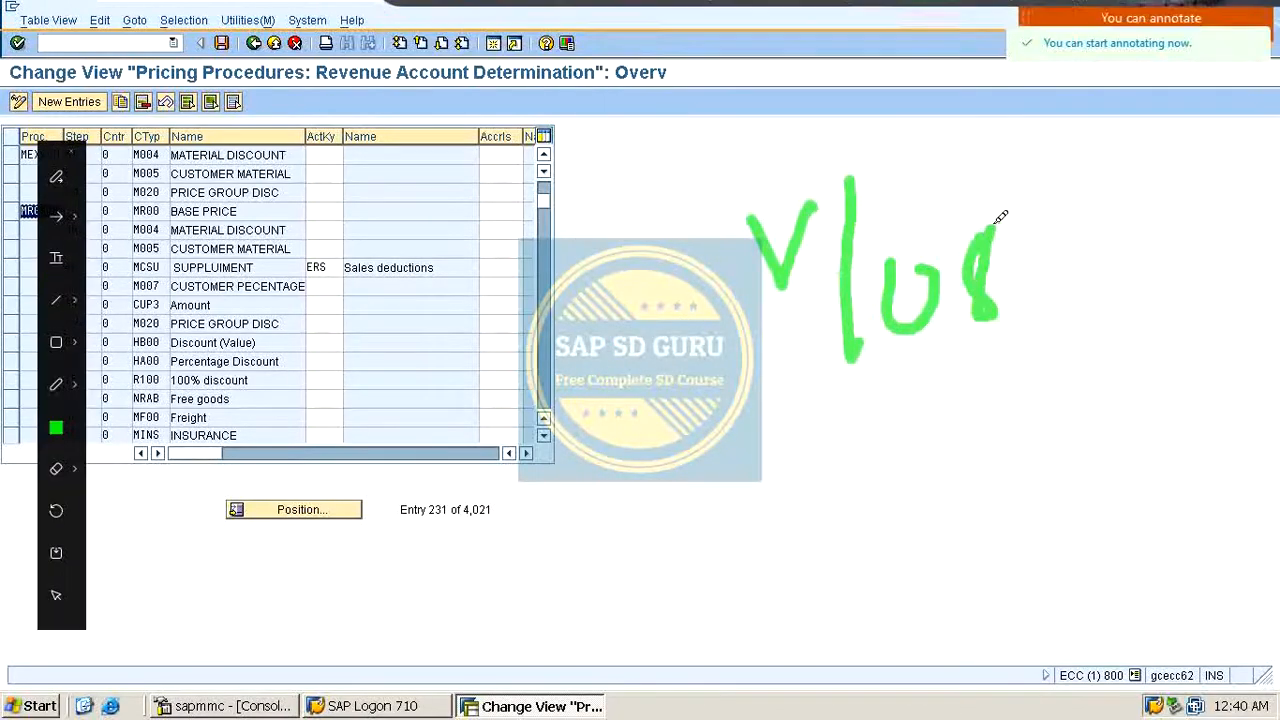
drag(930, 372, 815, 457)
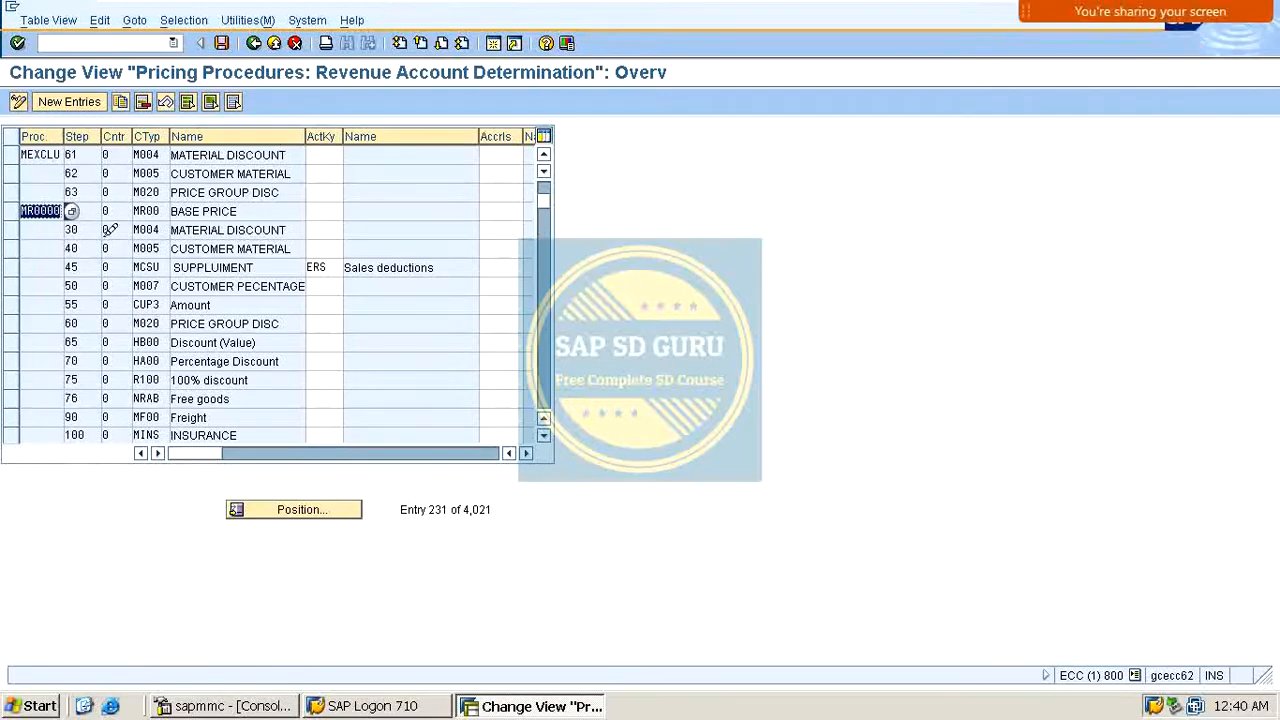
Step: Assign account key MRL to the base price condition MR00 in procedure MR0000
scroll(110, 230, up, 5)
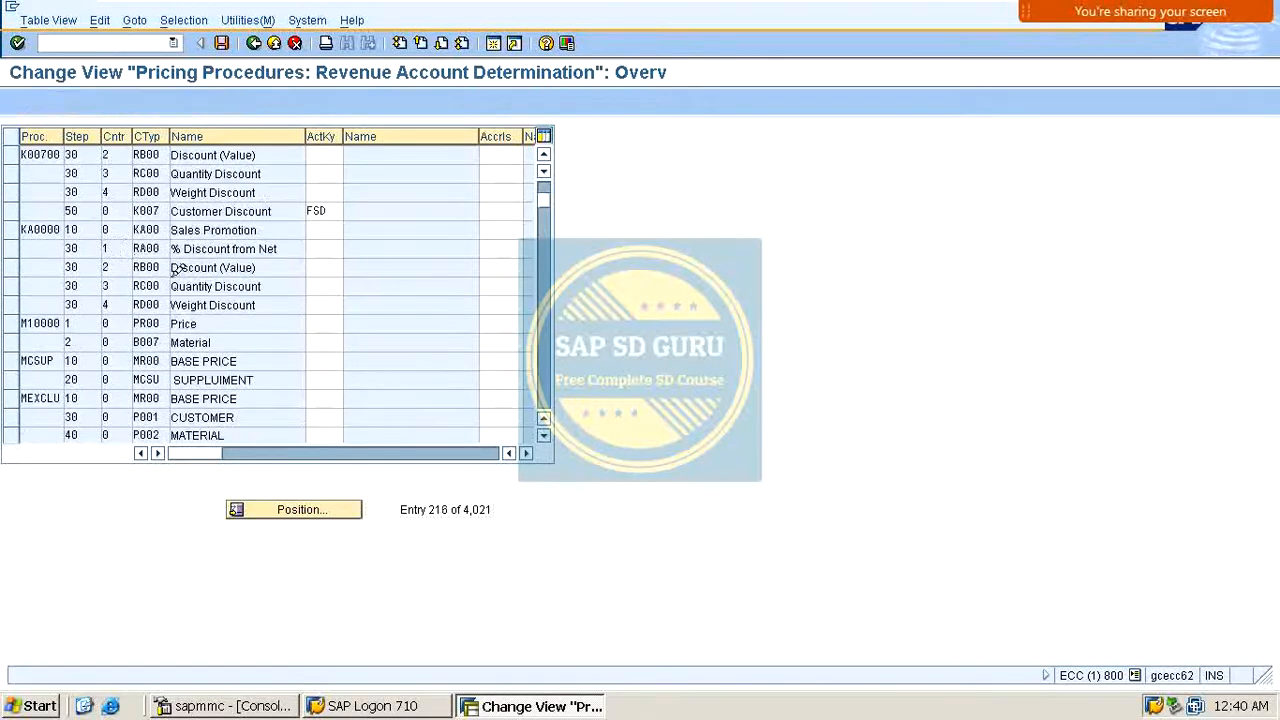
scroll(176, 270, down, 5)
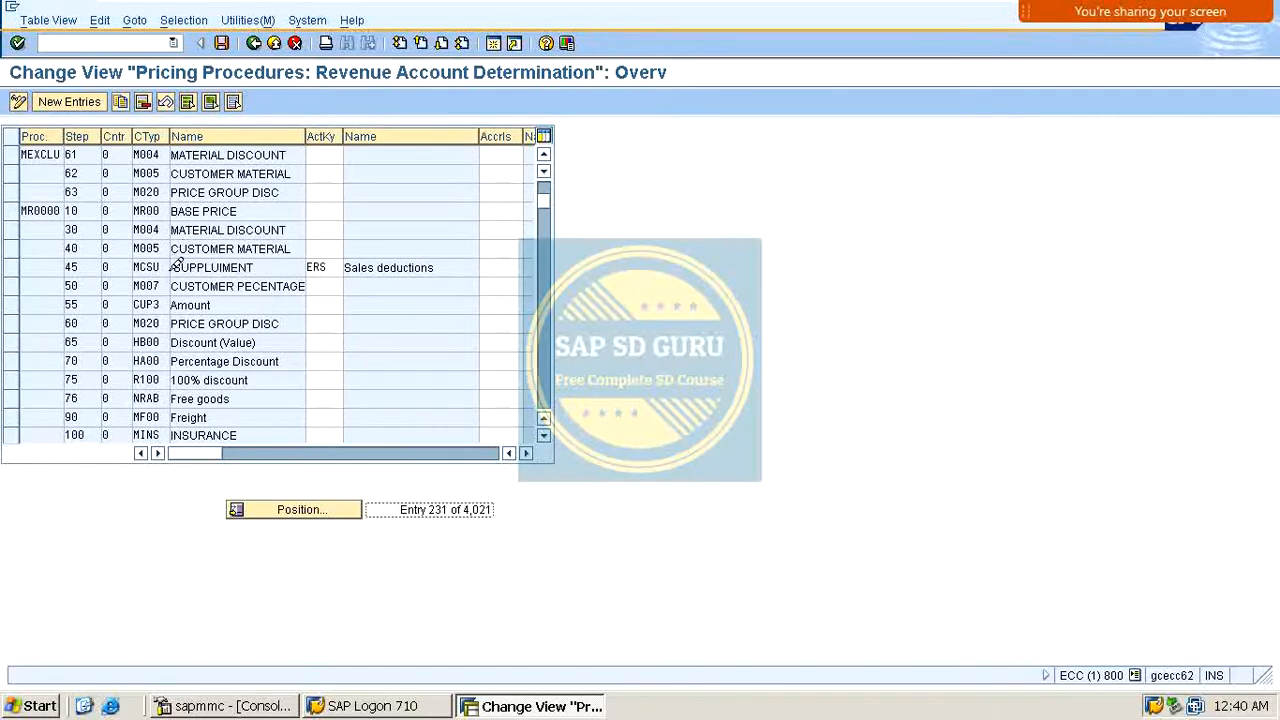
scroll(153, 280, down, 1)
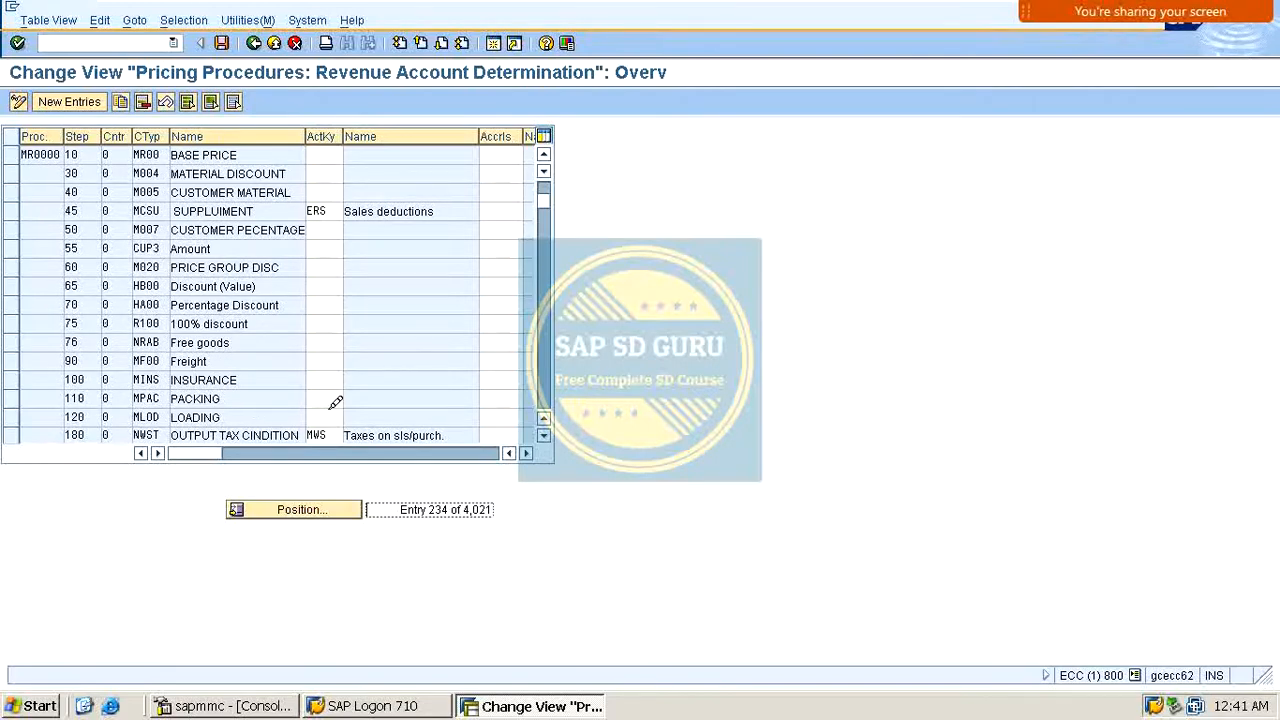
scroll(348, 372, down, 1)
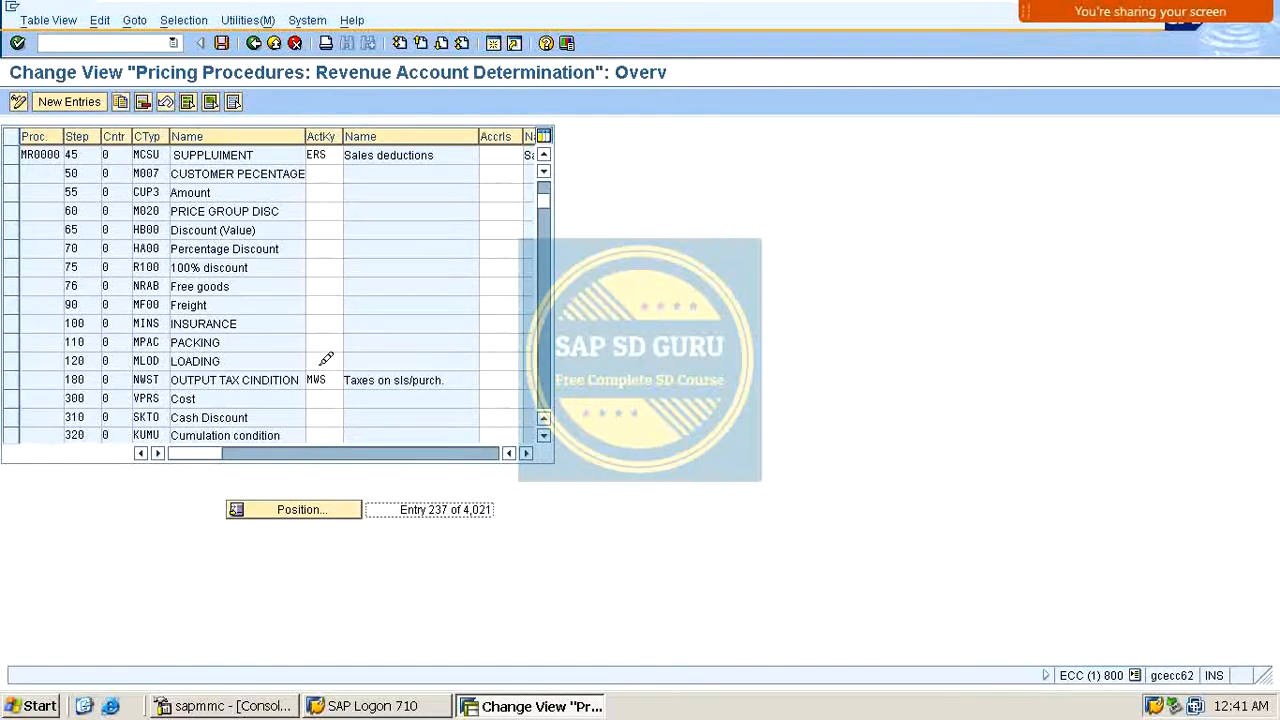
scroll(328, 352, down, 1)
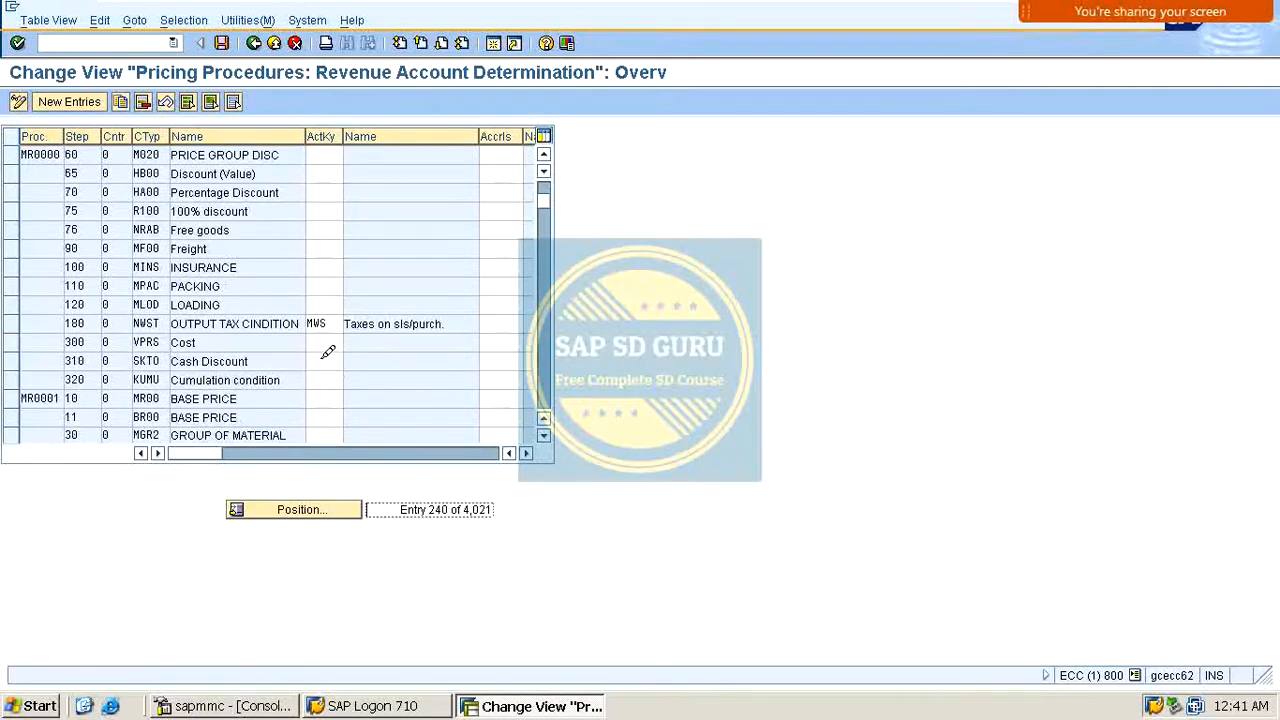
scroll(328, 350, up, 2)
scroll(330, 283, up, 1)
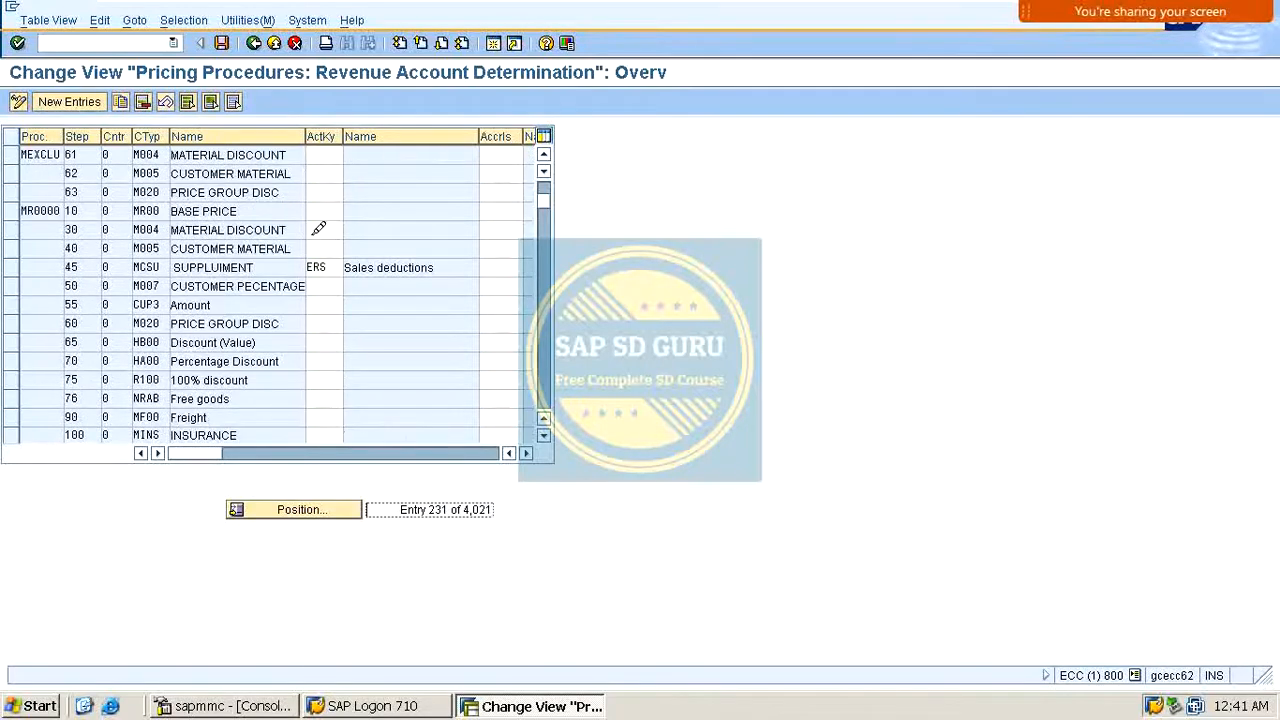
click(316, 209)
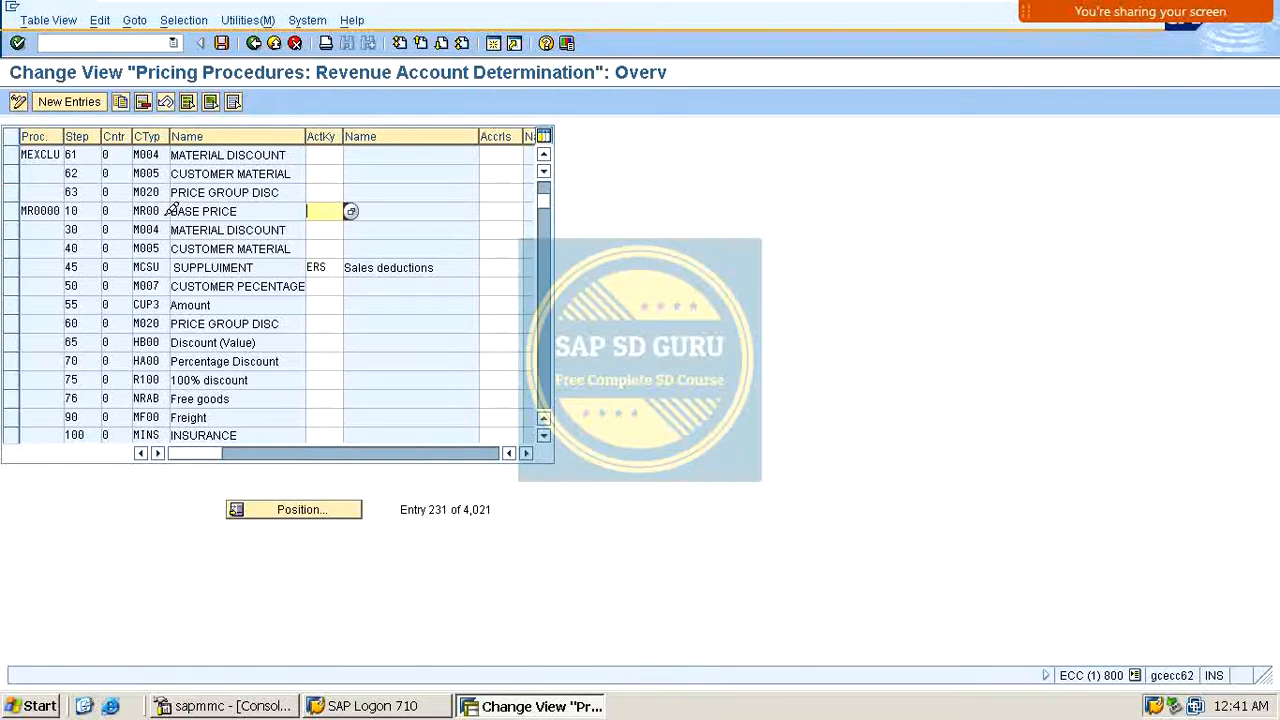
key(Return)
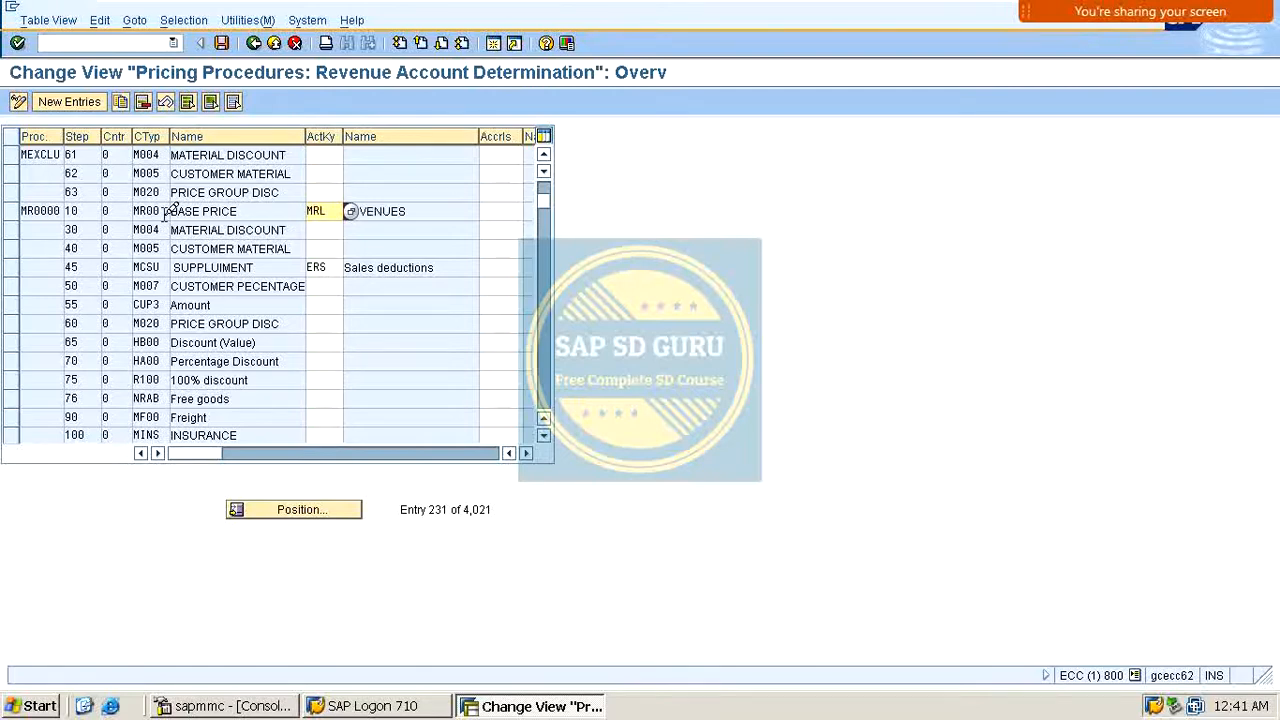
Step: Assign account key MRS to the material discount M004 and customer material M005 conditions
click(336, 231)
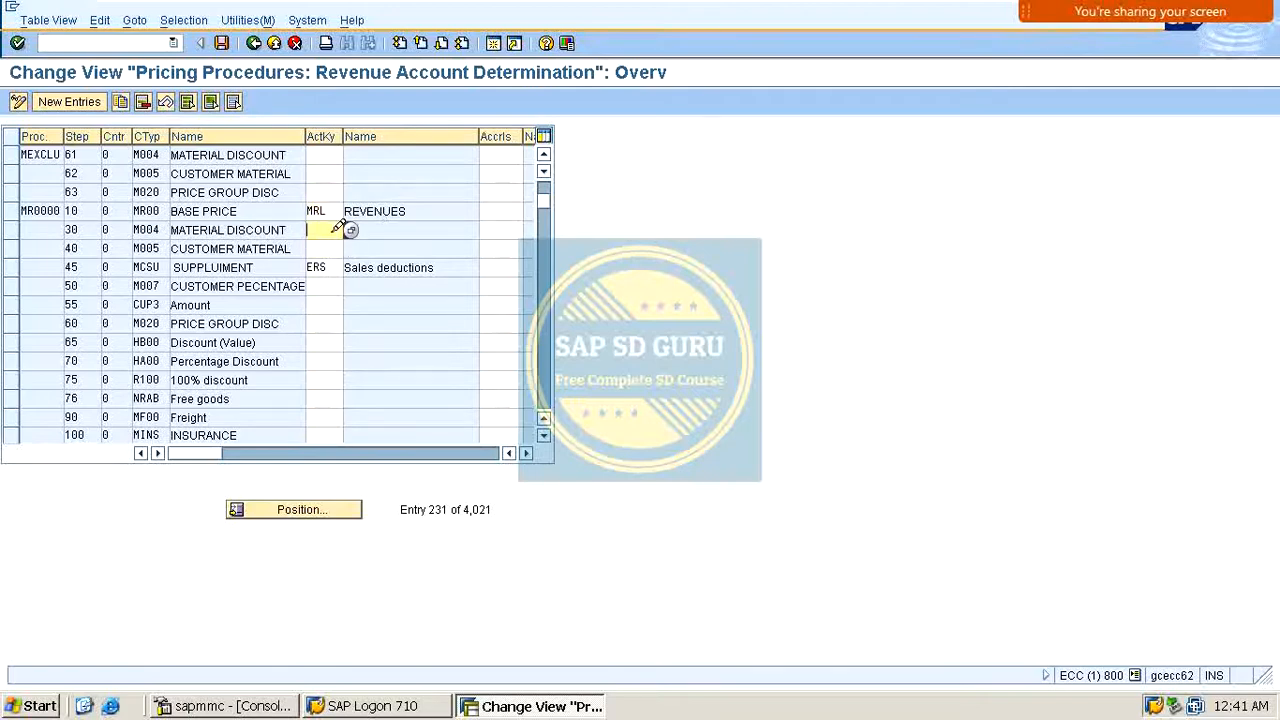
text(MRS)
key(Return)
click(340, 248)
text(MRS)
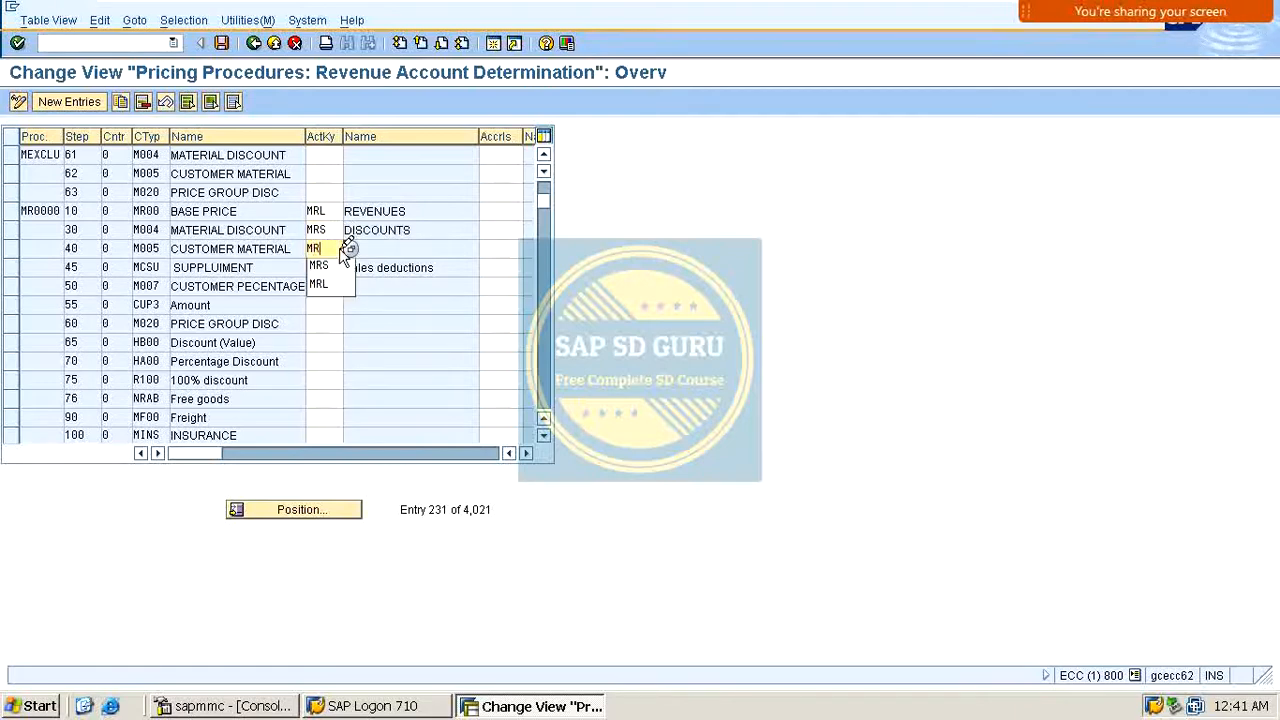
key(Return)
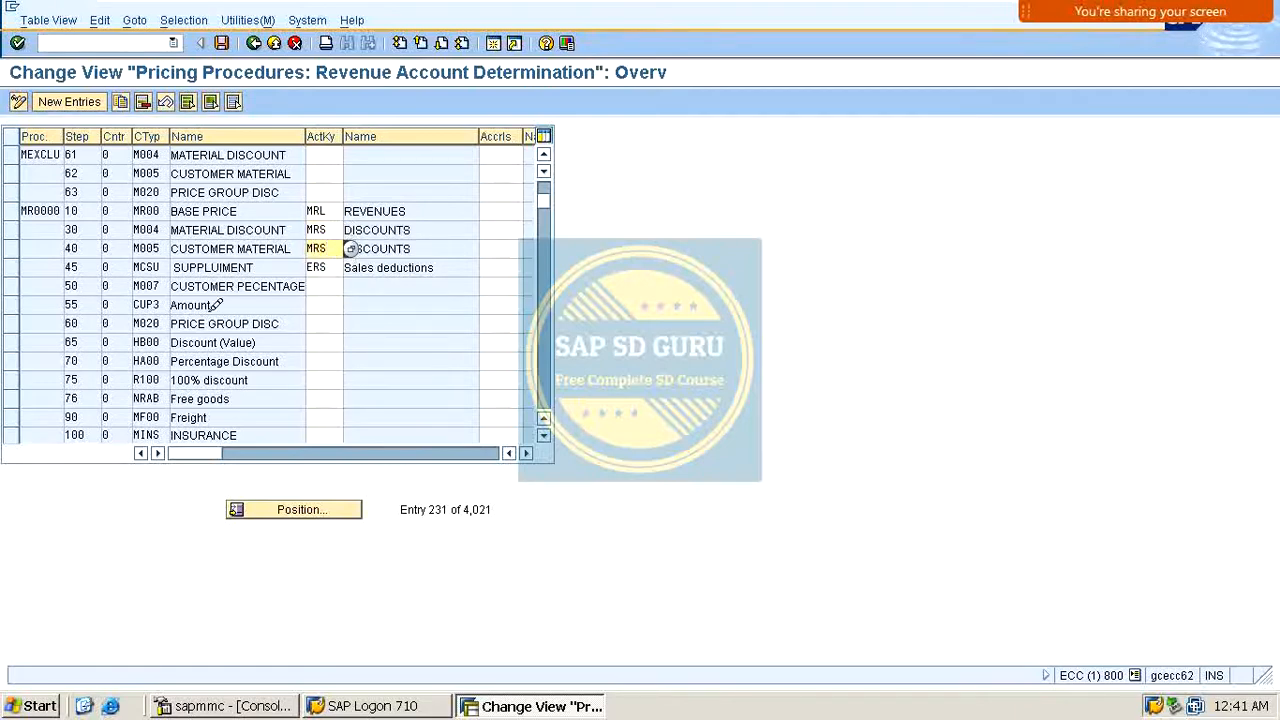
Step: Replace the account key of supplement condition MCSU with MRS
double_click(318, 267)
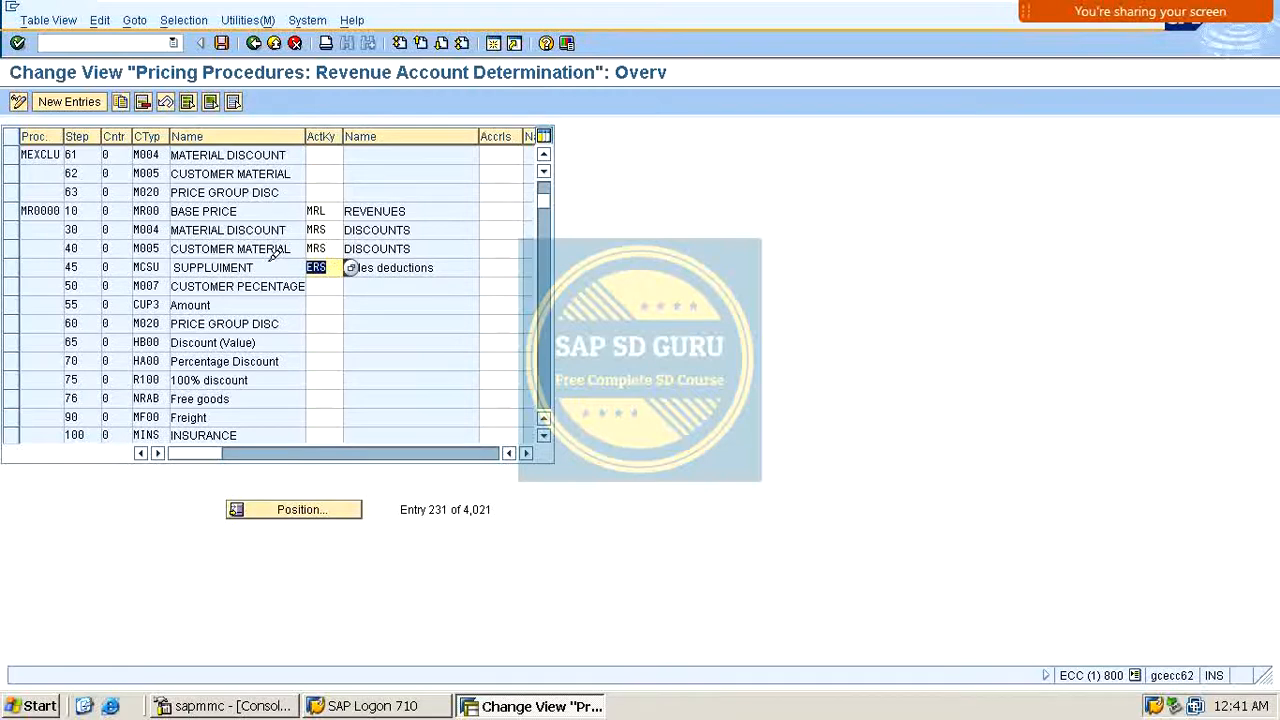
click(326, 281)
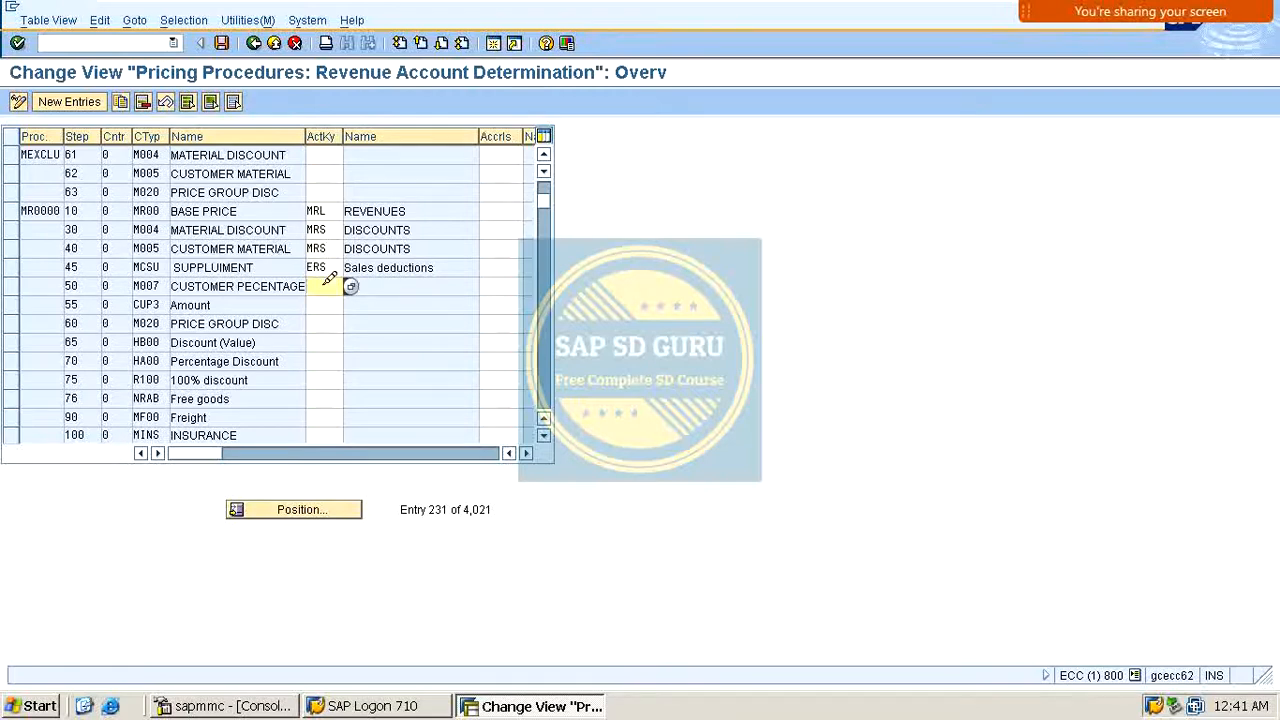
key(Up)
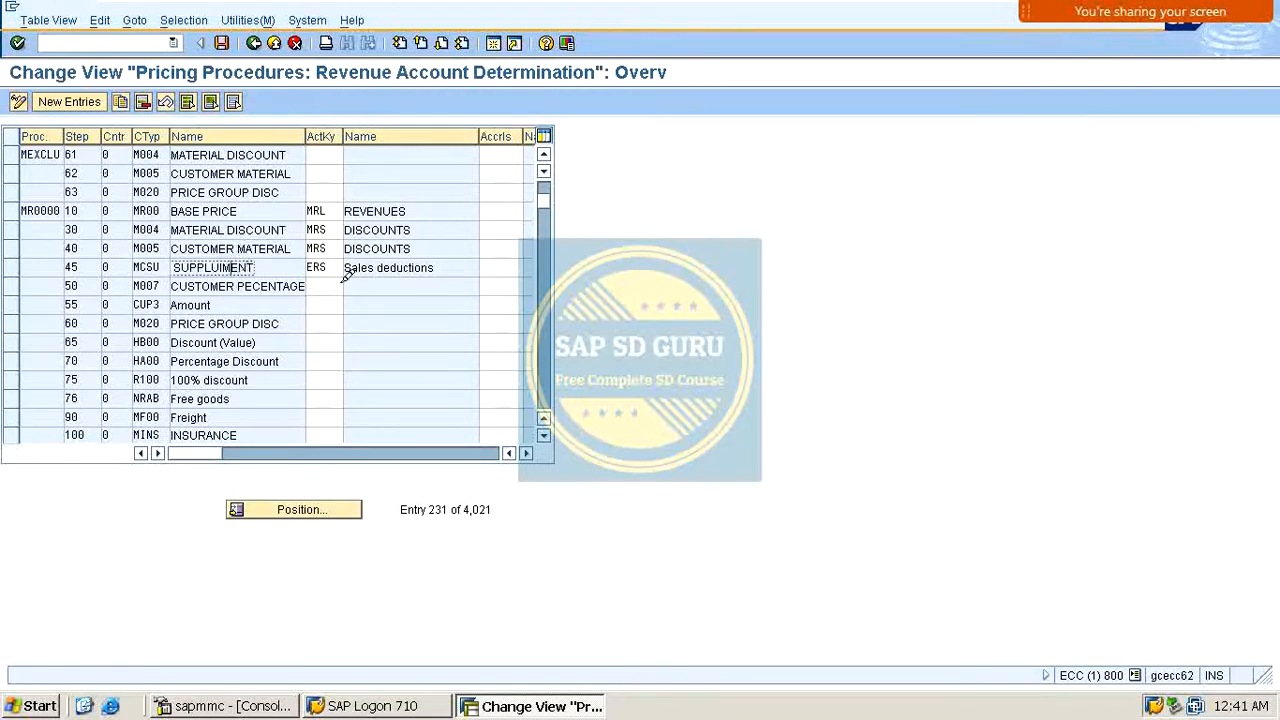
key(shift+End)
text(MRS)
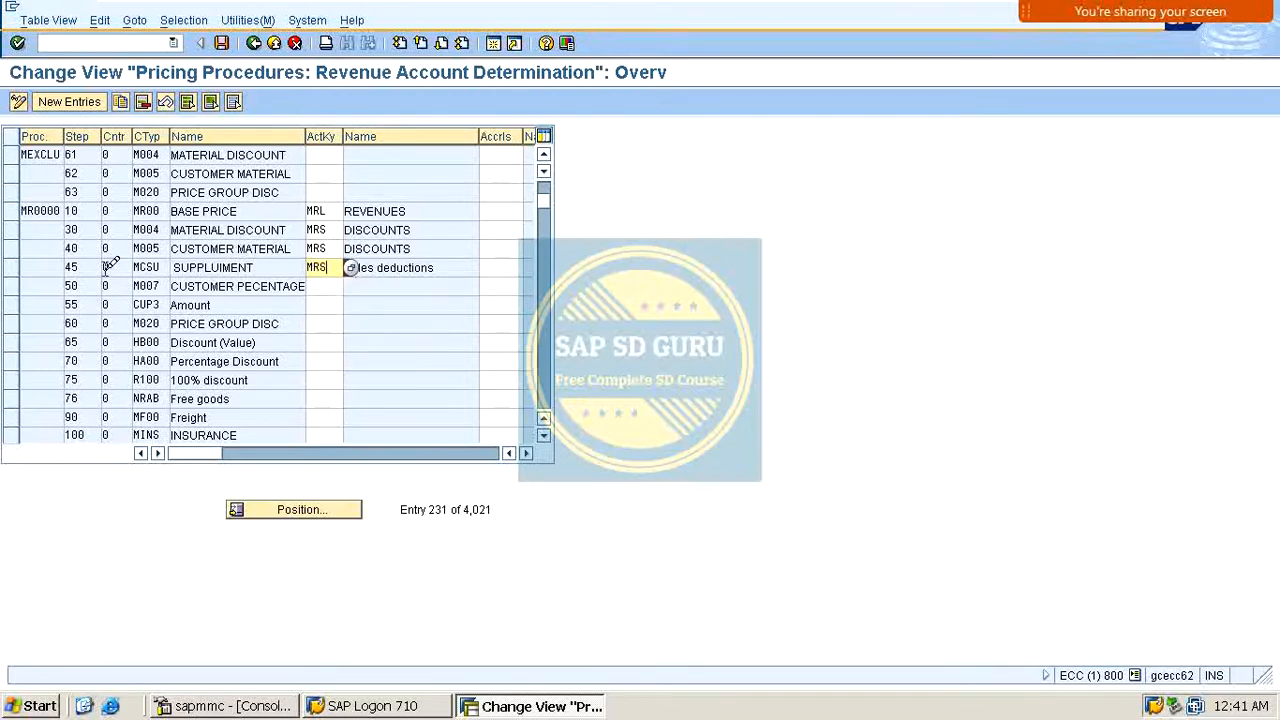
key(Return)
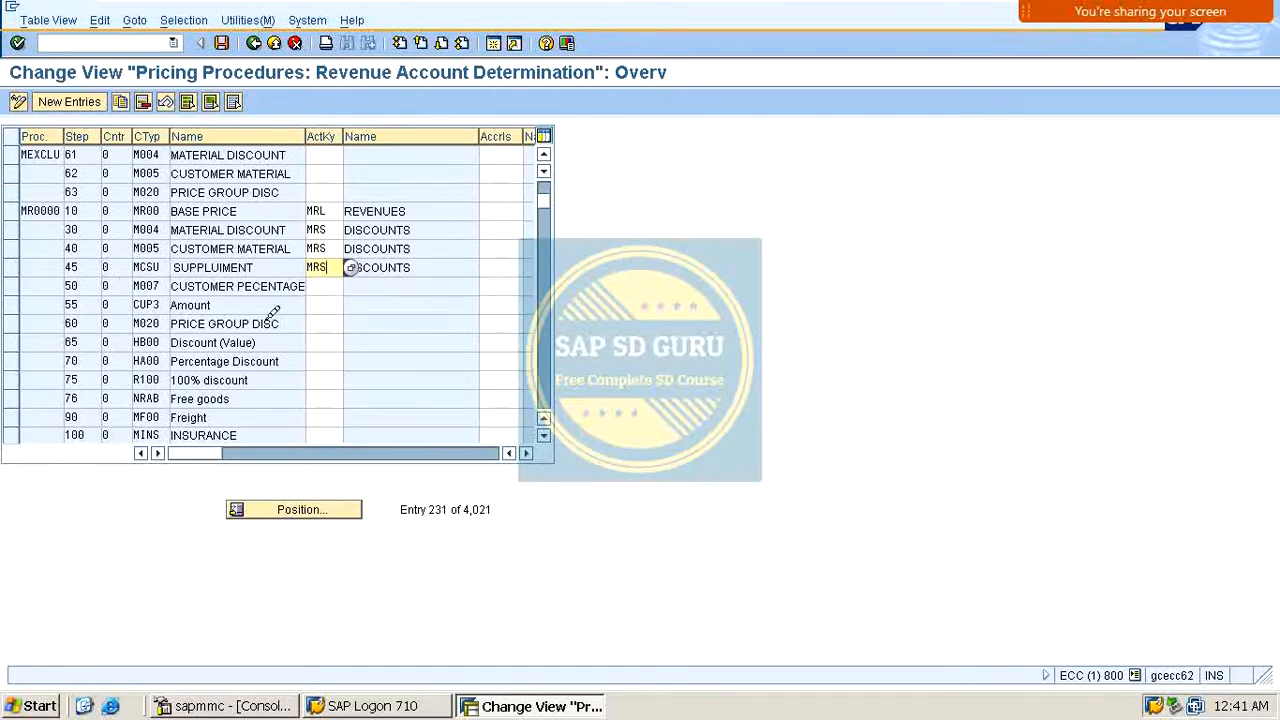
Step: Assign account key MRS to the customer percentage condition M007
click(336, 284)
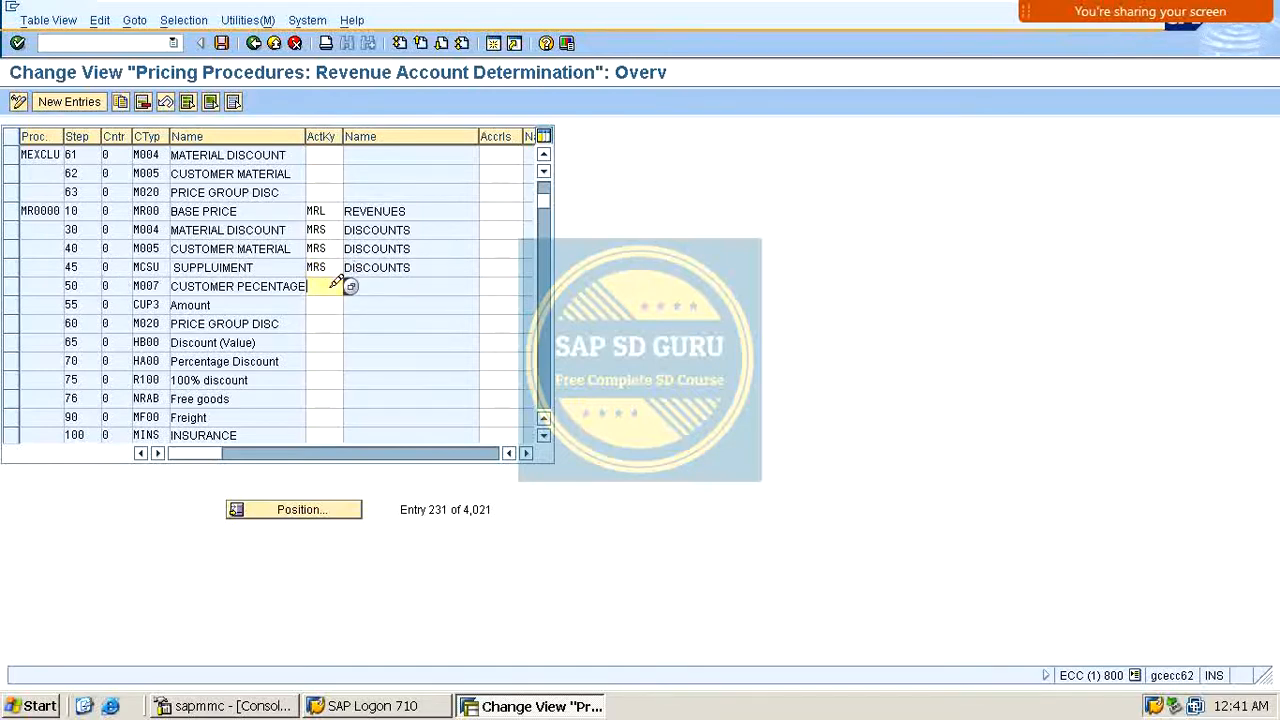
text(MRS)
key(Return)
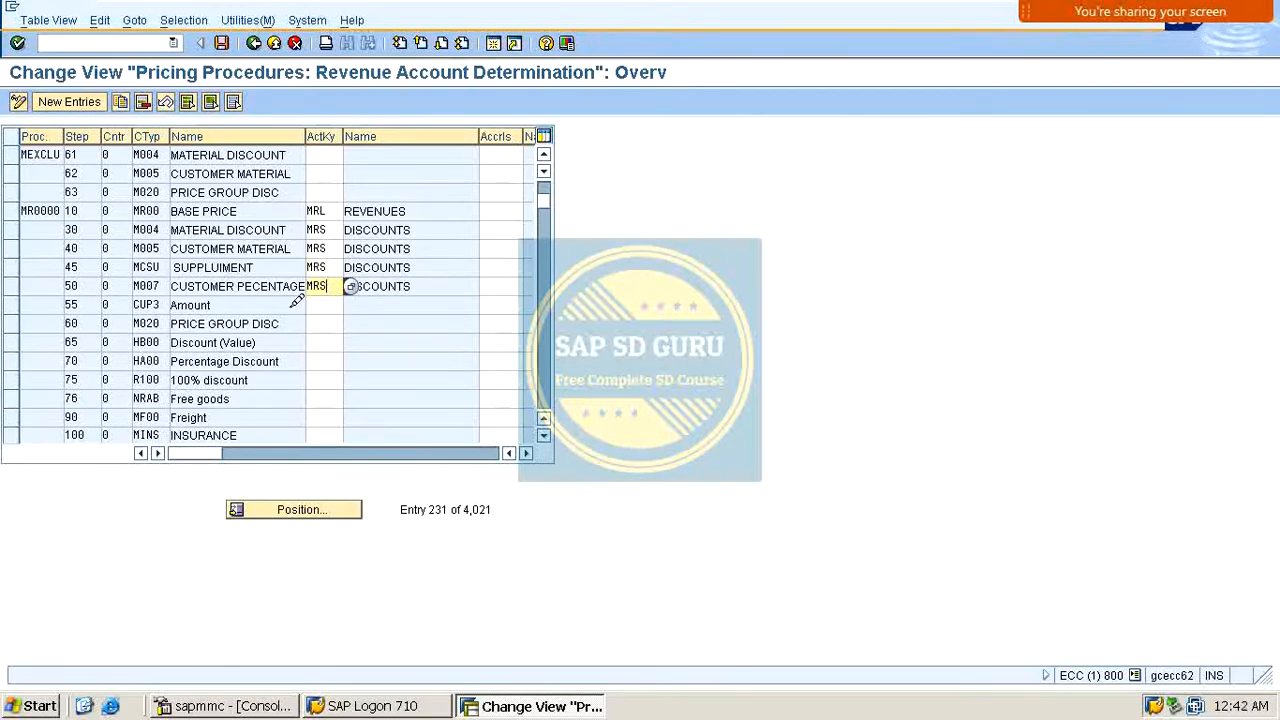
Step: Assign account key MRS to the amount condition CUP3 in procedure MR0000
double_click(165, 303)
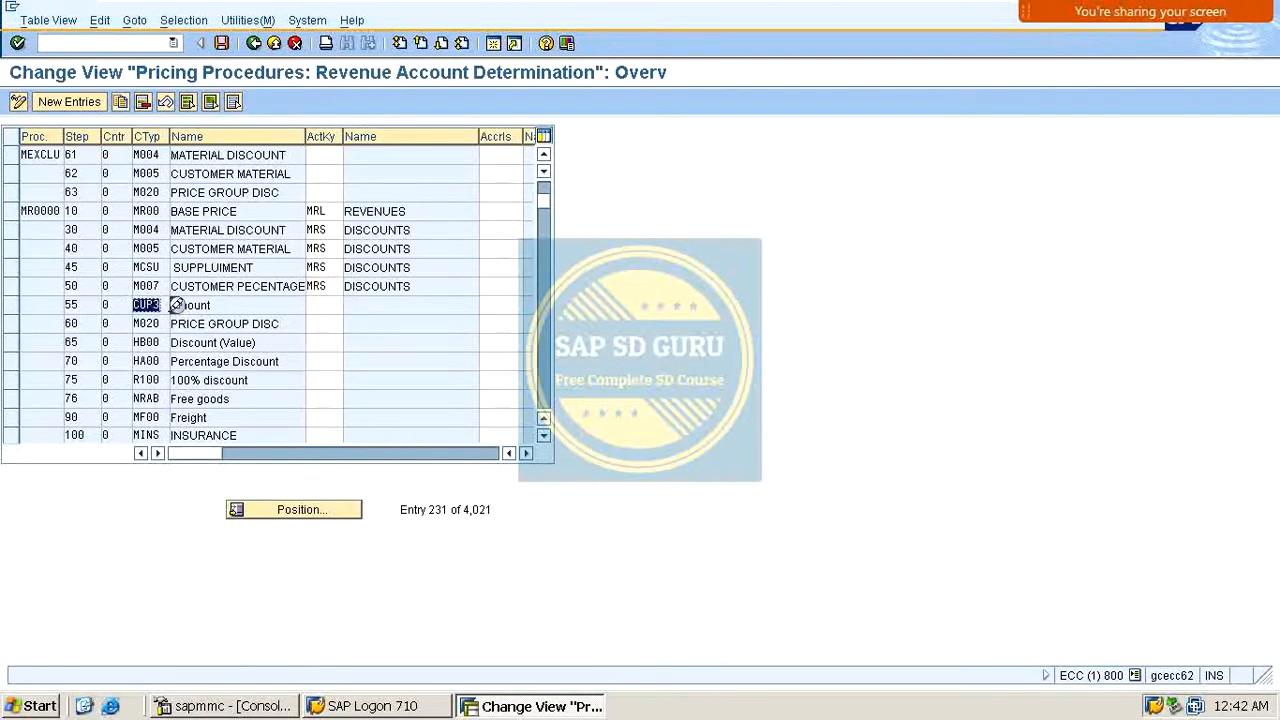
click(330, 305)
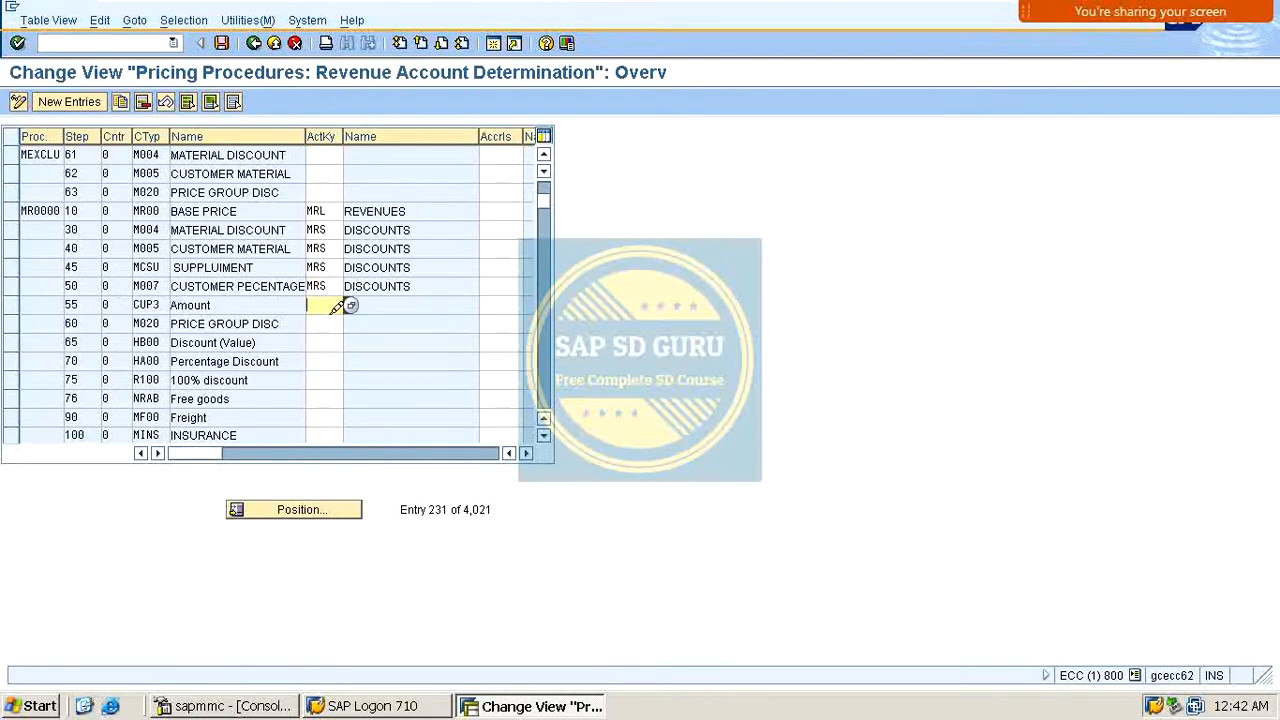
text(M)
click(329, 322)
key(Return)
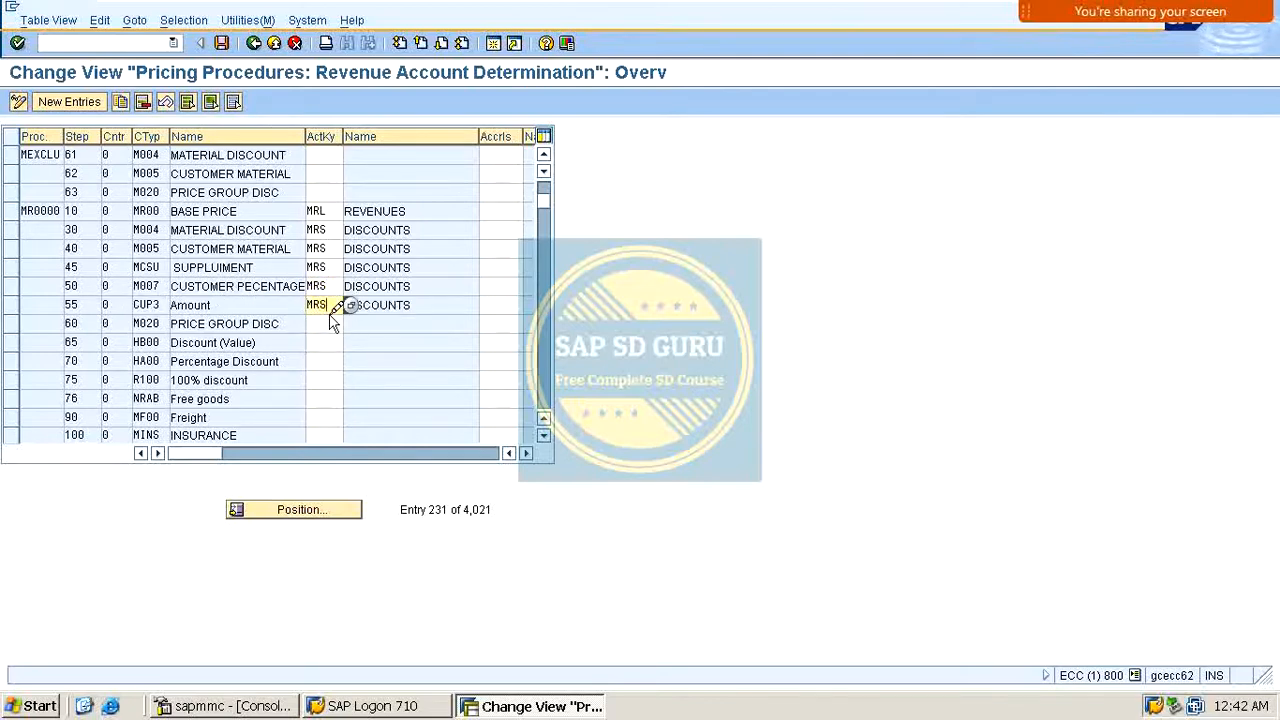
Step: Assign account key MRS to the price group discount condition M020
click(325, 323)
text(M)
click(320, 341)
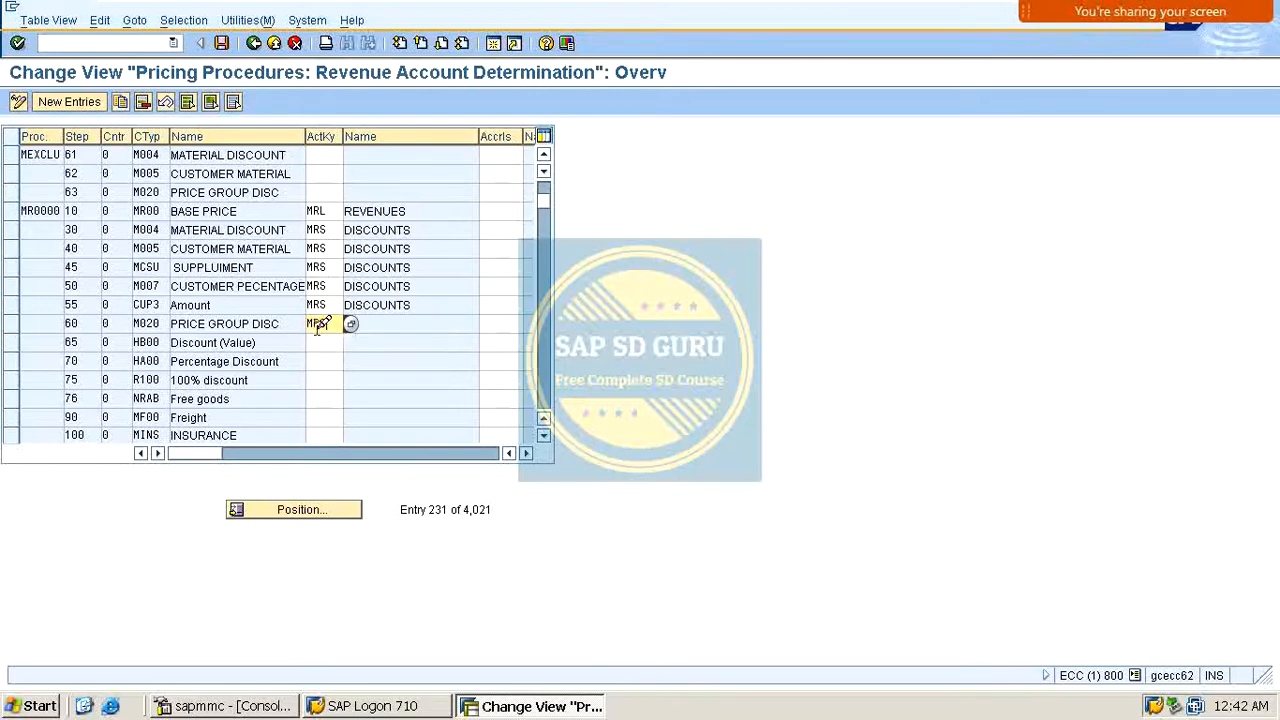
key(Return)
Step: Assign account key MRS to the discount value HB00, percentage discount HA00 and 100% discount R100 conditions
scroll(318, 325, down, 1)
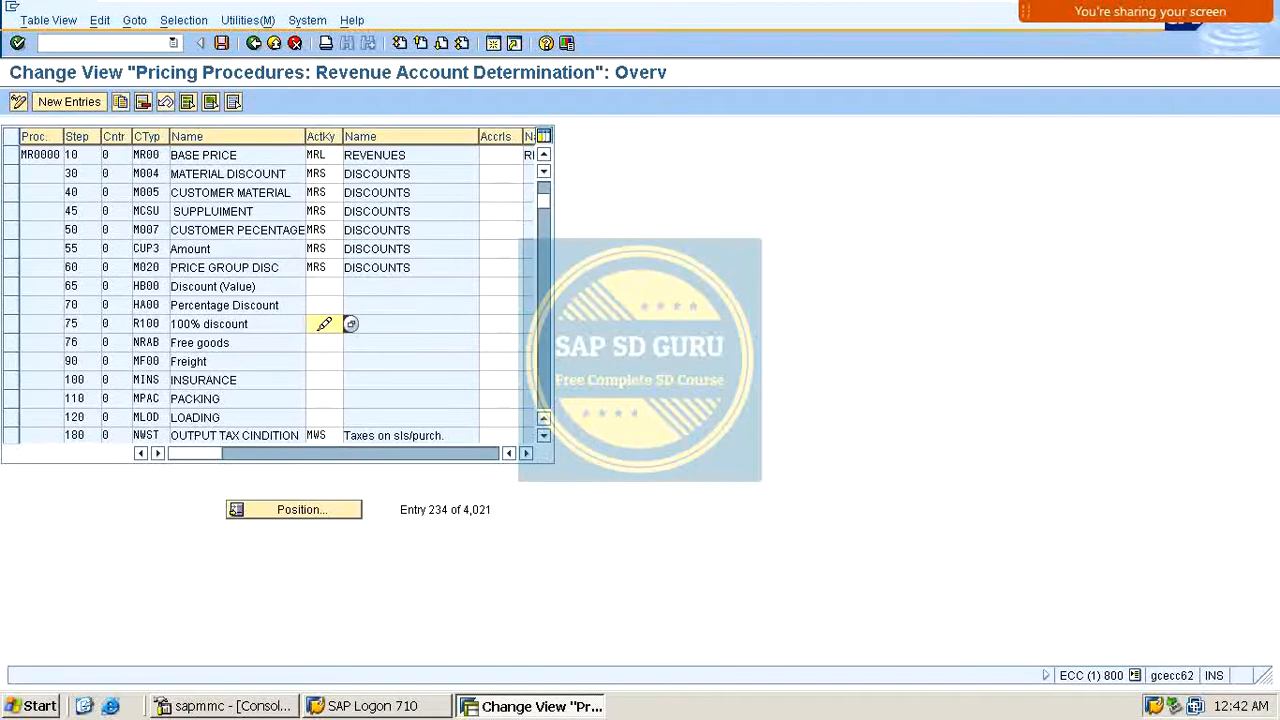
click(327, 285)
text(MRS)
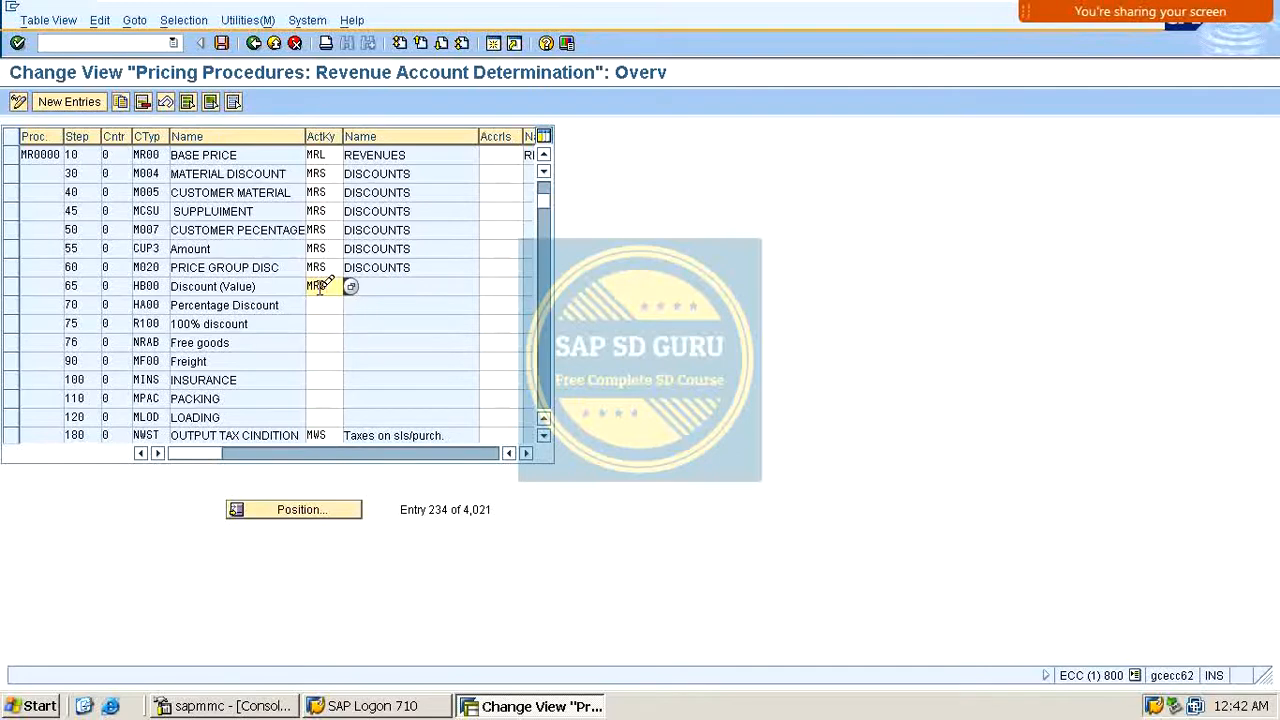
key(Return)
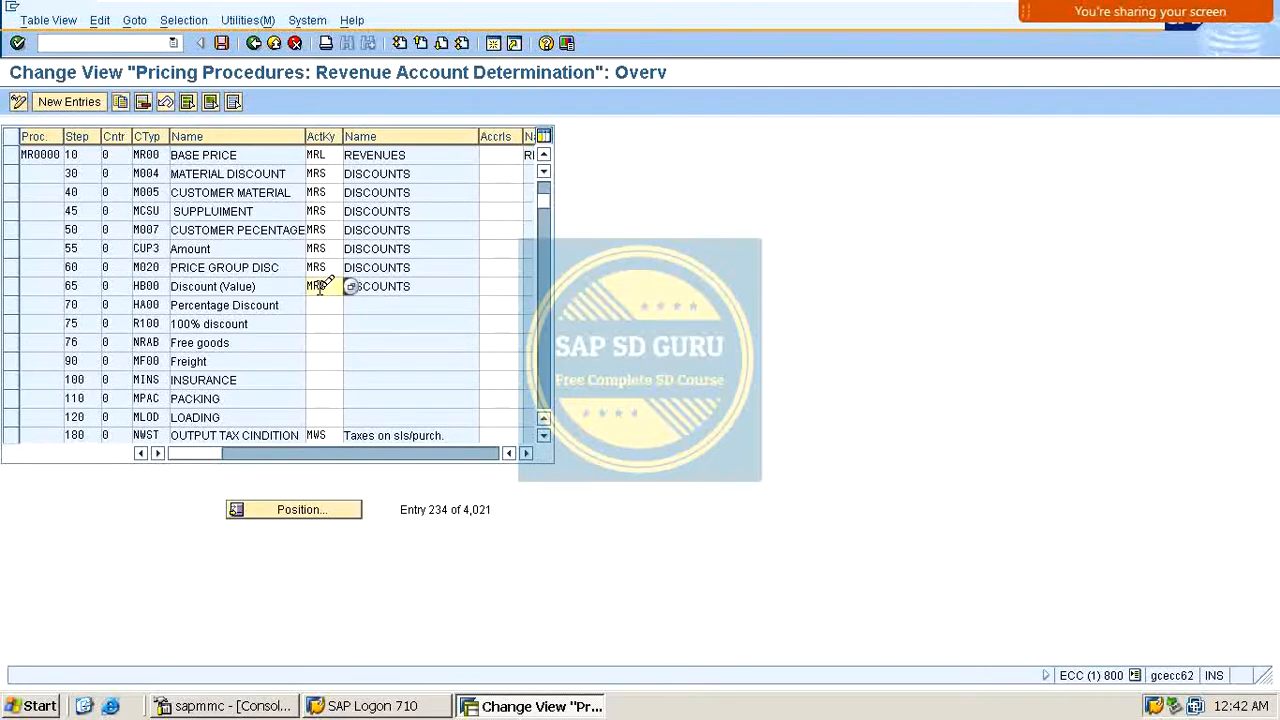
click(321, 304)
text(MRS)
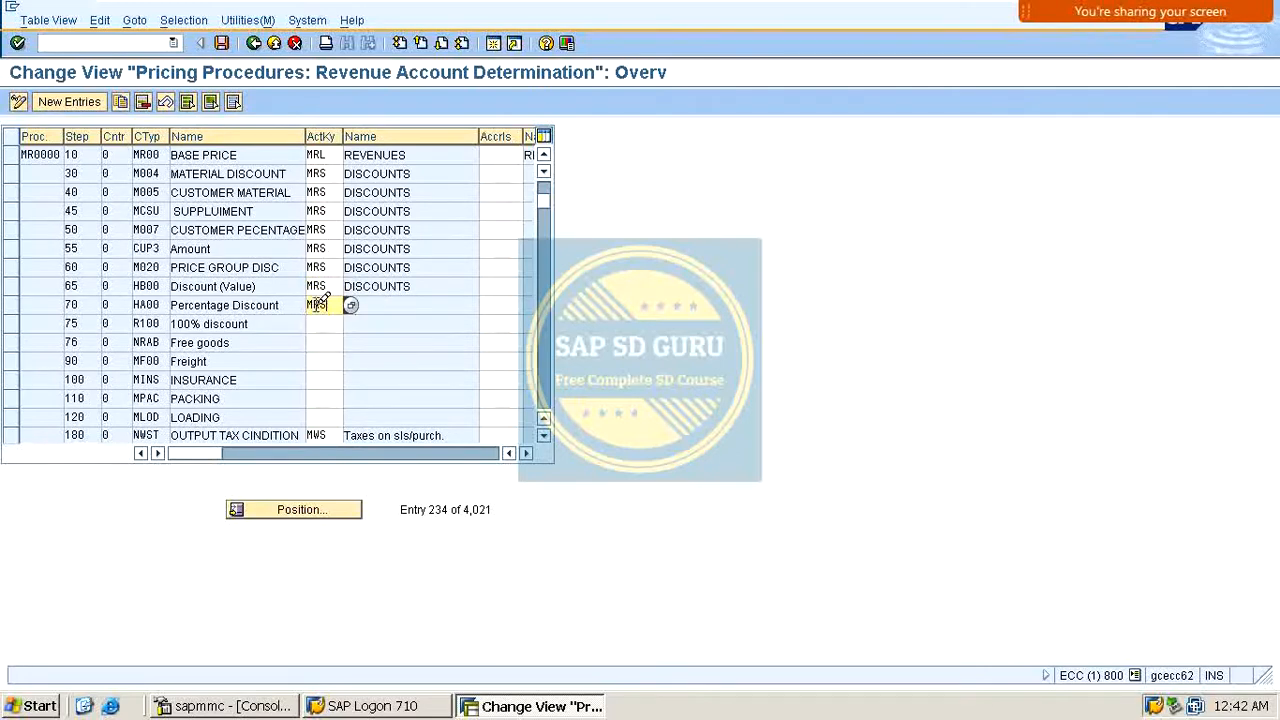
key(Return)
key(Down)
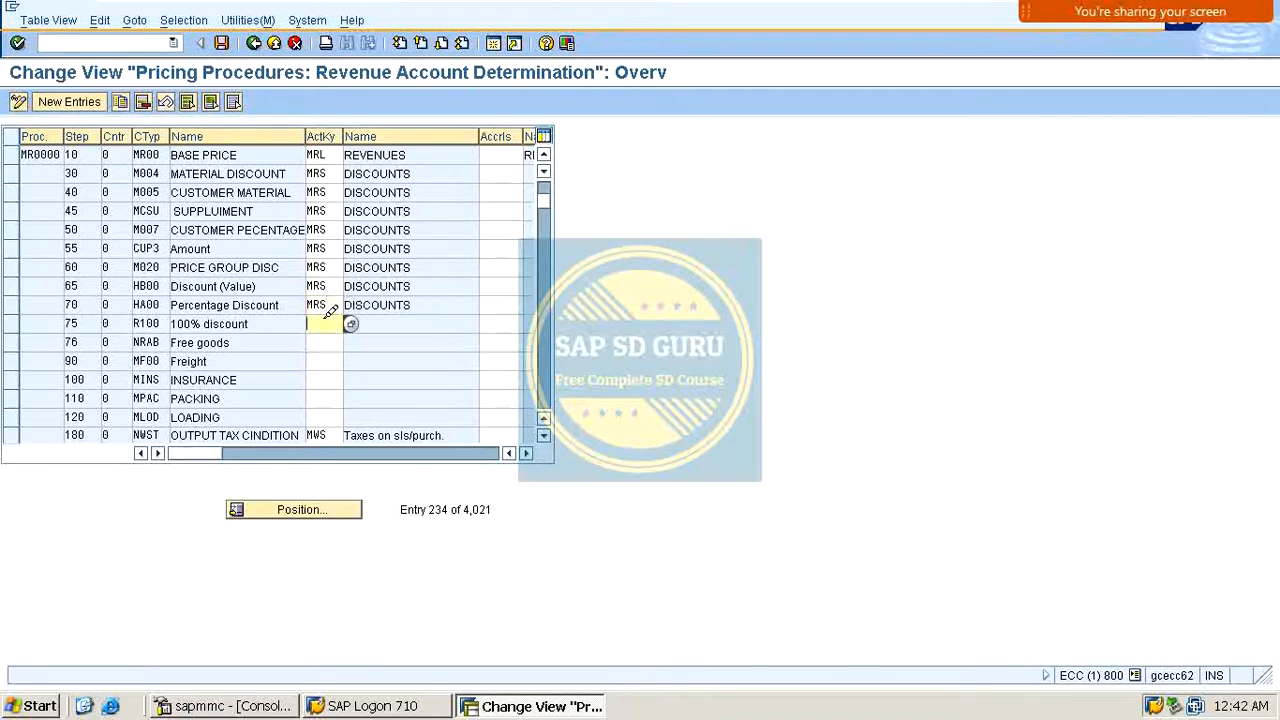
text(MRS)
key(Return)
key(Down)
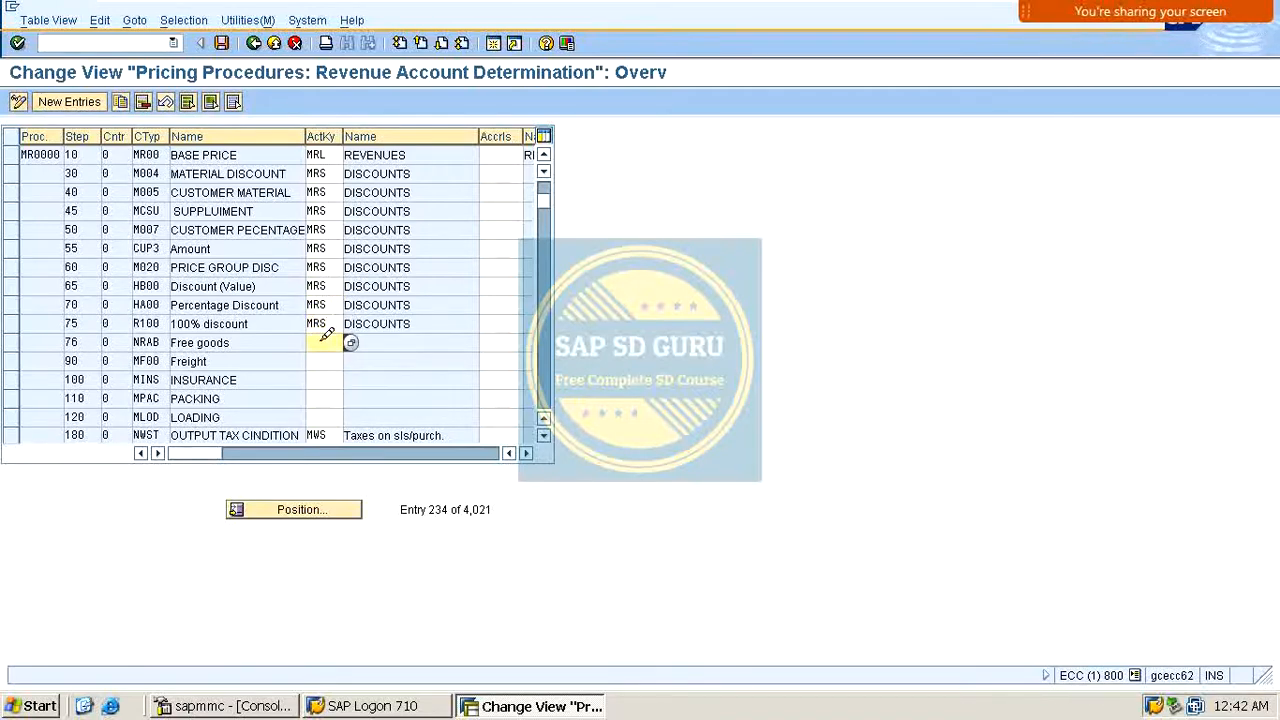
Step: Assign account key MRL to the freight condition MF00
scroll(327, 333, down, 1)
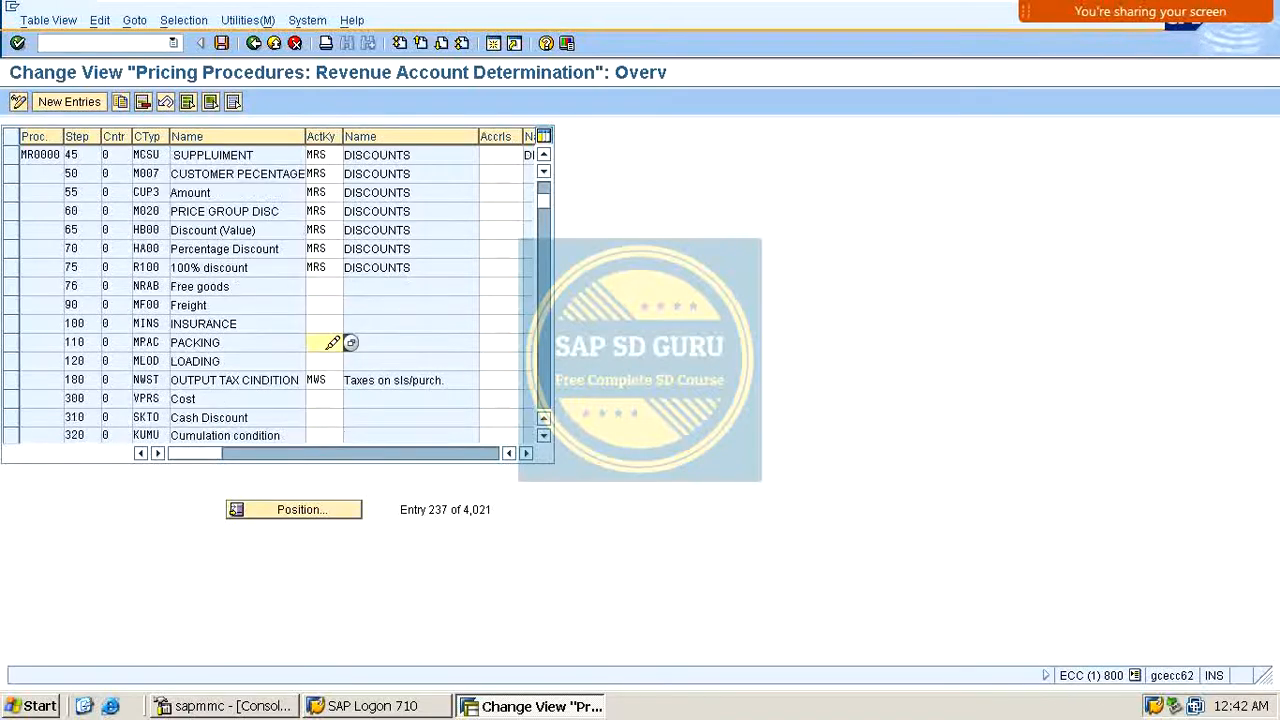
click(318, 304)
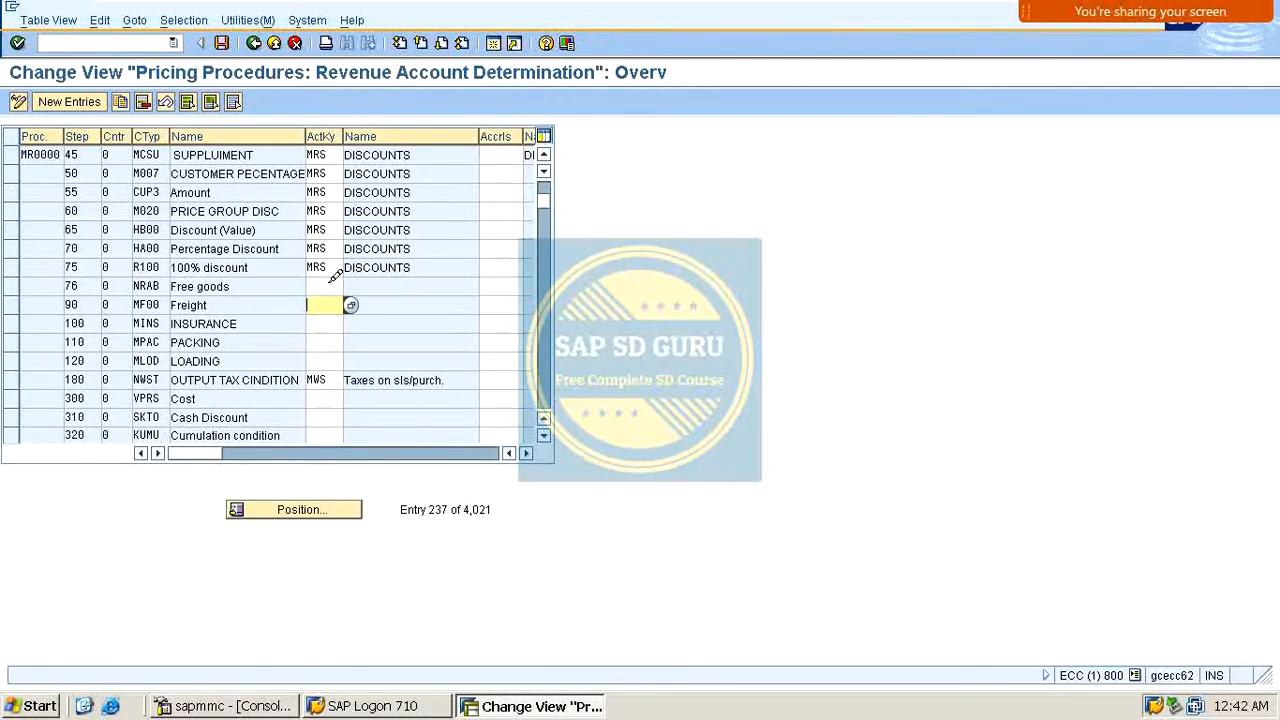
click(326, 285)
click(324, 302)
click(325, 320)
click(327, 304)
text(MRL)
key(Return)
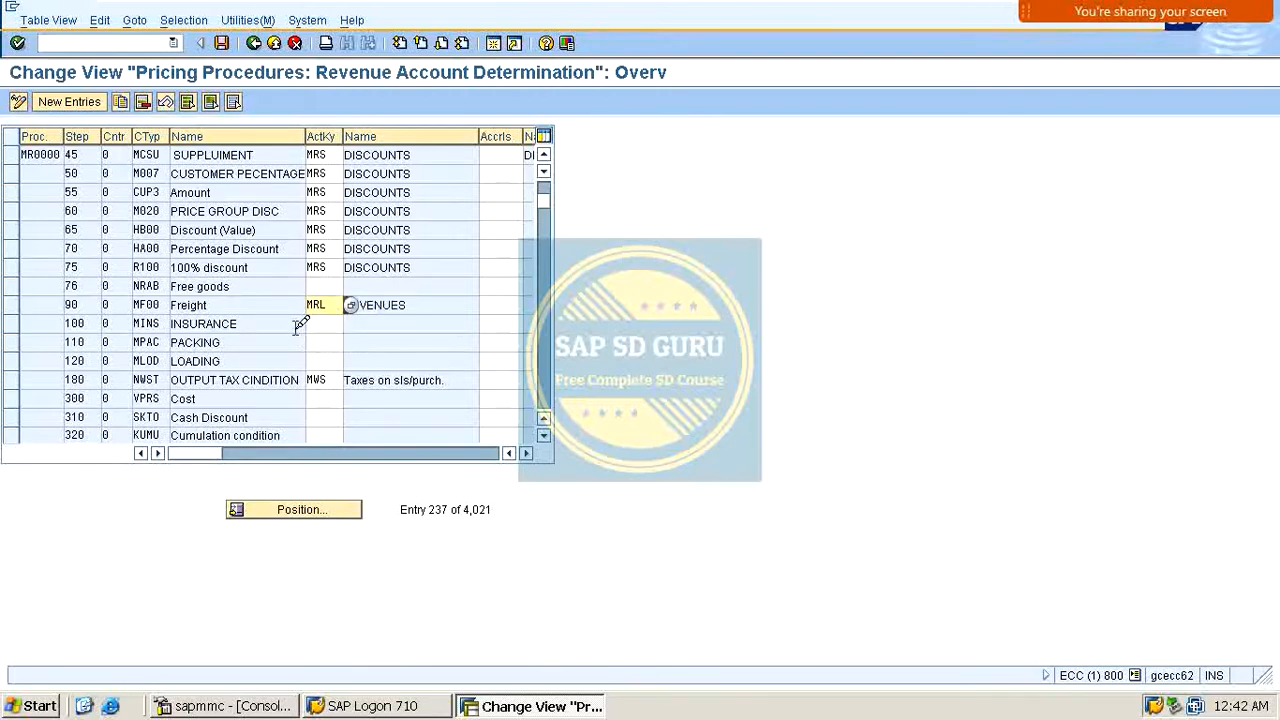
Step: Assign account key MIN to the insurance condition MINS
click(338, 323)
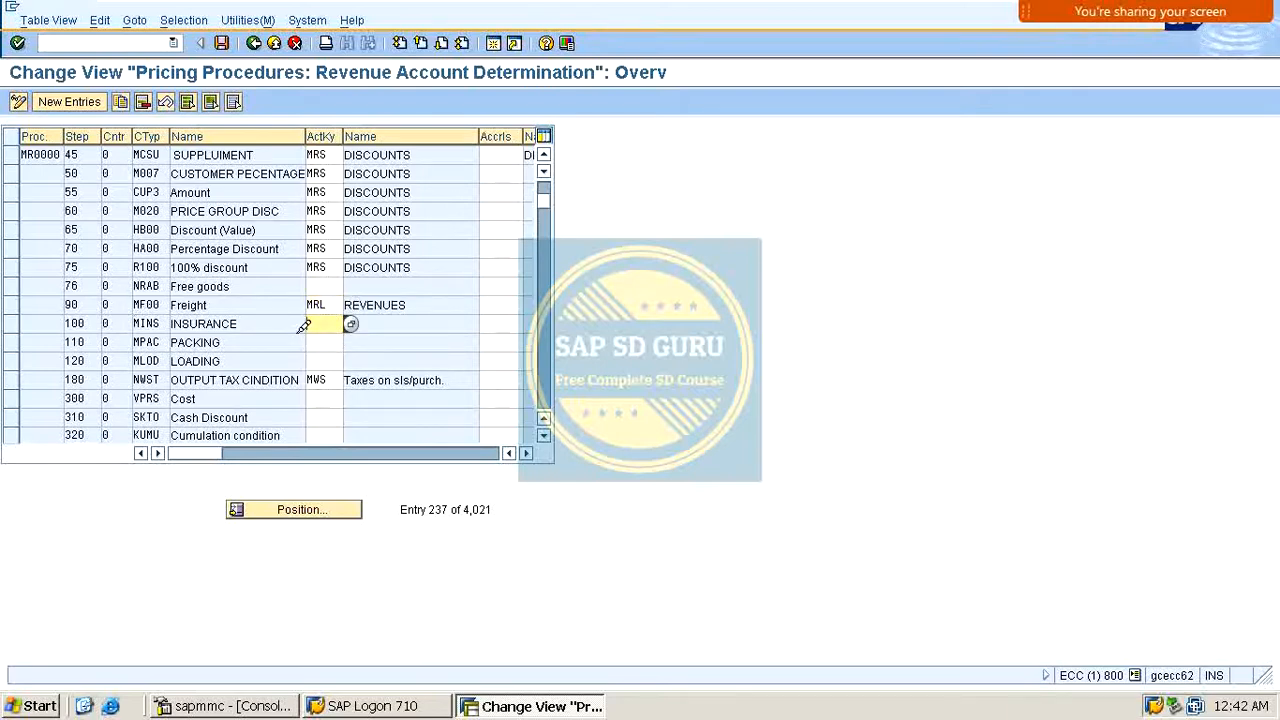
text(MIN)
key(Return)
Step: Assign account key MPC to the packing condition MPAC
click(336, 340)
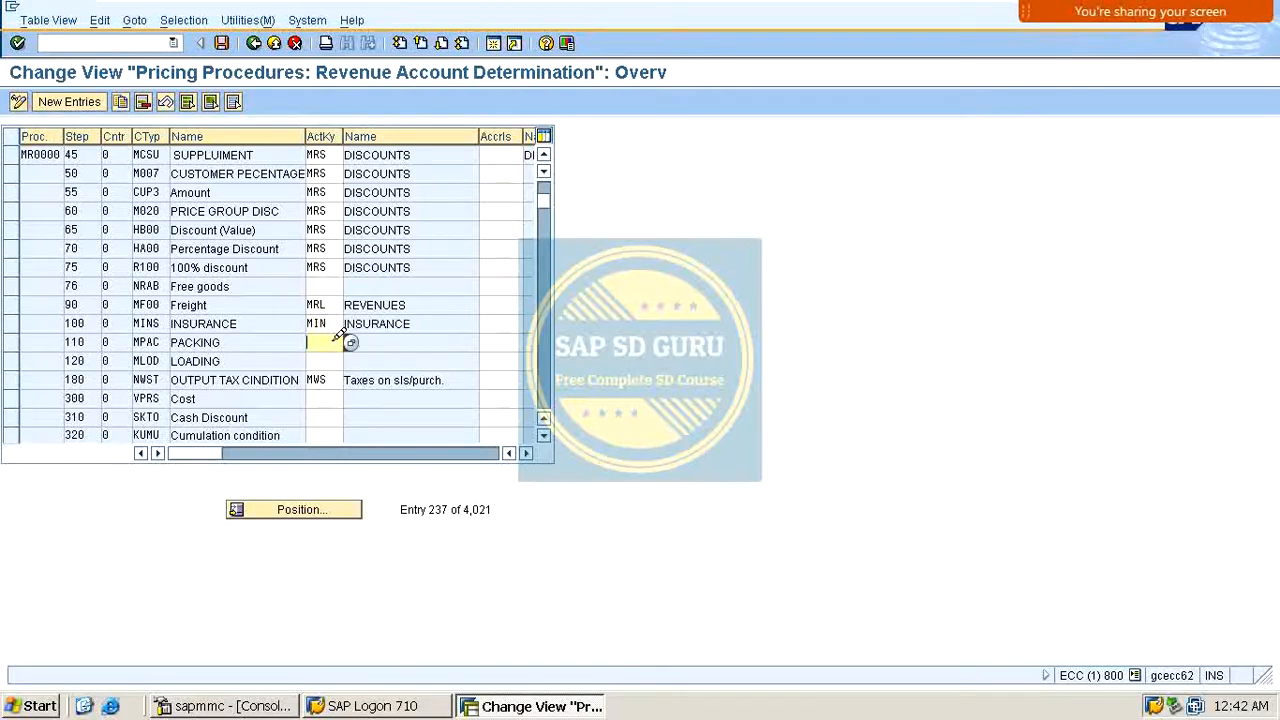
text(MPA)
key(Return)
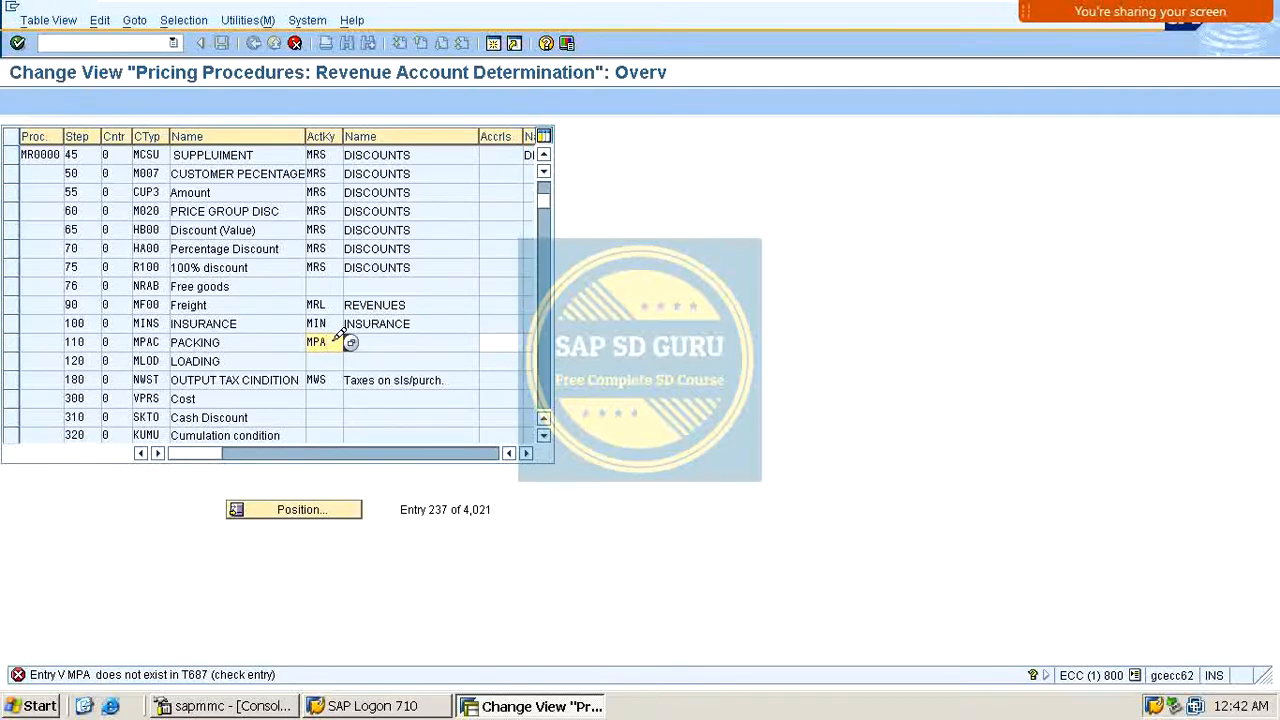
key(BackSpace)
text(C)
key(Return)
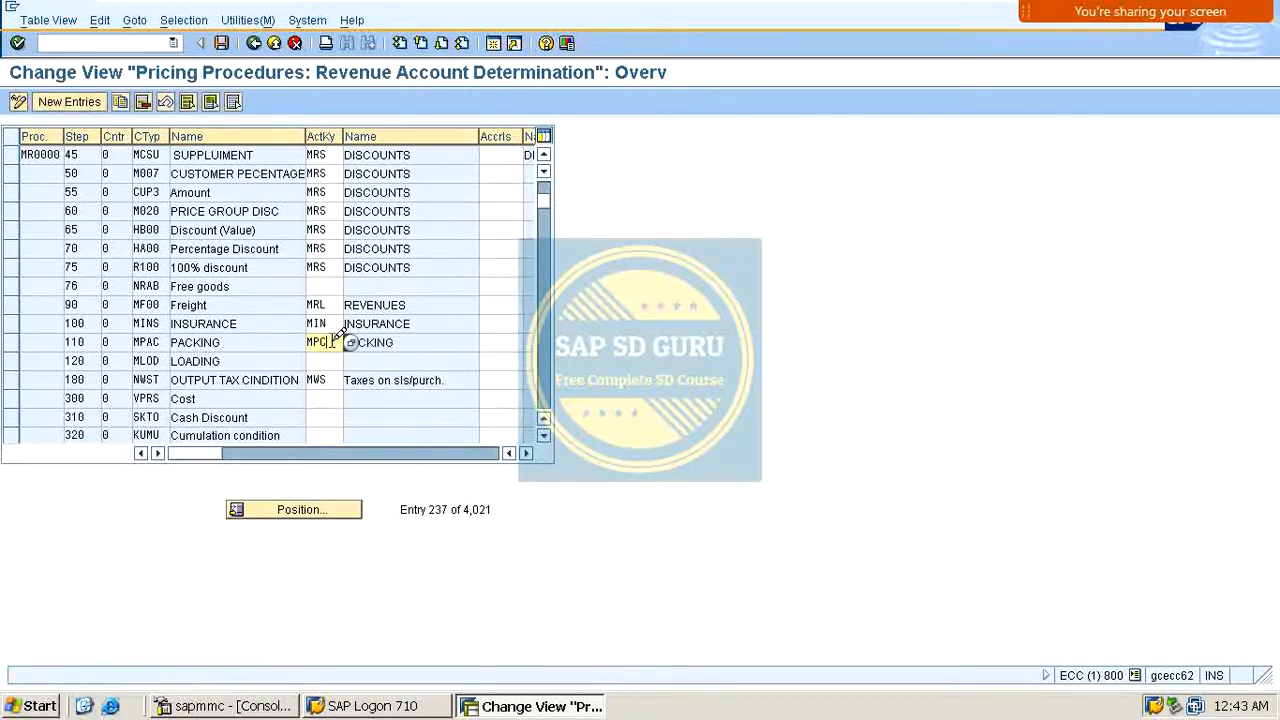
Step: Assign account key MLO to the loading condition MLOD
click(322, 359)
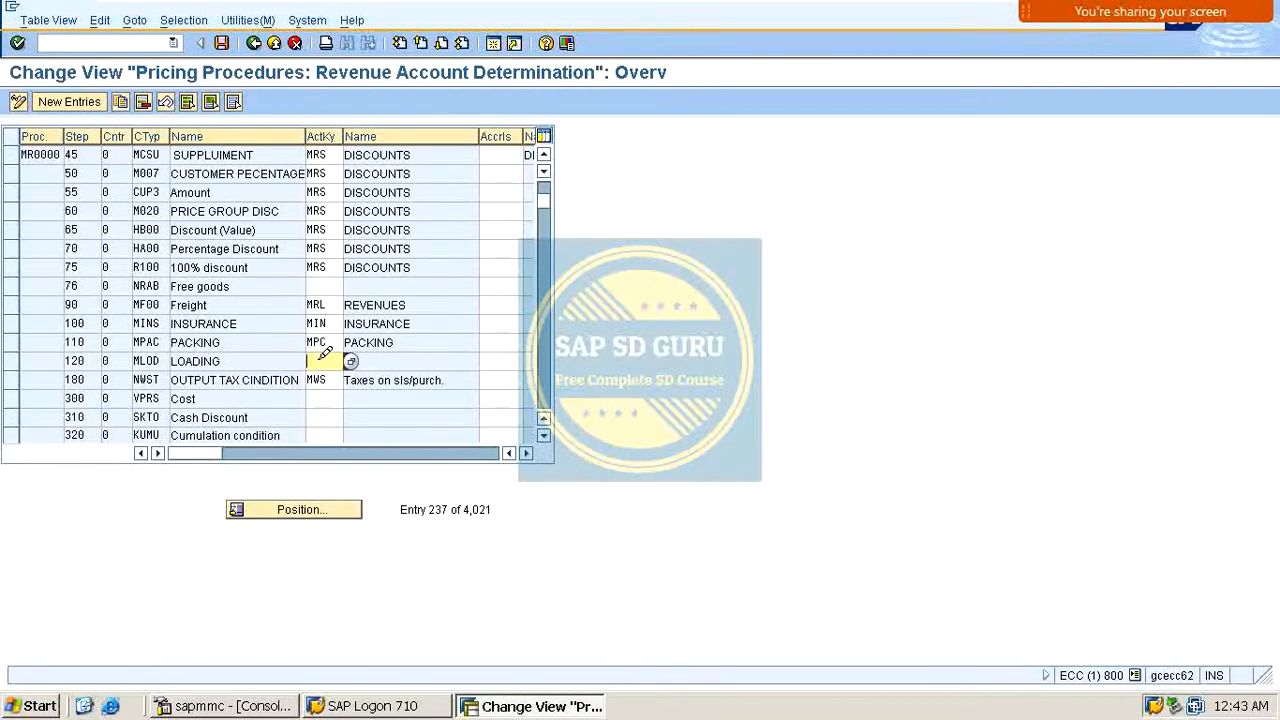
text(MLO)
key(Return)
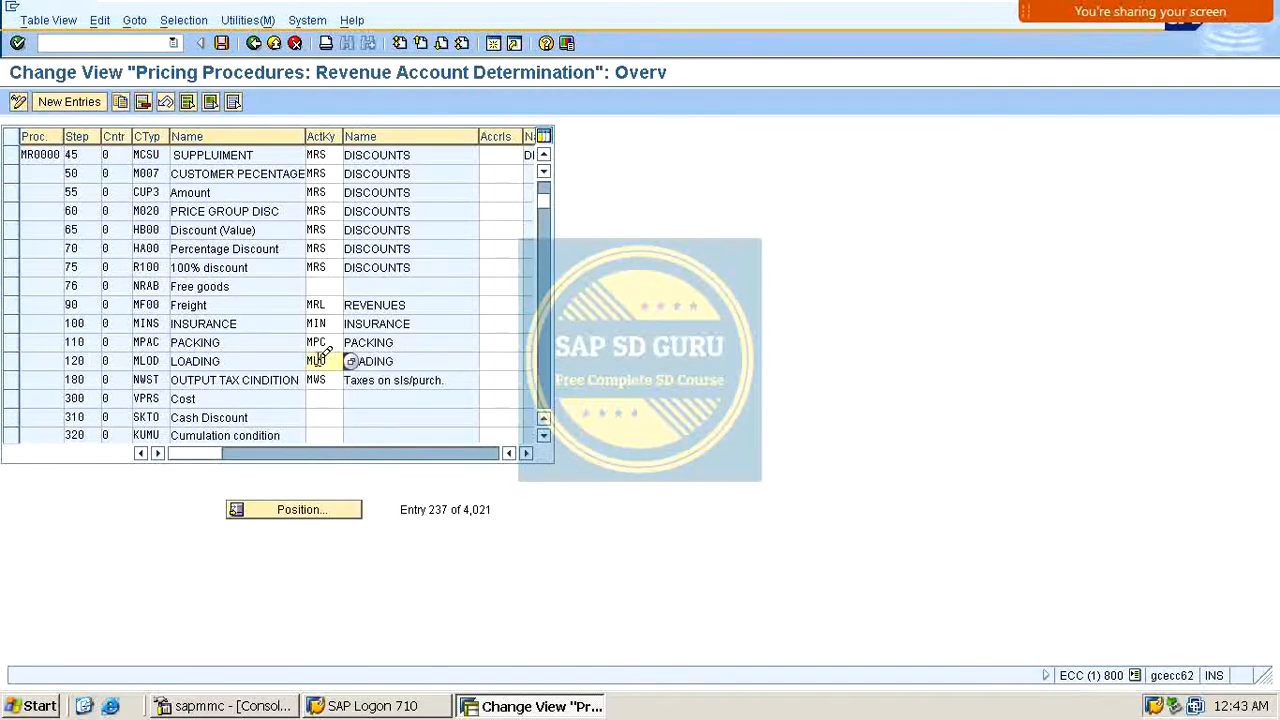
Step: Assign account key MRS to the free goods condition NRAB
scroll(310, 405, down, 1)
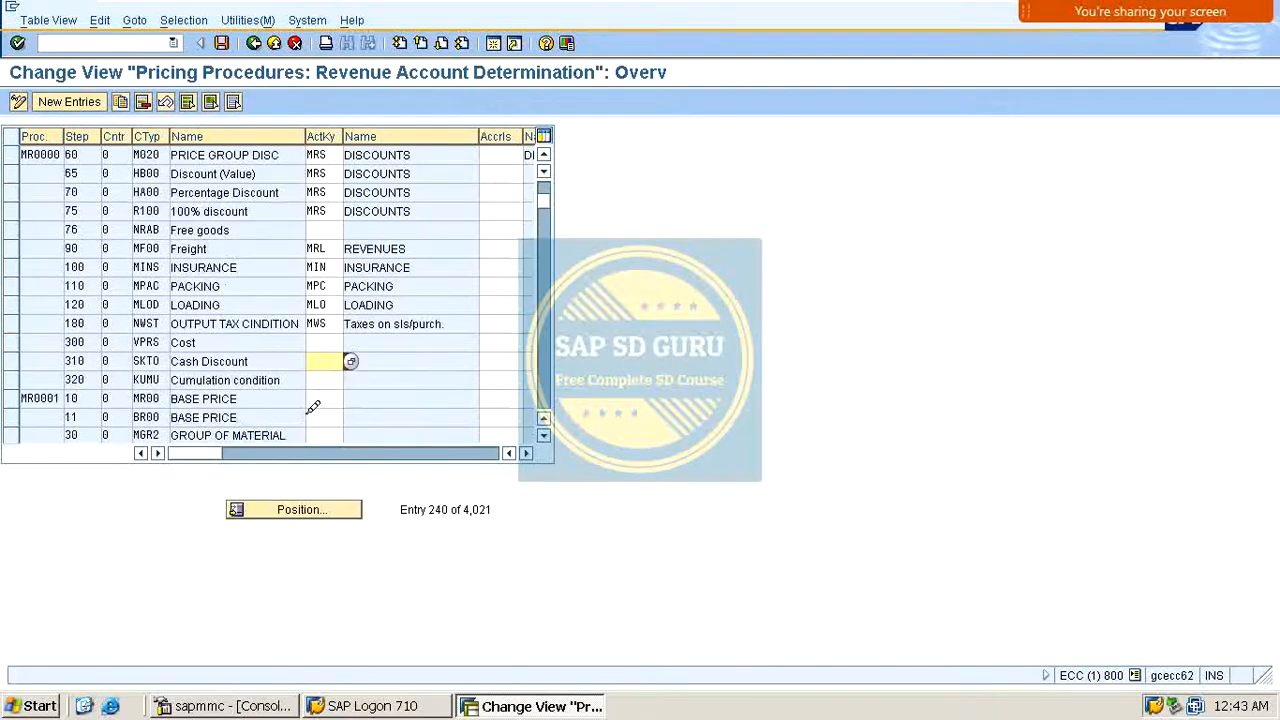
scroll(320, 390, up, 2)
scroll(358, 337, up, 2)
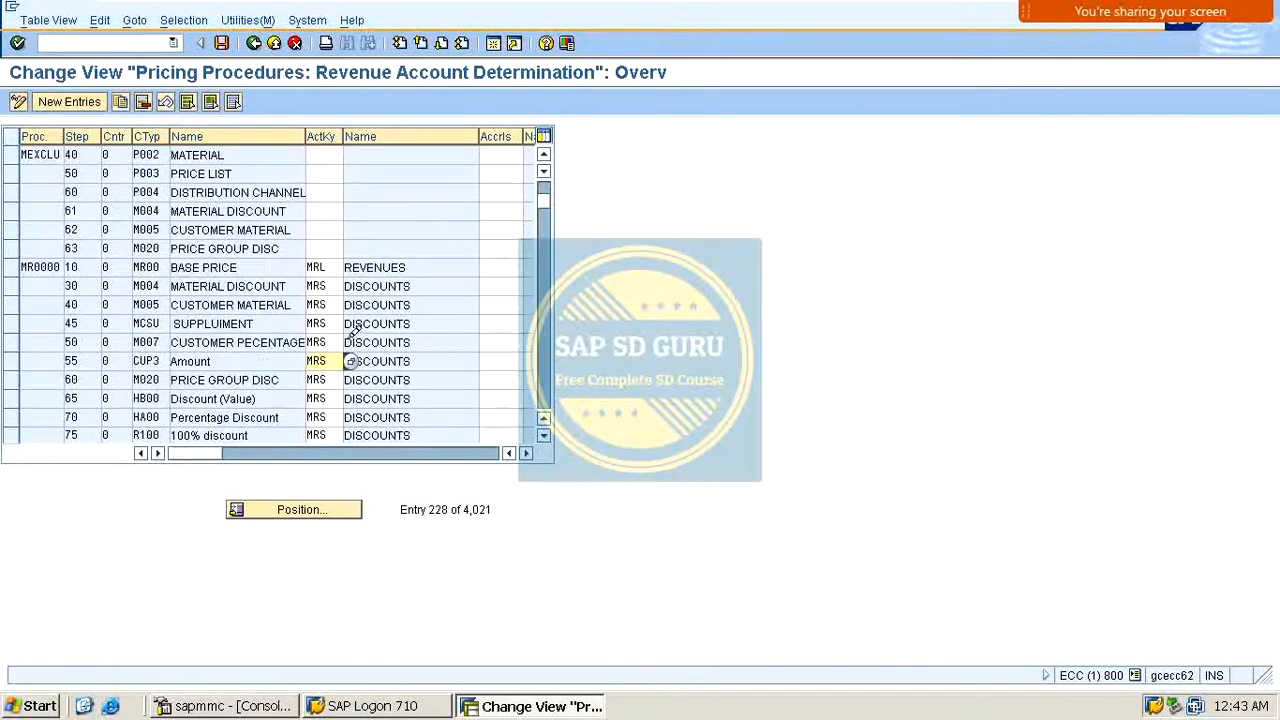
scroll(358, 337, down, 2)
click(326, 342)
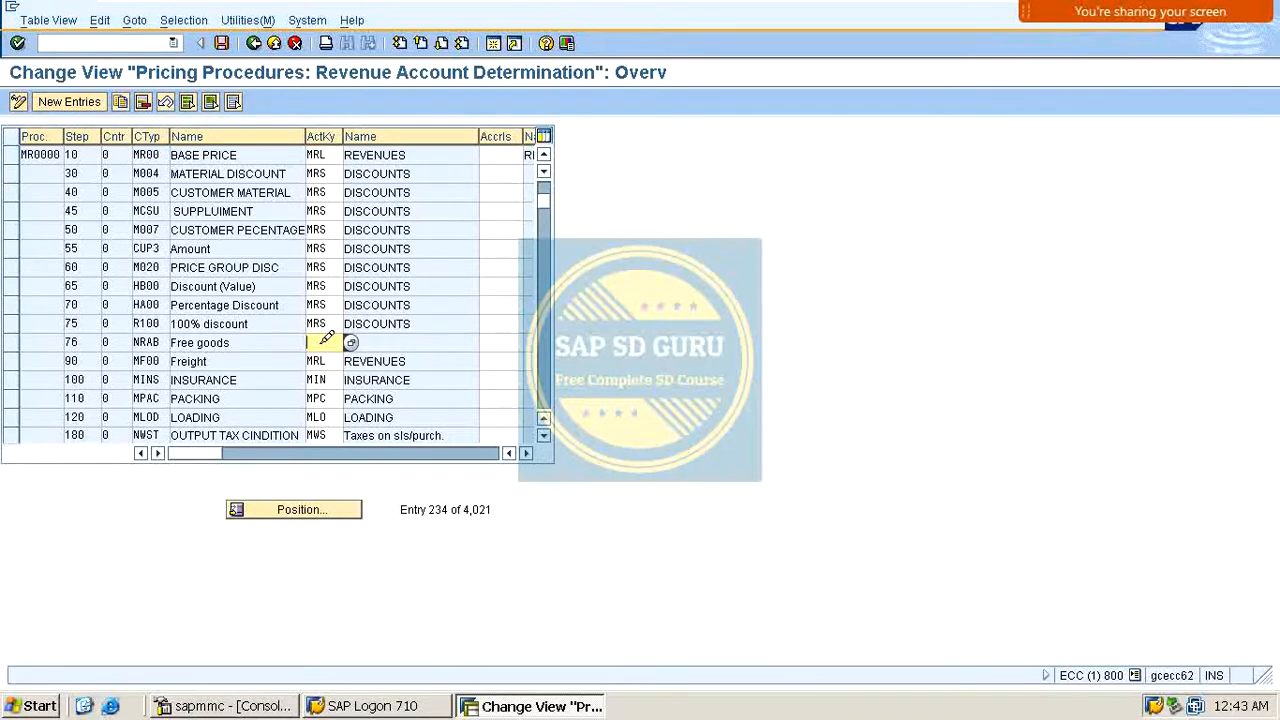
text(MR)
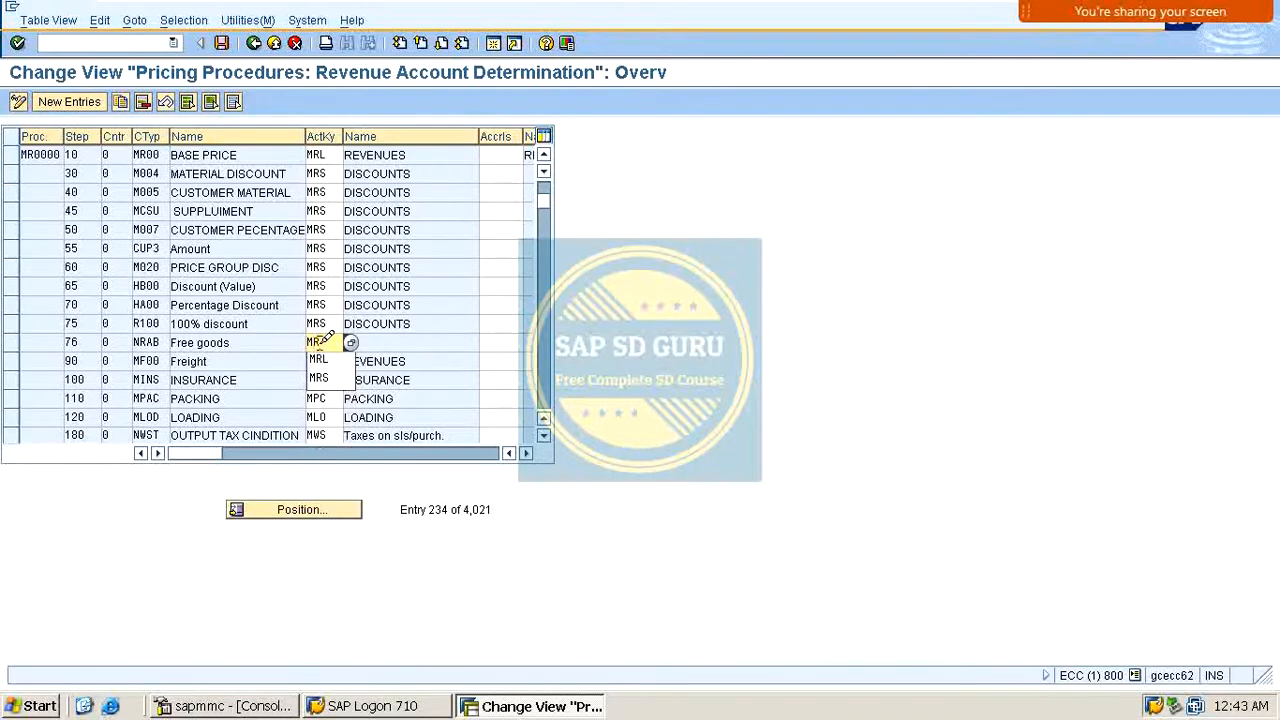
text(S)
key(Return)
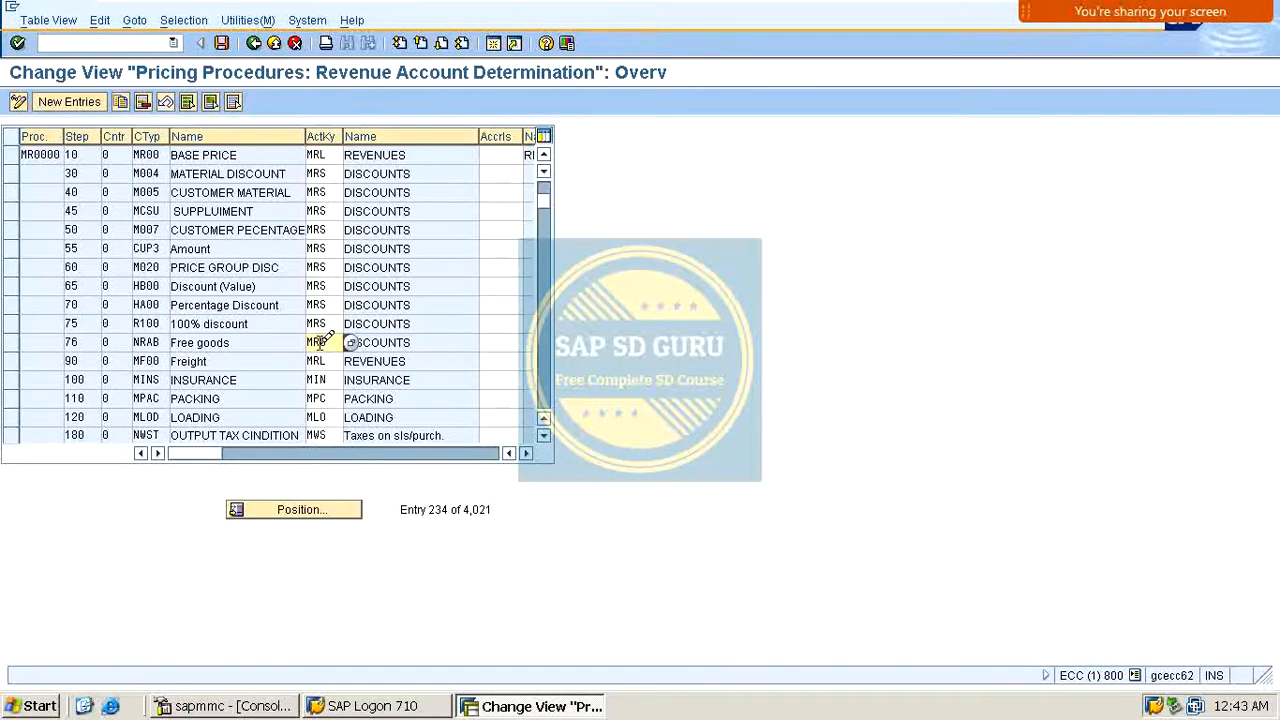
Step: Save the account key assignments under the customizing request and return to the IMG structure
click(222, 42)
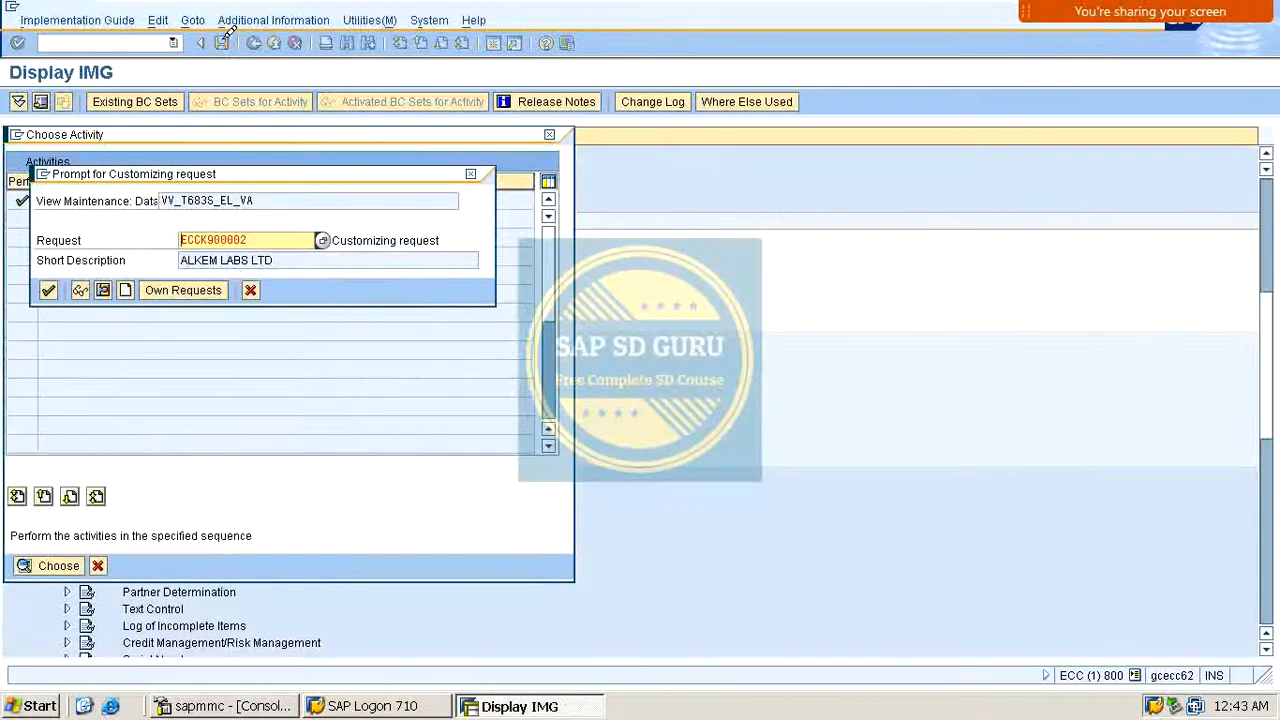
key(Return)
scroll(250, 275, up, 5)
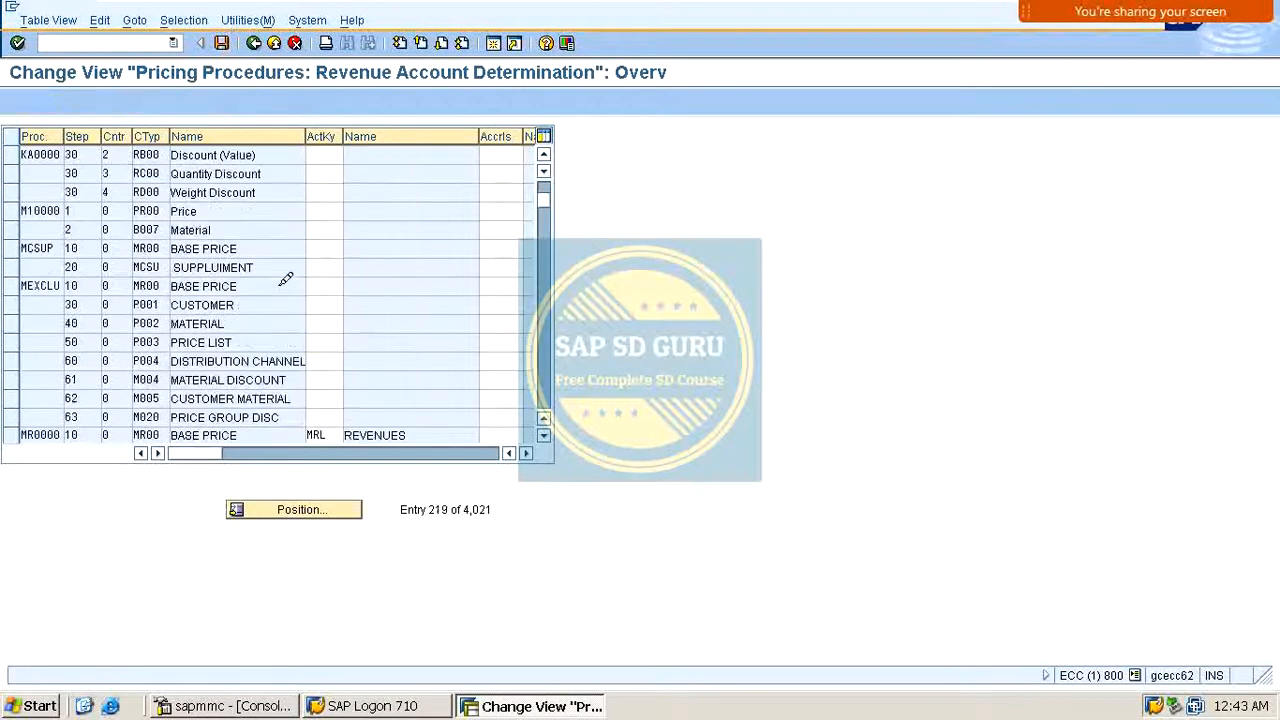
scroll(286, 279, up, 7)
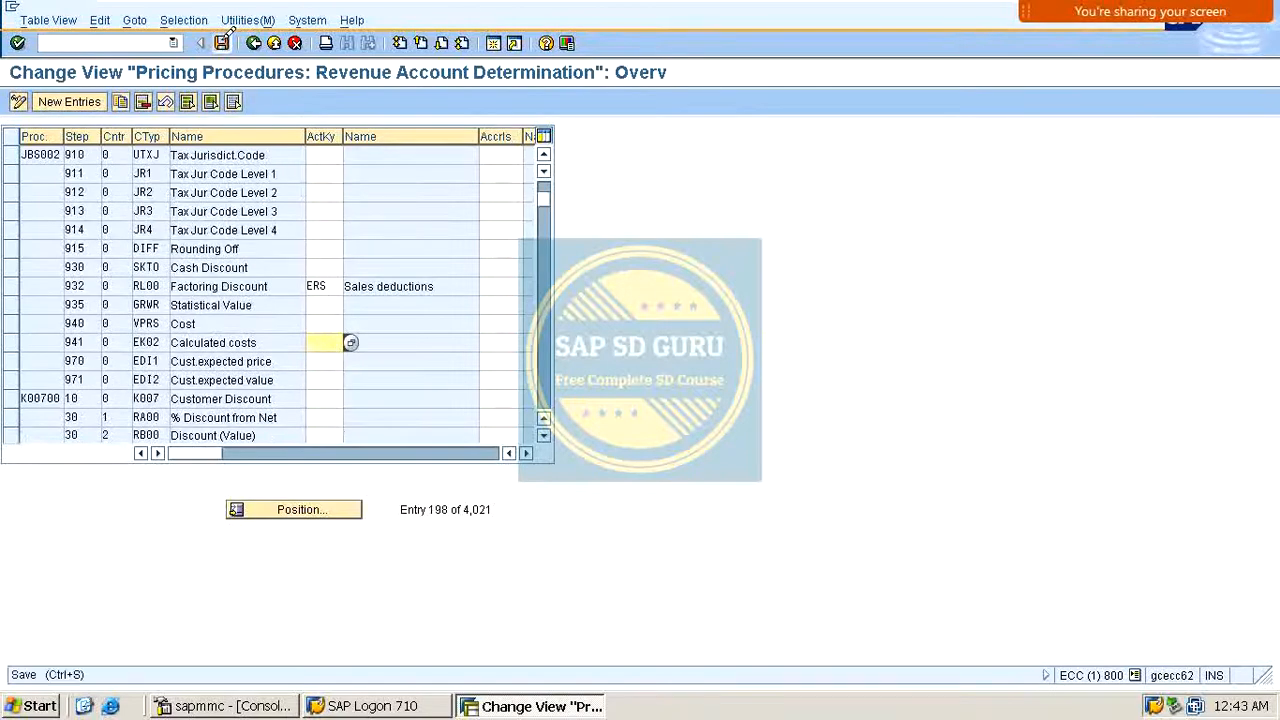
click(253, 42)
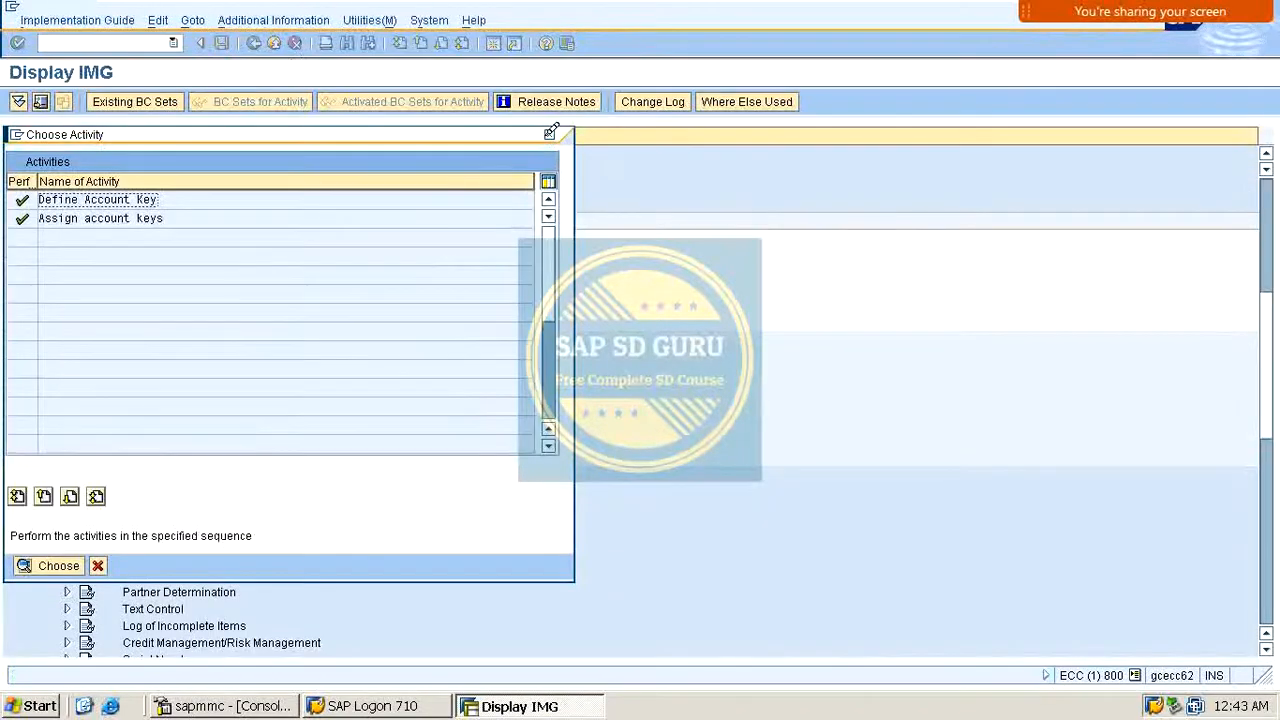
click(551, 133)
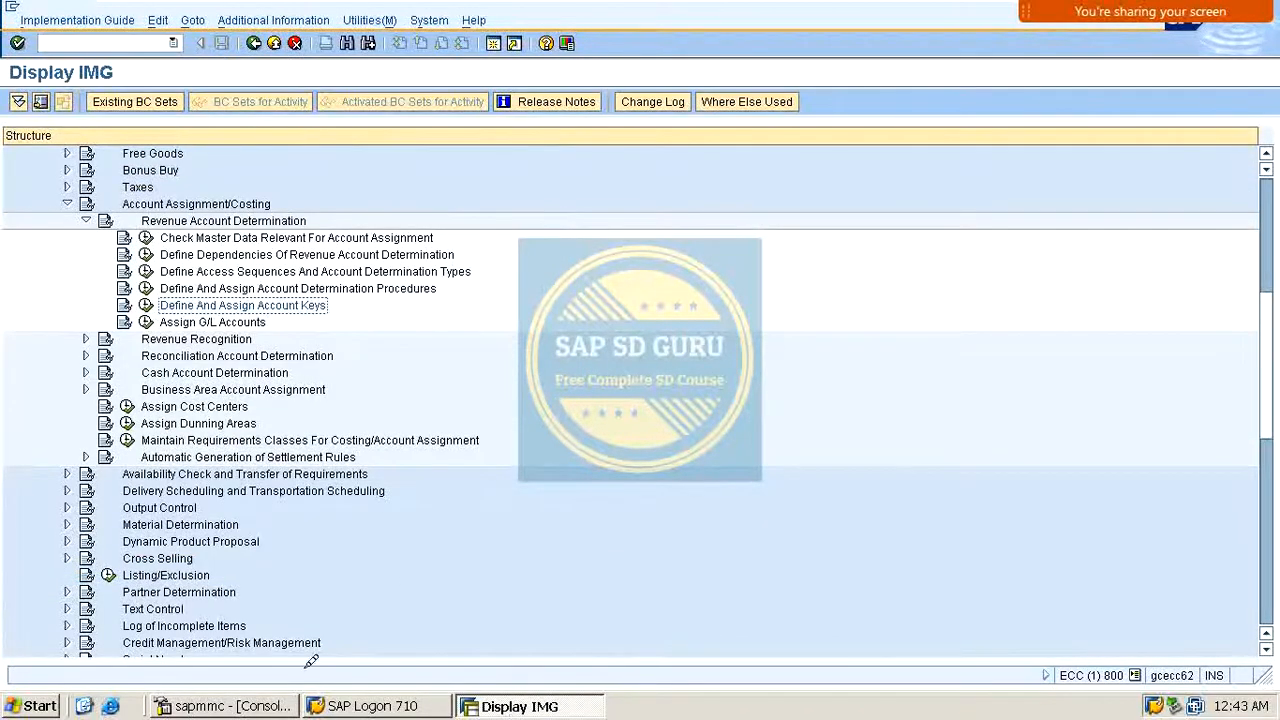
Step: Open pricing procedure MR0000's control data through transaction /OV/08 in a new session to review its account keys
click(86, 42)
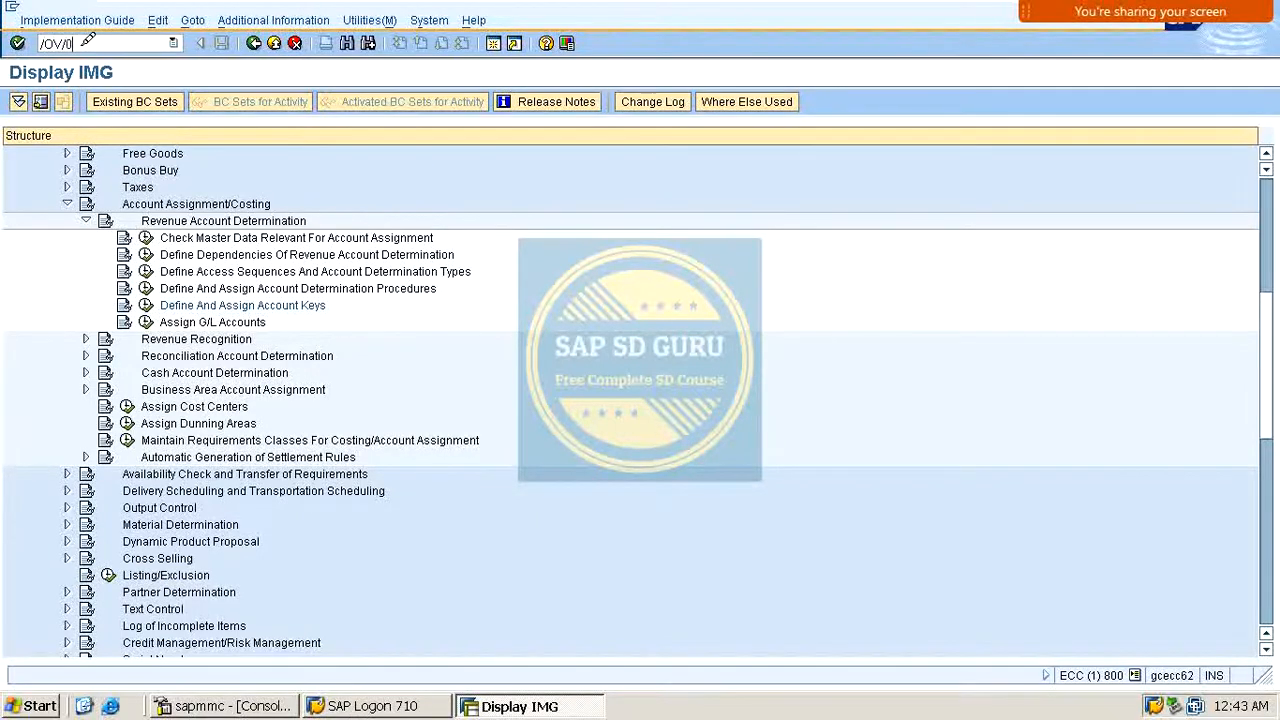
text(/OV/08)
key(Return)
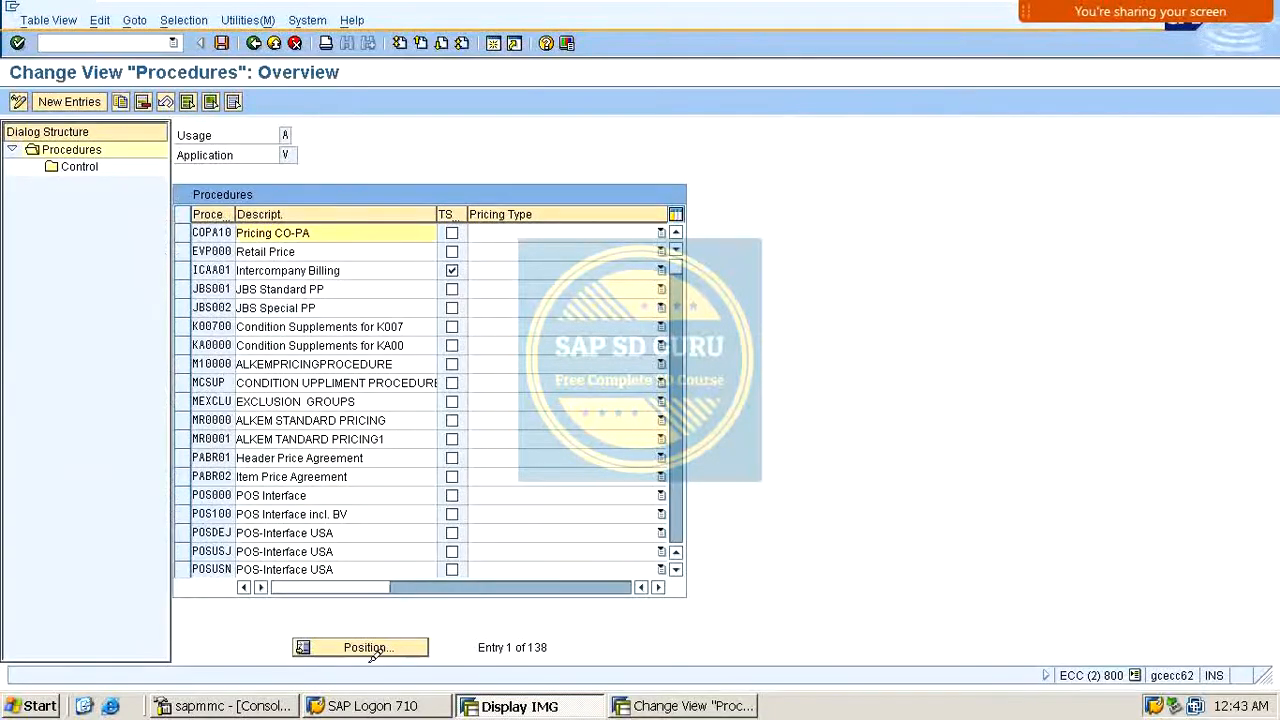
click(366, 647)
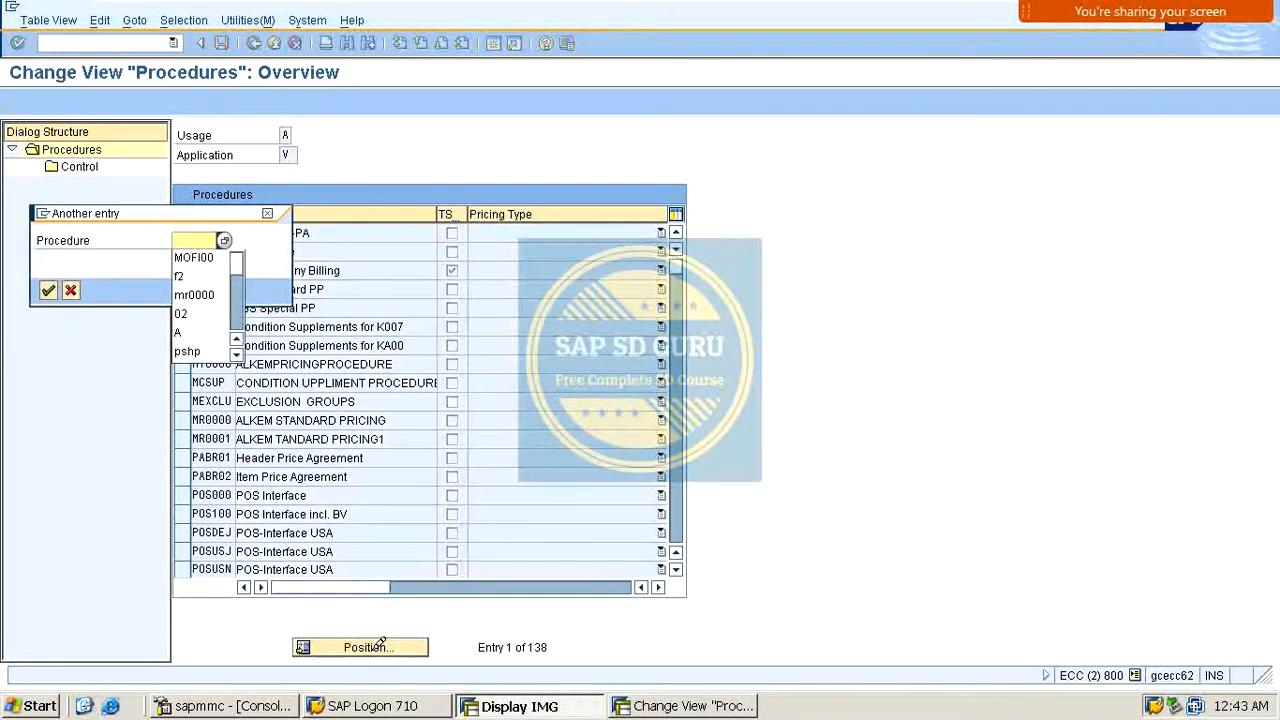
key(Down)
key(Down)
key(Down)
key(Return)
key(Return)
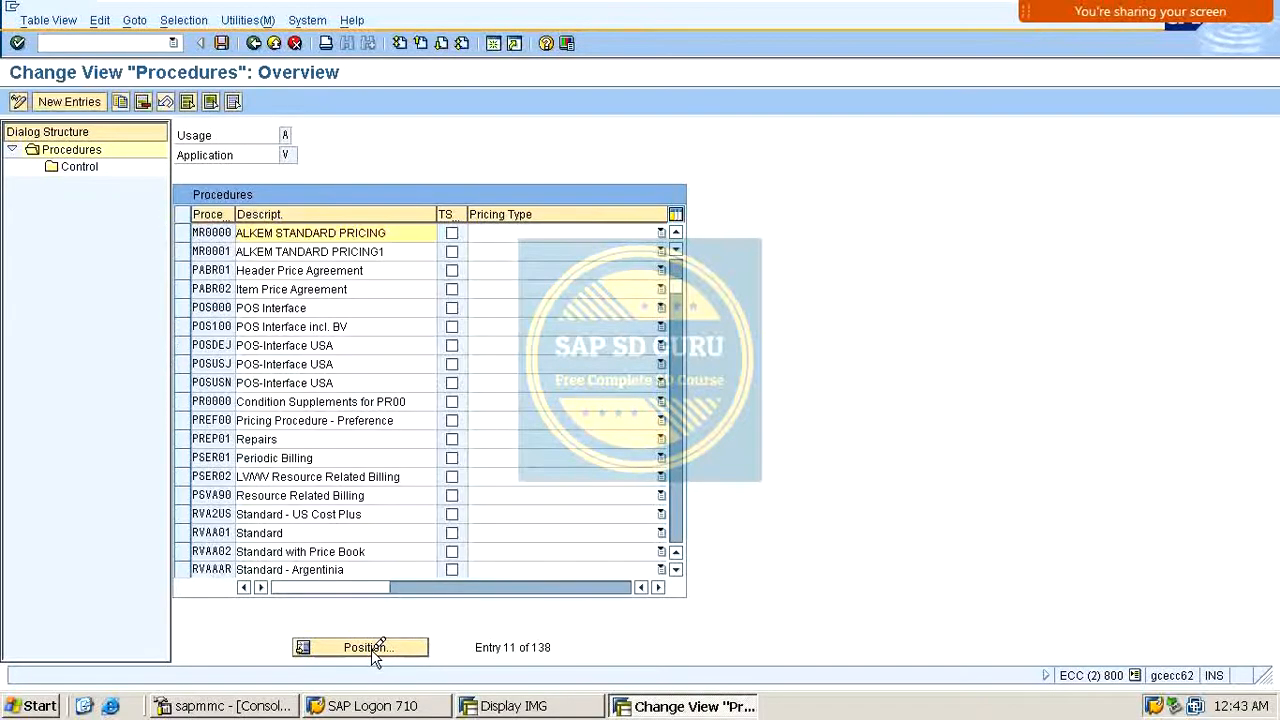
click(183, 232)
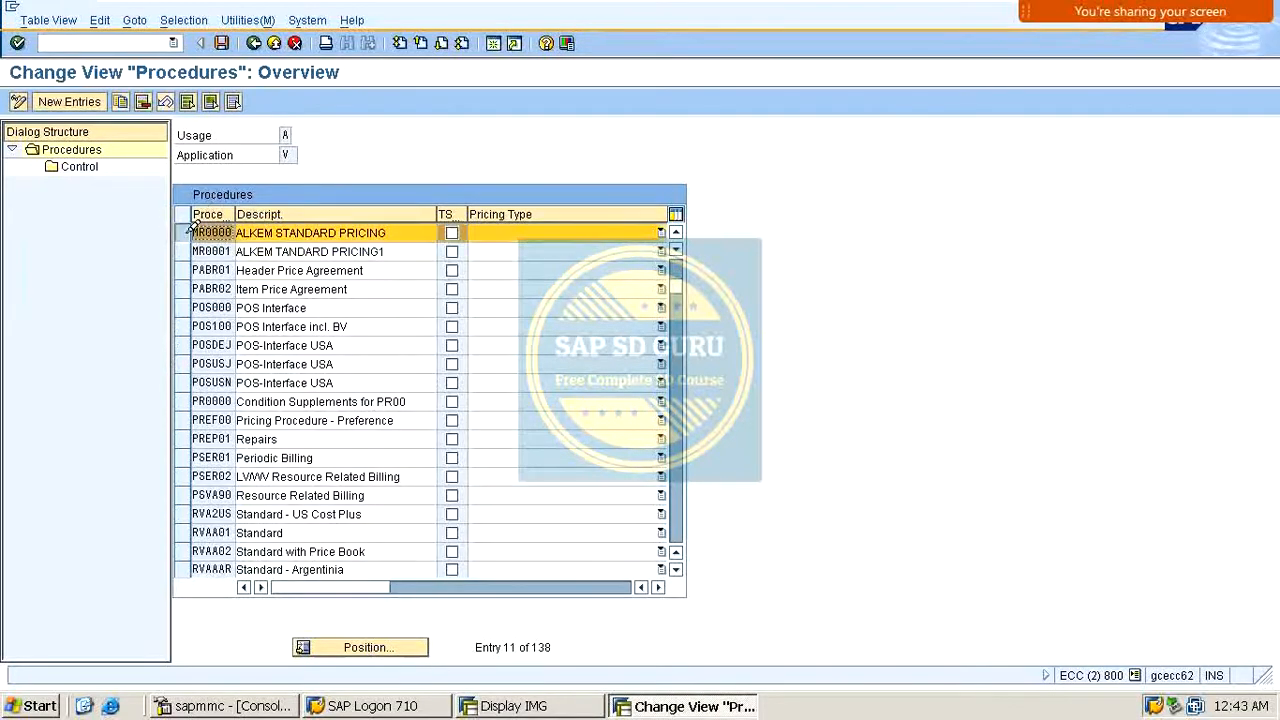
double_click(101, 167)
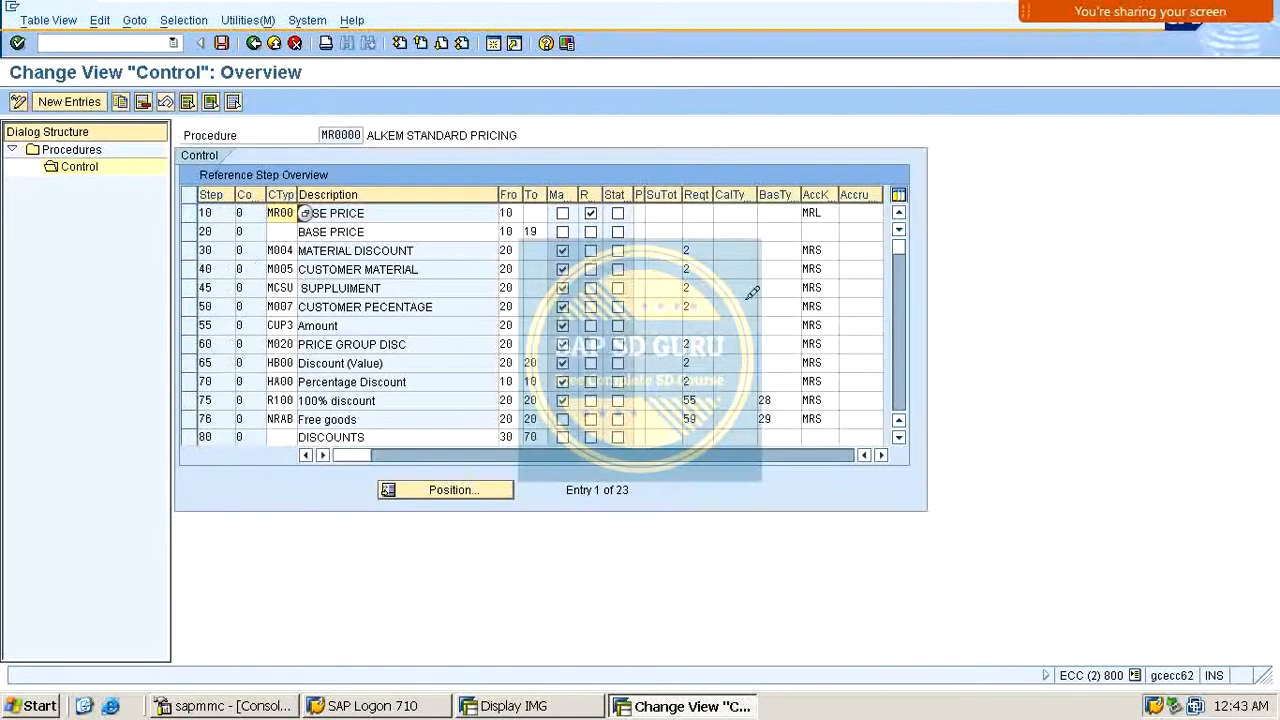
Step: Review the account keys assigned to each condition step in pricing procedure MR0000's control data
click(830, 232)
click(815, 266)
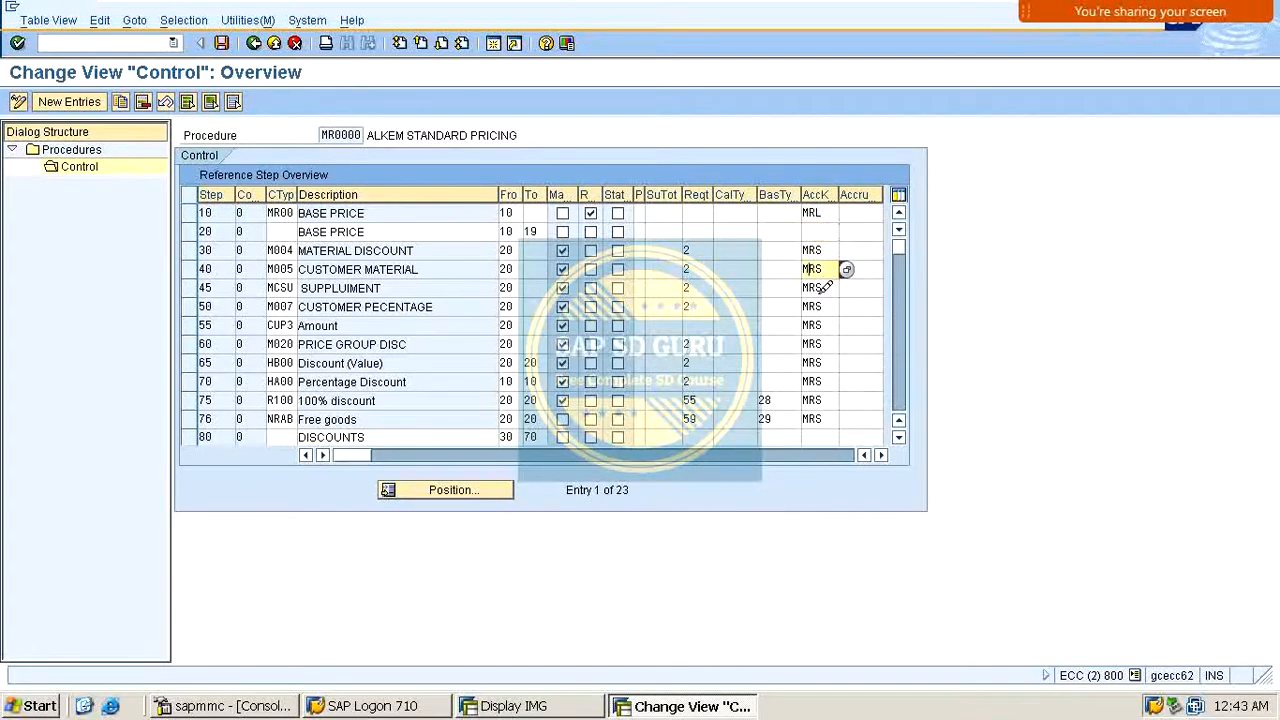
click(820, 292)
click(812, 330)
click(815, 378)
scroll(814, 377, down, 1)
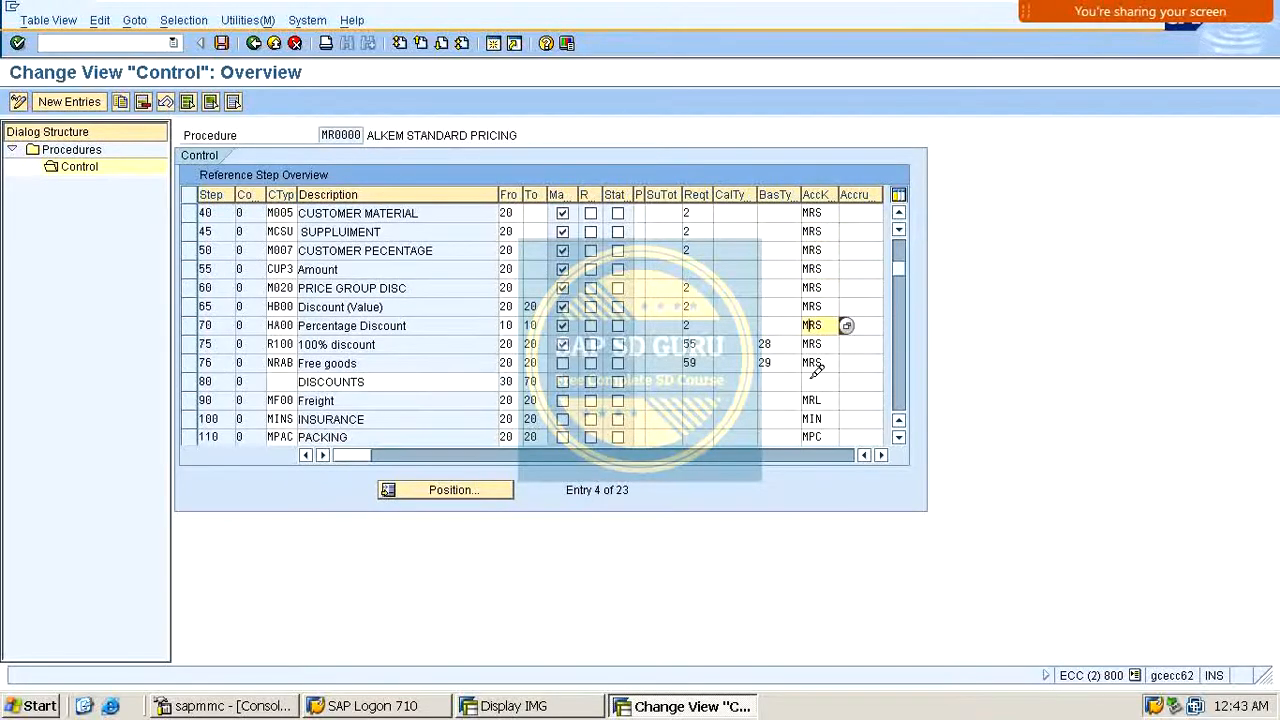
click(815, 381)
scroll(818, 382, down, 1)
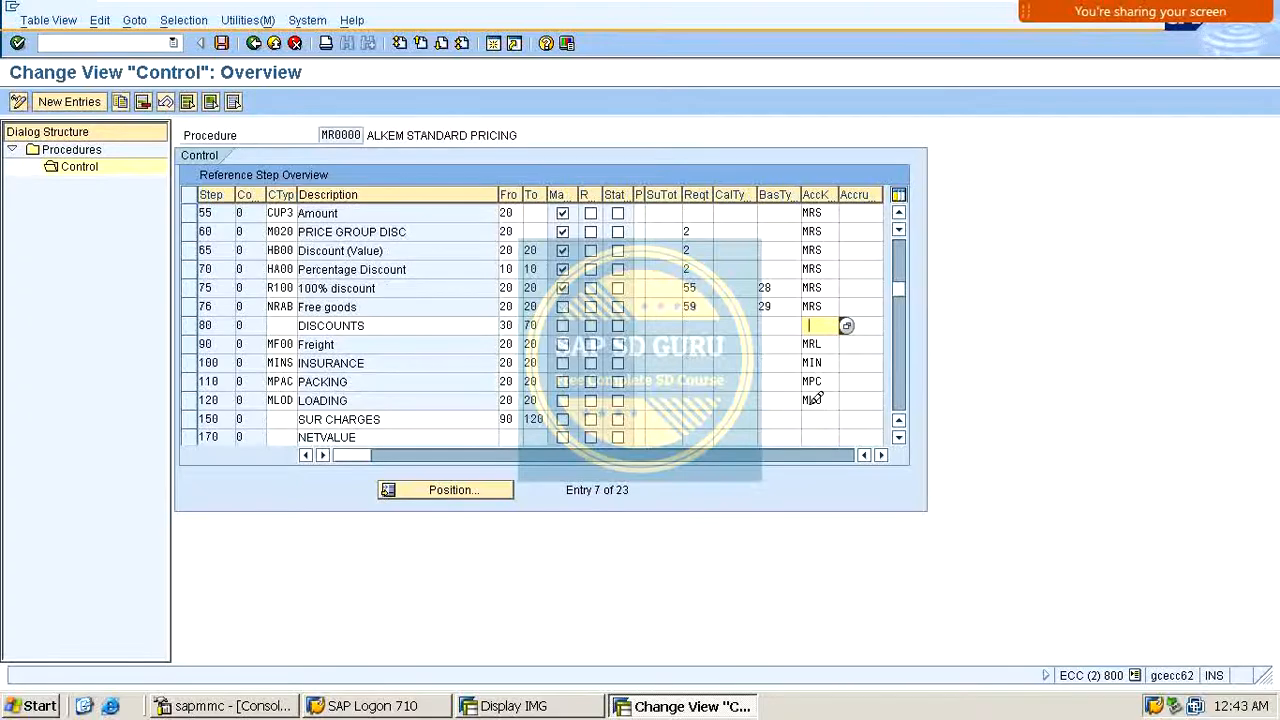
scroll(816, 380, down, 2)
scroll(820, 375, up, 4)
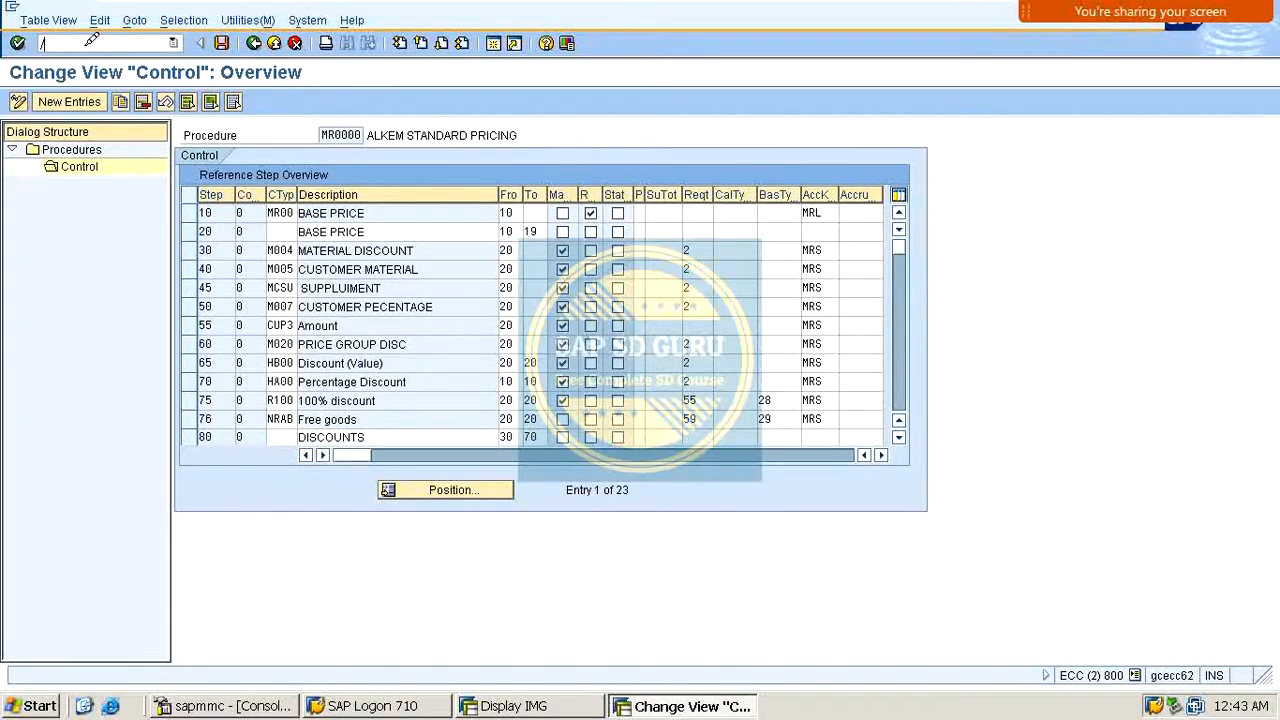
Step: Close the pricing procedure session and open Assign G/L Accounts under Revenue Account Determination
click(88, 43)
text(/i)
key(Return)
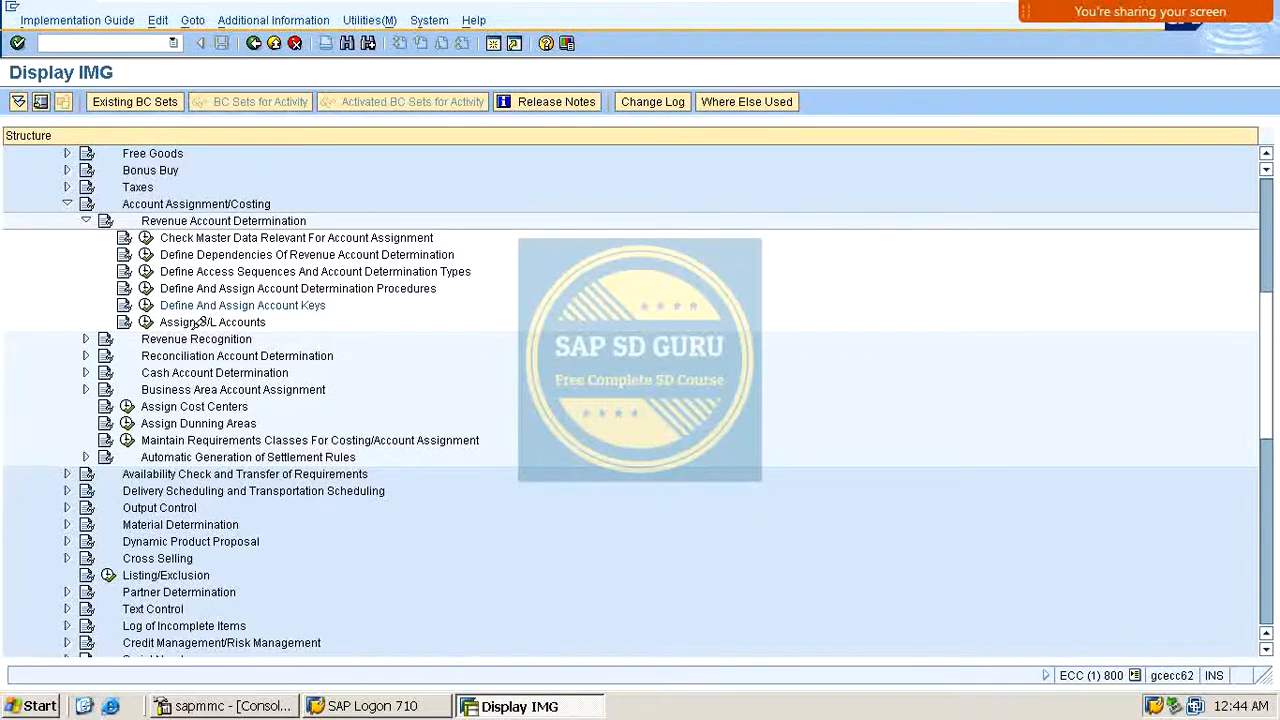
click(145, 321)
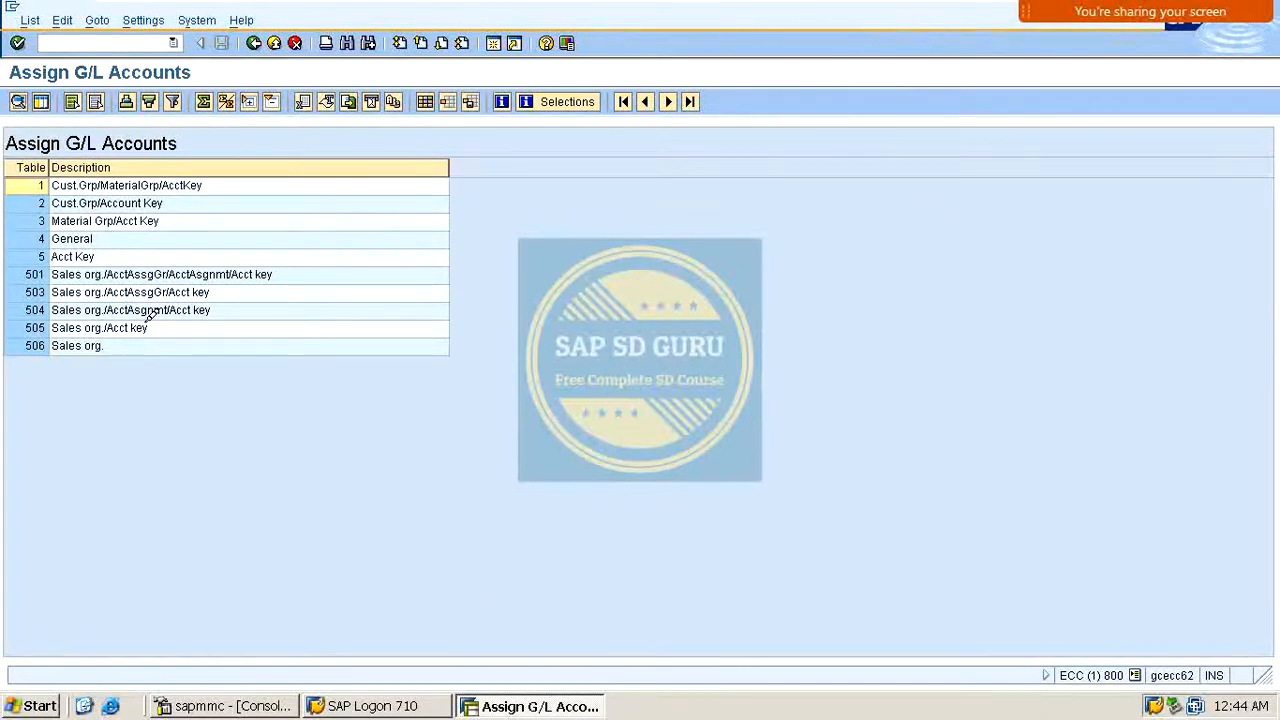
Step: Examine the list of account determination tables available for assigning G/L accounts
click(42, 269)
click(44, 286)
click(43, 303)
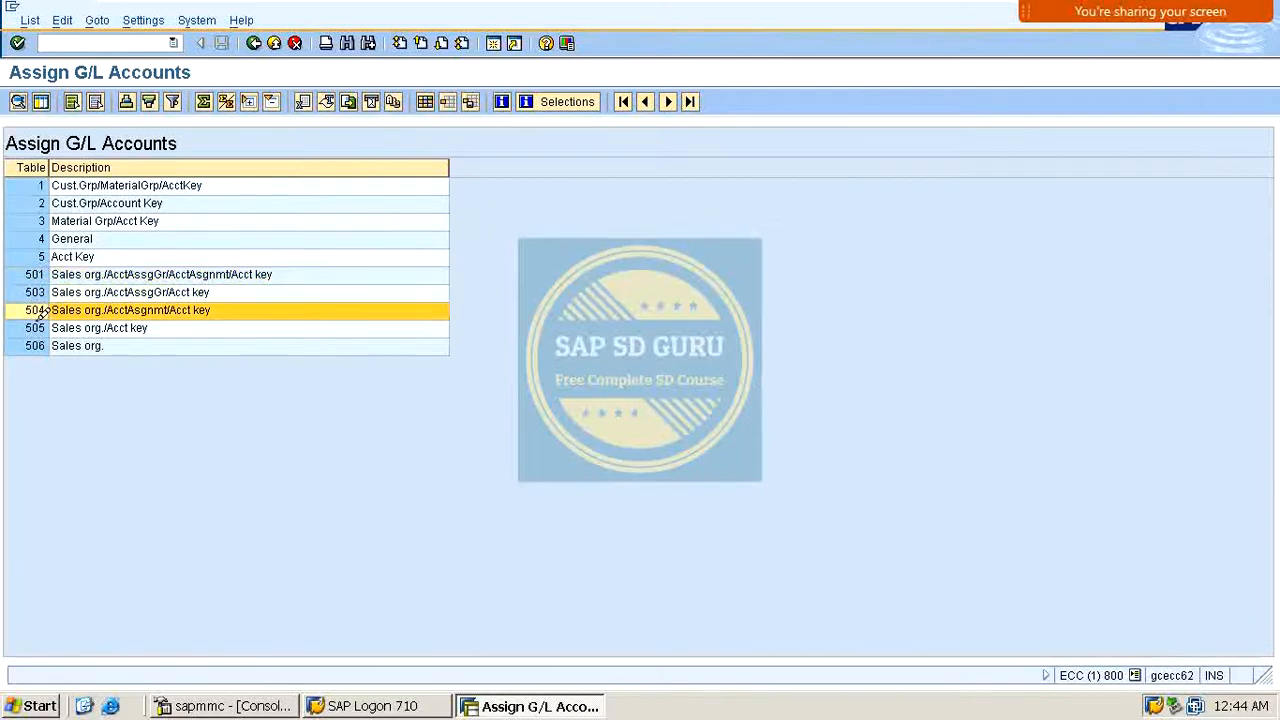
click(44, 319)
click(40, 345)
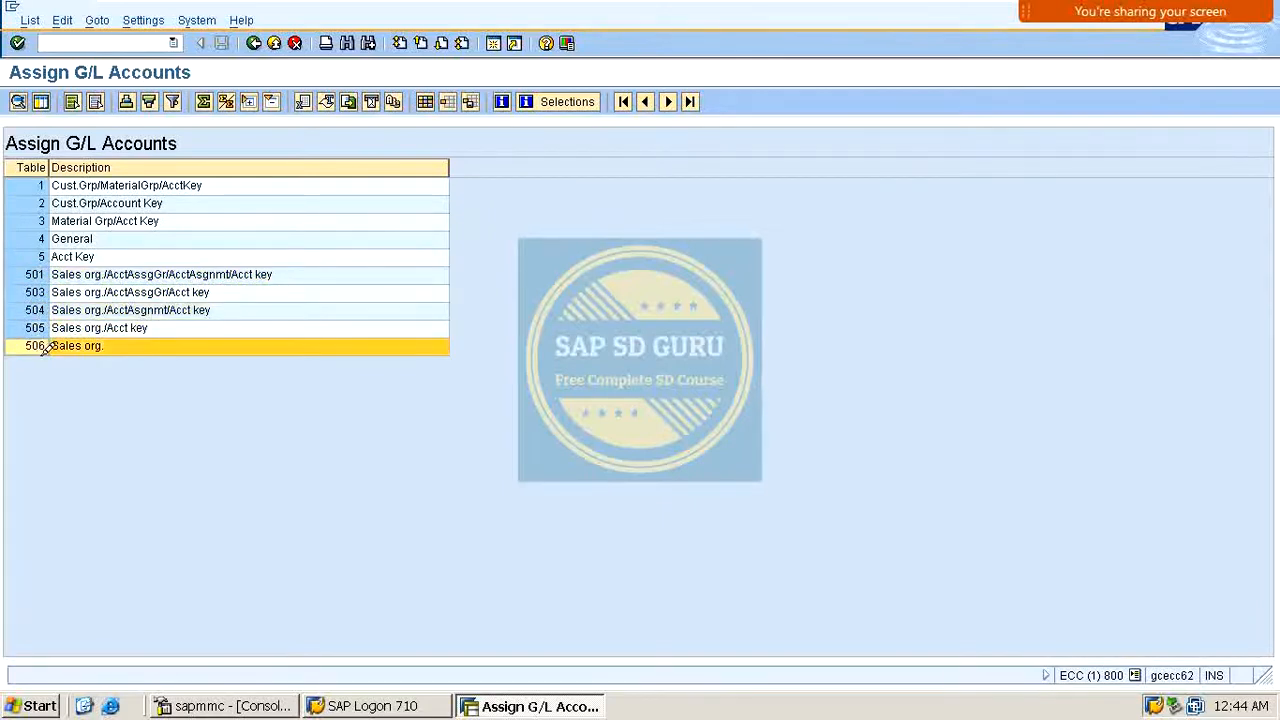
click(42, 274)
click(42, 291)
click(40, 308)
click(38, 323)
click(37, 340)
click(42, 184)
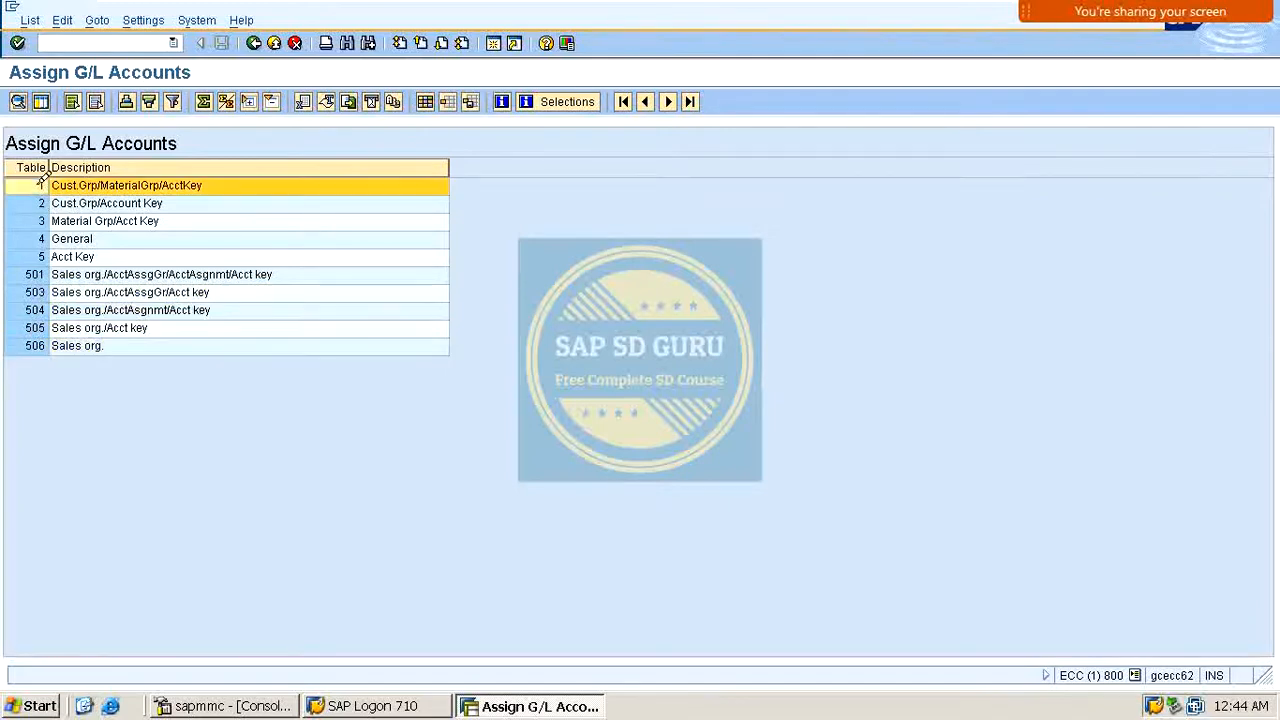
click(38, 206)
click(40, 221)
click(40, 238)
click(40, 256)
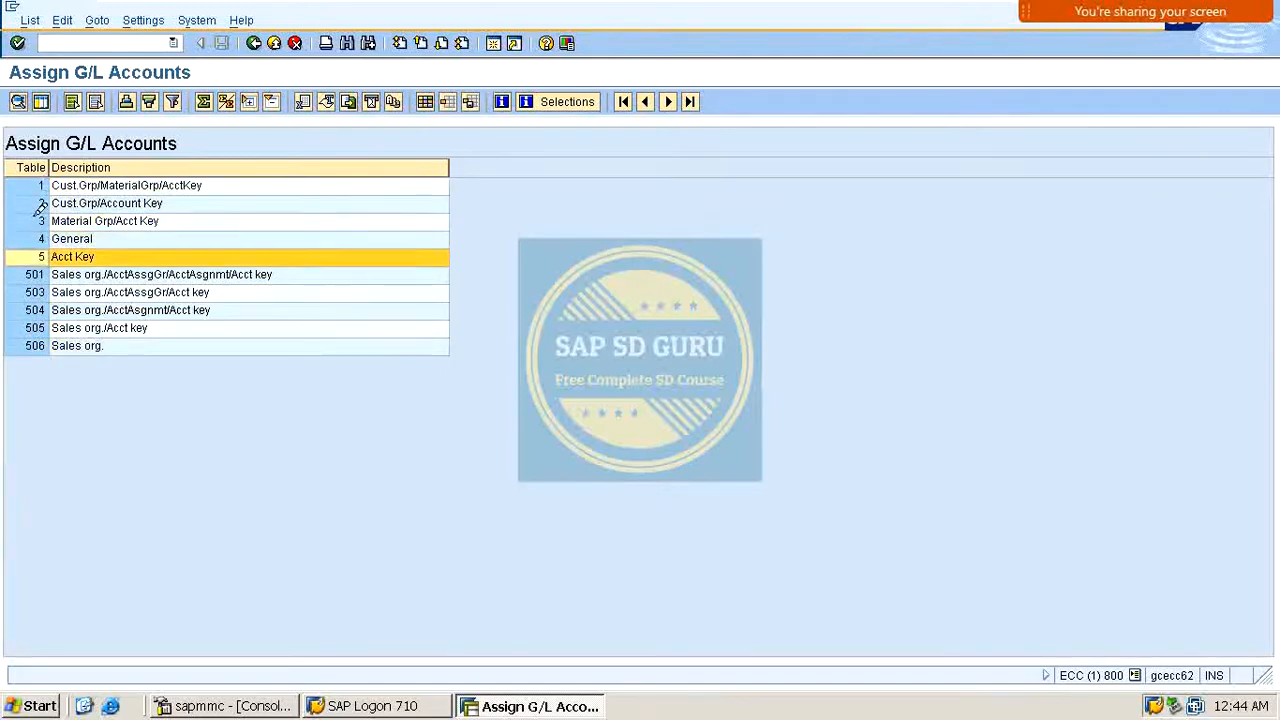
click(40, 186)
click(38, 203)
click(40, 184)
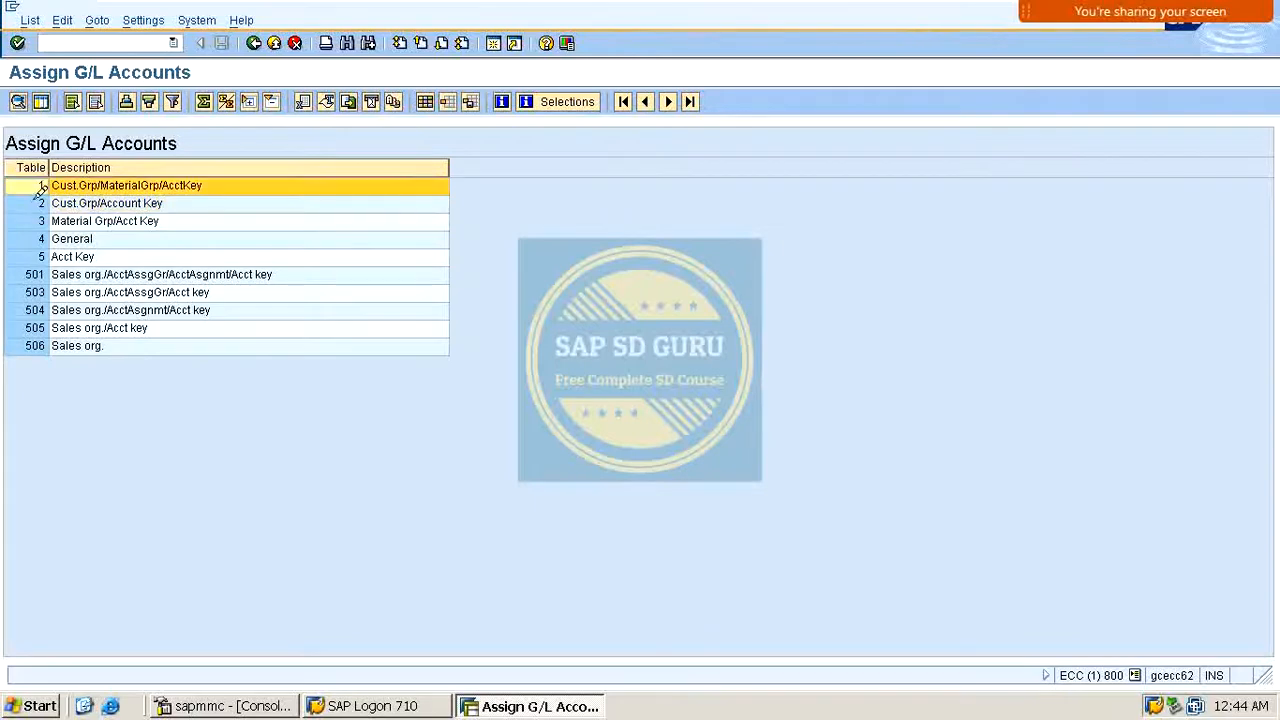
click(38, 203)
click(40, 221)
click(40, 256)
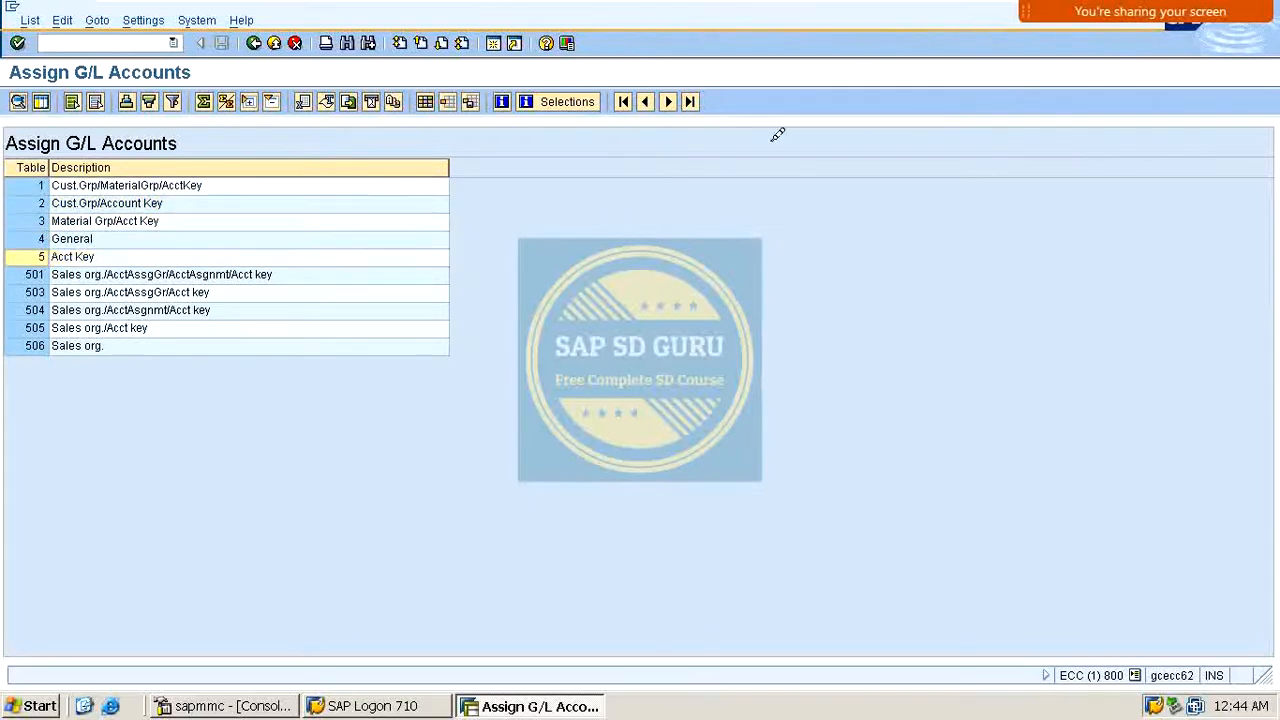
Step: Open table 501 Sales org./AcctAssgGr/AcctAsgnmt/Acct key to view its G/L account entries
mouse_move(522, 1)
double_click(40, 267)
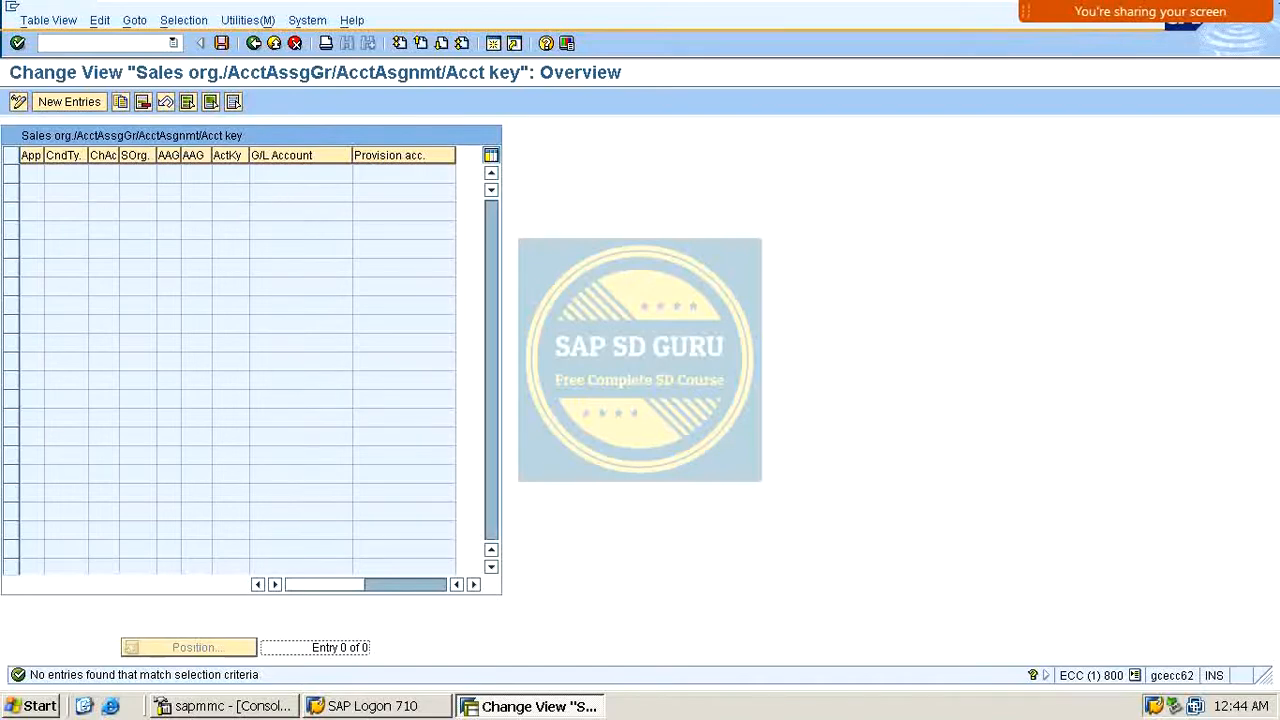
click(1145, 40)
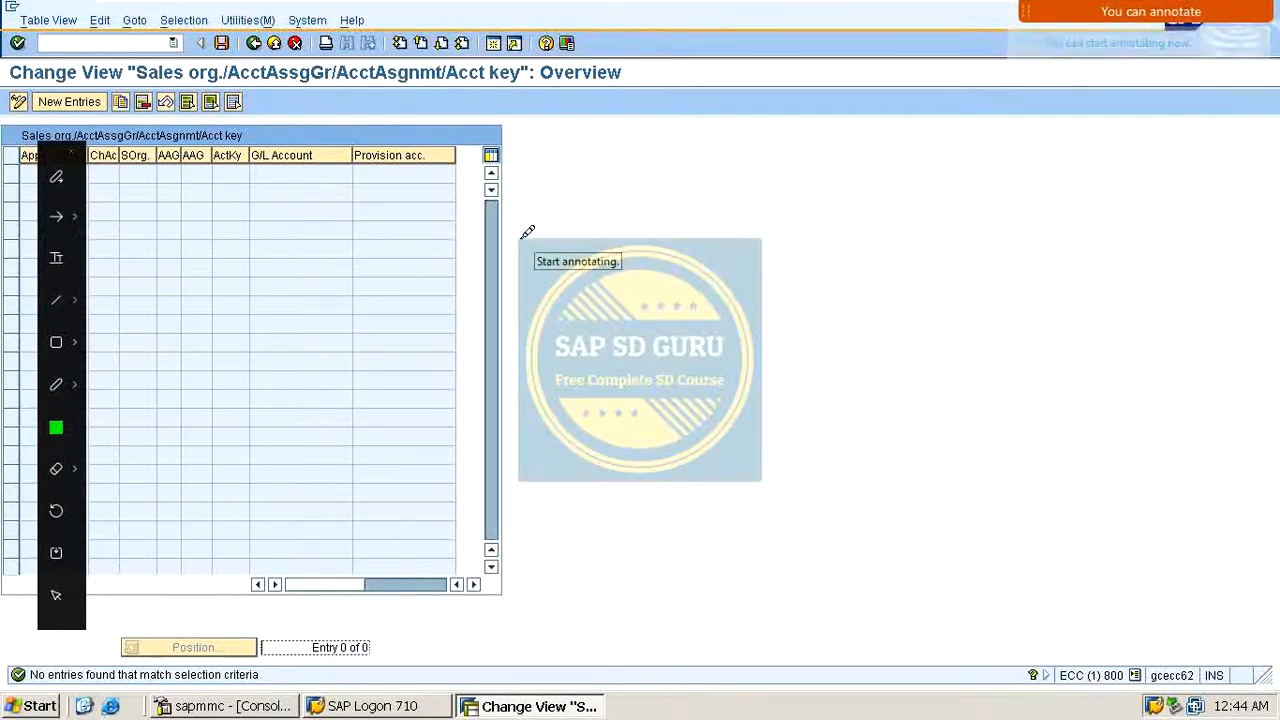
mouse_move(527, 232)
mouse_down()
mouse_move(531, 249)
mouse_move(625, 211)
mouse_move(708, 210)
mouse_up()
drag(692, 212, 692, 278)
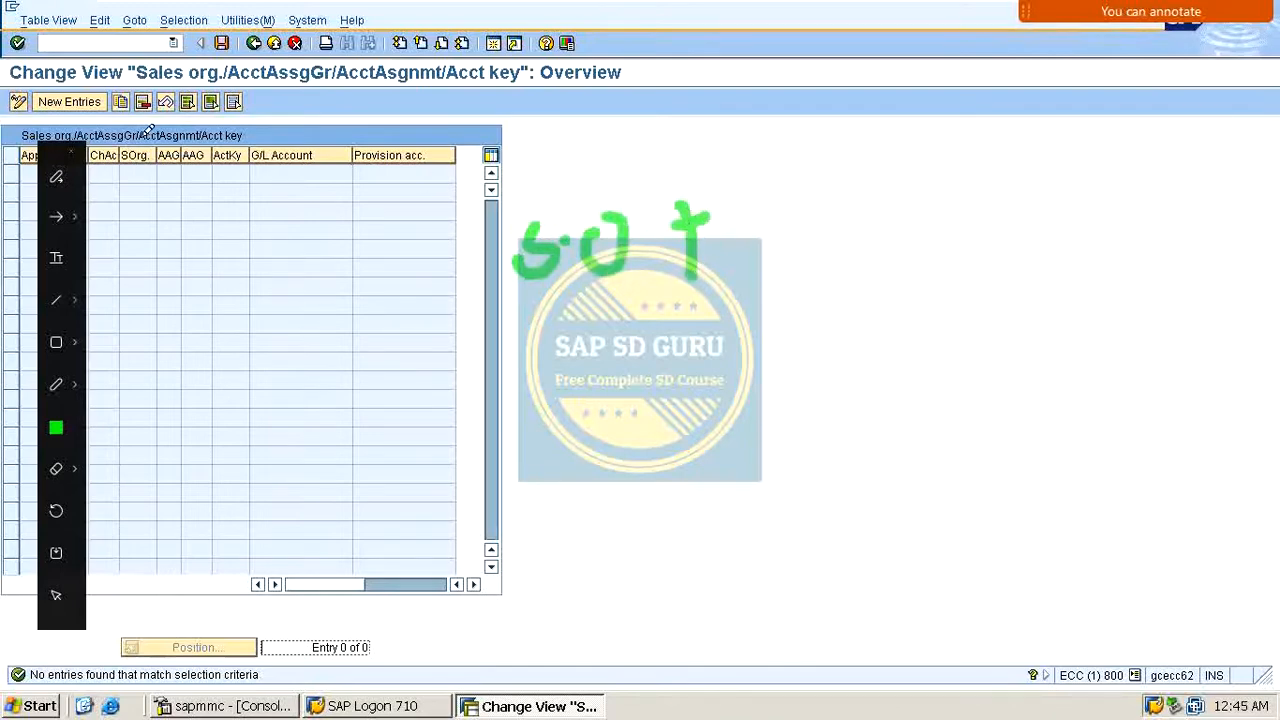
drag(140, 155, 232, 65)
mouse_move(730, 238)
mouse_down()
mouse_move(737, 186)
mouse_move(741, 216)
mouse_move(712, 236)
mouse_move(779, 195)
mouse_move(815, 210)
mouse_move(926, 168)
mouse_move(906, 216)
mouse_up()
click(808, 200)
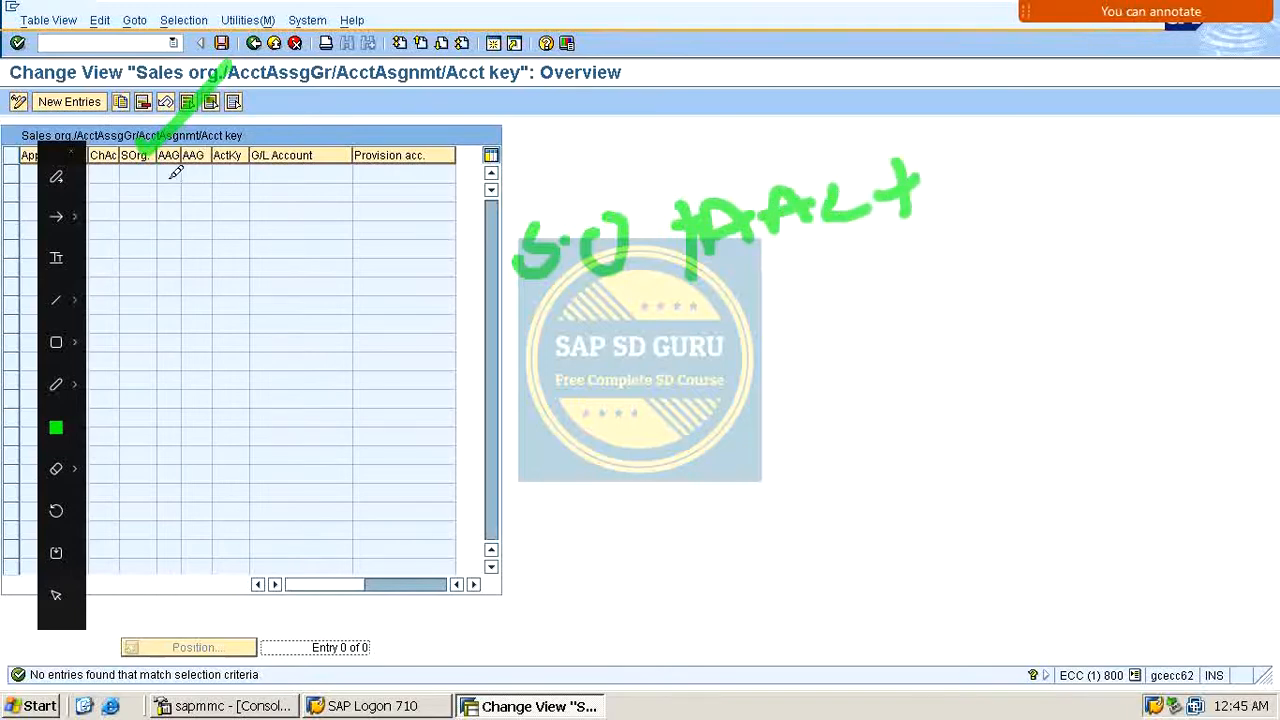
drag(168, 162, 304, 80)
mouse_move(165, 162)
mouse_down()
mouse_move(135, 178)
mouse_move(245, 156)
mouse_move(124, 174)
mouse_move(248, 152)
mouse_move(215, 222)
mouse_up()
mouse_move(305, 160)
mouse_down()
mouse_move(323, 176)
mouse_move(432, 94)
mouse_up()
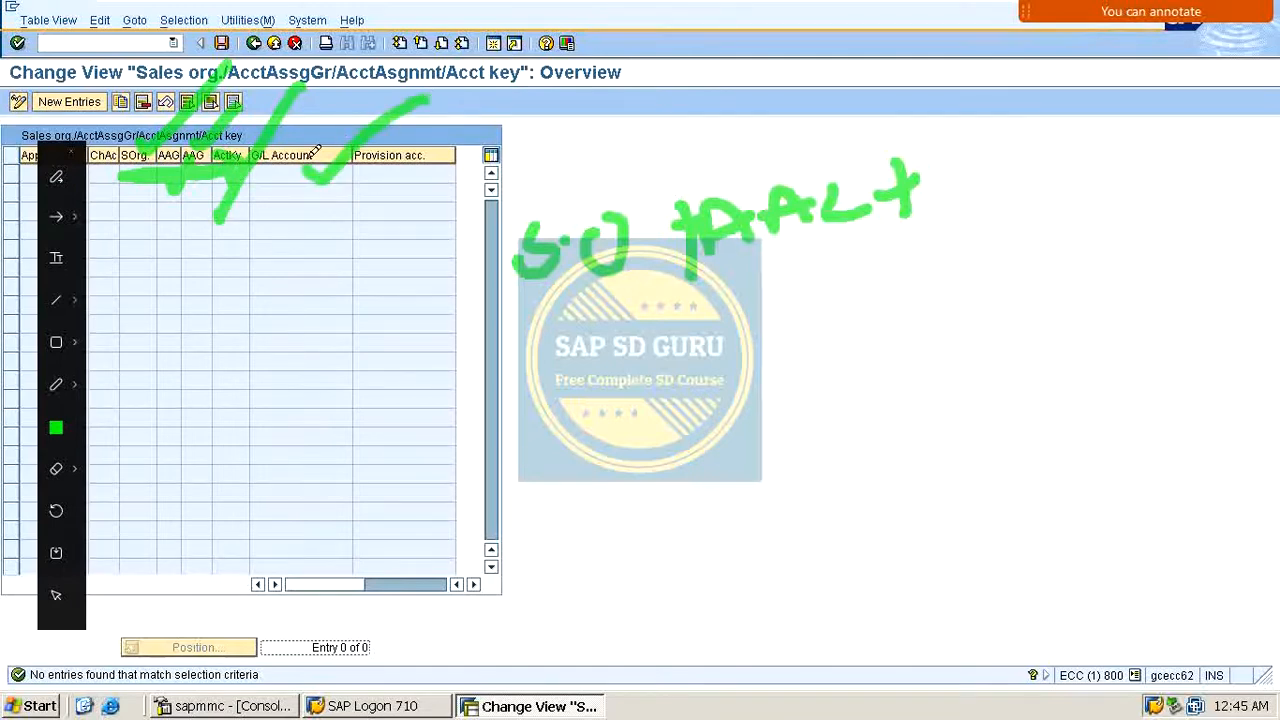
mouse_move(350, 160)
mouse_down()
mouse_move(343, 262)
mouse_move(298, 413)
mouse_up()
mouse_move(270, 180)
mouse_down()
mouse_move(290, 205)
mouse_move(340, 162)
mouse_up()
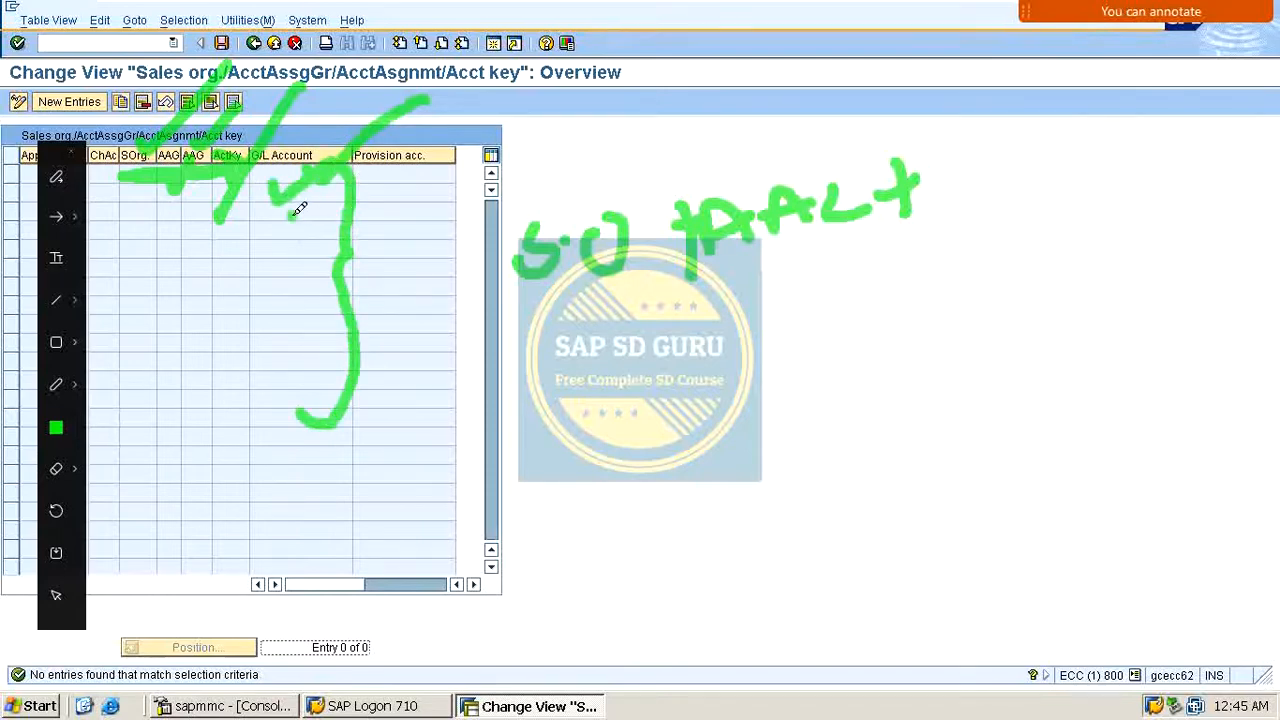
mouse_move(299, 208)
mouse_down()
mouse_move(329, 257)
mouse_move(297, 309)
mouse_move(354, 277)
mouse_up()
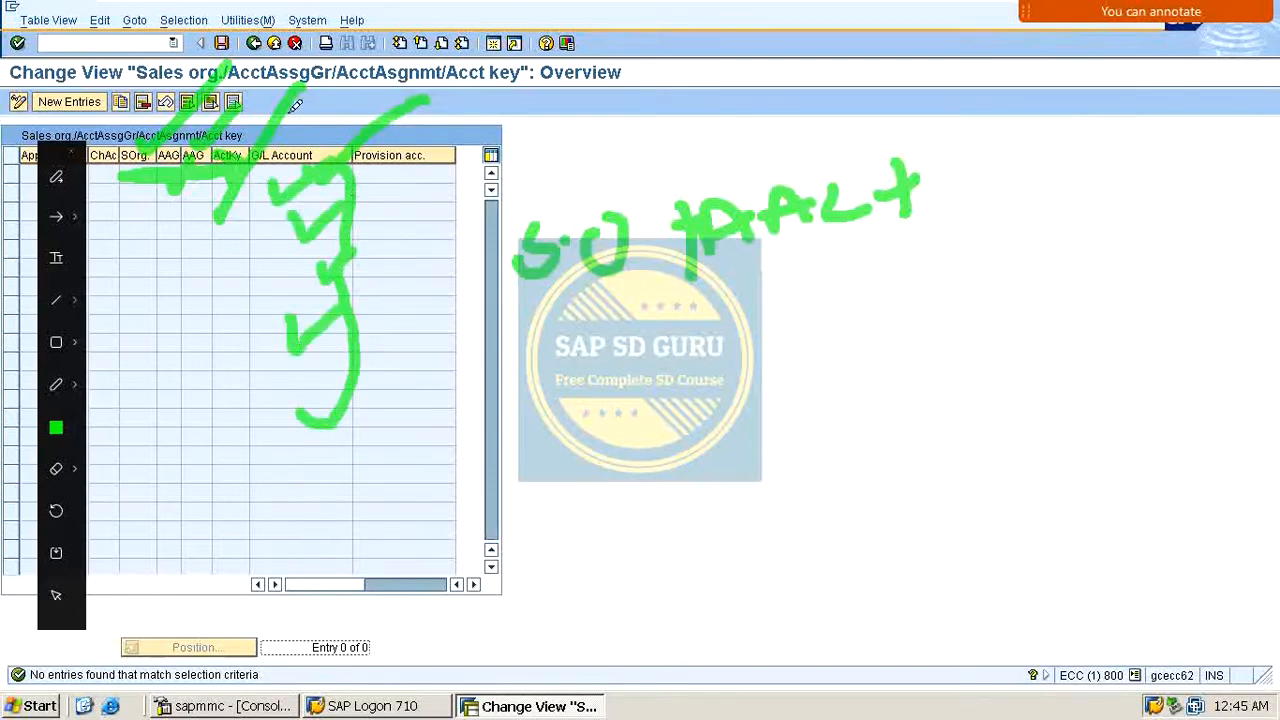
drag(311, 130, 432, 60)
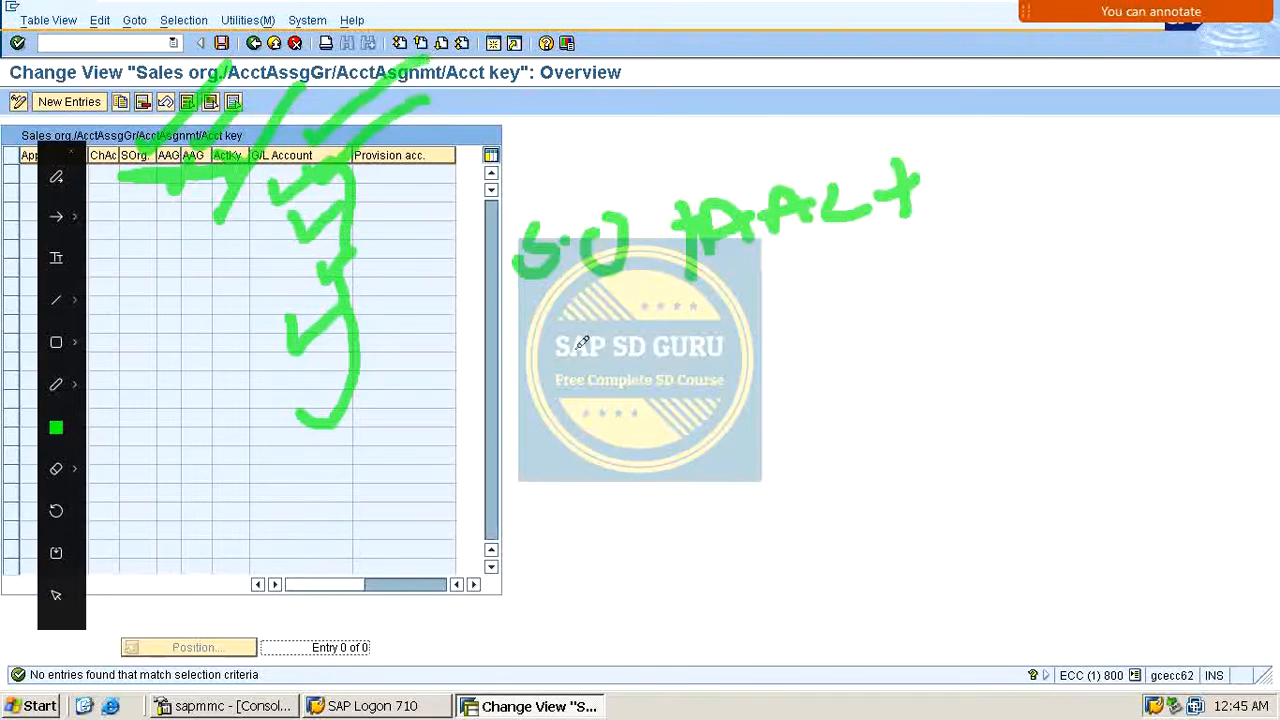
drag(548, 358, 737, 290)
click(444, 422)
drag(447, 417, 735, 330)
drag(994, 100, 1003, 325)
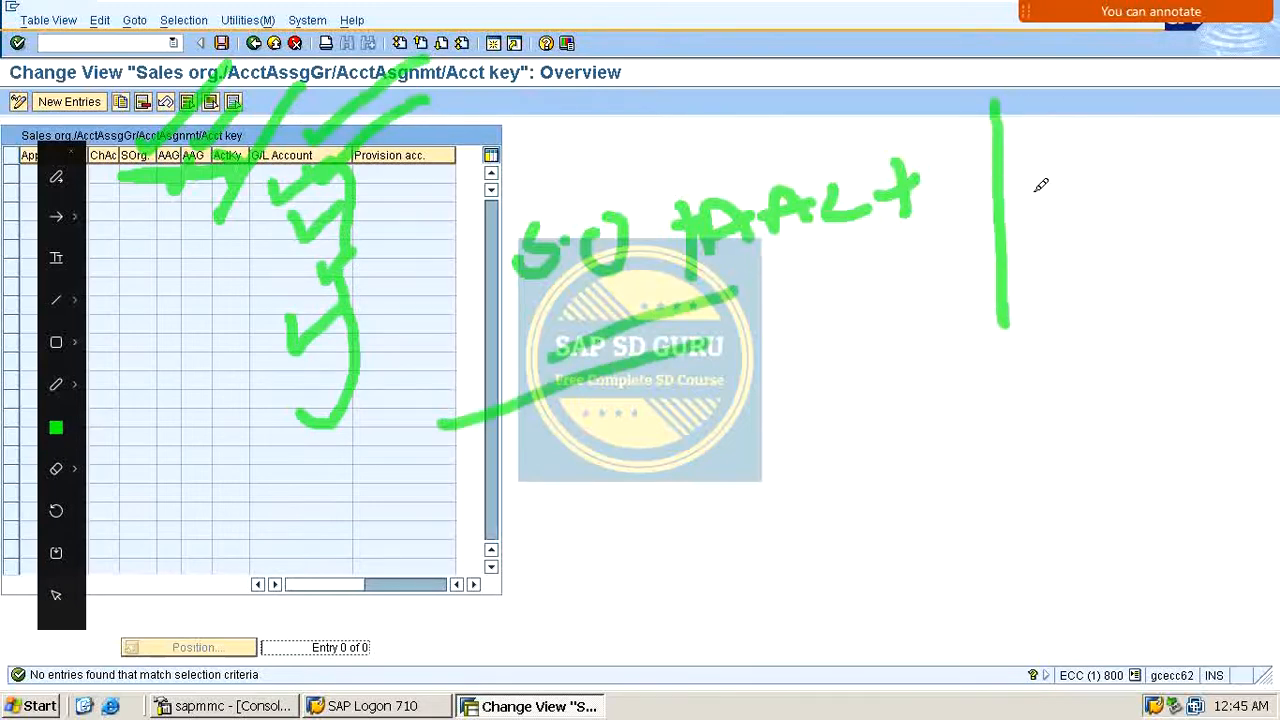
drag(1040, 185, 1050, 214)
drag(1083, 175, 1120, 160)
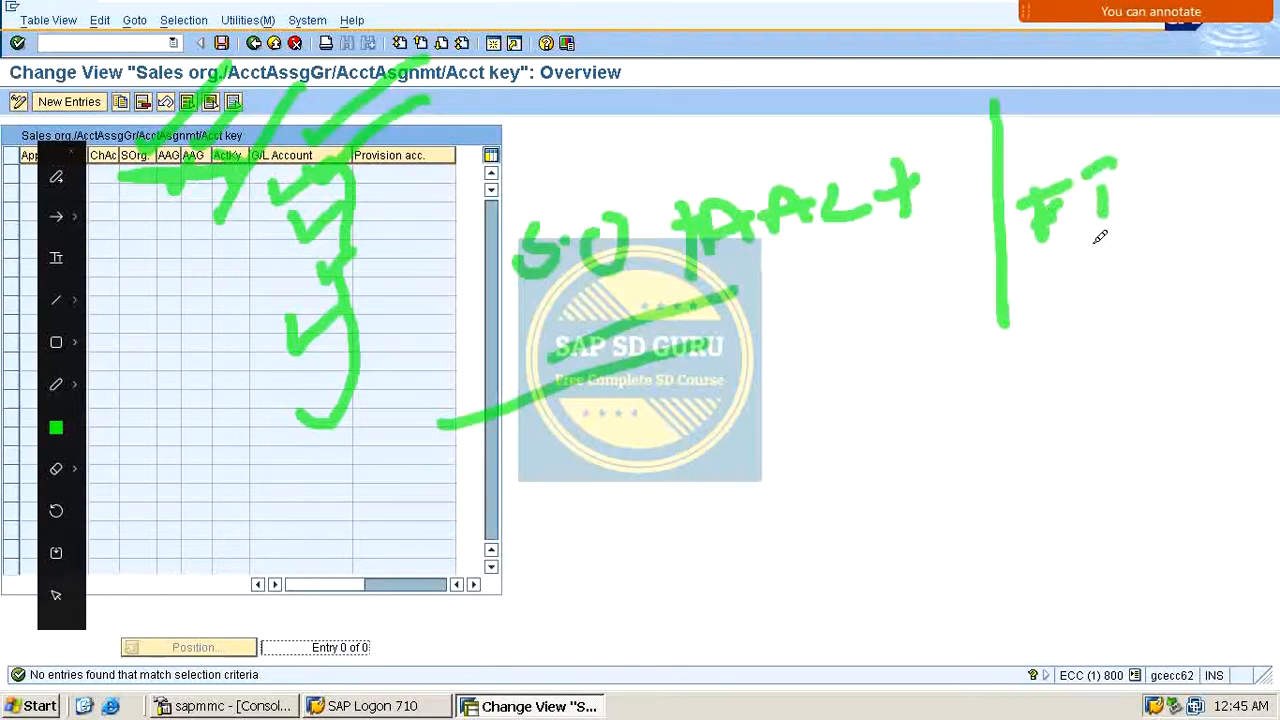
drag(1086, 245, 1118, 228)
drag(1058, 305, 1123, 275)
drag(1053, 330, 1136, 297)
mouse_move(1128, 148)
mouse_down()
mouse_move(962, 246)
mouse_move(1189, 200)
mouse_move(1125, 141)
mouse_up()
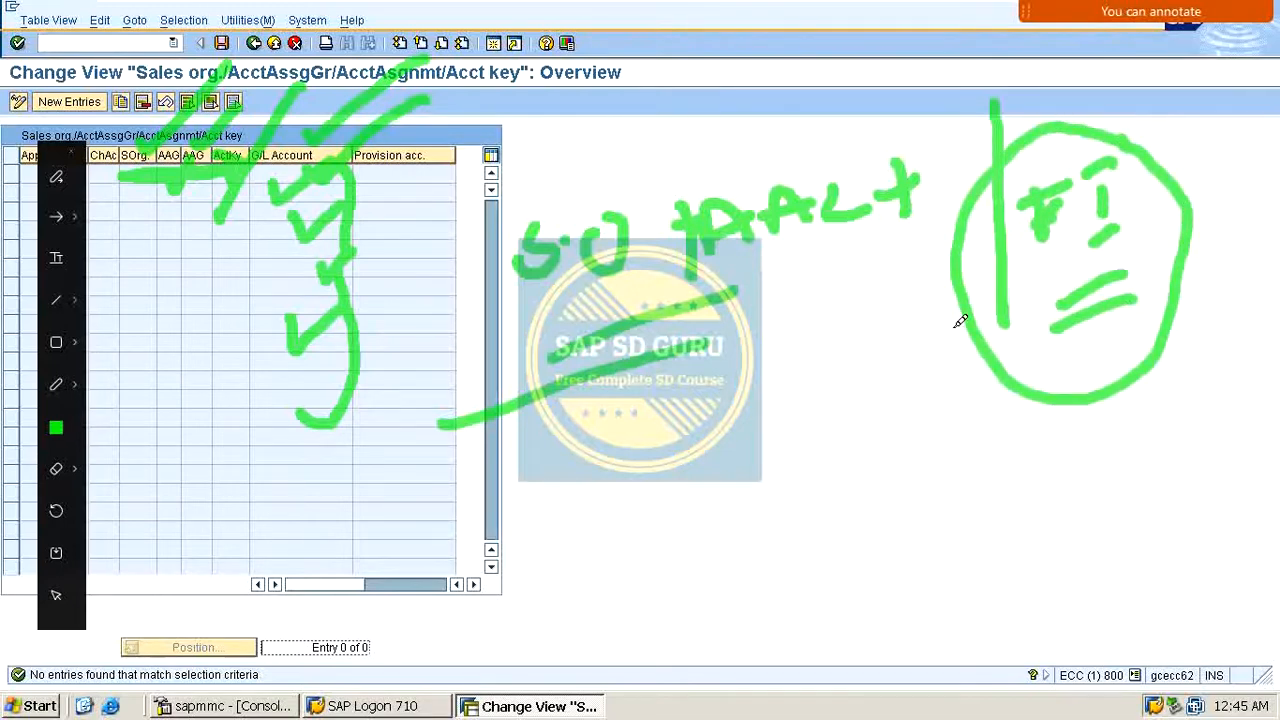
drag(119, 495, 410, 466)
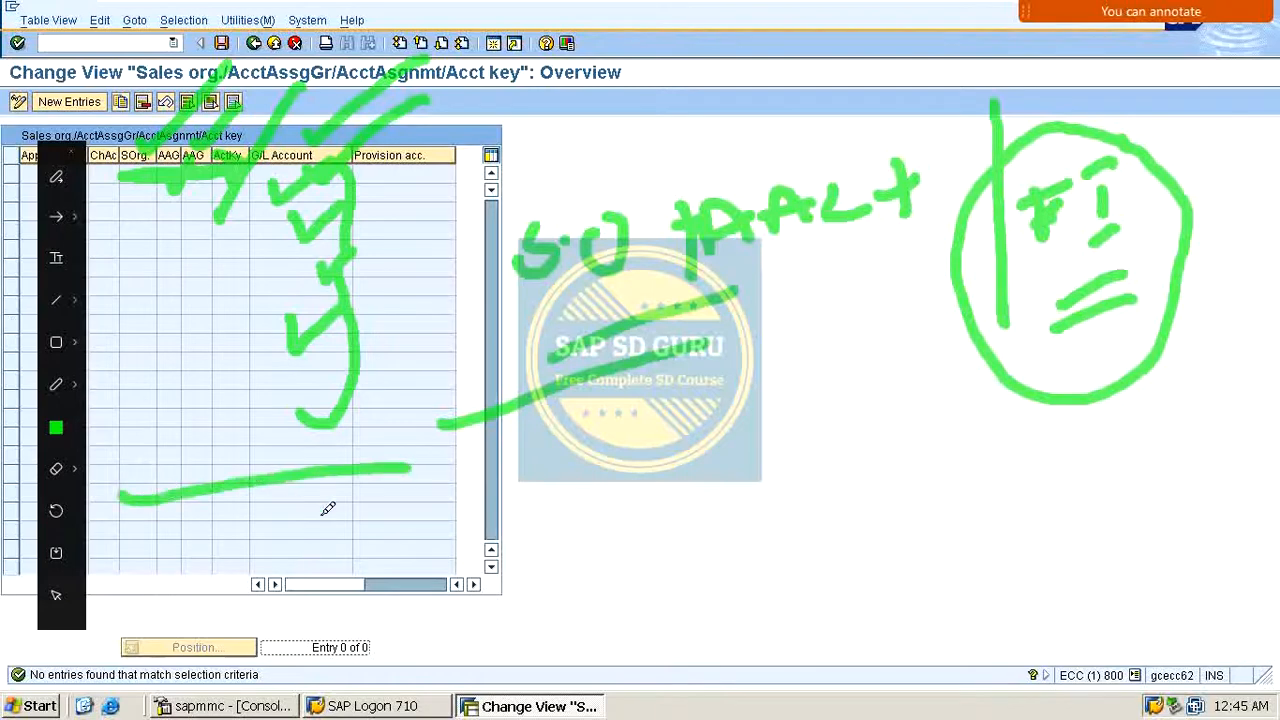
drag(270, 545, 522, 483)
drag(678, 460, 1217, 375)
drag(905, 510, 1276, 418)
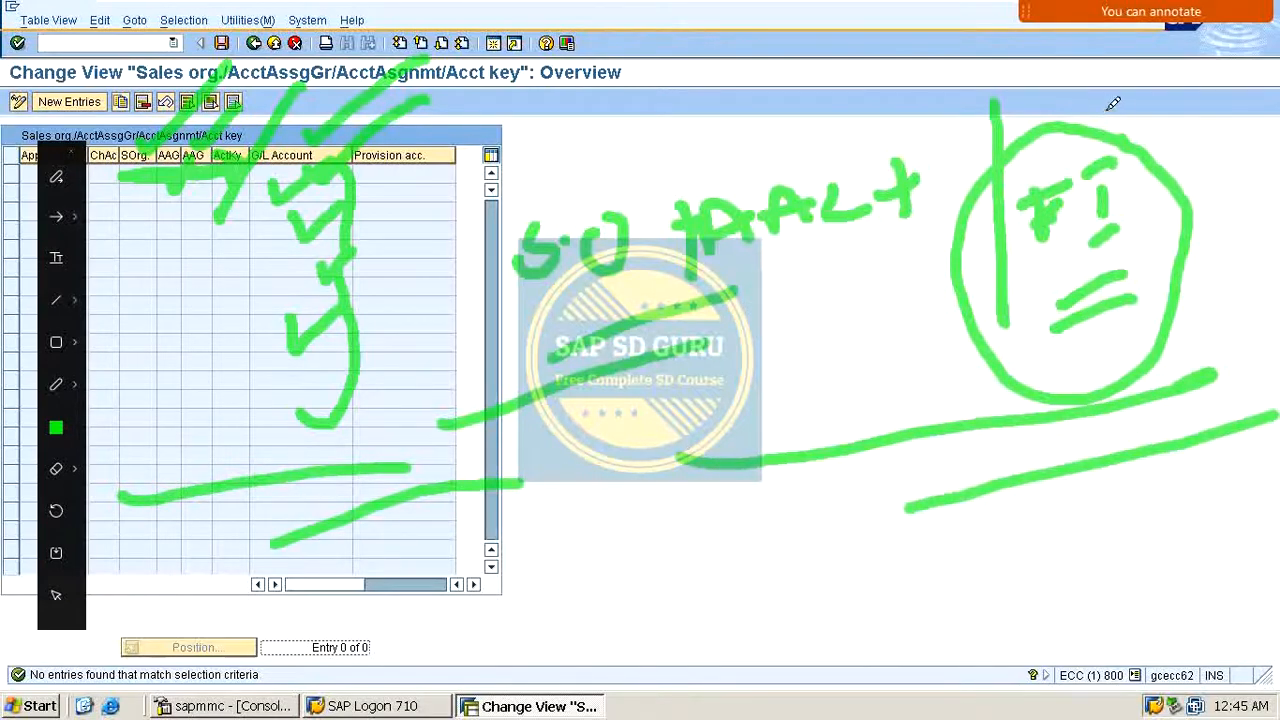
drag(1108, 108, 1215, 67)
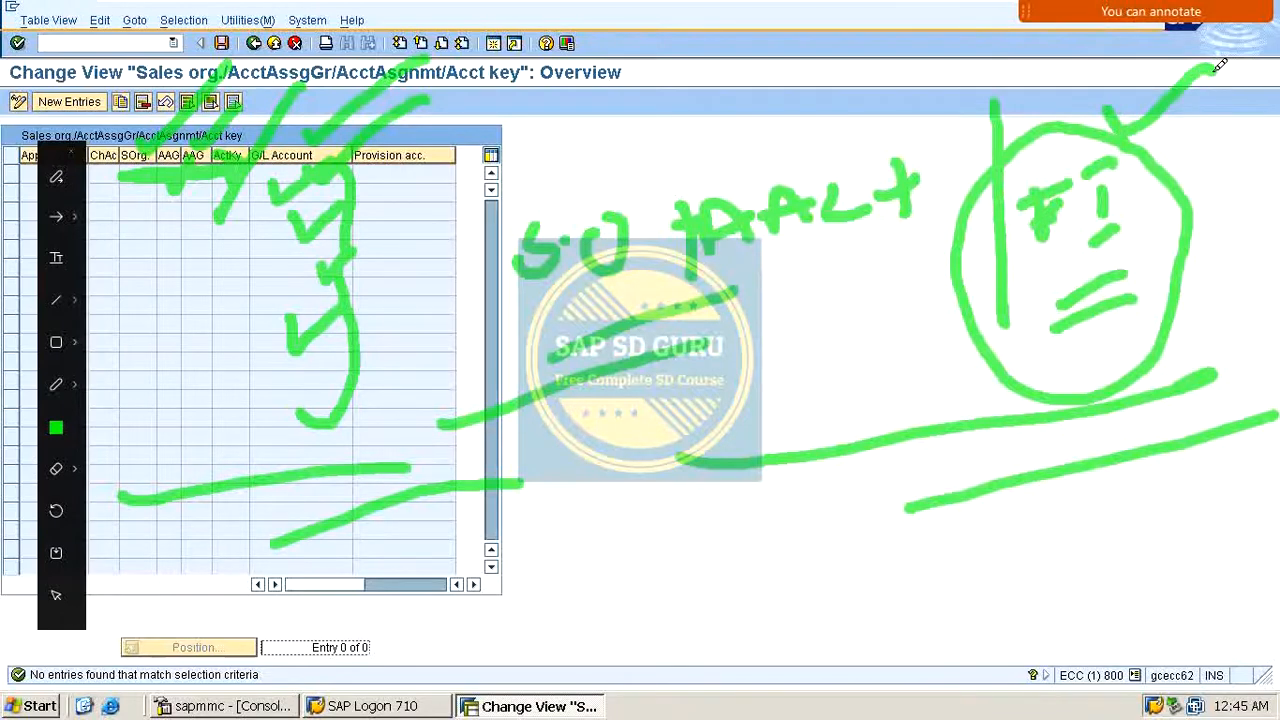
drag(843, 312, 849, 302)
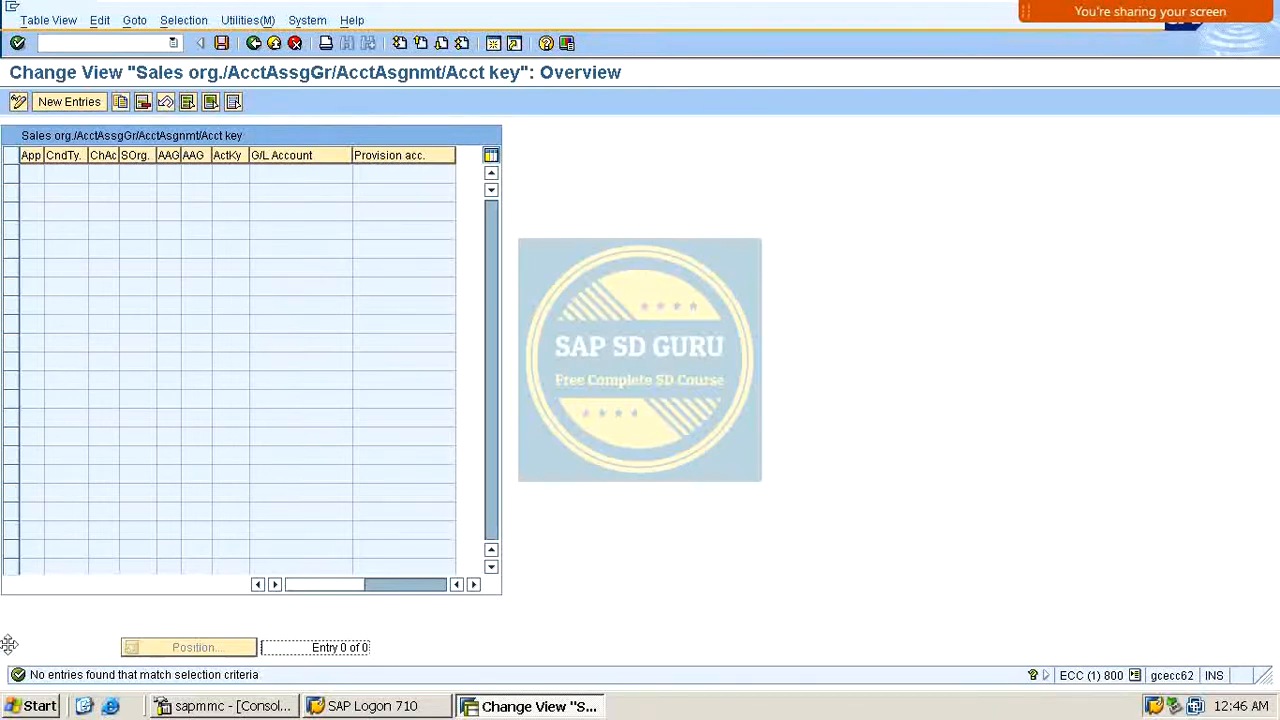
Step: Return to the Assign G/L Accounts table list
click(254, 43)
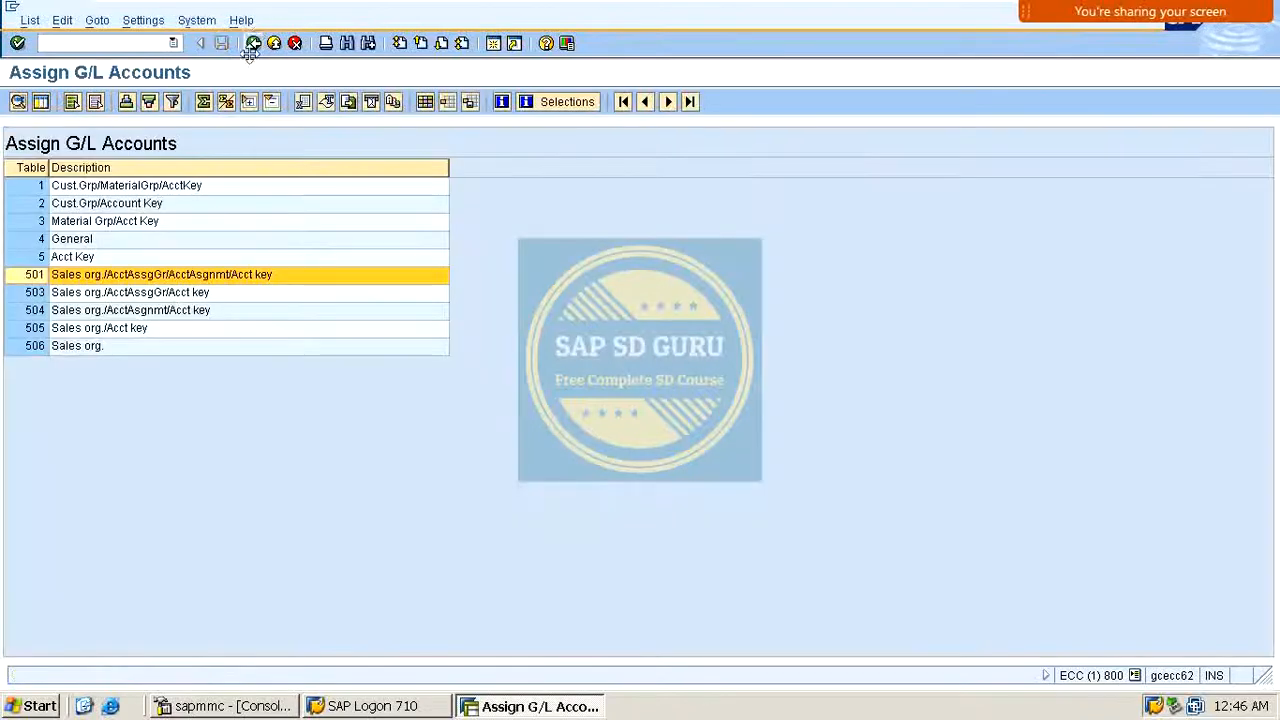